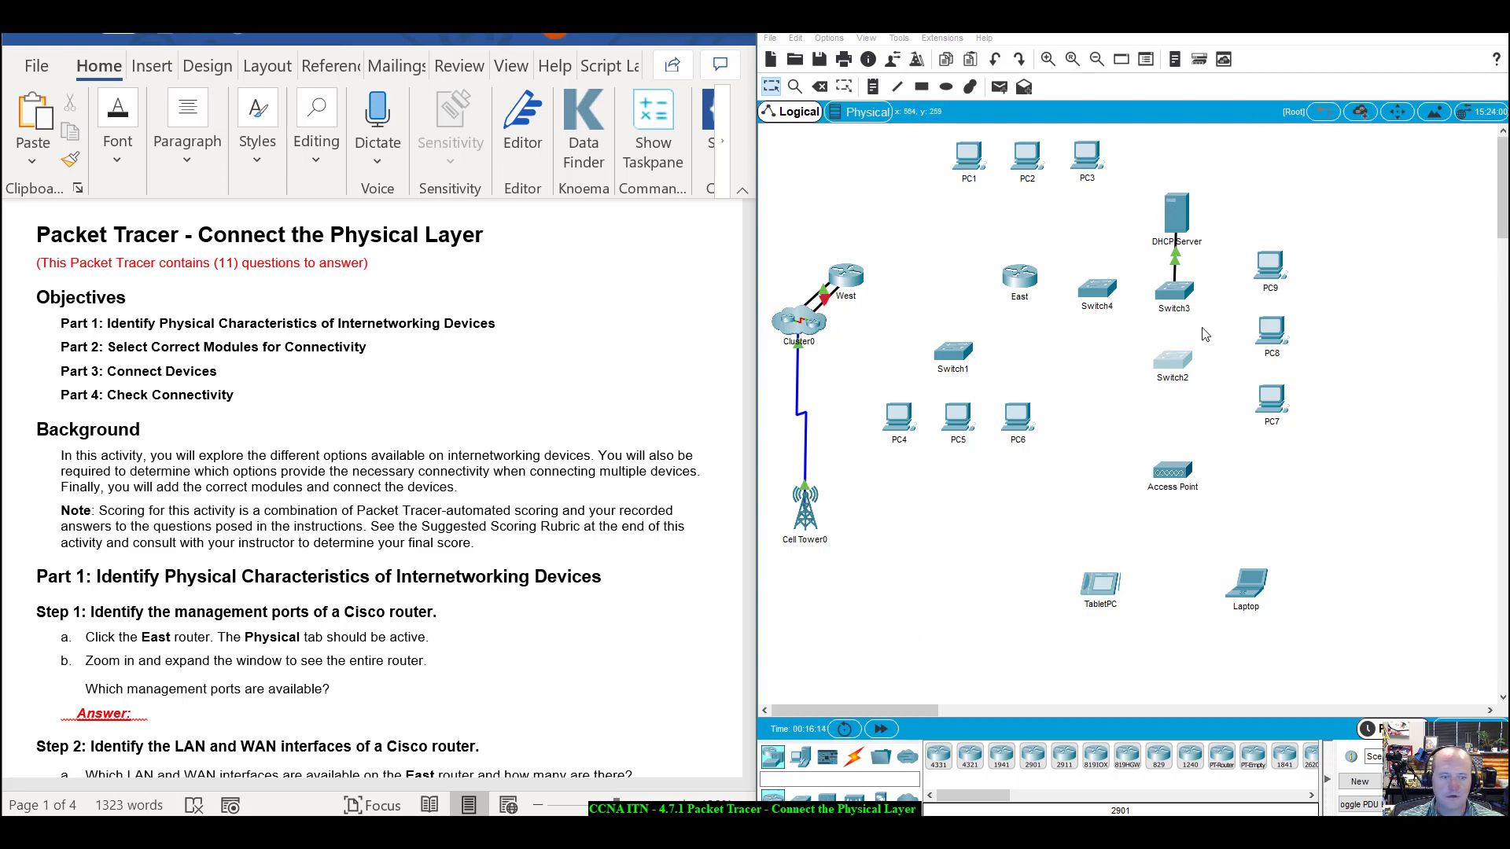
Read the activity's objectives, background and the opening instructions of Part 1.
scroll(322, 562, "up", 1)
scroll(323, 562, "down", 2)
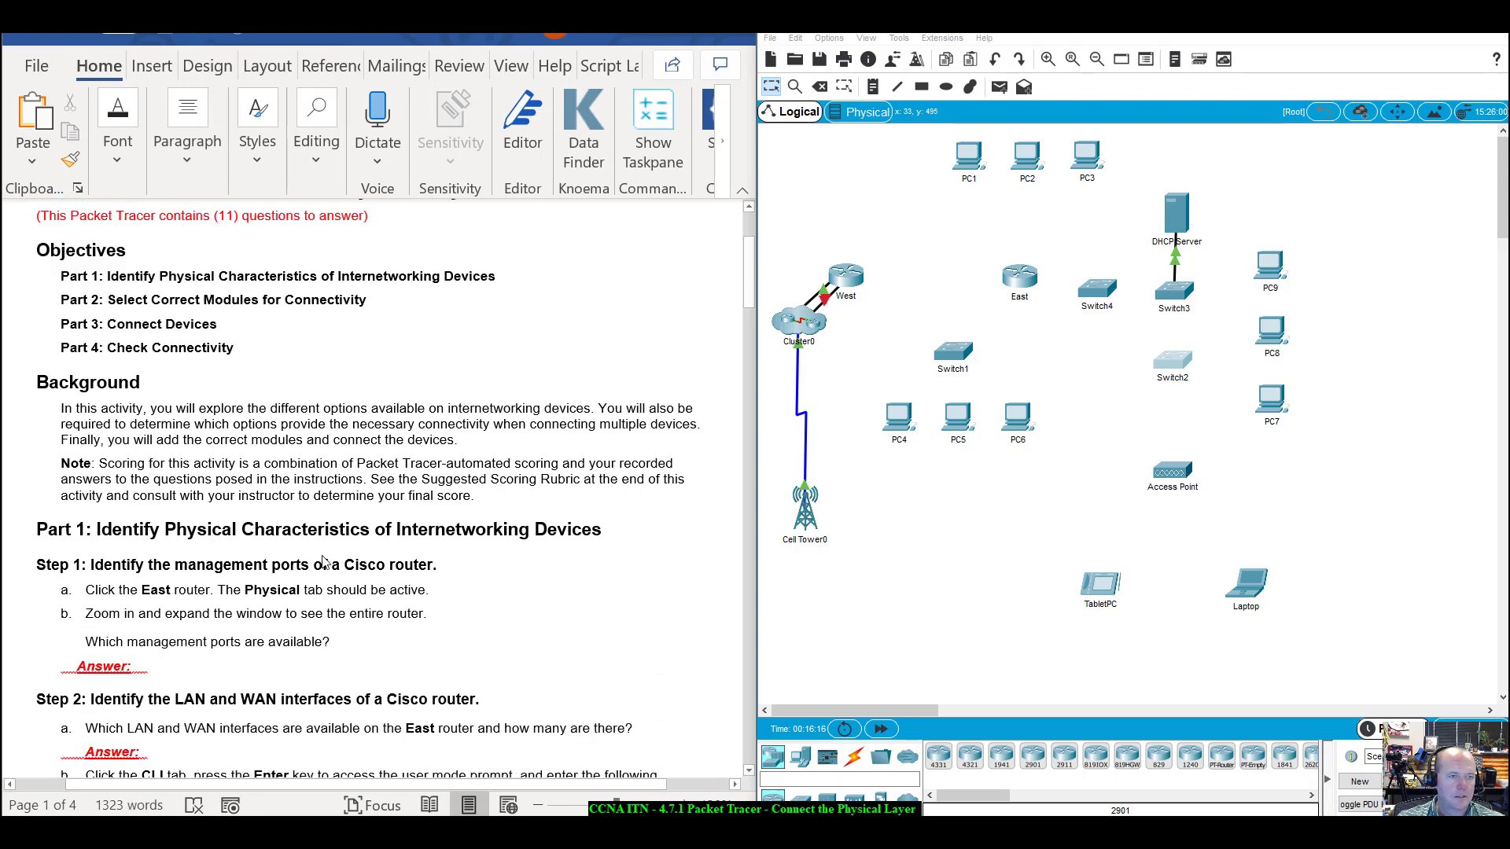
scroll(322, 562, "down", 1)
scroll(323, 562, "down", 3)
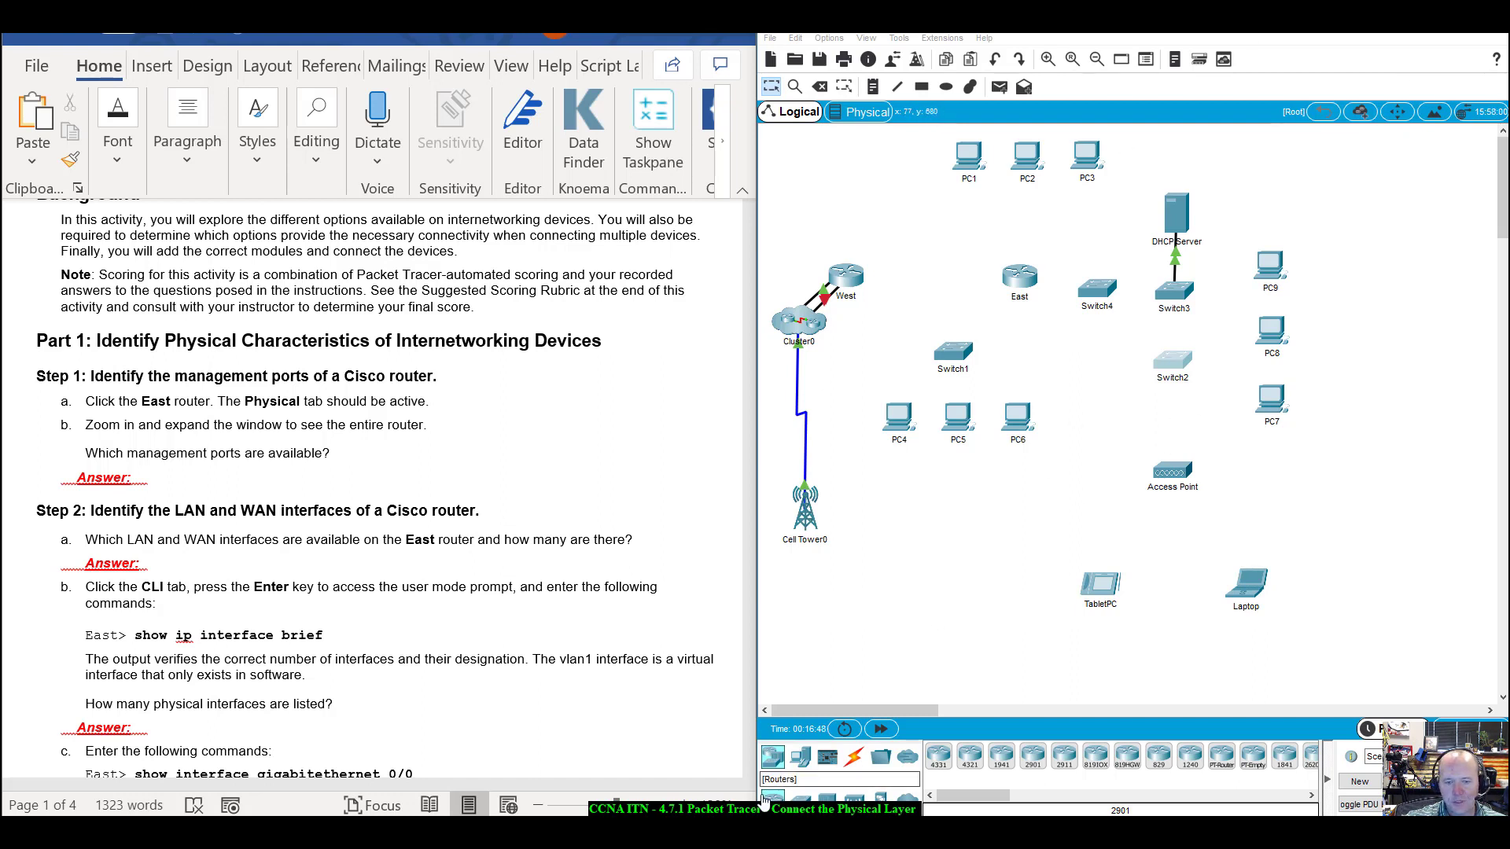
Bring up the PT Activity window, check the results and show the assessment items.
mouse_move(753, 833)
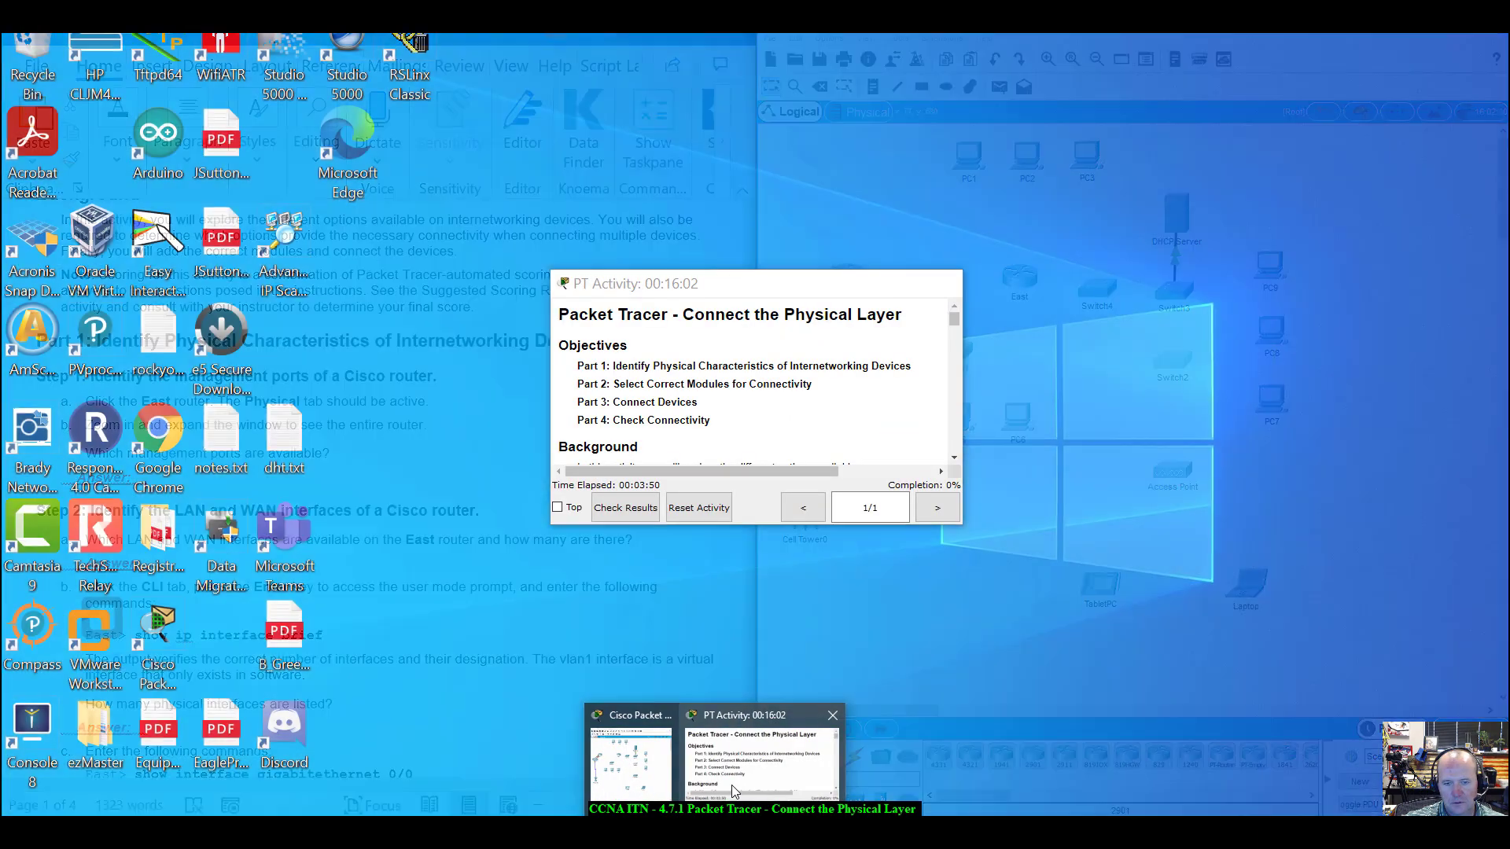
left_click(731, 785)
left_click_drag(783, 289, 1110, 309)
left_click(913, 527)
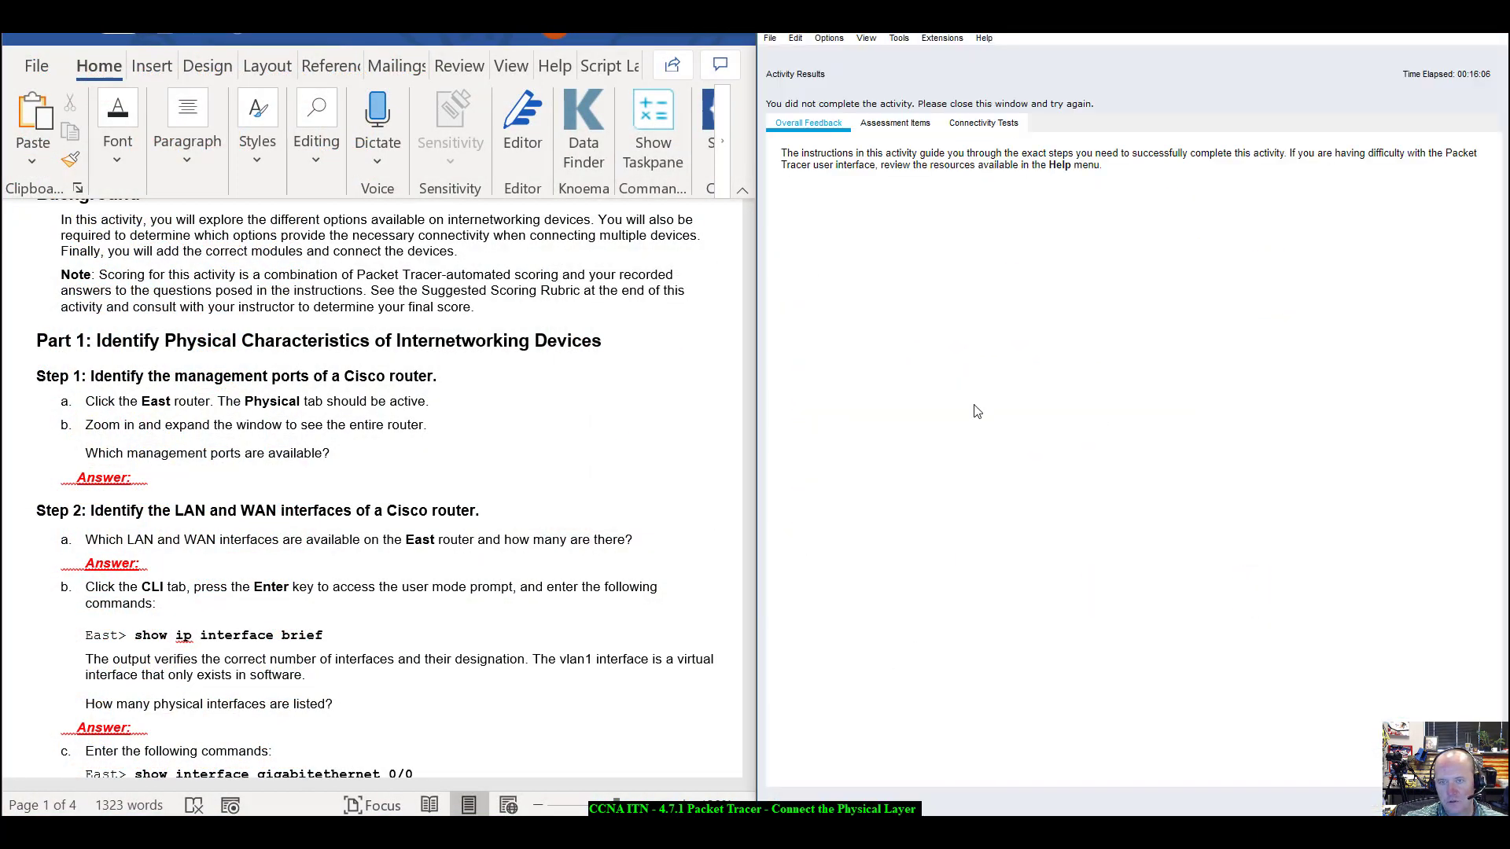
left_click(912, 124)
Review the assessment items for the required device links, then close the results and minimize the activity window.
scroll(983, 354, "down", 1)
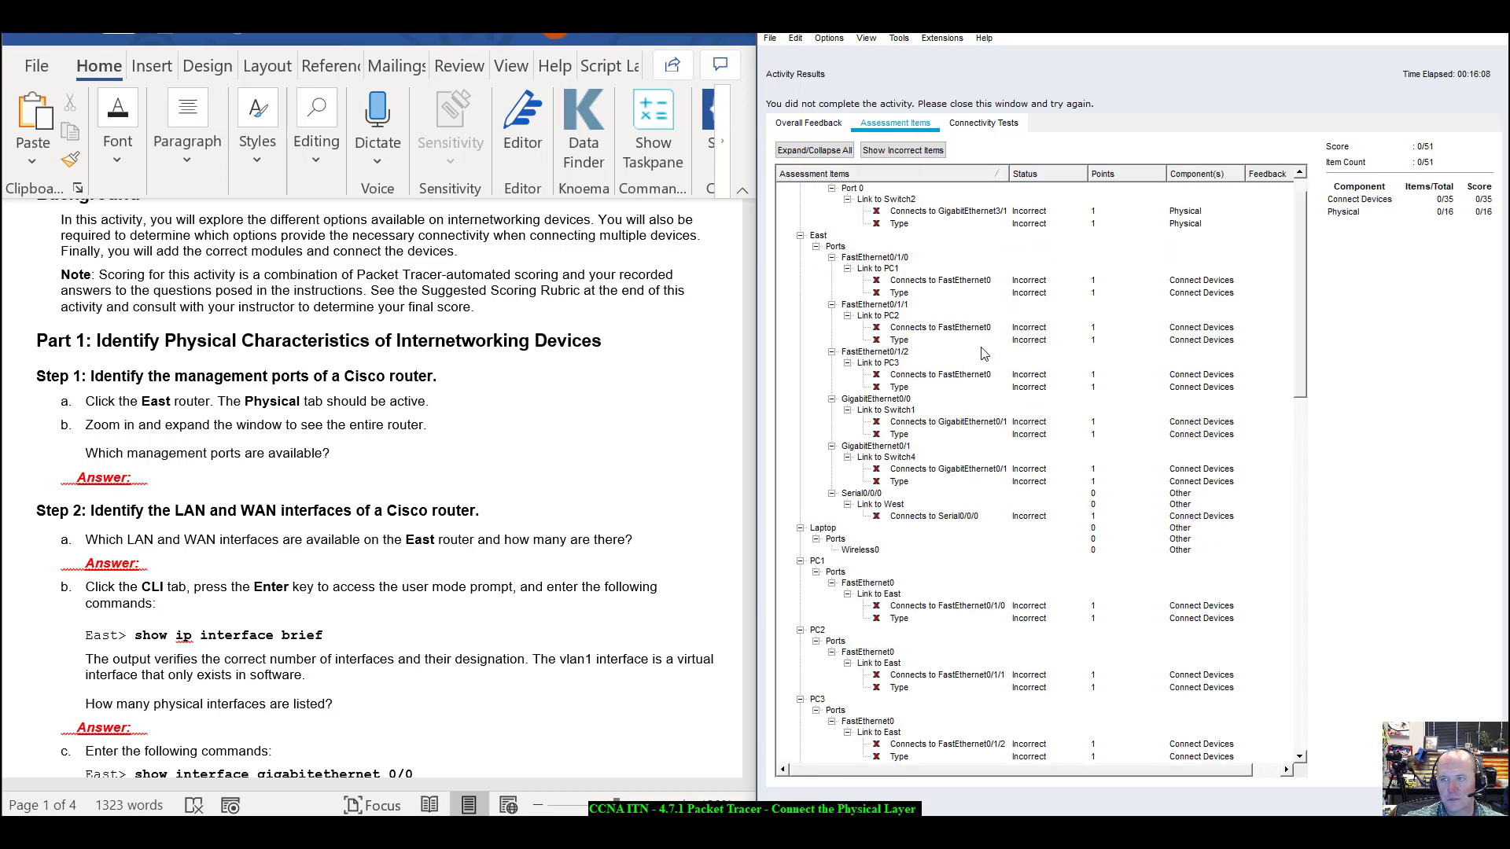
scroll(983, 354, "down", 20)
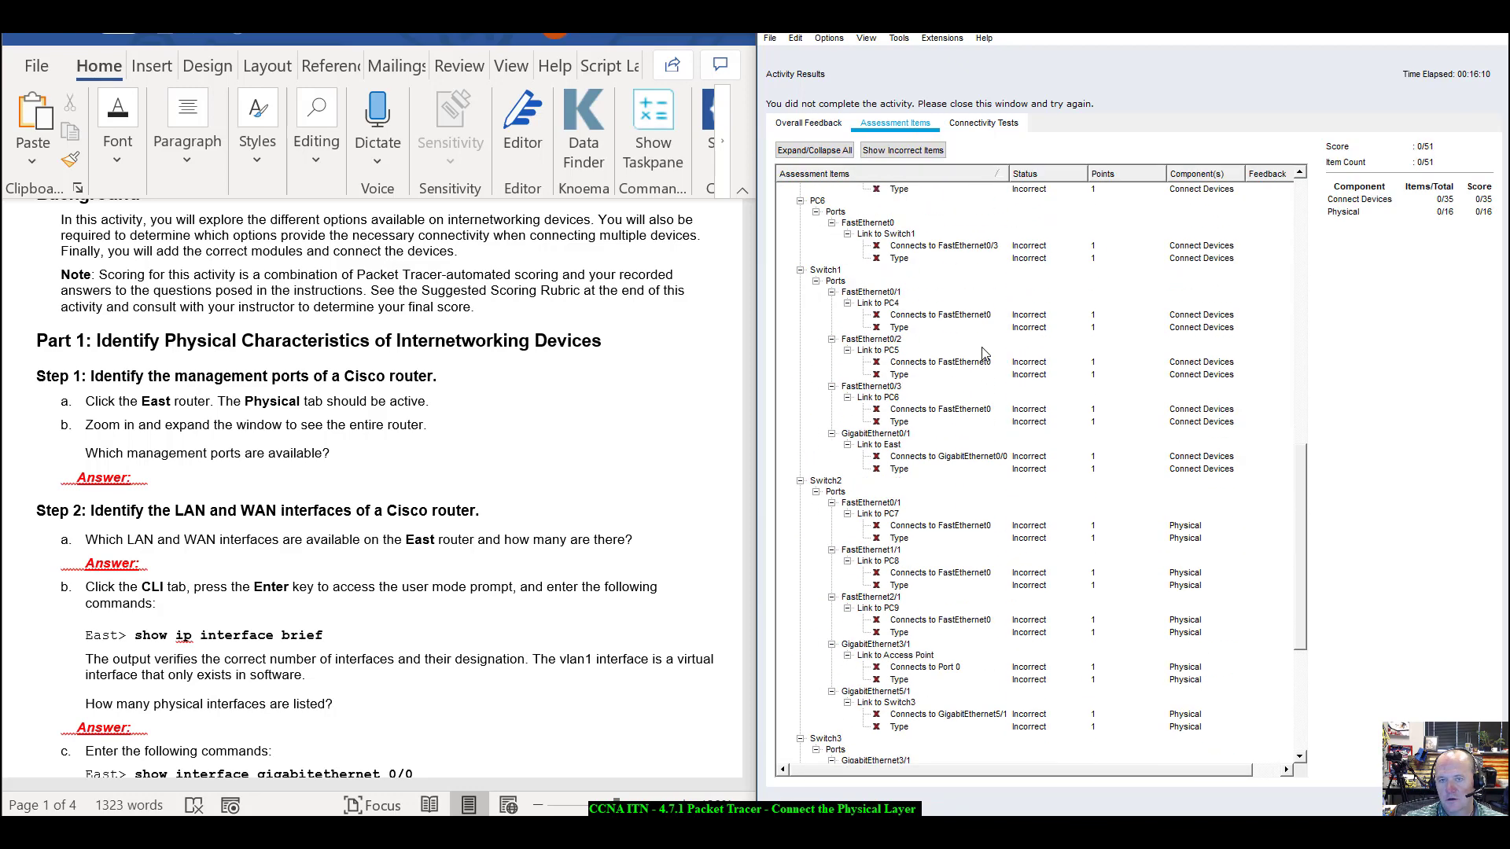
scroll(983, 354, "up", 15)
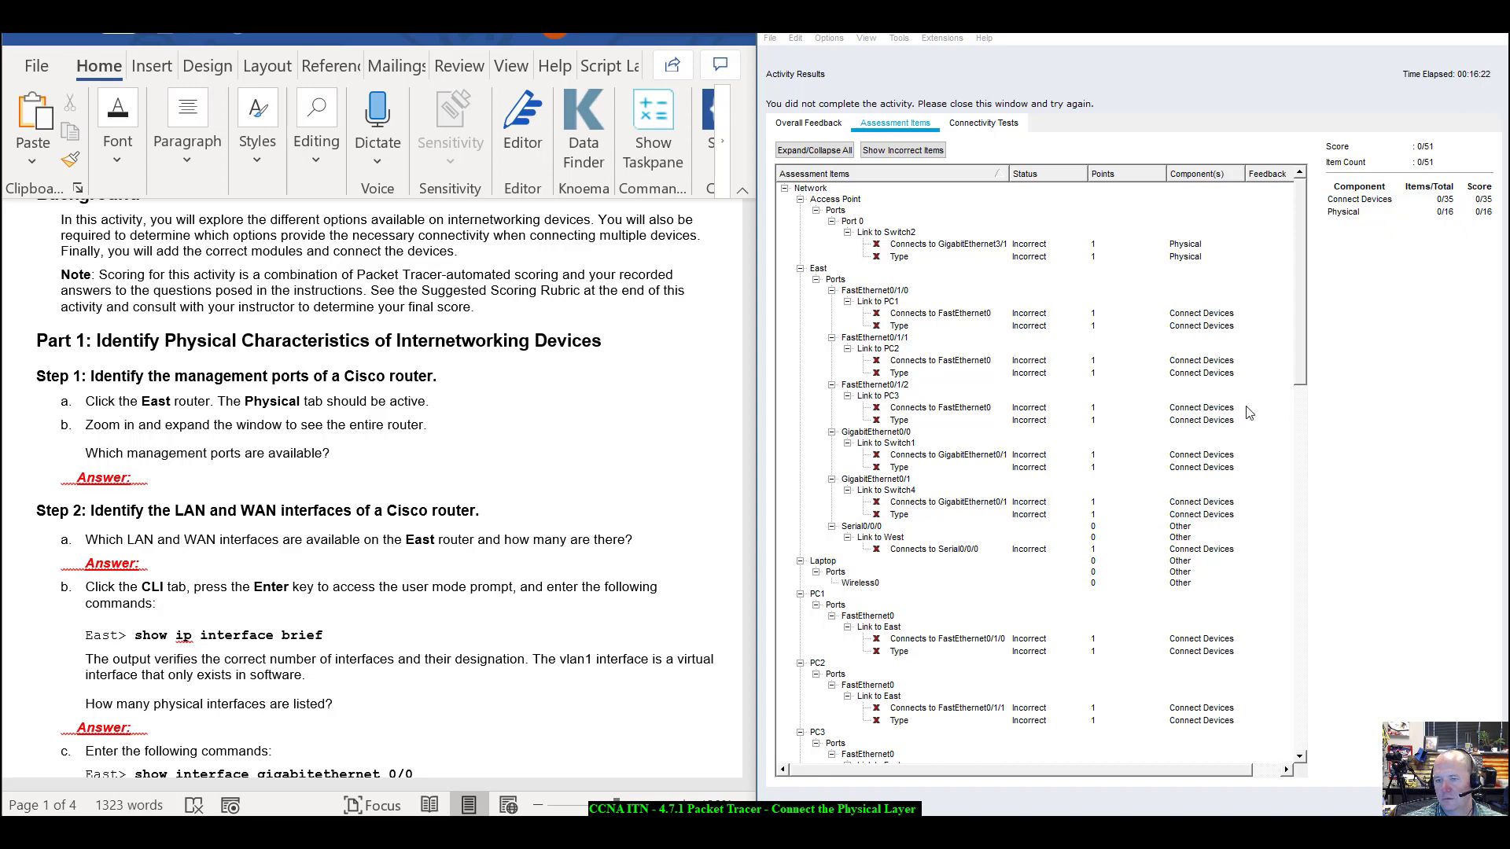
scroll(1115, 608, "down", 5)
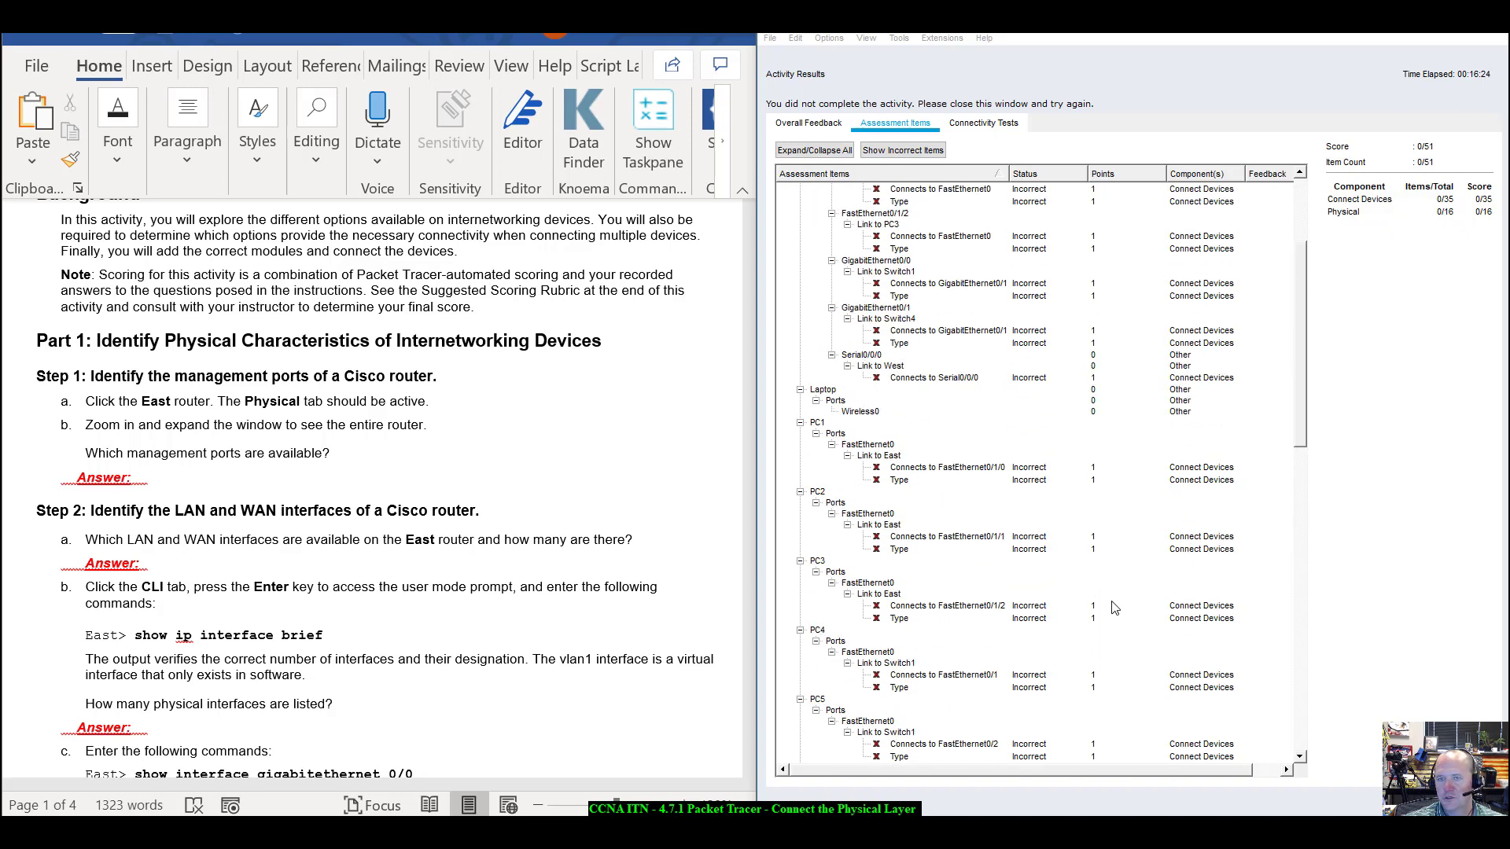
scroll(1116, 607, "up", 5)
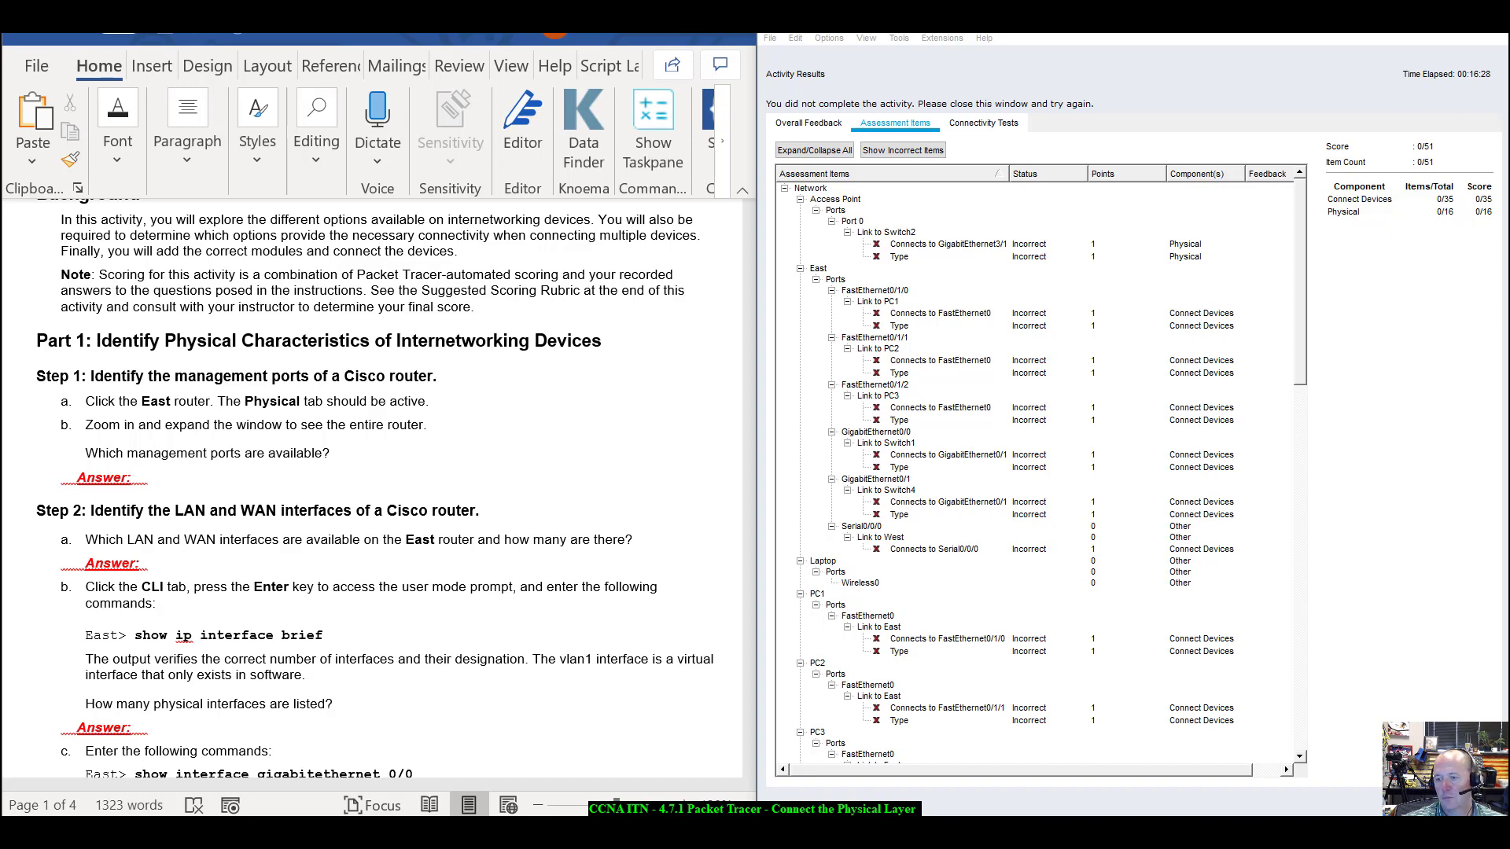
left_click(1462, 801)
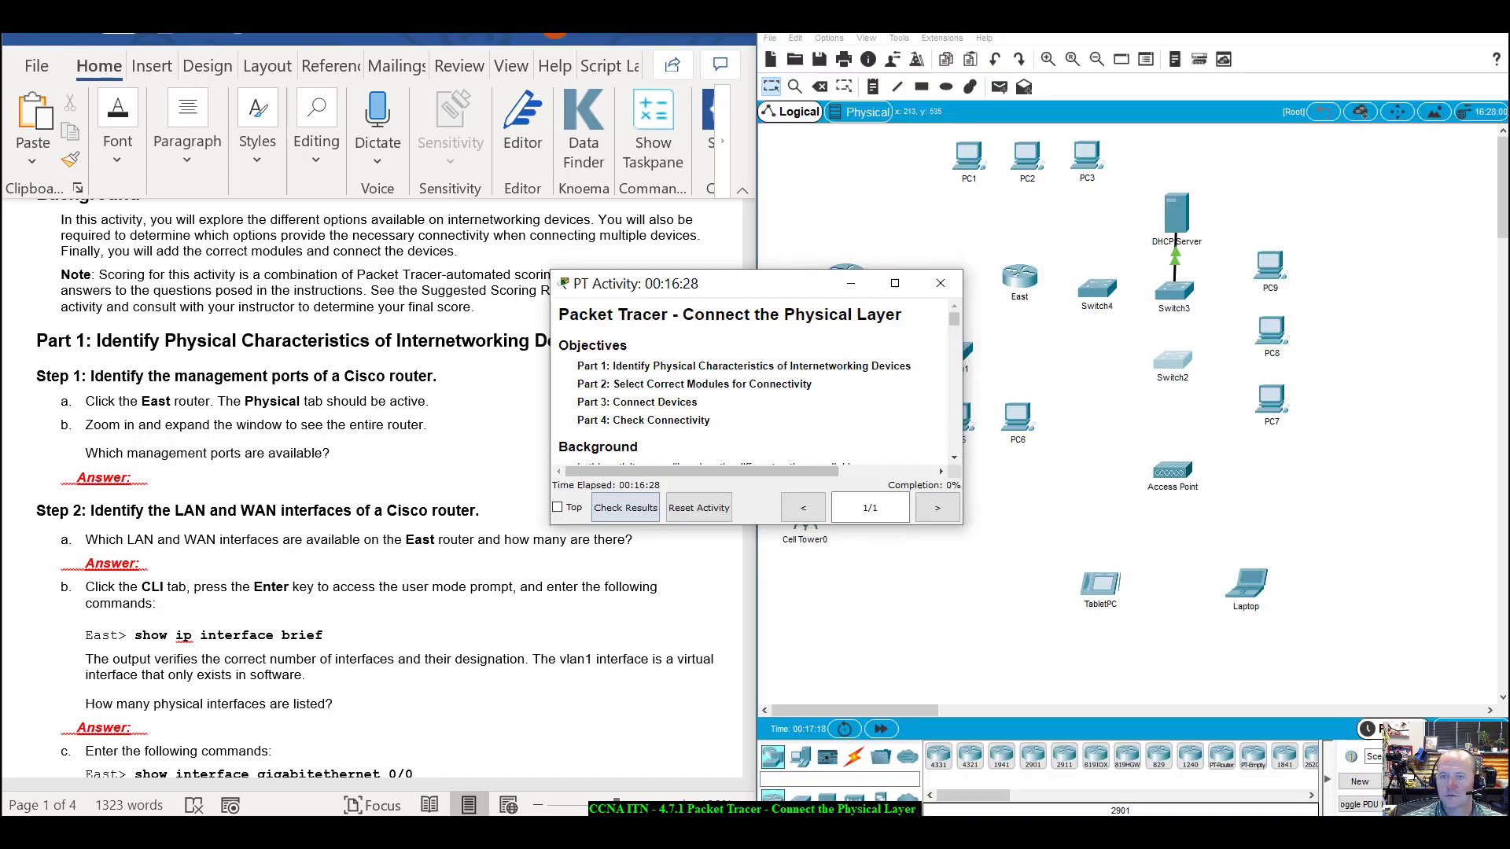
left_click(854, 283)
Read the Part 1 instructions on identifying the management ports and the LAN and WAN interfaces of a Cisco router.
scroll(303, 468, "down", 2)
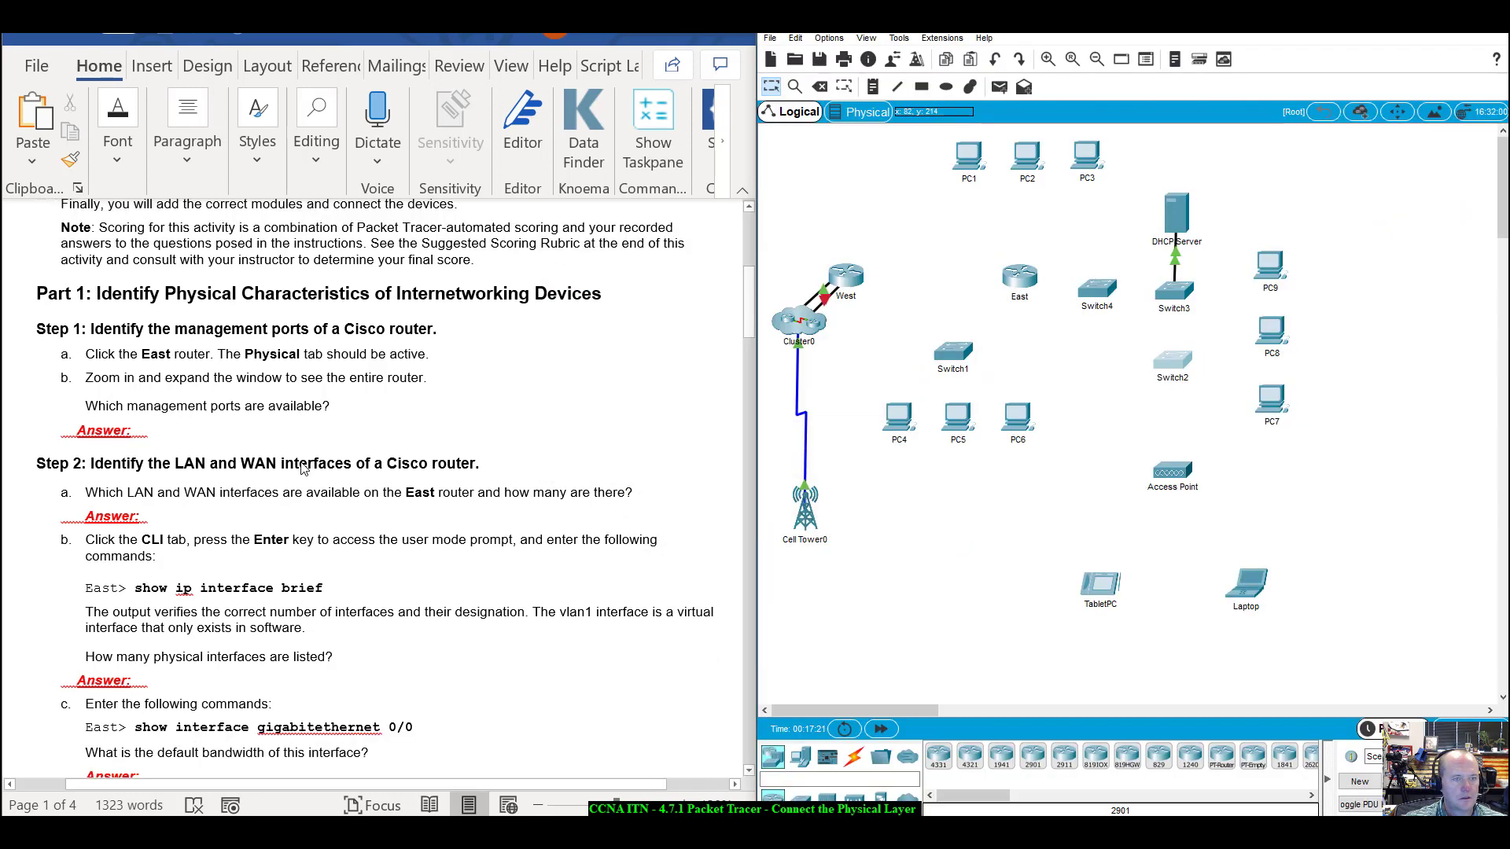
scroll(302, 468, "down", 1)
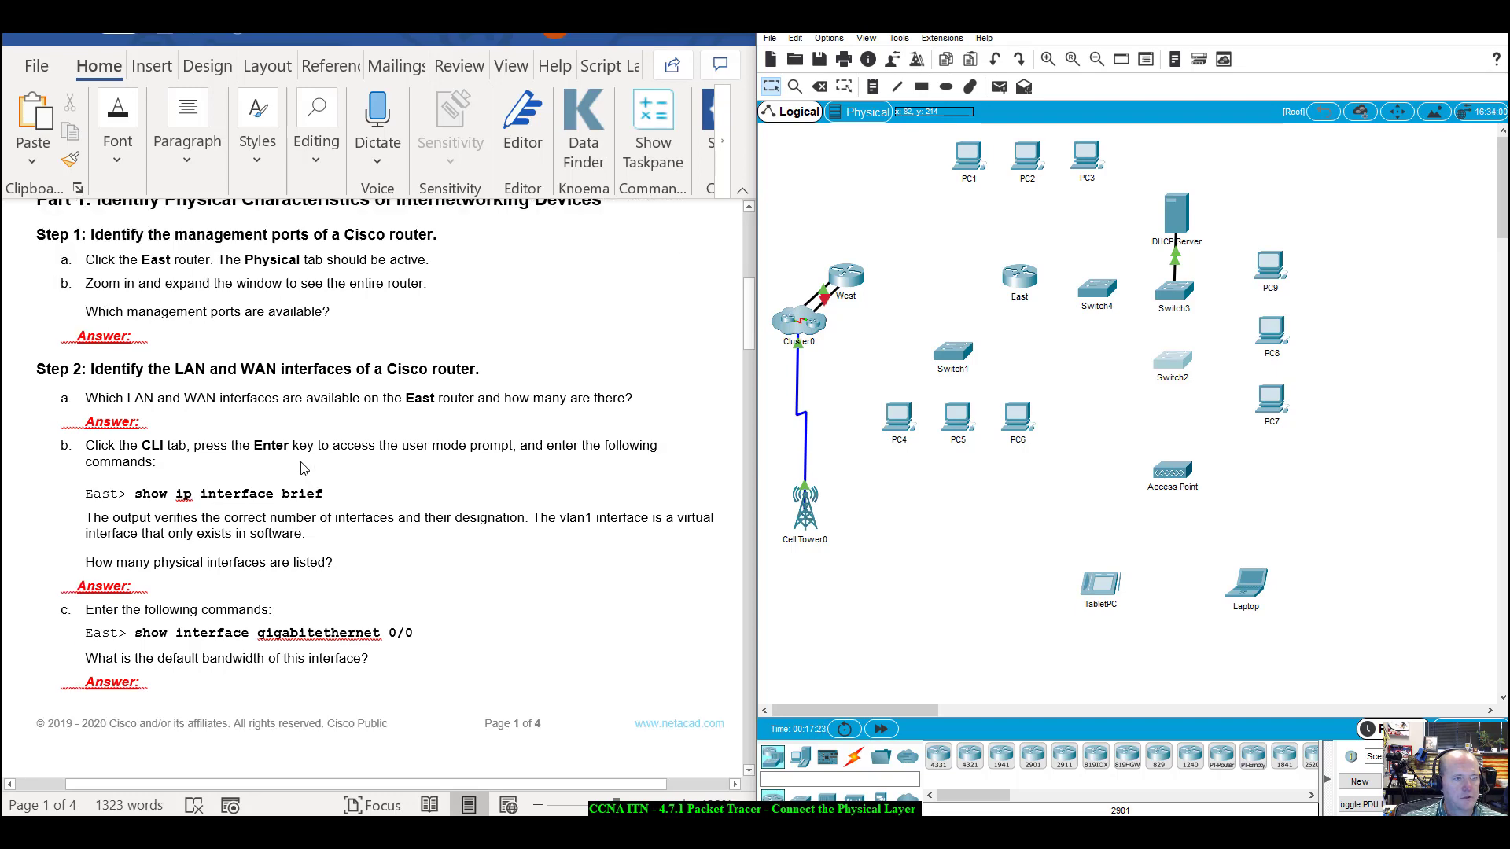
scroll(303, 468, "up", 1)
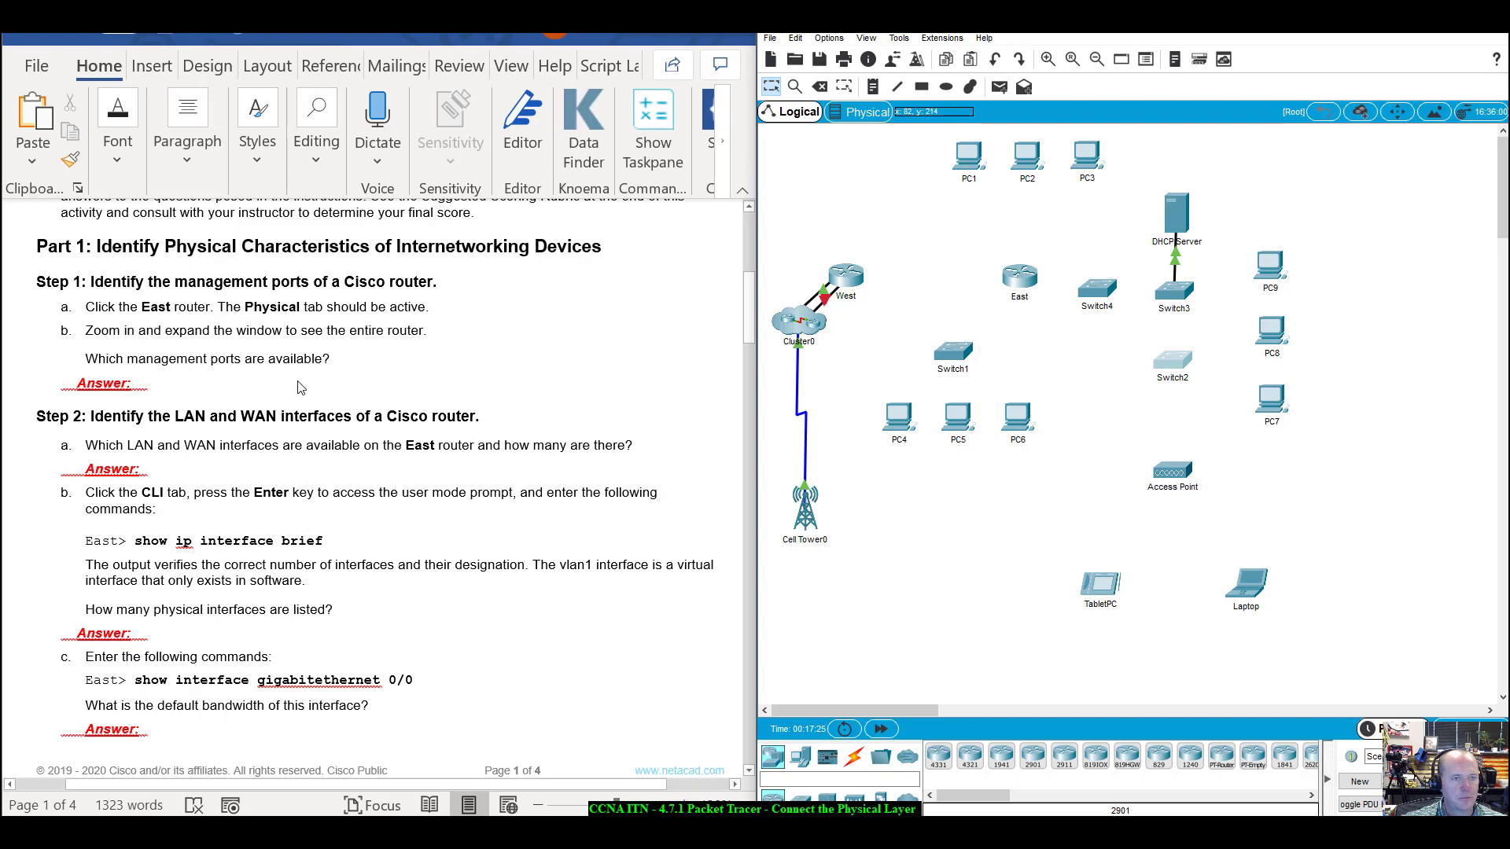
scroll(303, 387, "up", 2)
scroll(306, 389, "down", 1)
scroll(305, 389, "up", 1)
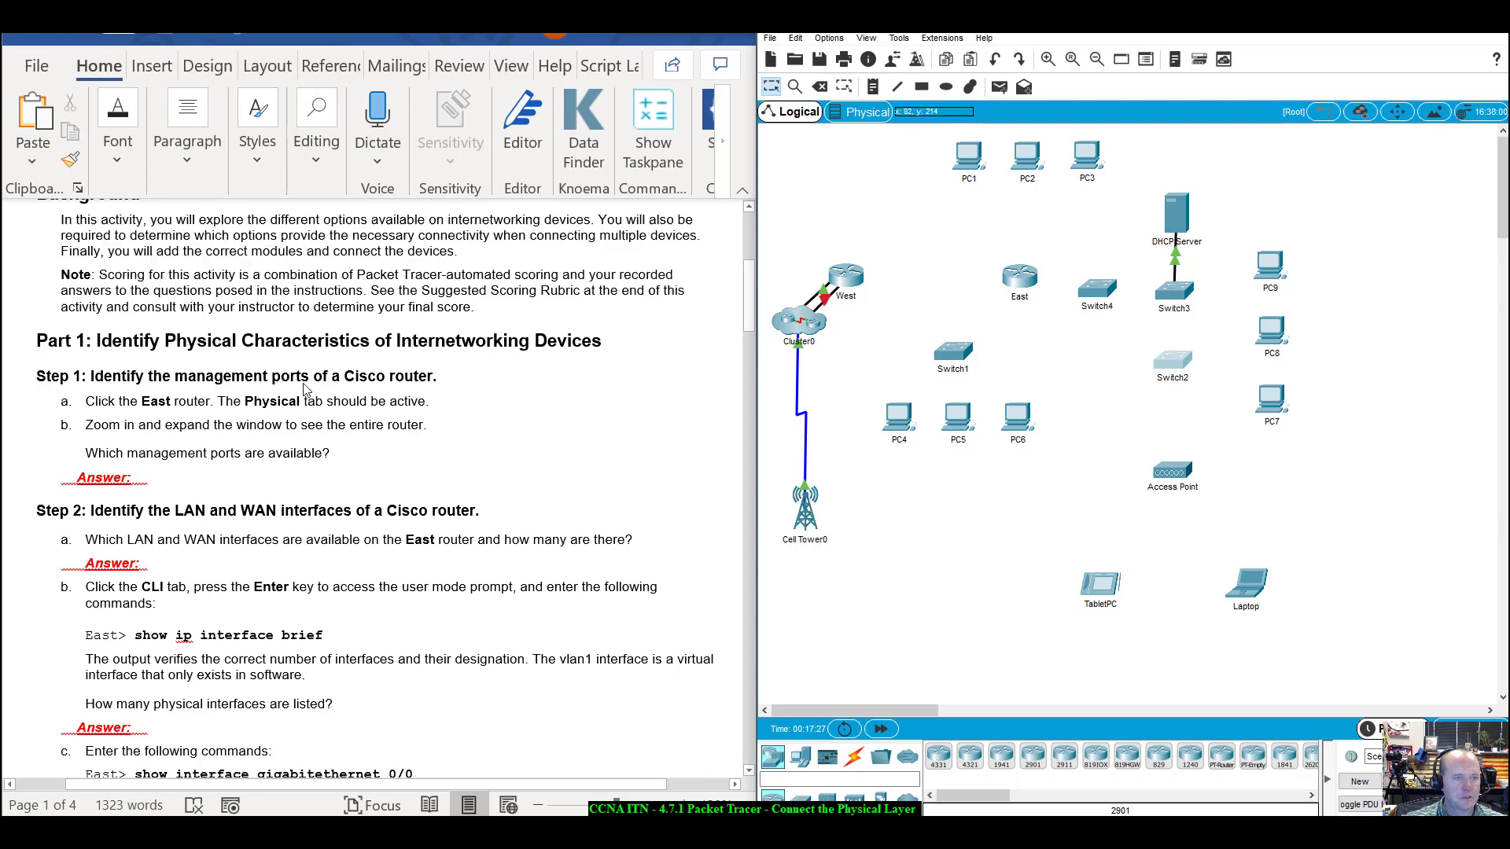
scroll(305, 390, "down", 2)
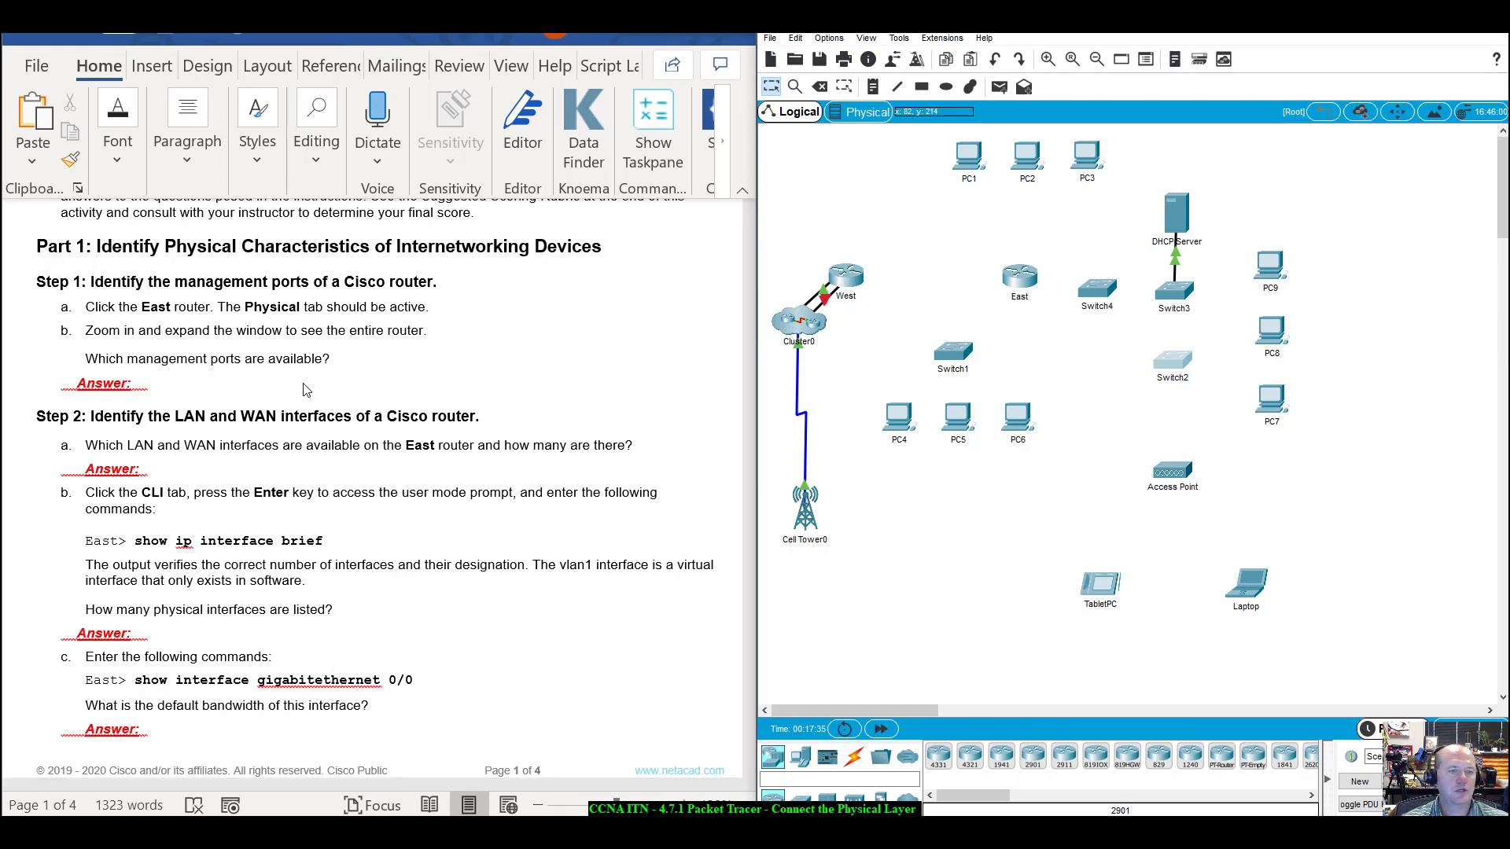
Open the East router's physical view, zoom in and enlarge its window to show the entire router.
left_click(1022, 275)
left_click_drag(778, 170, 1118, 170)
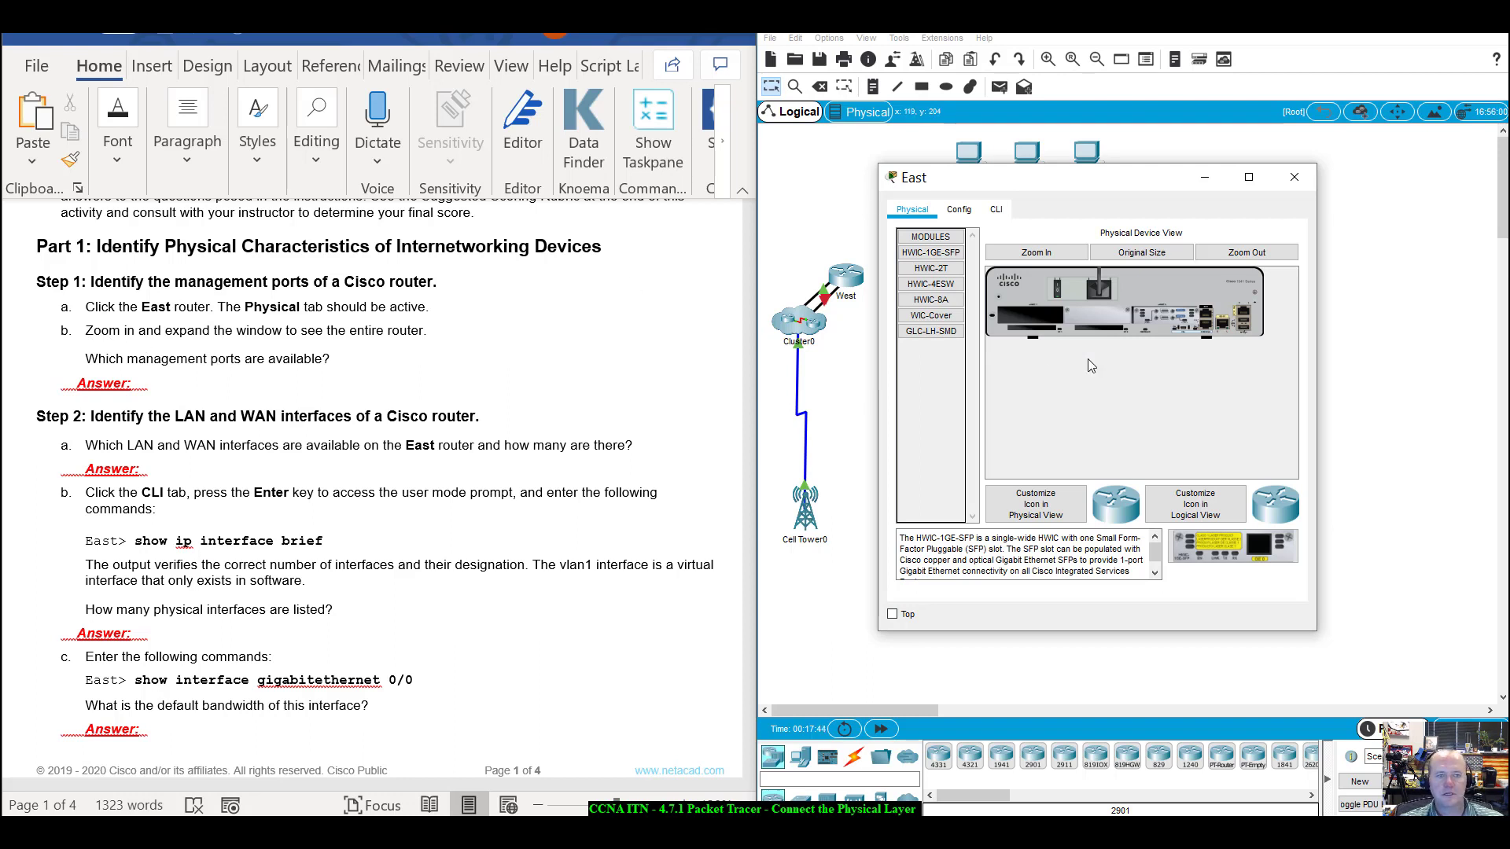
left_click(1034, 253)
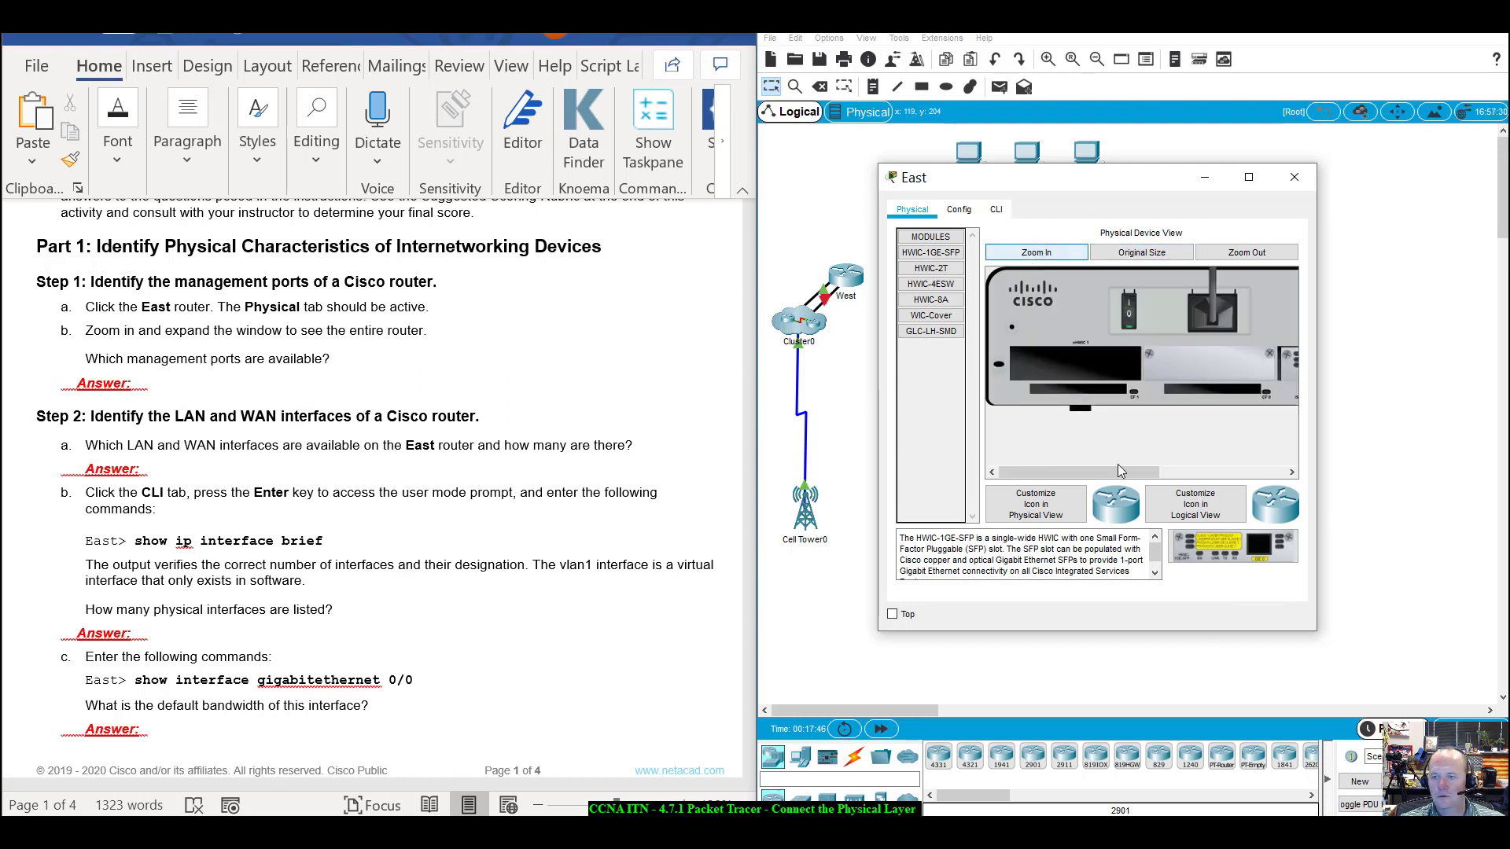
left_click_drag(1316, 631, 1506, 598)
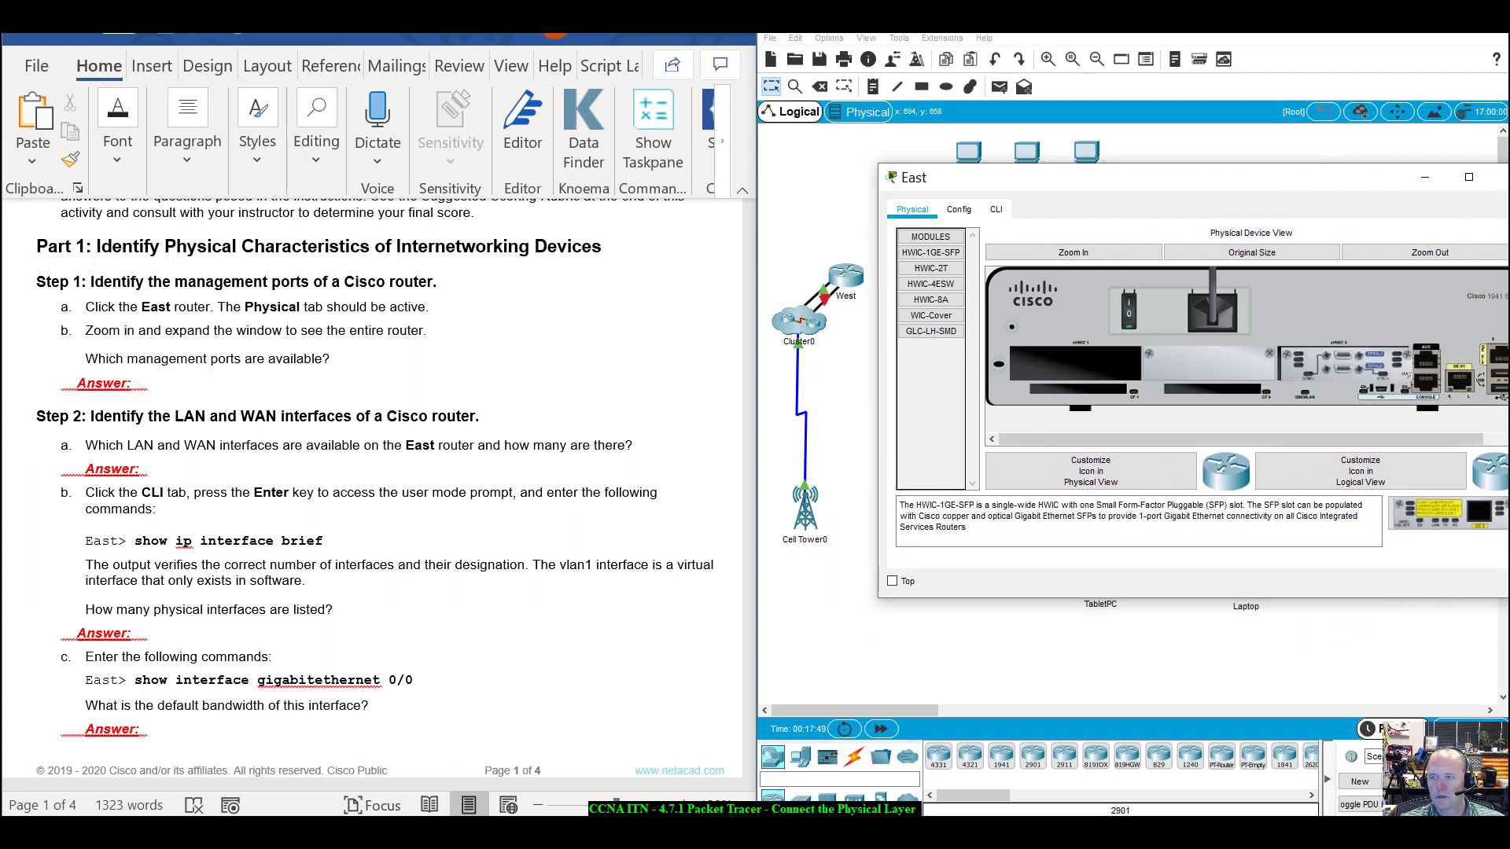
left_click_drag(1173, 180, 1042, 191)
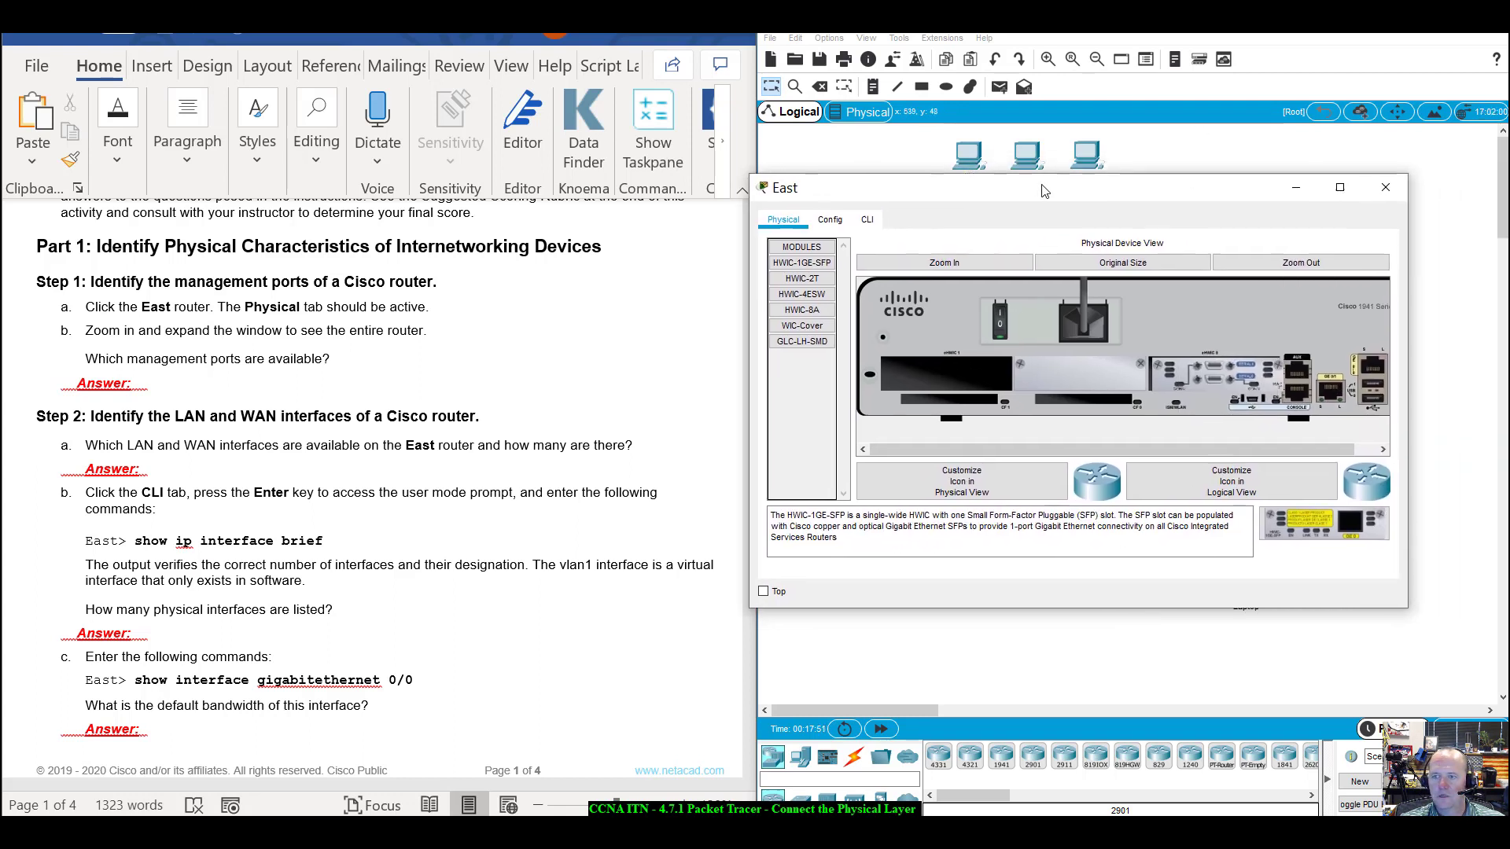
left_click_drag(1402, 606, 1452, 604)
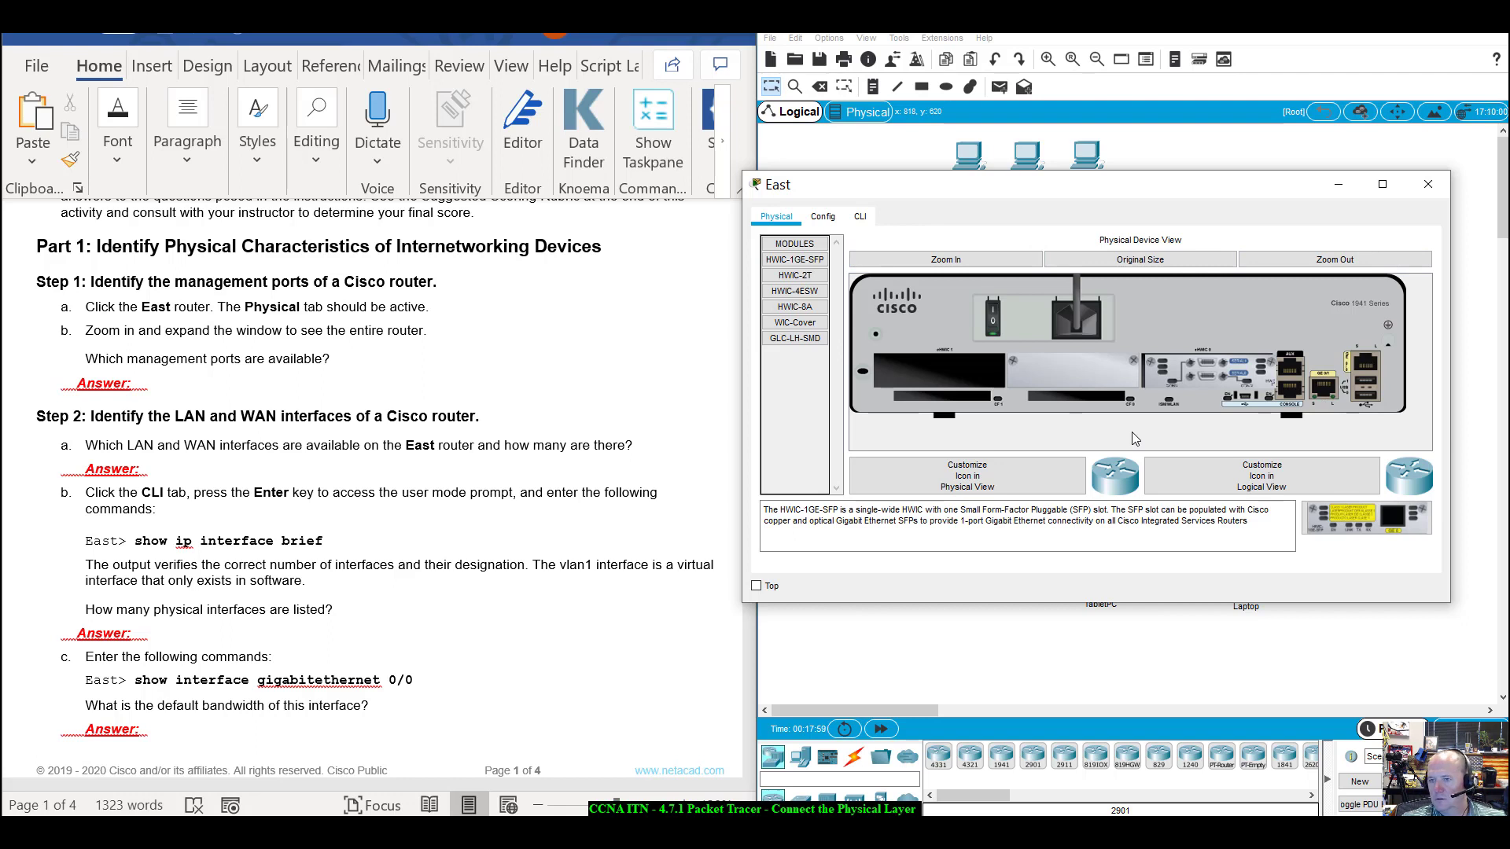
Run show ip interface brief from the user mode prompt in the East router's command line.
scroll(401, 412, "down", 1)
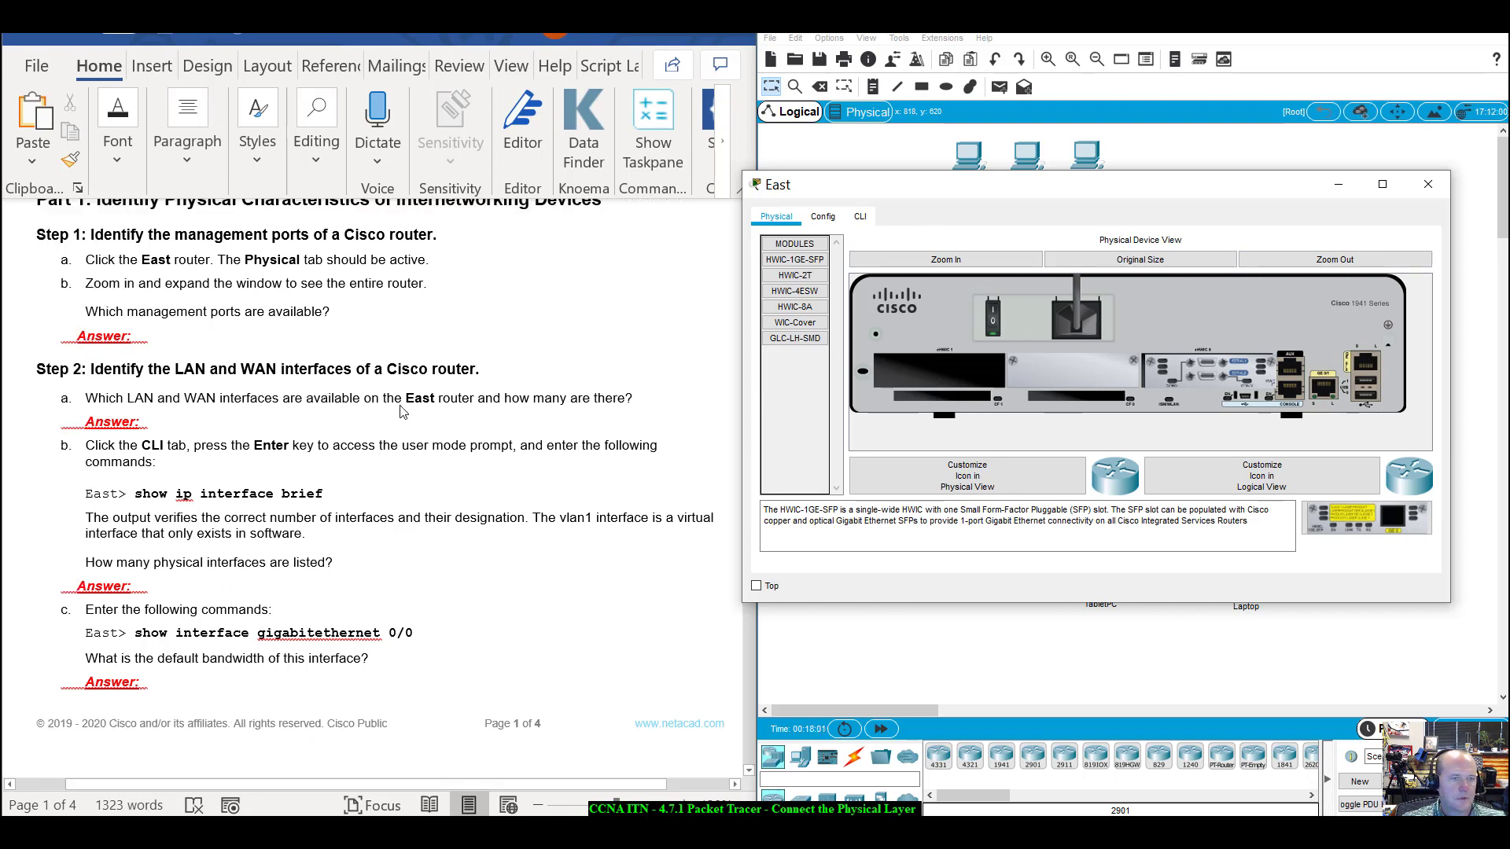
scroll(401, 412, "down", 1)
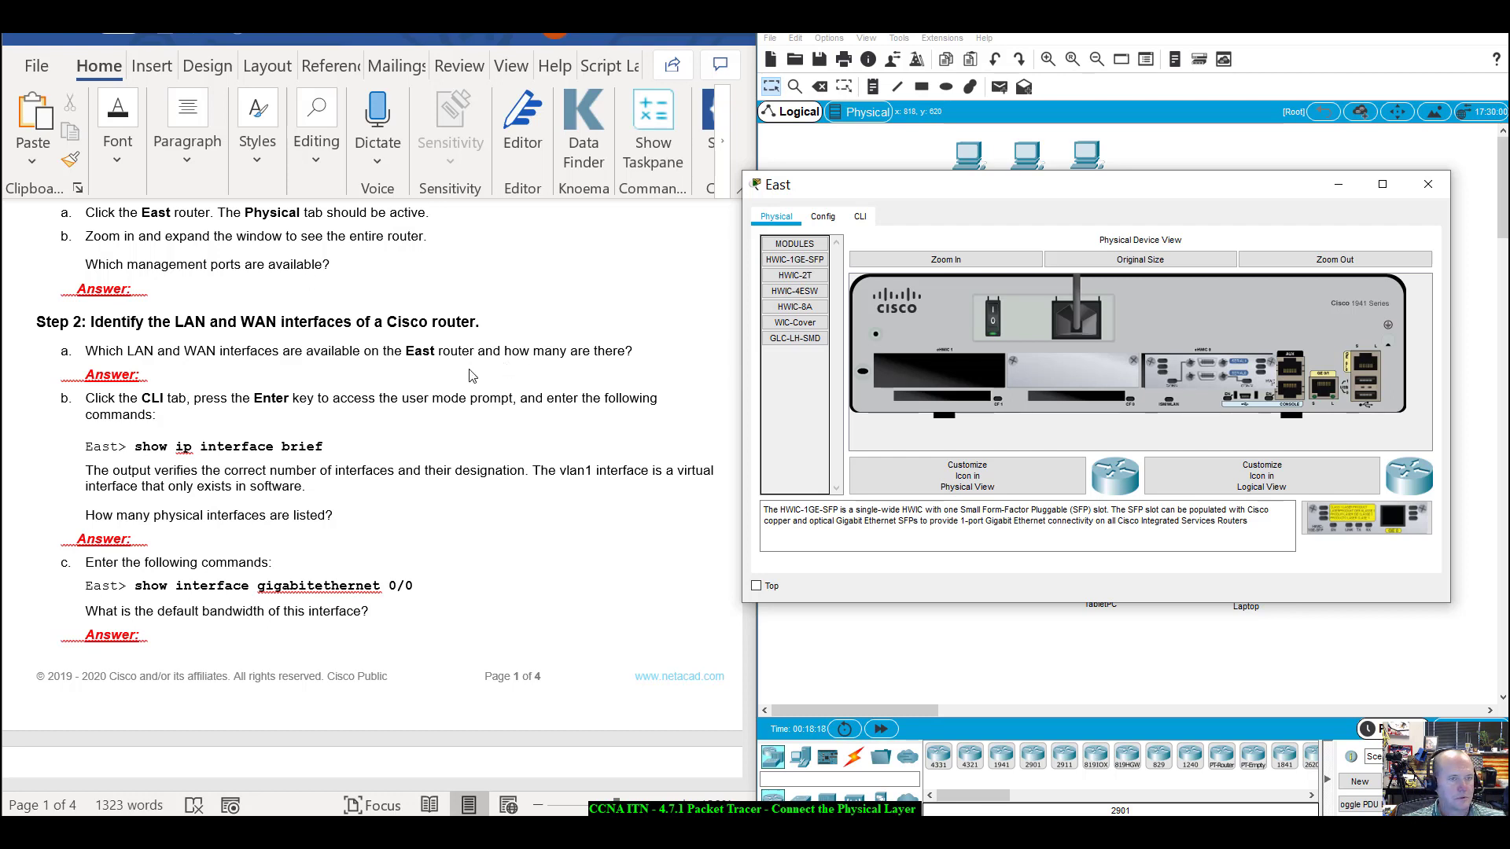
scroll(469, 376, "down", 1)
scroll(472, 376, "down", 1)
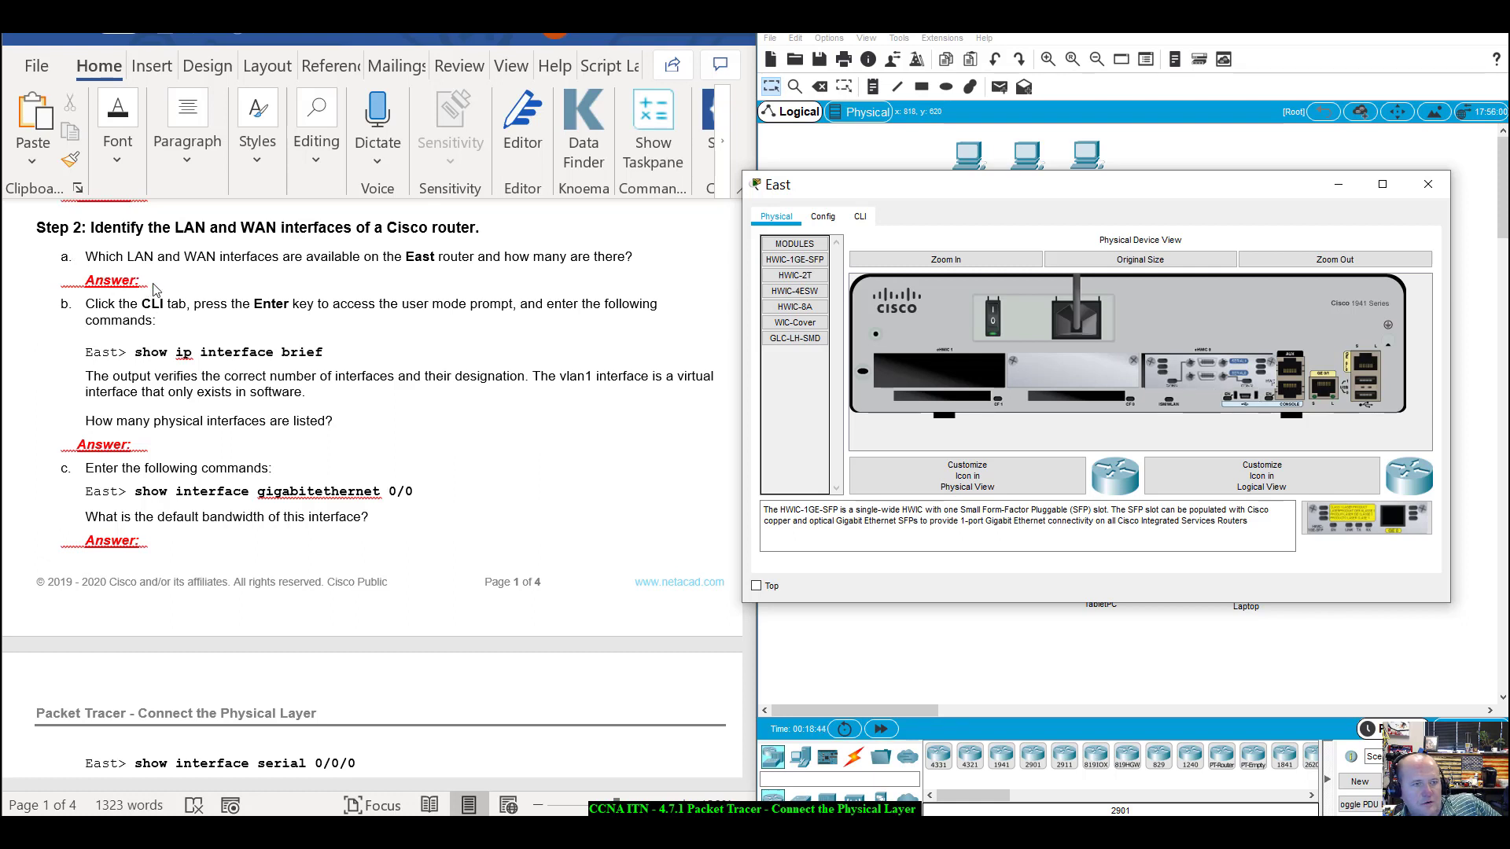
left_click(859, 217)
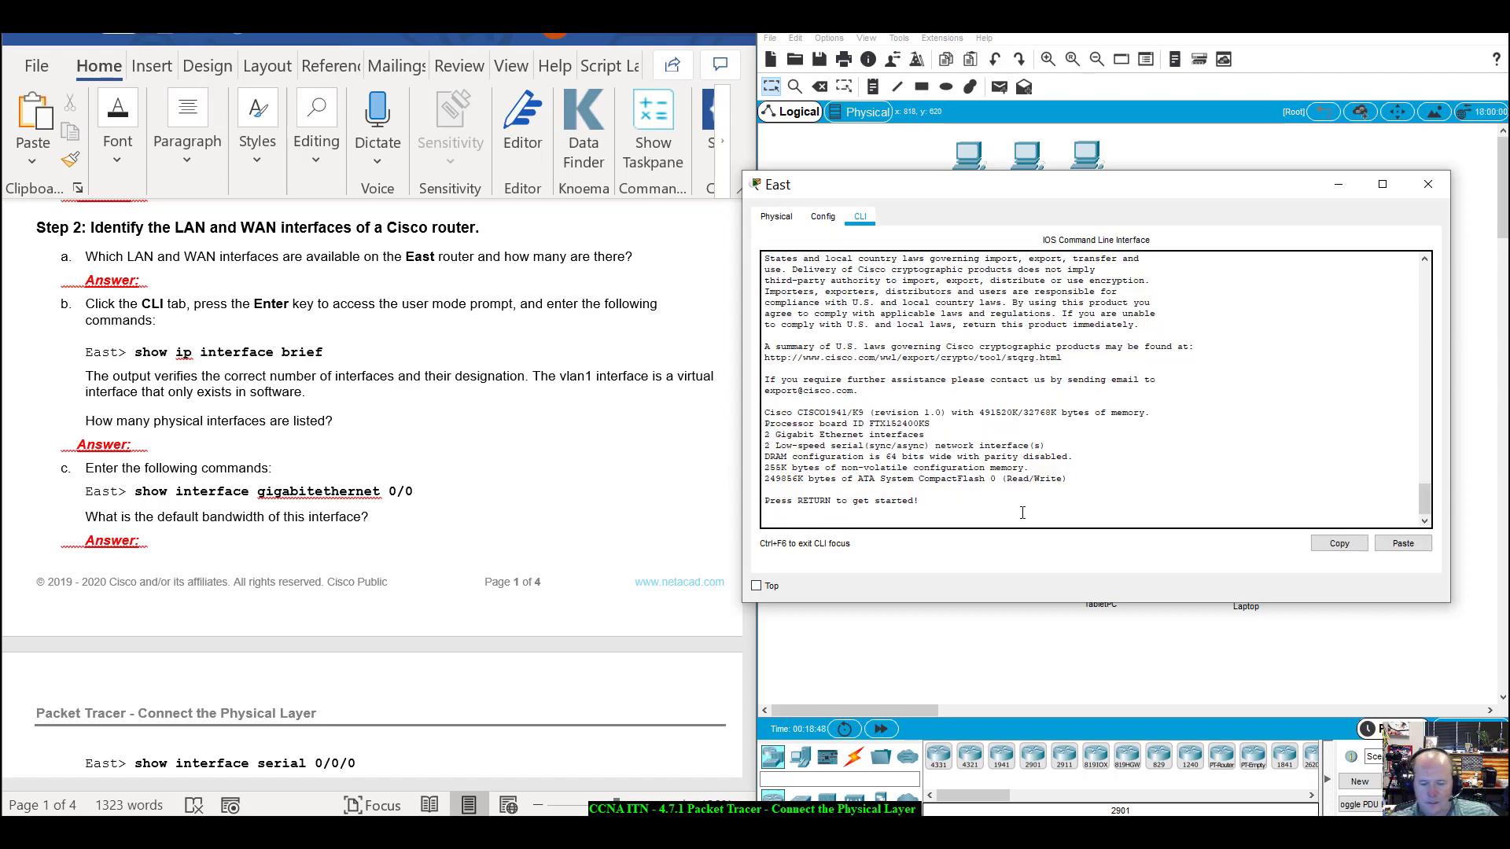
key("Return")
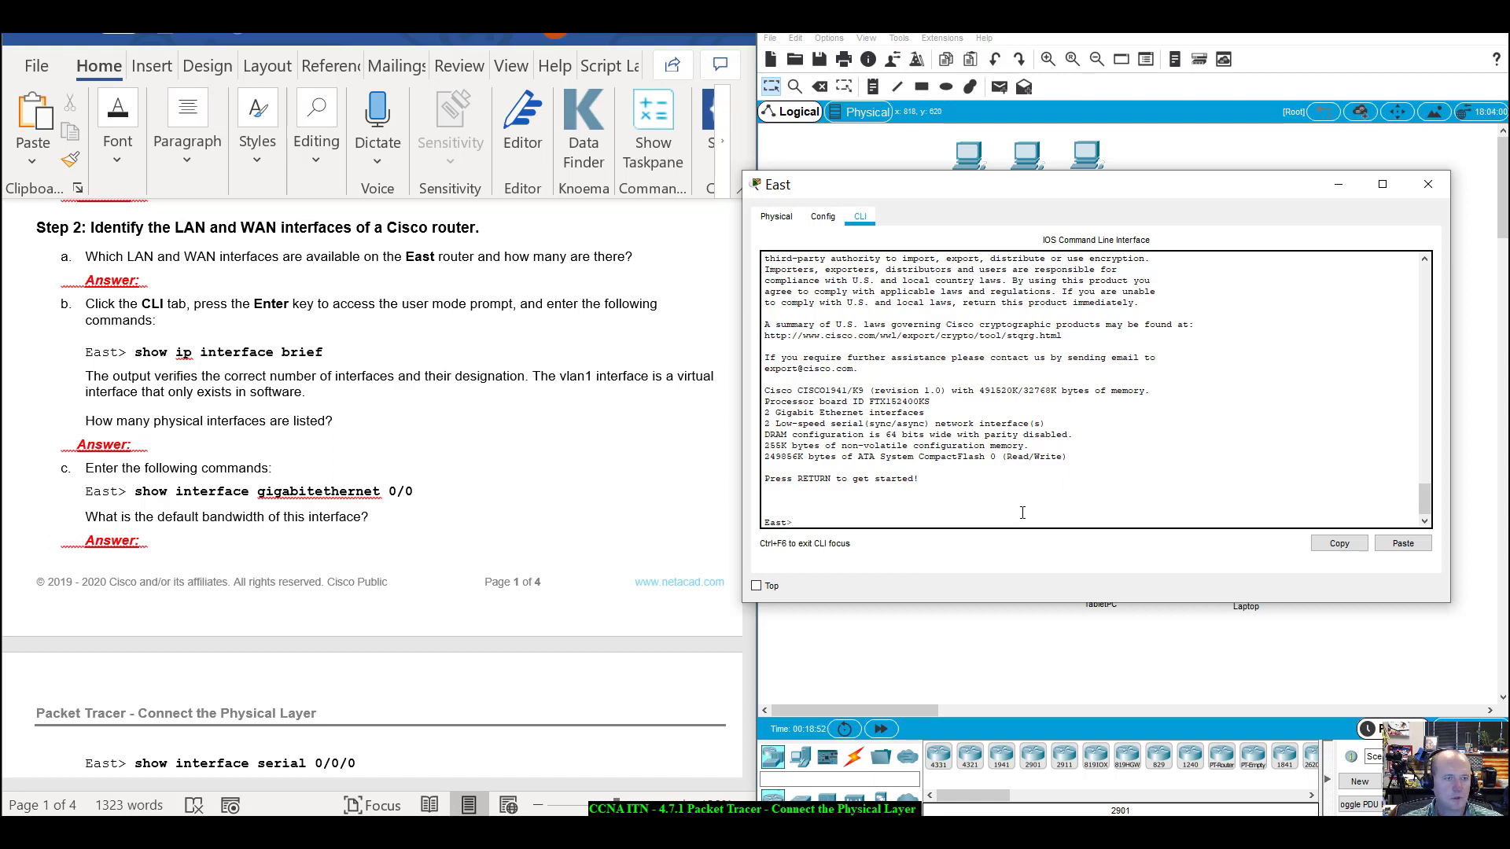
type("show ip in")
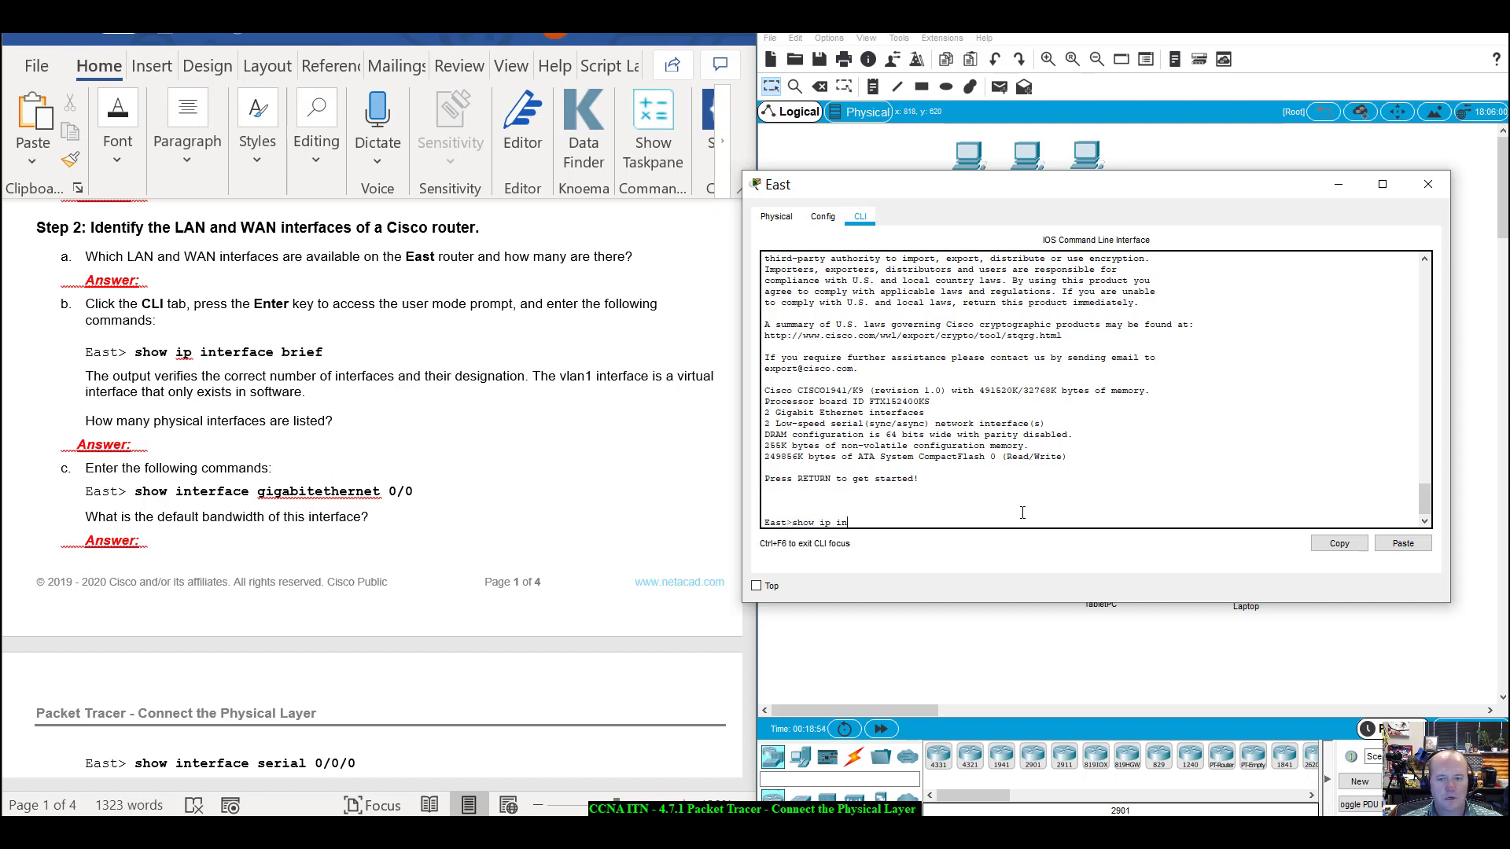
key("Tab")
type("b")
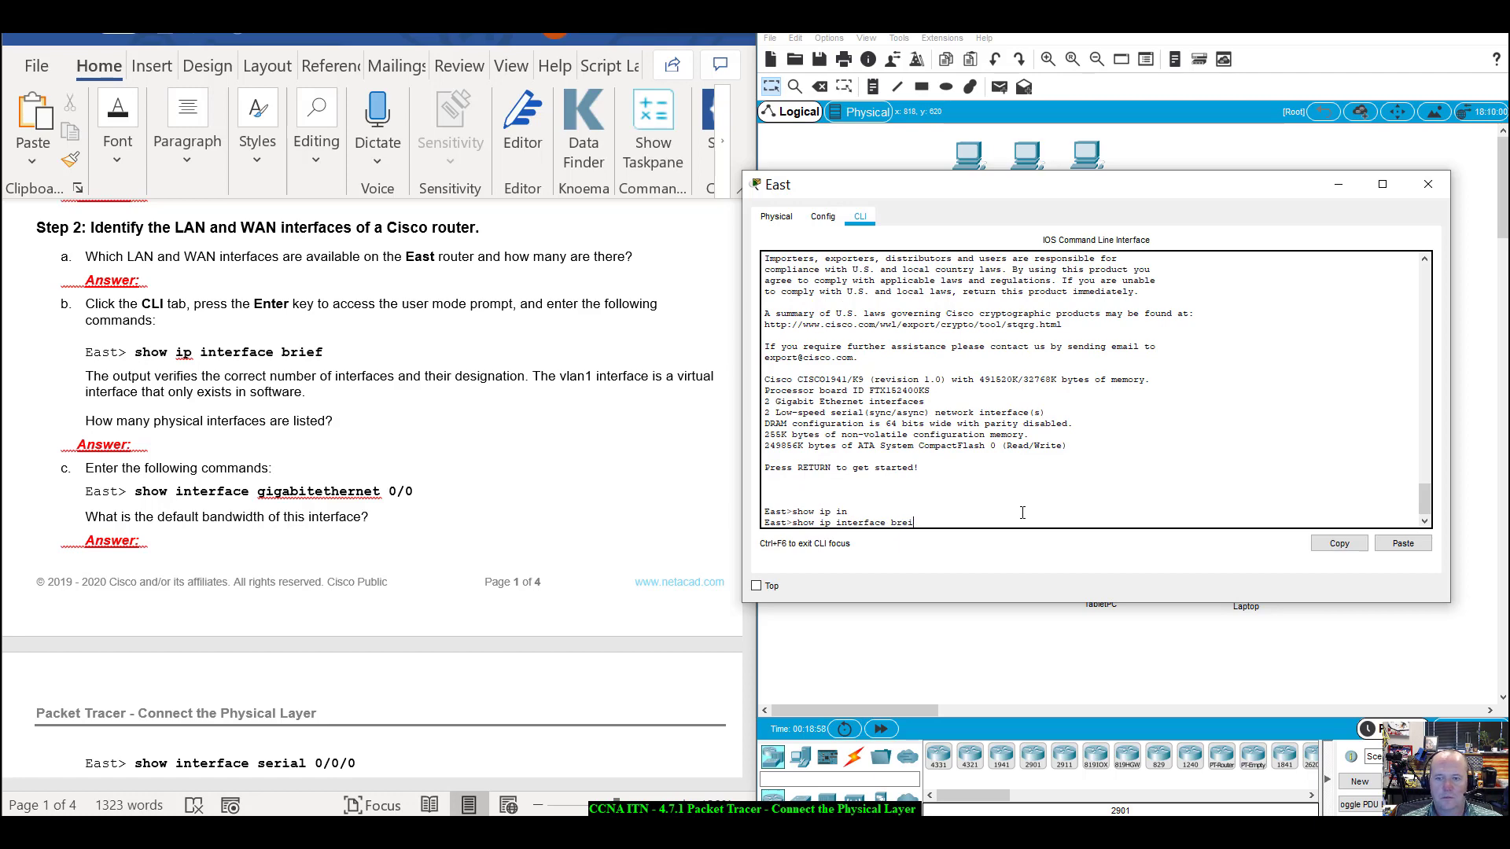
type("rief")
key("Return")
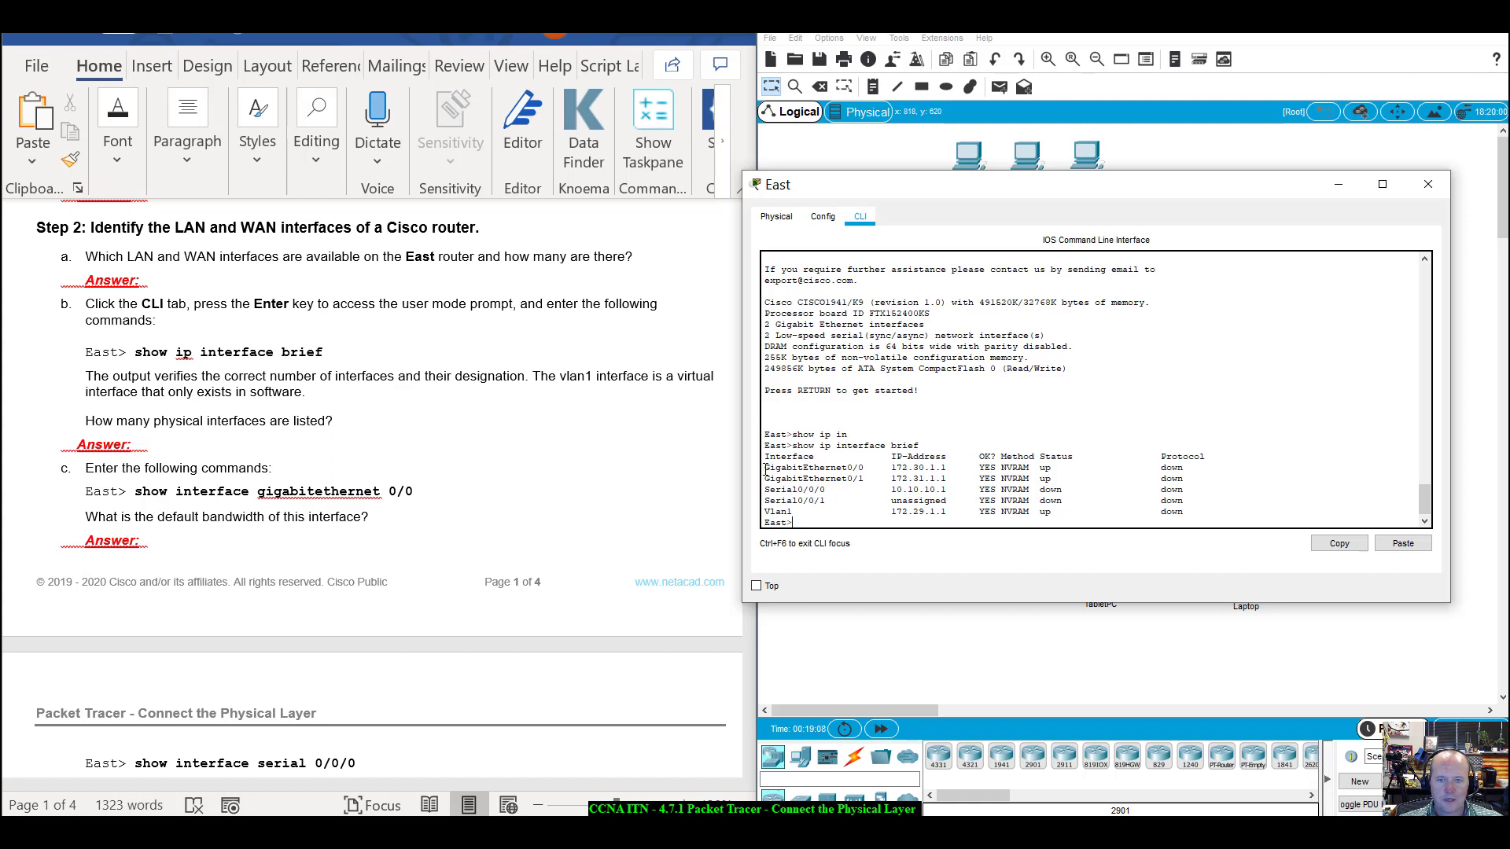
Examine the GigabitEthernet, Serial and Vlan1 entries in the interface listing, highlighting the physical interfaces.
left_click_drag(765, 471, 860, 481)
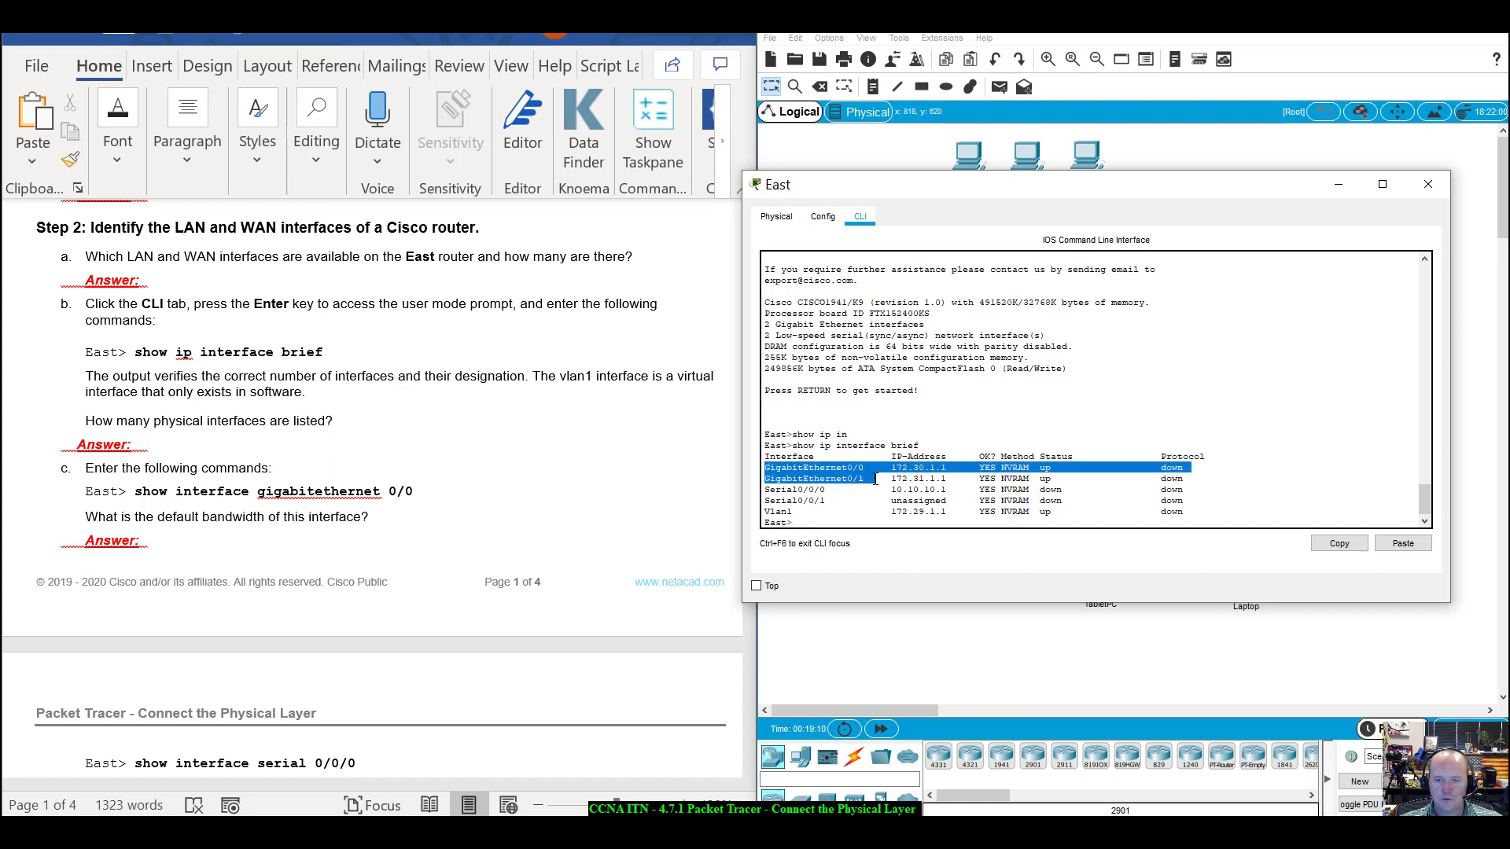
left_click_drag(875, 479, 958, 475)
left_click_drag(762, 491, 1192, 501)
left_click(1192, 501)
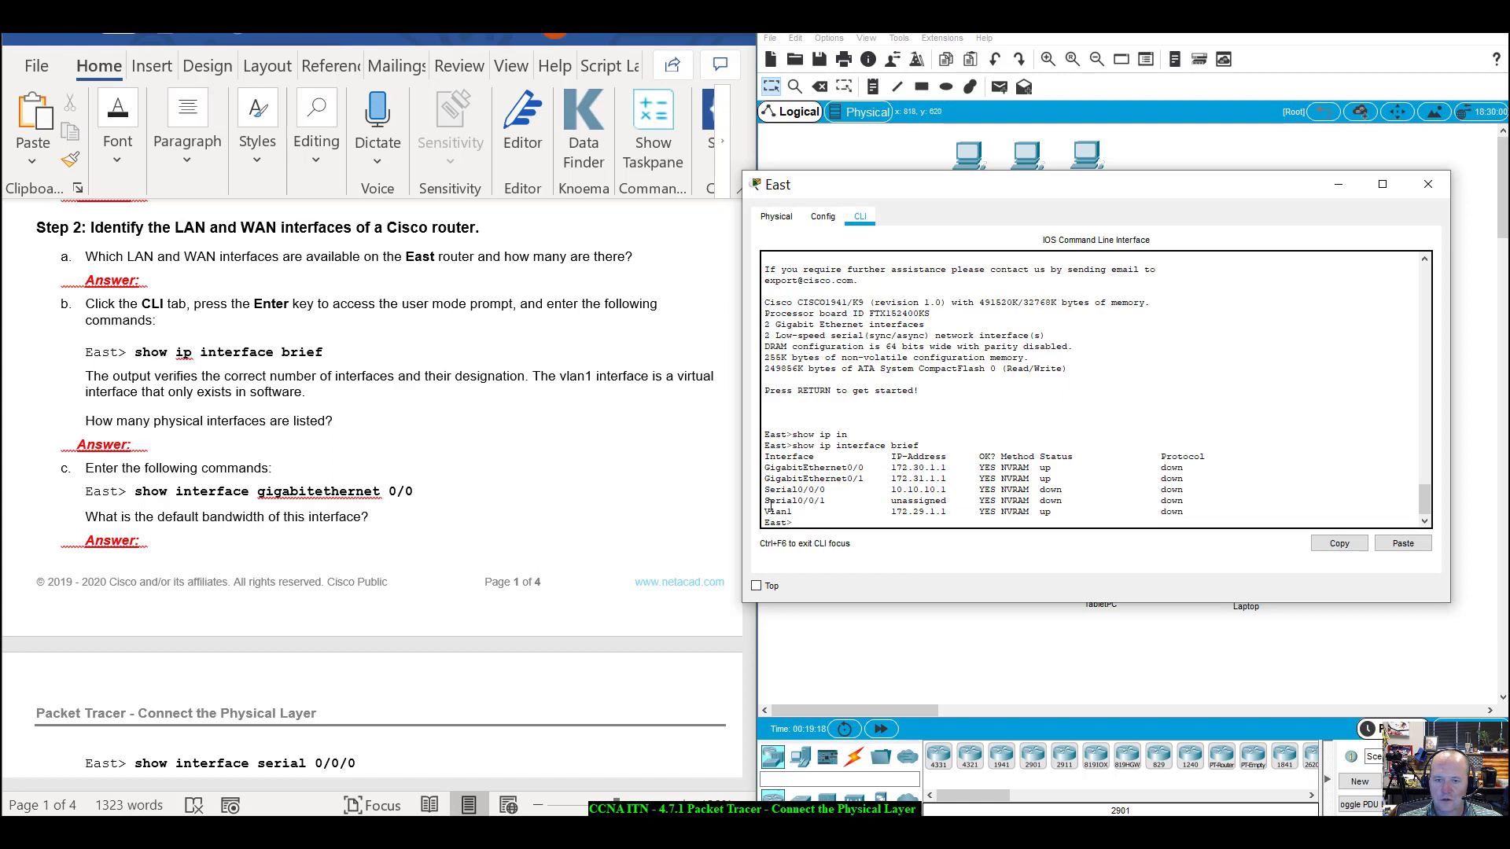
left_click_drag(768, 512, 1206, 512)
left_click(1206, 512)
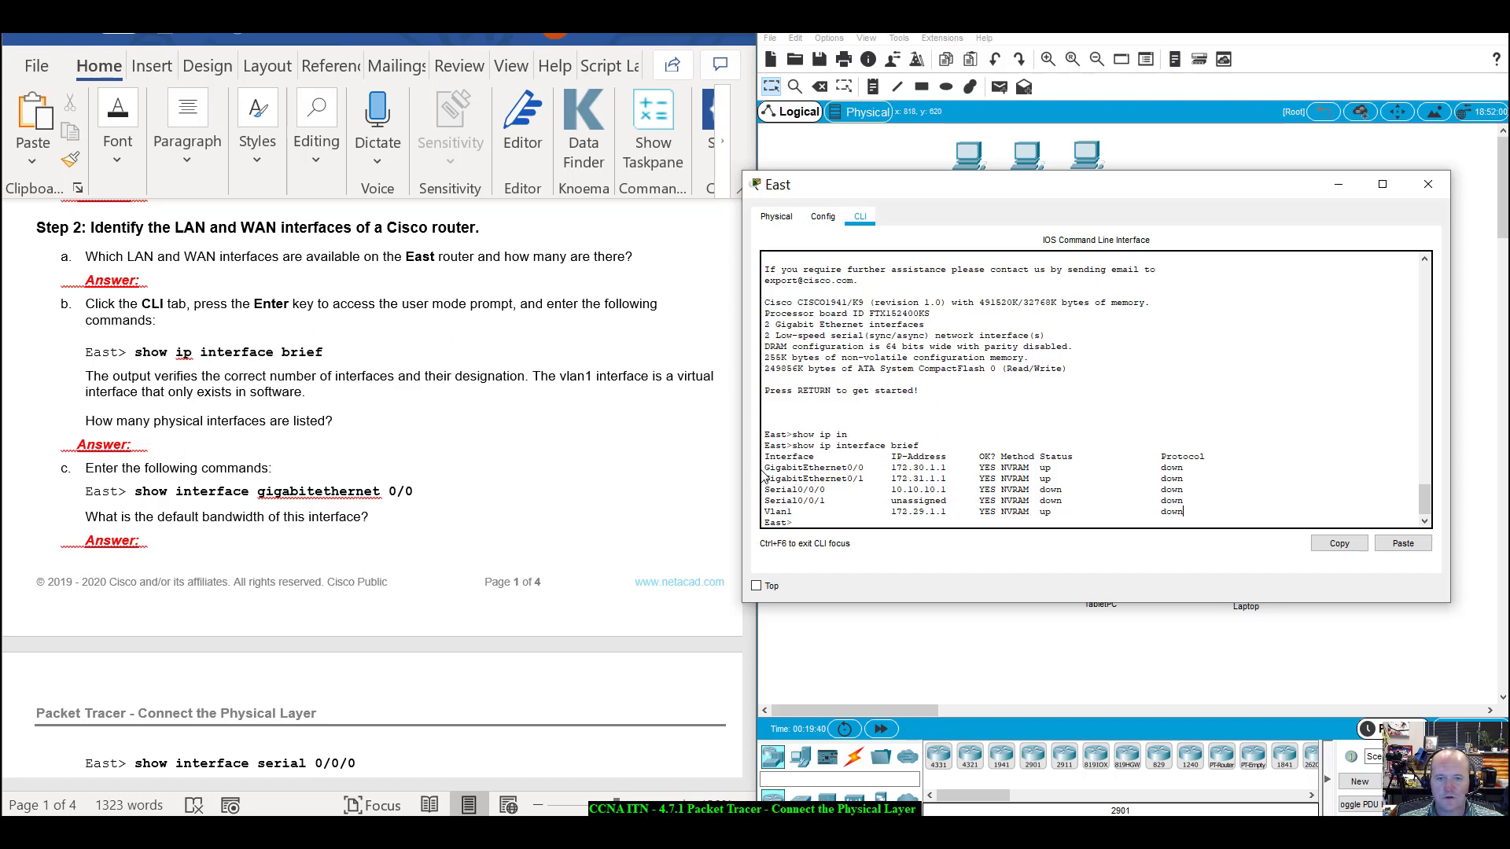
left_click_drag(763, 468, 931, 501)
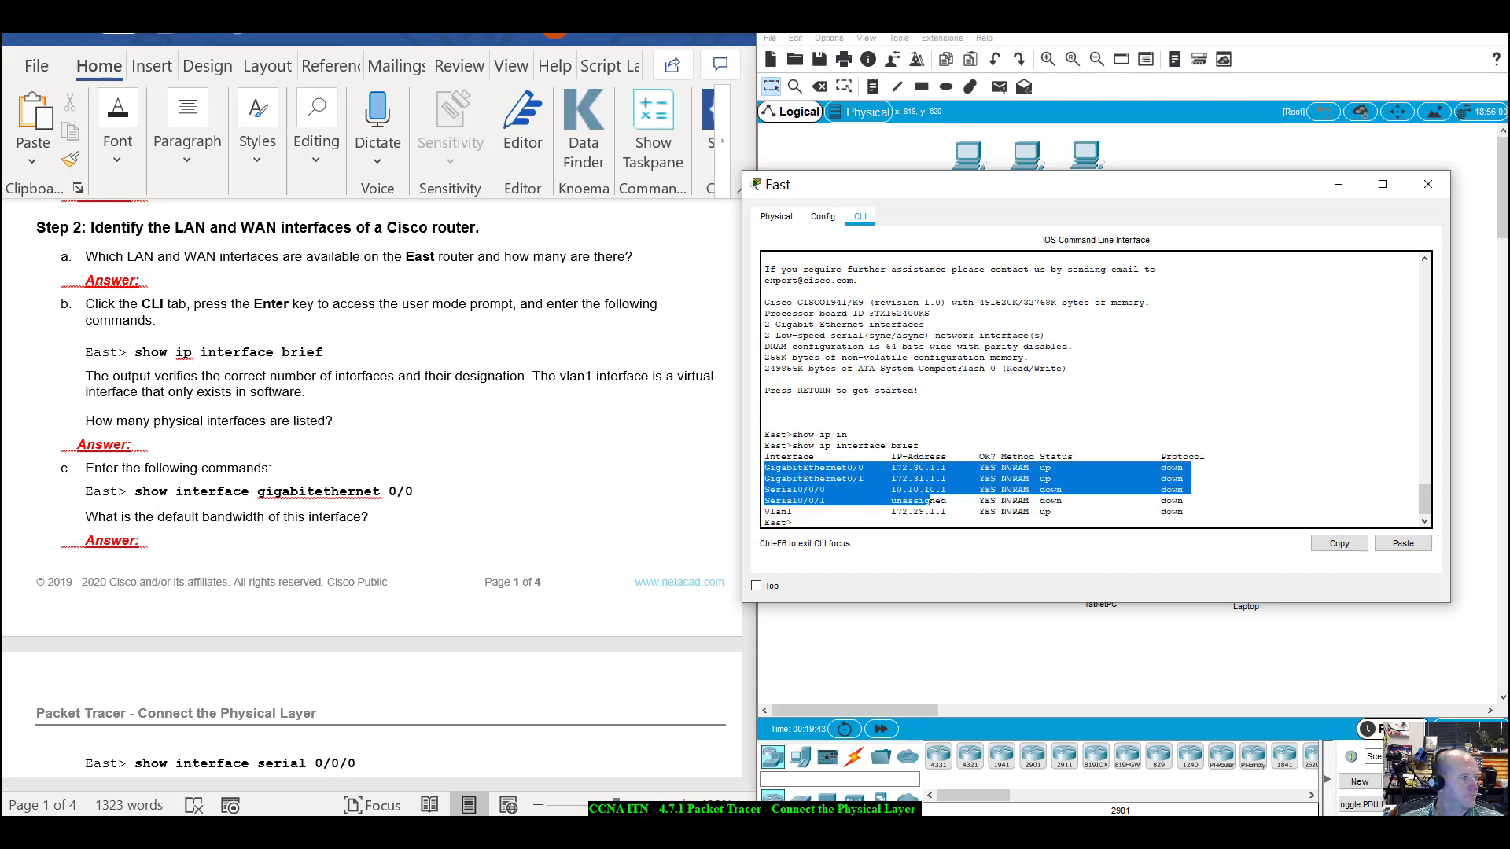
Read the remaining Step 2 questions on the default bandwidth of interfaces gigabitethernet 0/0 and serial 0/0/0.
scroll(321, 578, "down", 1)
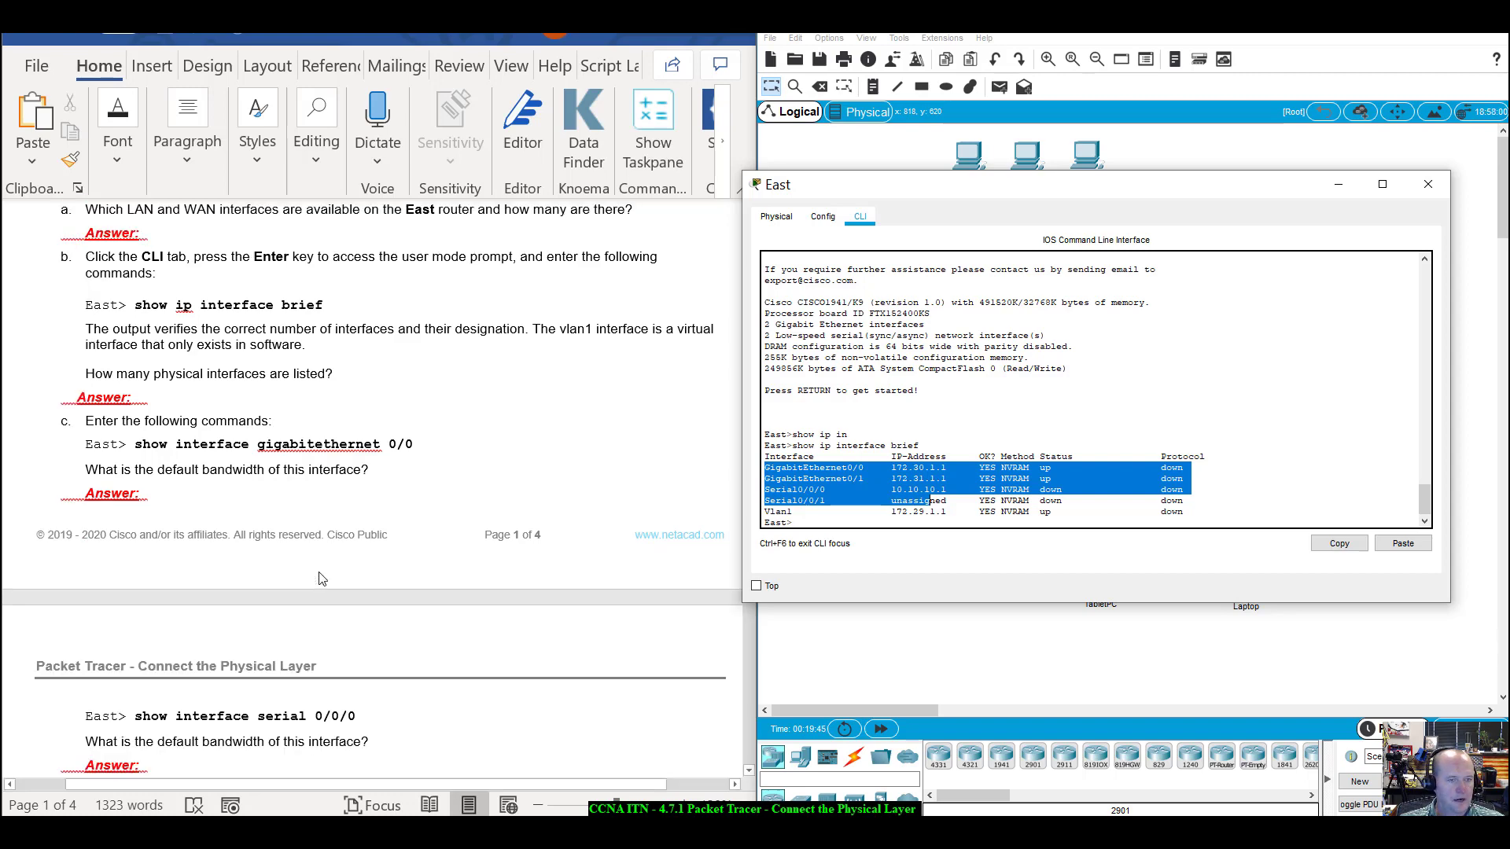
scroll(322, 579, "down", 1)
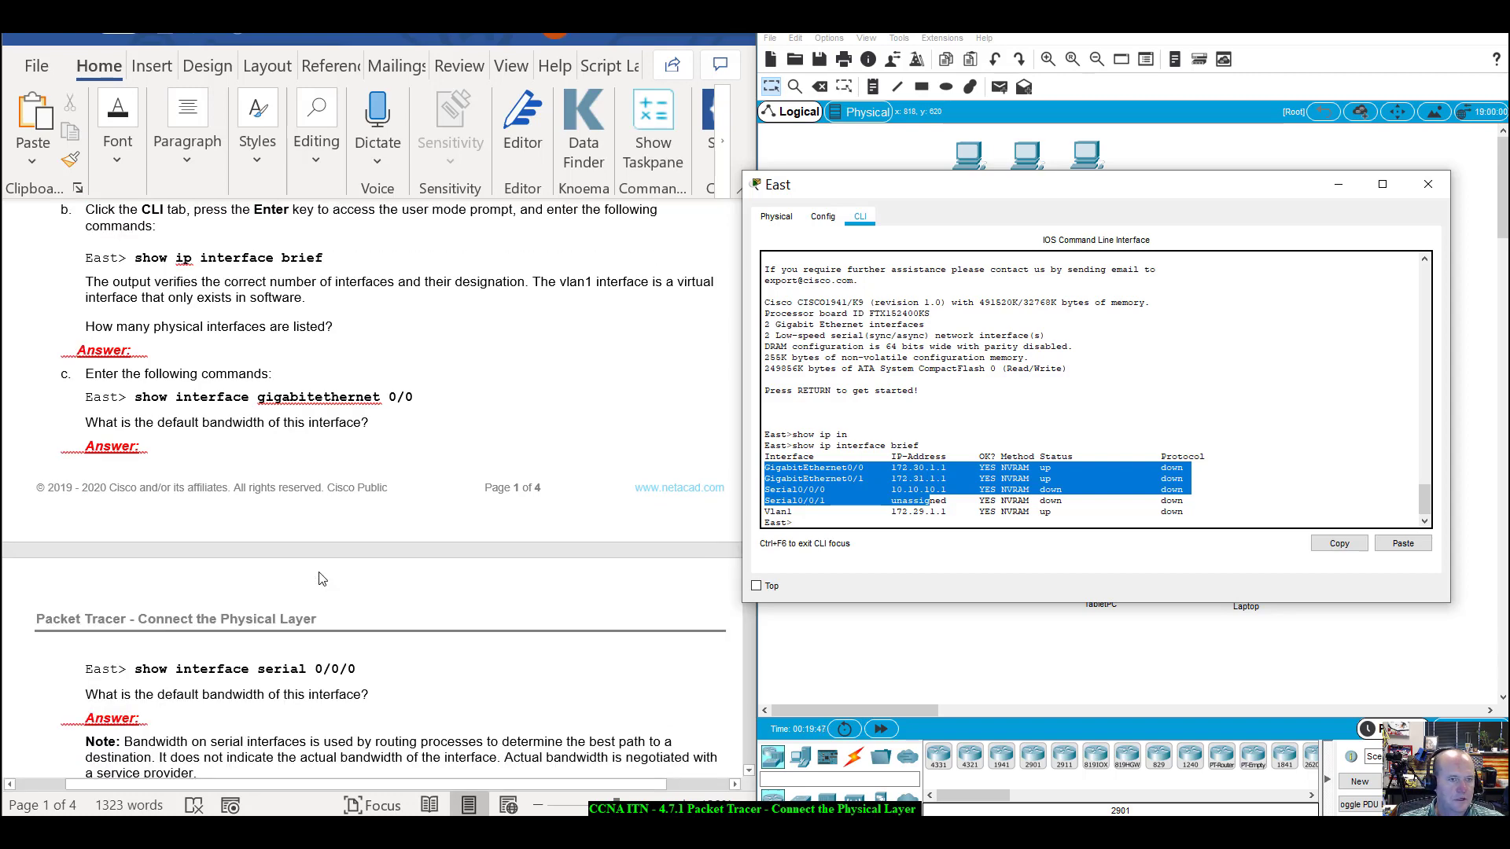
scroll(322, 579, "down", 3)
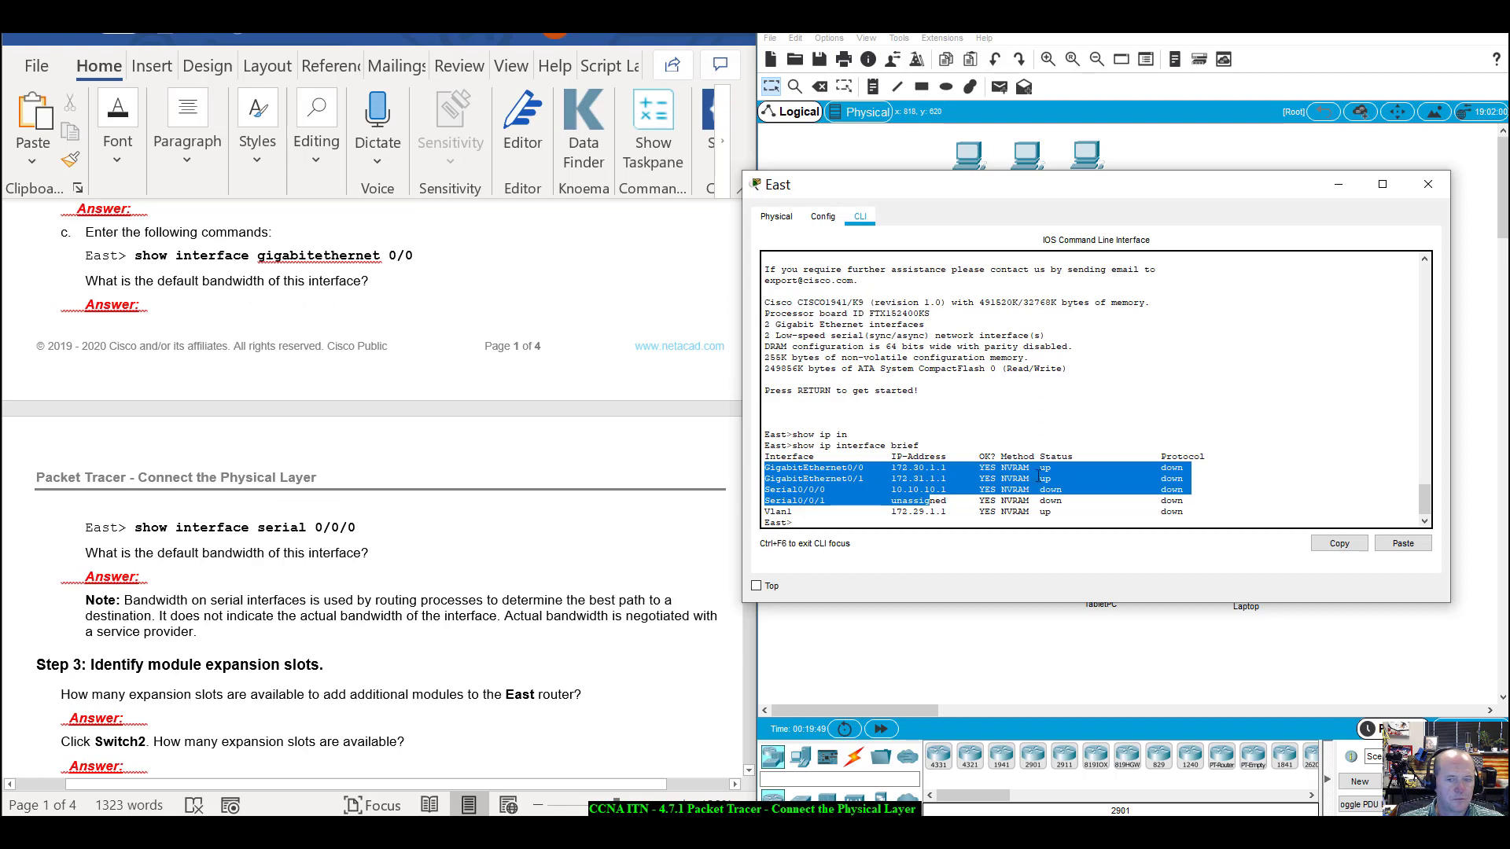
Run show interface gigabitethernet 0/0 from the user mode prompt in the East router's command line.
left_click(917, 519)
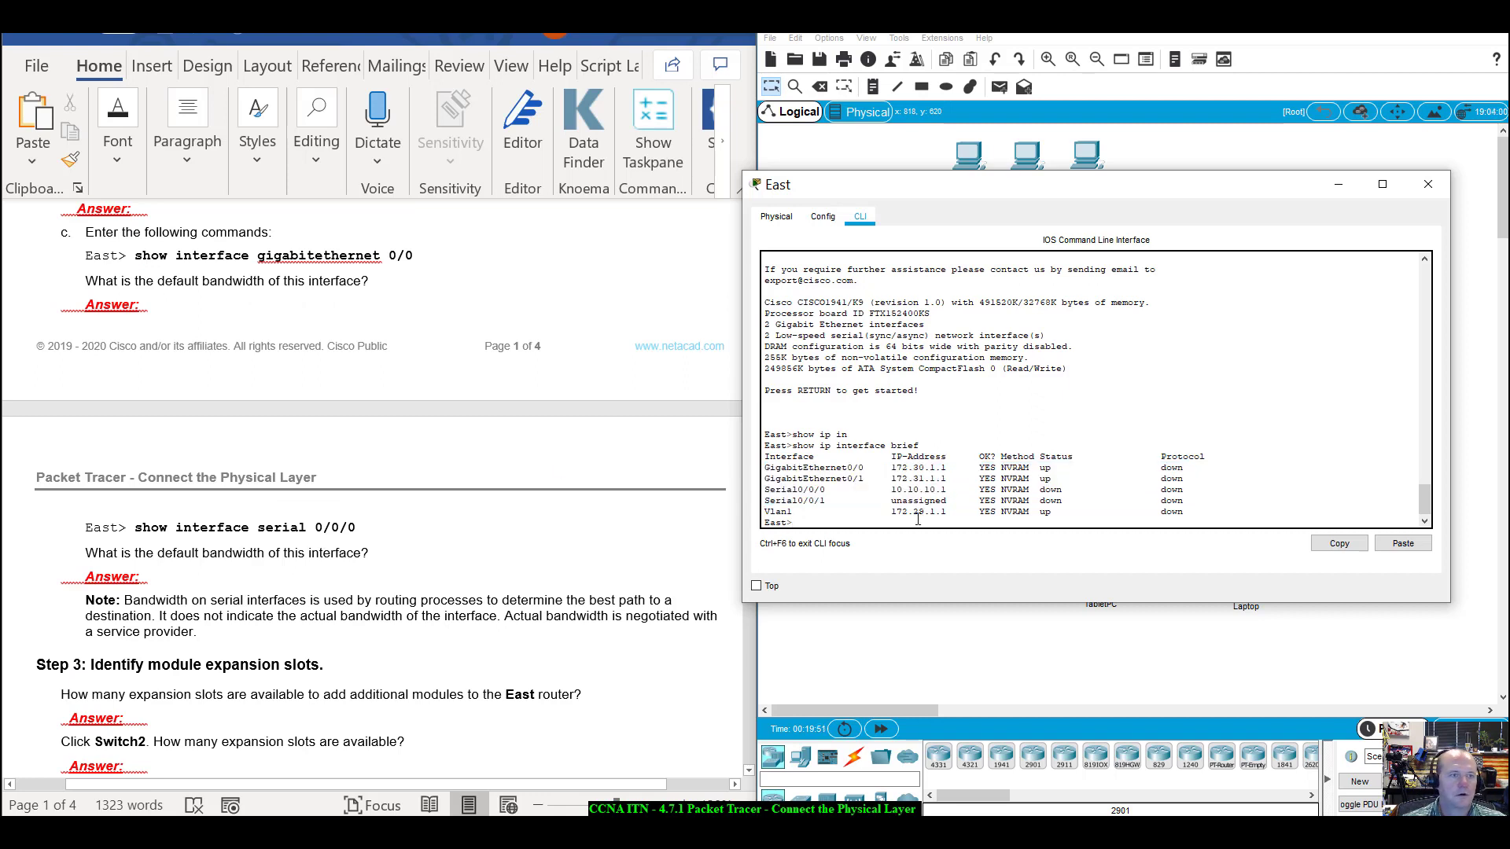
type("show inter")
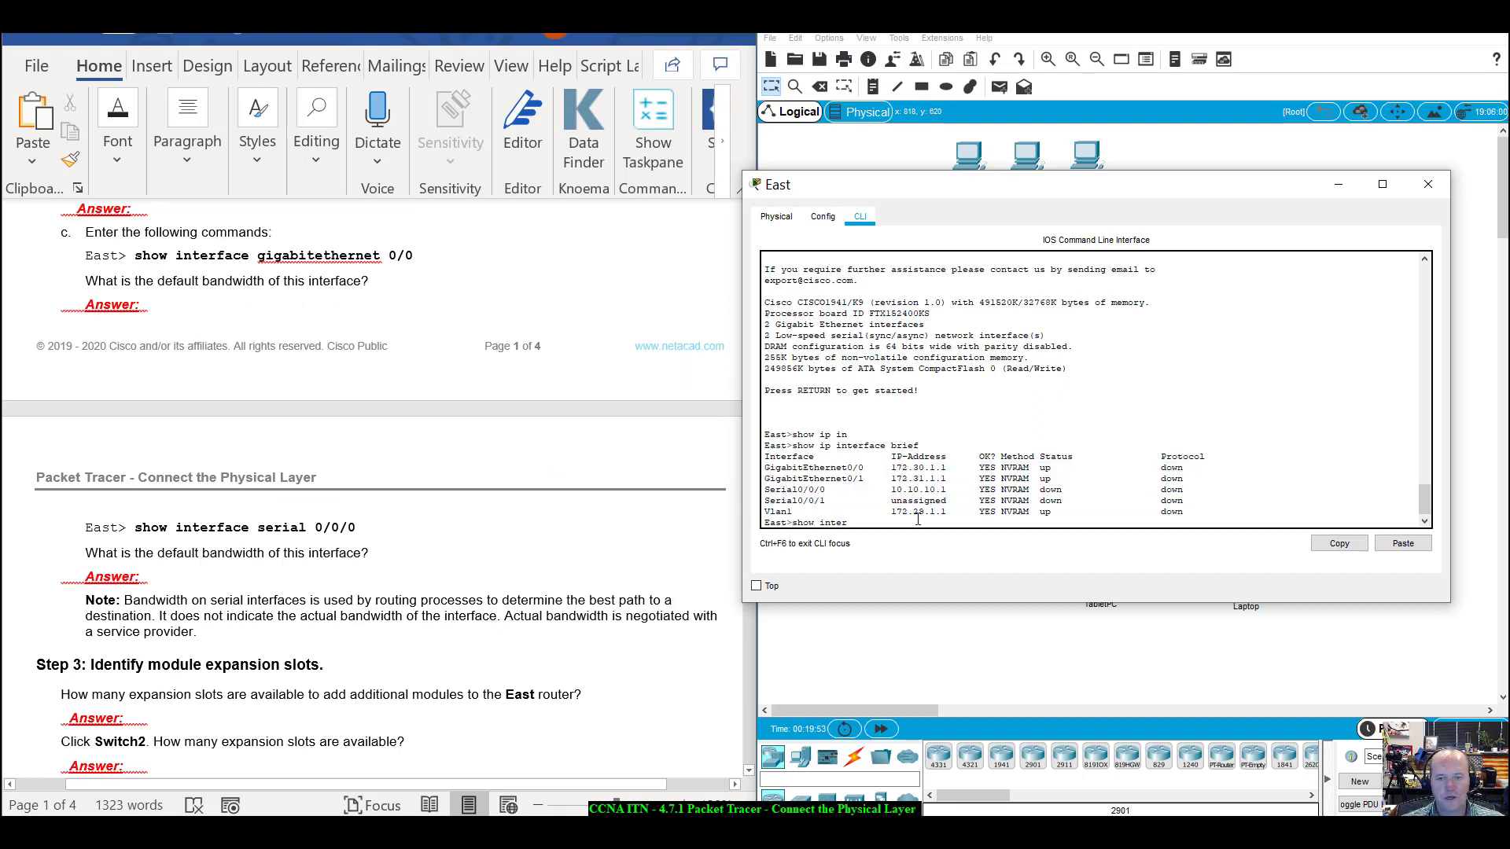
key("Tab")
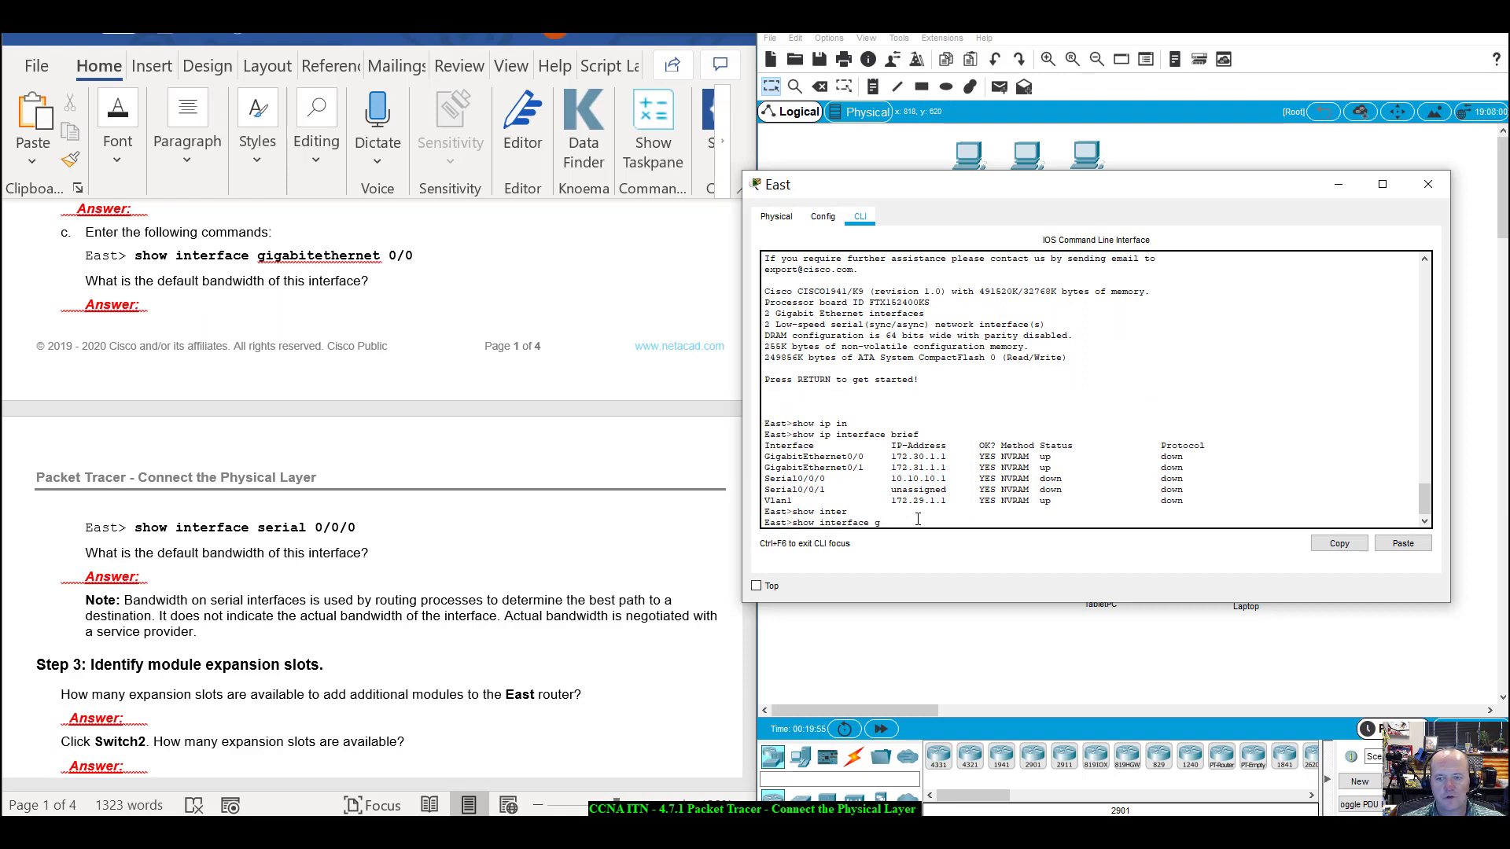
type("gig")
key("Tab")
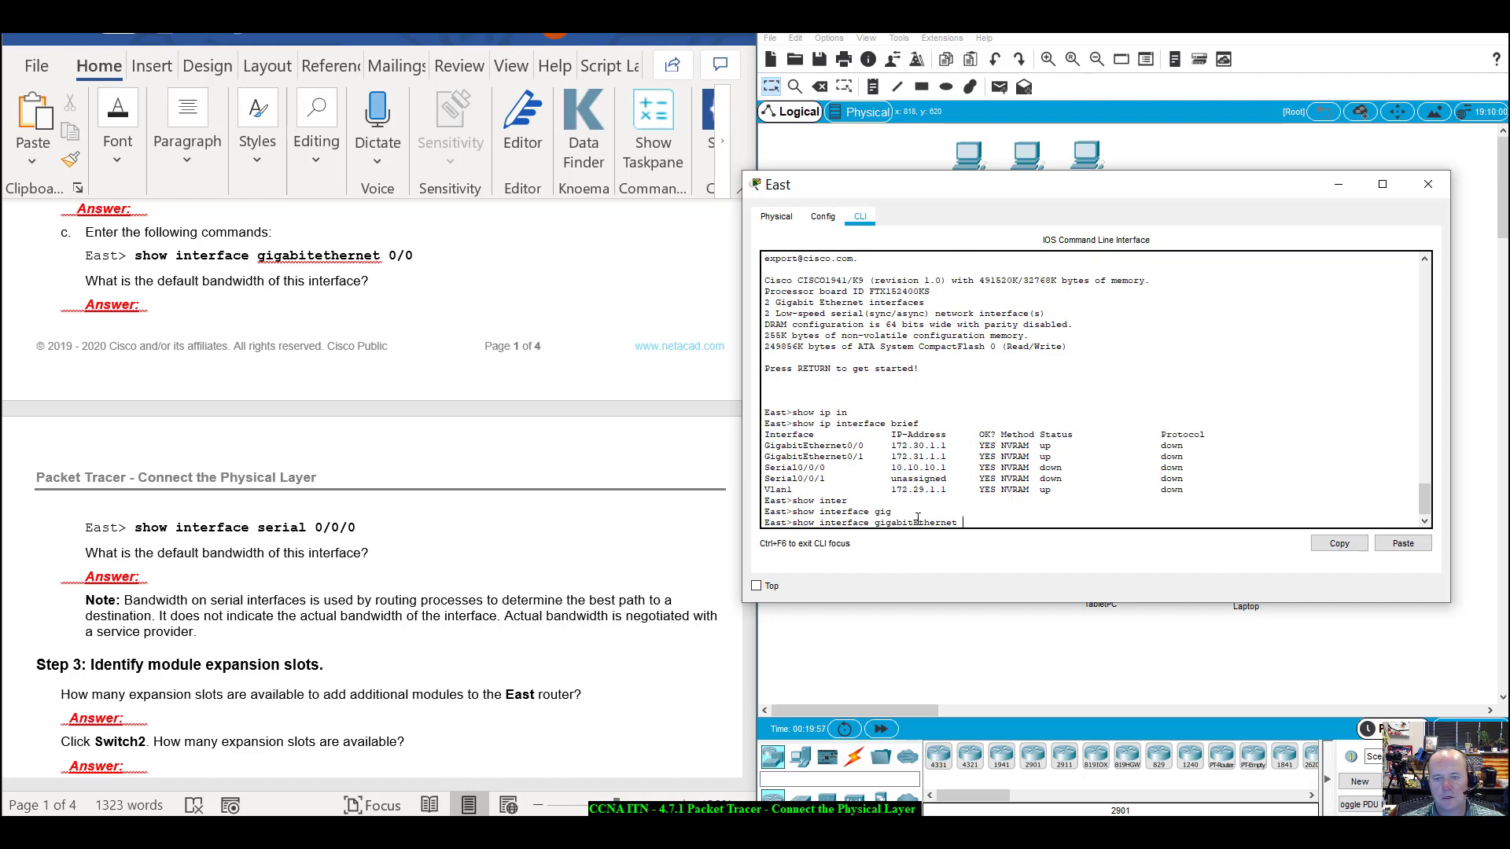
type("0/0")
key("Return")
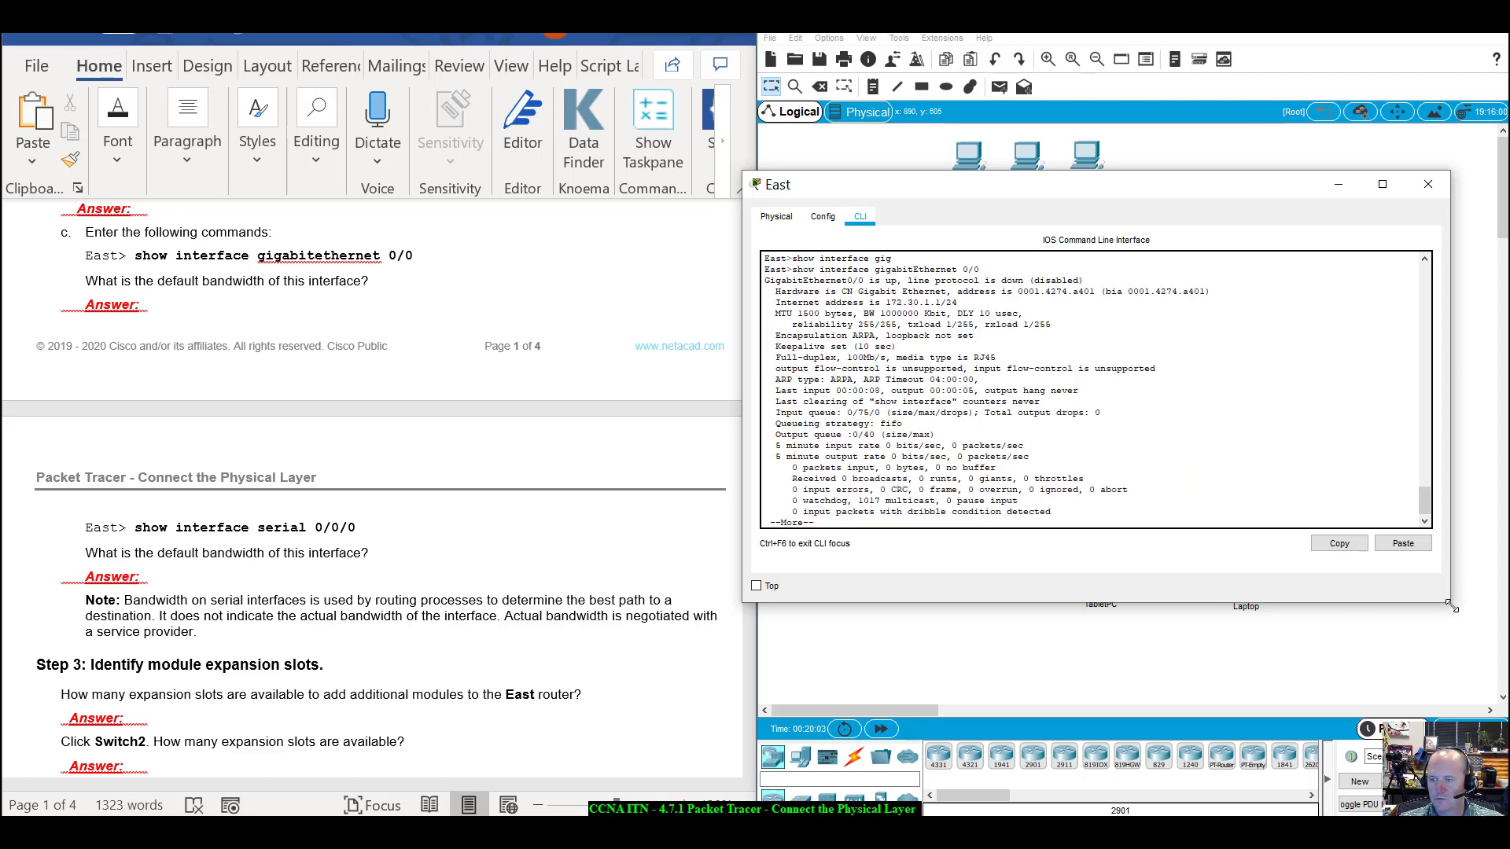
Enlarge the East window, page through the rest of the GigabitEthernet 0/0 output and locate the interface's BW value.
left_click_drag(1450, 603, 1460, 722)
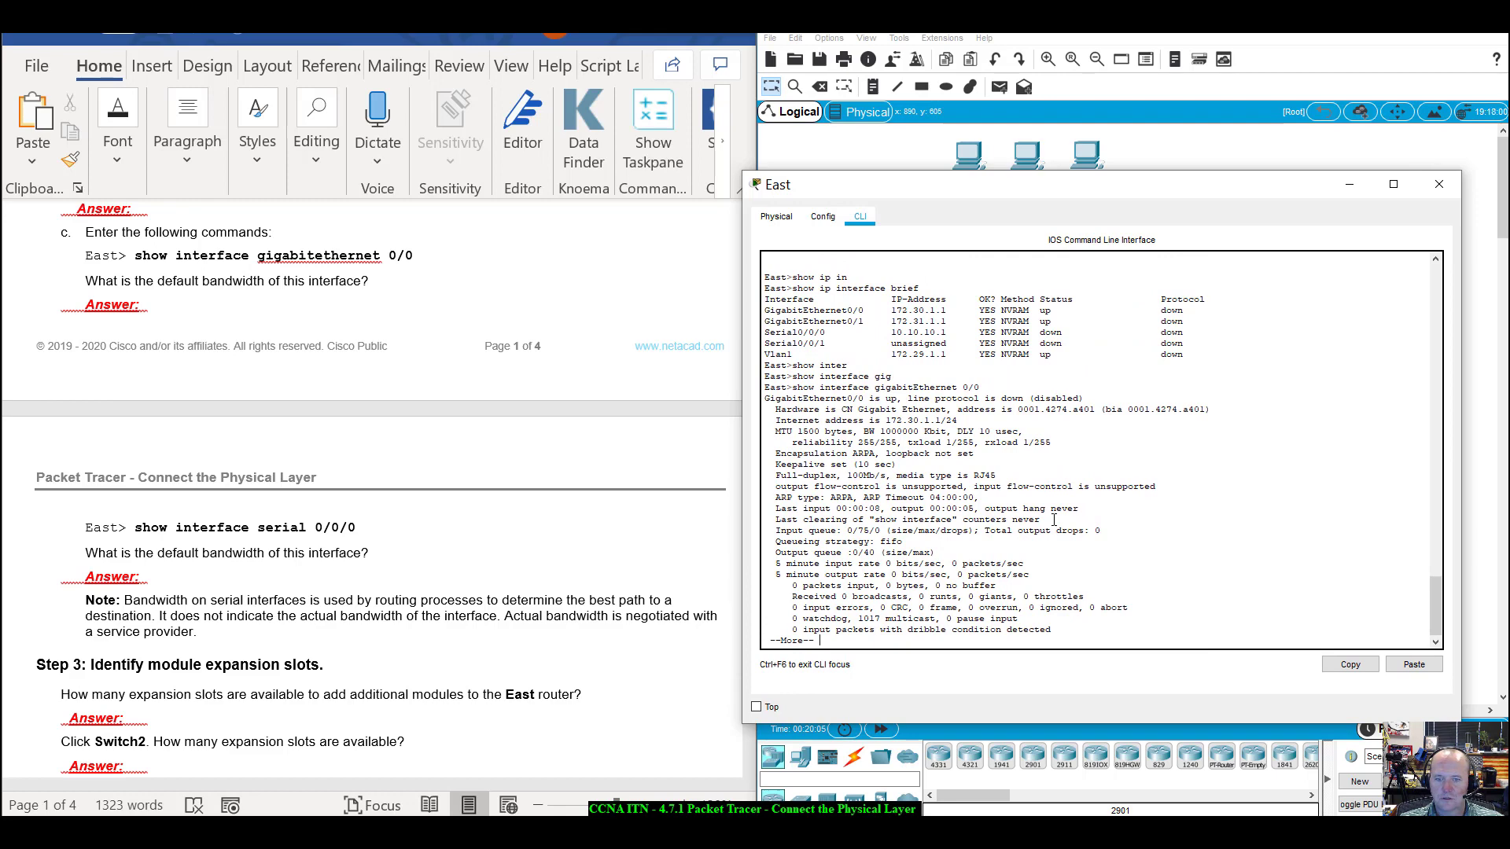
key("space")
scroll(958, 549, "up", 1)
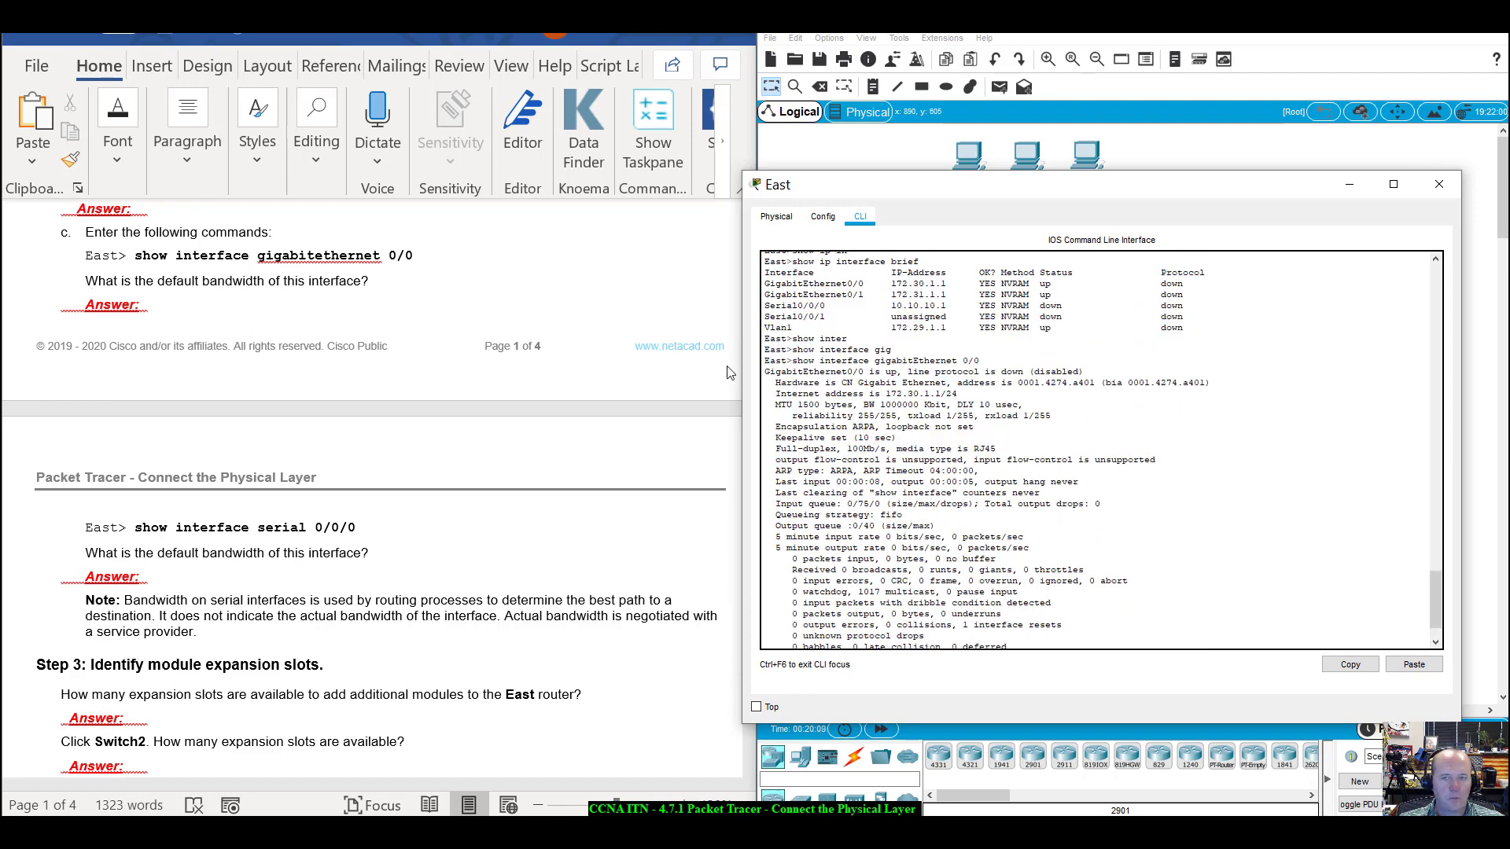
left_click_drag(881, 404, 925, 405)
left_click(903, 405)
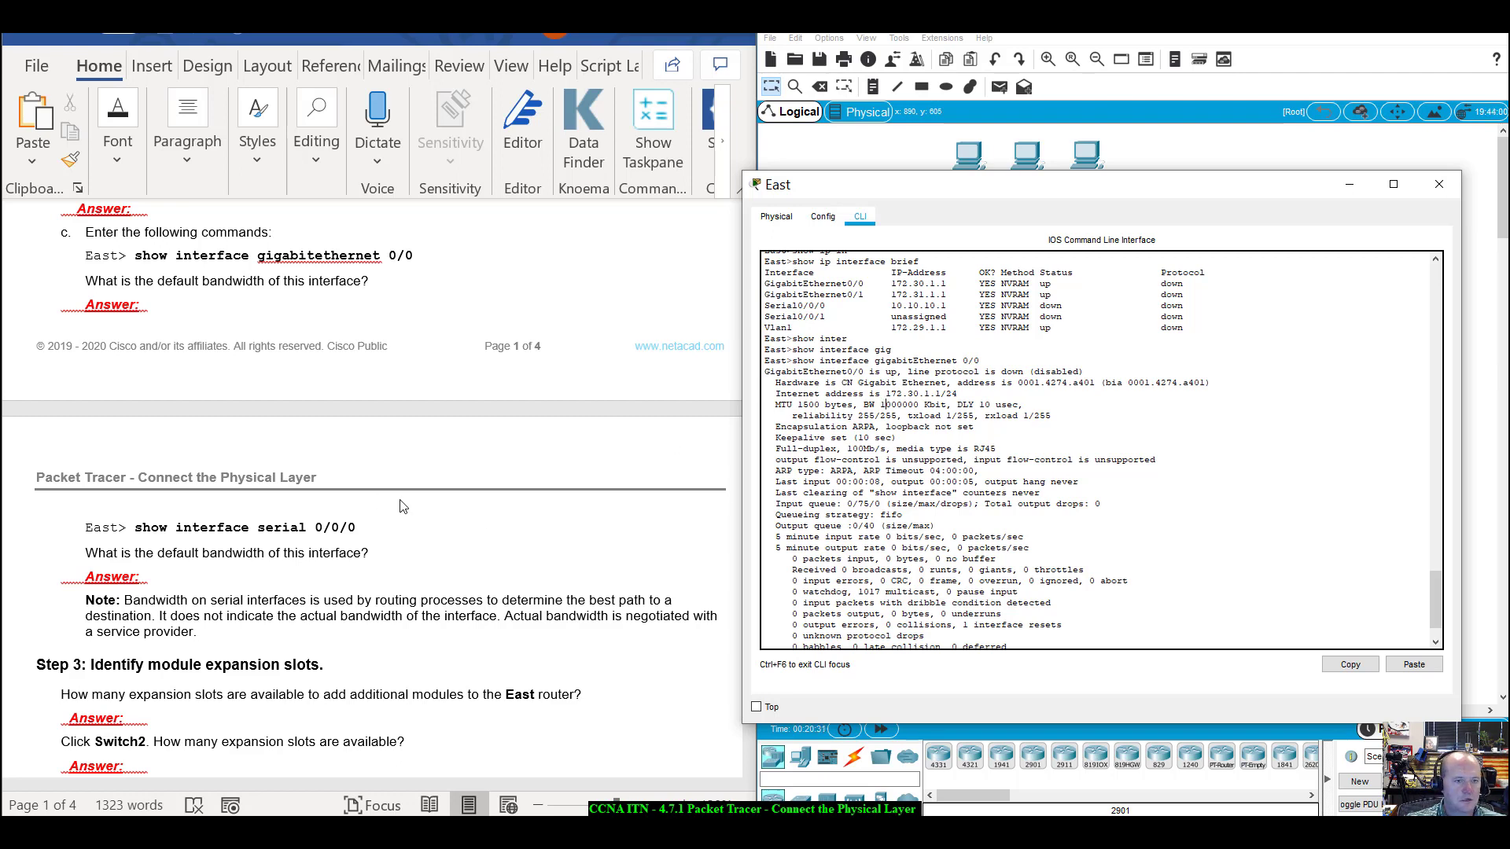
Run show interface serial 0/0/0 on the East router, page to the end of the output and highlight the BW value.
scroll(1021, 604, "down", 2)
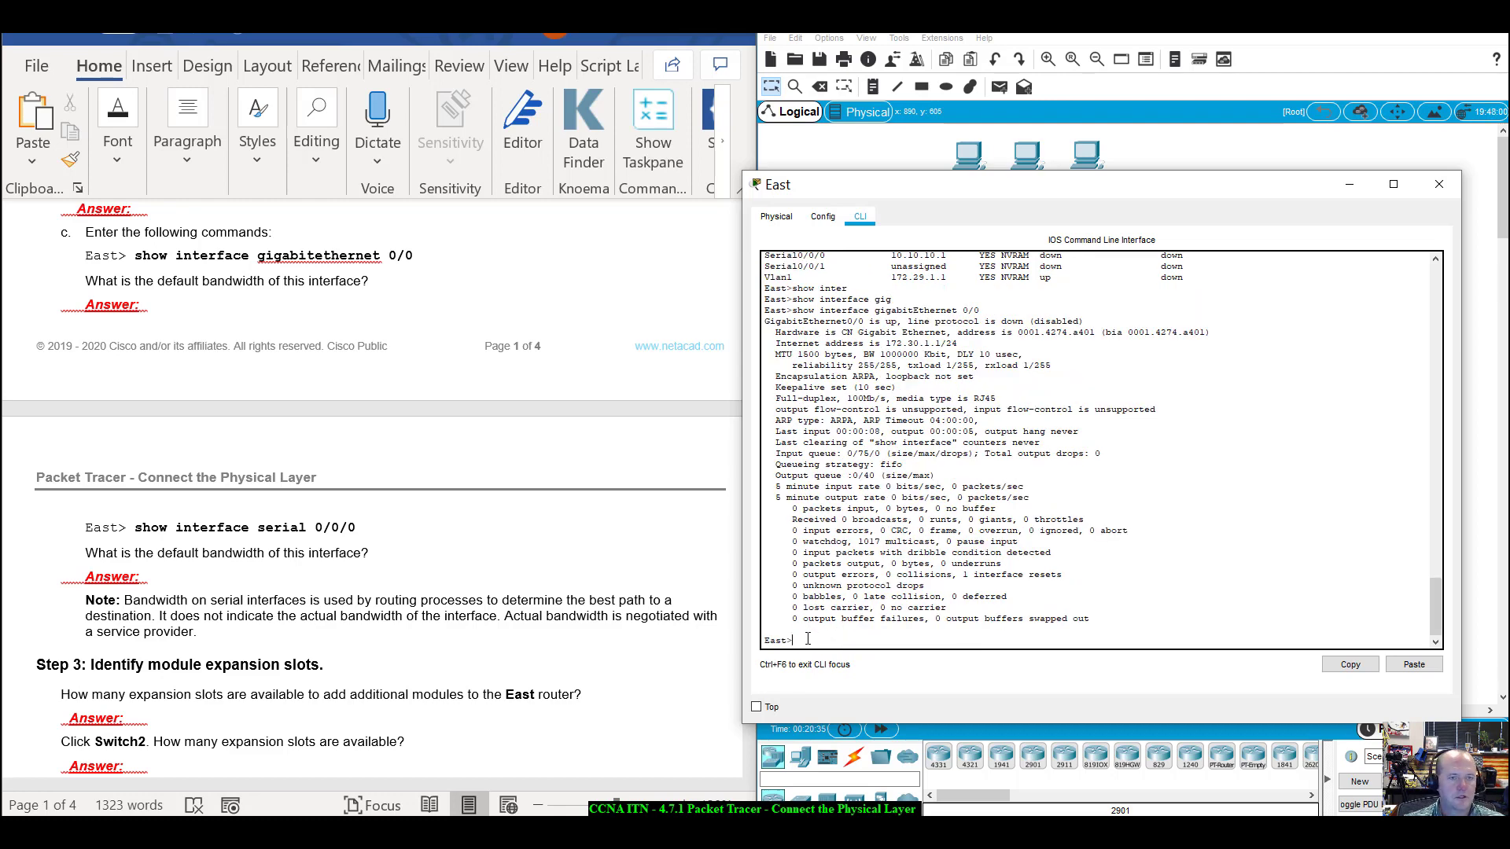
type("show")
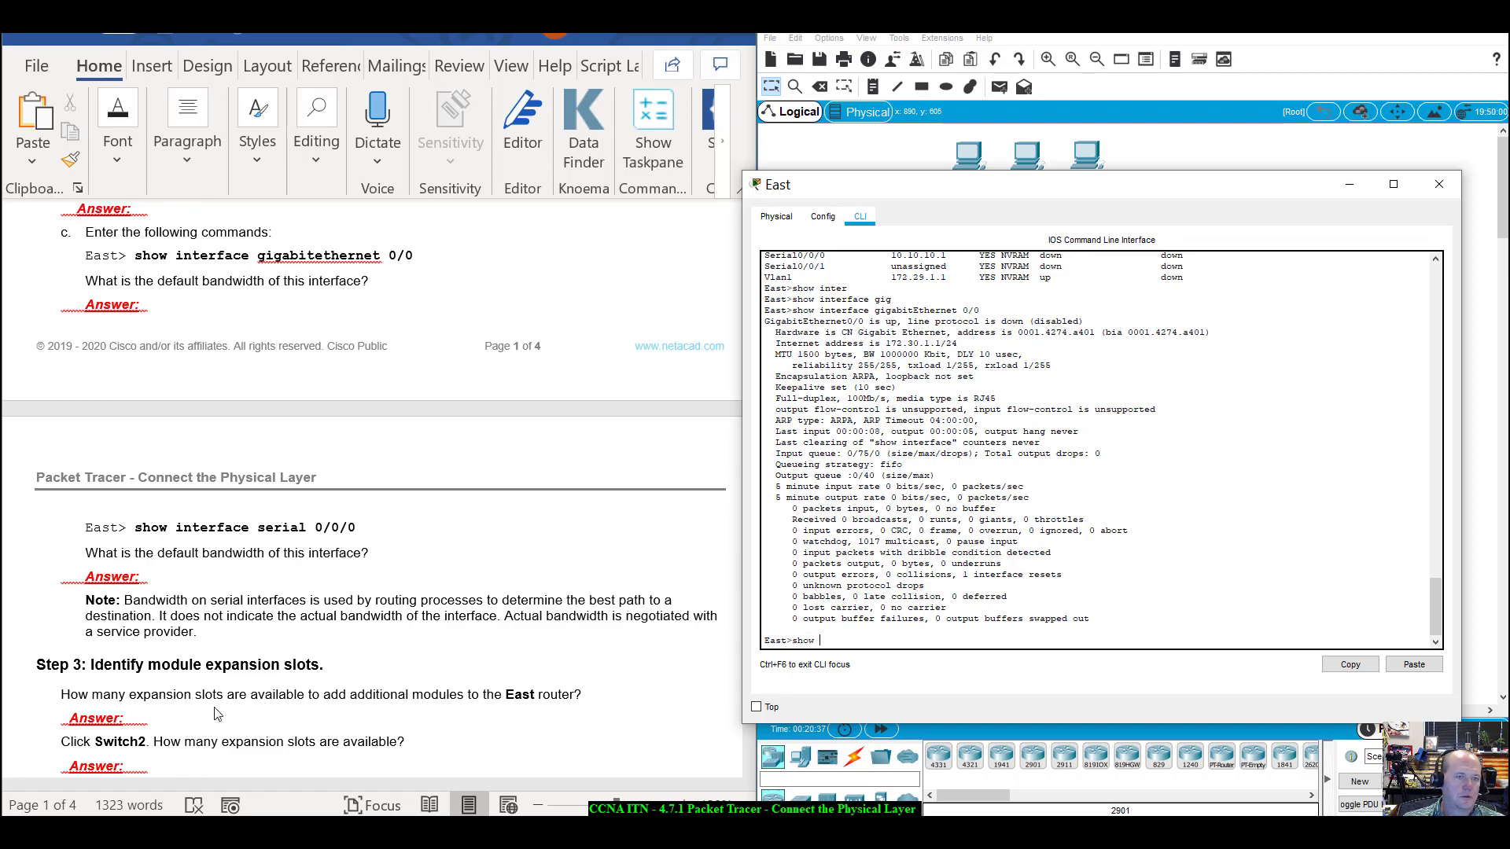
scroll(239, 663, "down", 1)
scroll(240, 663, "down", 3)
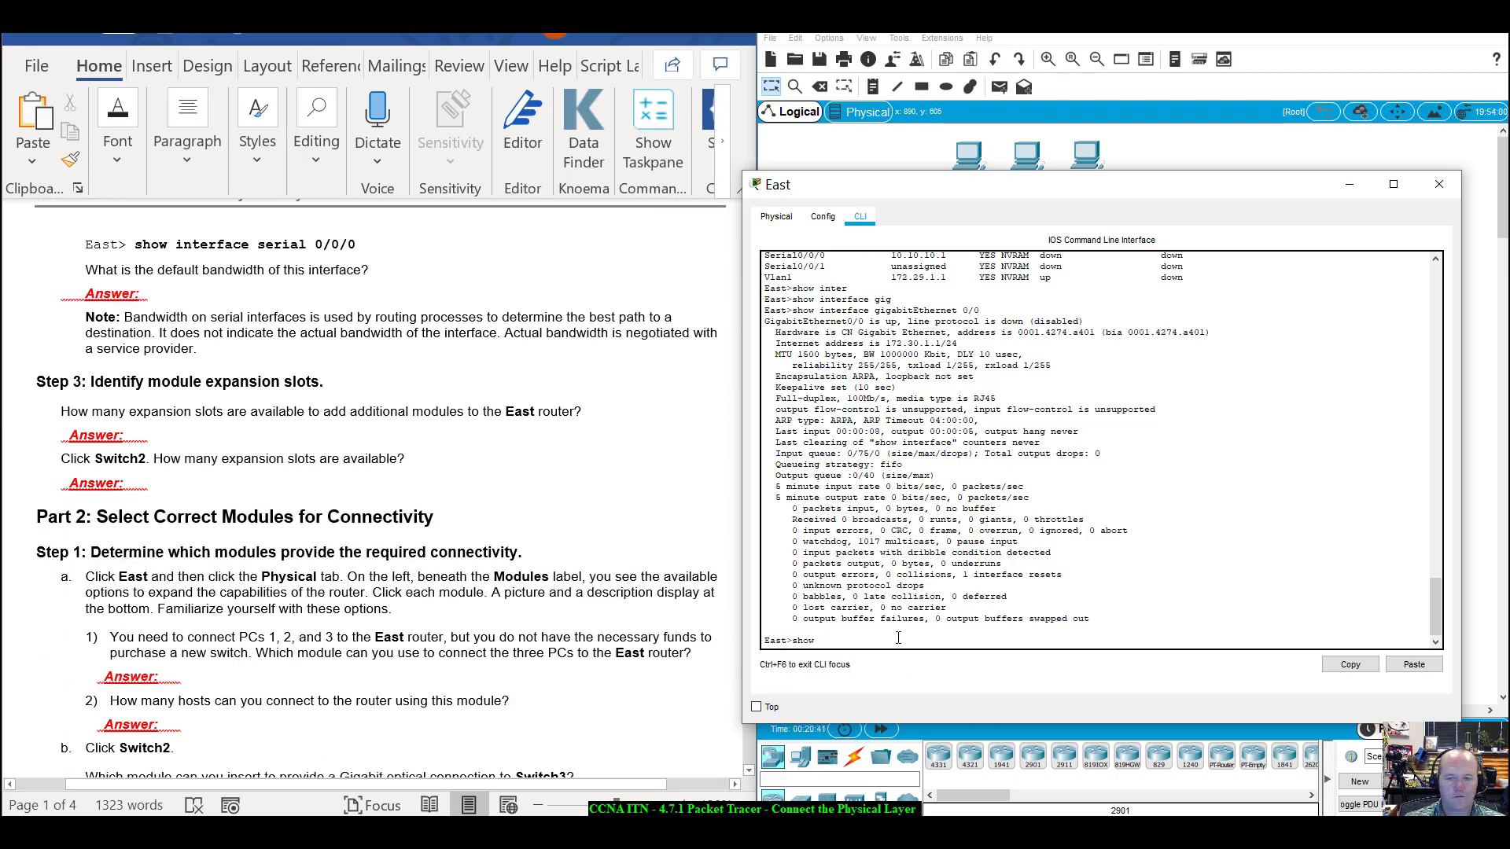
type("interf")
key("Tab")
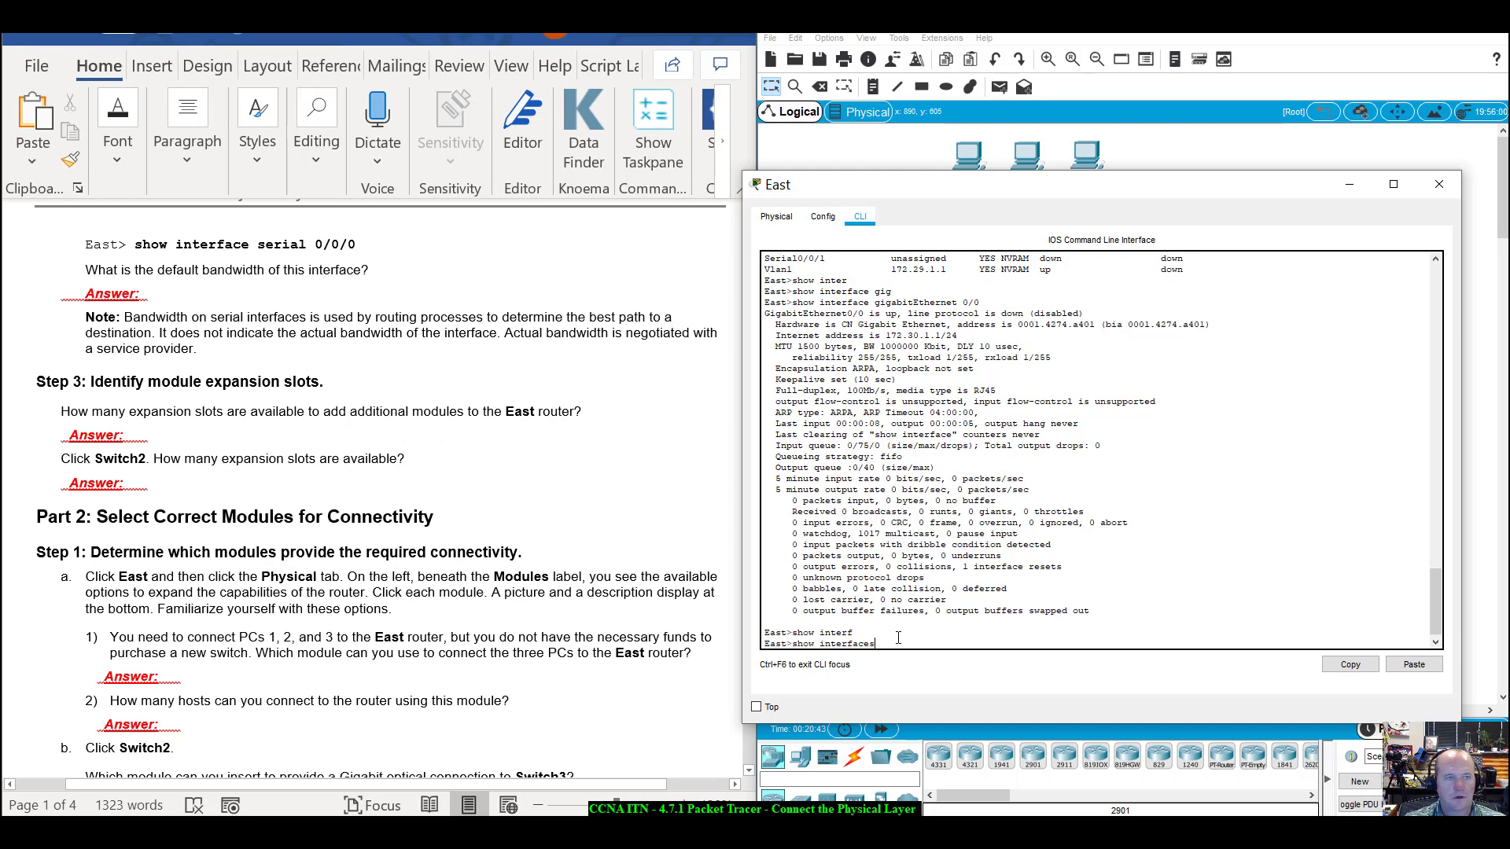
key("BackSpace")
type("ser")
key("Tab")
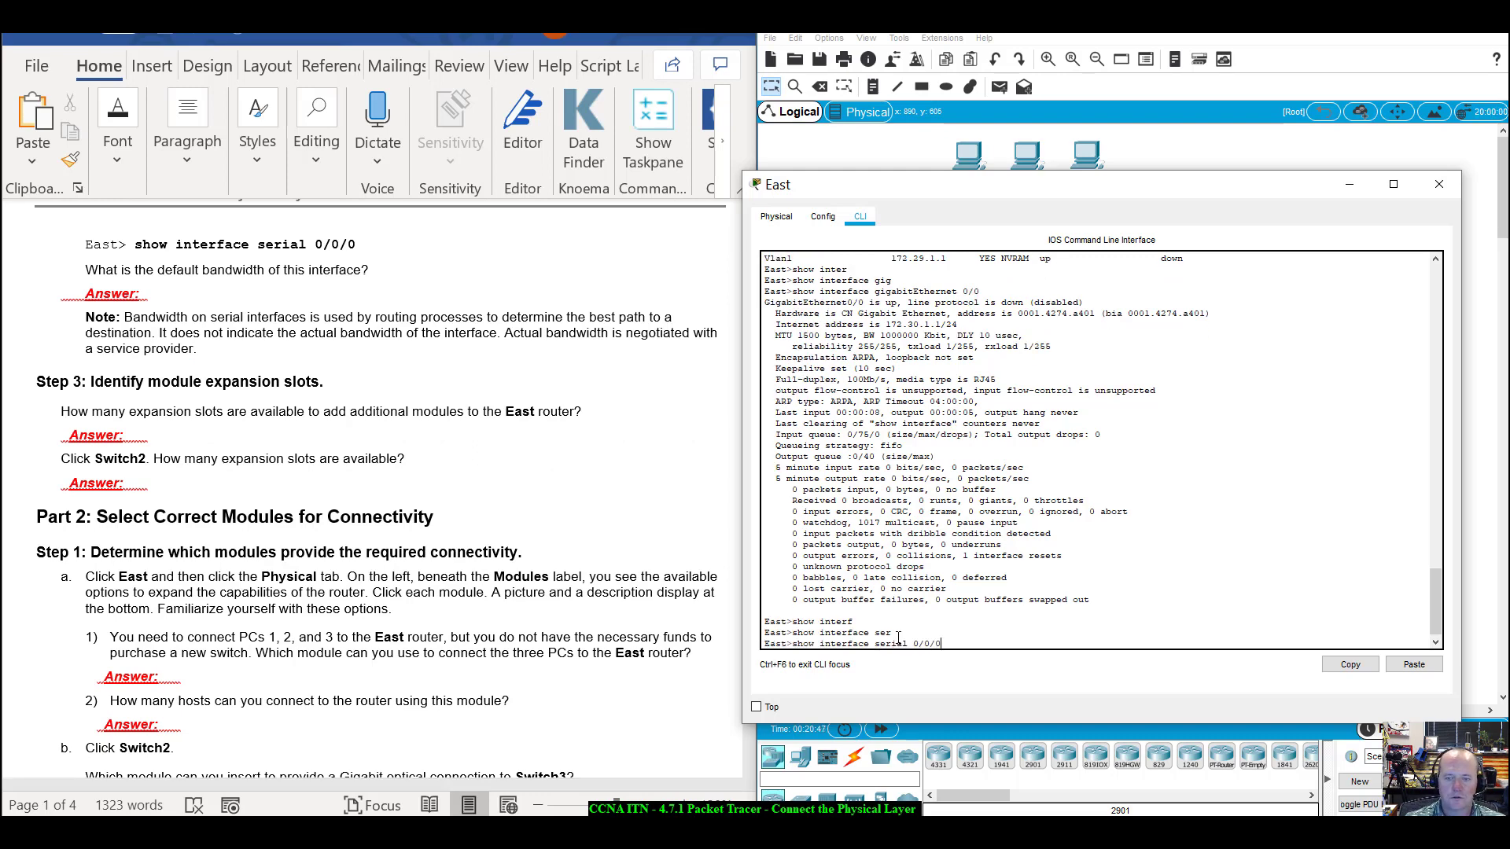
type("0/0/0")
key("Return")
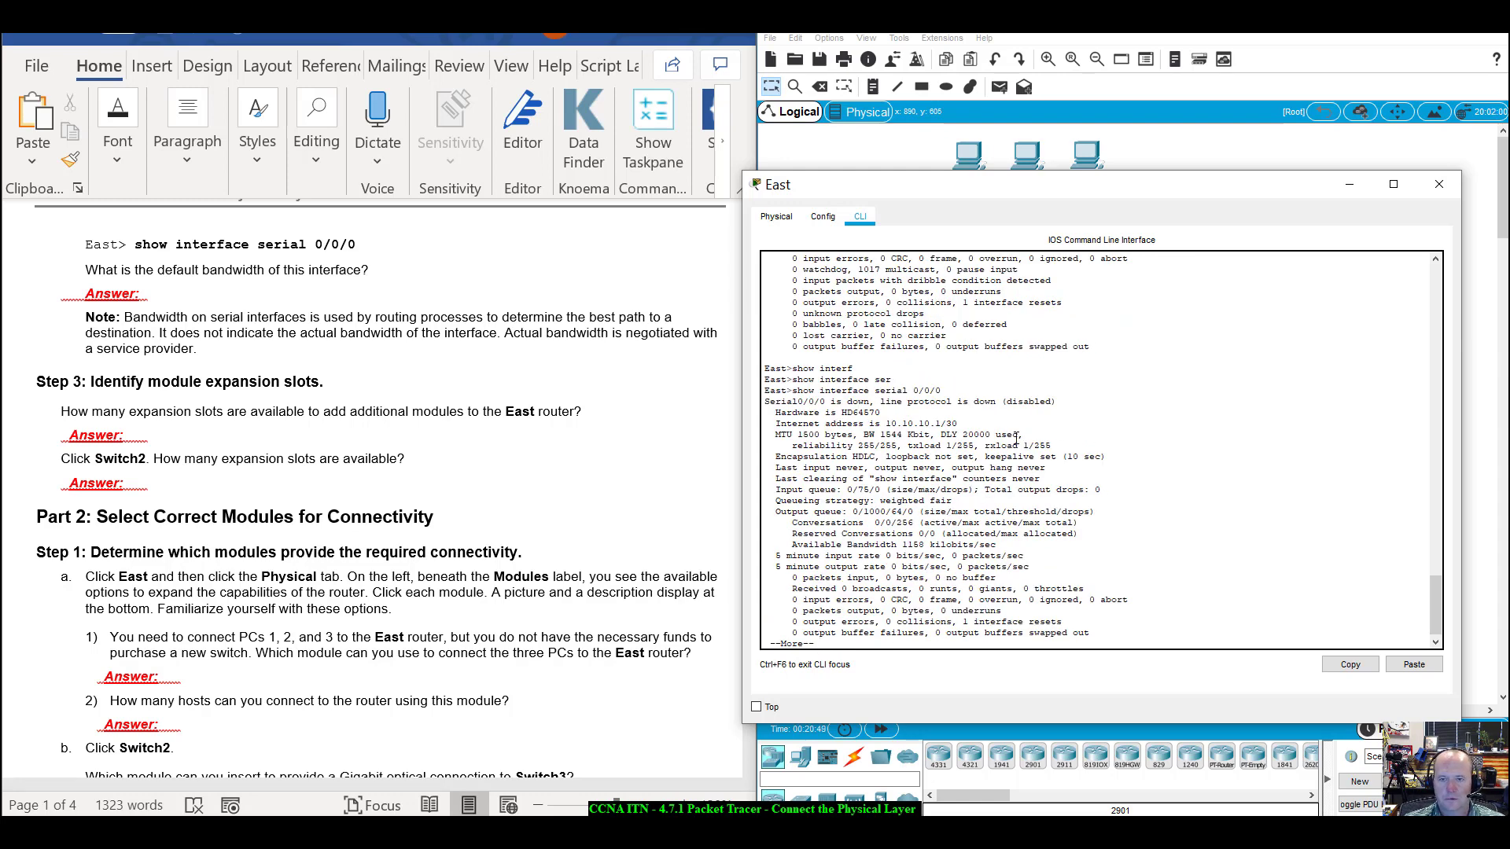
key("space")
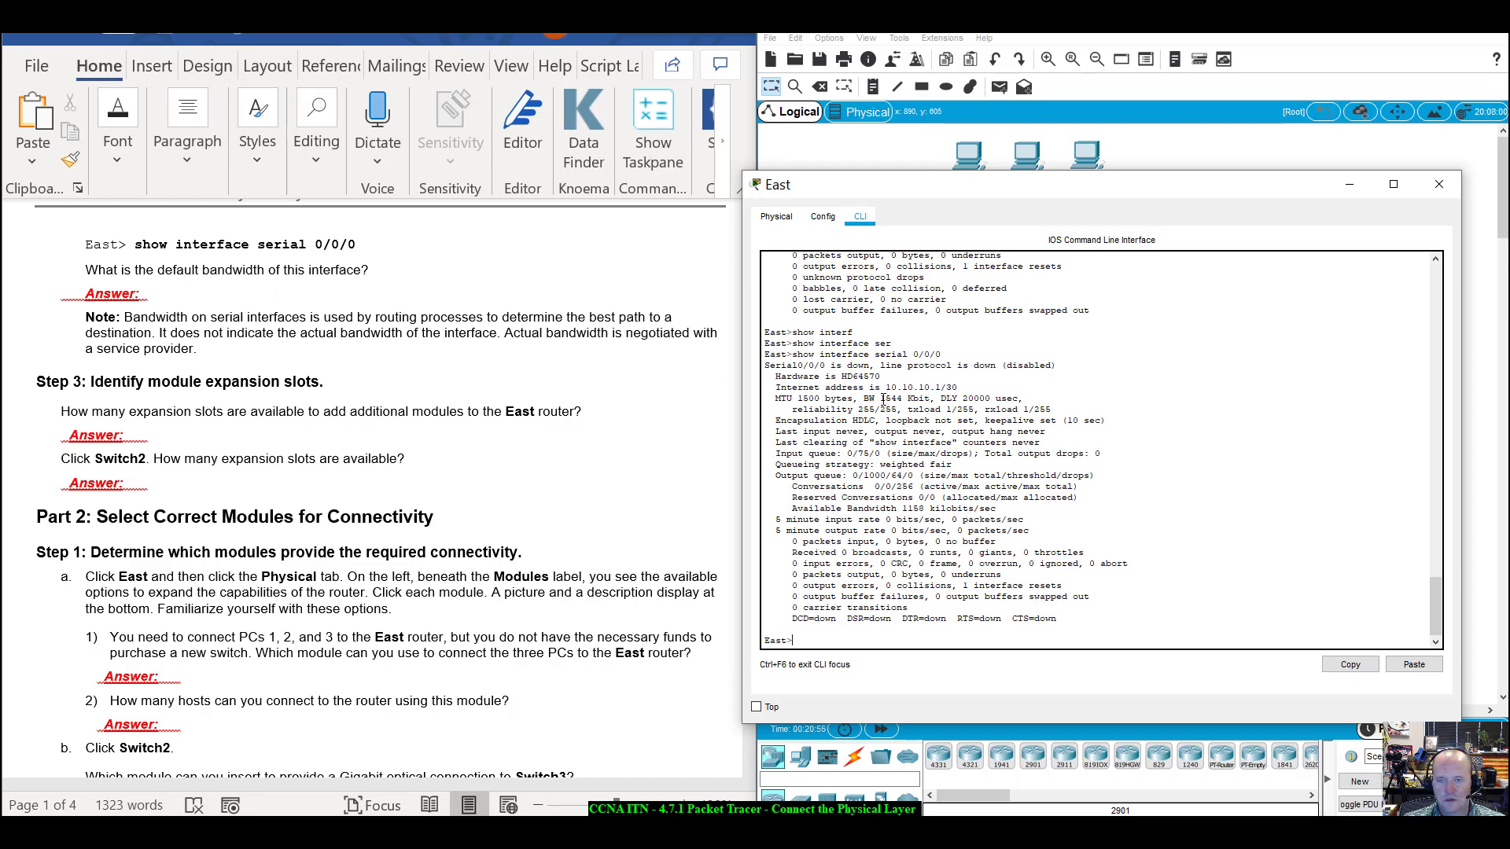
left_click_drag(881, 400, 935, 402)
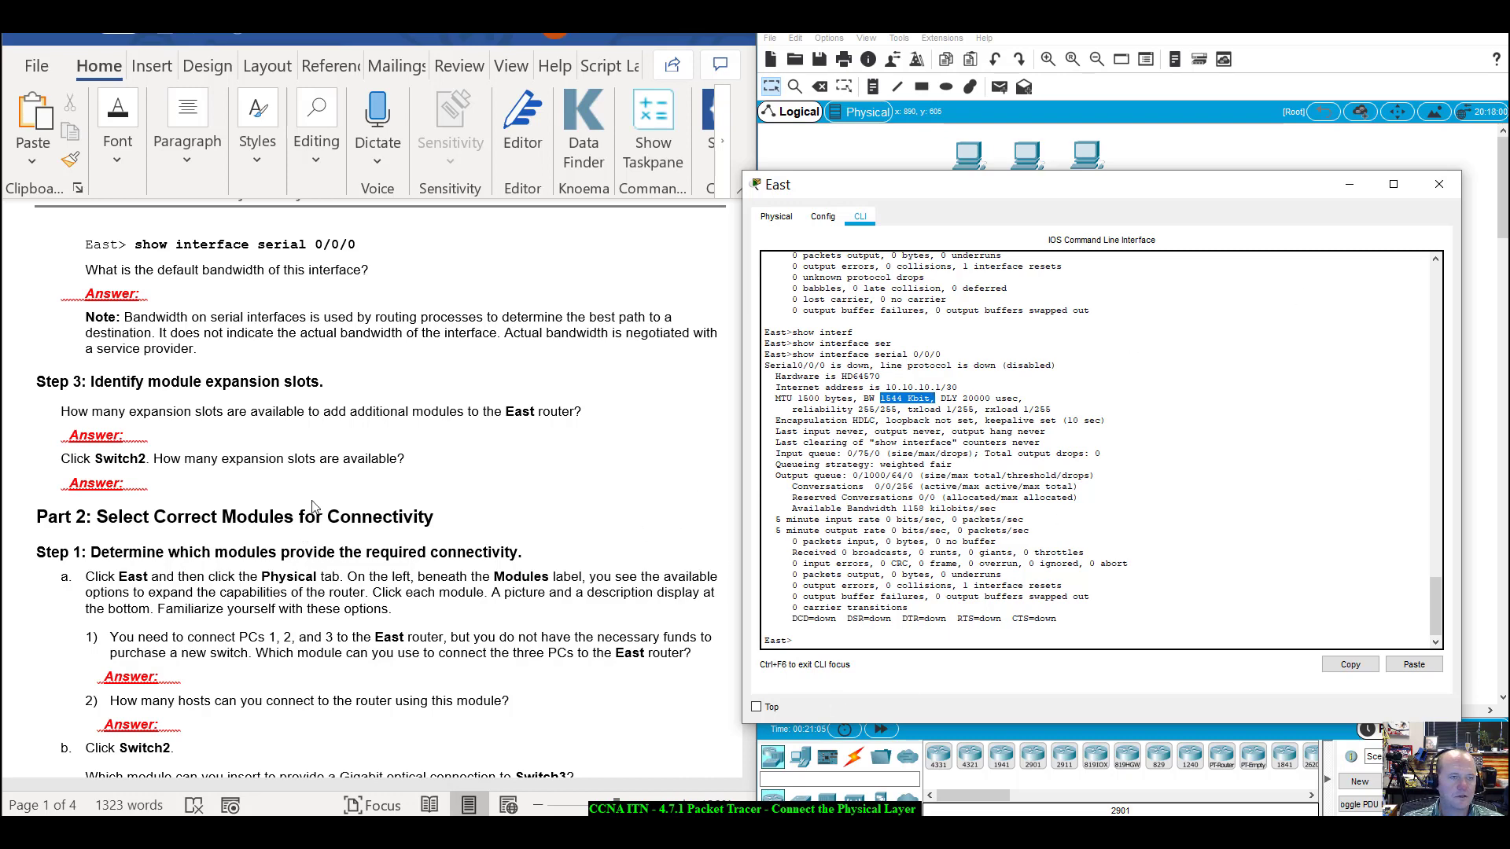
Read the document's note on serial interface bandwidth and the Step 3 questions about expansion slots on East and Switch2.
left_click(128, 319)
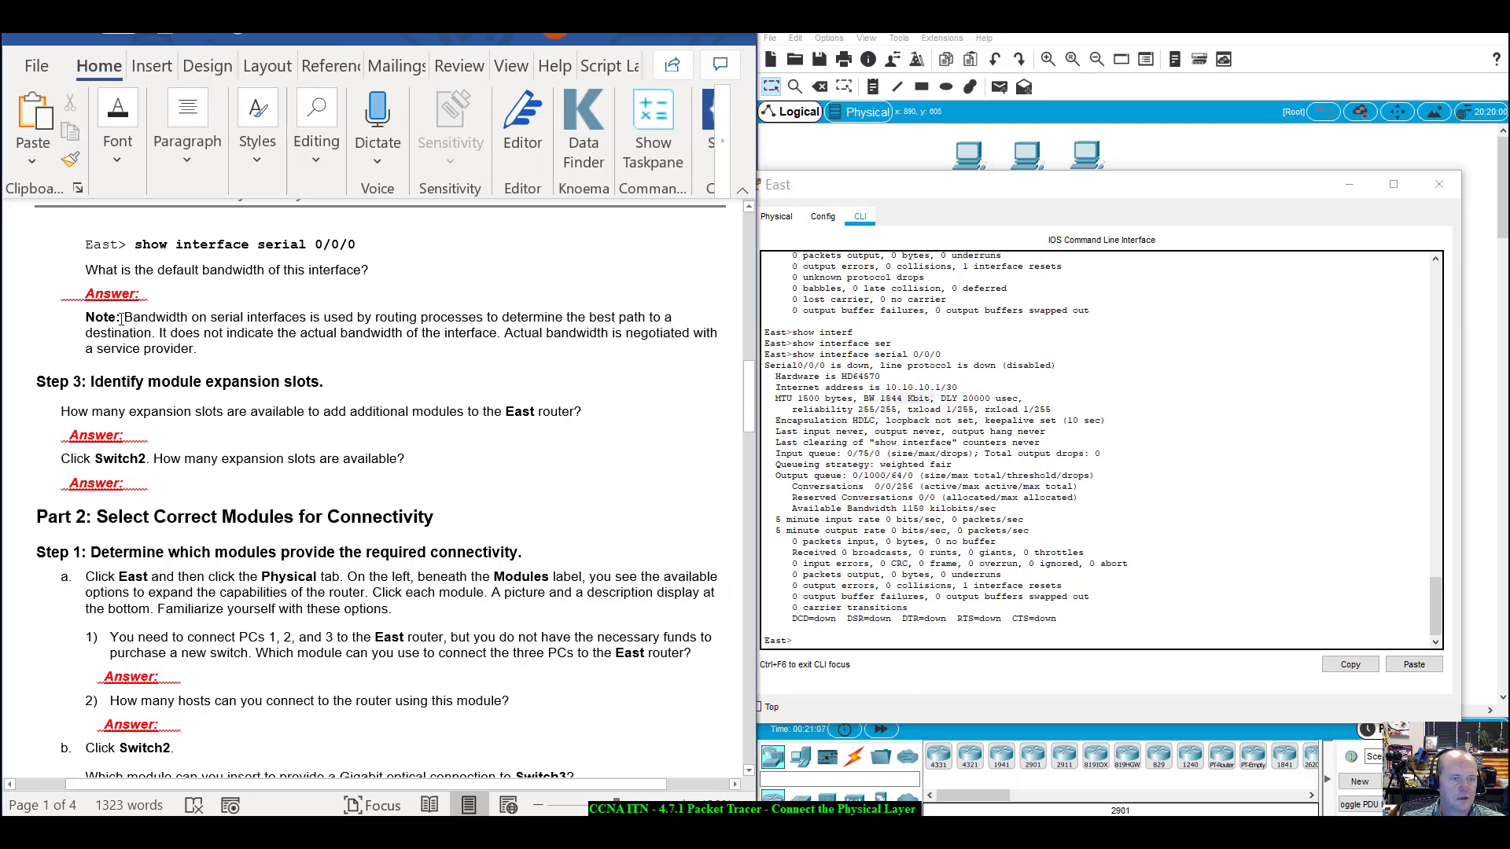
left_click_drag(119, 319, 692, 350)
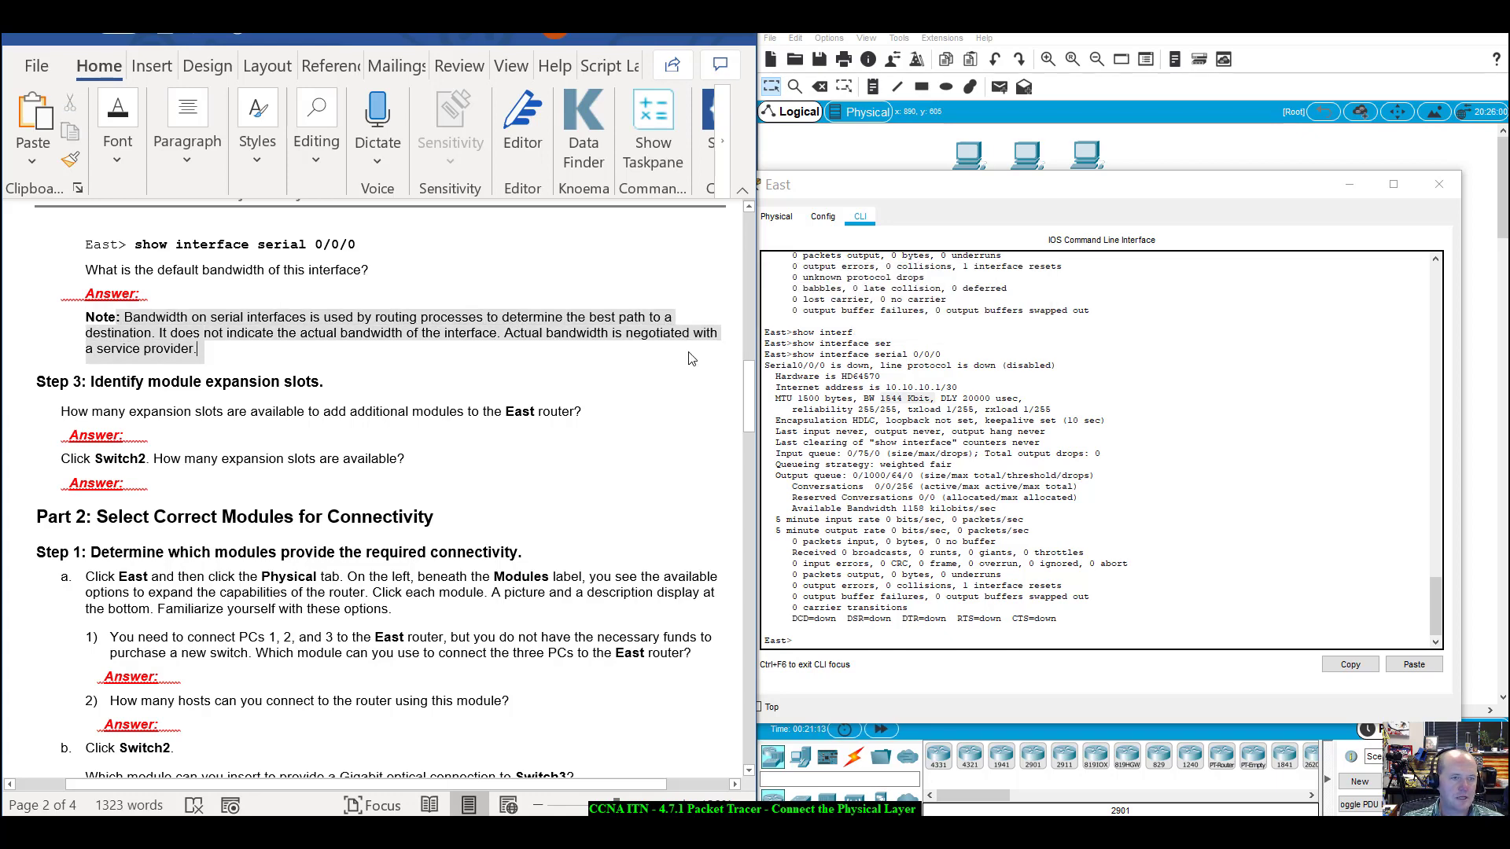
left_click(472, 366)
triple_click(229, 334)
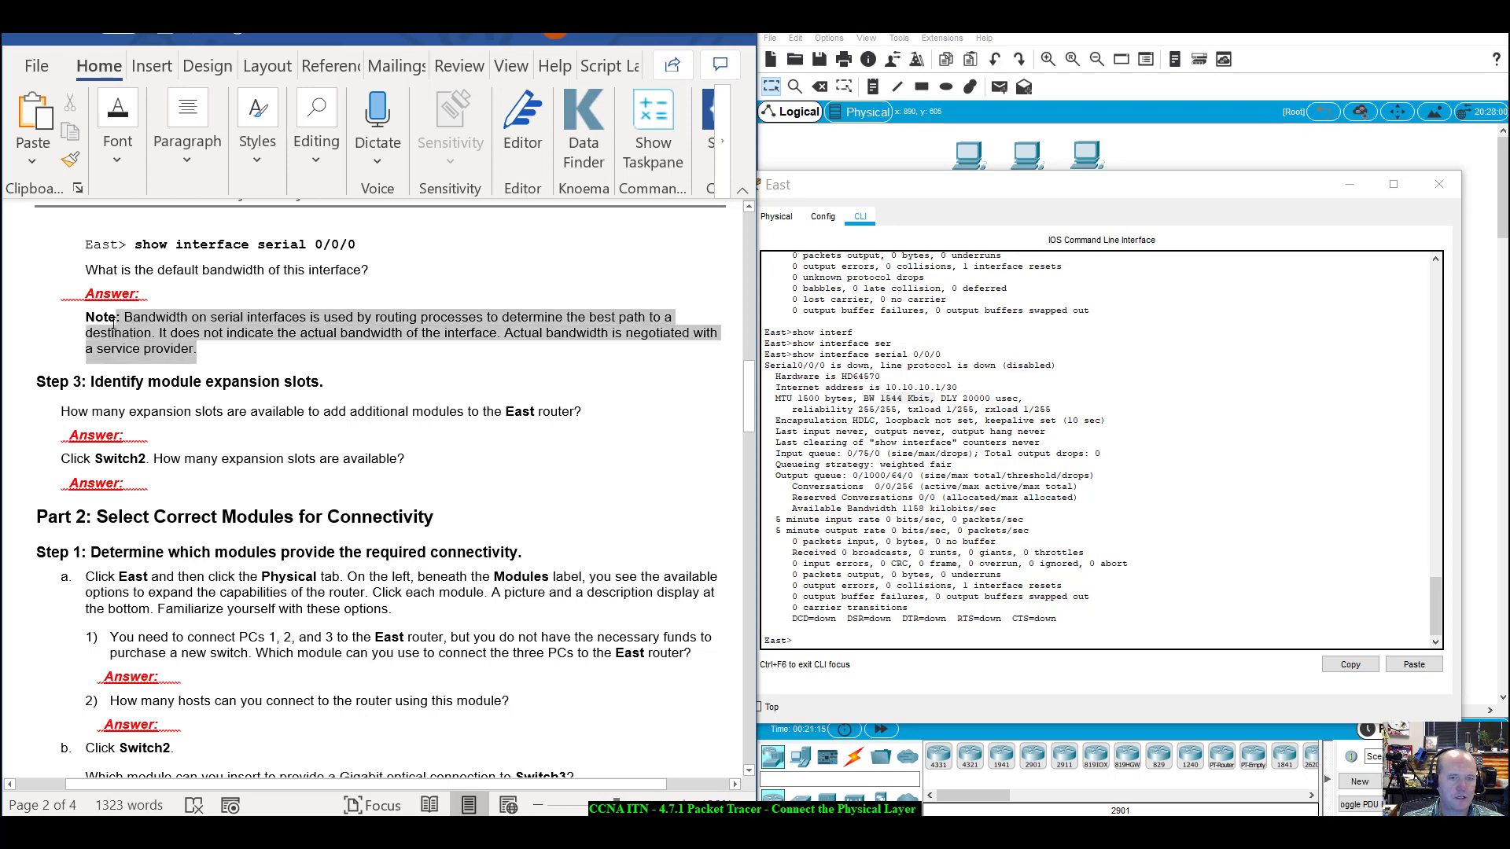
left_click(527, 376)
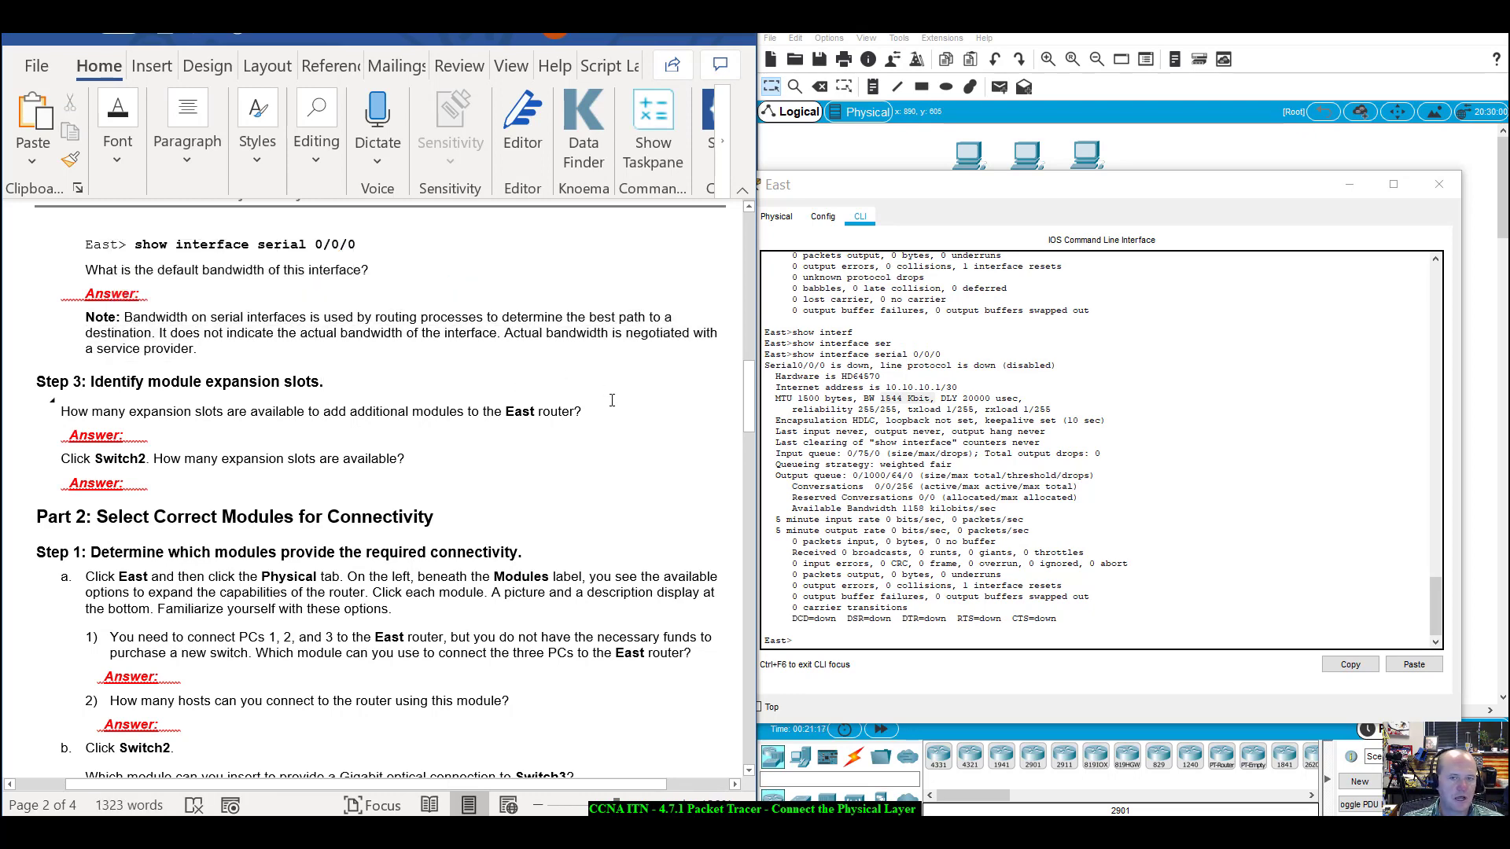
scroll(612, 400, "down", 3)
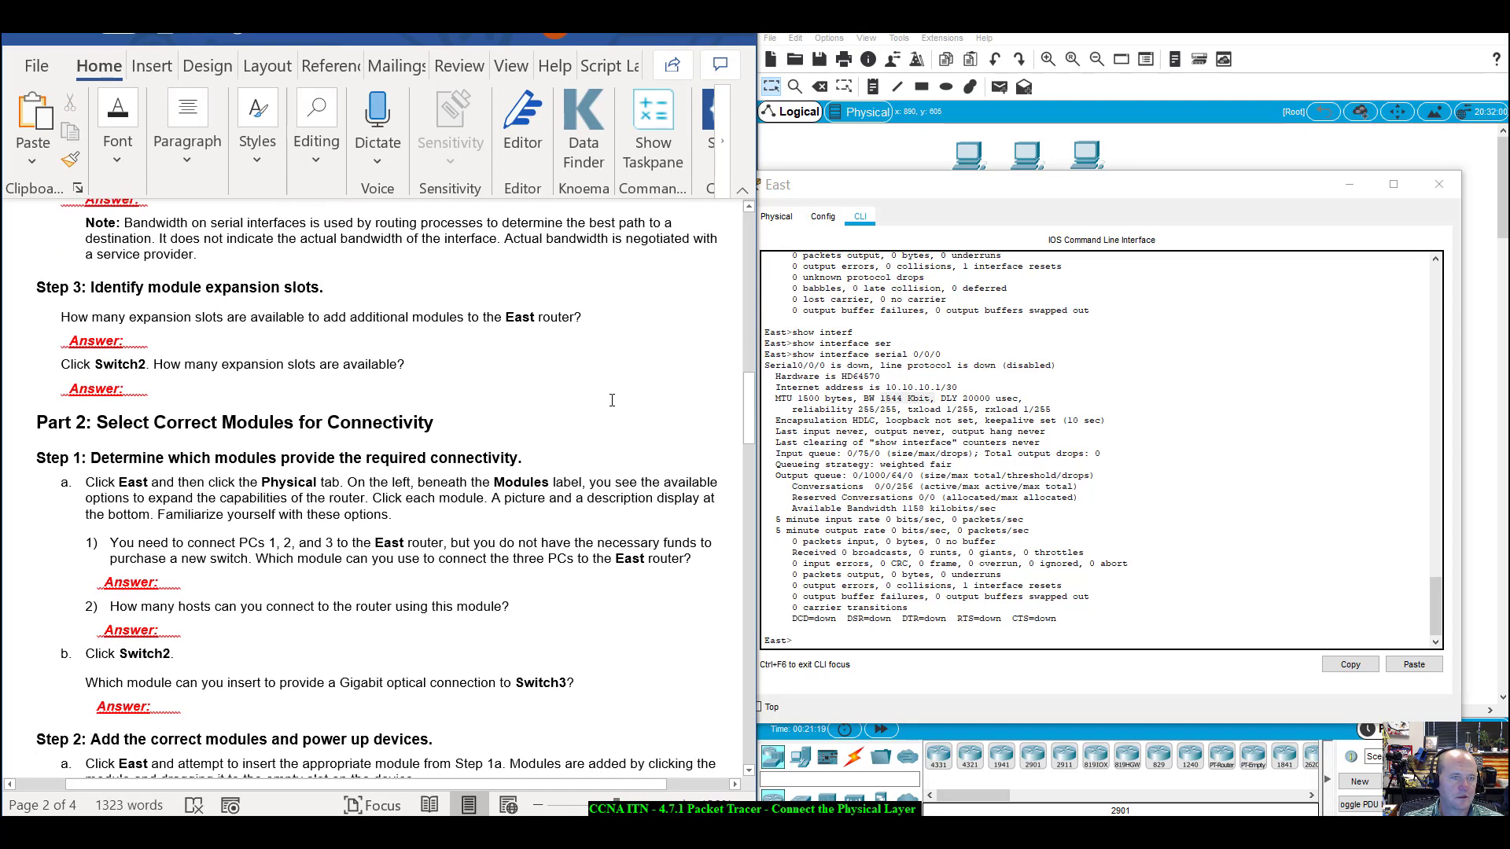
scroll(612, 400, "down", 1)
scroll(574, 395, "up", 1)
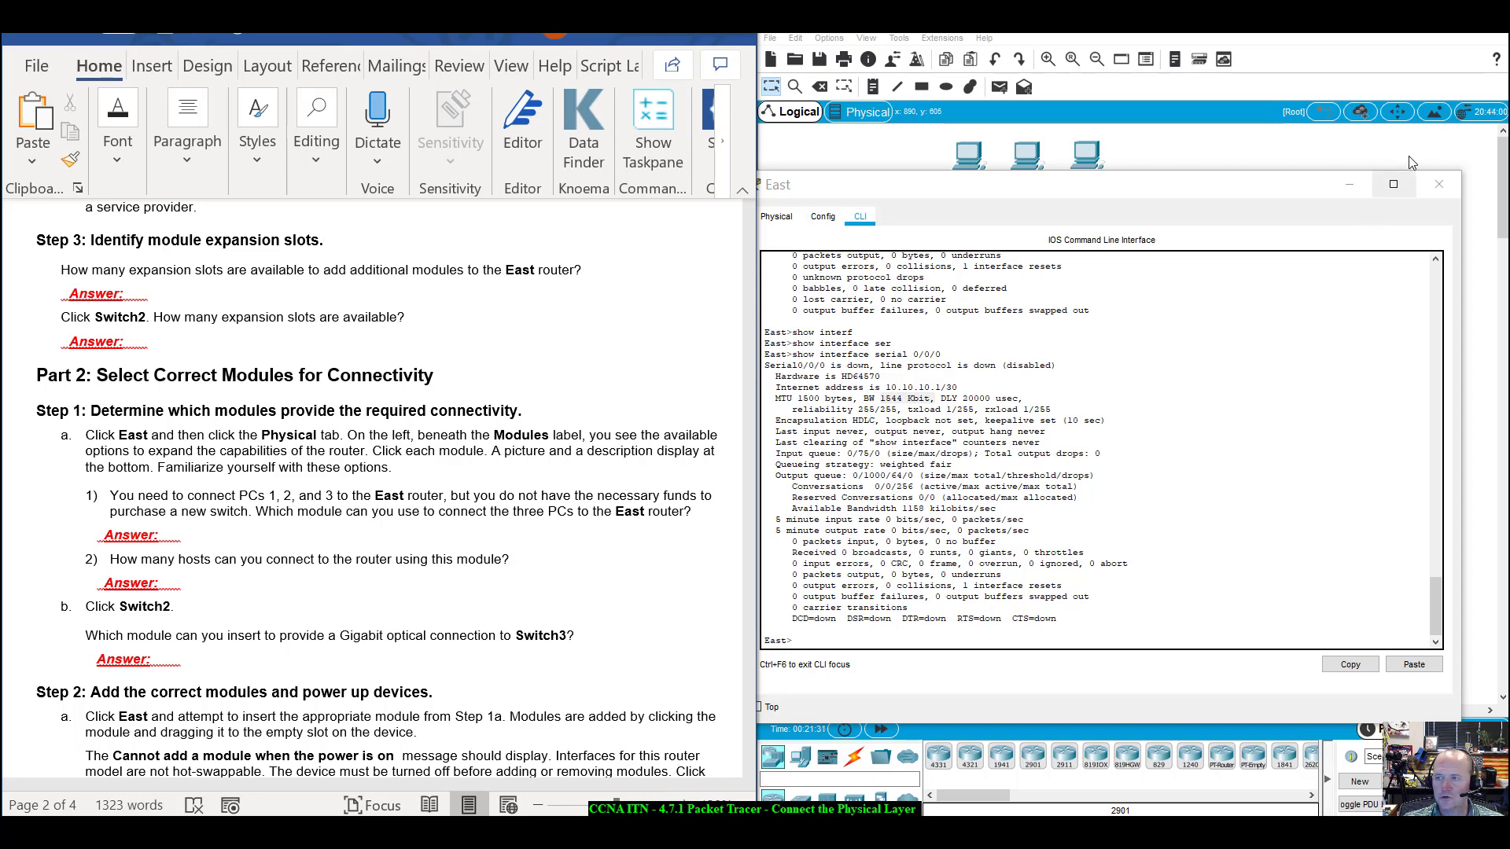
Reopen the East router in its physical view, zoomed in and with the window enlarged, to examine its module expansion slots.
left_click(1442, 182)
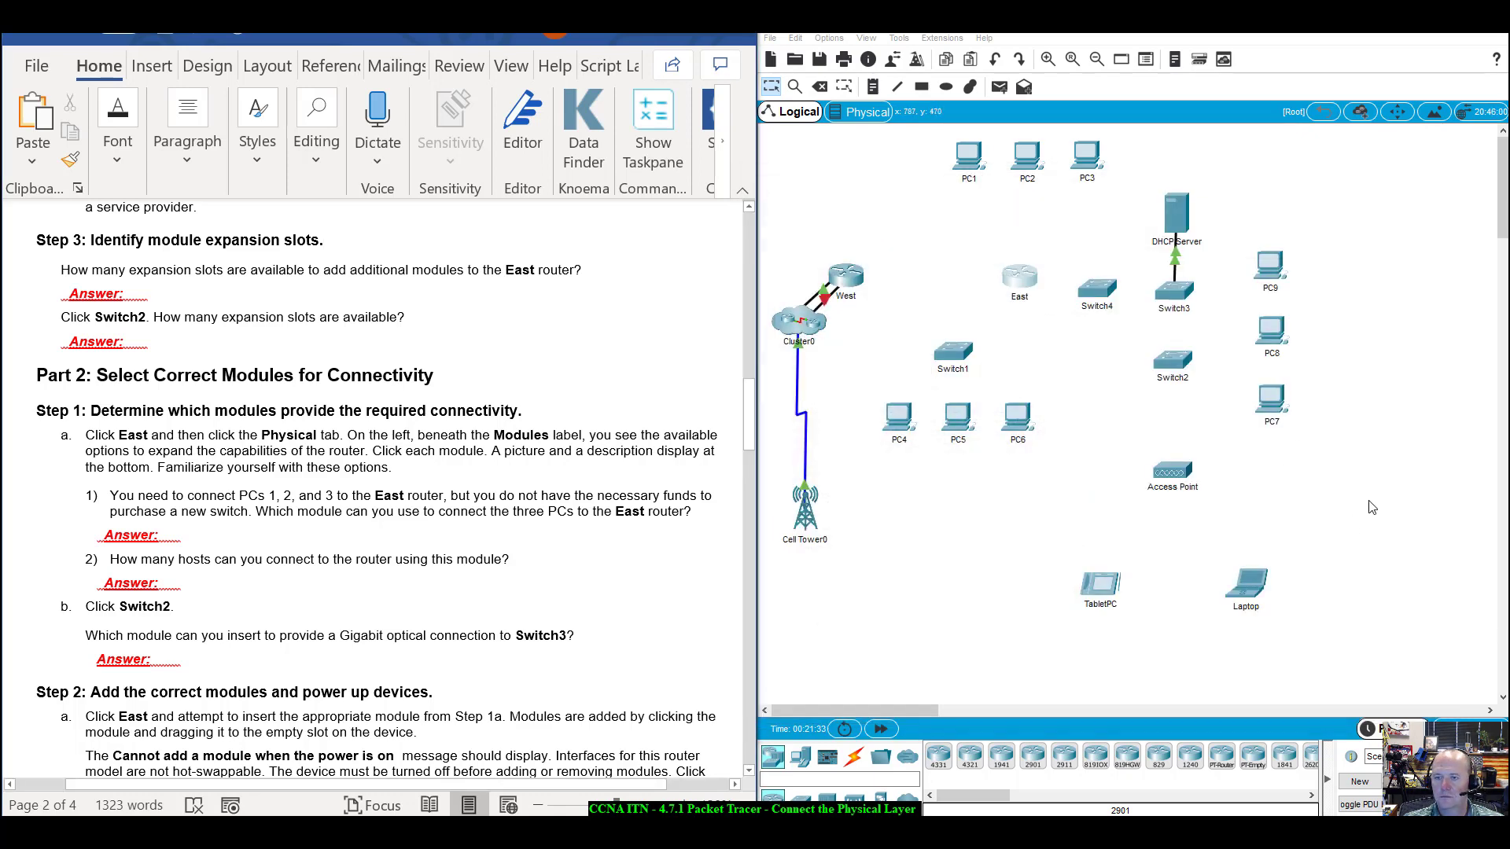
left_click(1021, 281)
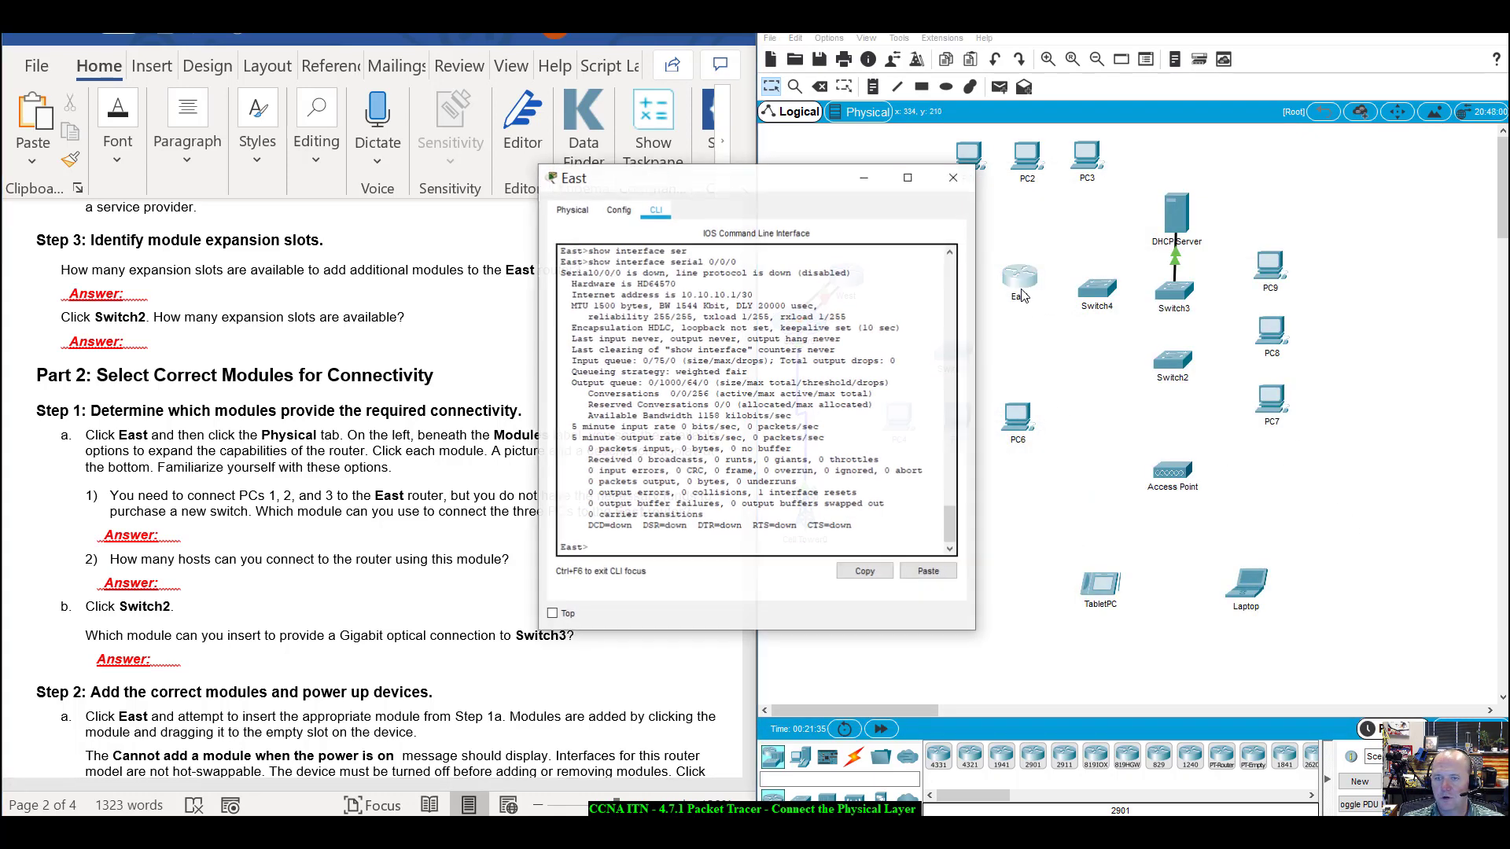
left_click(571, 209)
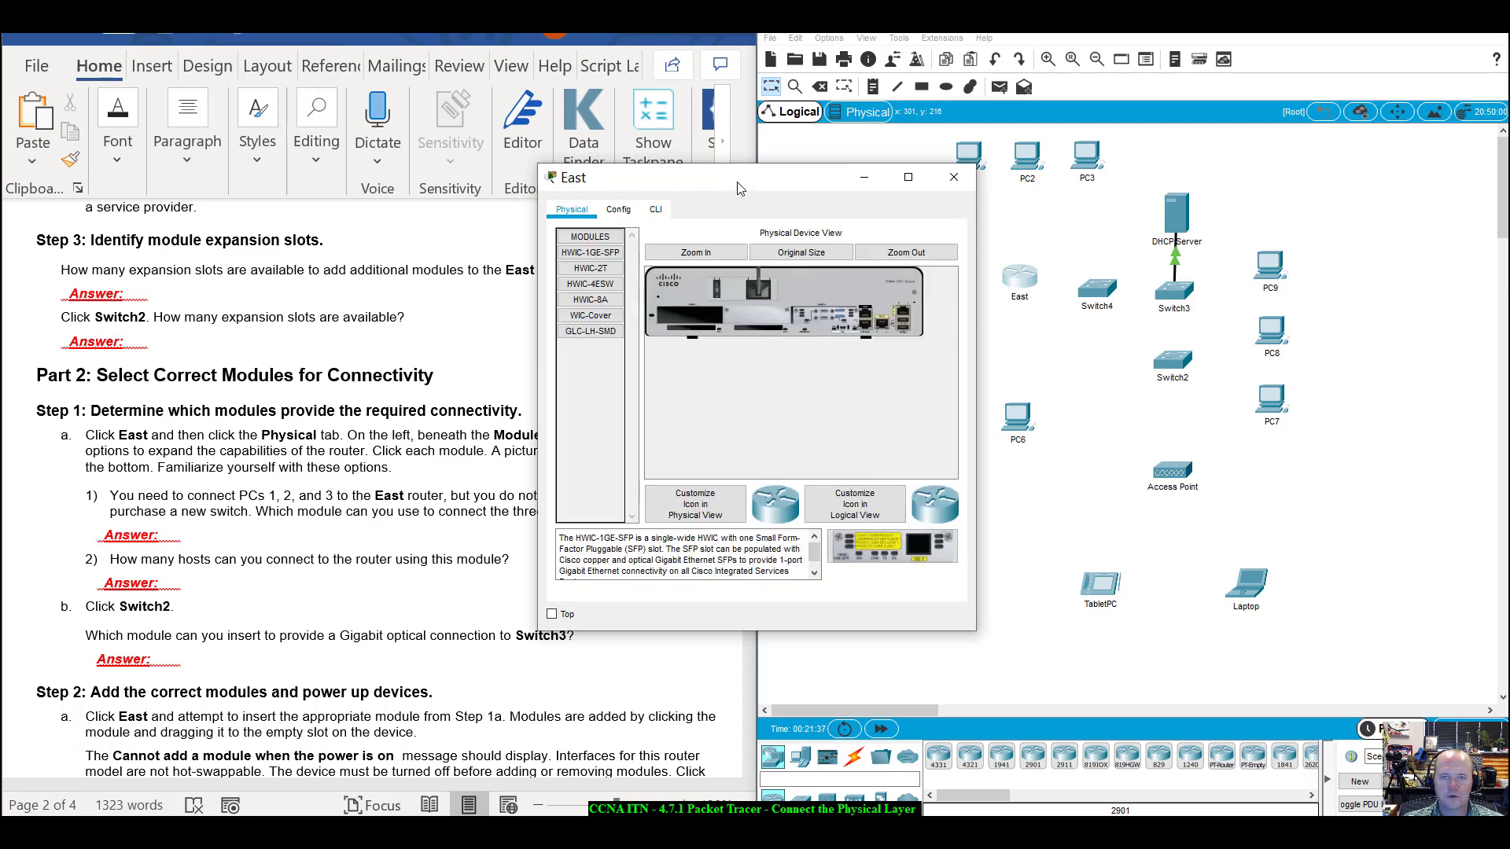
left_click_drag(734, 178, 1067, 225)
left_click(1028, 300)
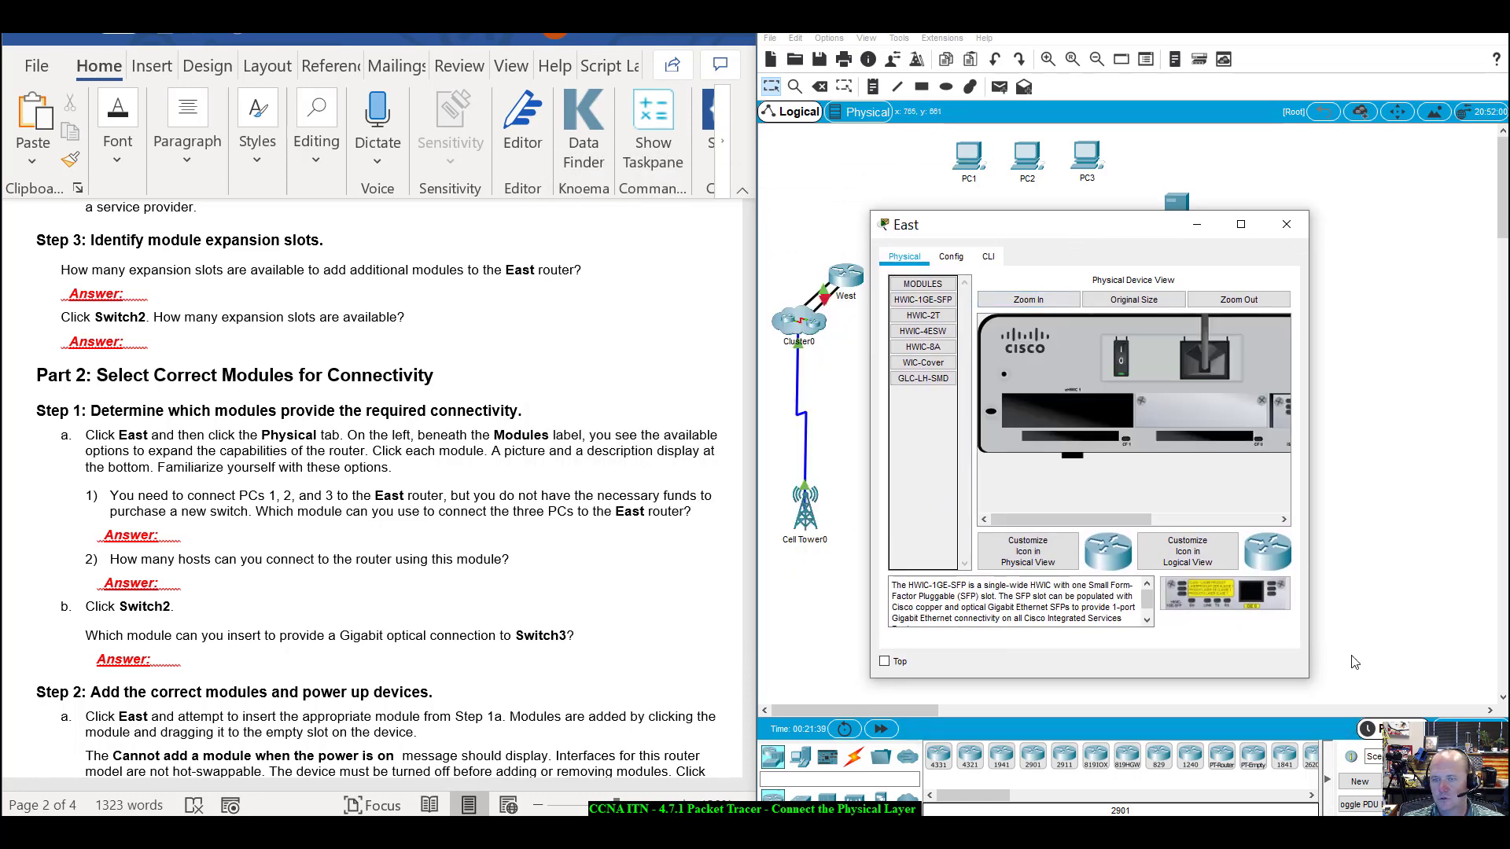
left_click_drag(1302, 681, 1506, 641)
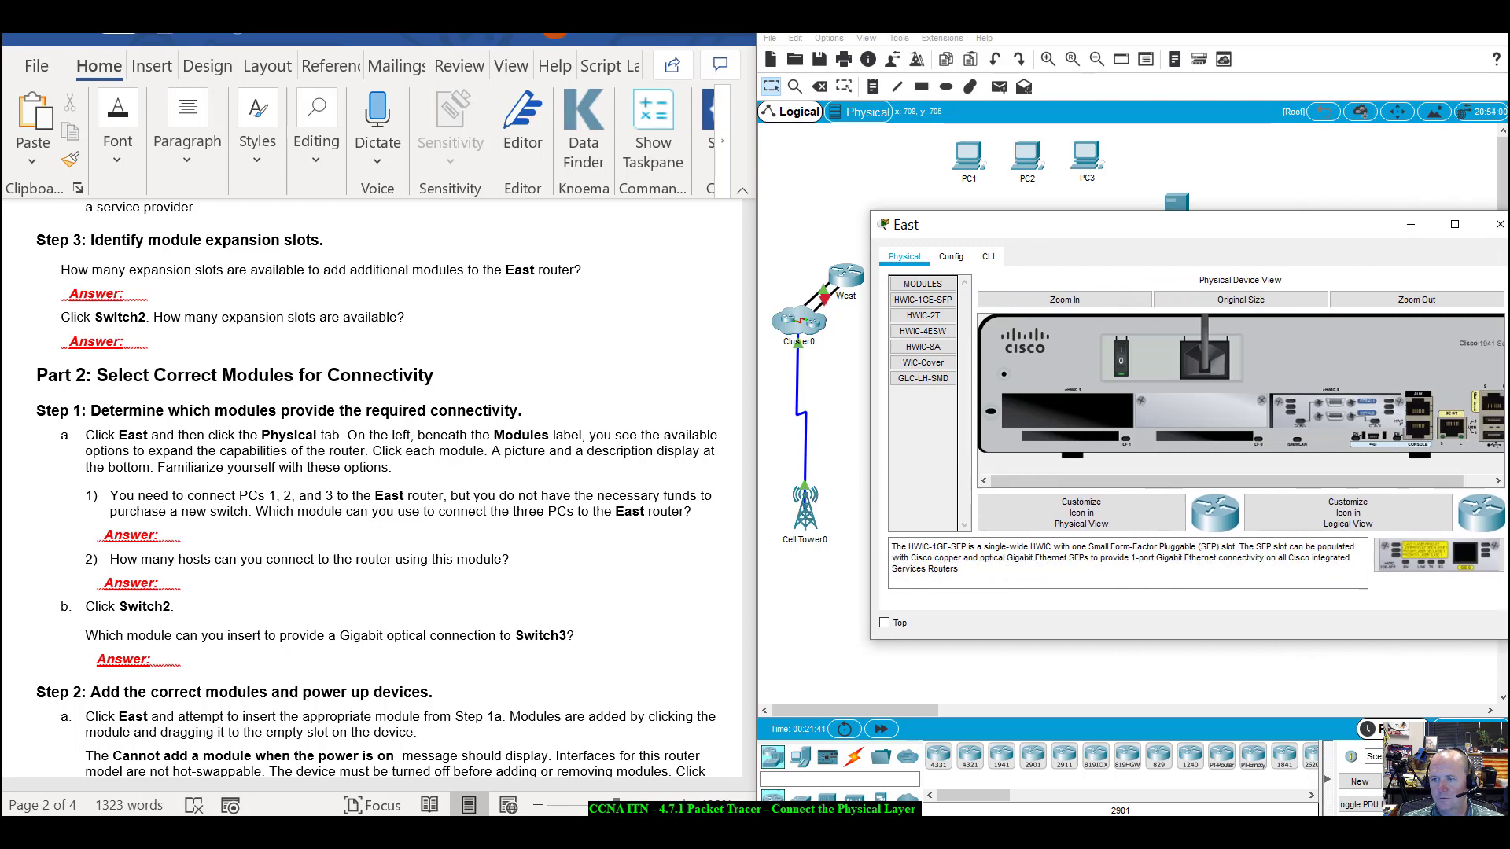
left_click_drag(1189, 228, 1079, 229)
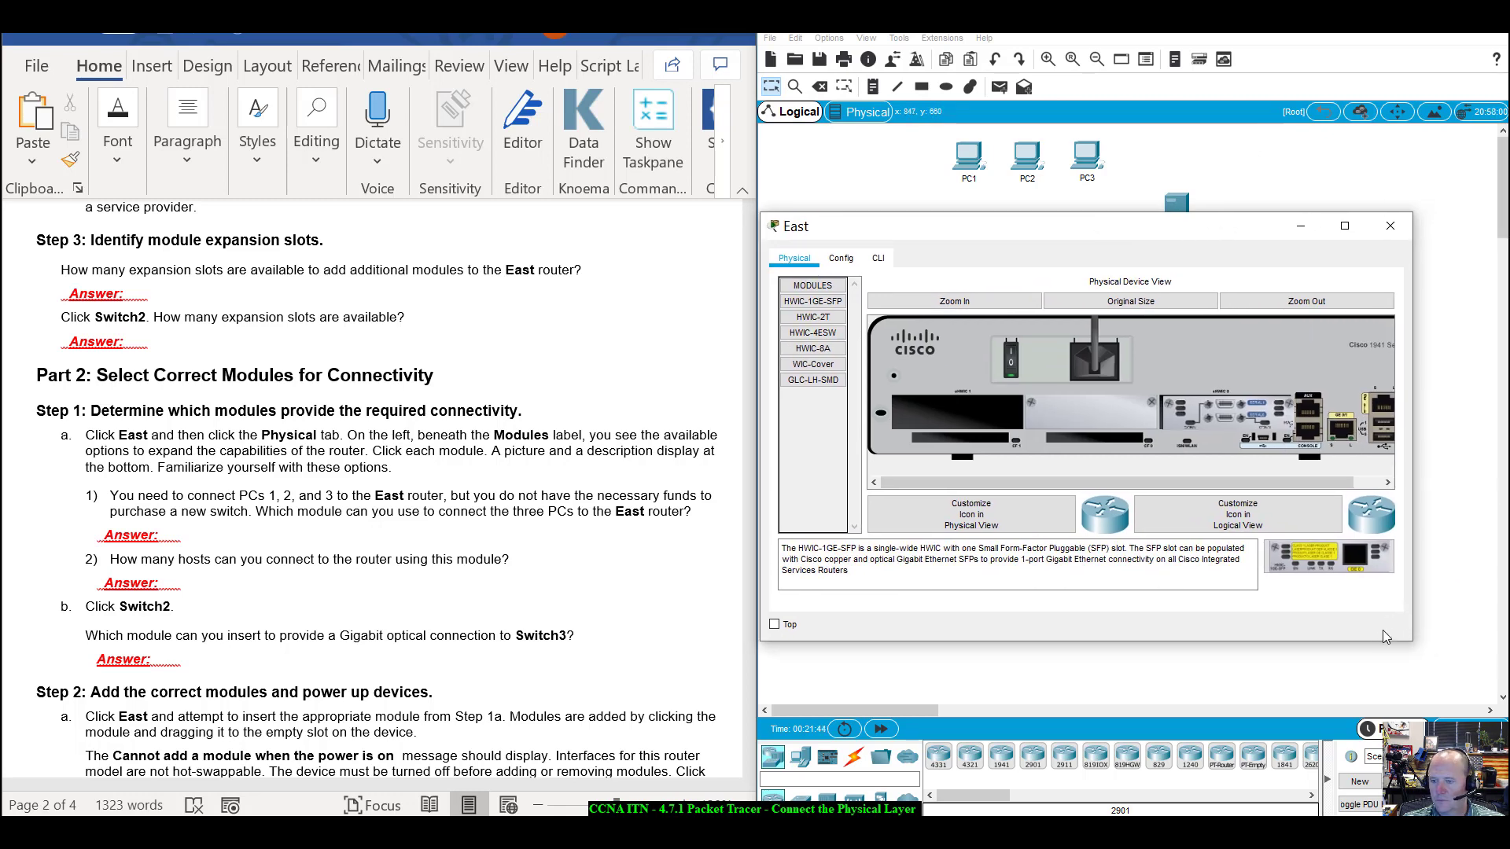
left_click_drag(1416, 647, 1483, 662)
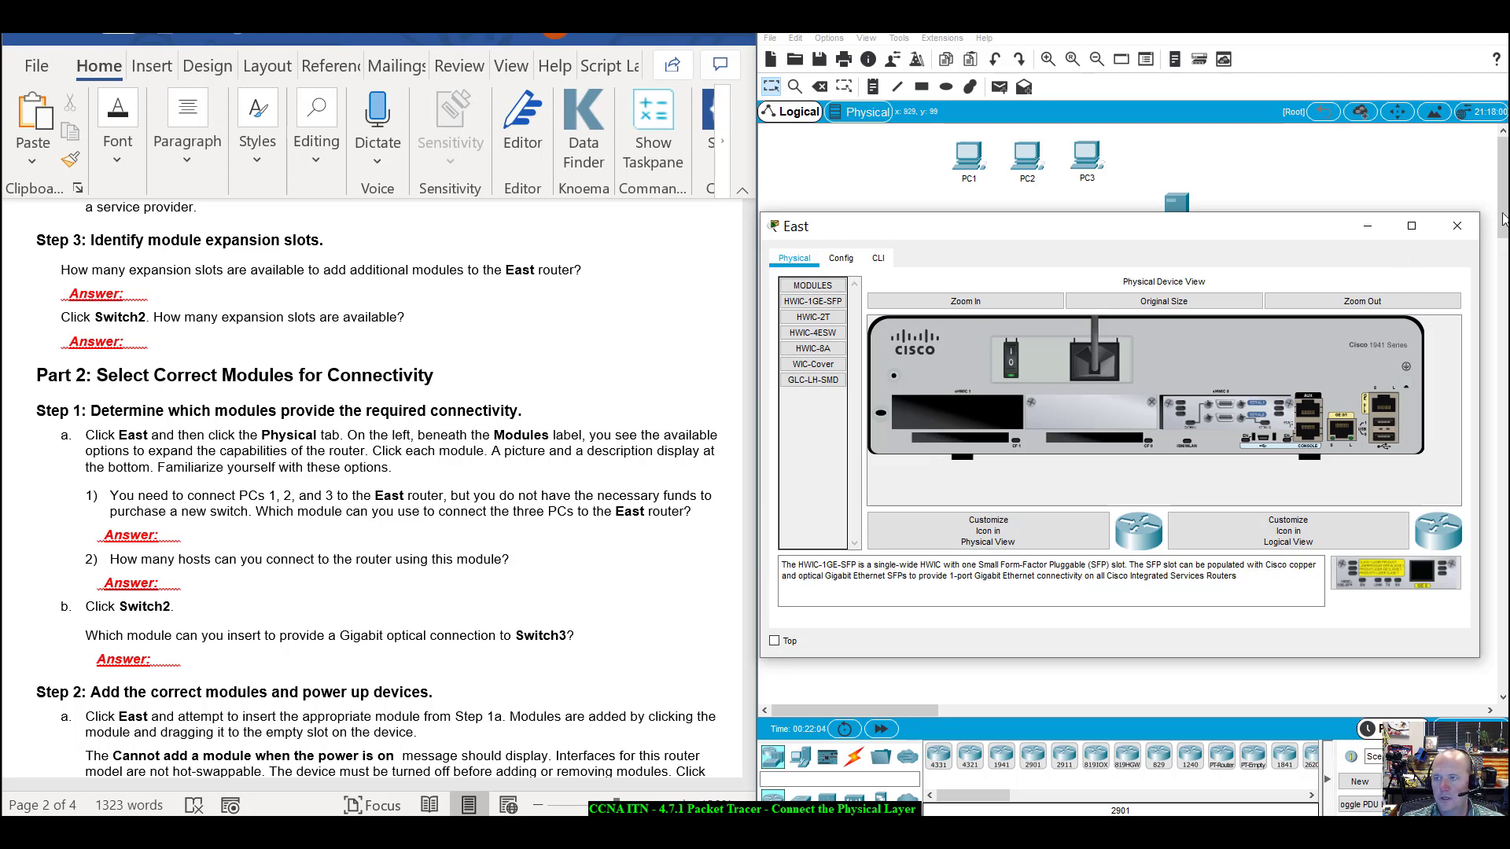
Close the East router and open Switch2's physical view, zoomed in with the window enlarged, to examine its expansion slots.
left_click(1459, 230)
left_click(1156, 369)
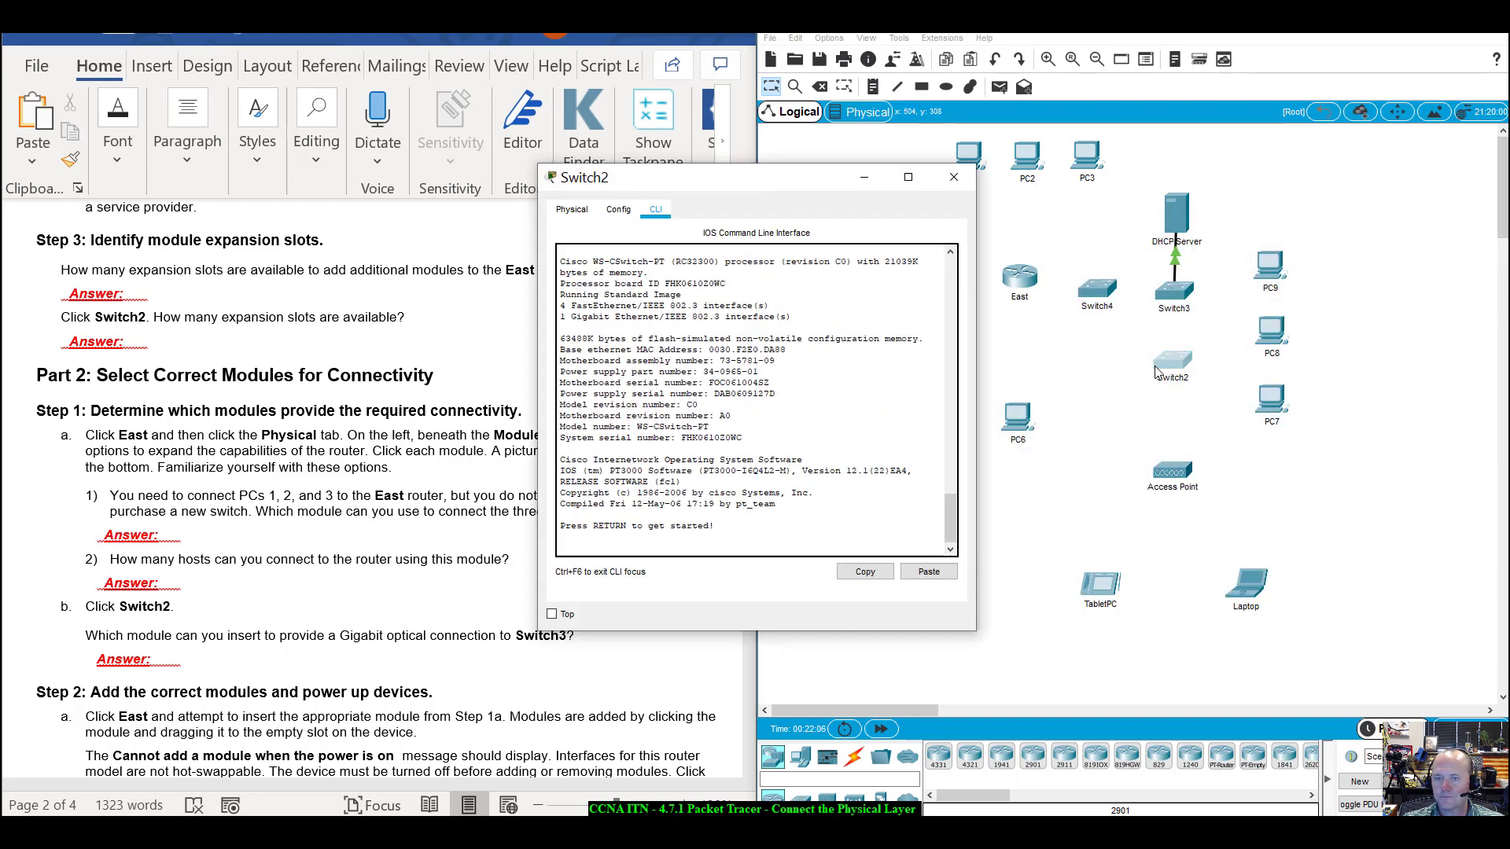
left_click_drag(745, 177, 1101, 154)
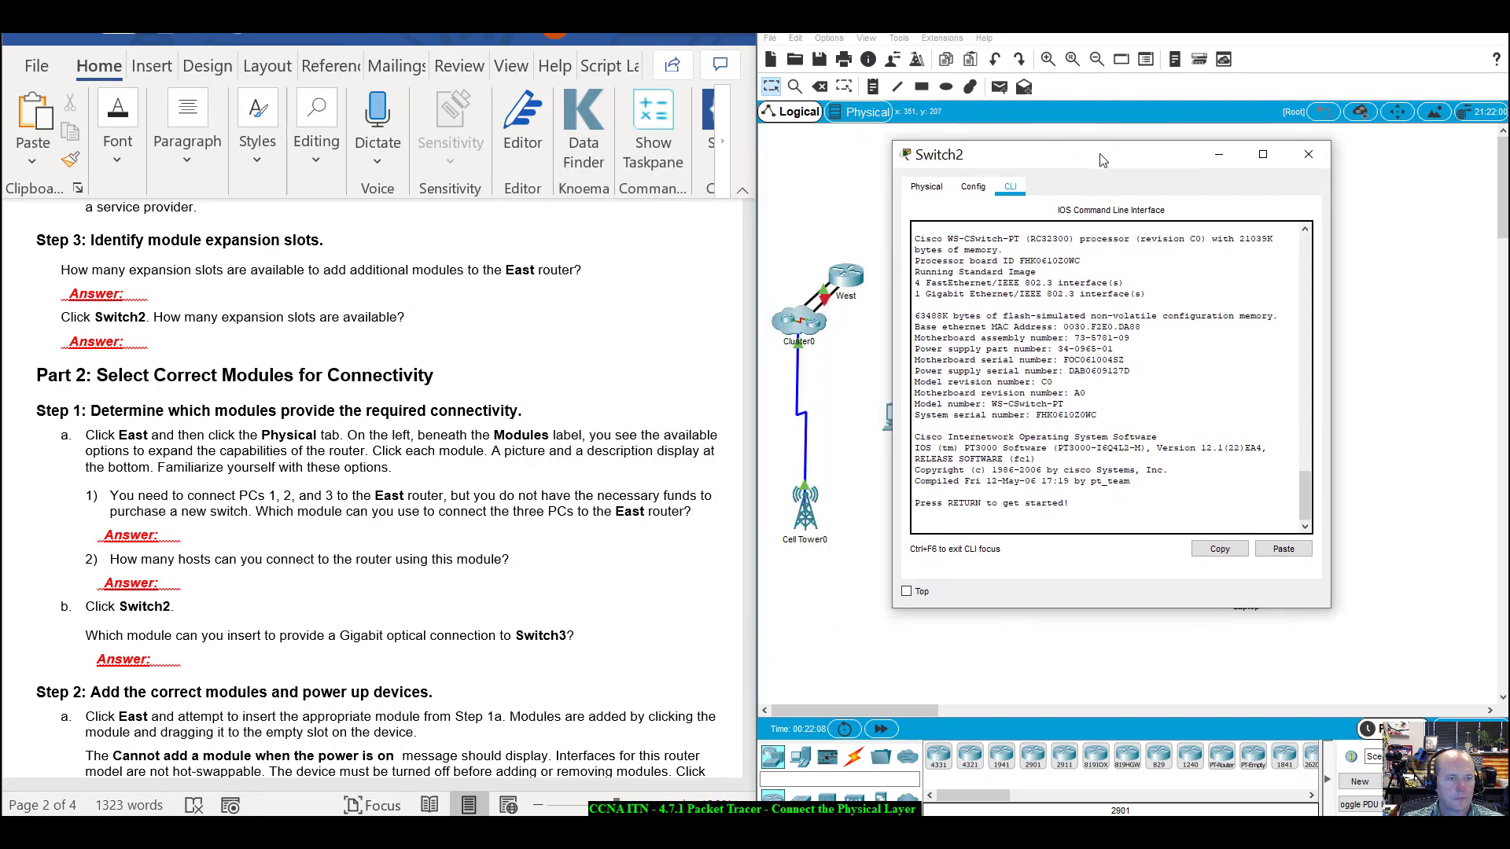
left_click(935, 187)
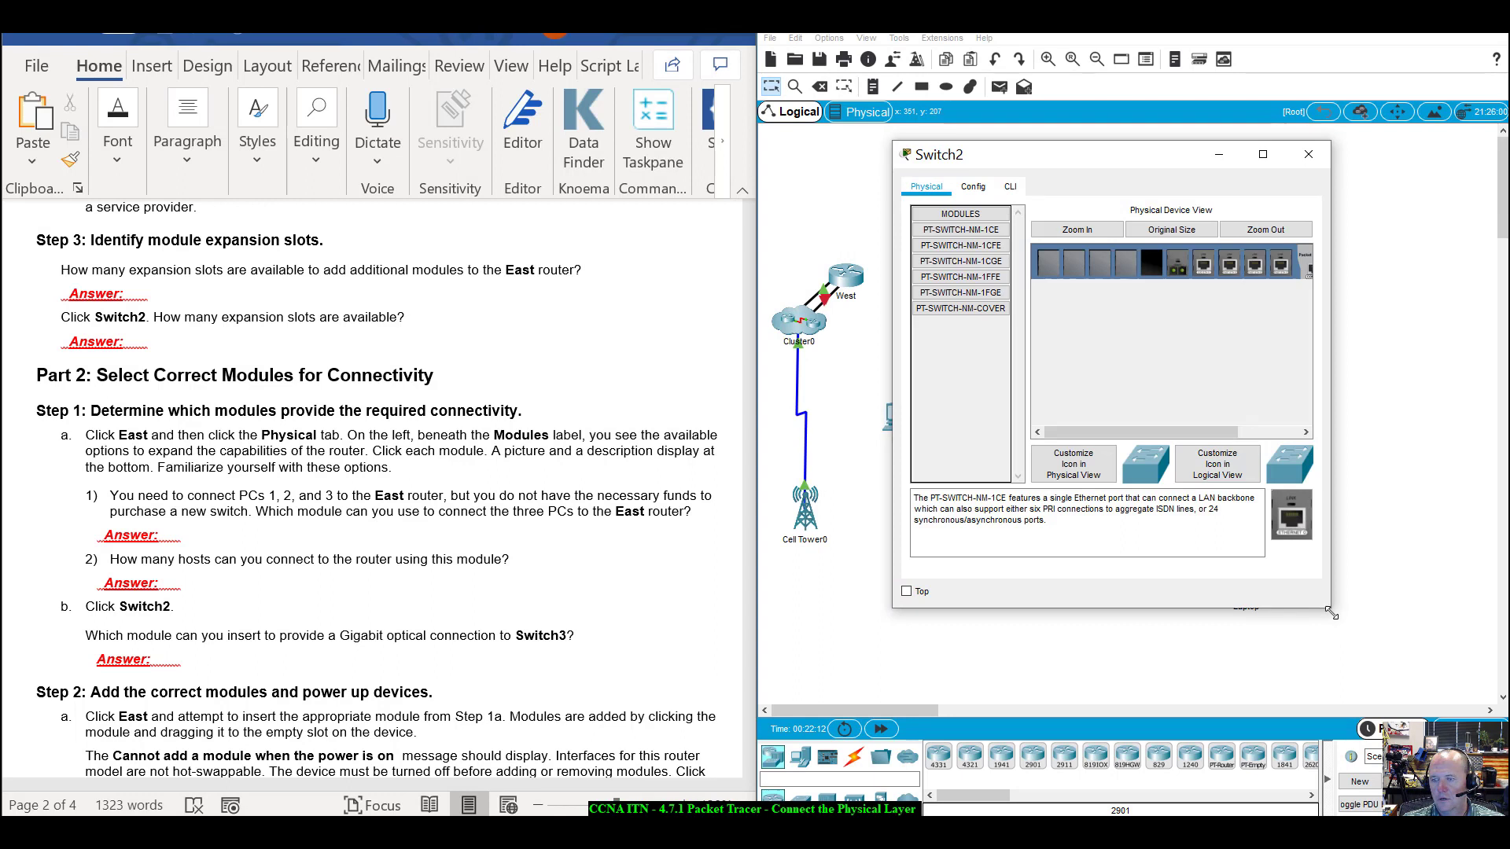
left_click_drag(1331, 608, 1486, 632)
left_click(1105, 230)
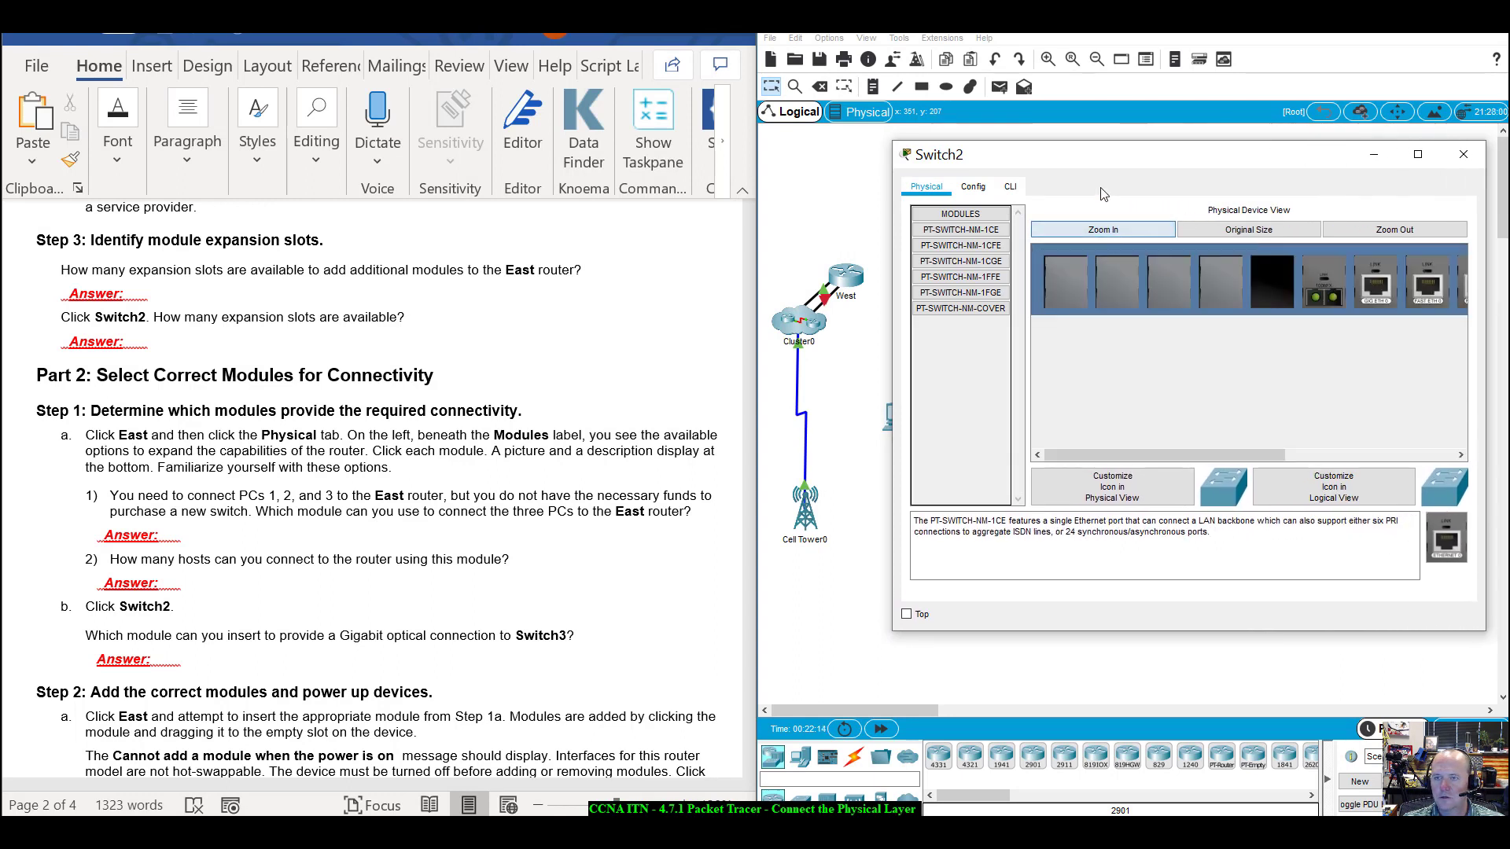
left_click_drag(1097, 162, 950, 203)
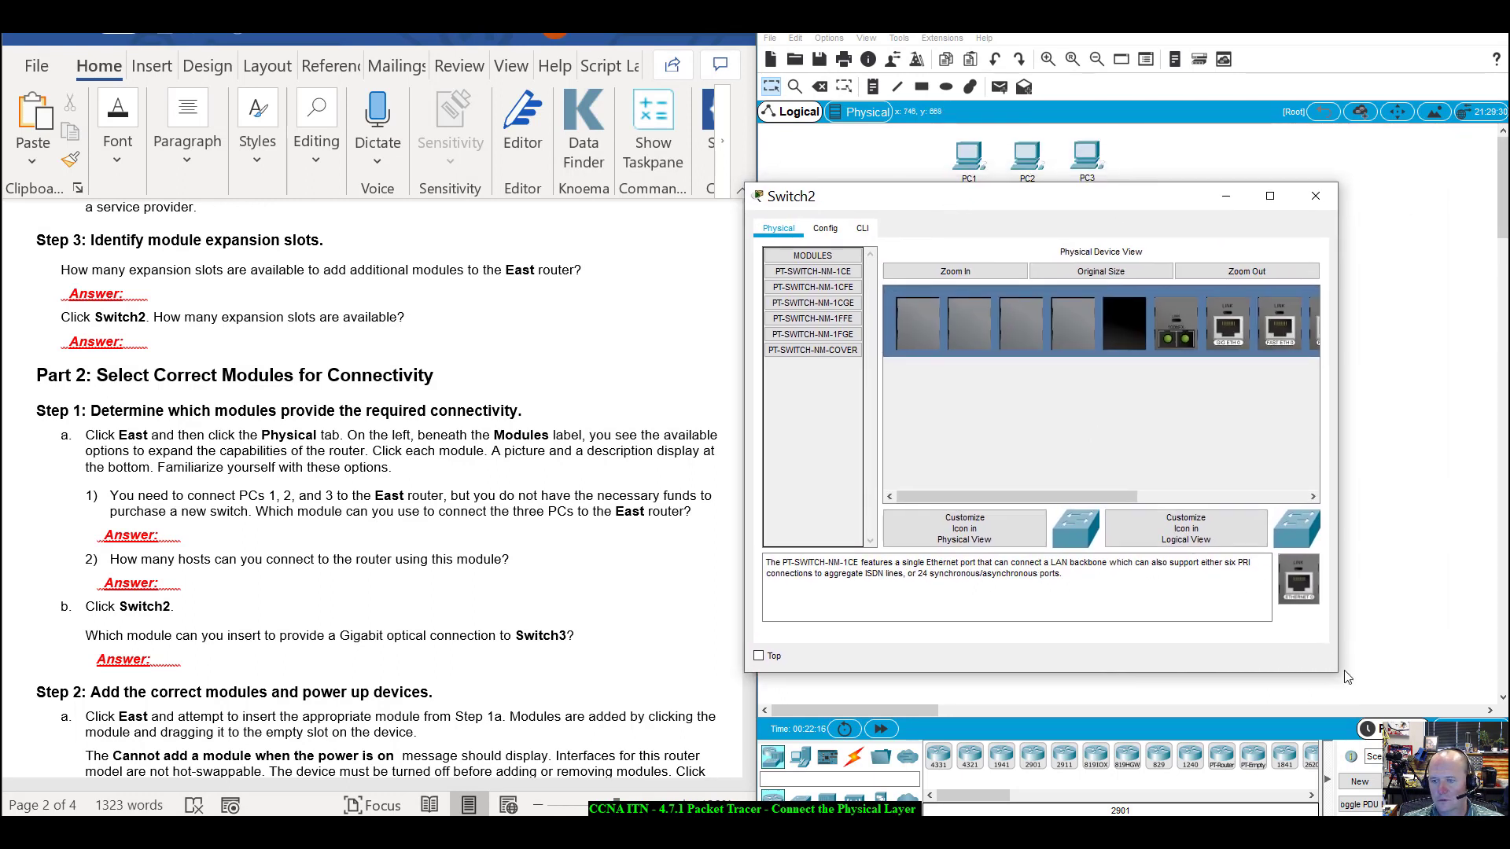
left_click_drag(1339, 677, 1509, 610)
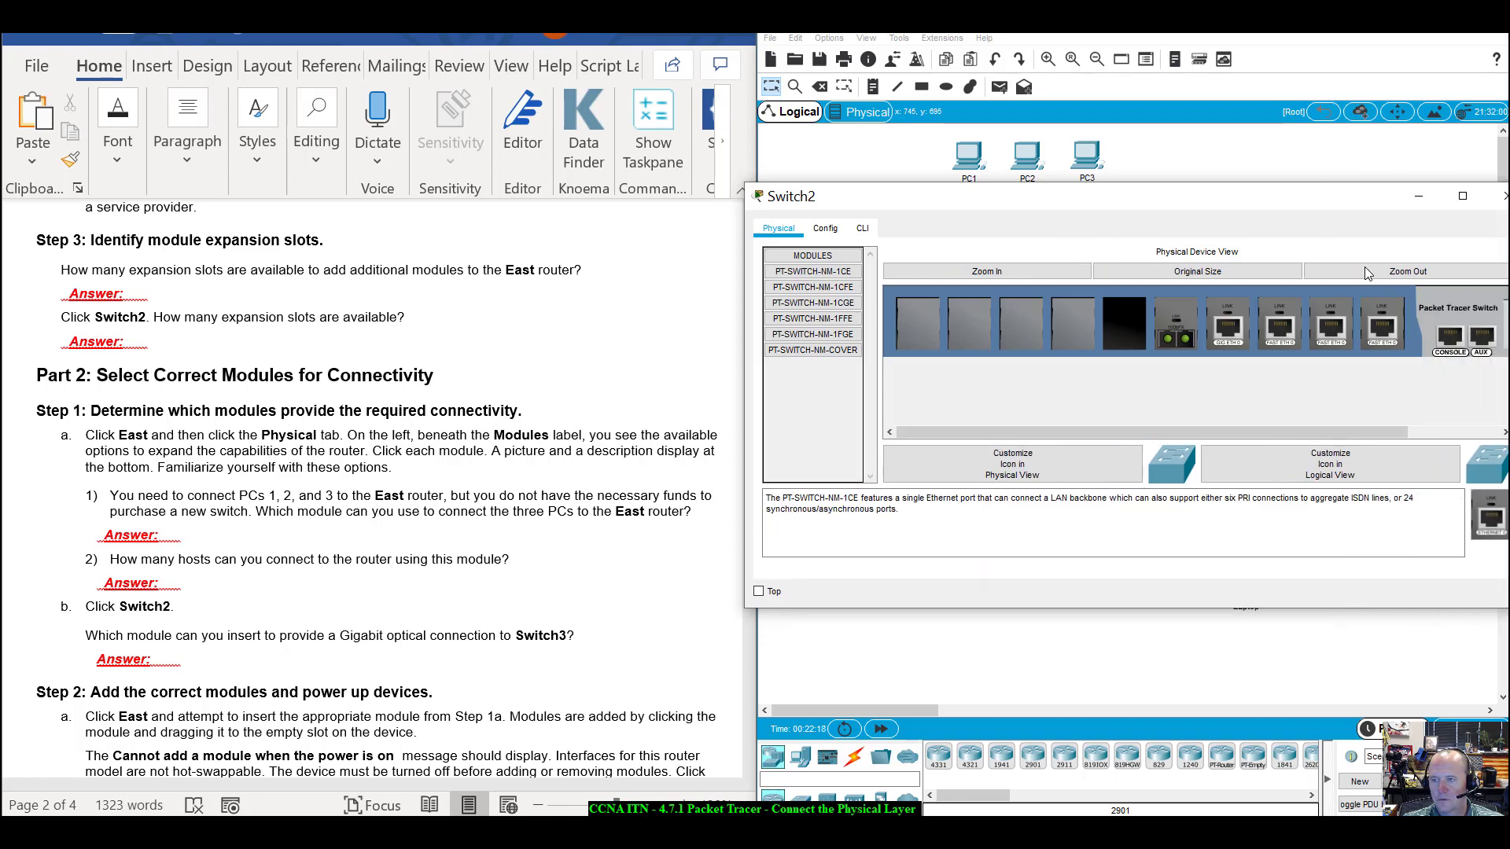
Reposition and widen Switch2's window to examine its full row of expansion slots beside the module list.
left_click_drag(1315, 206, 1233, 225)
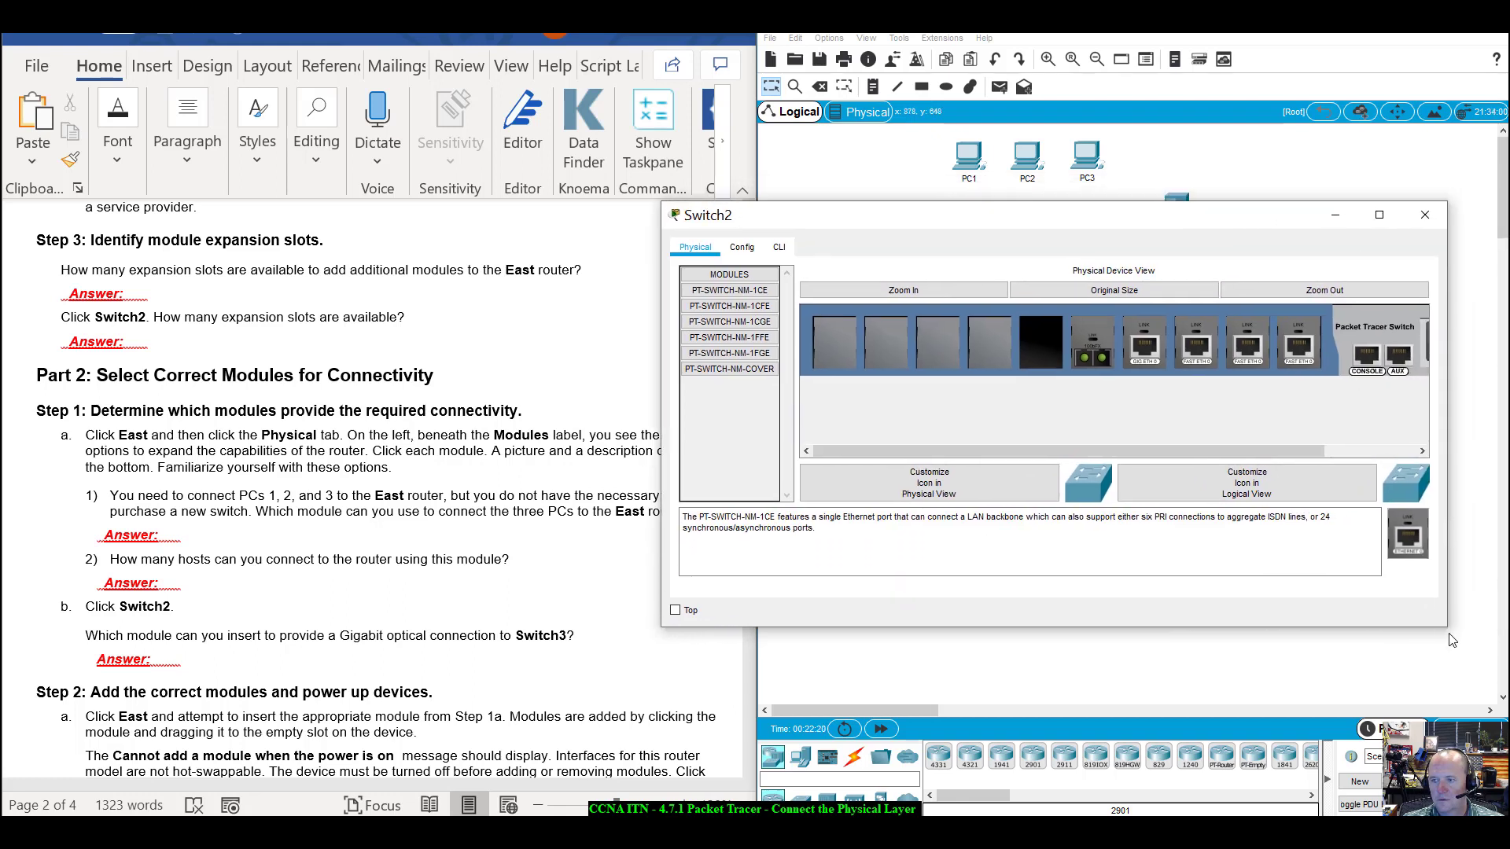
left_click_drag(1447, 627, 1509, 620)
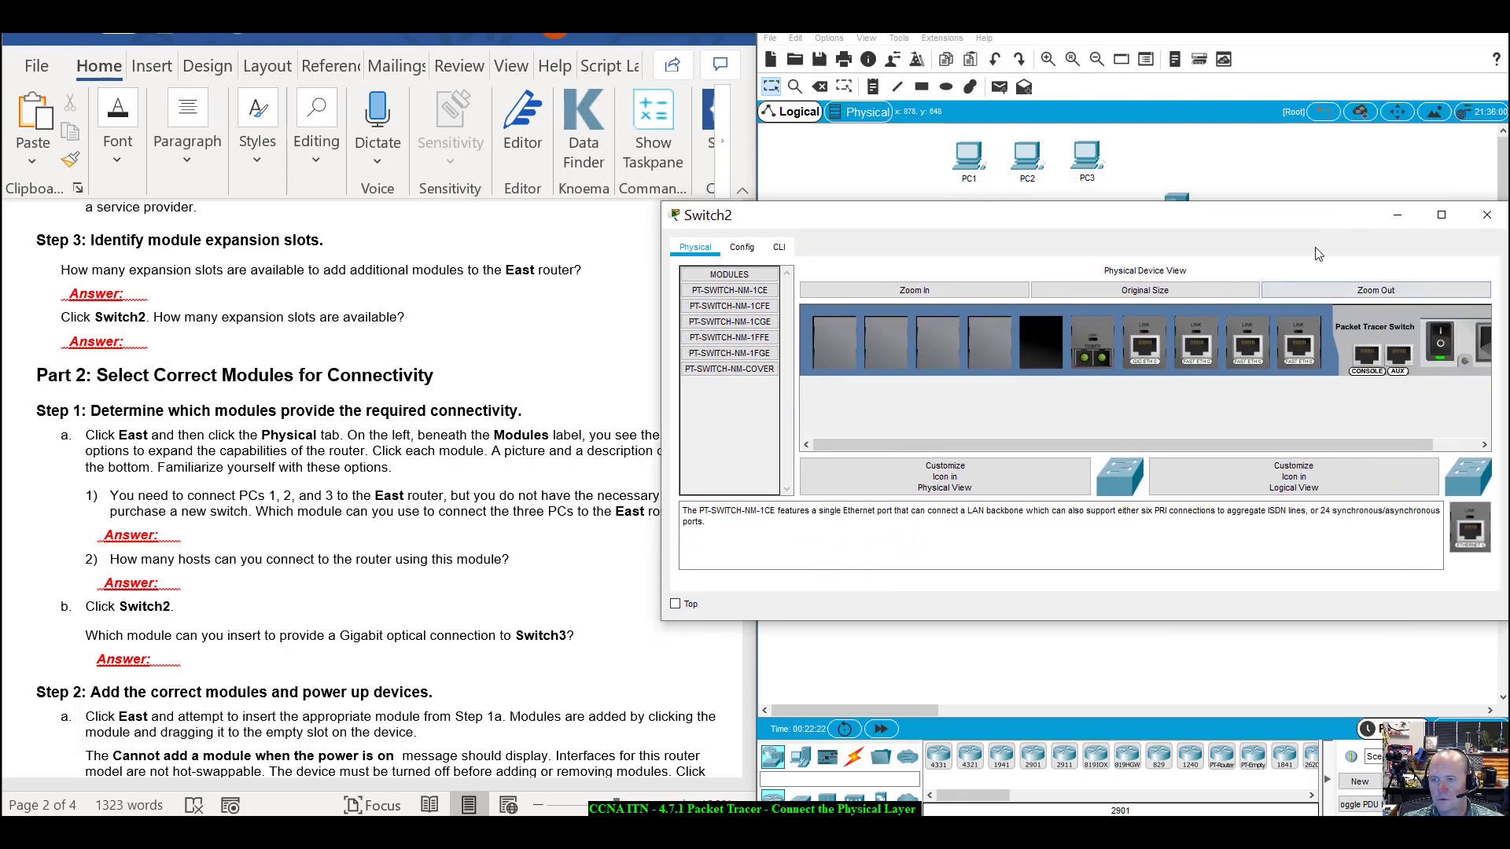
left_click_drag(1314, 219, 1225, 229)
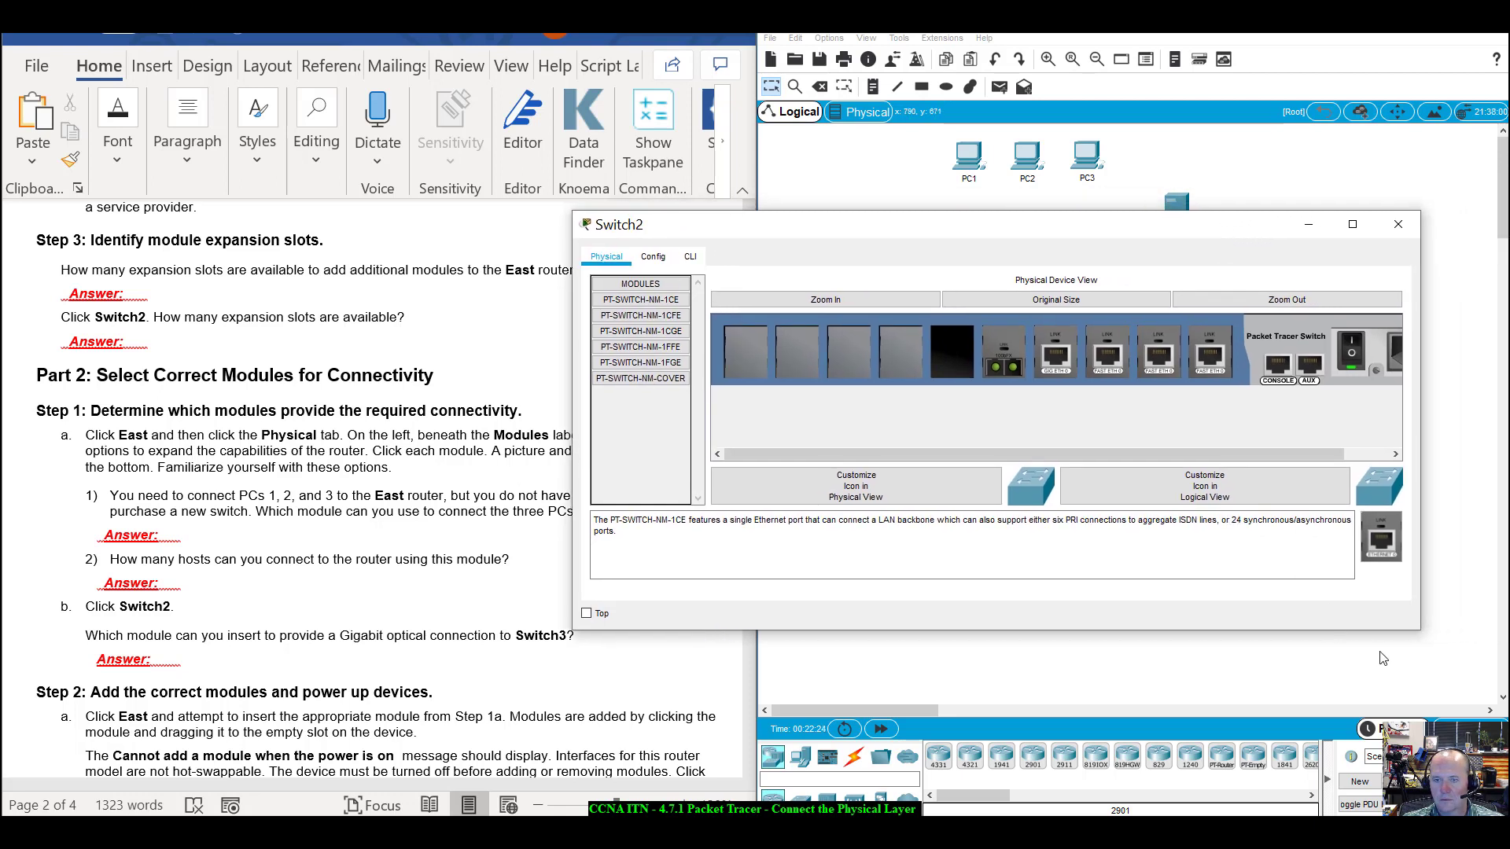
left_click_drag(1008, 229, 1066, 238)
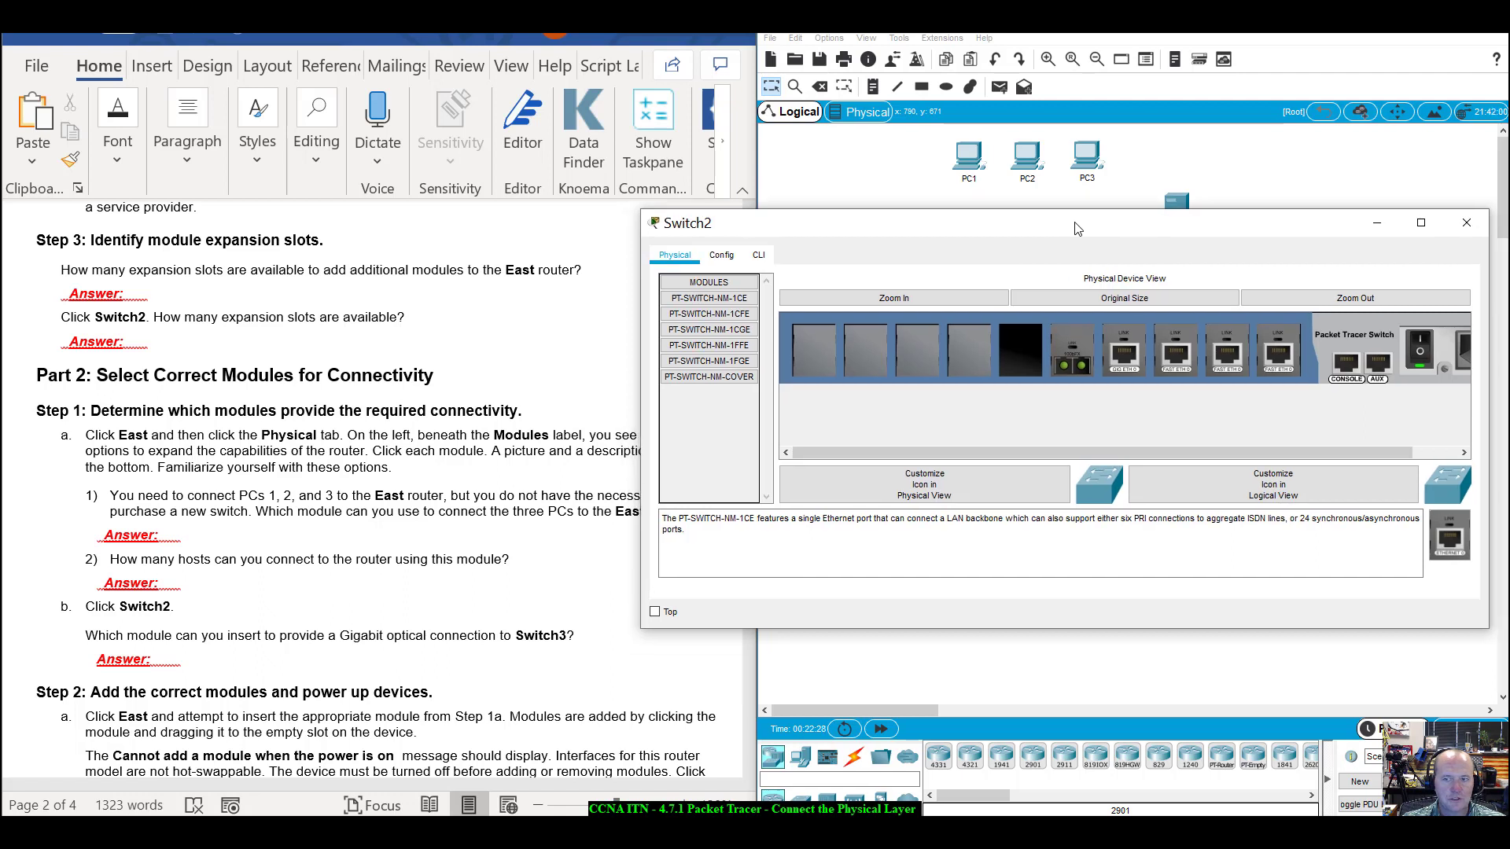
left_click_drag(1067, 239, 1077, 228)
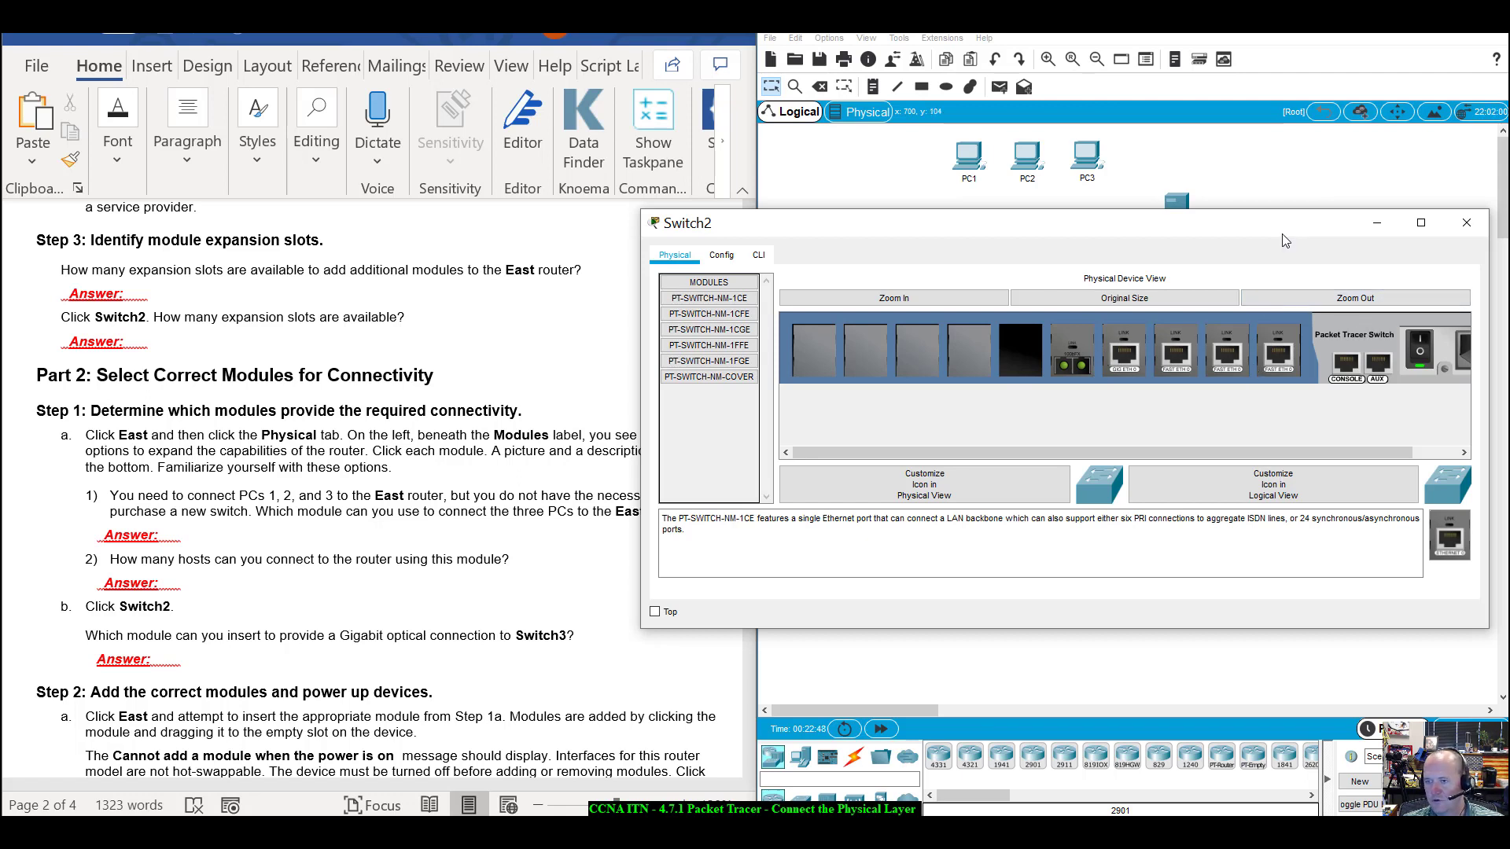
Move Switch2 aside to read the Part 2 Step 1 questions on module connectivity in the document, and close the Switch2 window.
left_click_drag(1284, 240, 1452, 196)
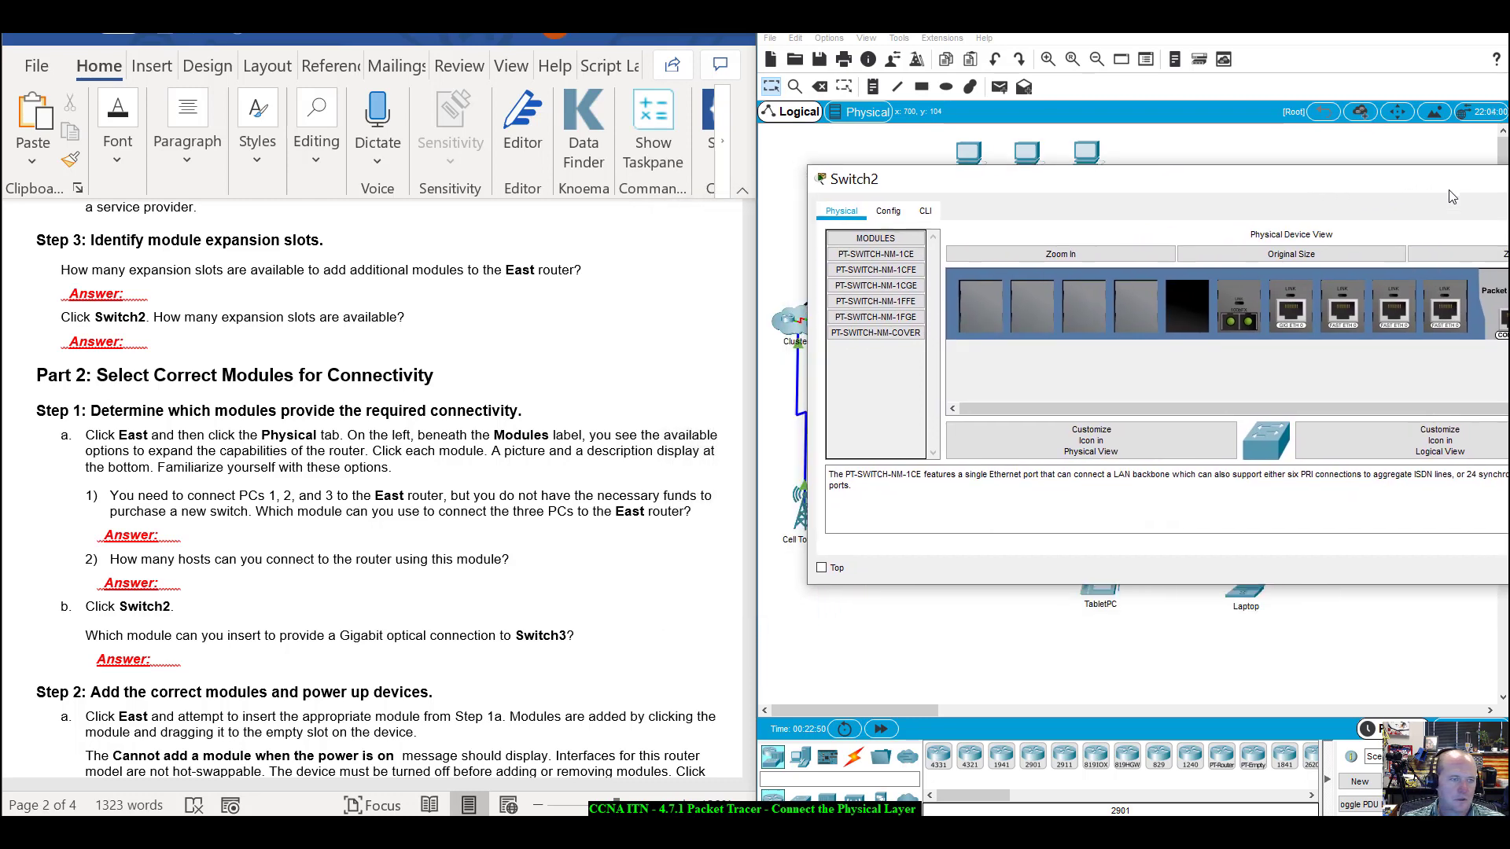
left_click(526, 524)
scroll(526, 524, "down", 2)
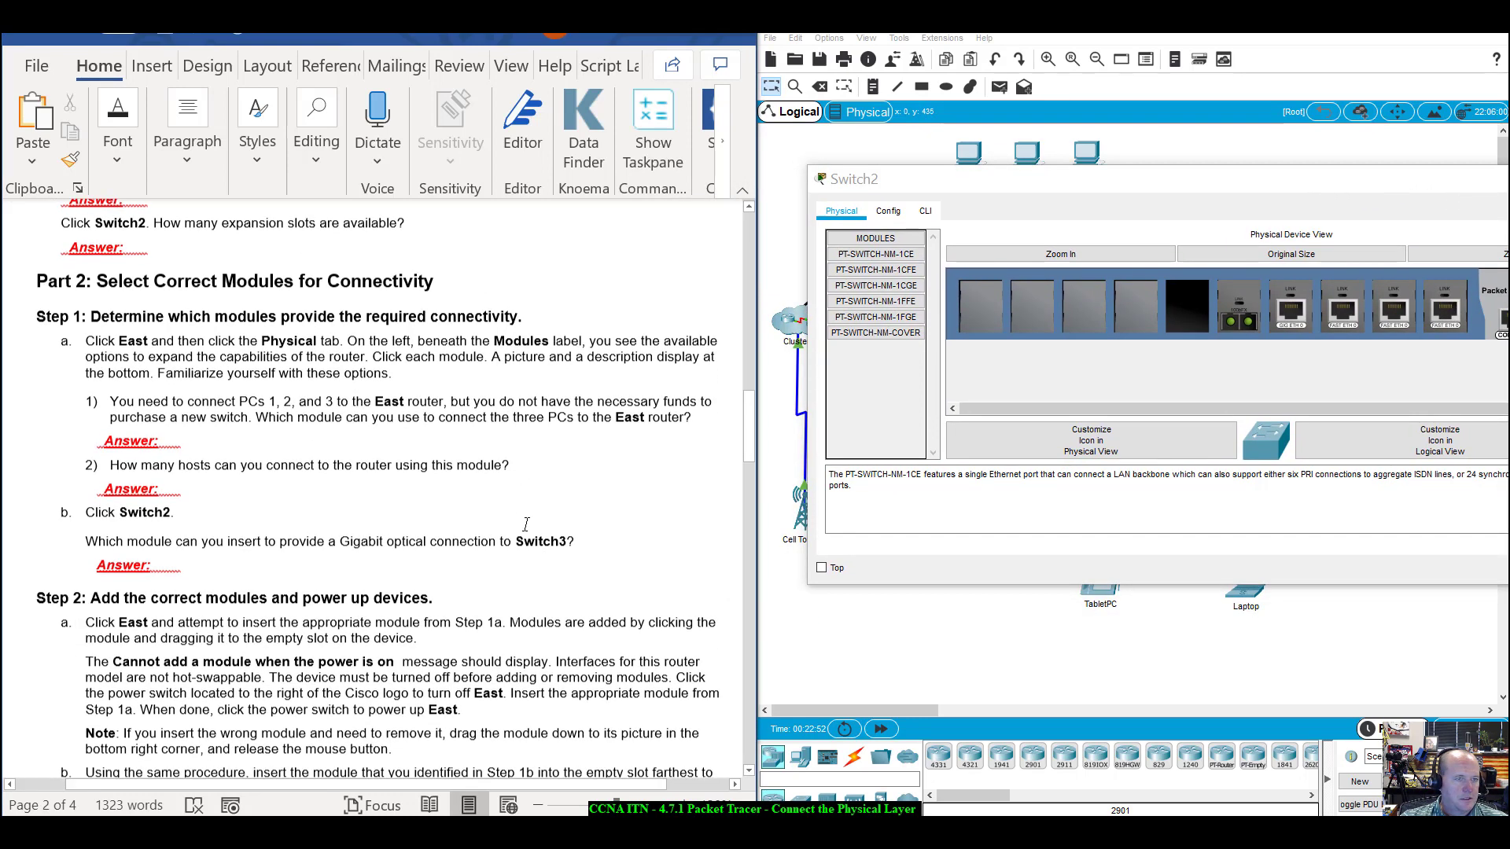
scroll(526, 524, "down", 1)
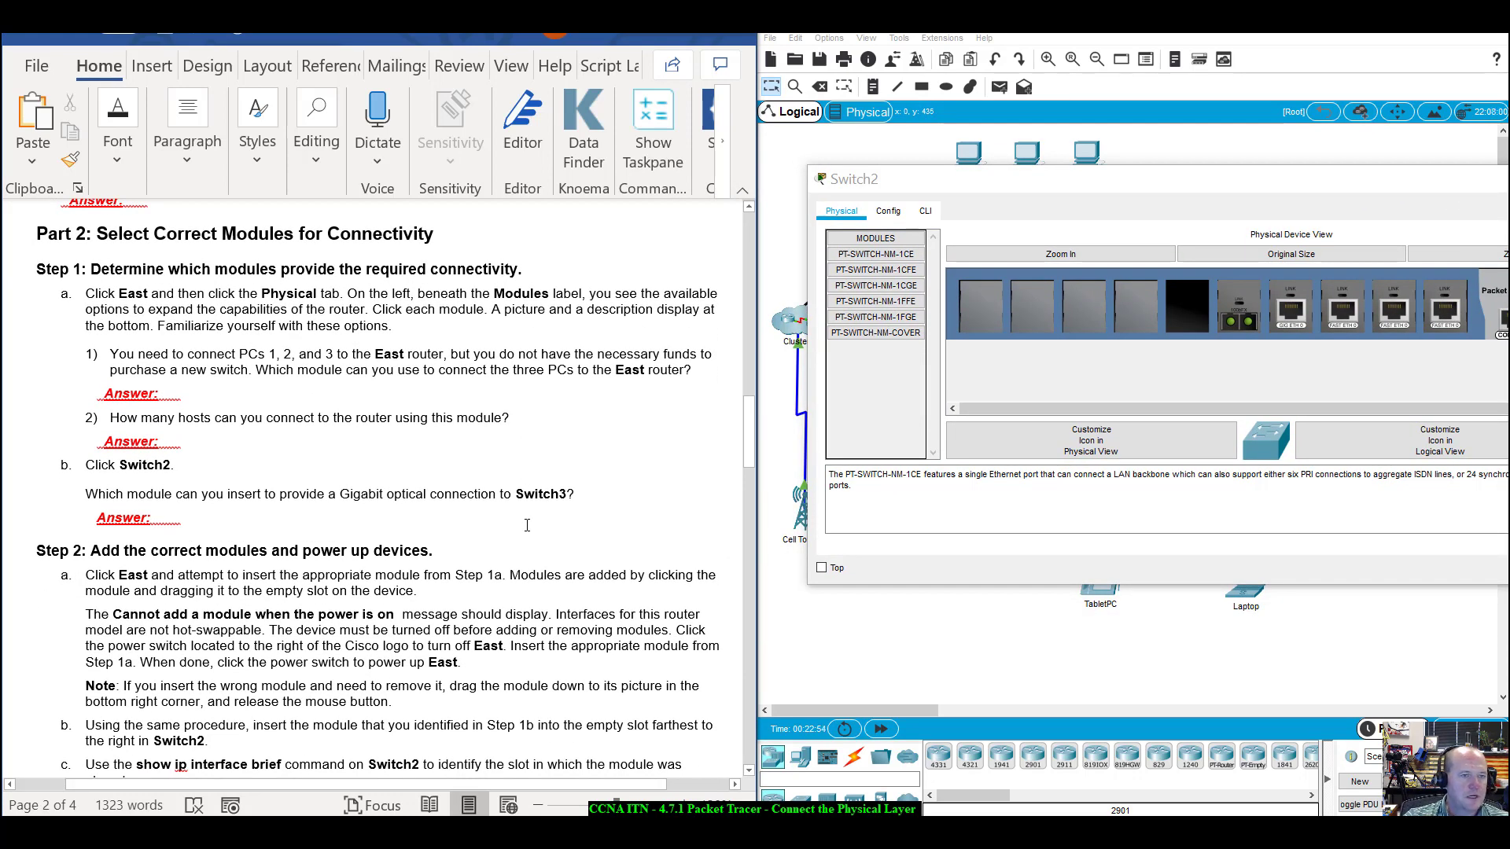
left_click_drag(1172, 187, 946, 277)
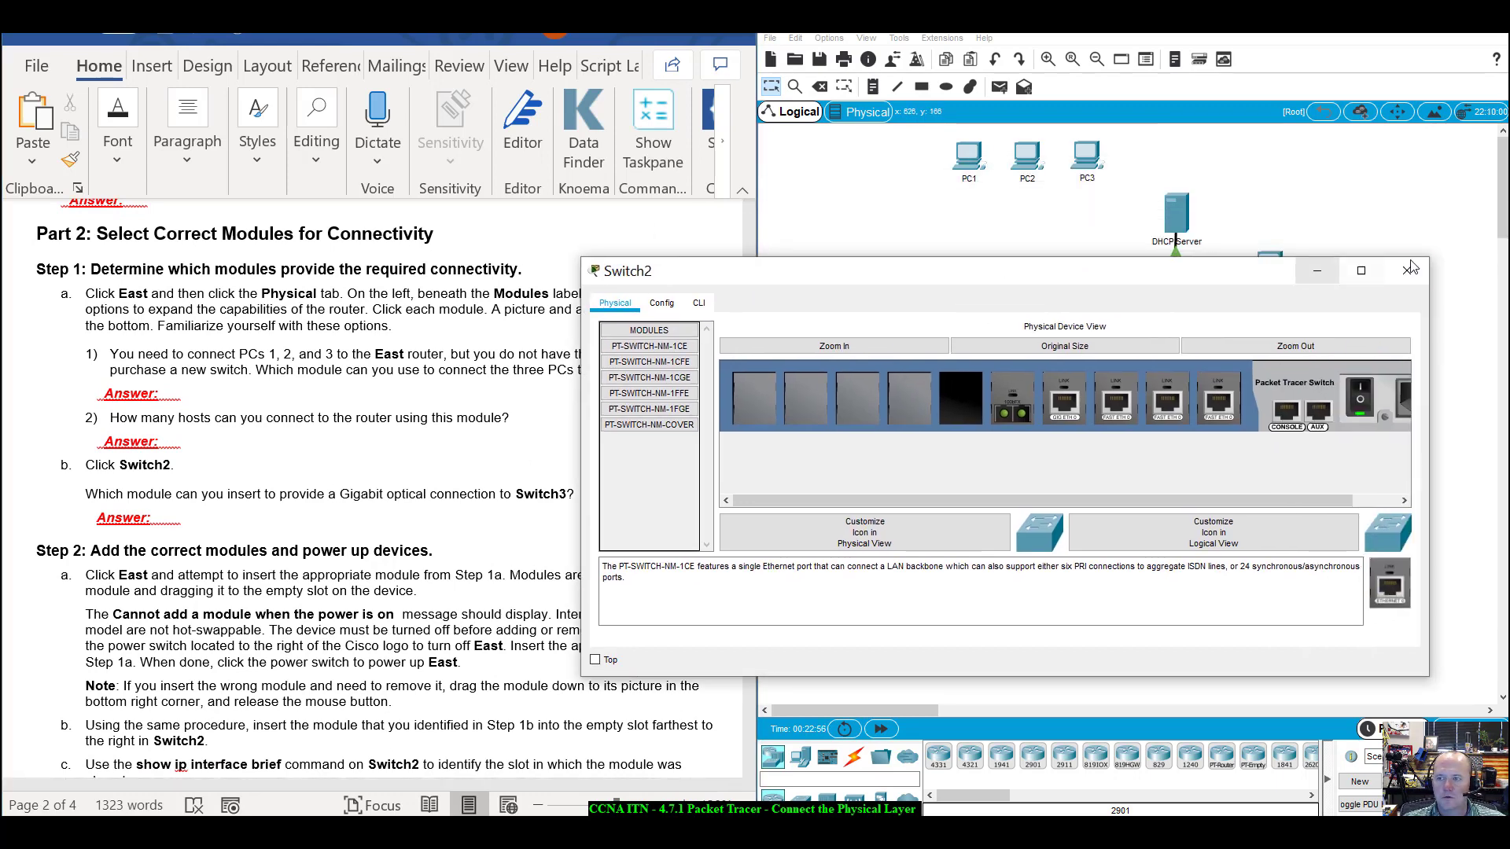
left_click(1410, 264)
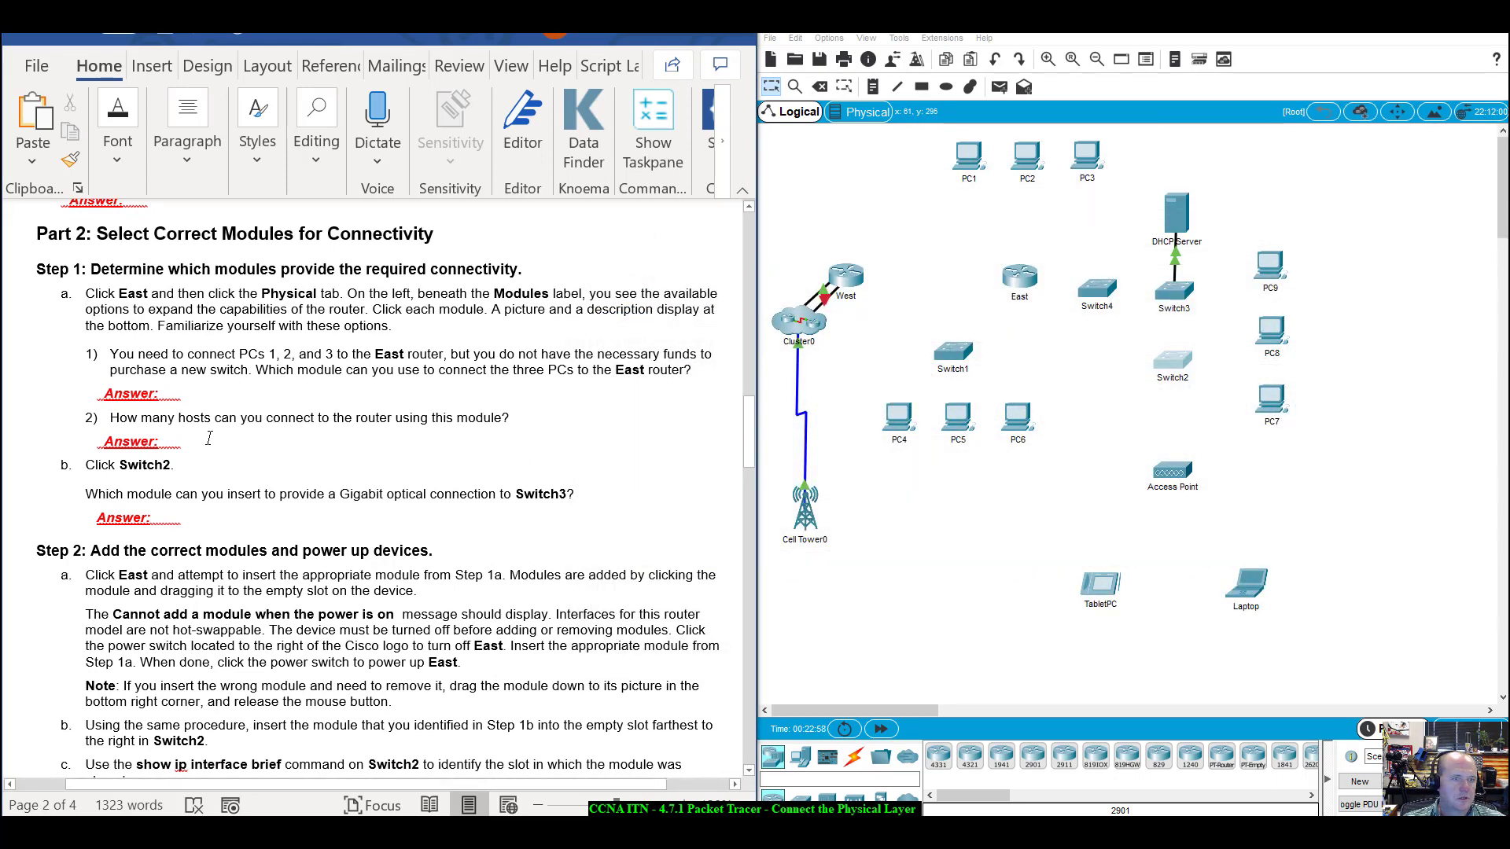
scroll(210, 438, "down", 1)
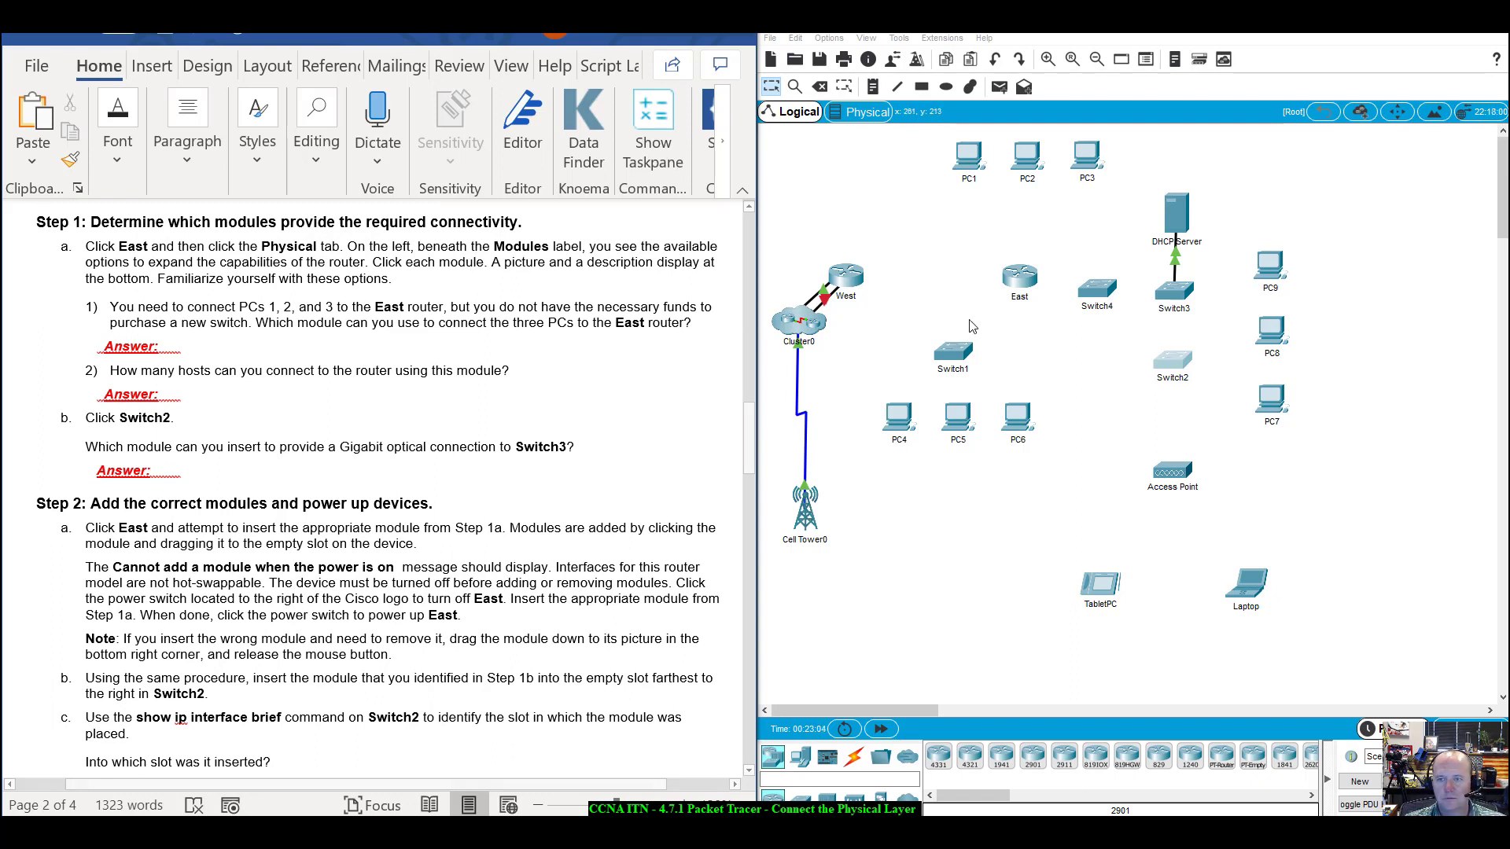
Open the East router's physical view, zoomed in with the window enlarged, and view the HWIC-2T and HWIC-1GE-SFP modules.
left_click(1024, 287)
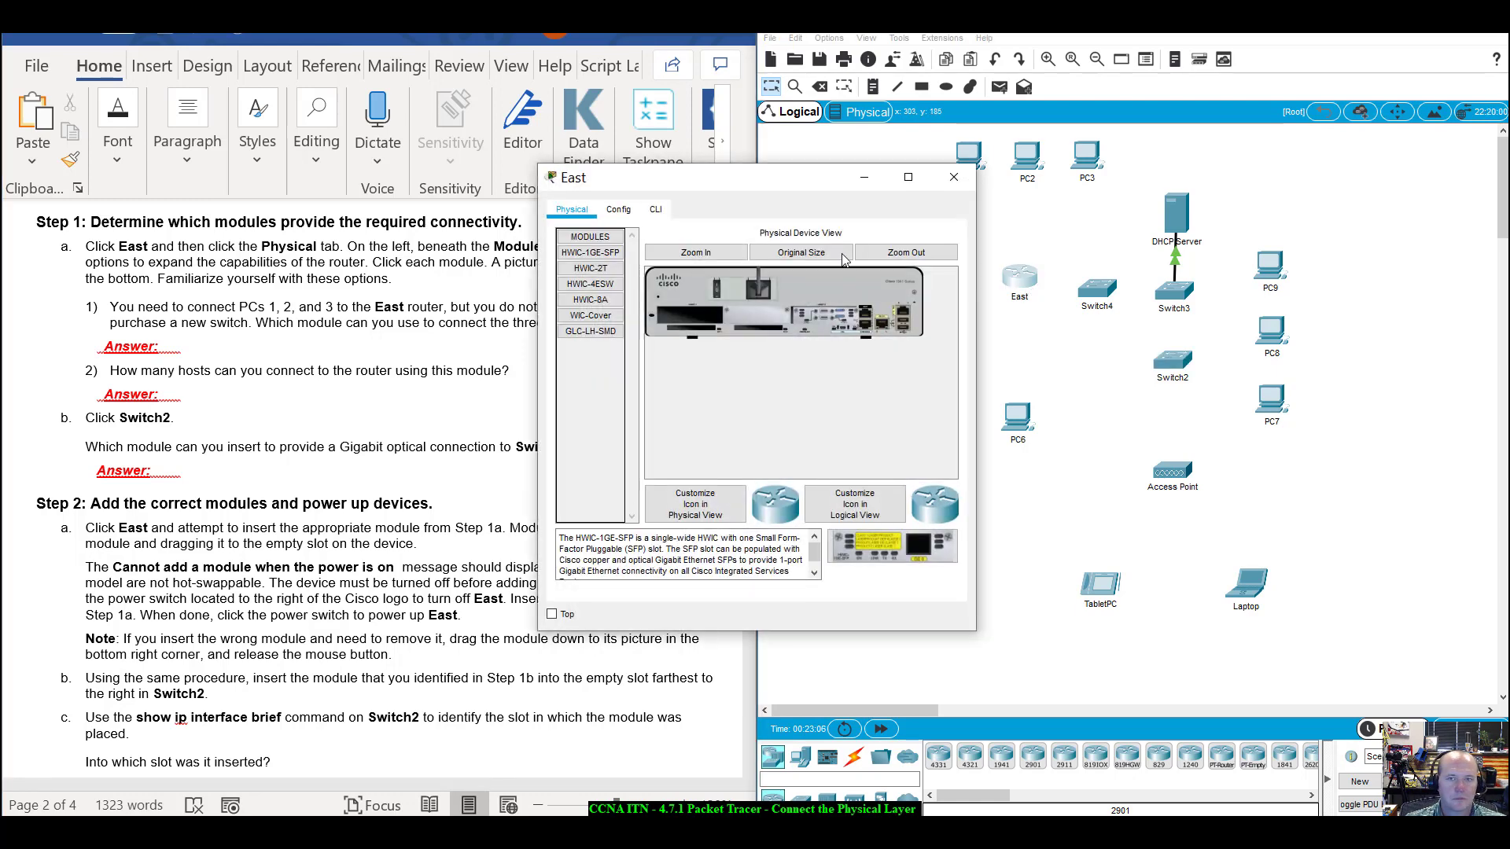
left_click_drag(800, 182, 1061, 183)
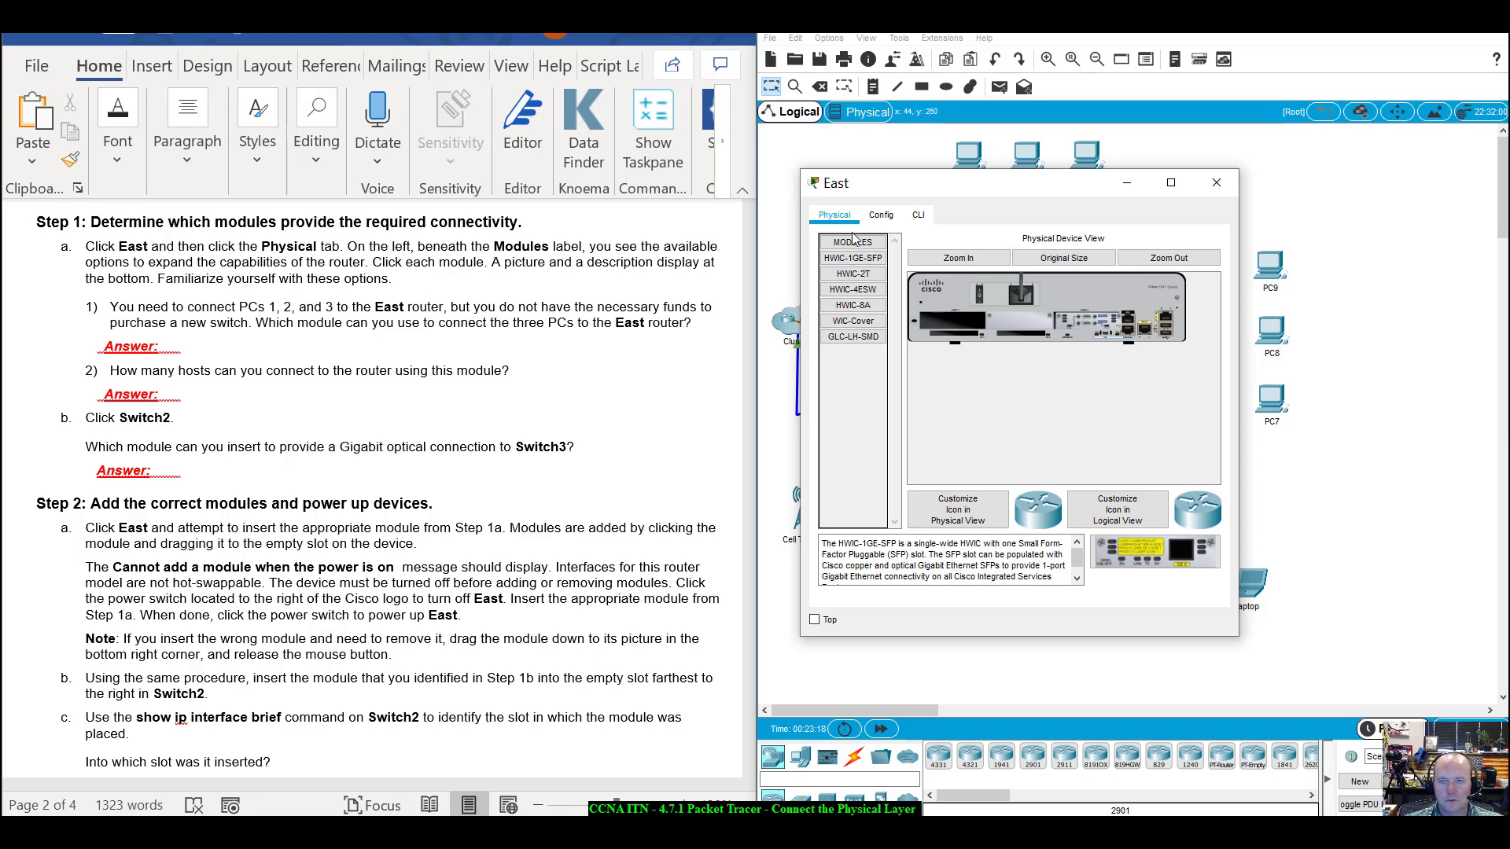
left_click(868, 274)
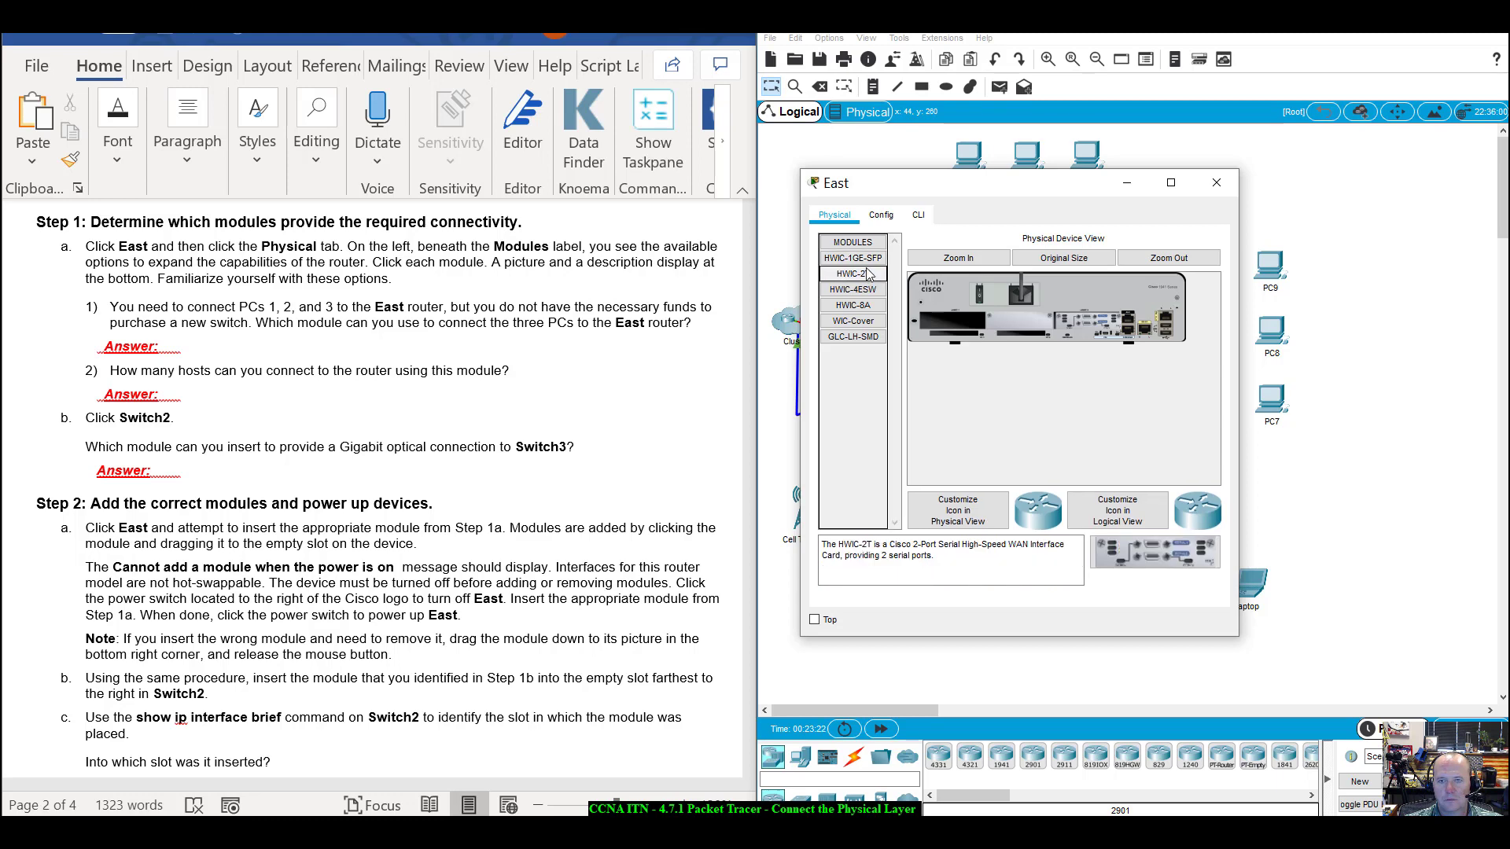
left_click(870, 259)
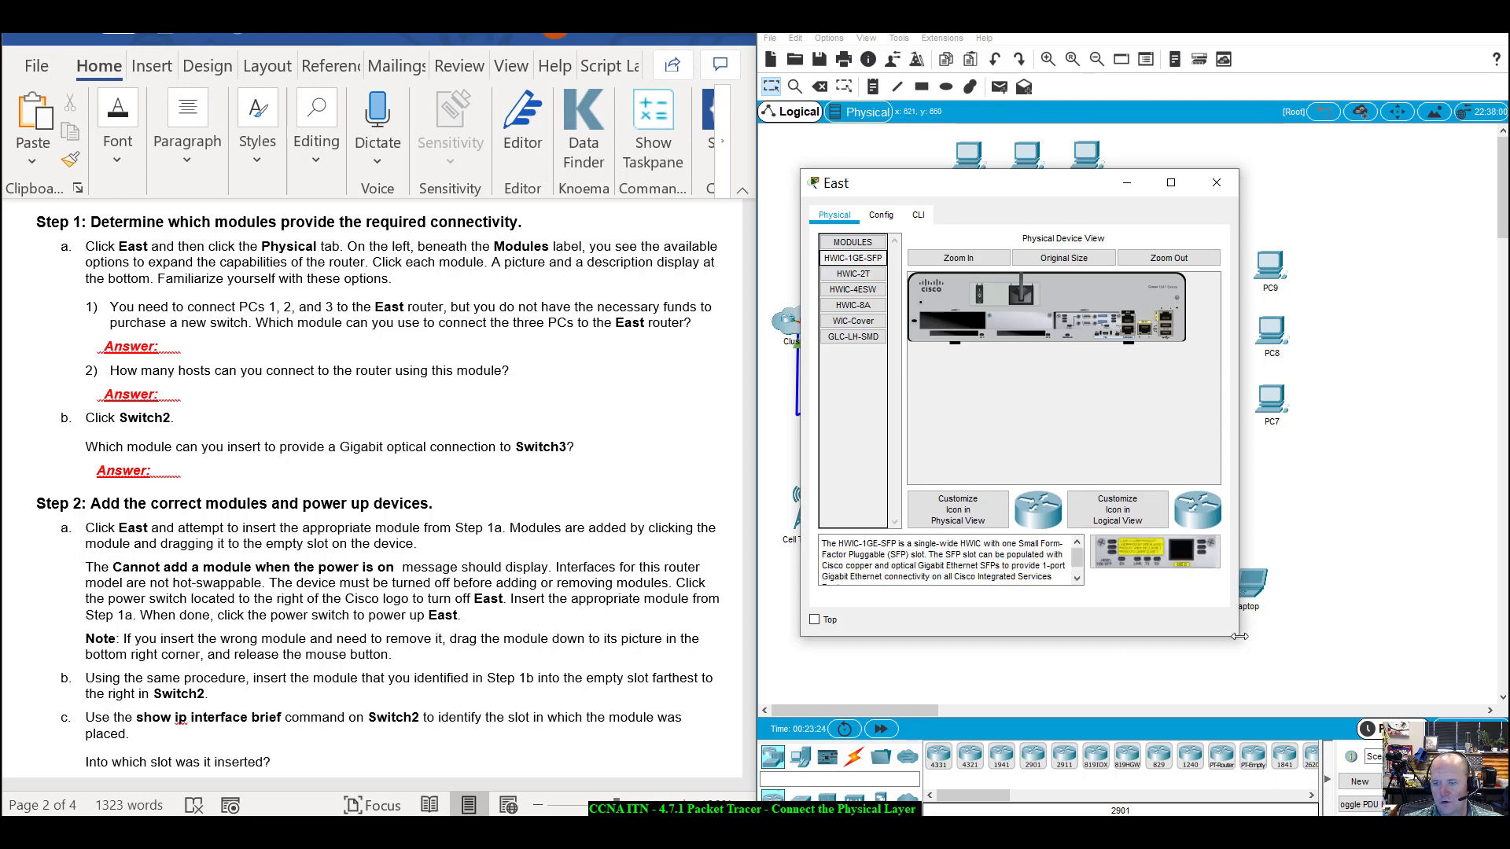
left_click_drag(1239, 635, 1467, 674)
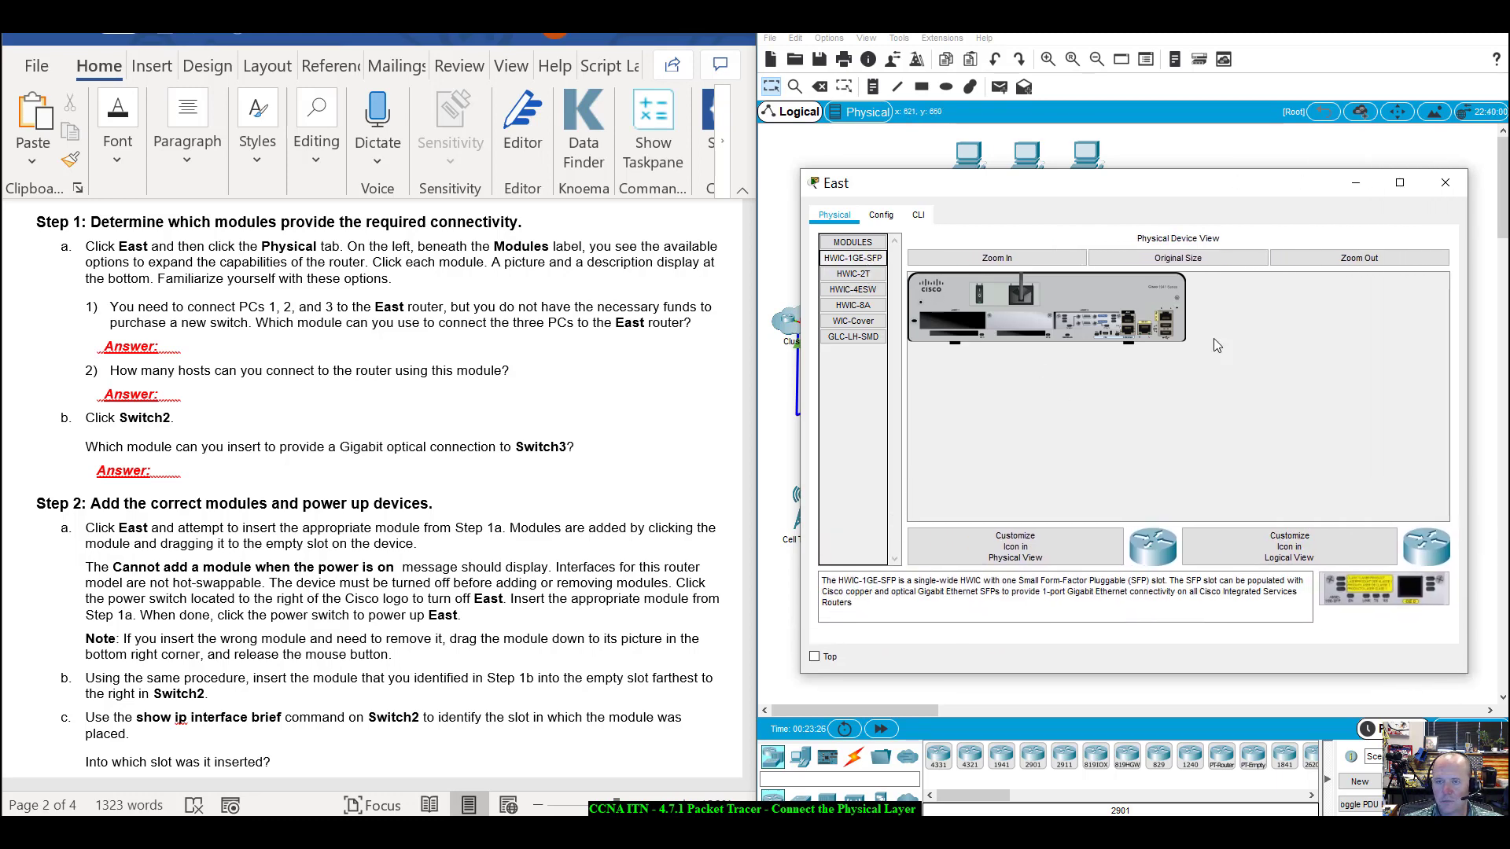
left_click_drag(1100, 193, 1014, 157)
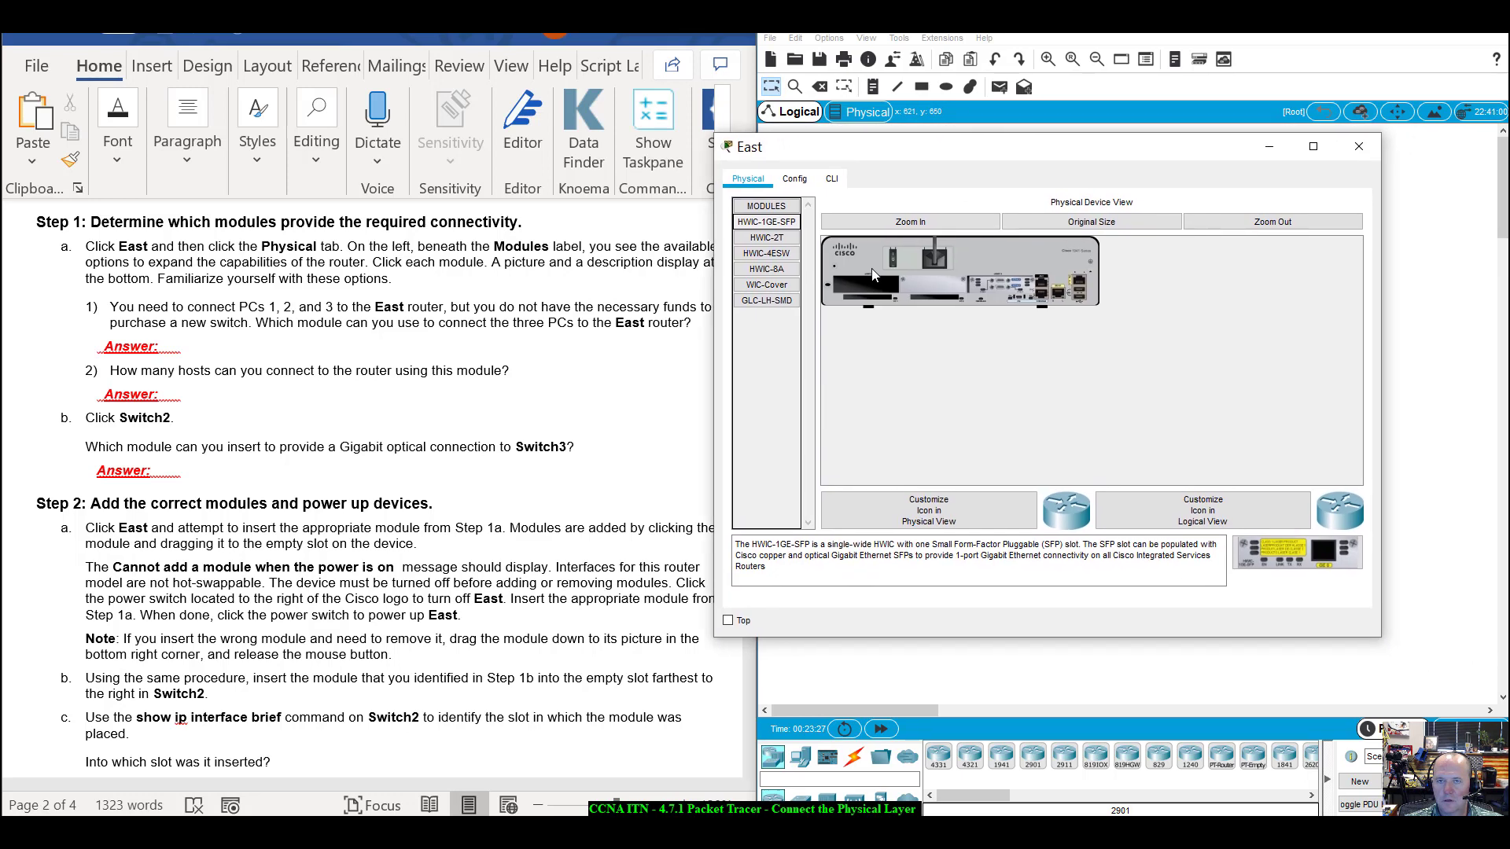
left_click(910, 222)
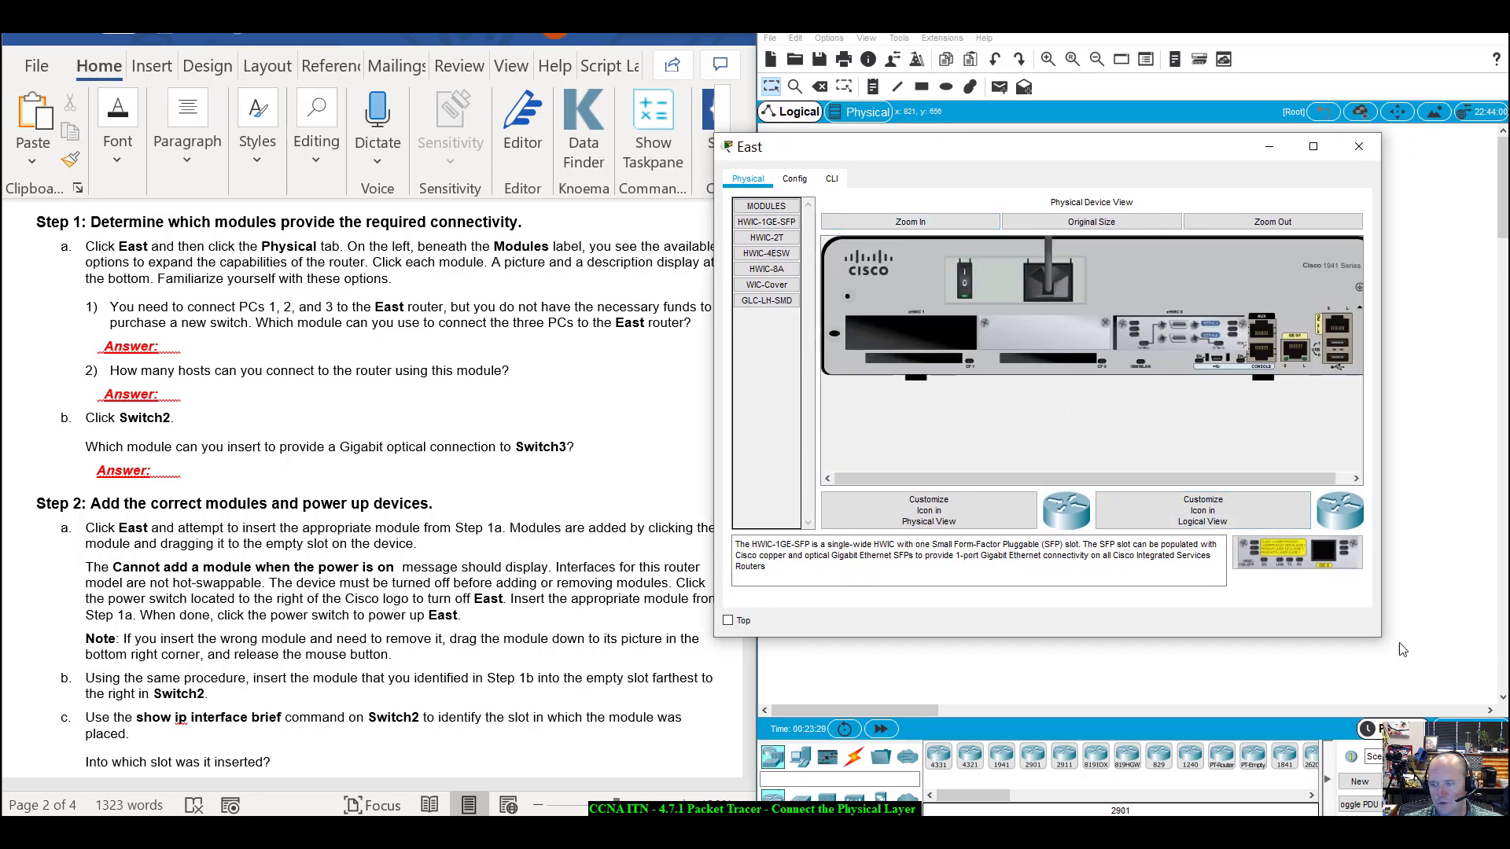
left_click_drag(1385, 639, 1480, 646)
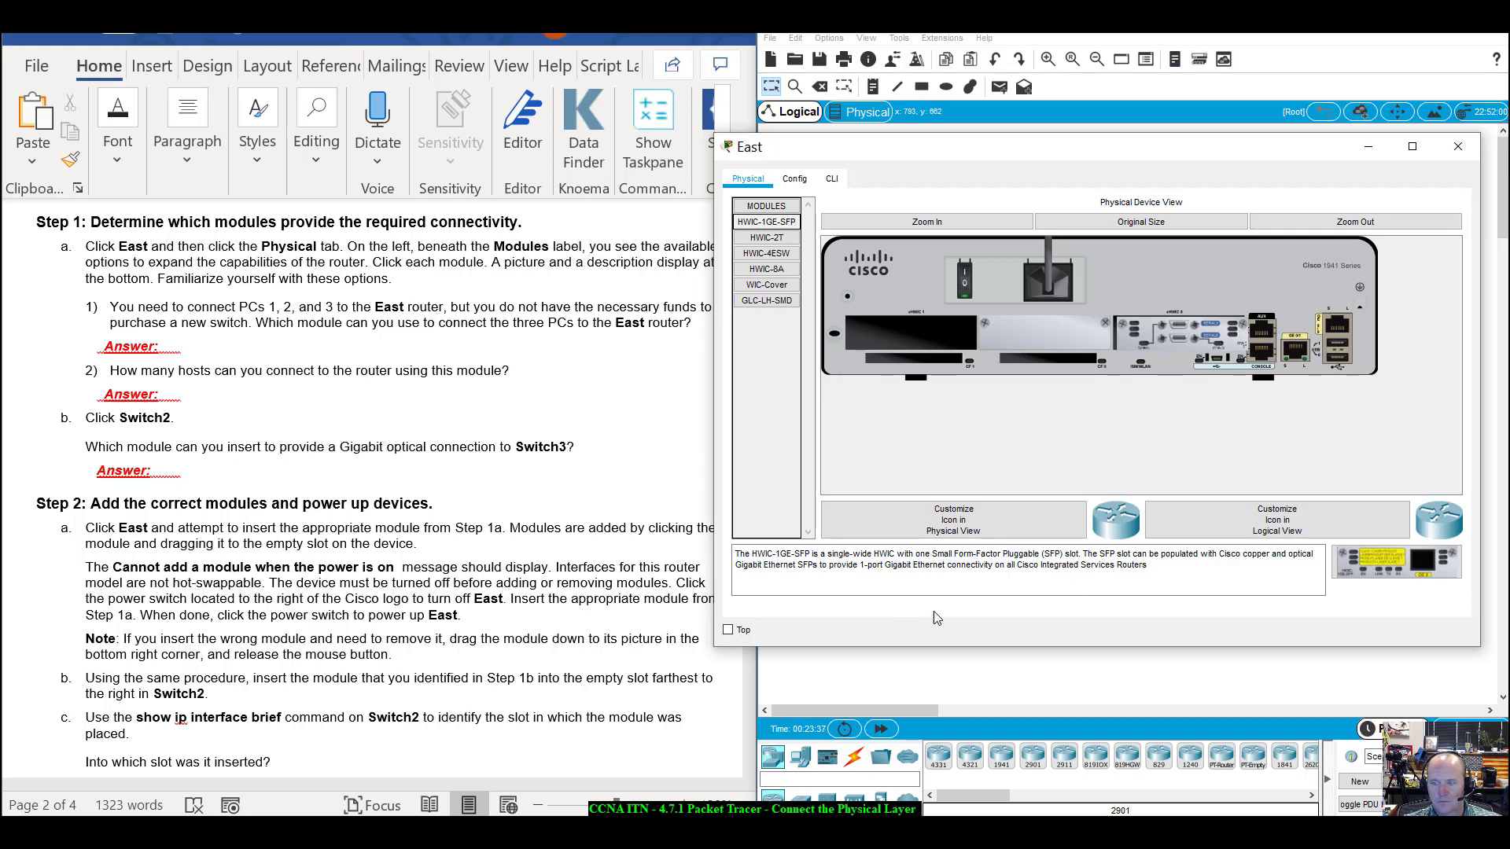
Highlight the module name in the HWIC-1GE-SFP description, narrowing the selection to the 1GE-SFP part.
left_click(737, 556)
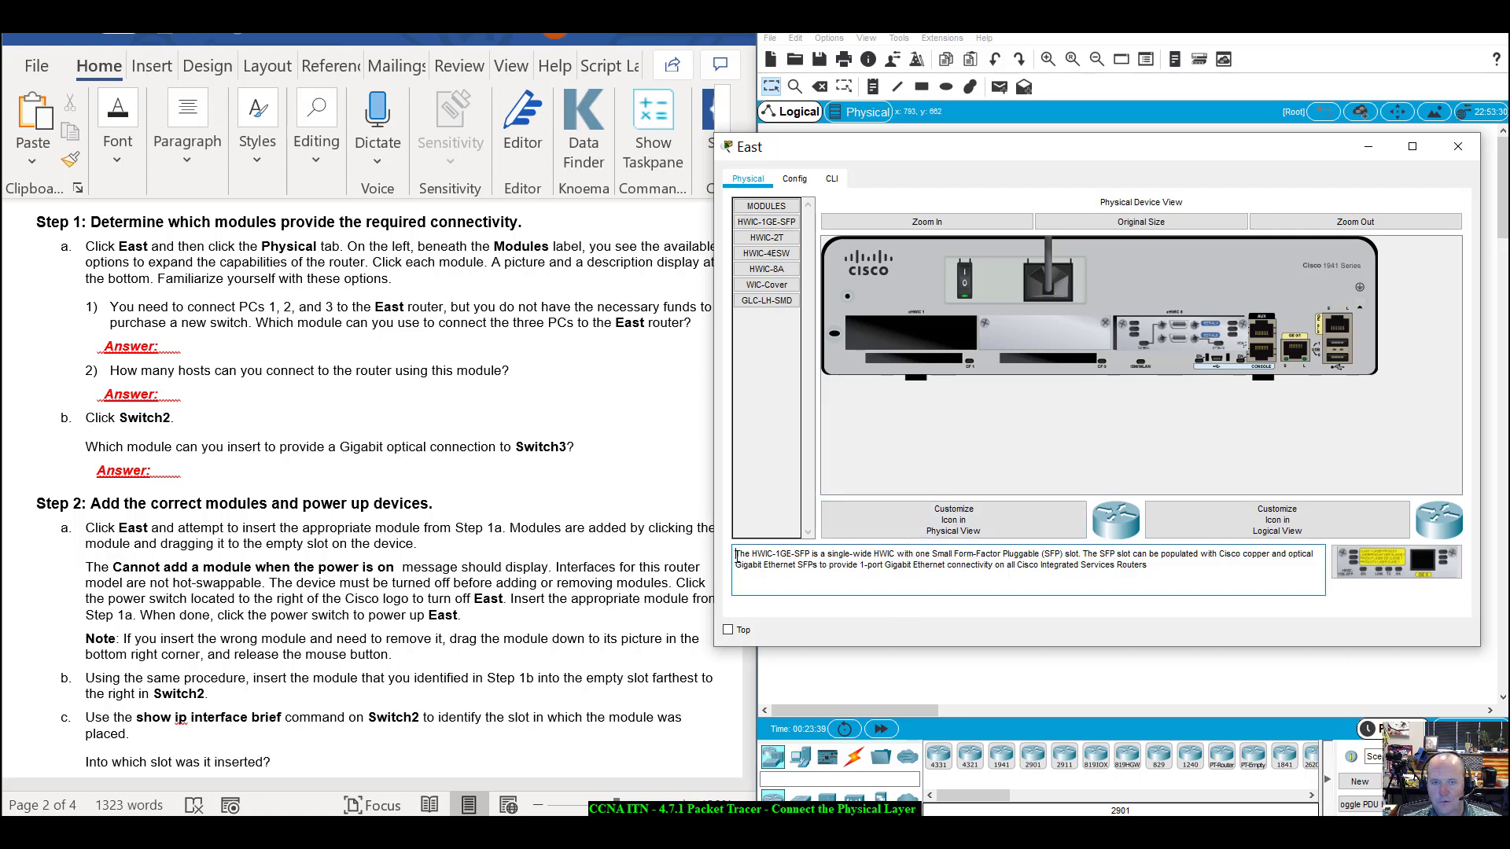
left_click_drag(737, 556, 823, 553)
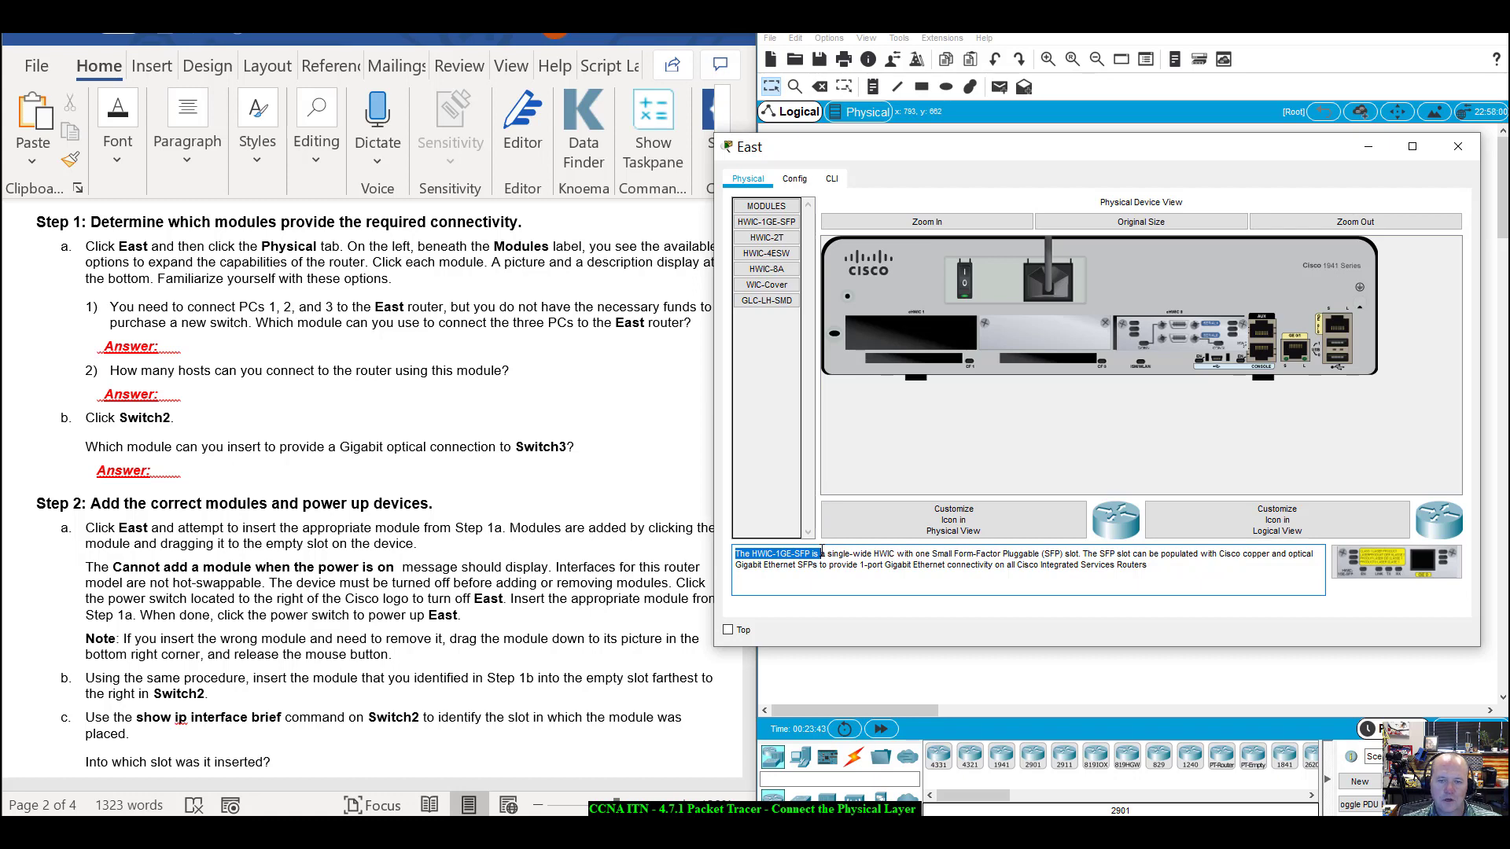
left_click_drag(823, 553, 791, 556)
left_click(791, 555)
left_click_drag(777, 554, 813, 554)
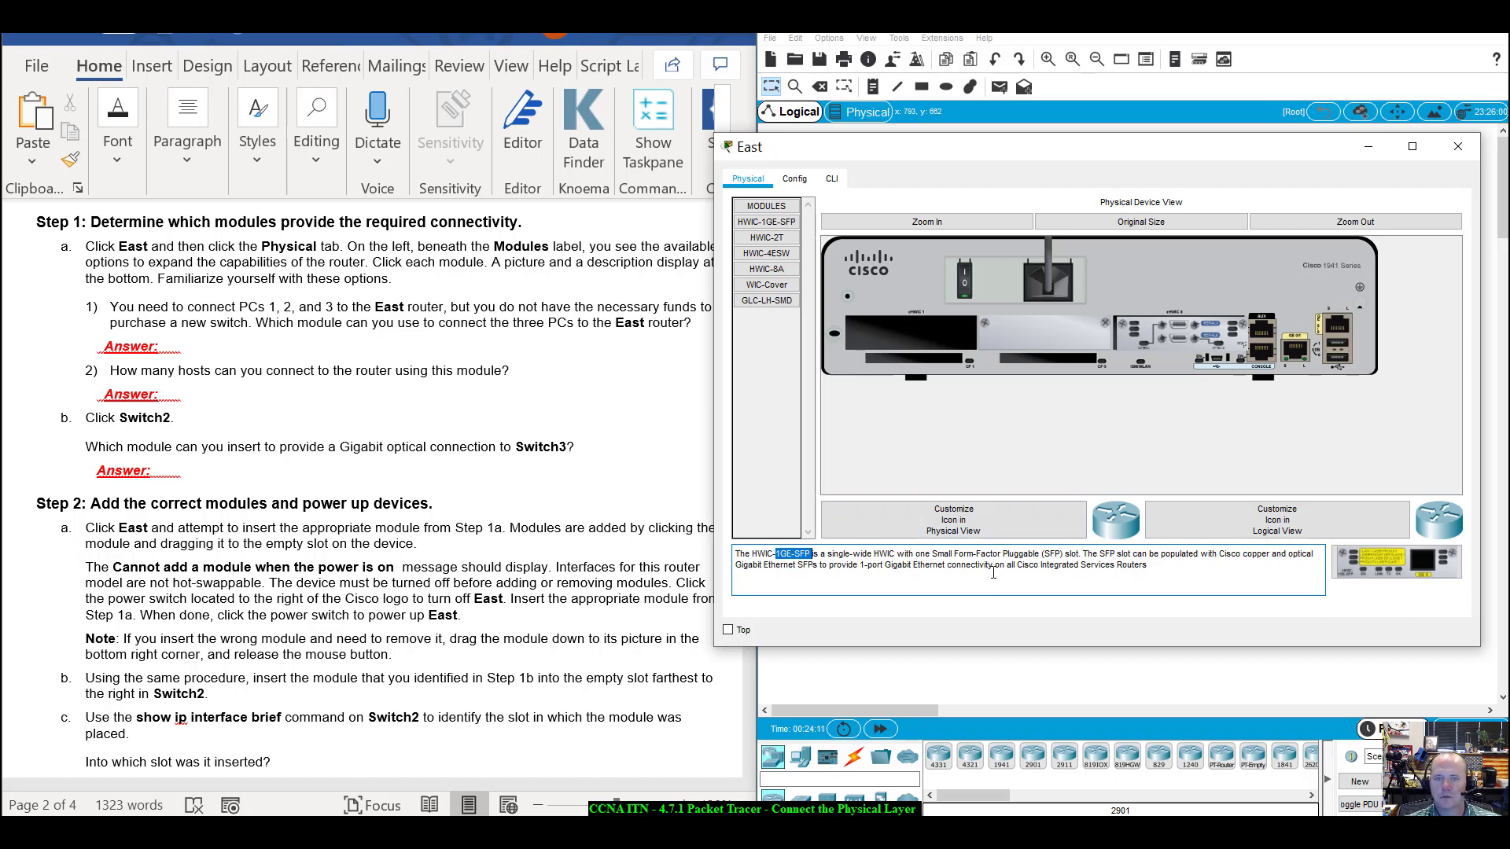
Look through the pictures and descriptions of East's other available modules, from HWIC-2T down to GLC-LH-SMD.
left_click(769, 253)
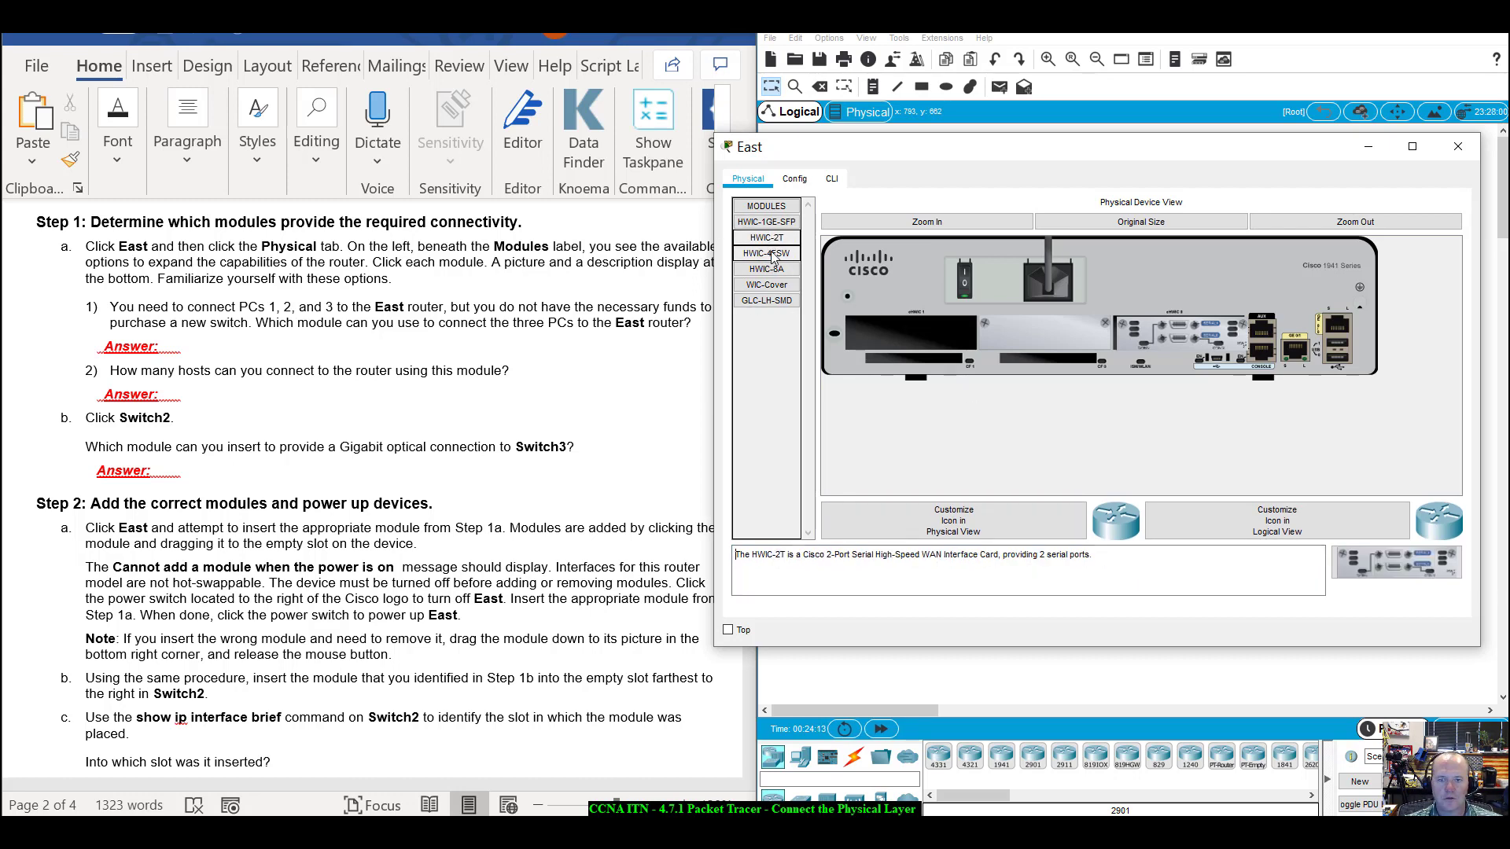
left_click(784, 270)
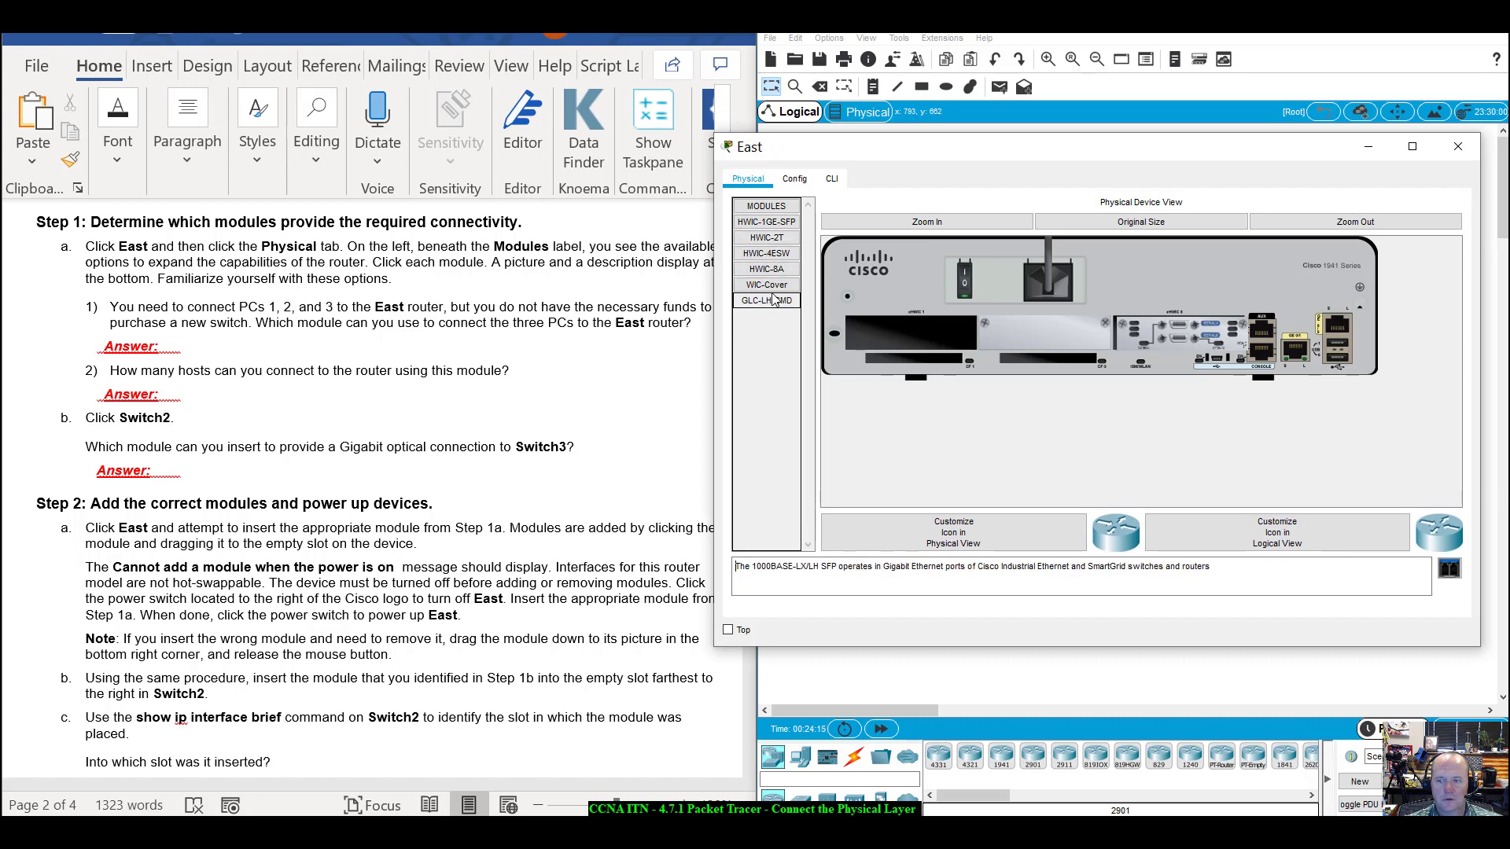
left_click(779, 285)
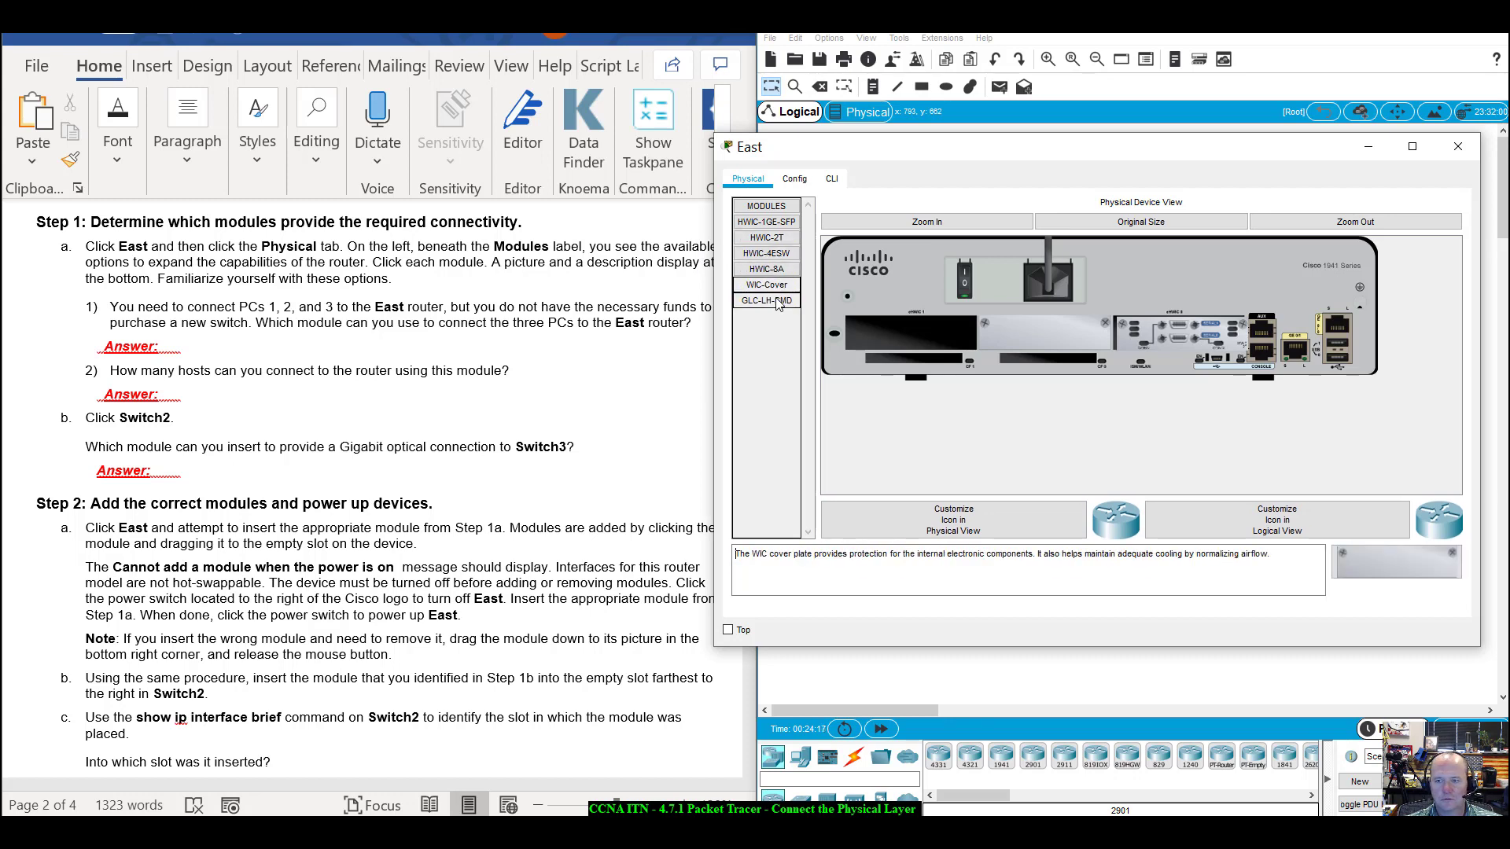
left_click(777, 303)
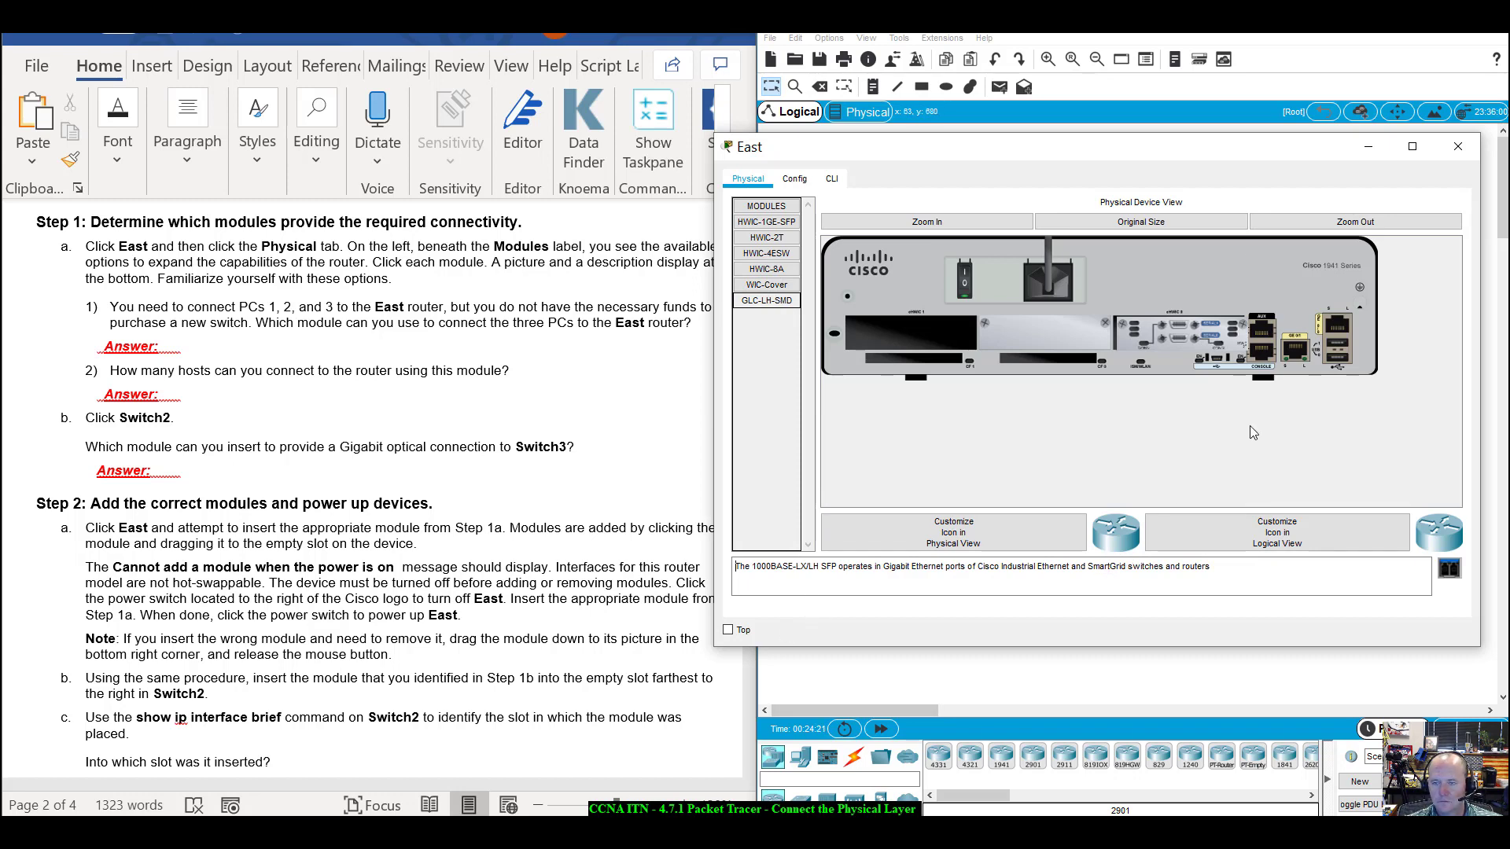
Move the East window clear of the document's module questions and examine the HWIC-4ESW module's description and picture.
left_click(189, 277)
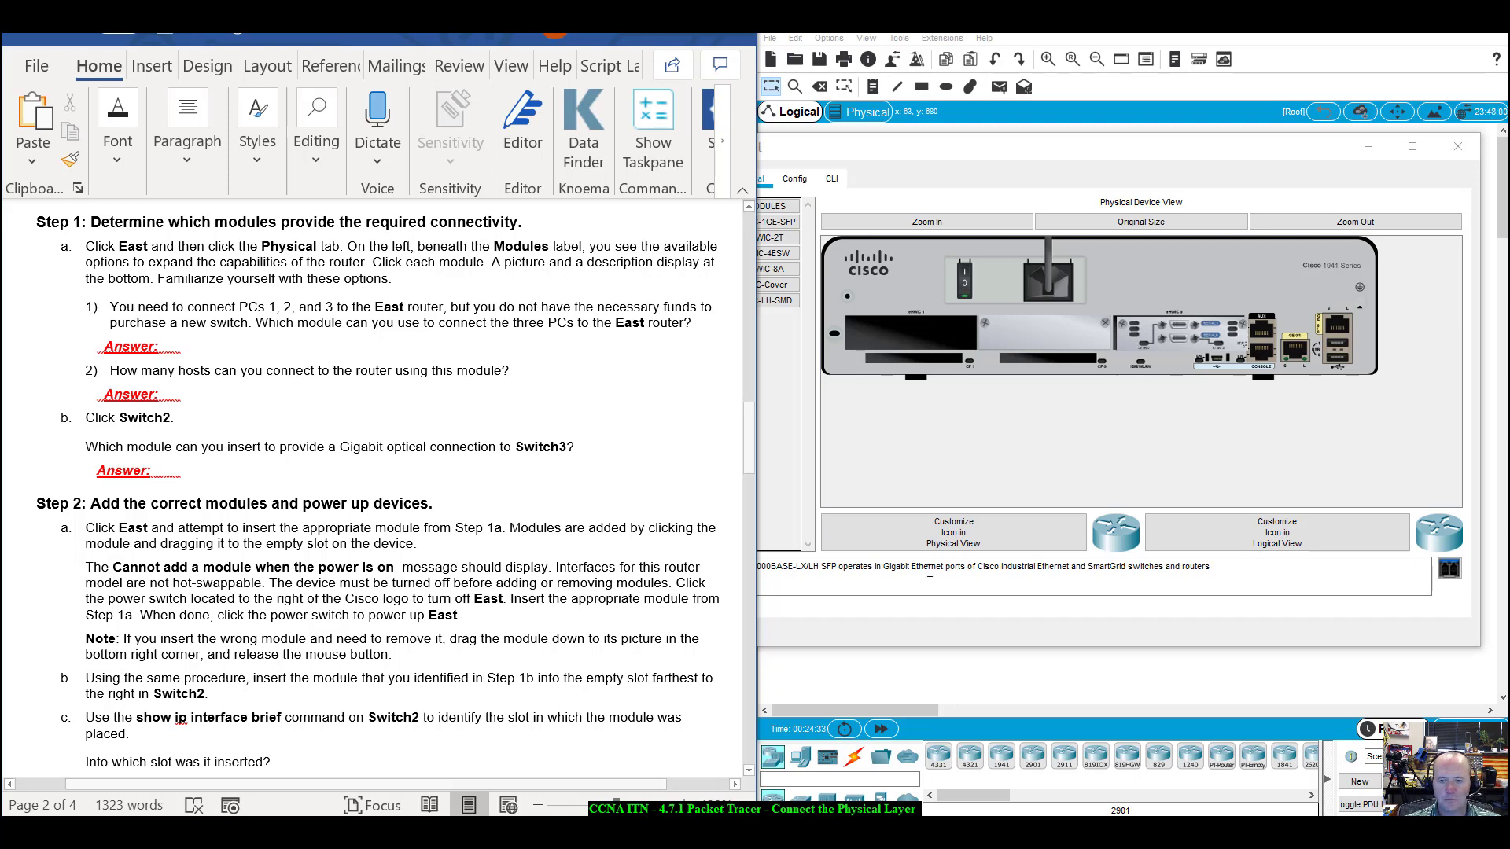
left_click_drag(951, 135, 978, 147)
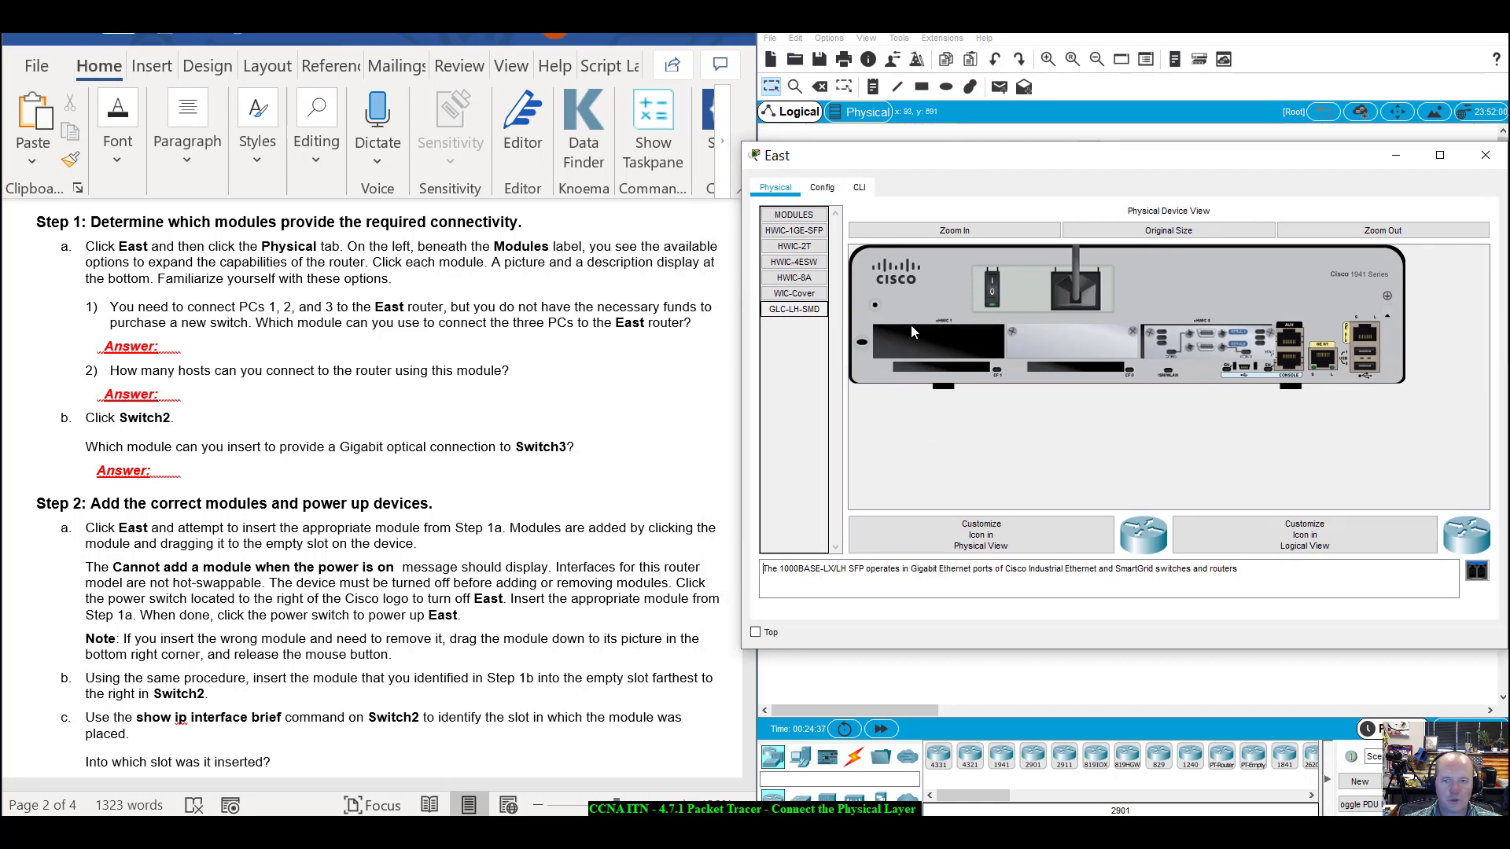
left_click(796, 292)
left_click(795, 262)
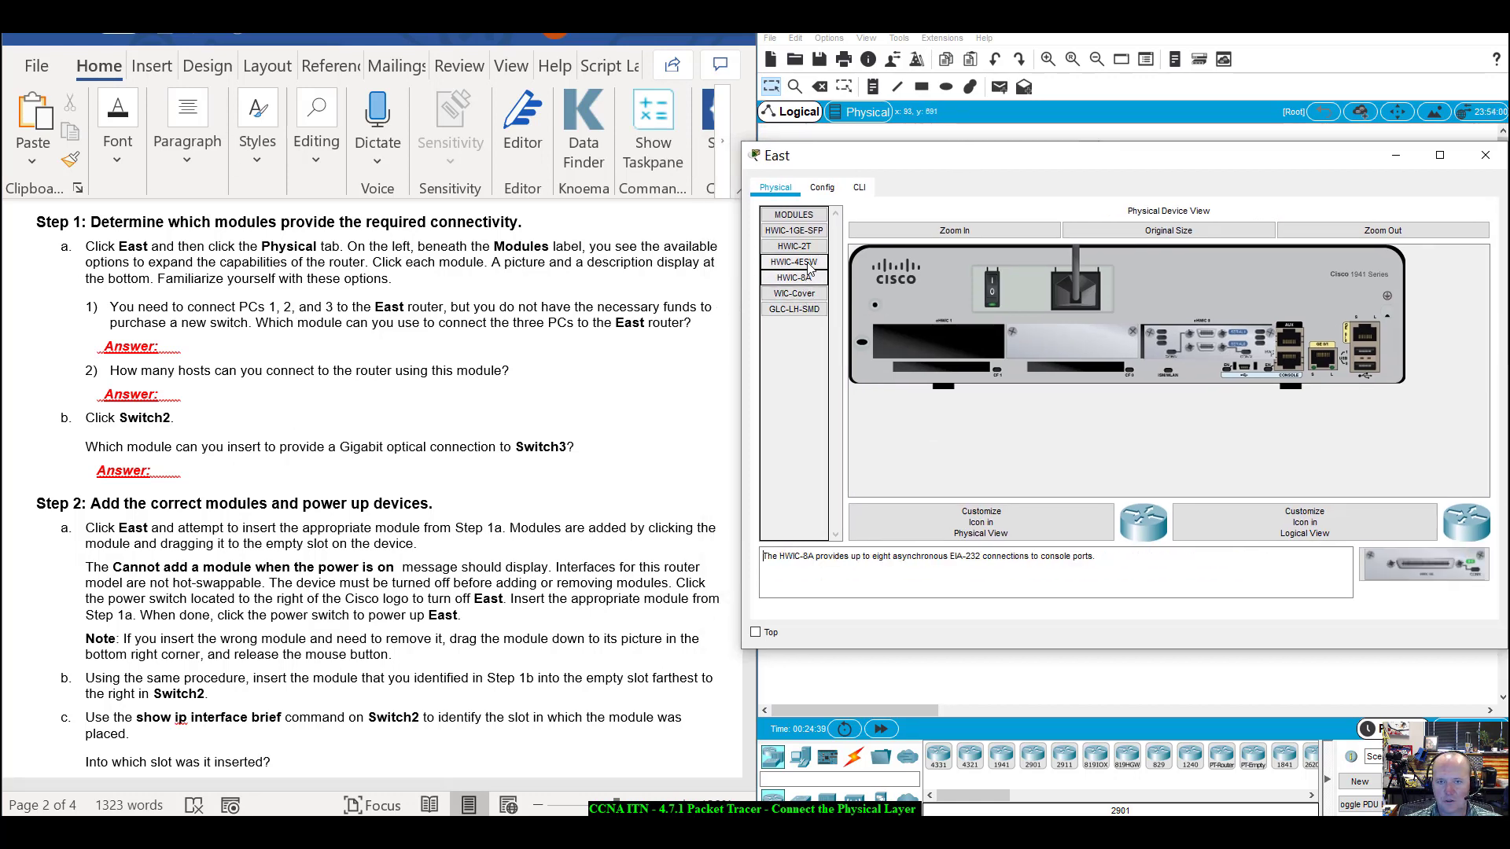
left_click(1448, 572)
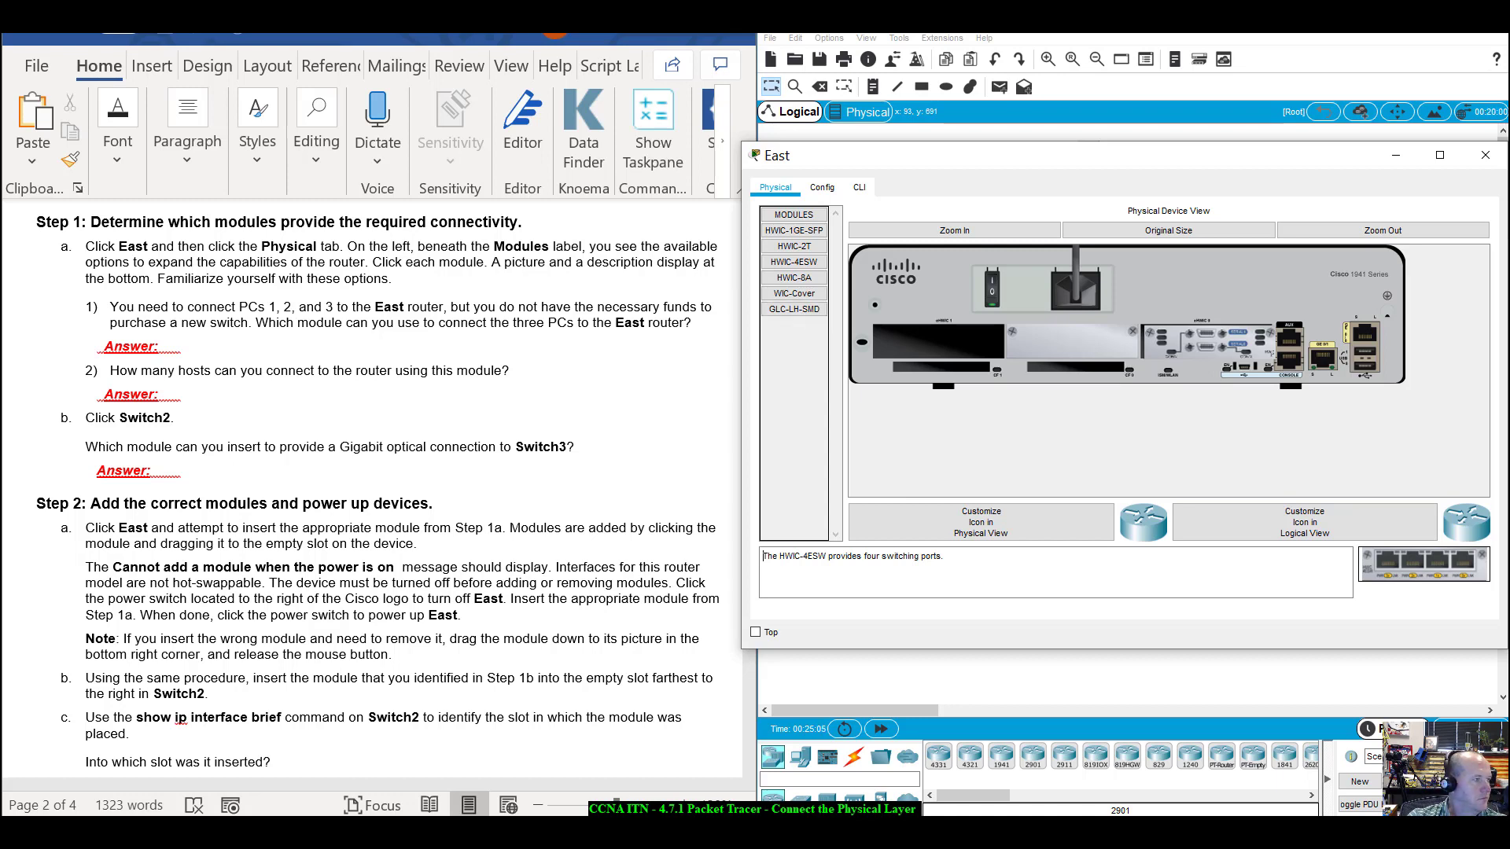
Compare the GLC-LH-SMD, WIC-Cover and HWIC-8A modules with HWIC-4ESW for connecting the three PCs to East.
left_click(808, 313)
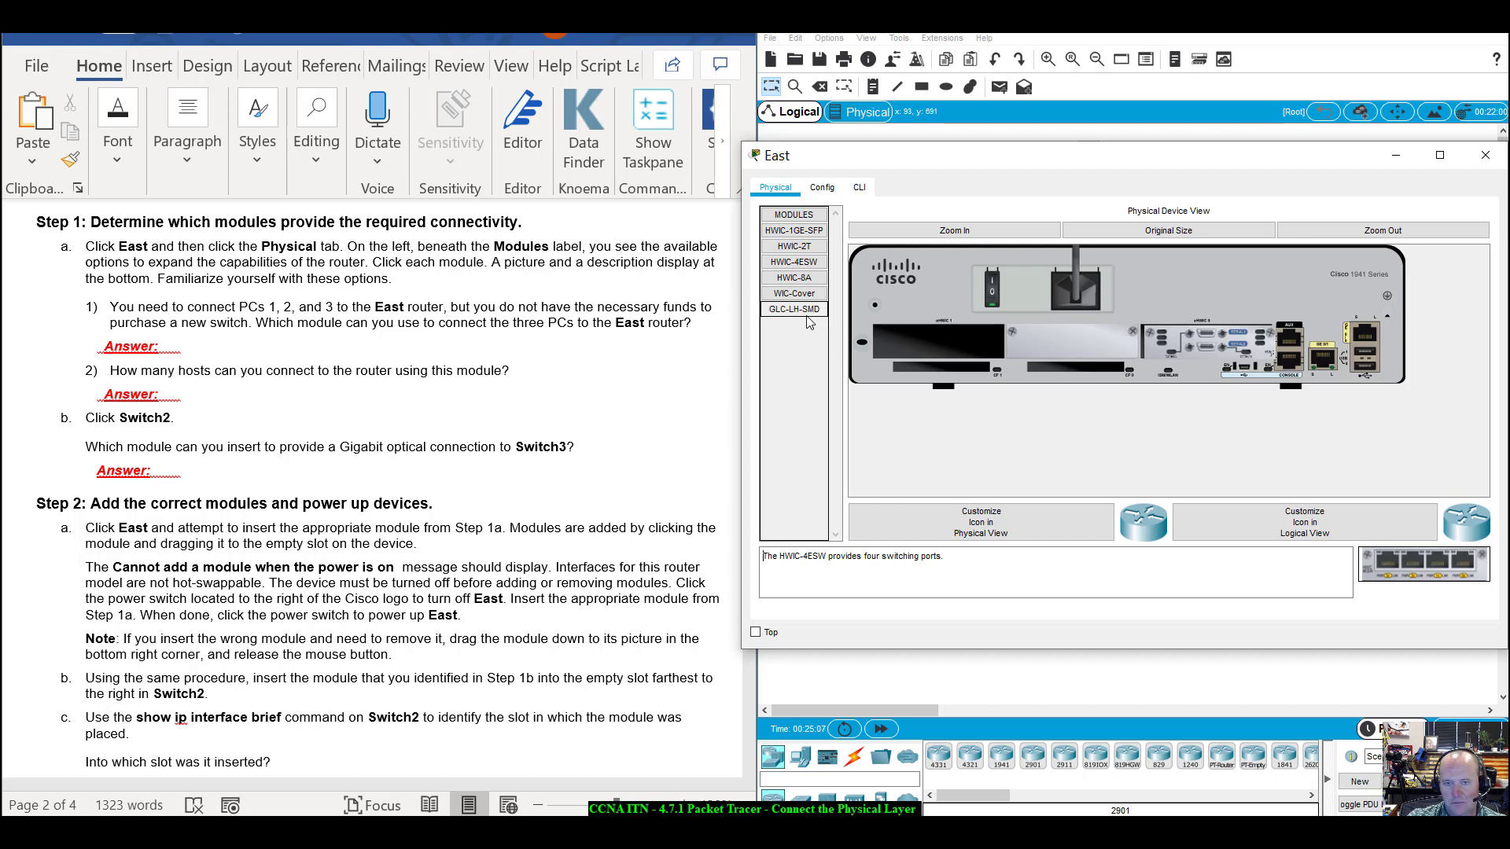
left_click(811, 299)
left_click(813, 282)
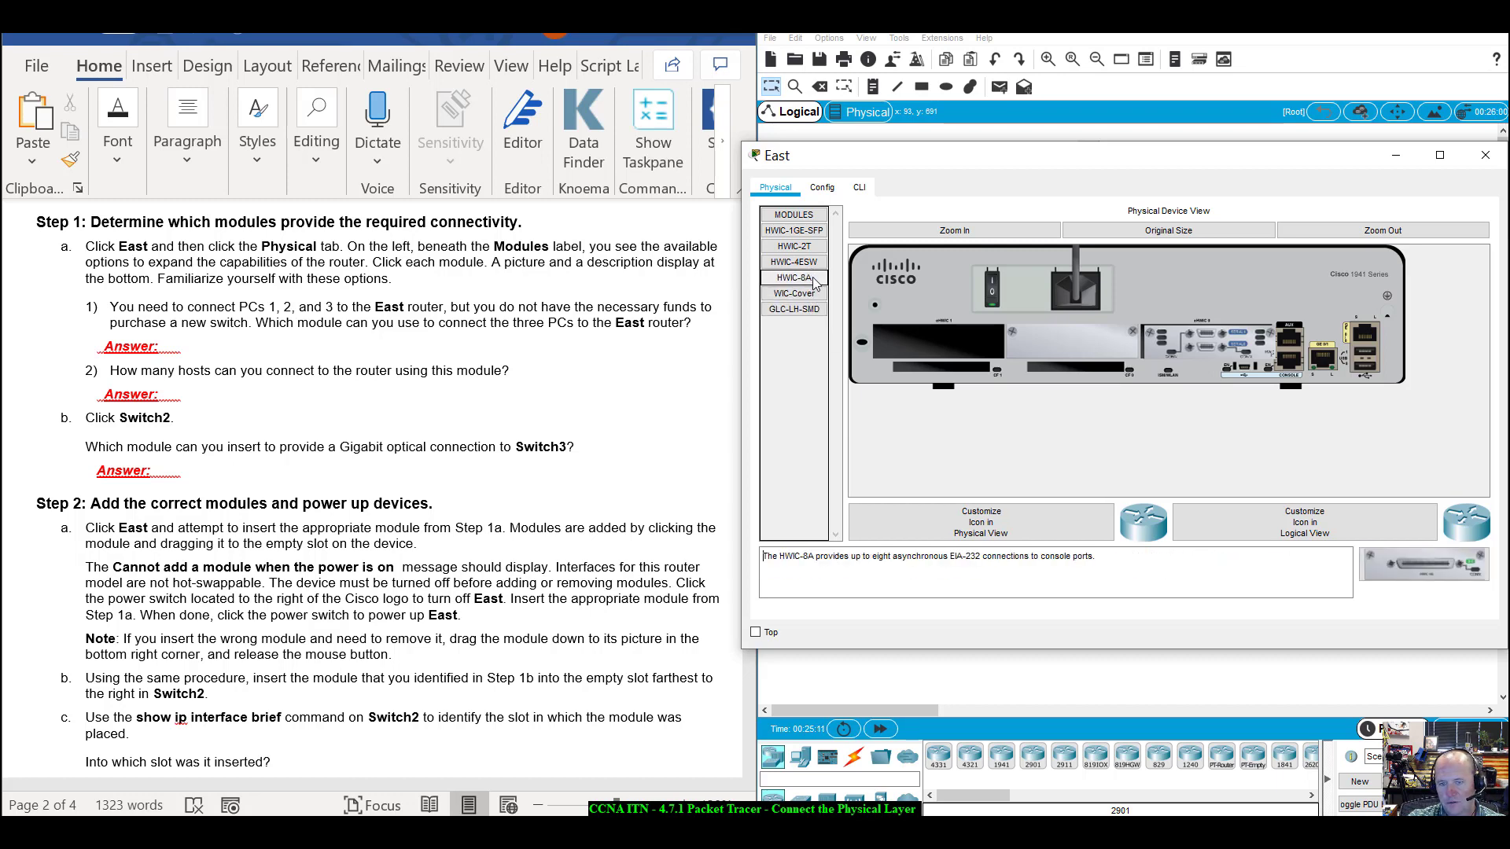
left_click(816, 265)
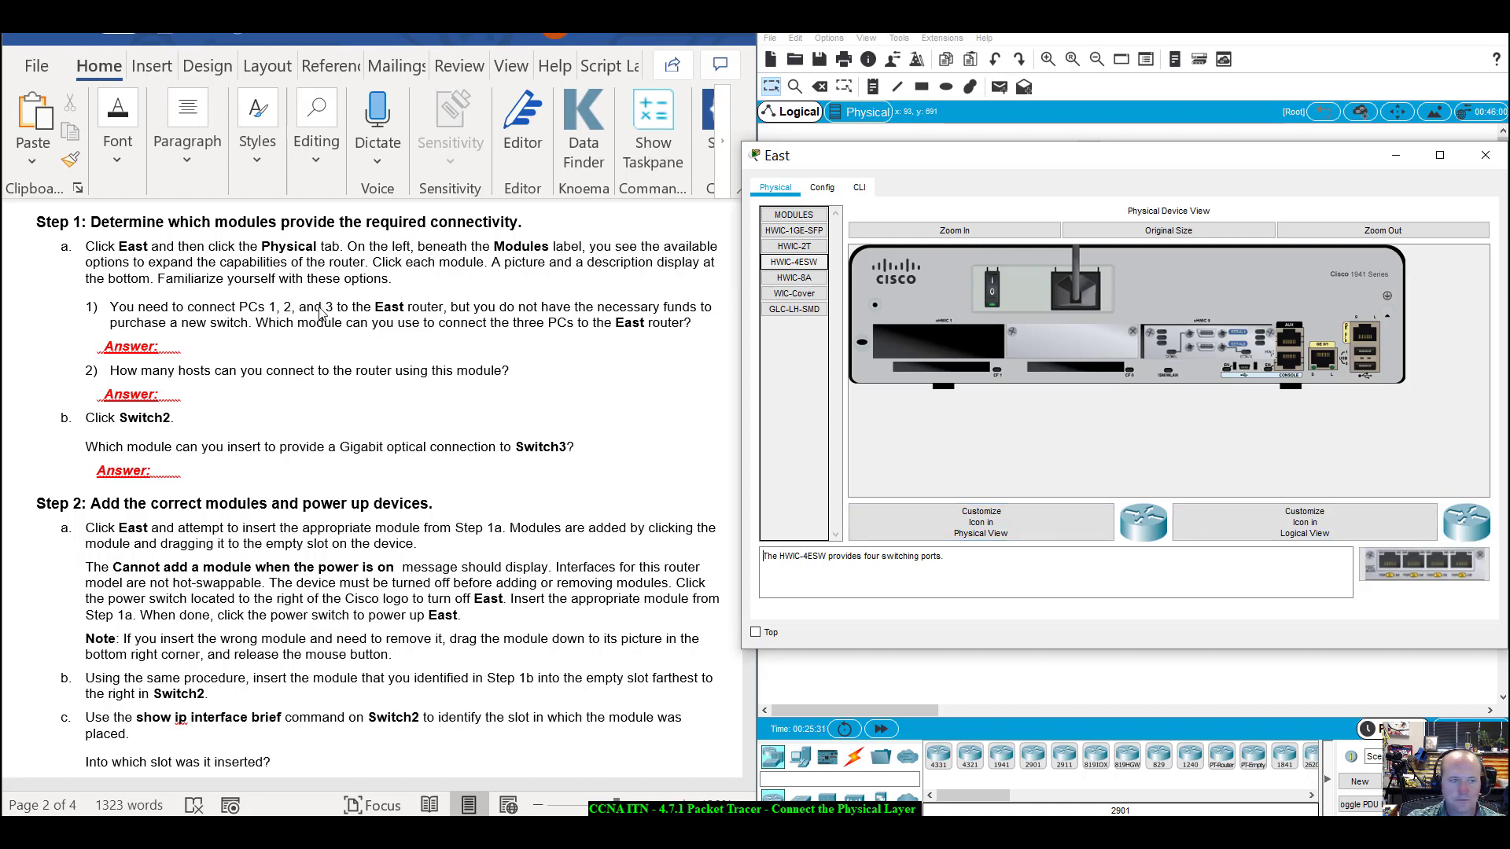
Read the document's question on Switch2's Gigabit optical module and the Step 2 instructions for adding modules and powering up devices.
scroll(289, 497, "down", 1)
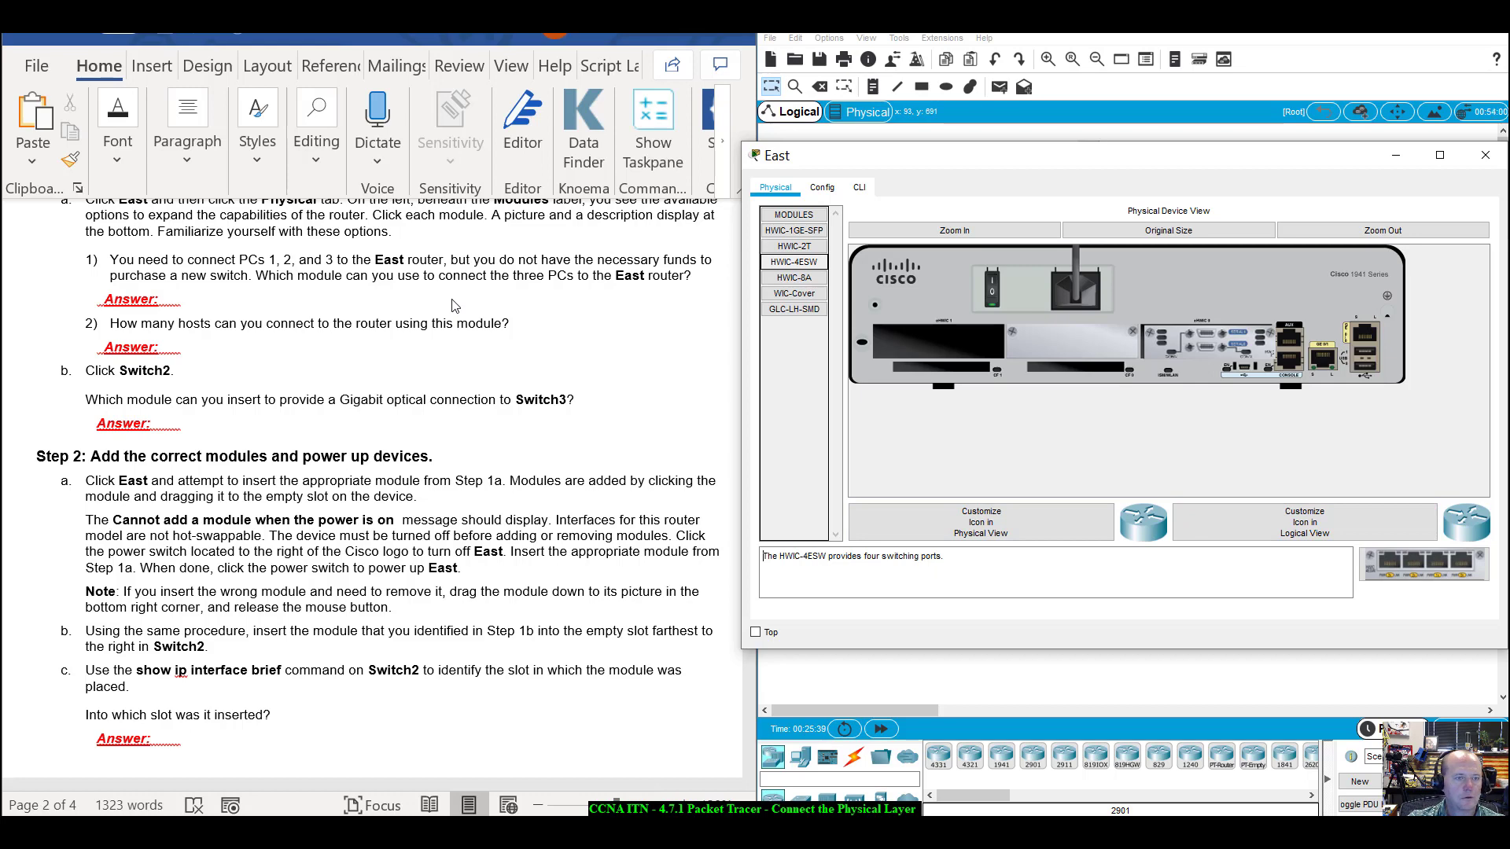
scroll(453, 305, "down", 2)
scroll(454, 306, "down", 1)
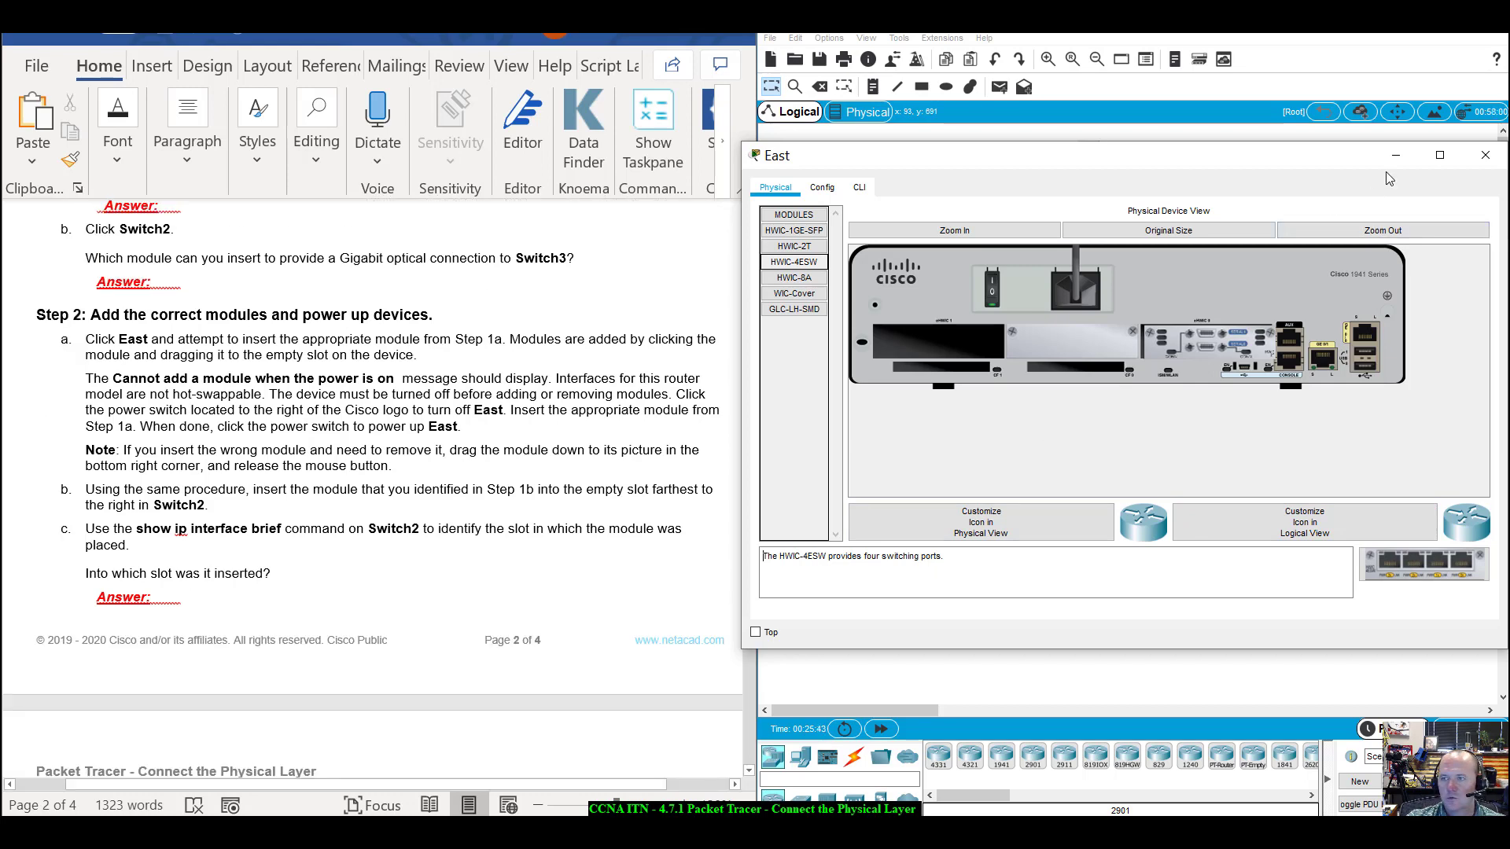
Close the East window and open Switch2's physical view in a widened window clear of the instructions document.
left_click(1486, 155)
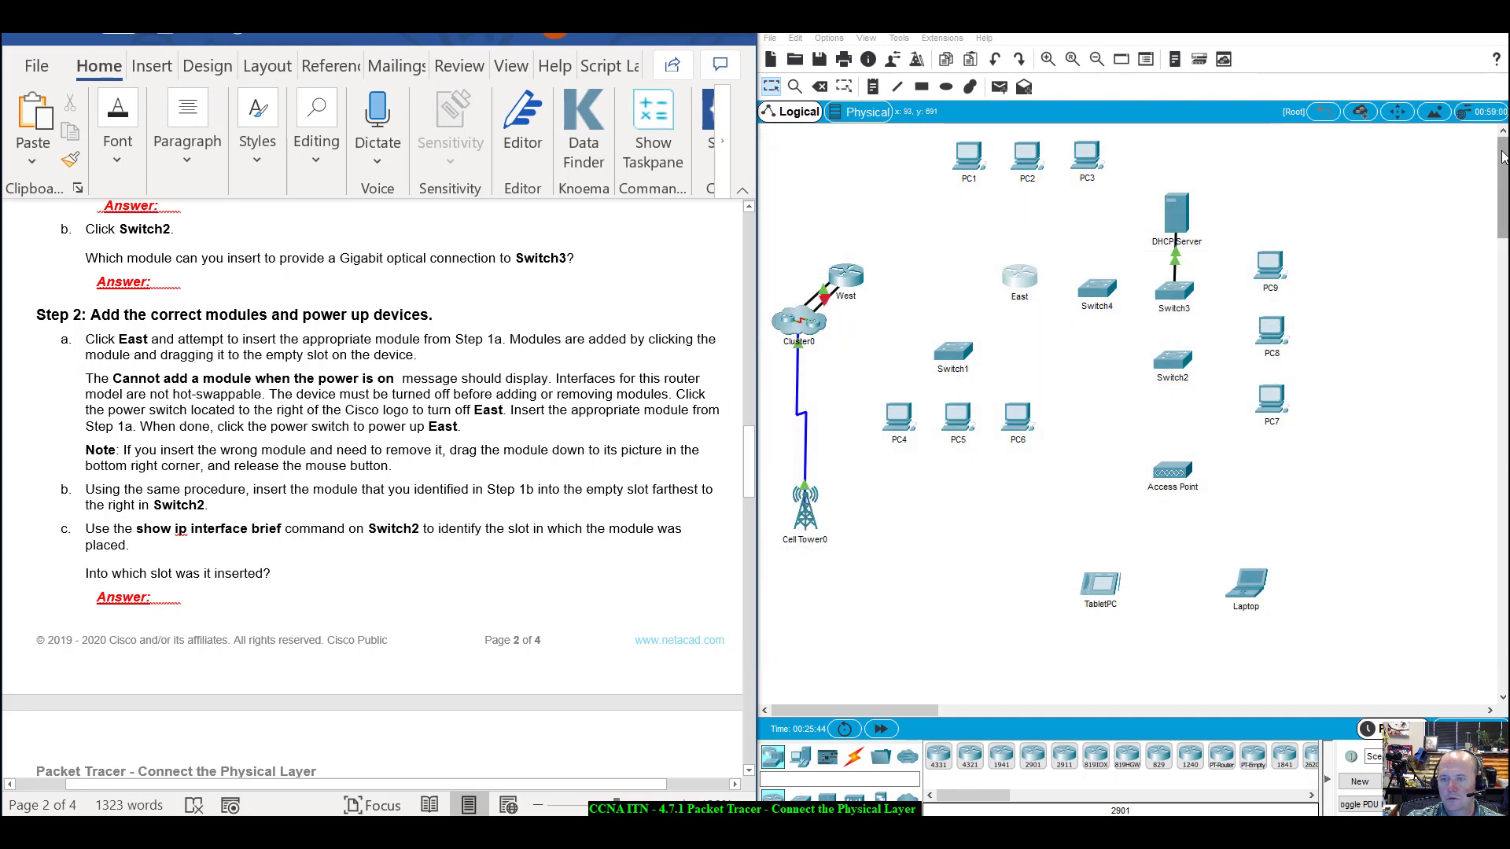
left_click(1175, 365)
left_click_drag(835, 185, 1124, 162)
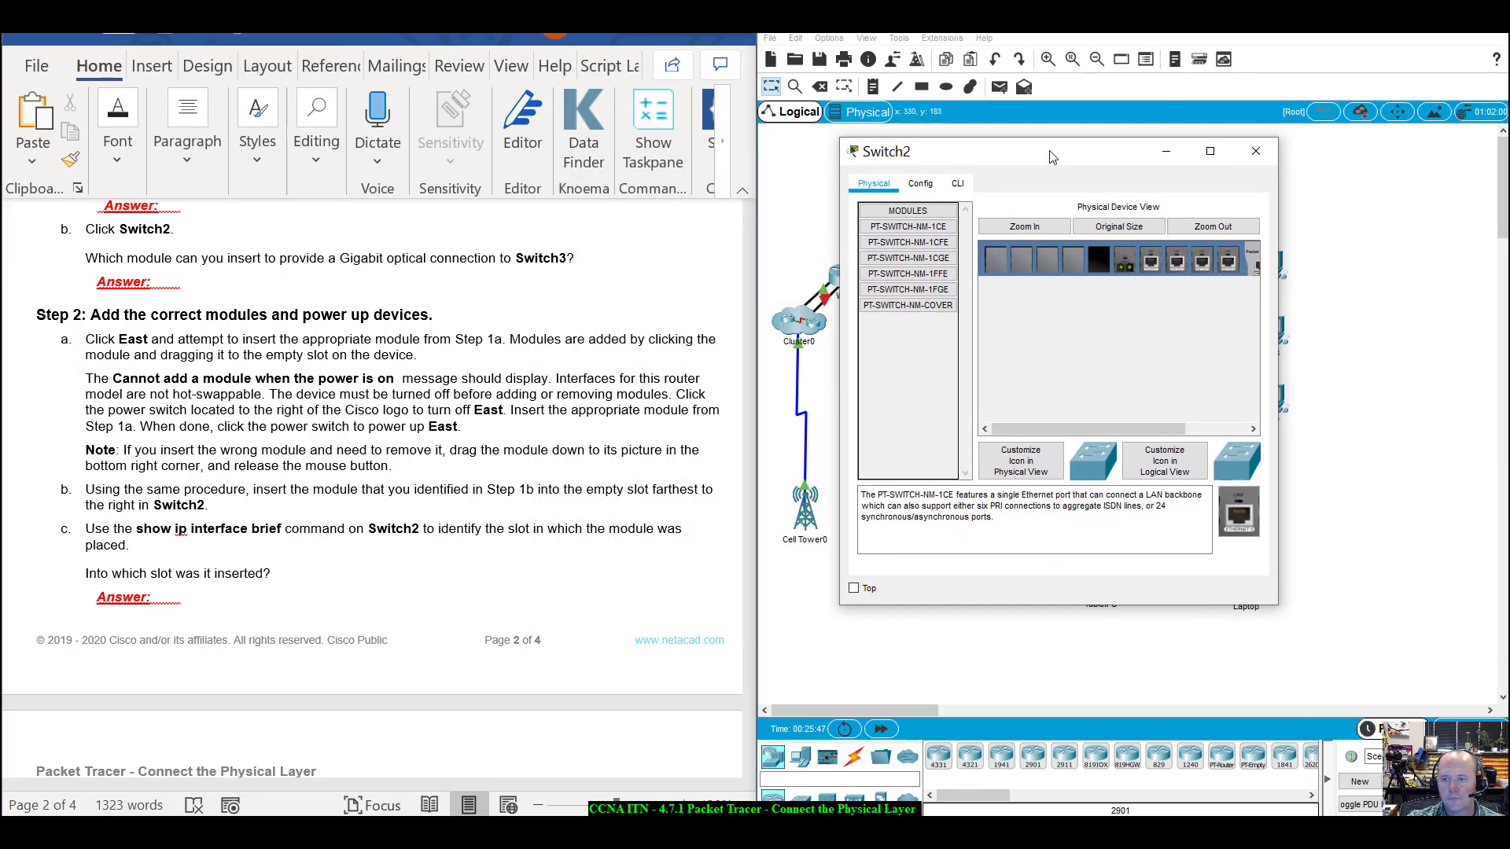
left_click_drag(1276, 605, 1430, 606)
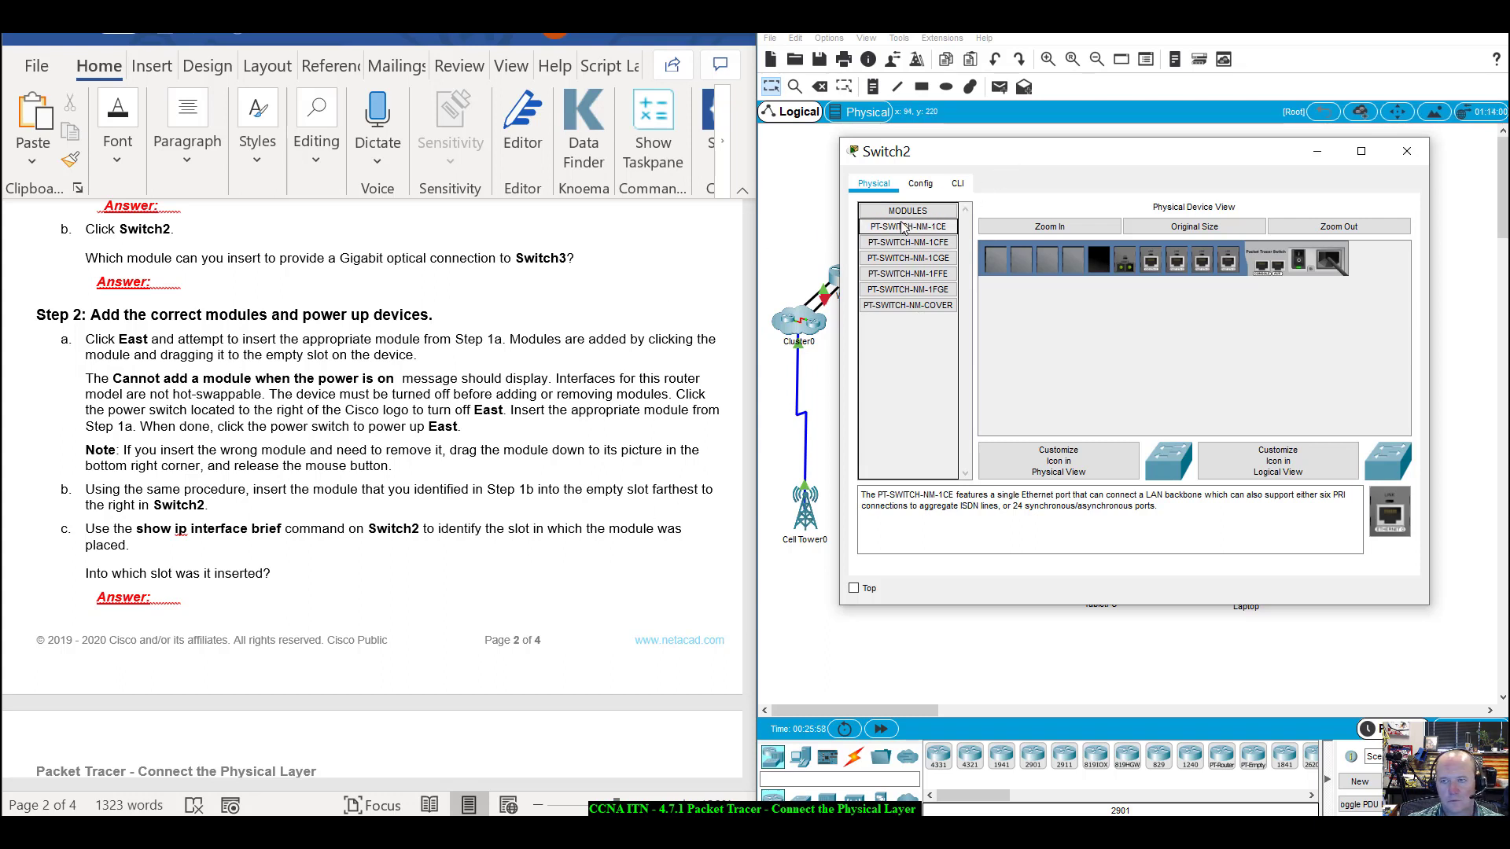
Look through the descriptions and pictures of Switch2's available modules, from PT-SWITCH-NM-1CFE down to PT-SWITCH-NM-COVER.
left_click(924, 243)
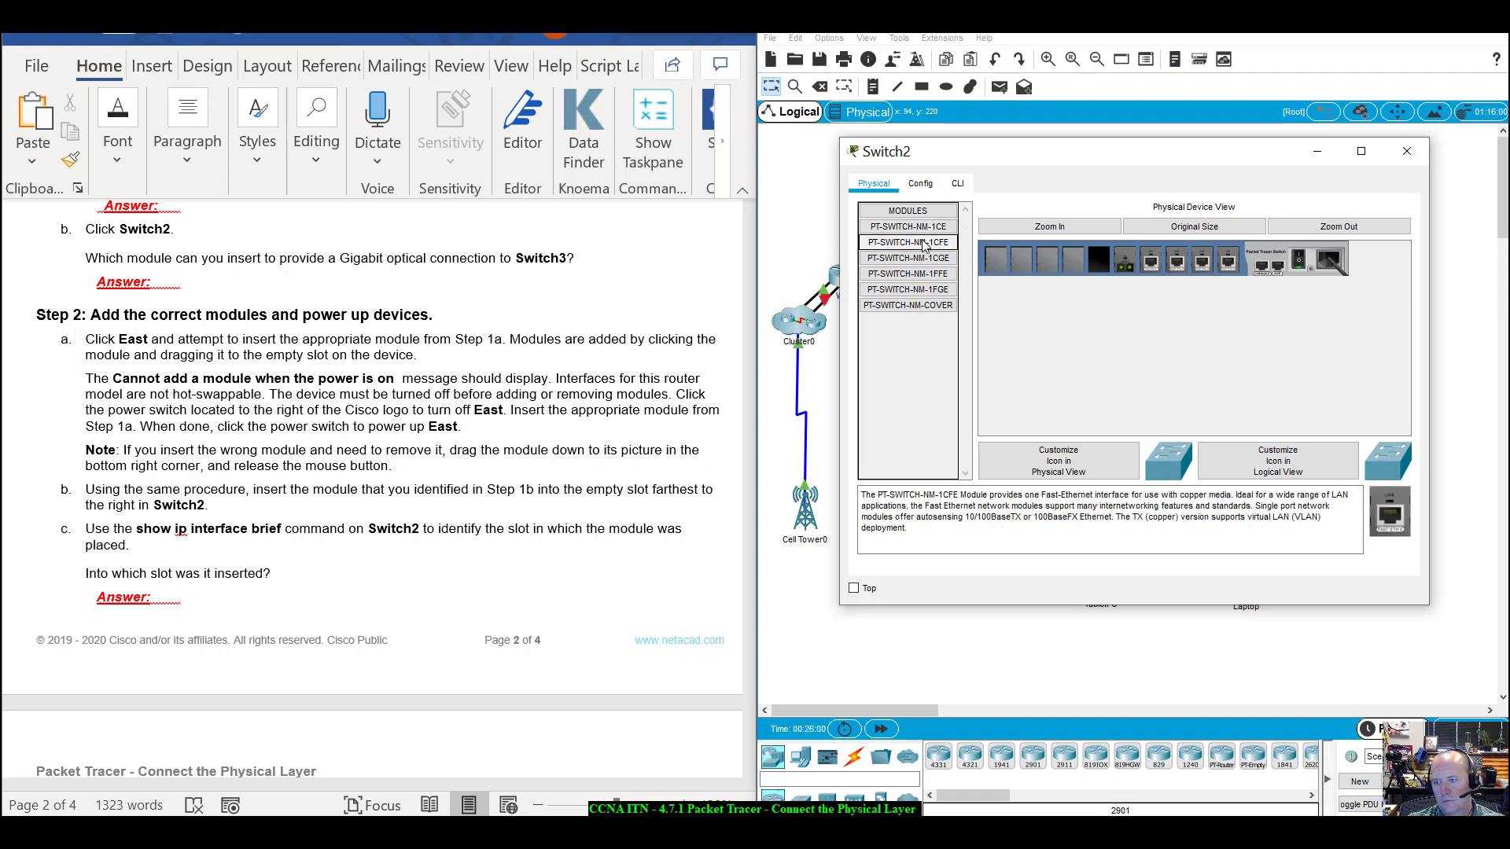
left_click(928, 260)
left_click(928, 274)
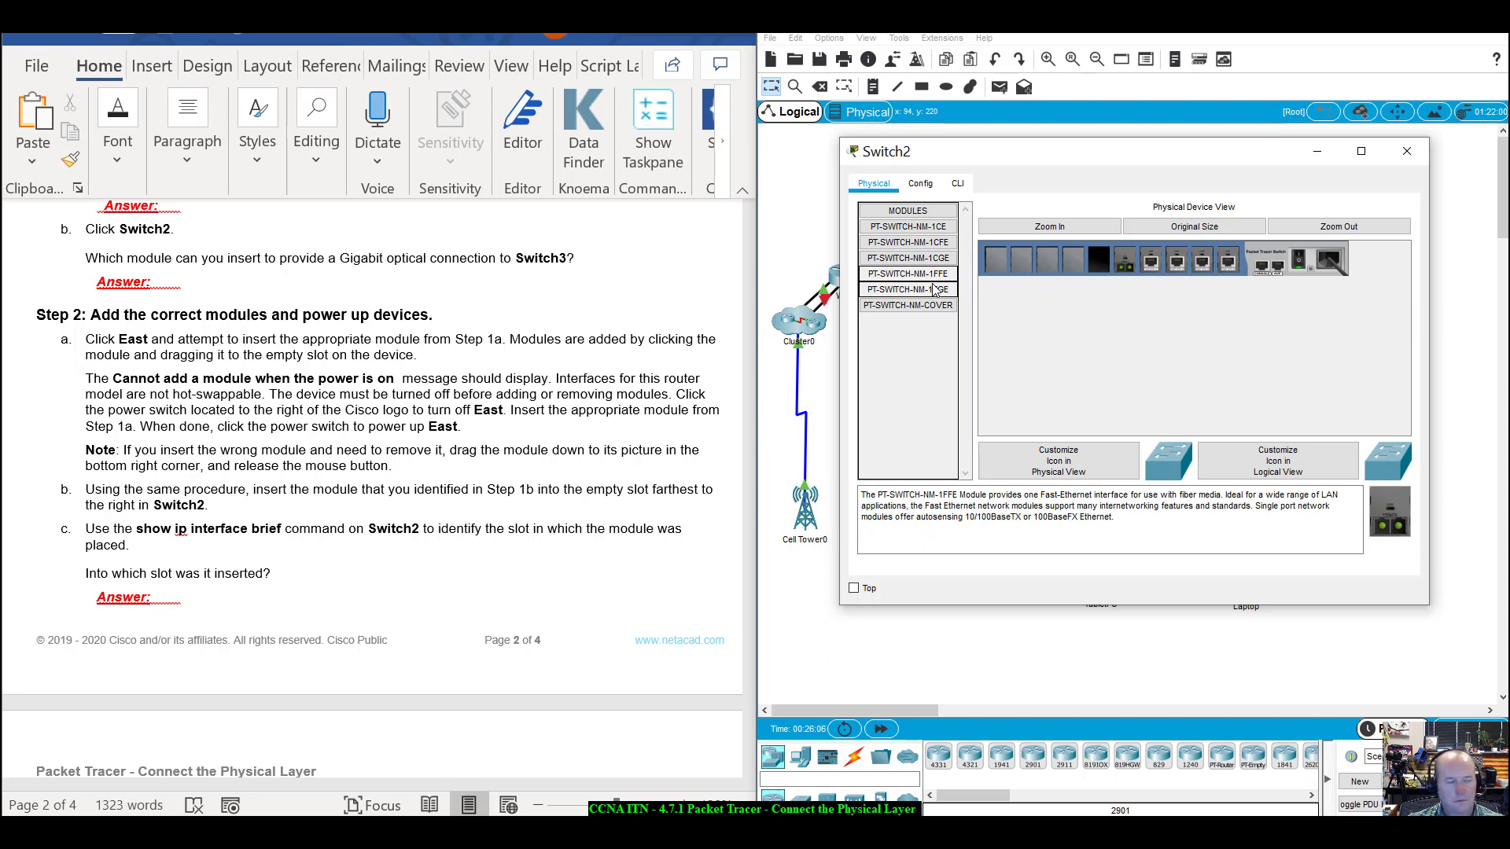
left_click(933, 290)
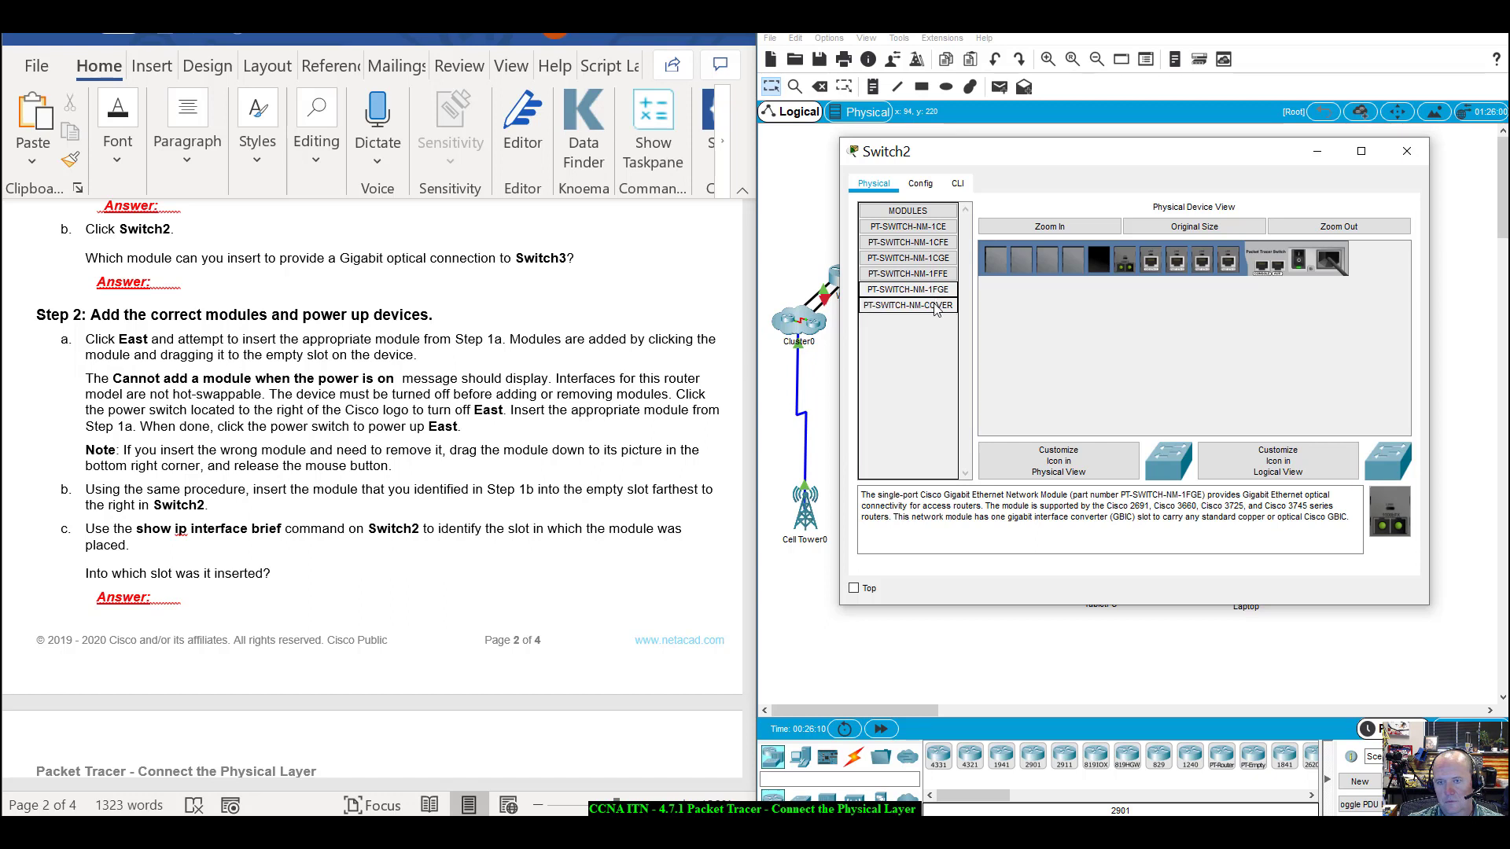
left_click(933, 305)
left_click(931, 295)
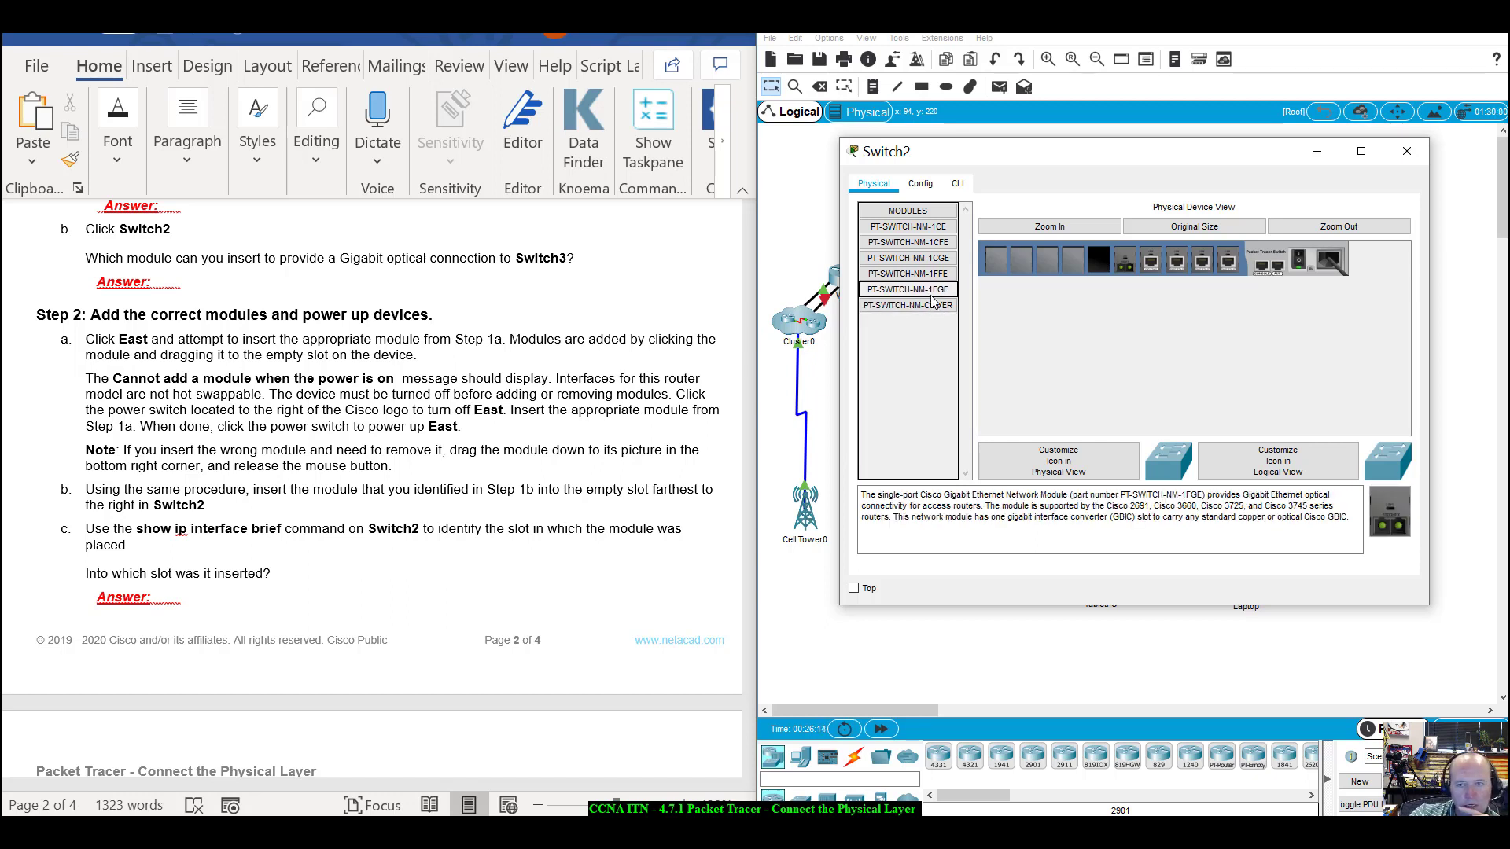
Compare the PT-SWITCH-NM-1FFE and PT-SWITCH-NM-1FGE descriptions for a Gigabit optical connection, read the Step 2 instructions, and close Switch2.
left_click(933, 275)
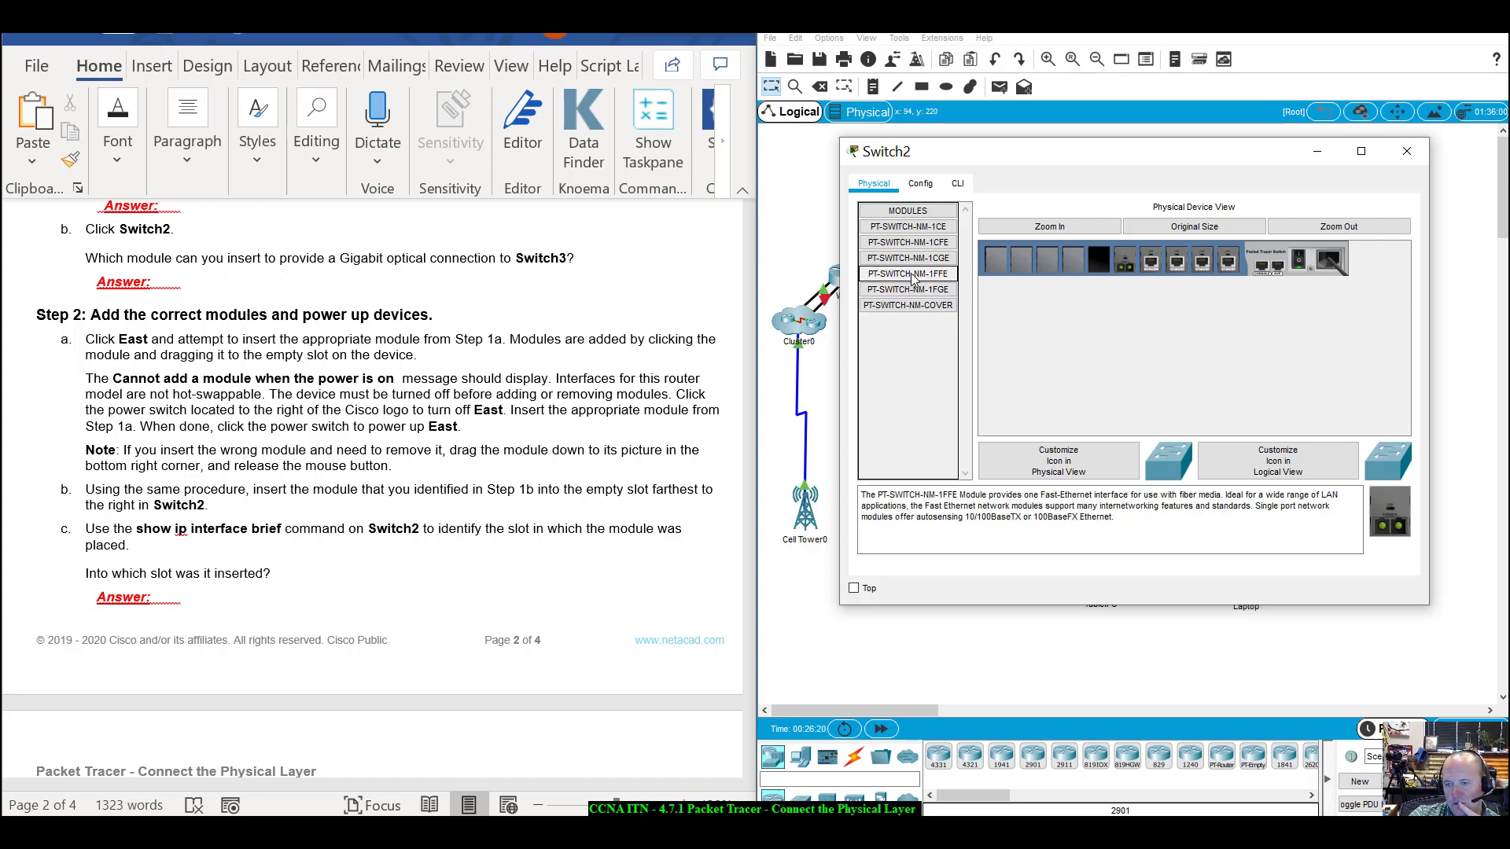
left_click_drag(1038, 495, 1158, 491)
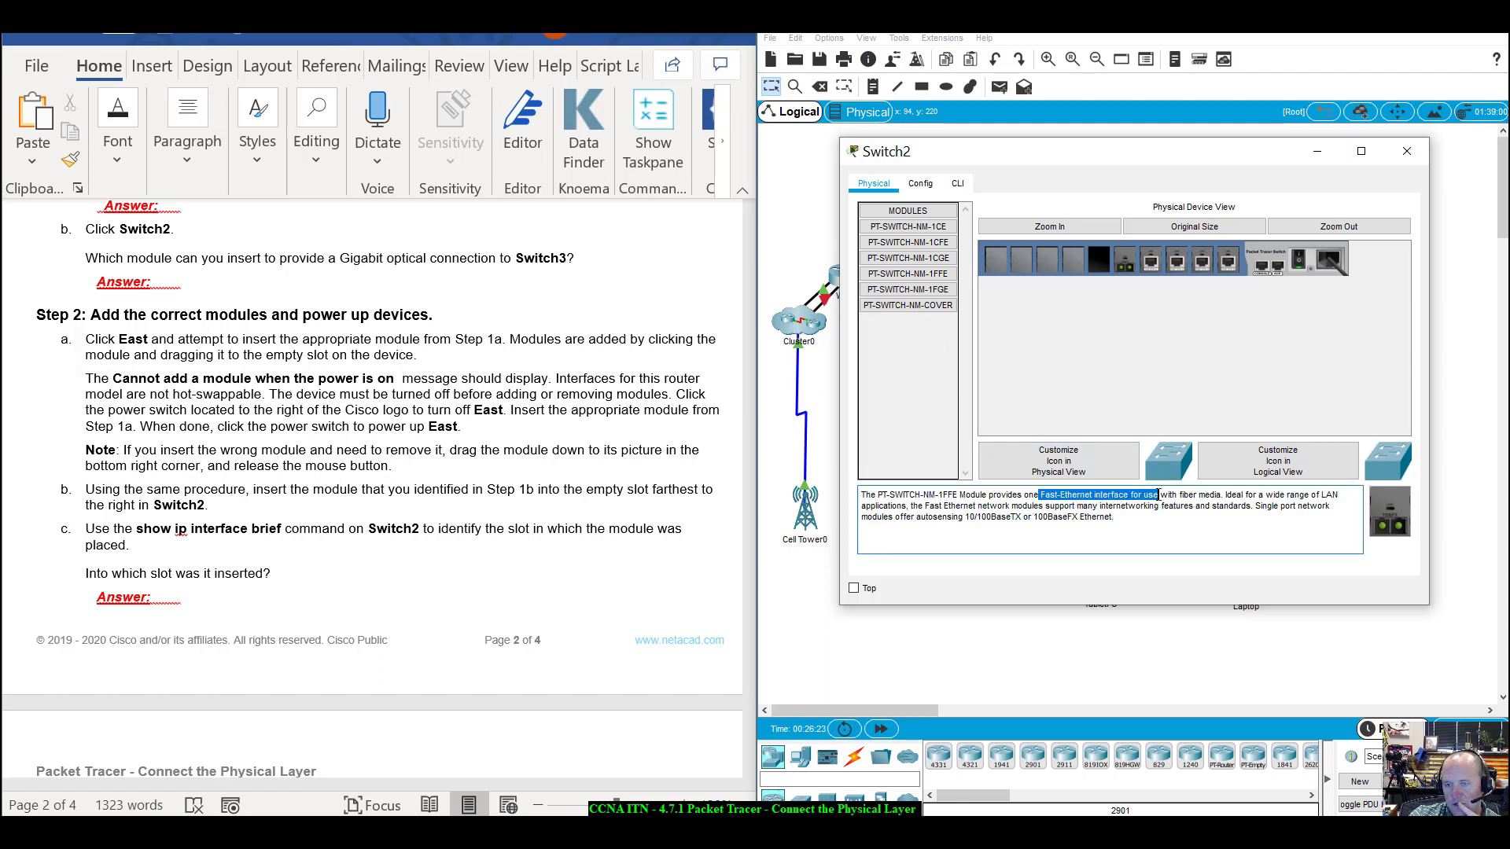
left_click(906, 289)
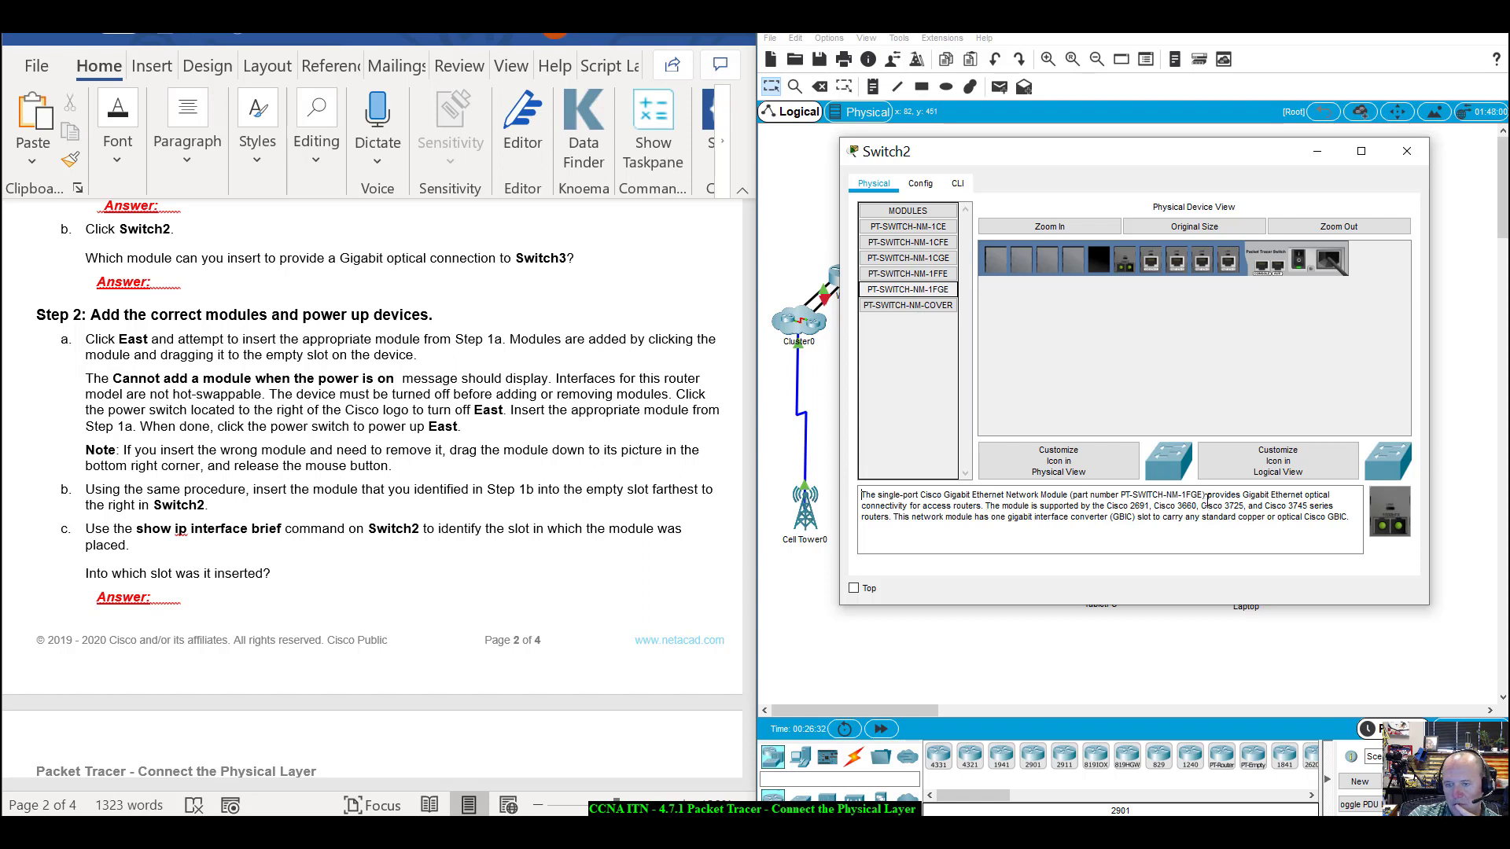
left_click_drag(1204, 496, 978, 509)
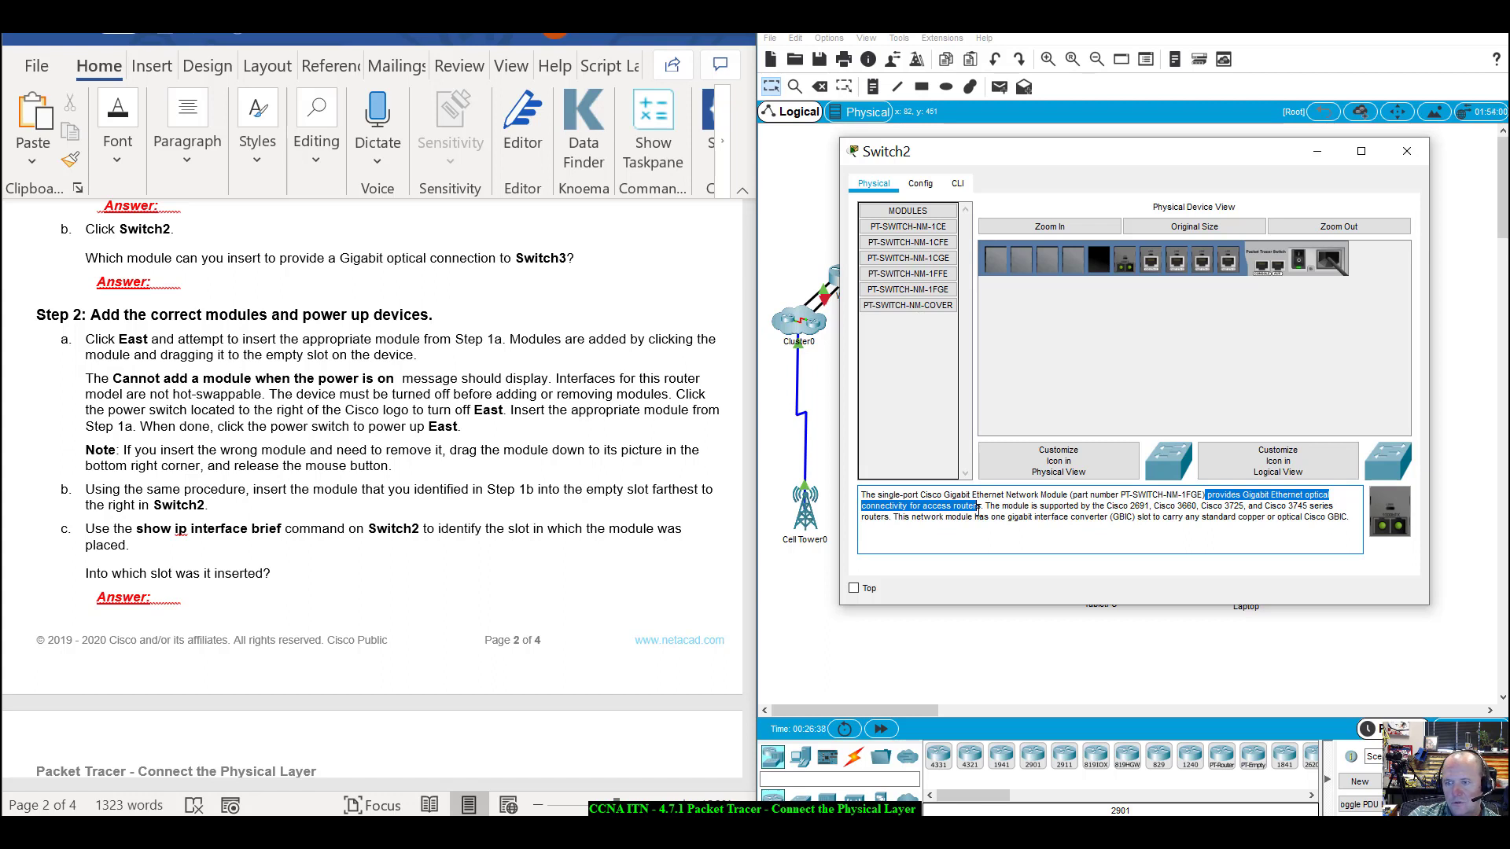
left_click(922, 291)
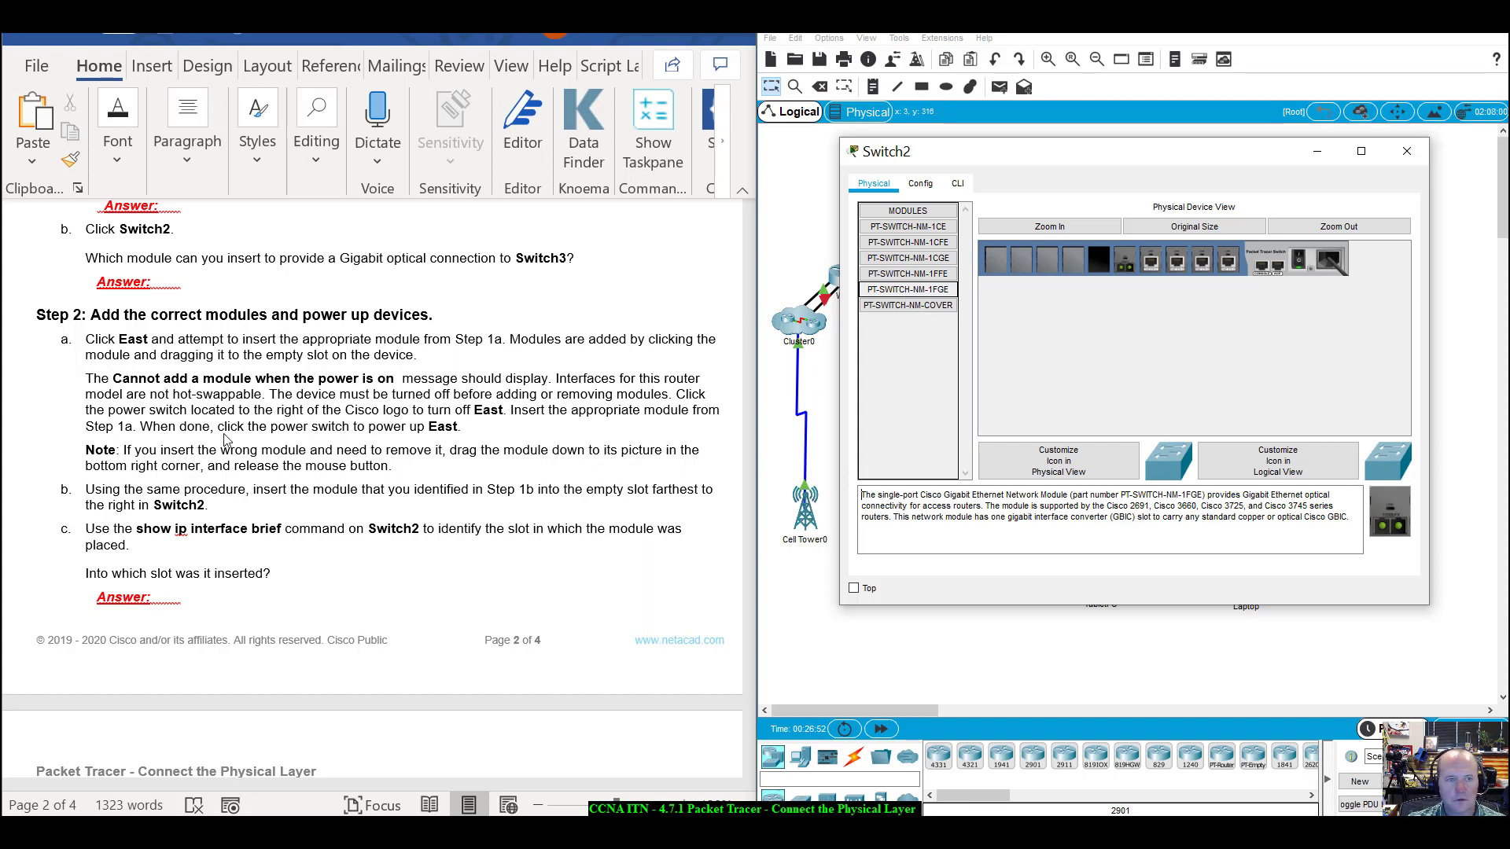
scroll(224, 441, "down", 3)
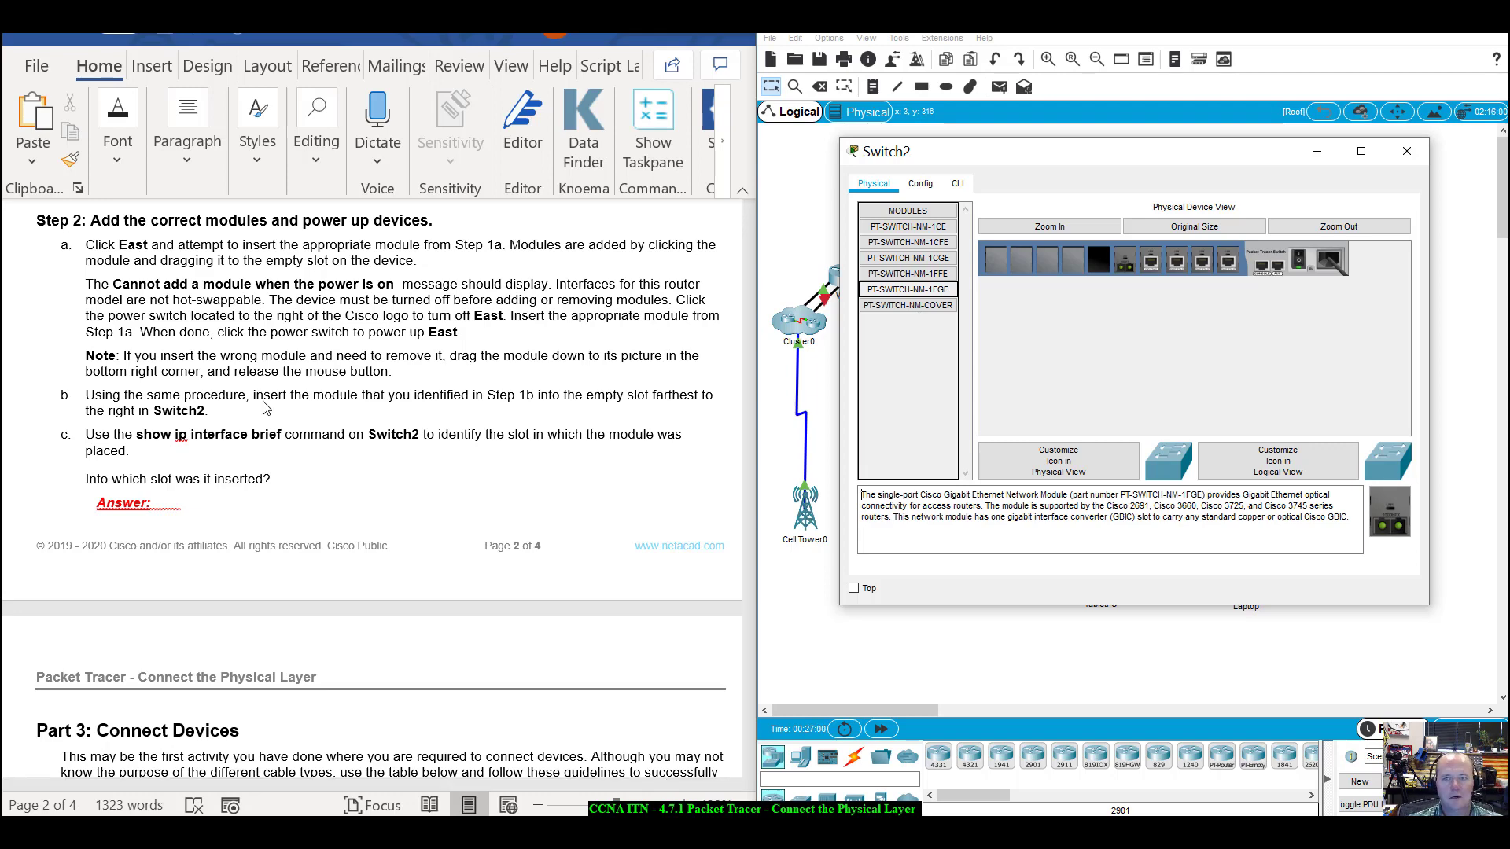
left_click(1407, 151)
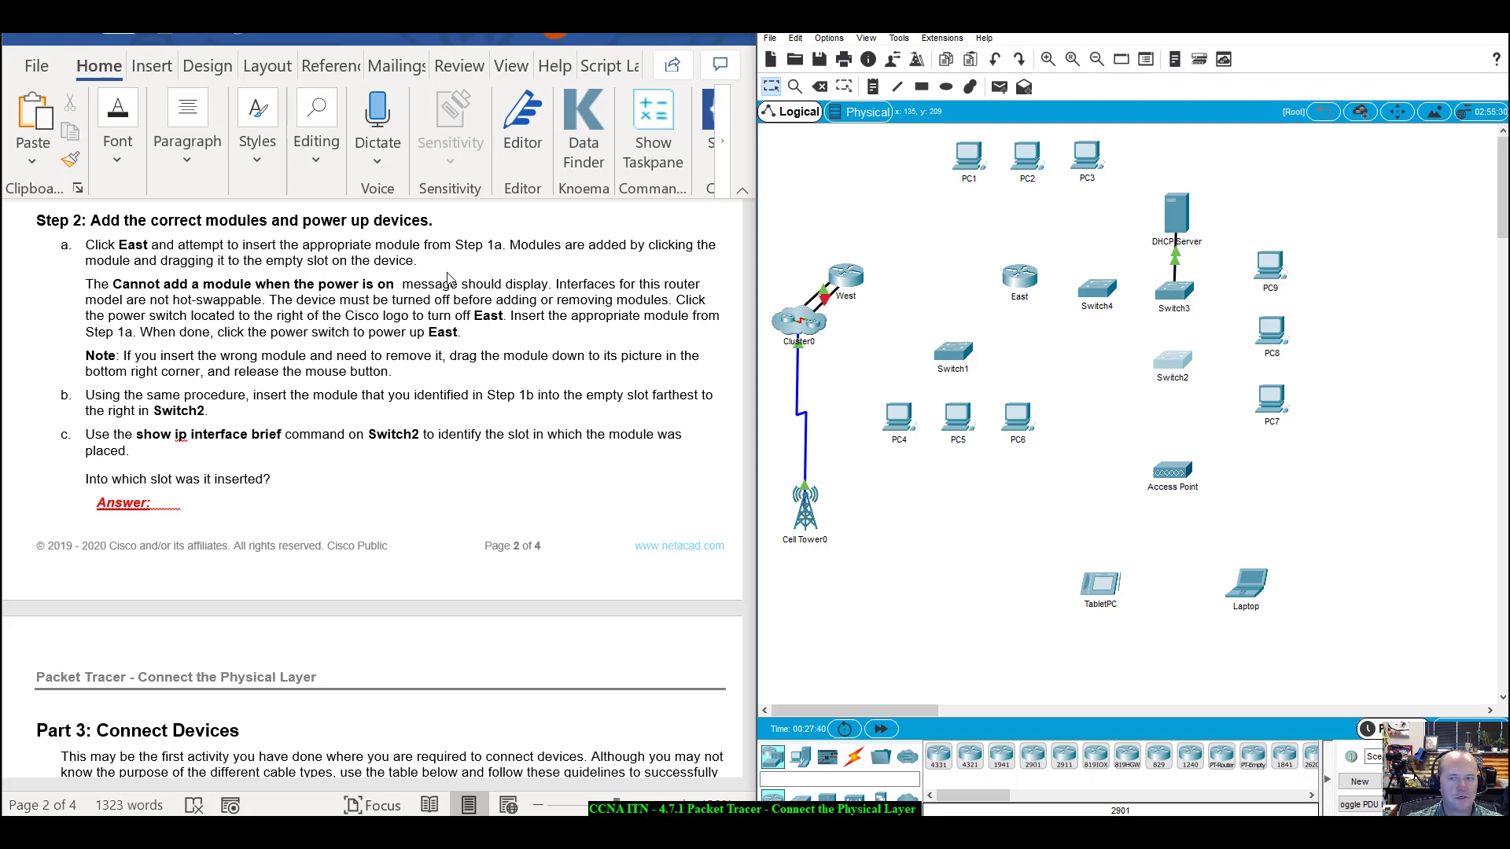
Reopen the East router and set up a larger, zoomed-in view of its chassis beside the instructions.
left_click(1021, 279)
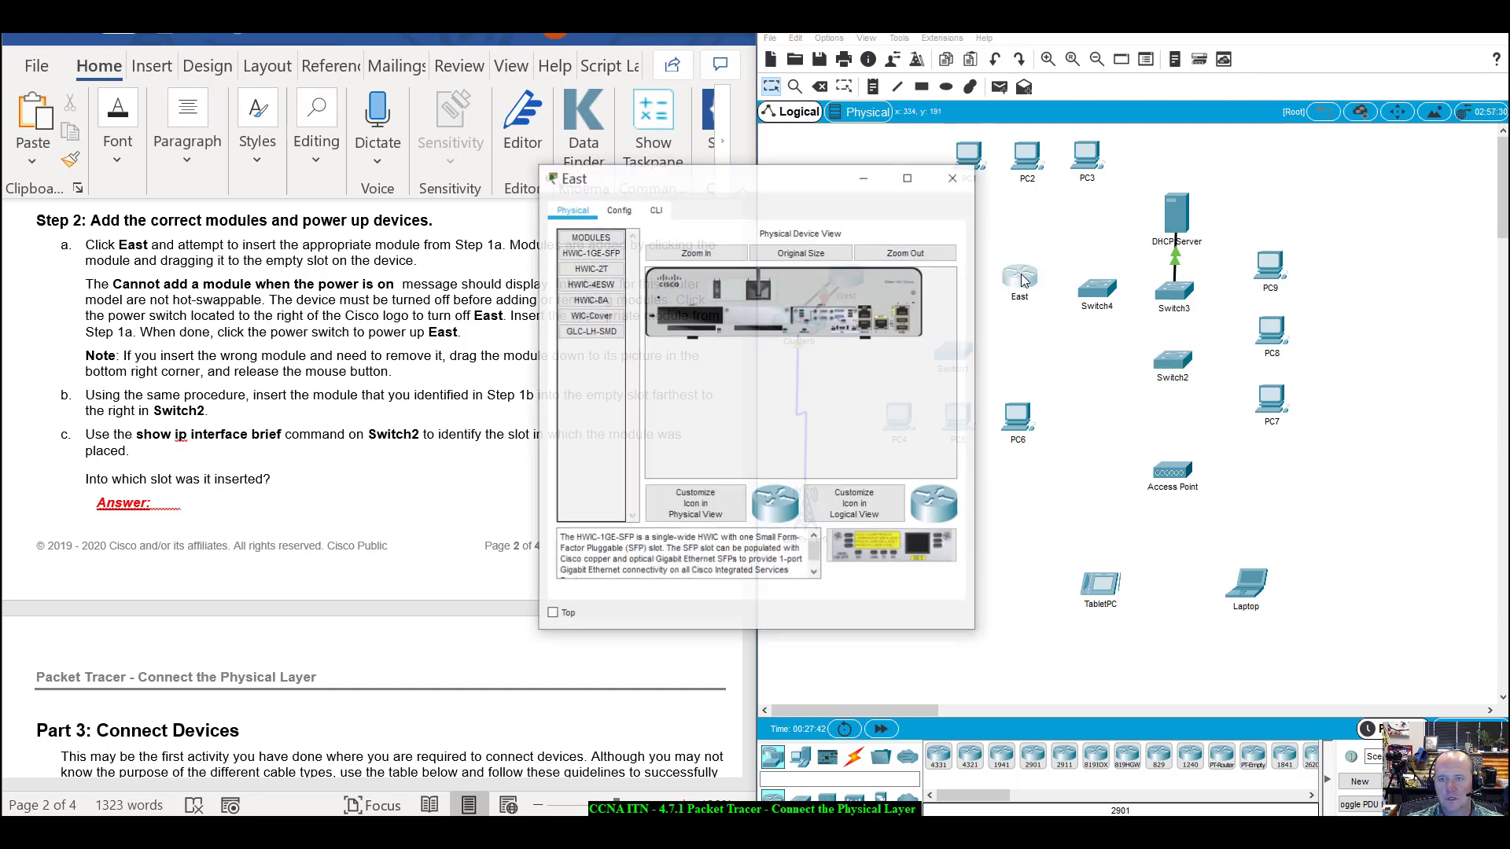
left_click_drag(784, 178, 1109, 170)
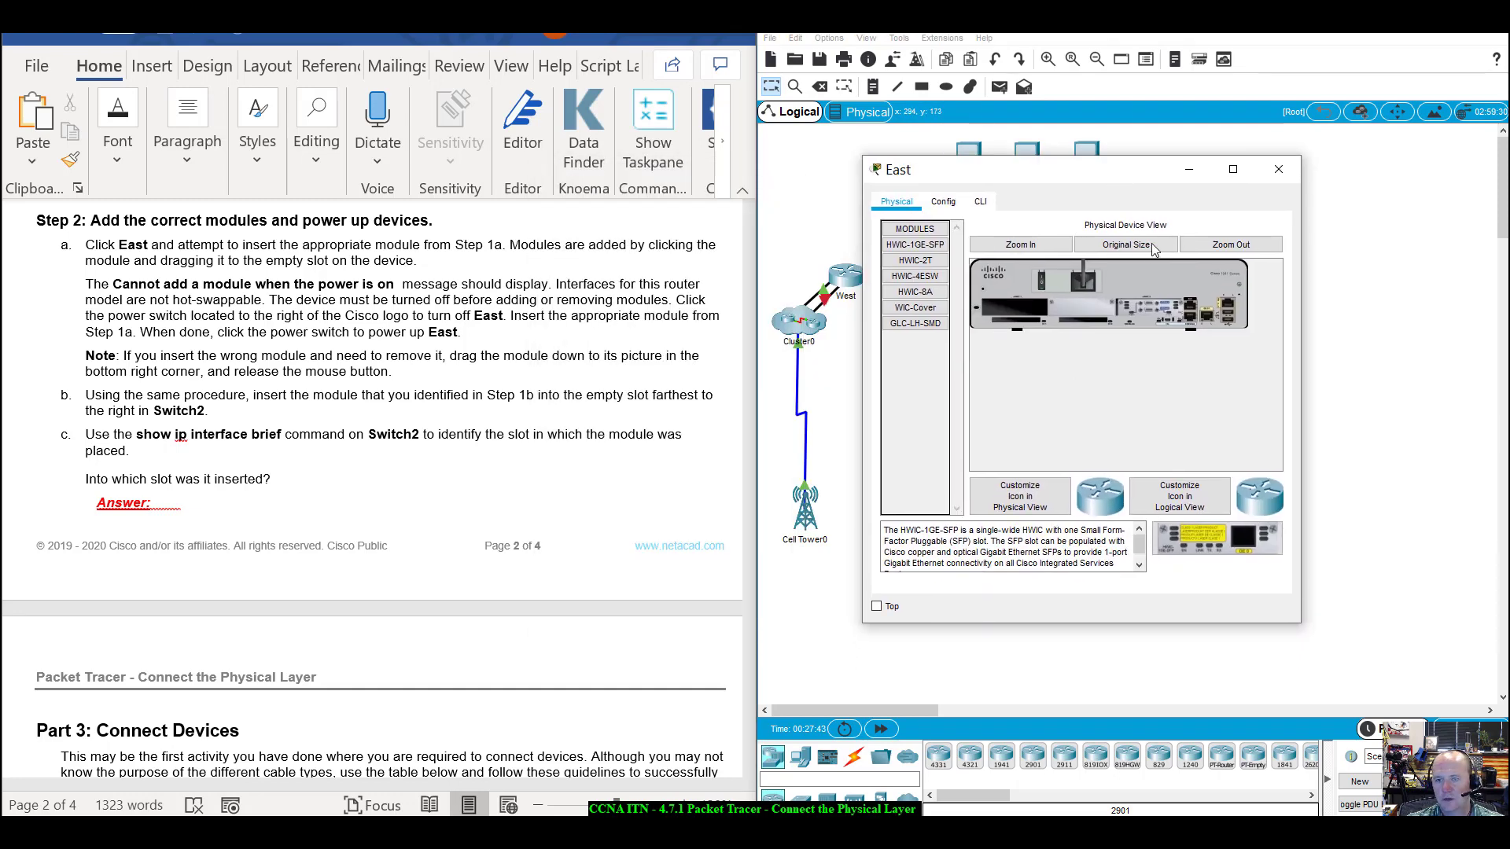
left_click(1020, 244)
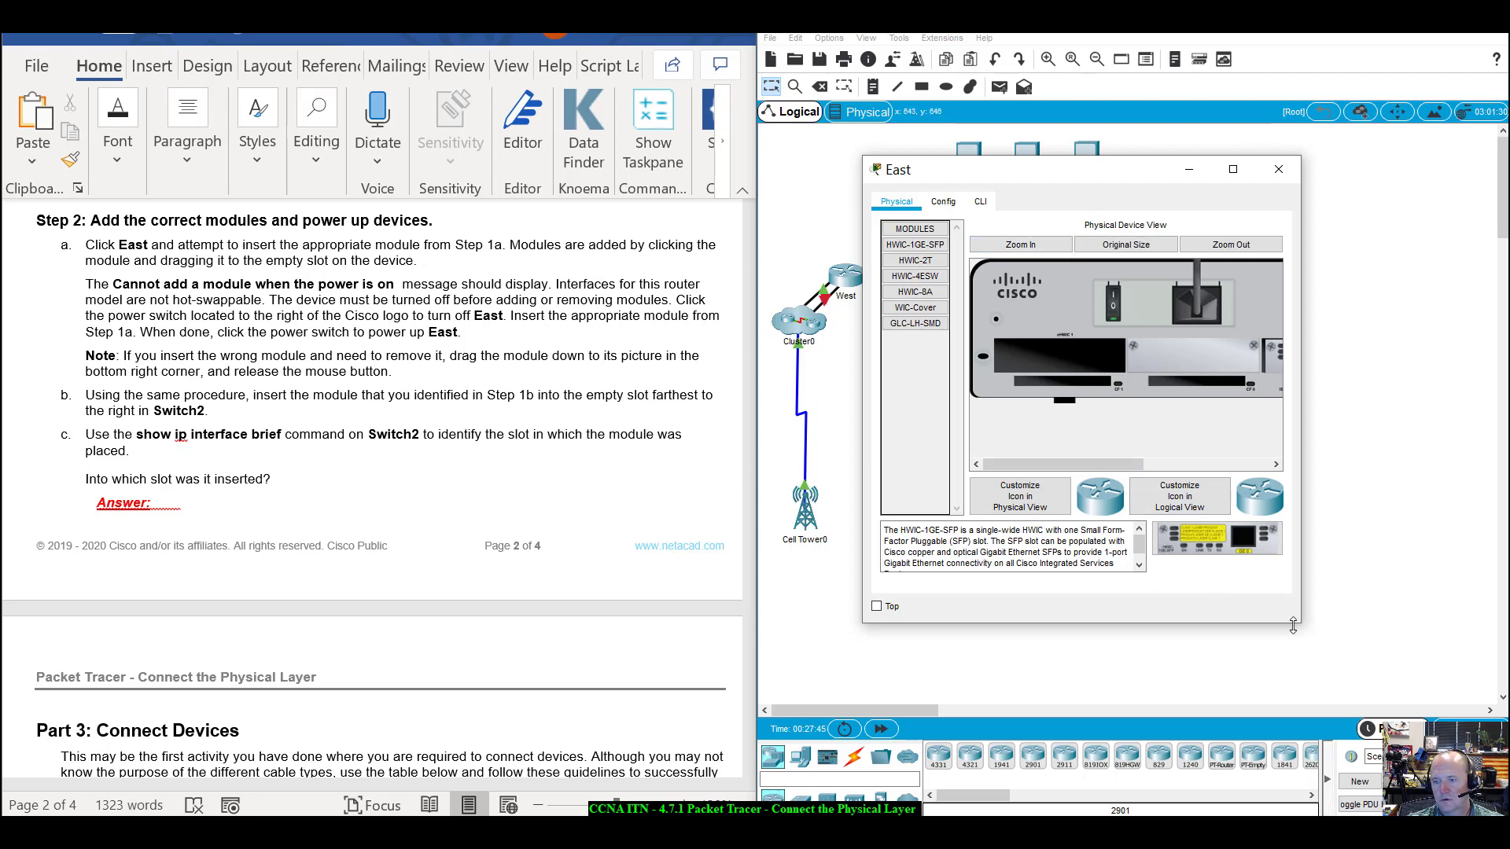
left_click_drag(1301, 622, 1509, 609)
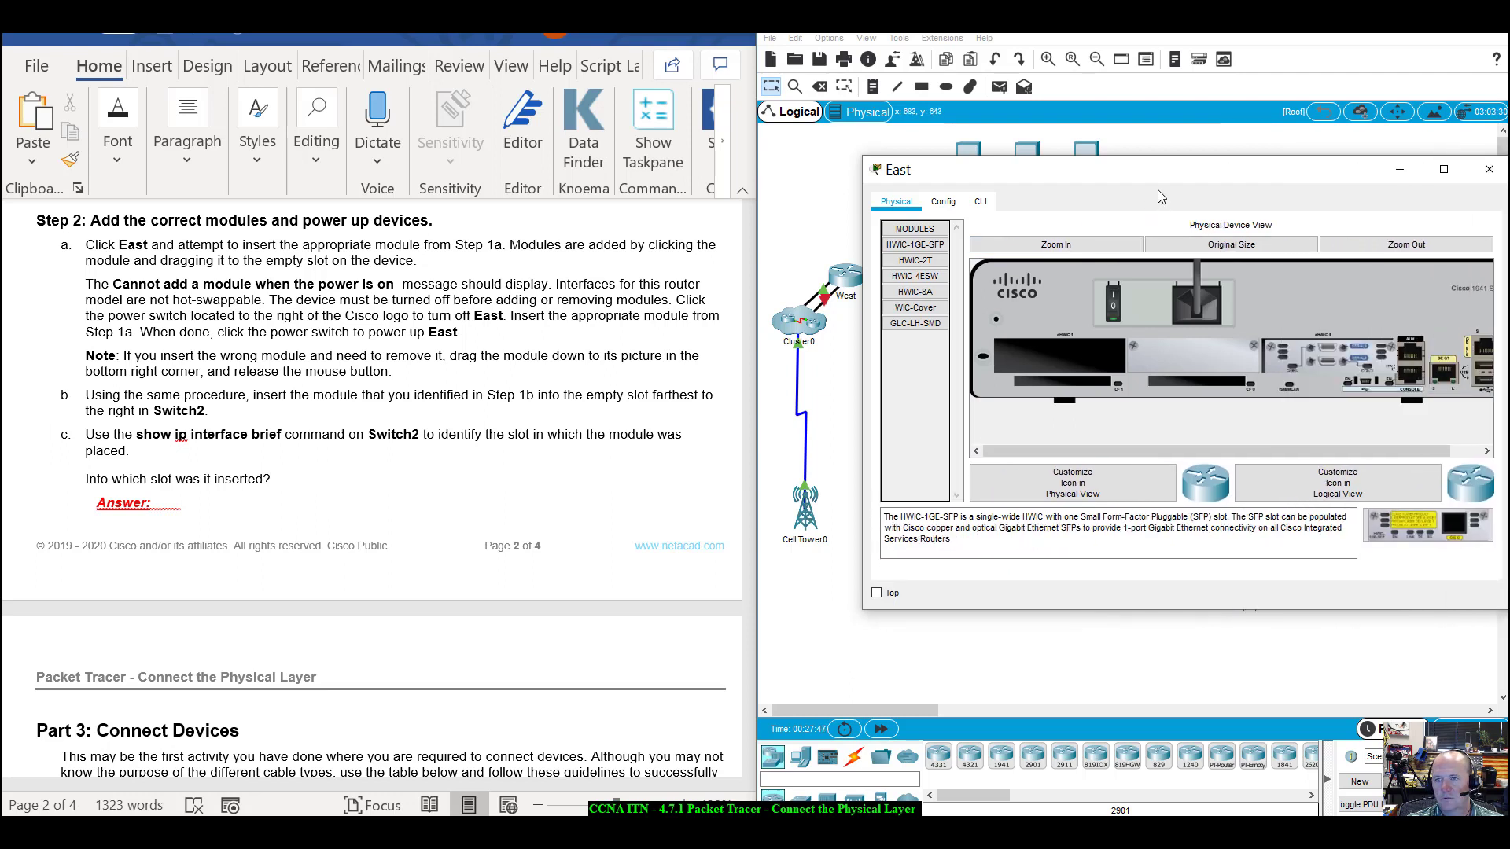
left_click_drag(1146, 169, 1085, 148)
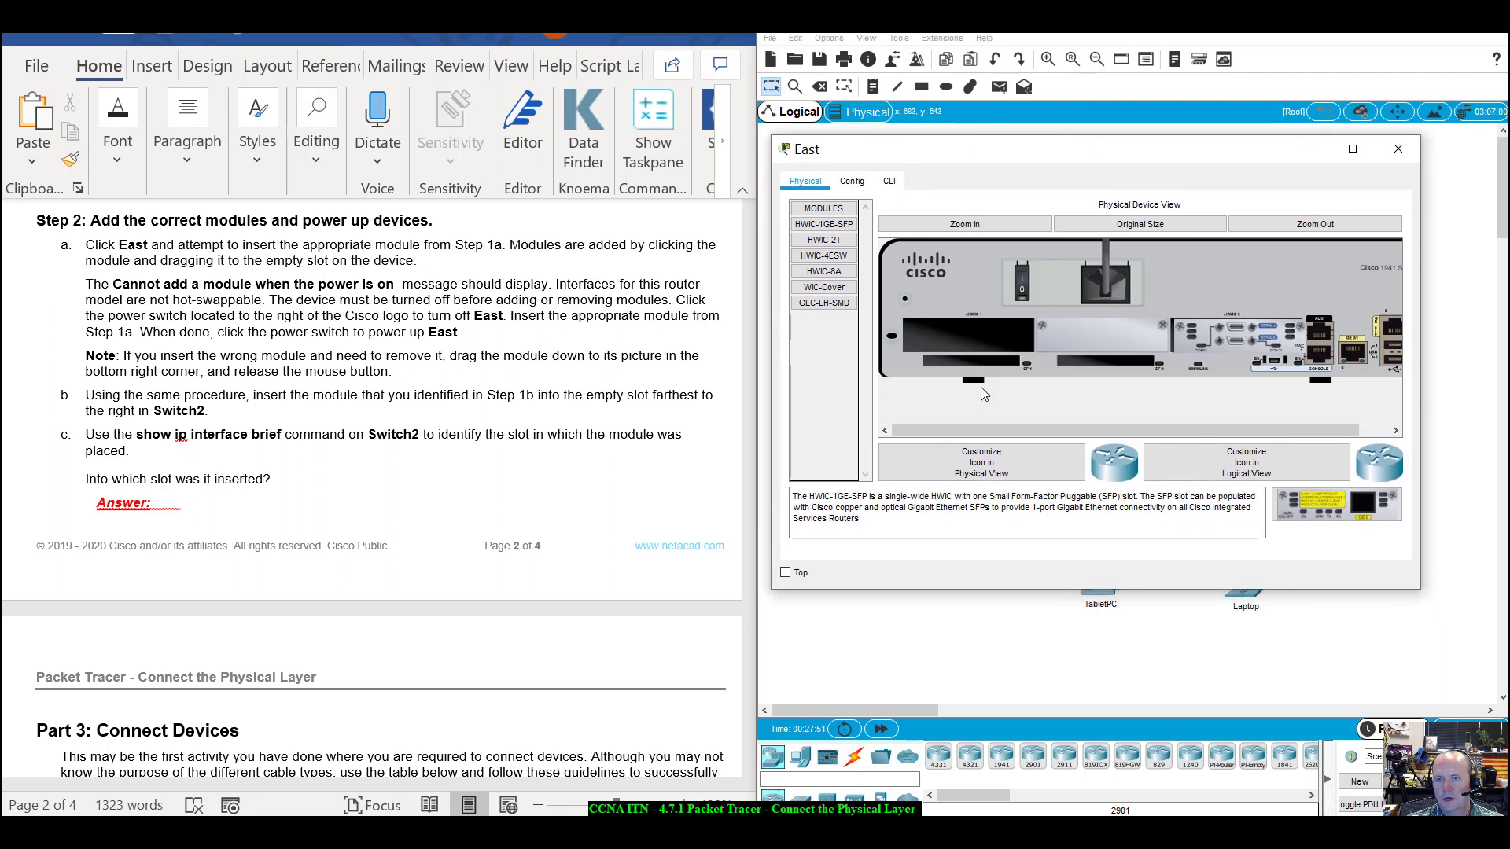
Power off the East router and insert the HWIC-4ESW module into its empty expansion slot.
left_click(1021, 285)
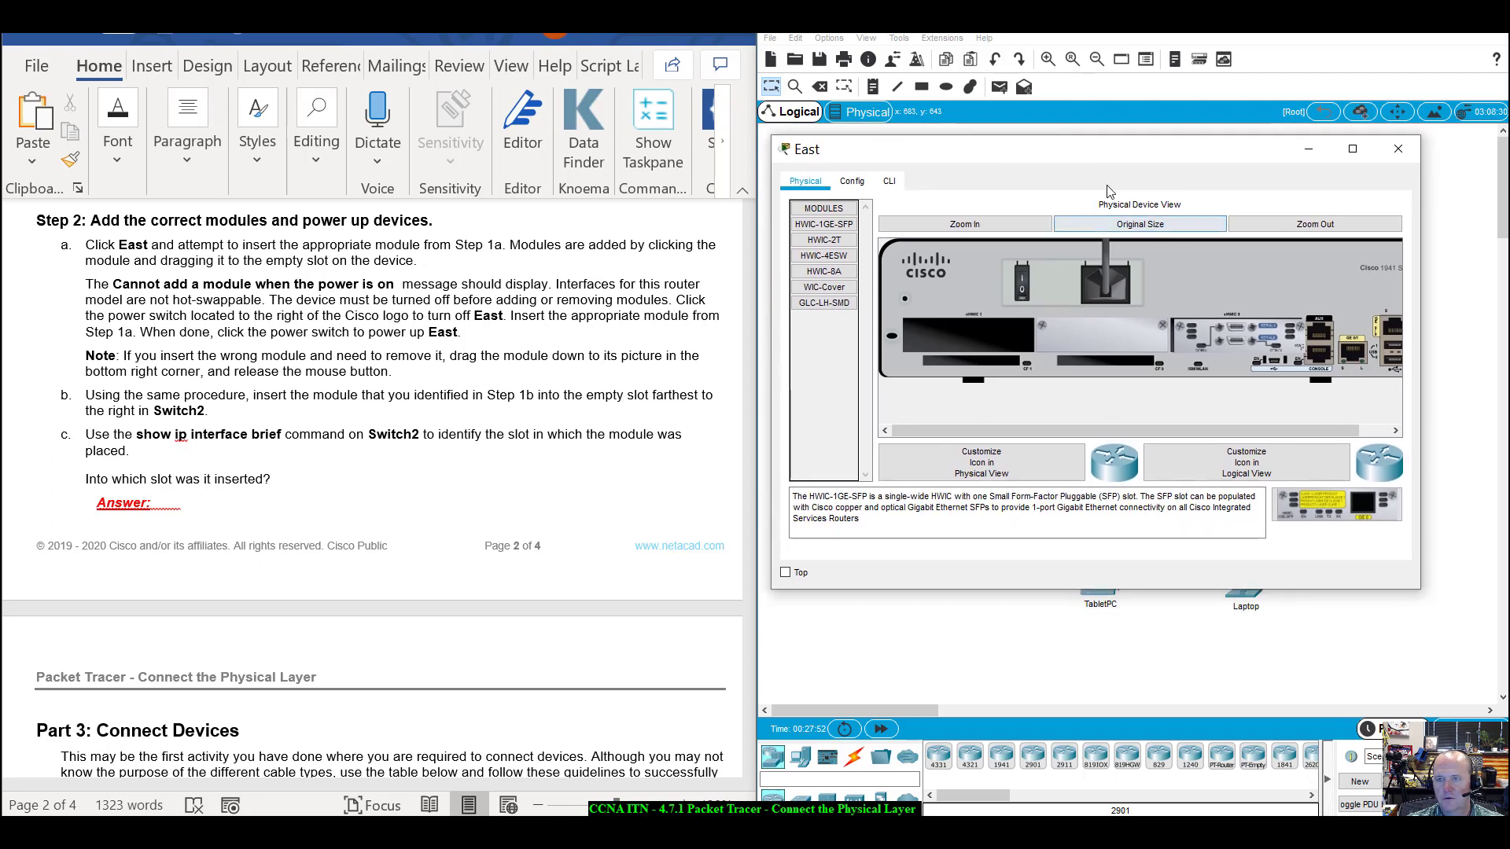
left_click(1023, 281)
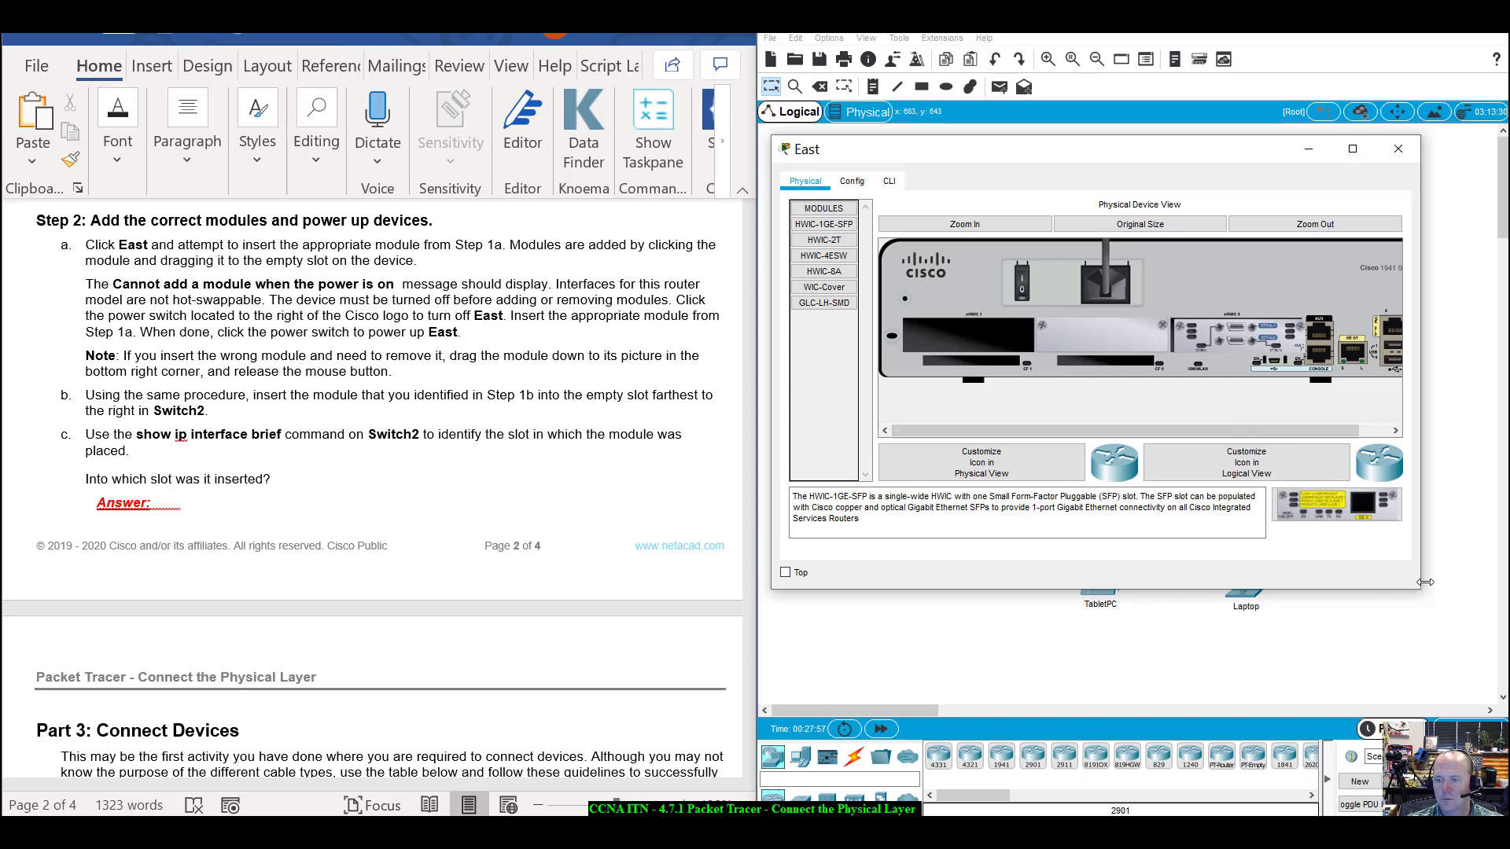
left_click_drag(1420, 590, 1500, 592)
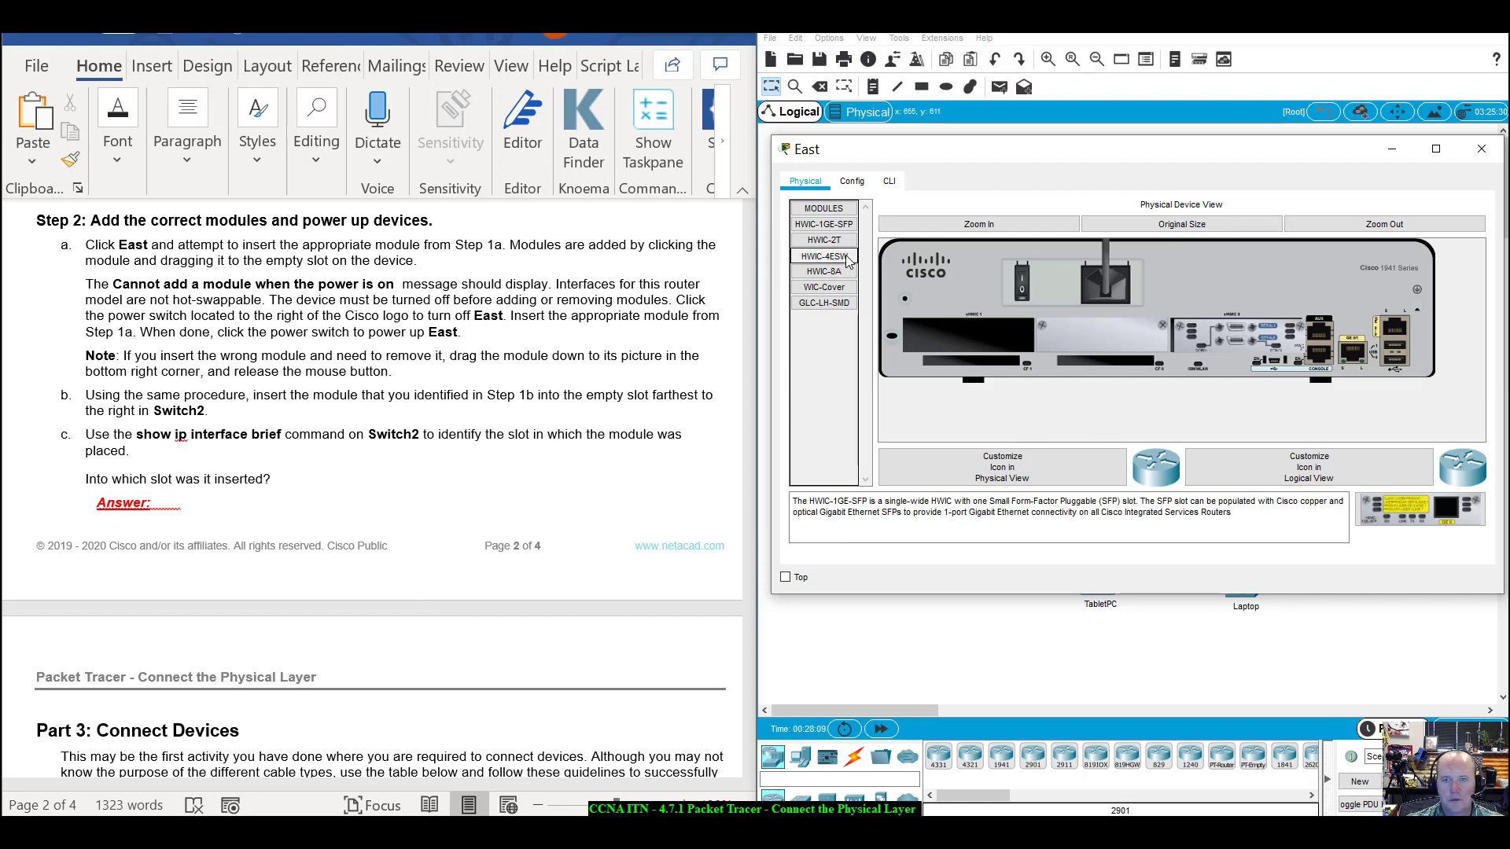
left_click_drag(848, 262, 981, 340)
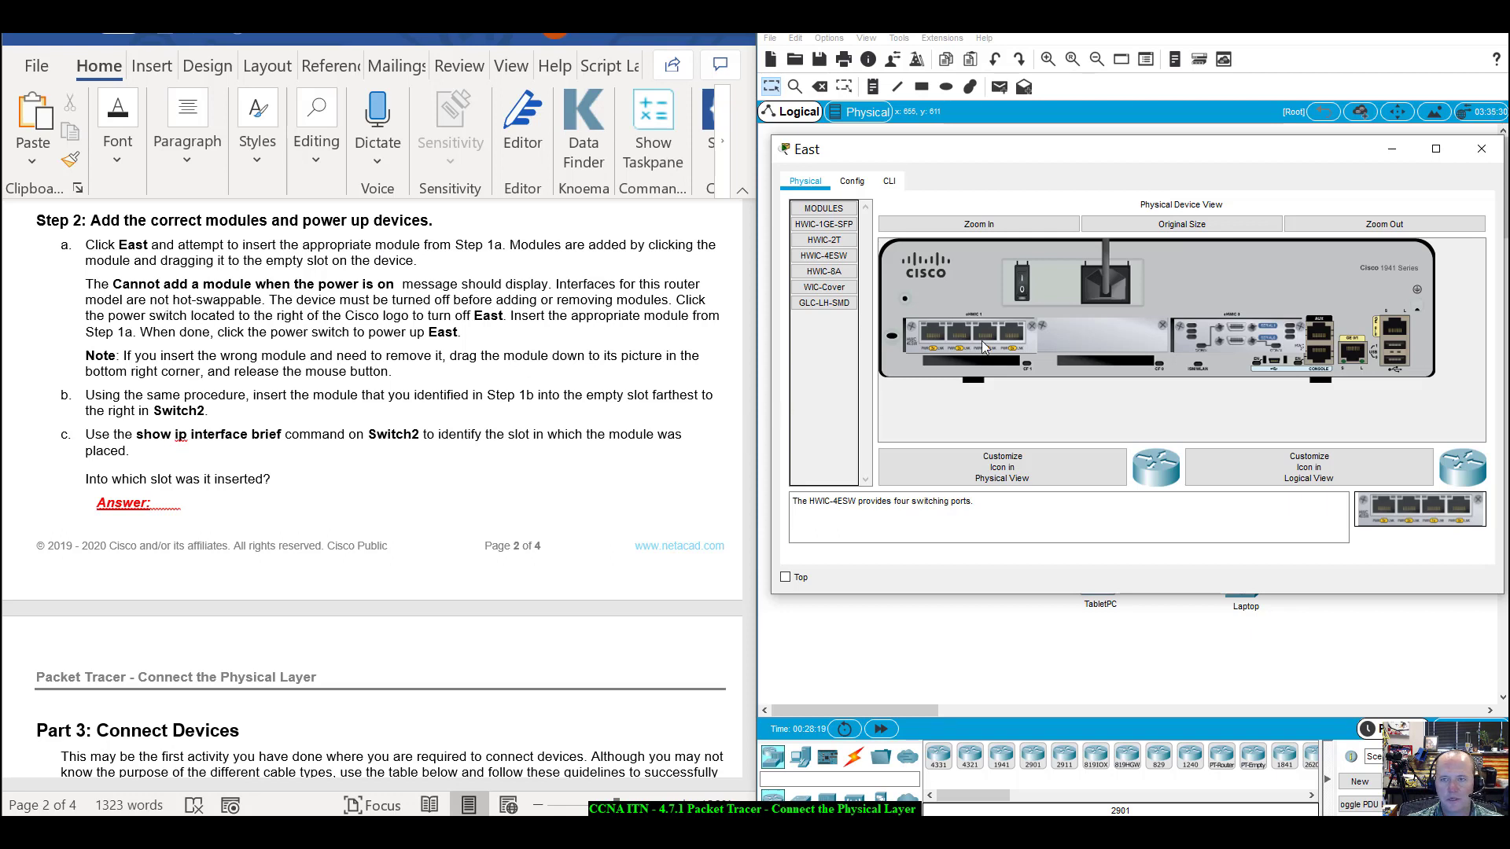
Power the East router back on, check the next Step 2 instructions, and close the router's window.
left_click(1022, 288)
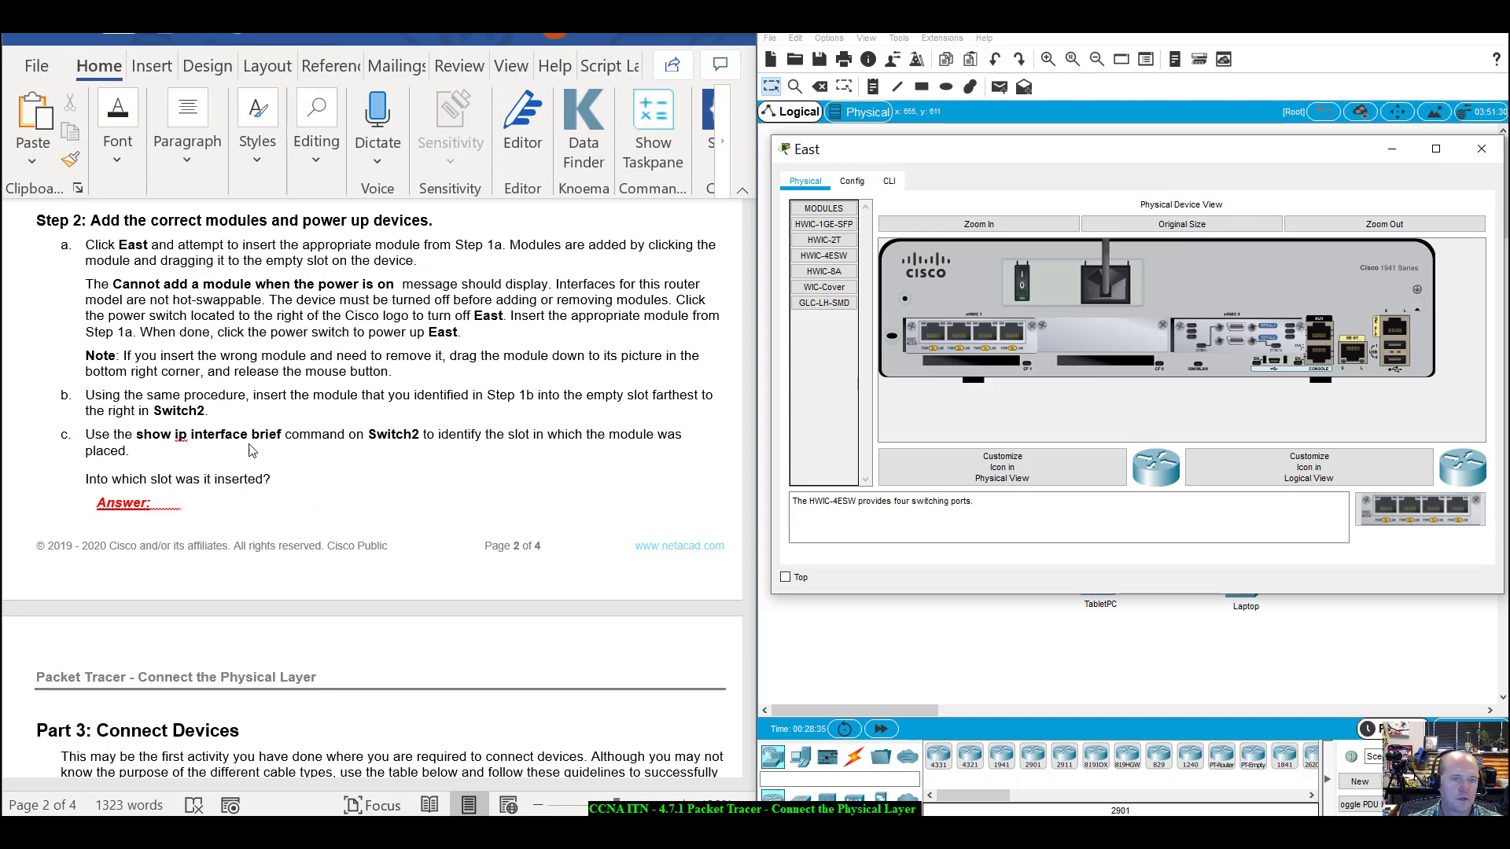
scroll(275, 484, "down", 1)
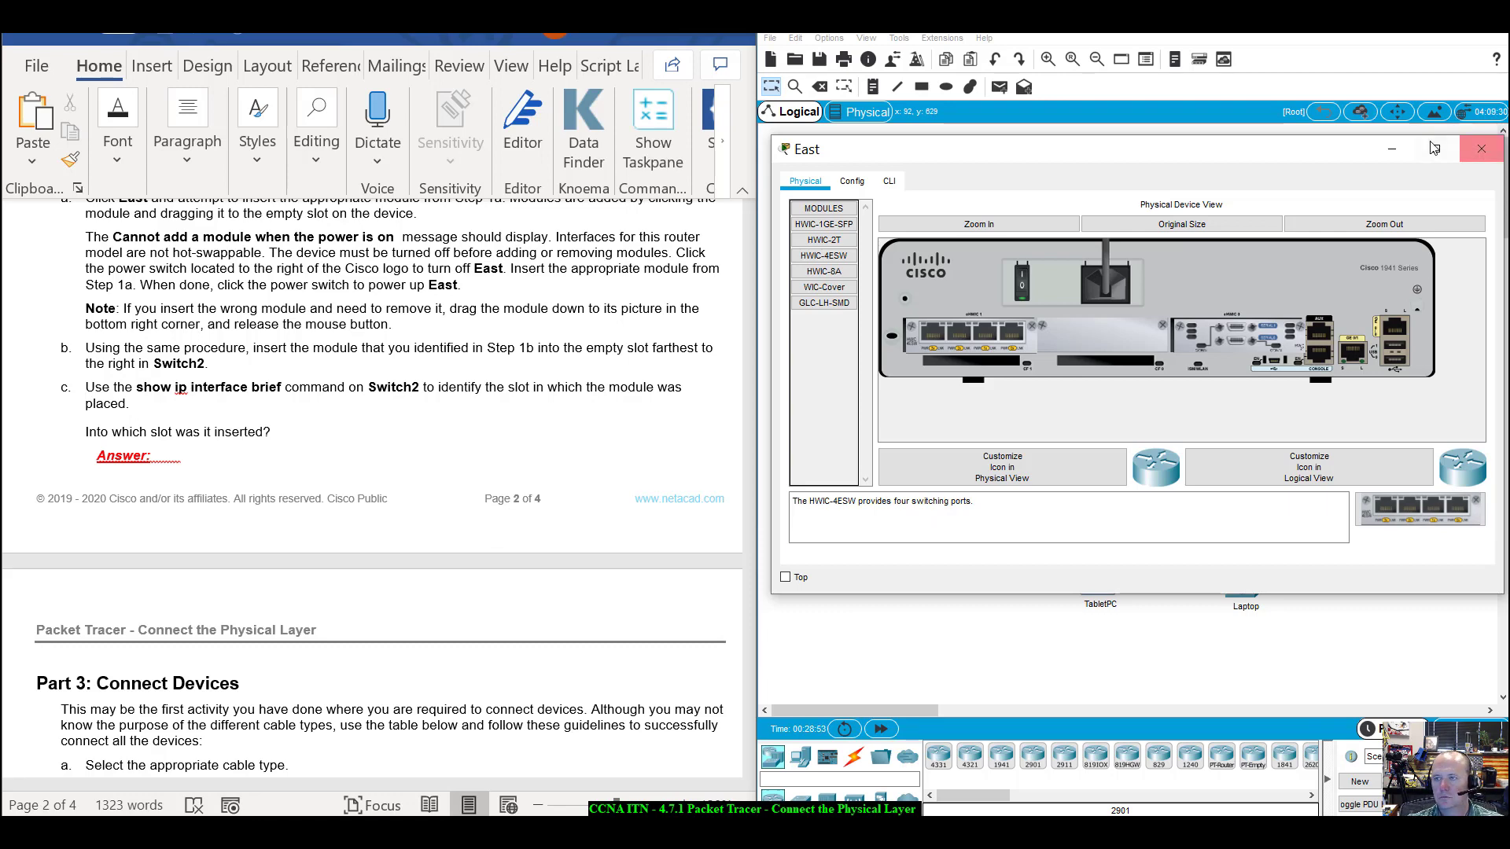
left_click(1482, 149)
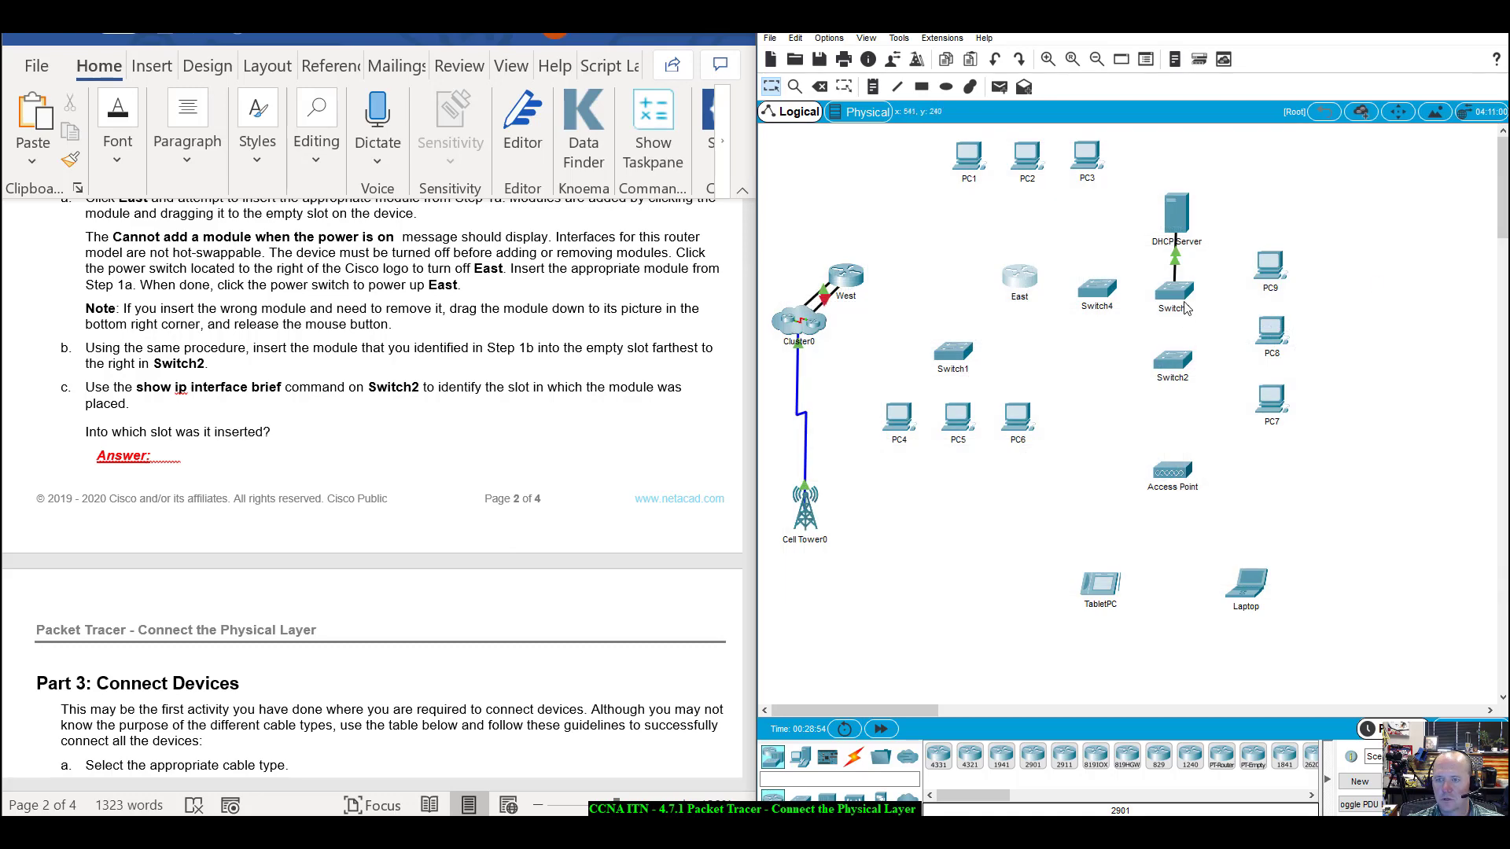
Open Switch2 in an enlarged, zoomed-in physical view and power the switch off.
left_click(1168, 365)
left_click_drag(770, 184, 1117, 189)
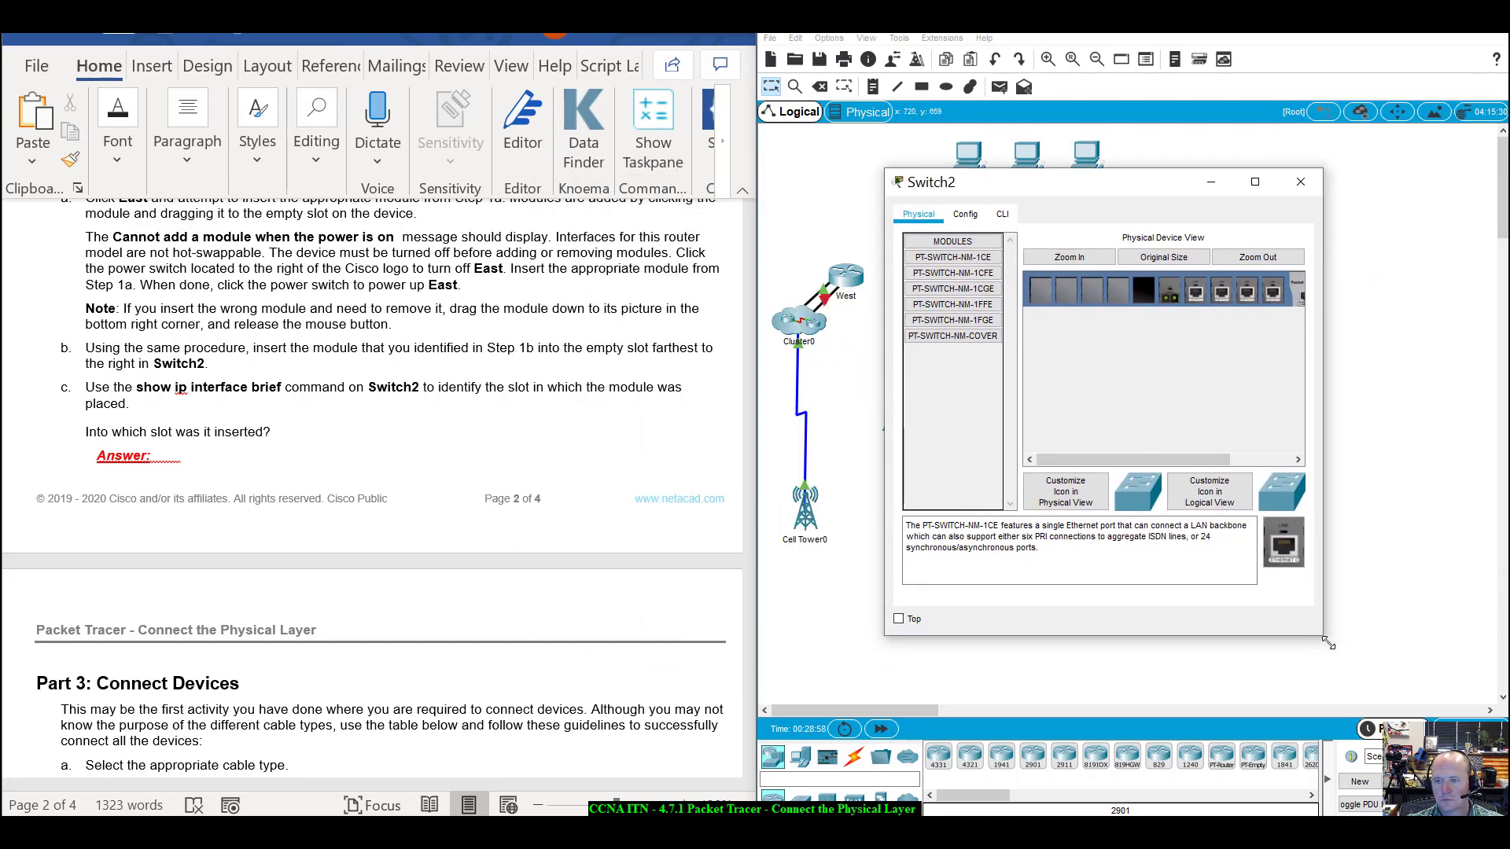
left_click_drag(1321, 641, 1460, 665)
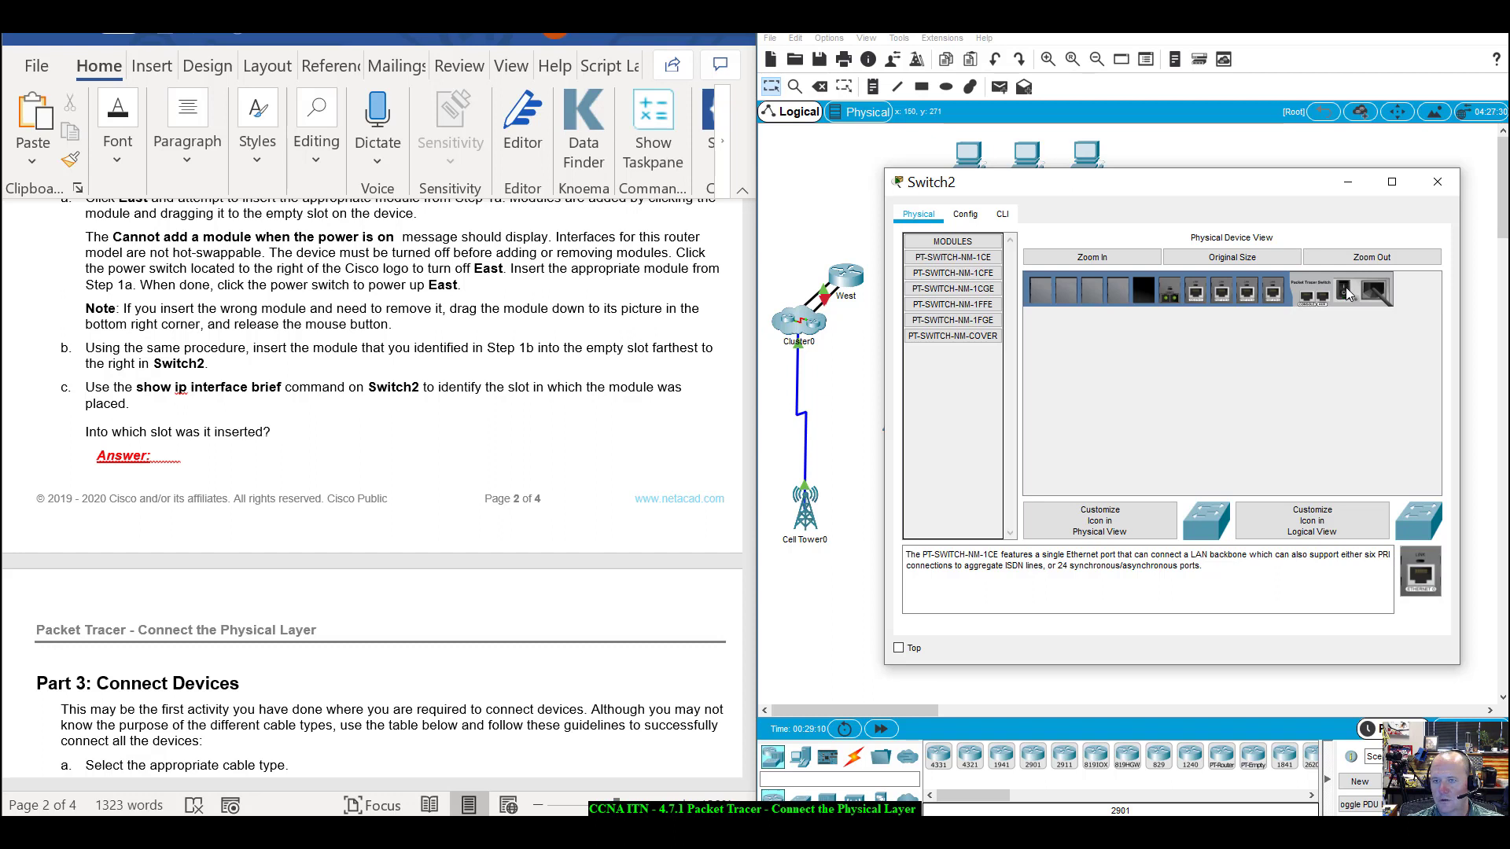
left_click(1095, 257)
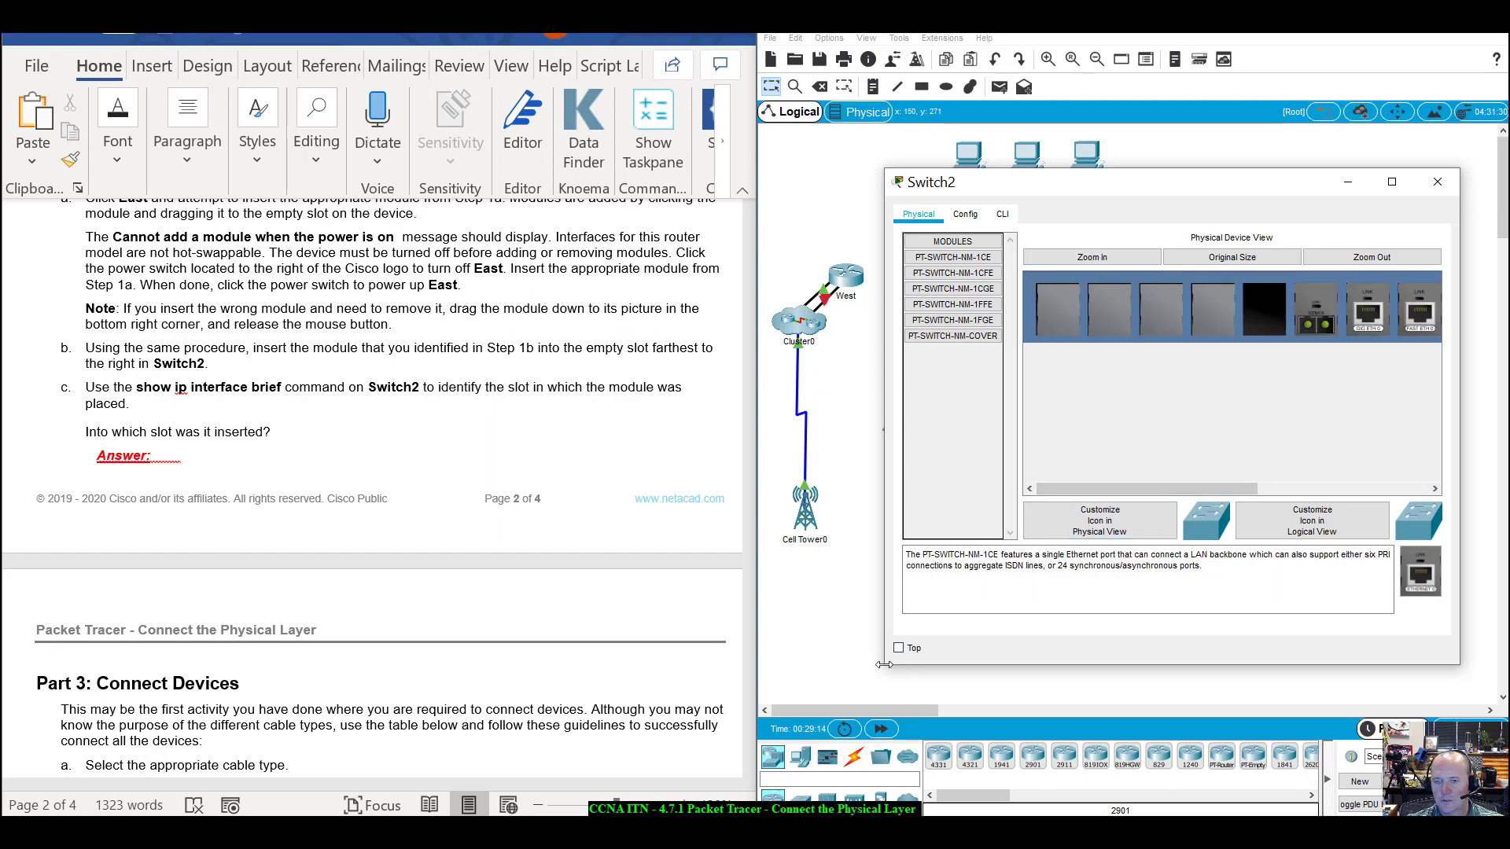
left_click_drag(884, 664, 725, 662)
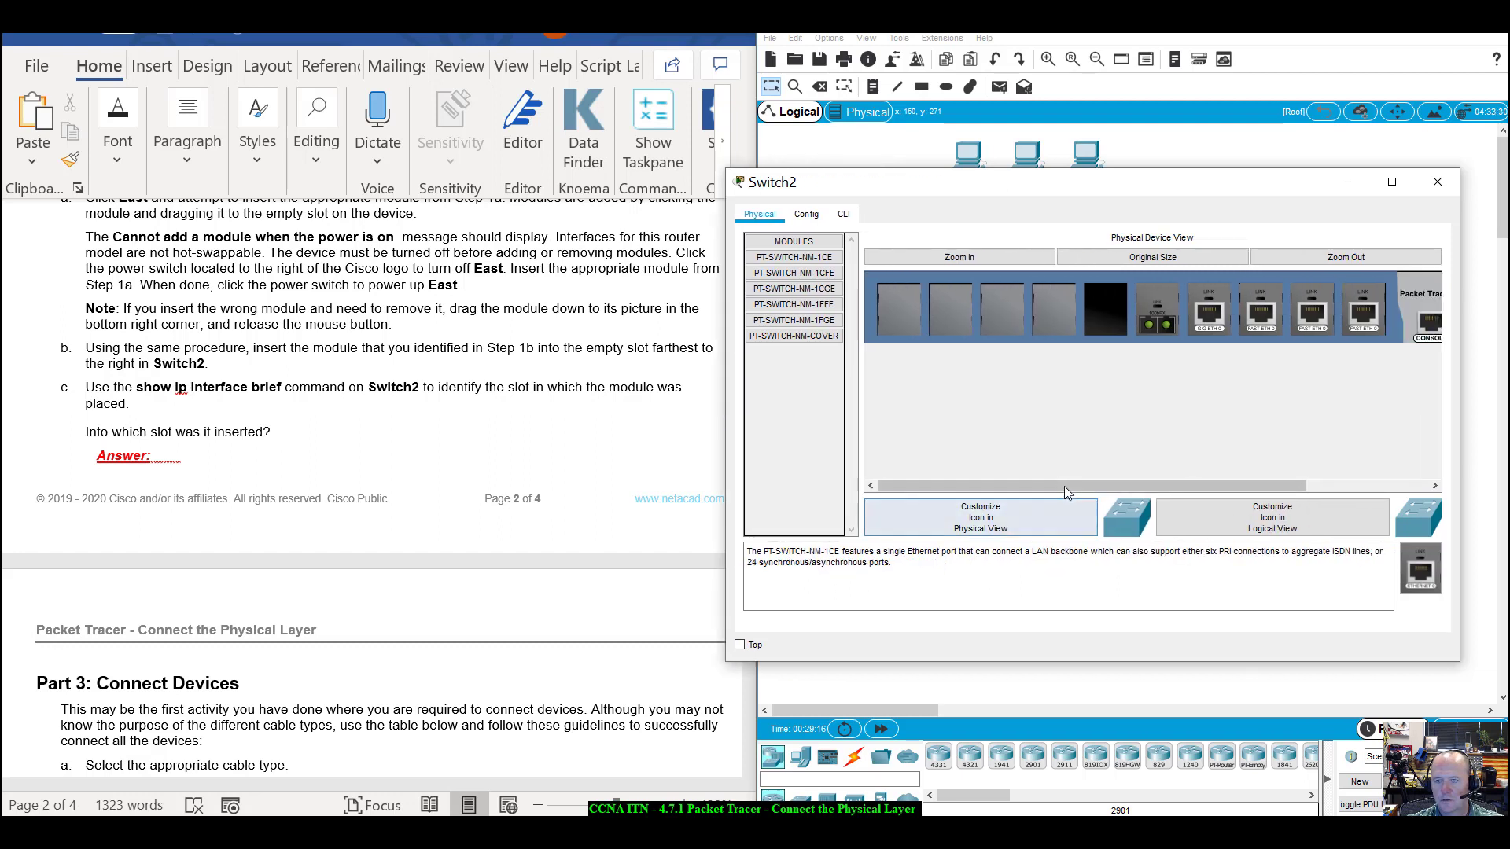
left_click_drag(1066, 492, 1189, 492)
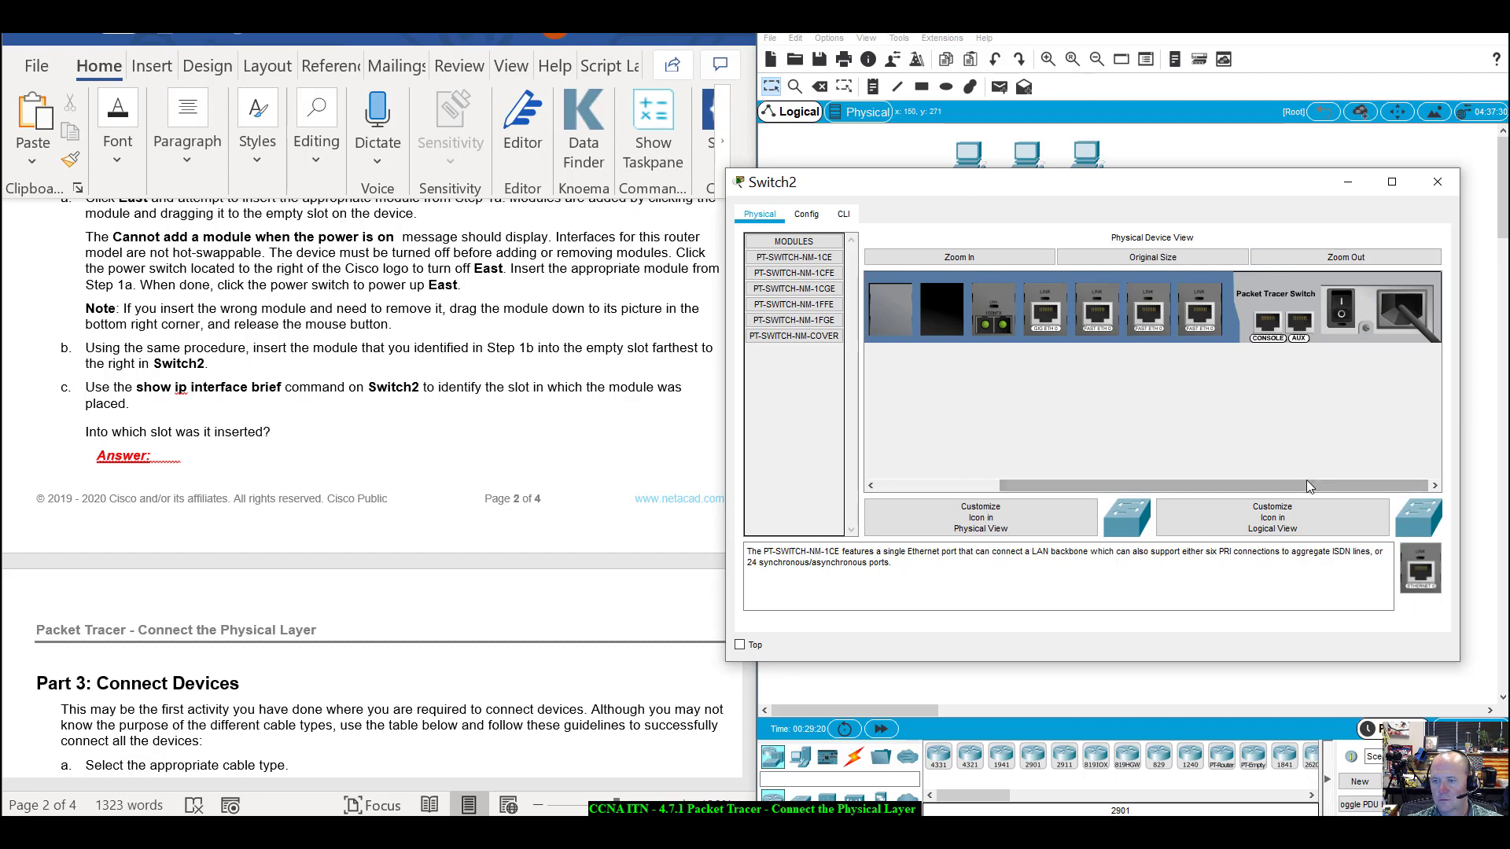
left_click_drag(1308, 486, 1186, 486)
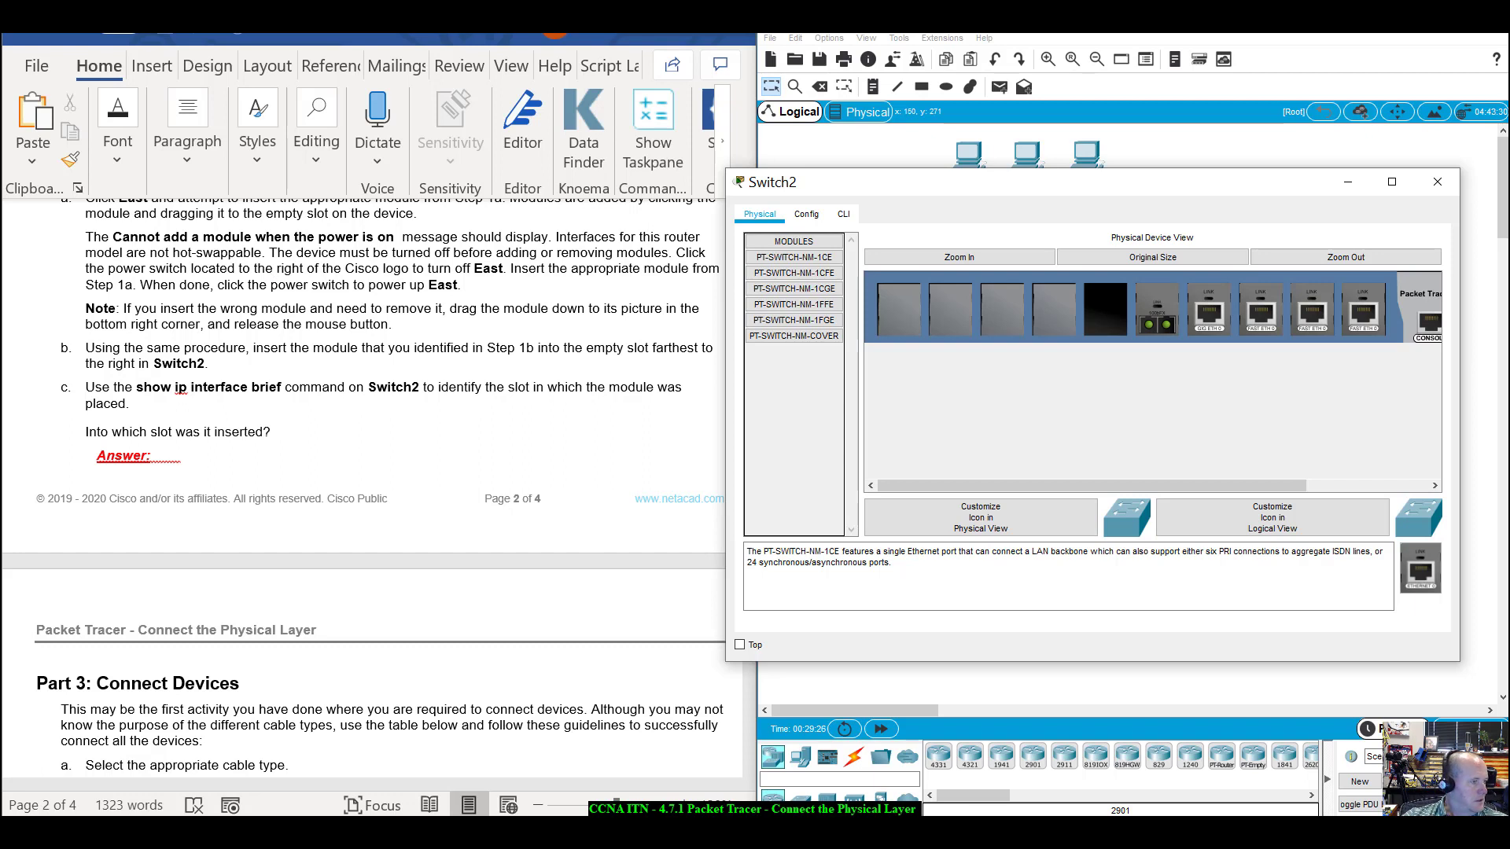
Insert the PT-SWITCH-NM-1FGE module into Switch2's empty slot farthest to the right and power the switch back on.
left_click(823, 318)
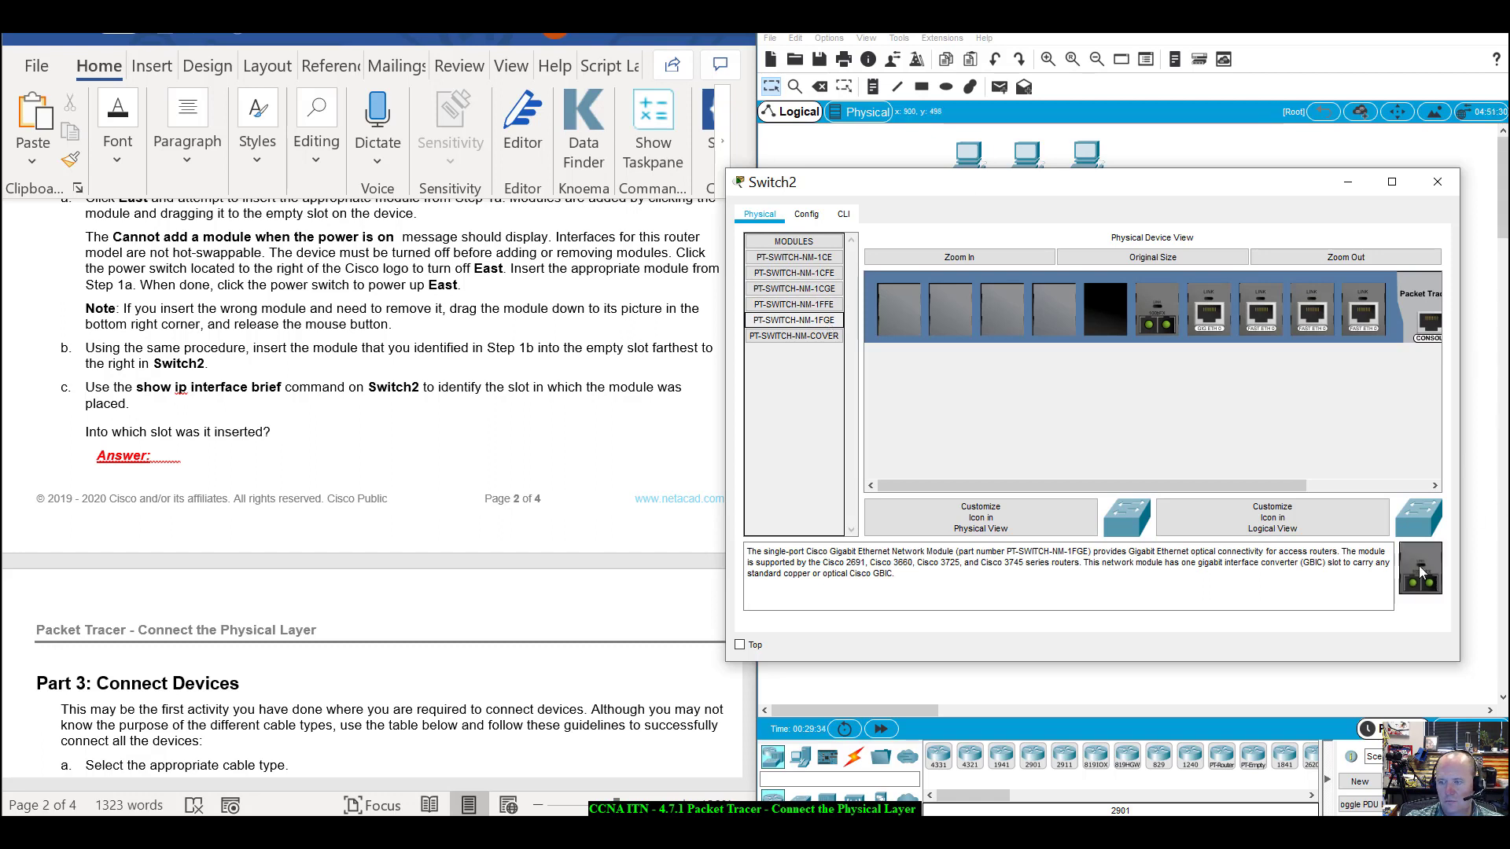
left_click_drag(1421, 573, 1110, 313)
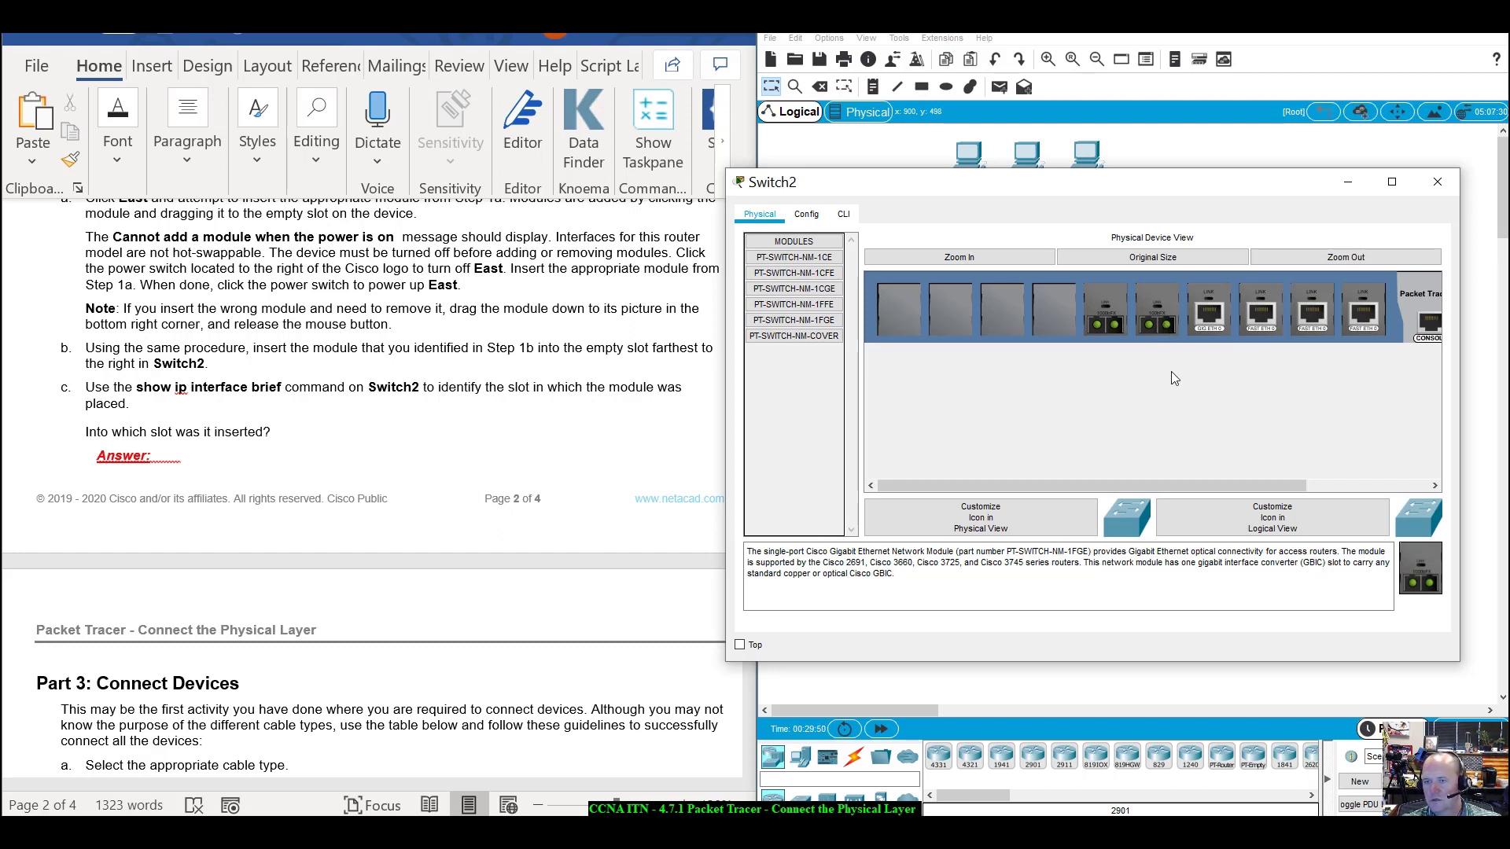
left_click_drag(1191, 483, 1361, 490)
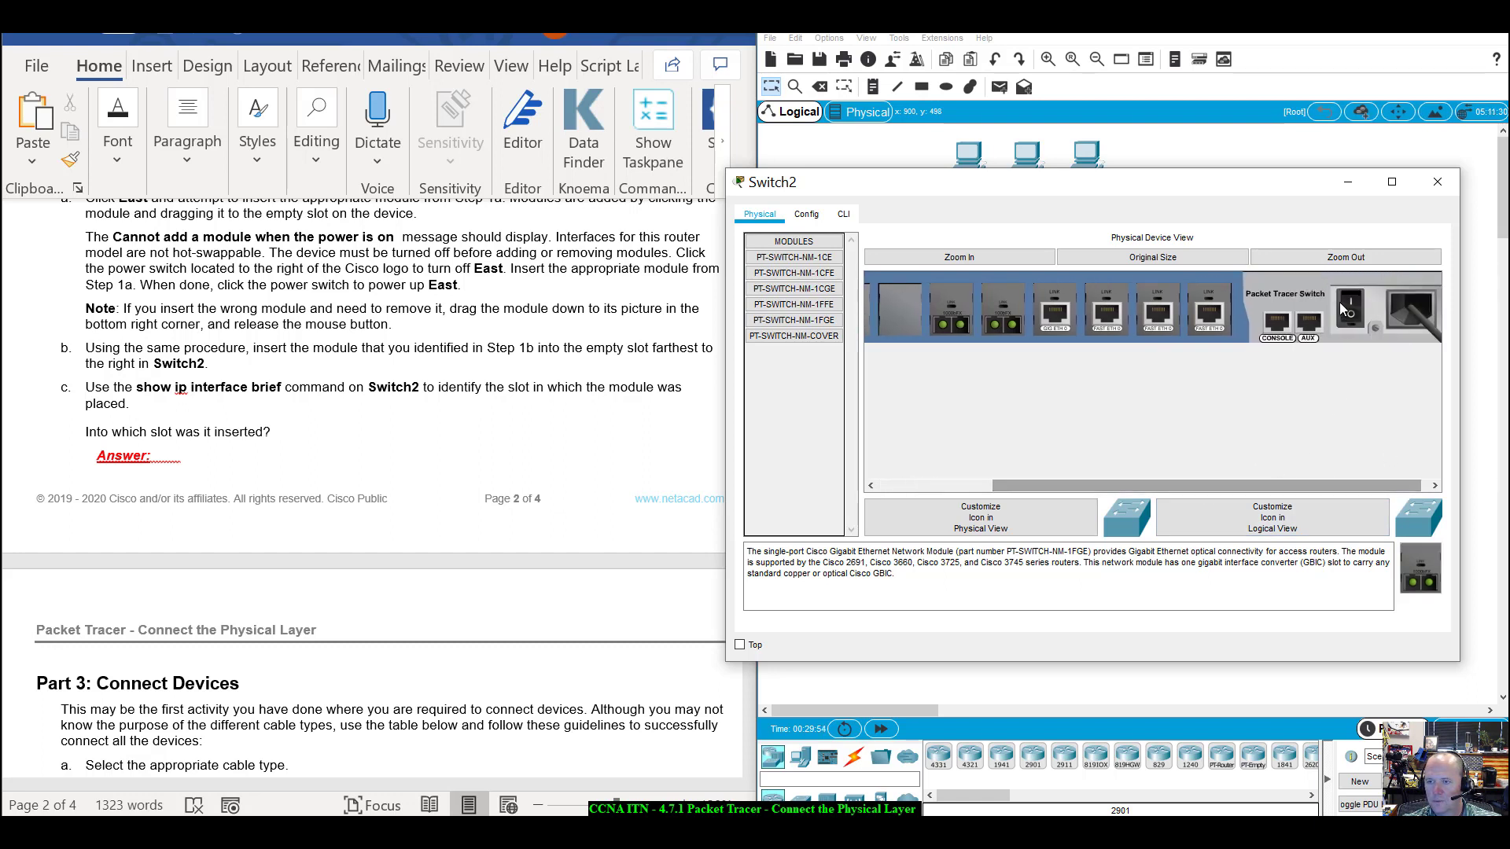
Check the Step 2 instructions for Switch2 and run show ip interface brief in the switch's command line.
left_click(340, 435)
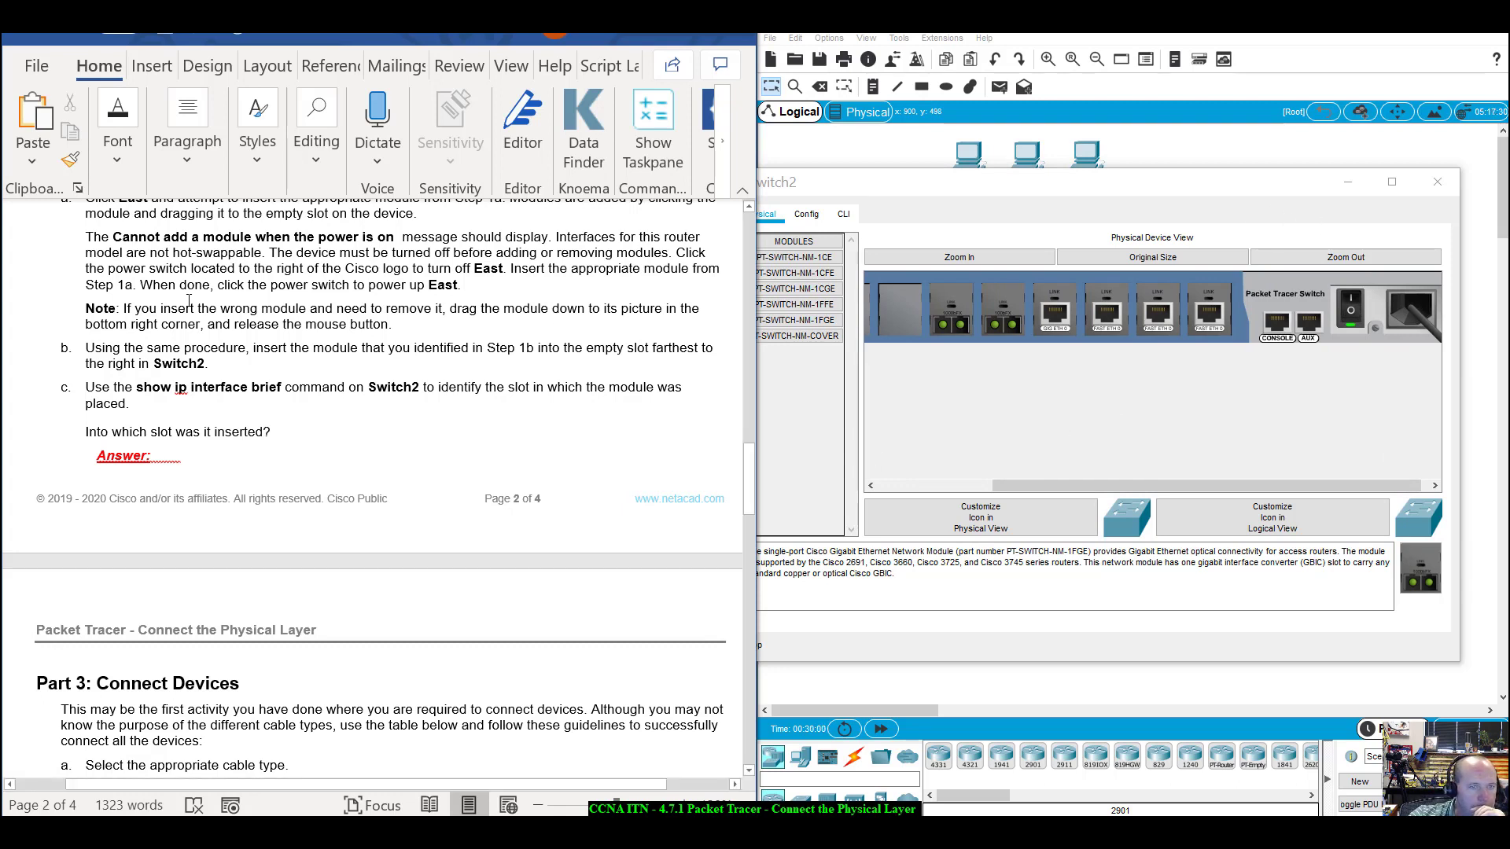
left_click_drag(124, 308, 329, 370)
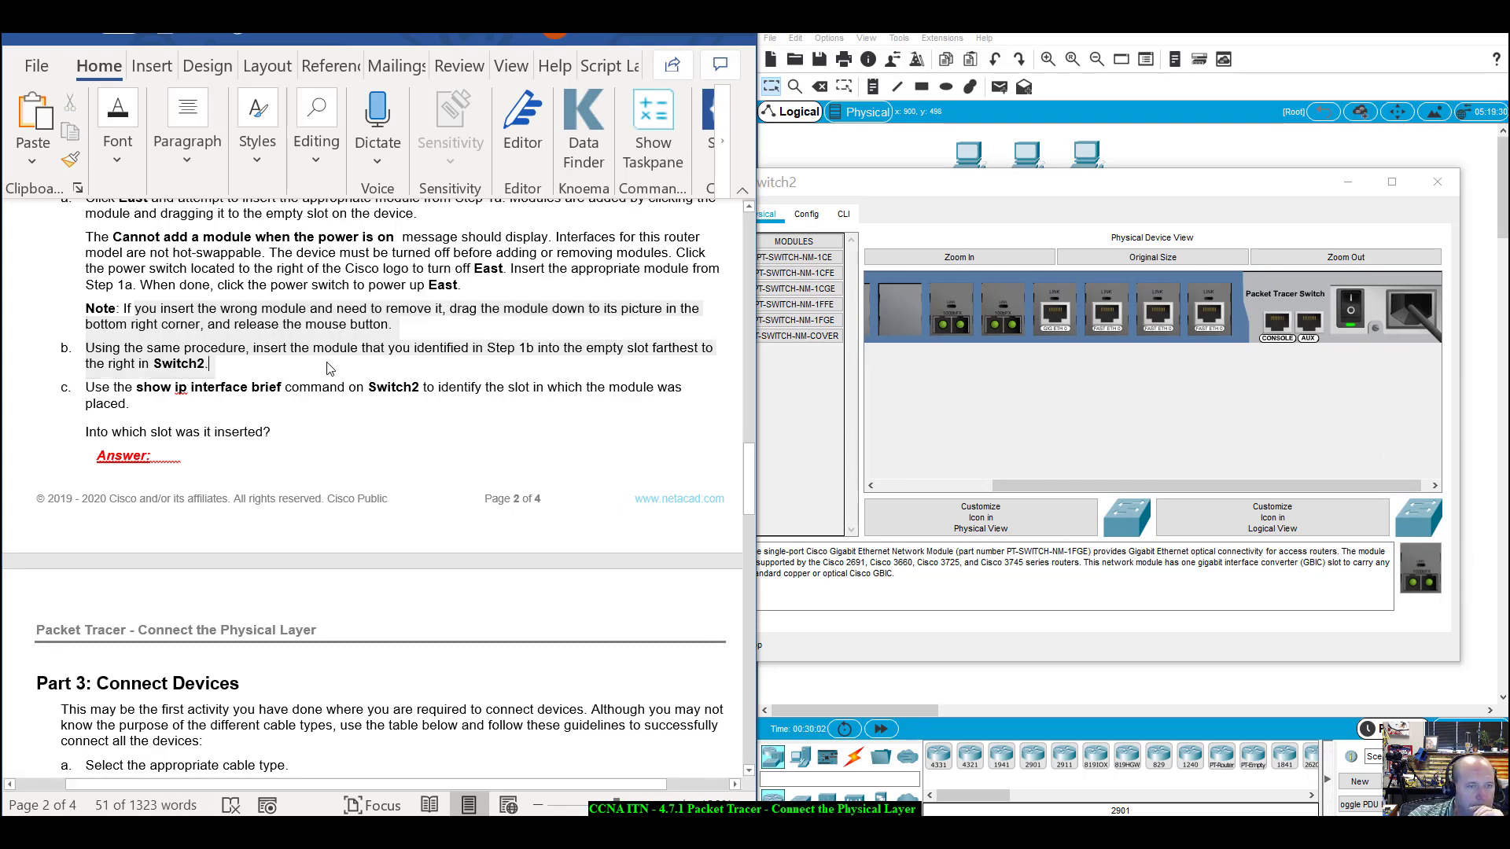
left_click(328, 370)
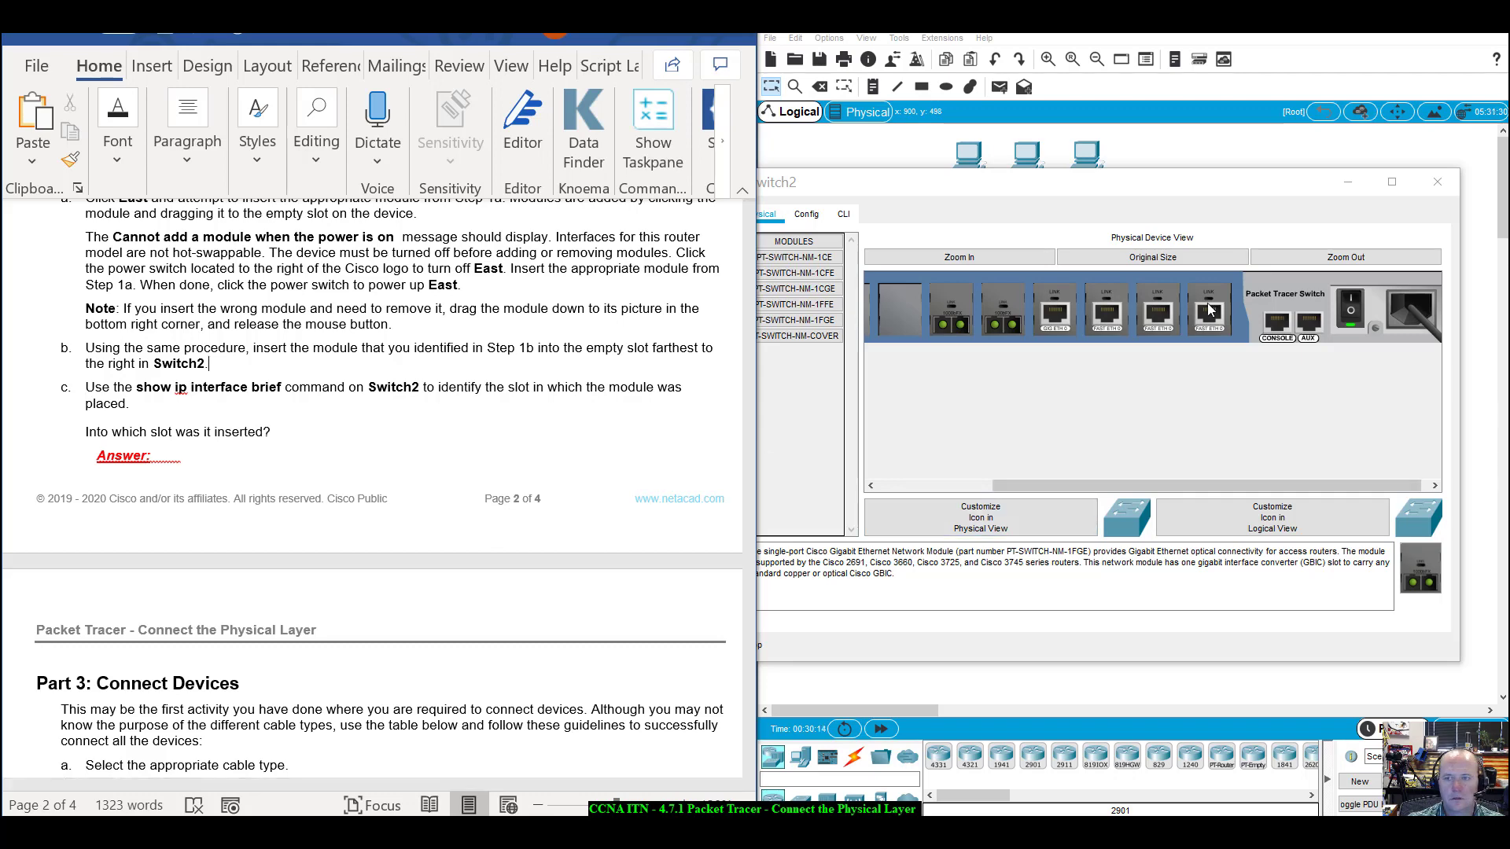
left_click(843, 214)
key("Return")
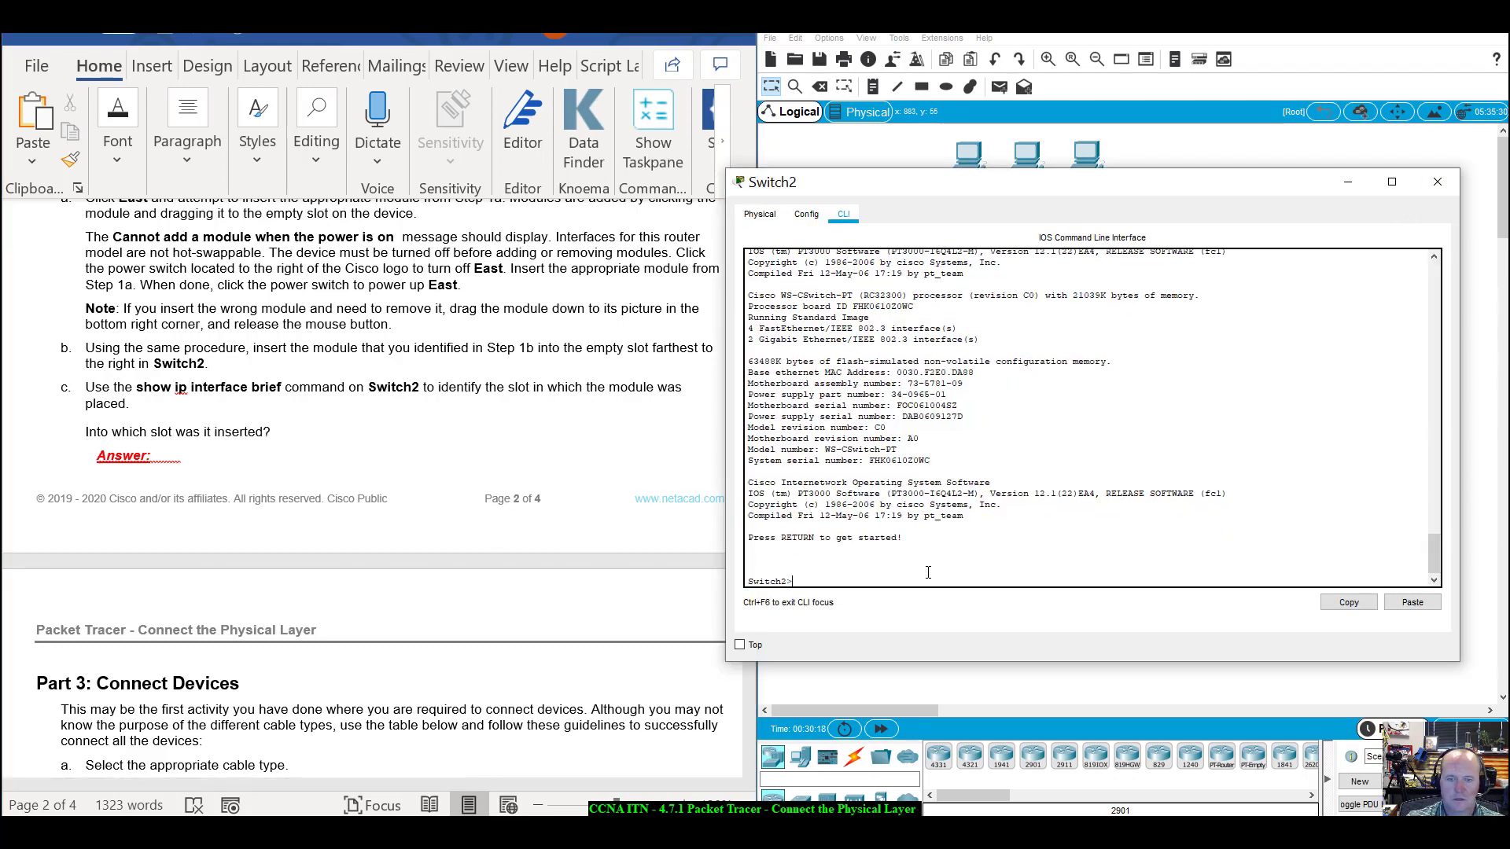
type("show ip in")
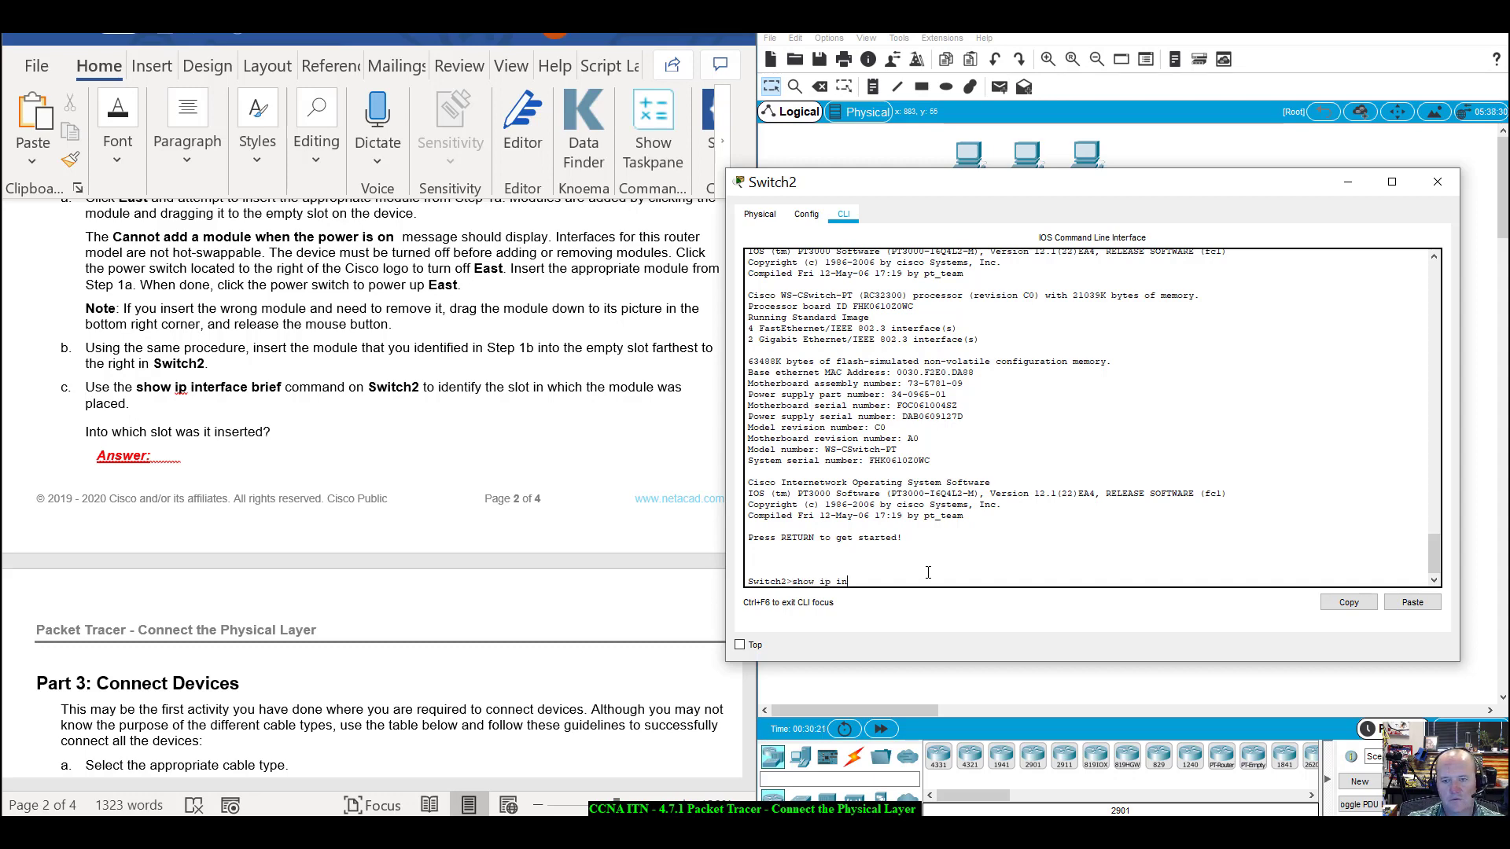
key("Tab")
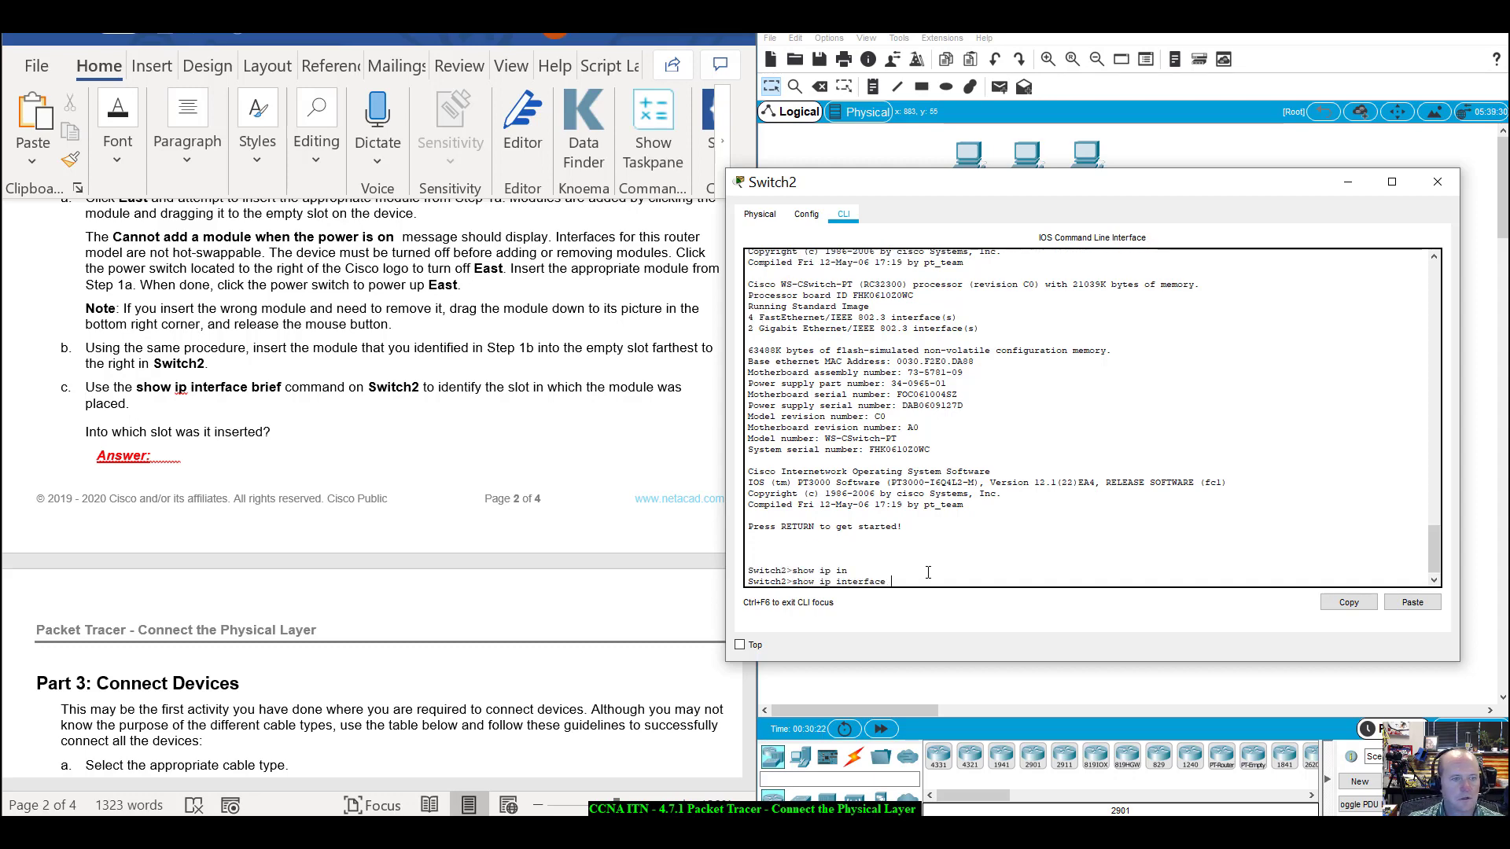
type("brief")
key("Return")
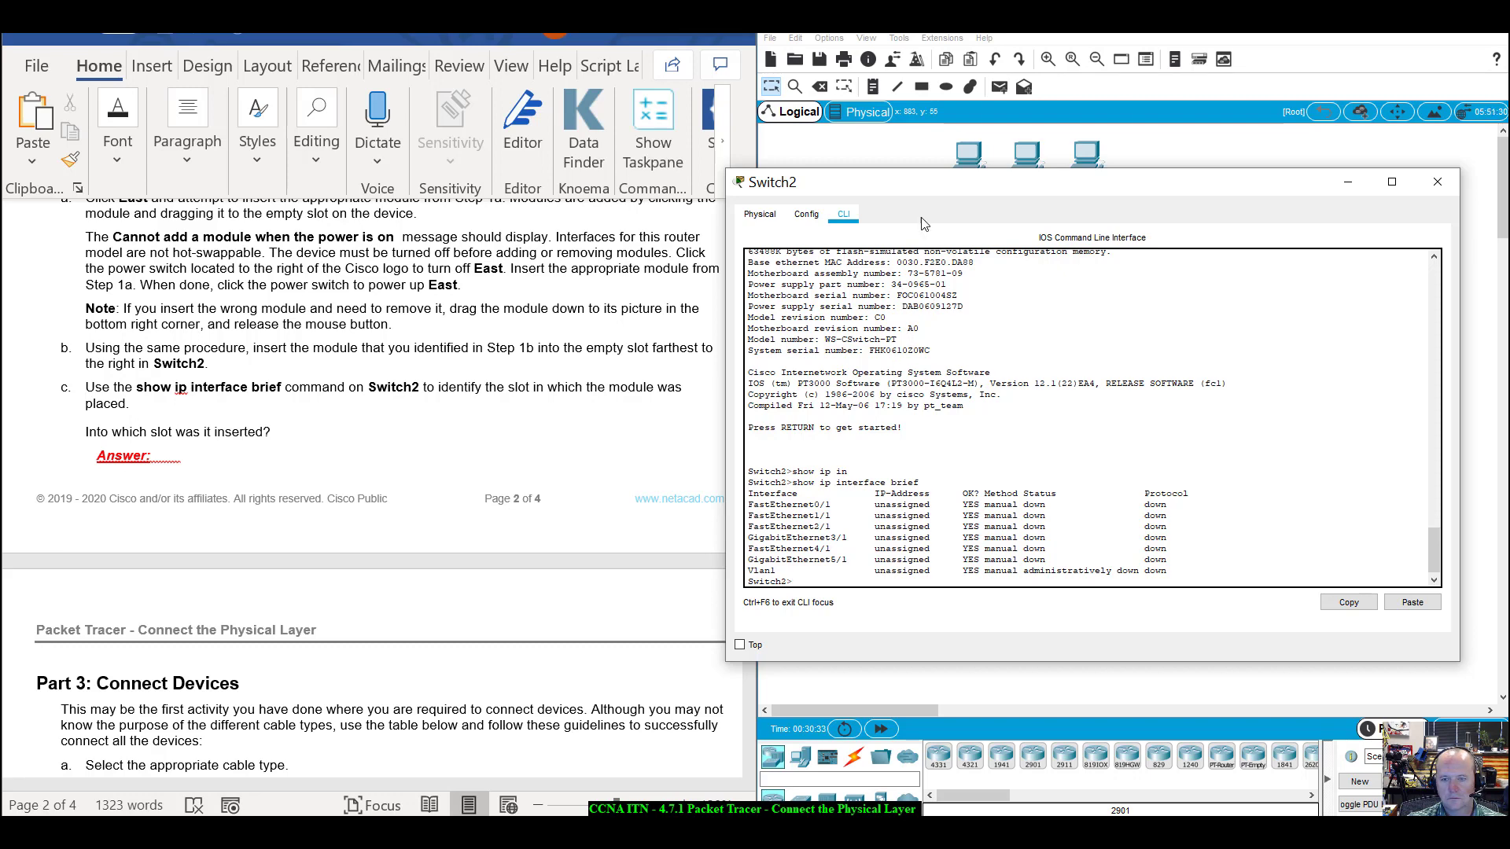
Move Switch2's window clear of the instructions and highlight the GigabitEthernet5/1 entry in the interface list.
left_click_drag(942, 192, 999, 193)
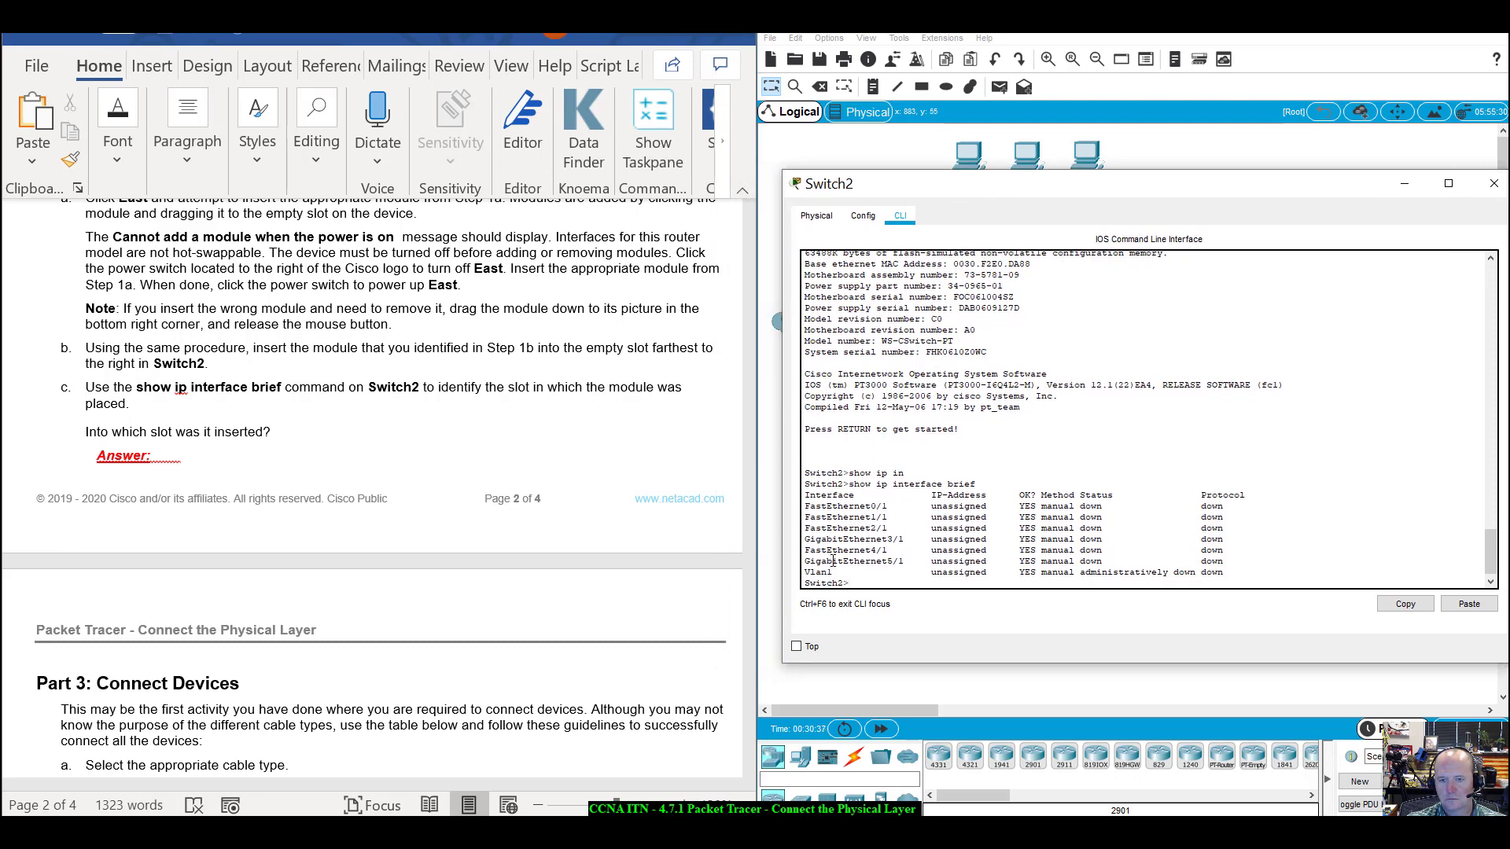
left_click_drag(805, 561, 1002, 563)
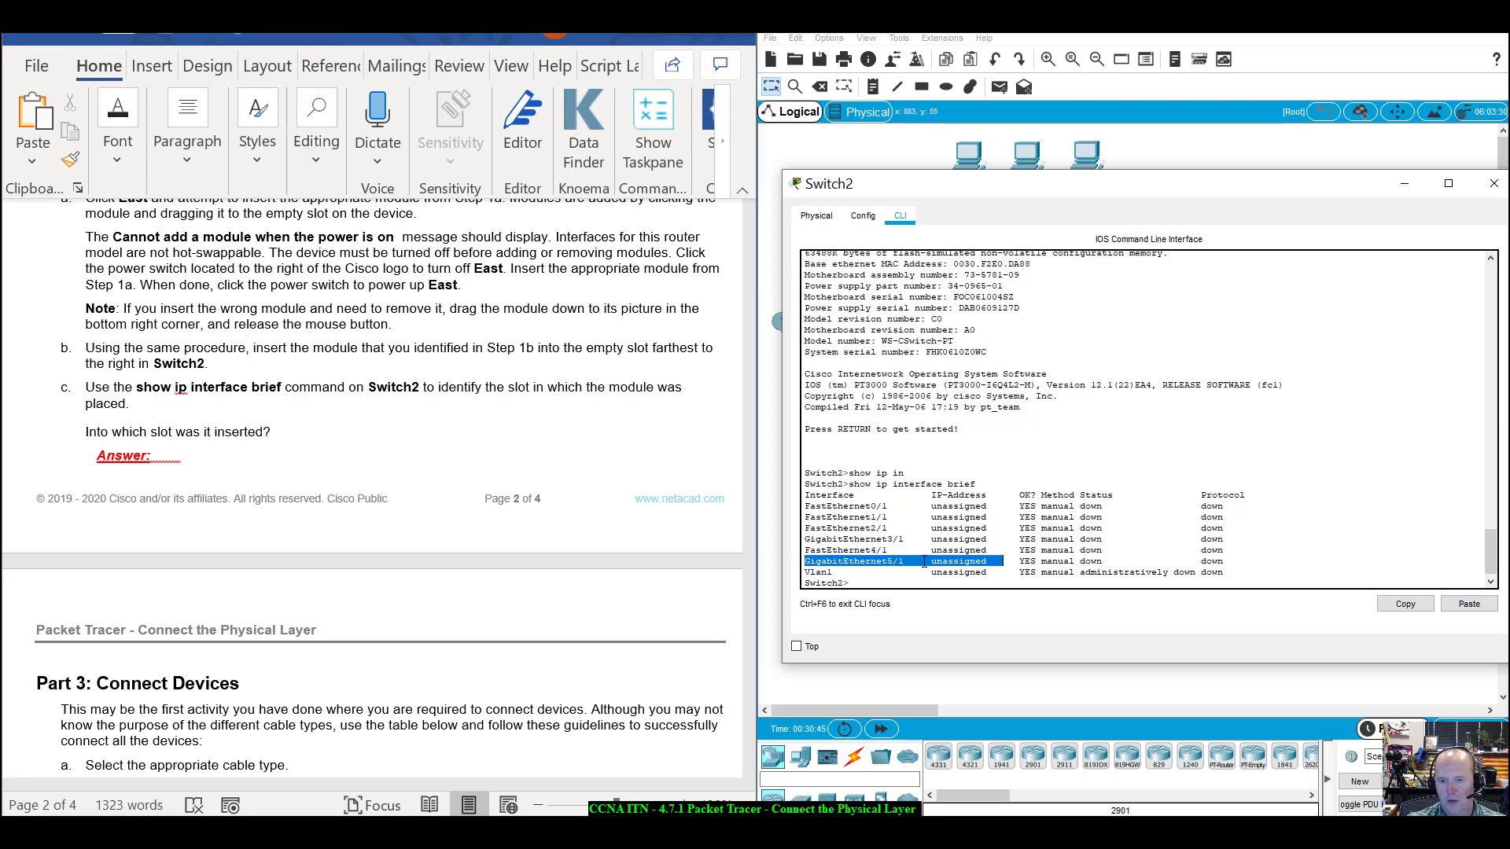
left_click_drag(803, 560, 949, 561)
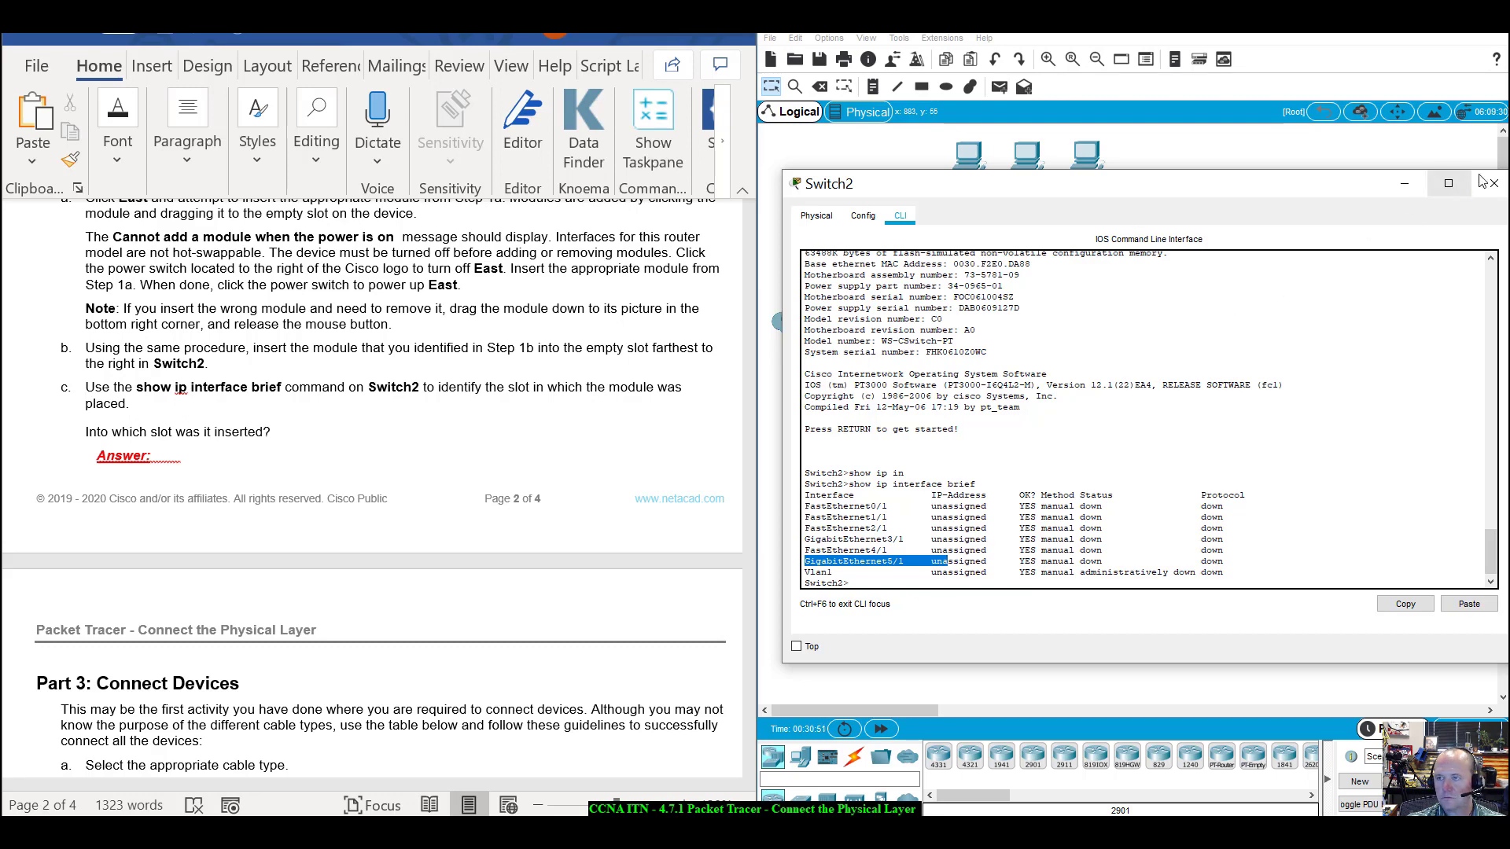
Review the Part 3: Connect Devices instructions and close Switch2's window to reveal the topology.
left_click(250, 437)
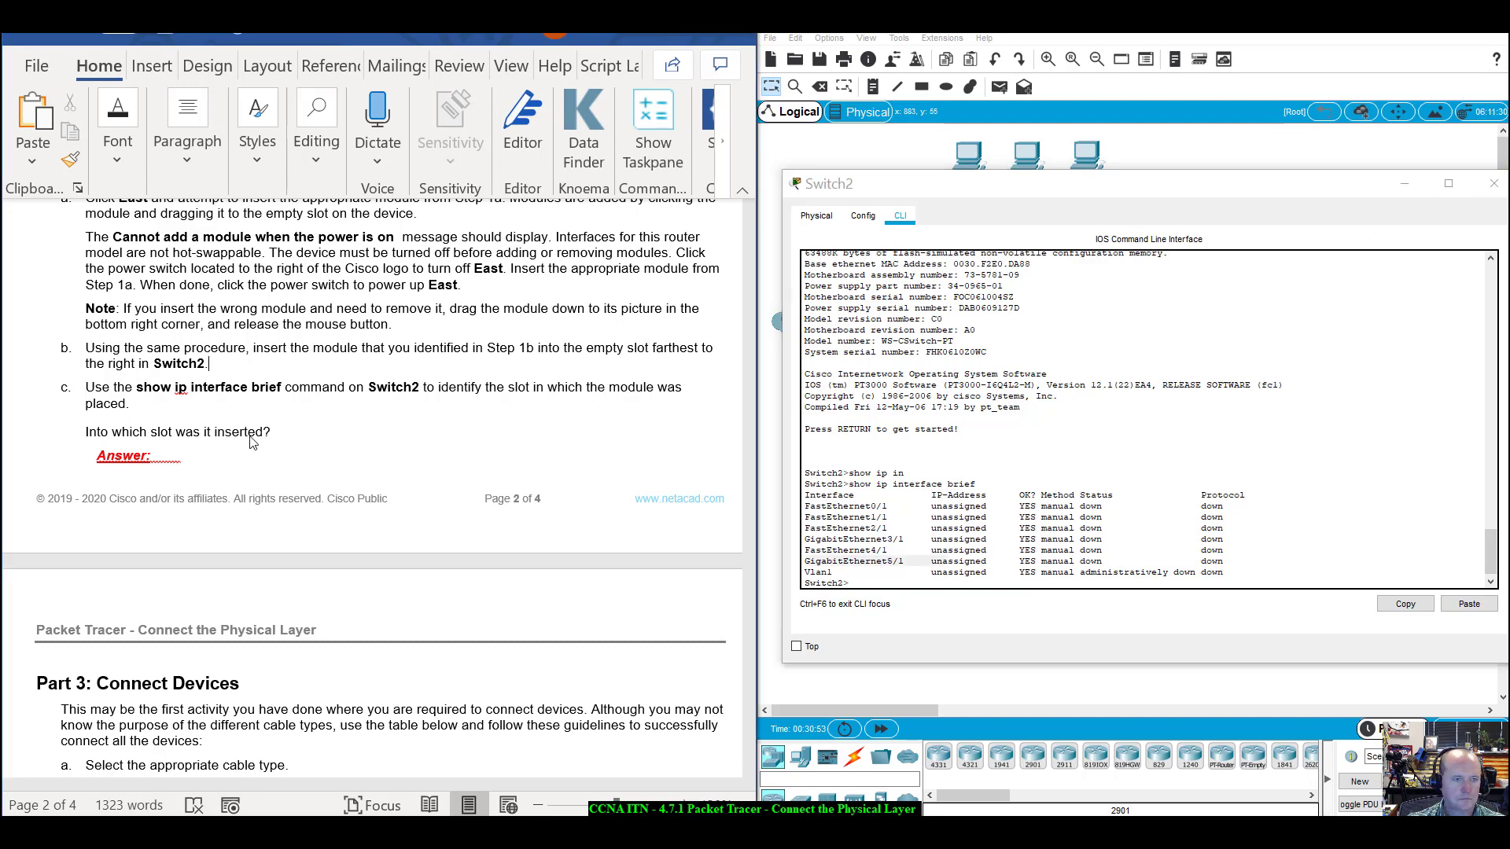
scroll(251, 437, "down", 3)
scroll(251, 437, "down", 3)
scroll(251, 437, "up", 5)
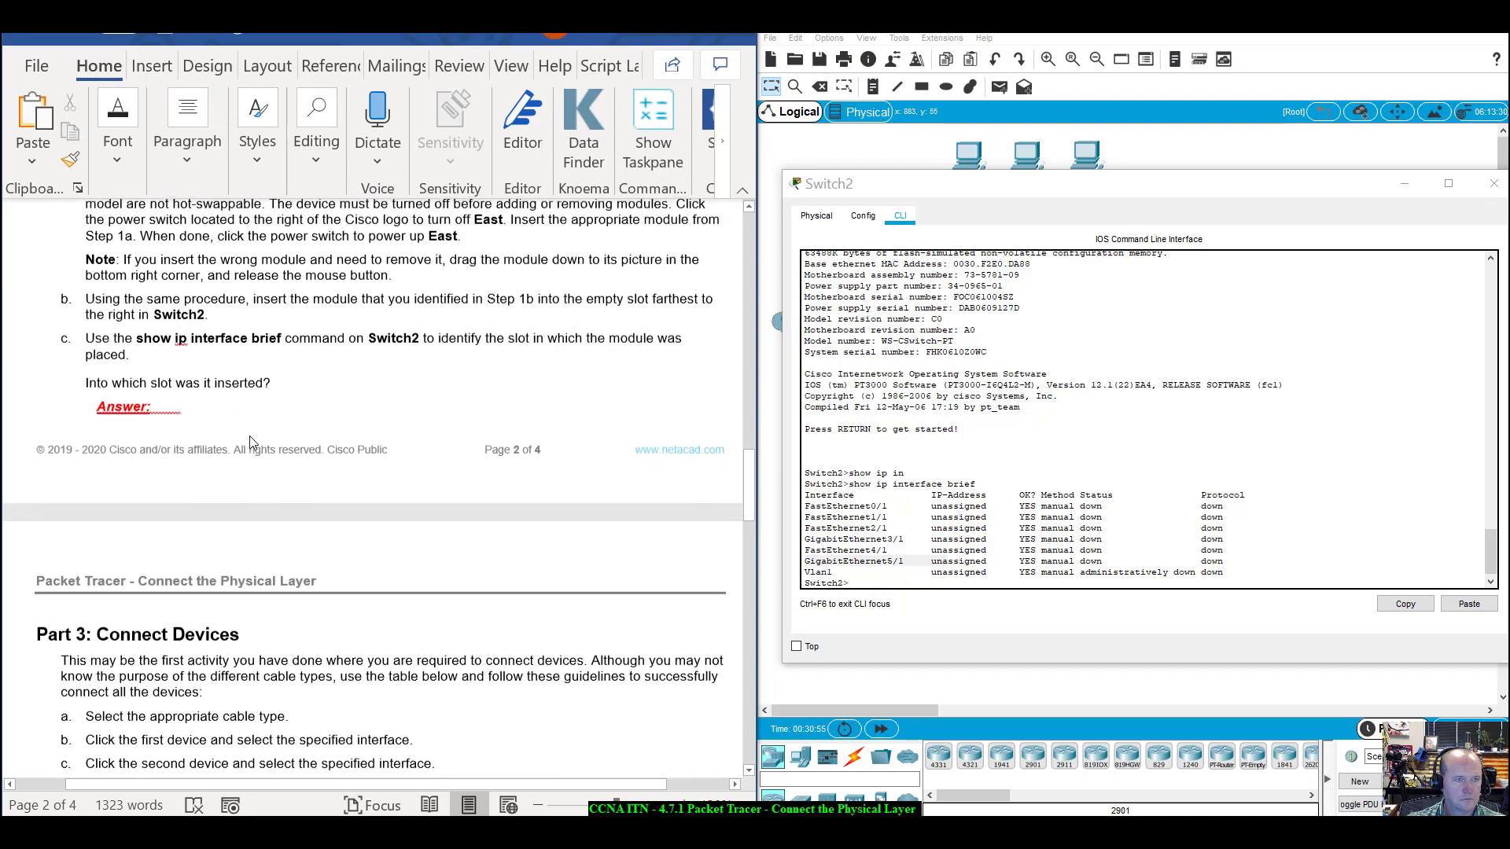
scroll(251, 436, "down", 3)
scroll(251, 436, "up", 1)
scroll(251, 437, "down", 10)
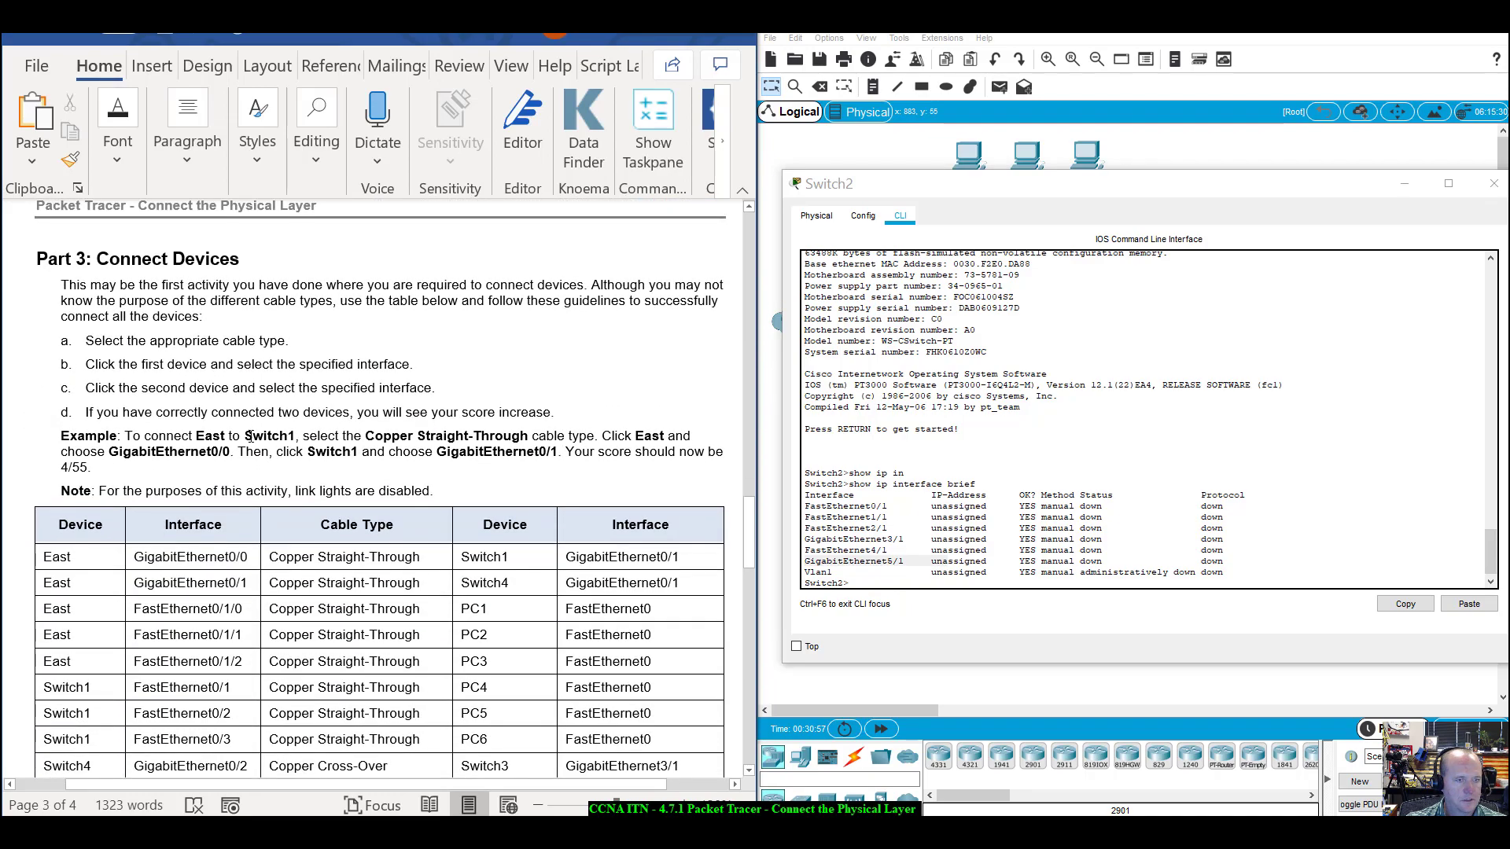
scroll(251, 436, "up", 10)
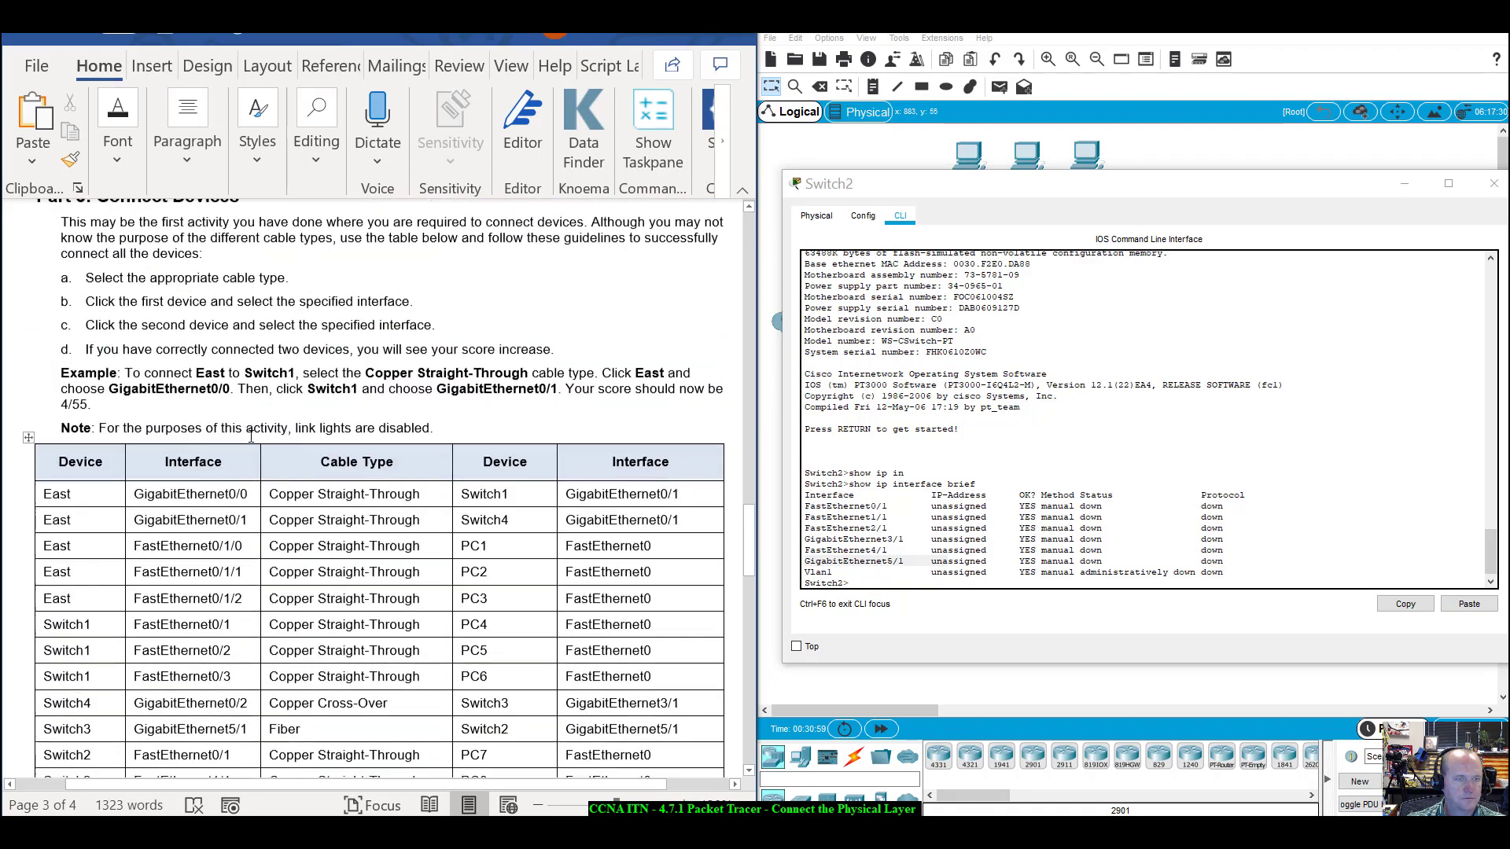
scroll(251, 436, "down", 2)
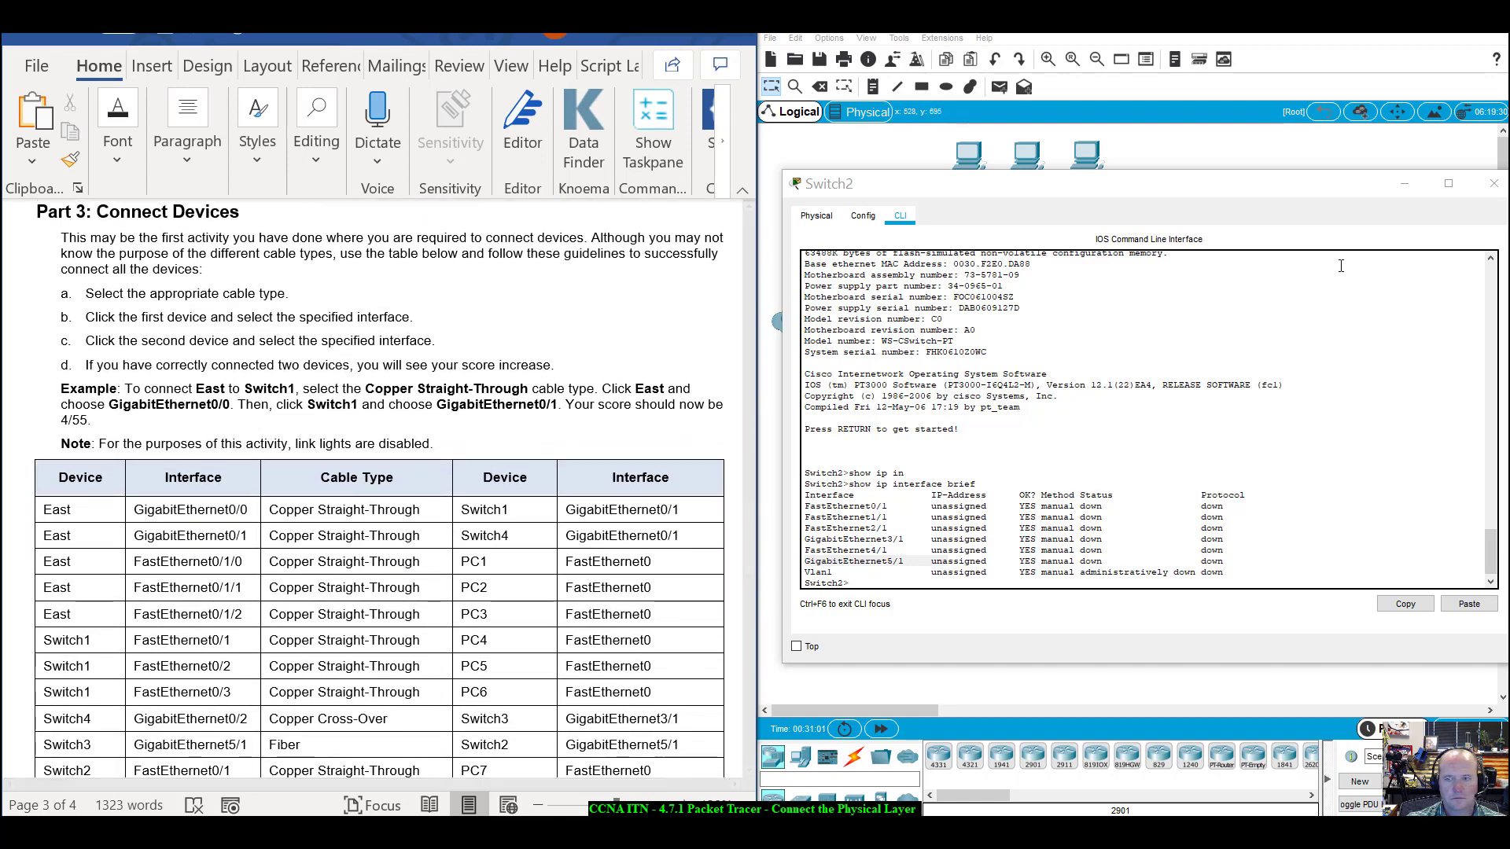
left_click(1494, 183)
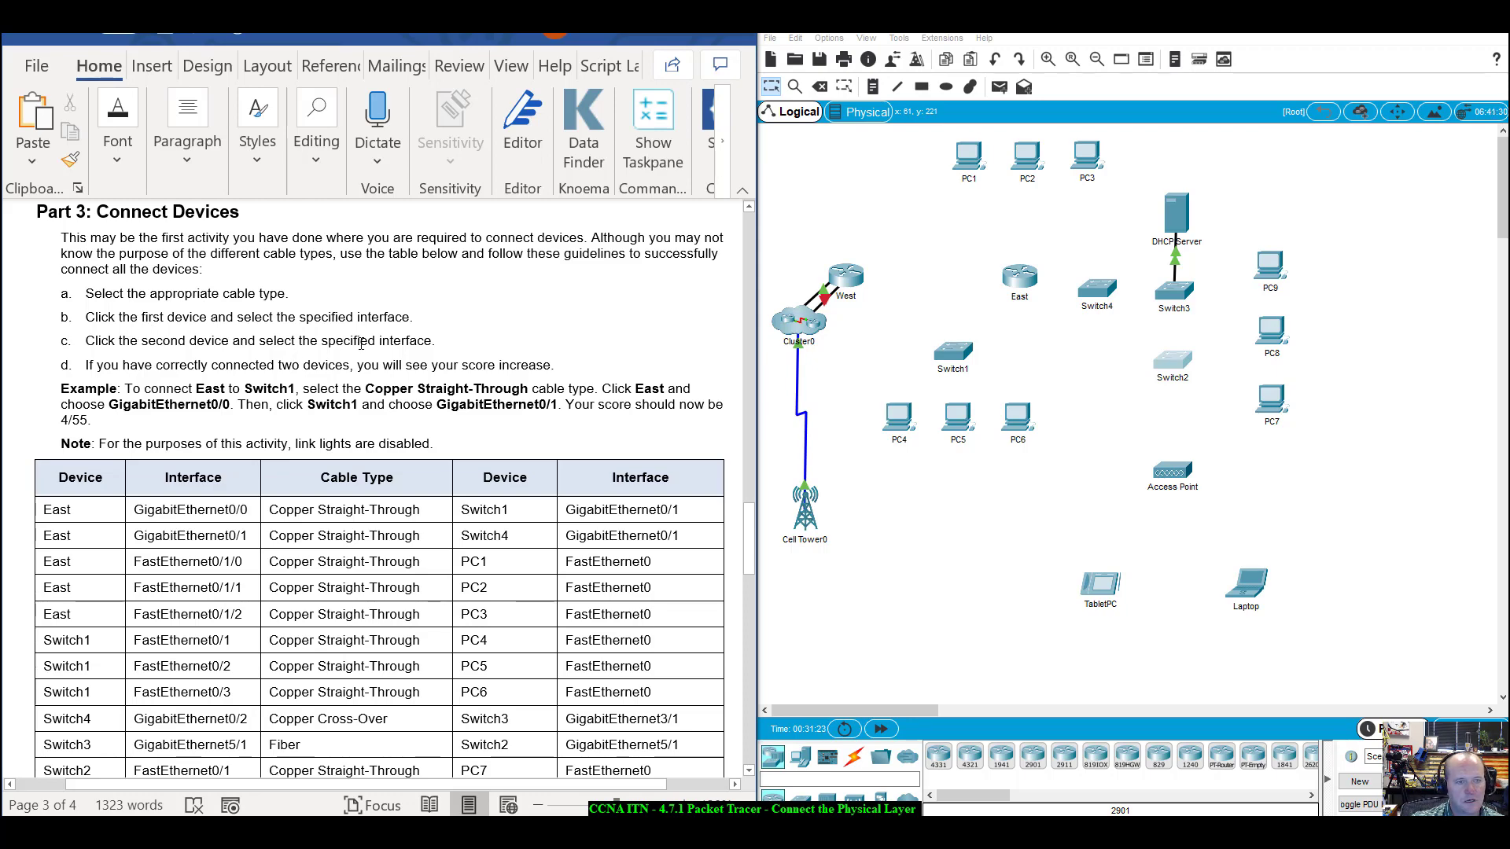
Examine the Part 3 connection table for the devices, interfaces and cable types required.
scroll(361, 344, "down", 3)
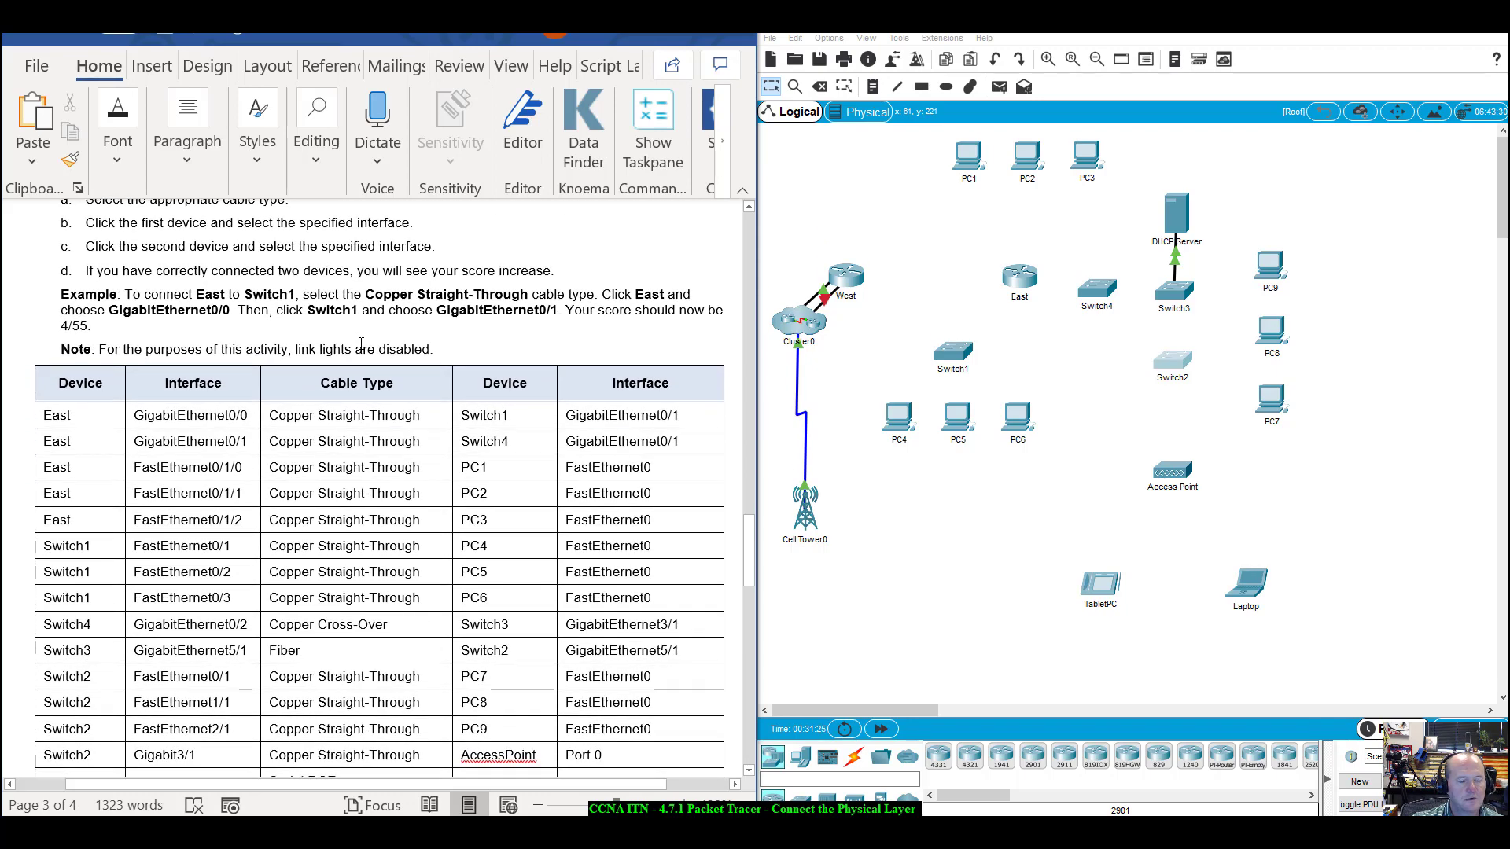
scroll(361, 343, "down", 1)
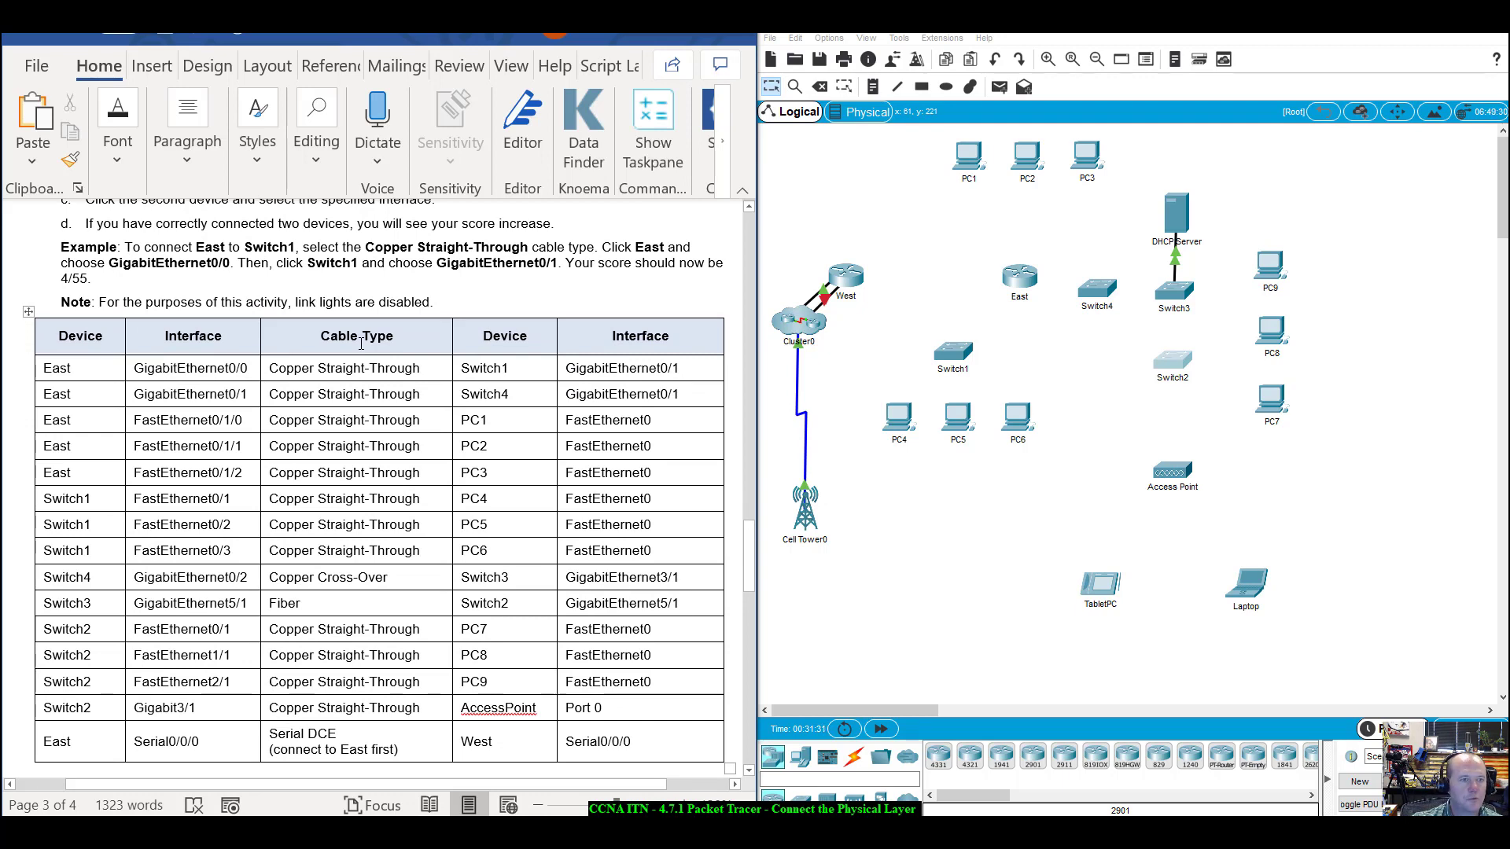
scroll(361, 344, "down", 1)
scroll(361, 344, "up", 1)
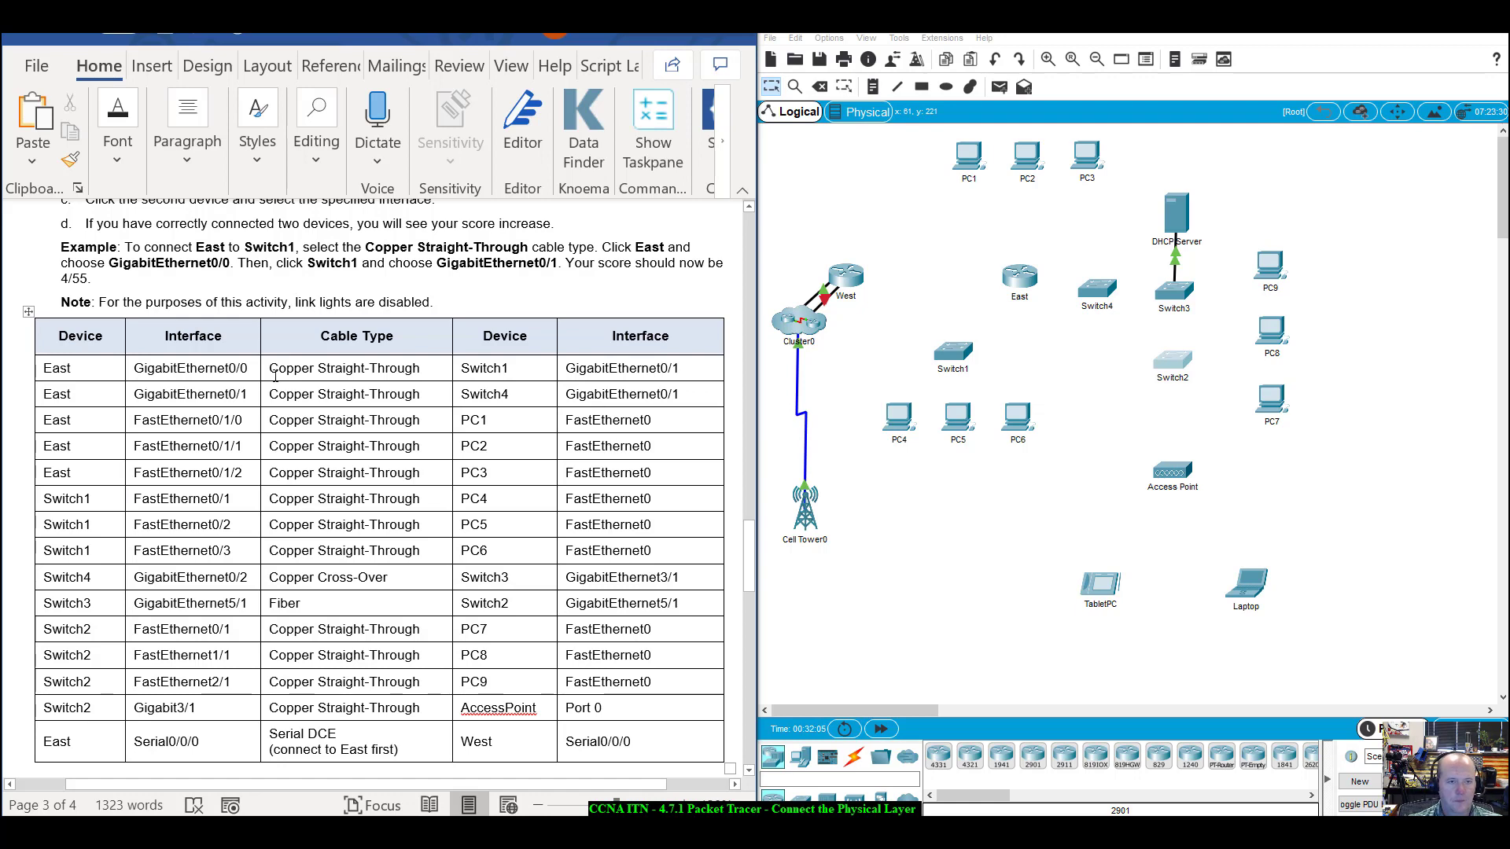
scroll(351, 485, "down", 2)
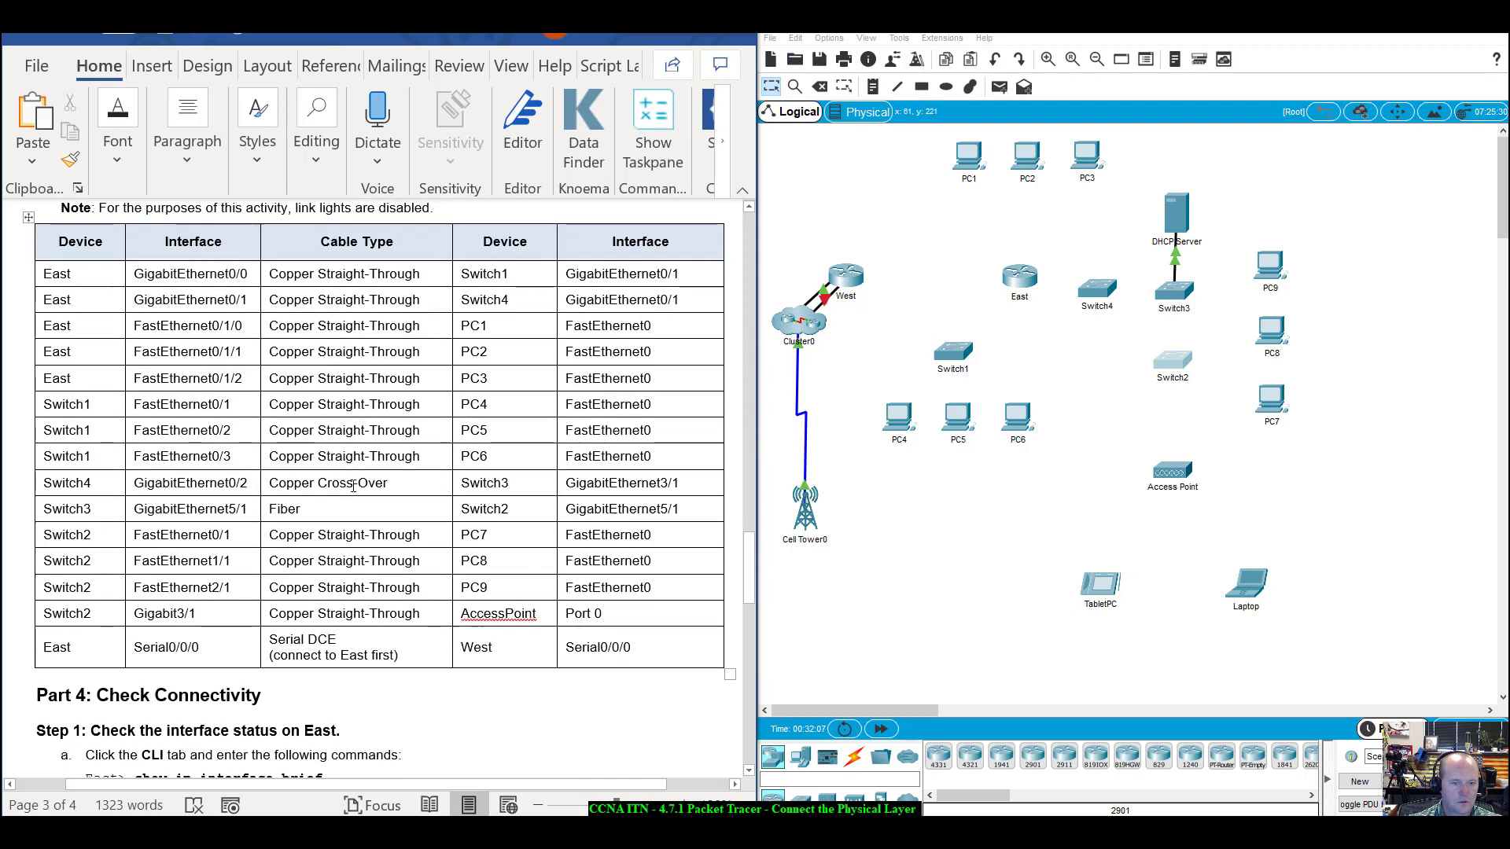
scroll(351, 485, "up", 2)
scroll(351, 485, "down", 1)
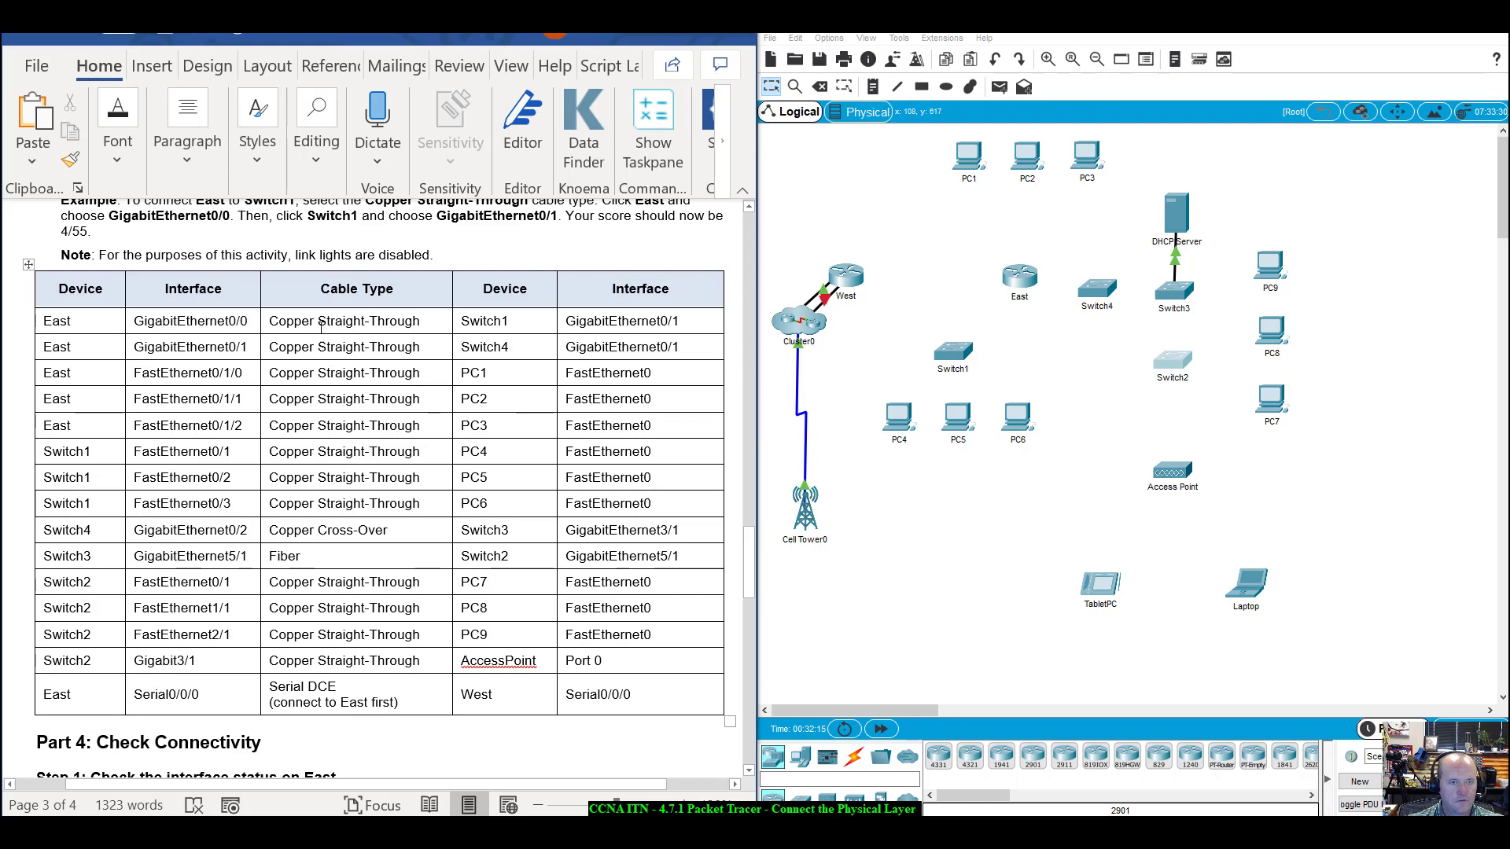
Connect East's GigabitEthernet0/0 to Switch1's GigabitEthernet0/1 with a Copper Straight-Through cable and check the link's port labels.
left_click(853, 756)
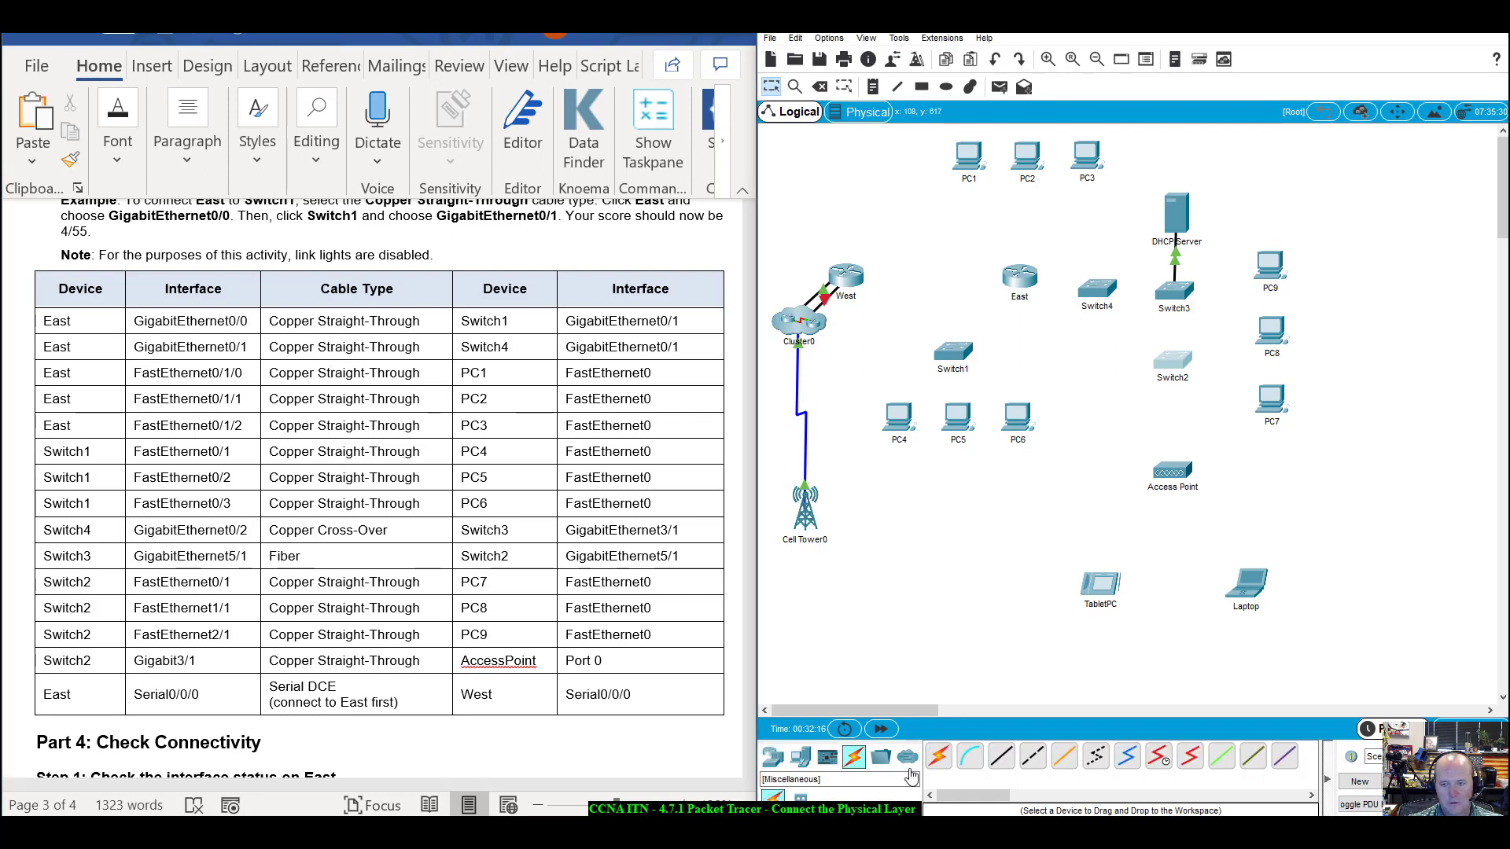
left_click(1002, 759)
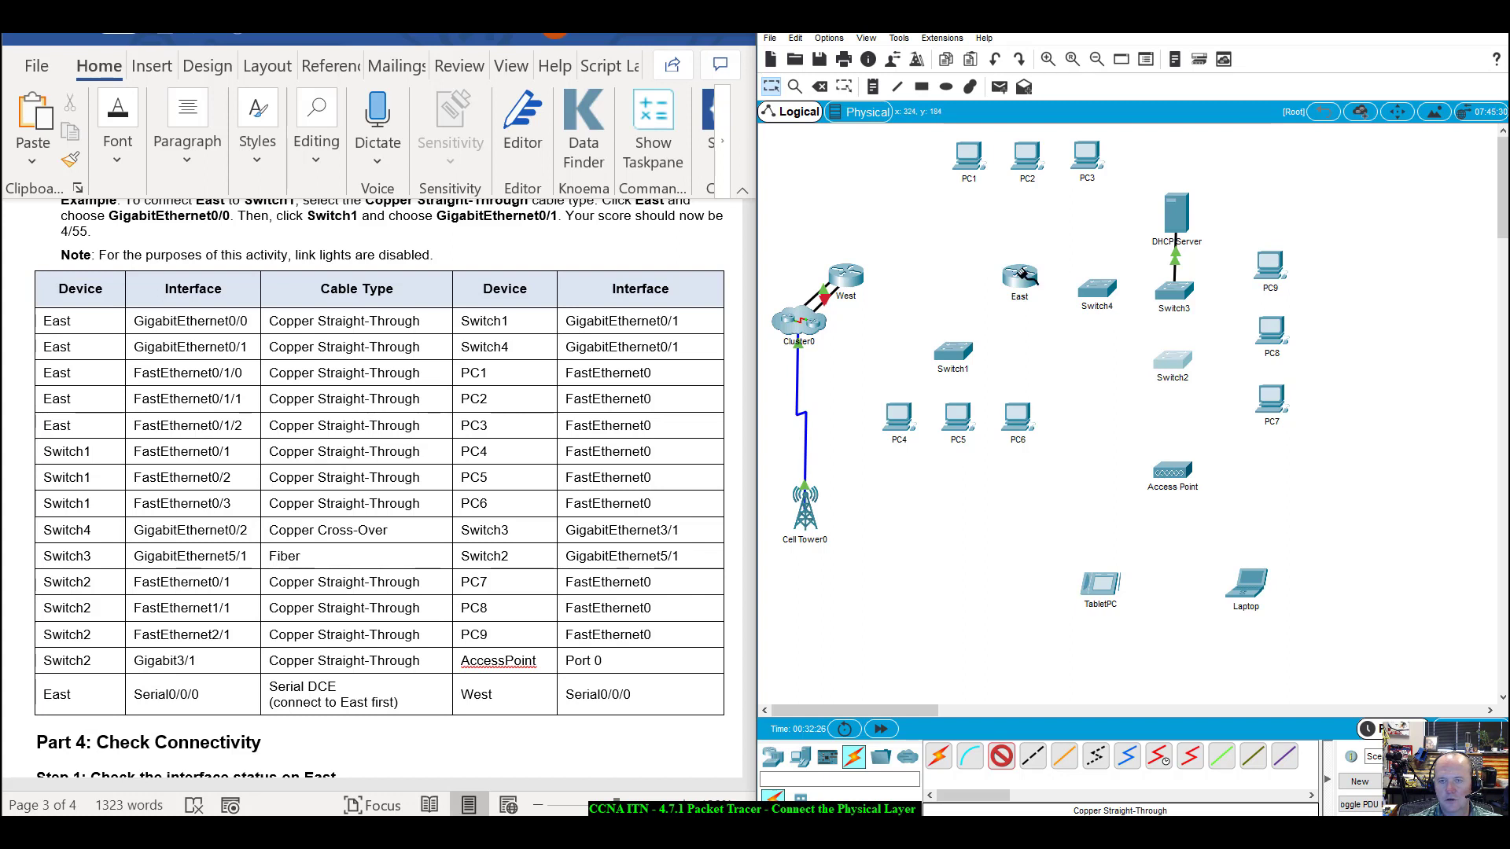
left_click(1025, 275)
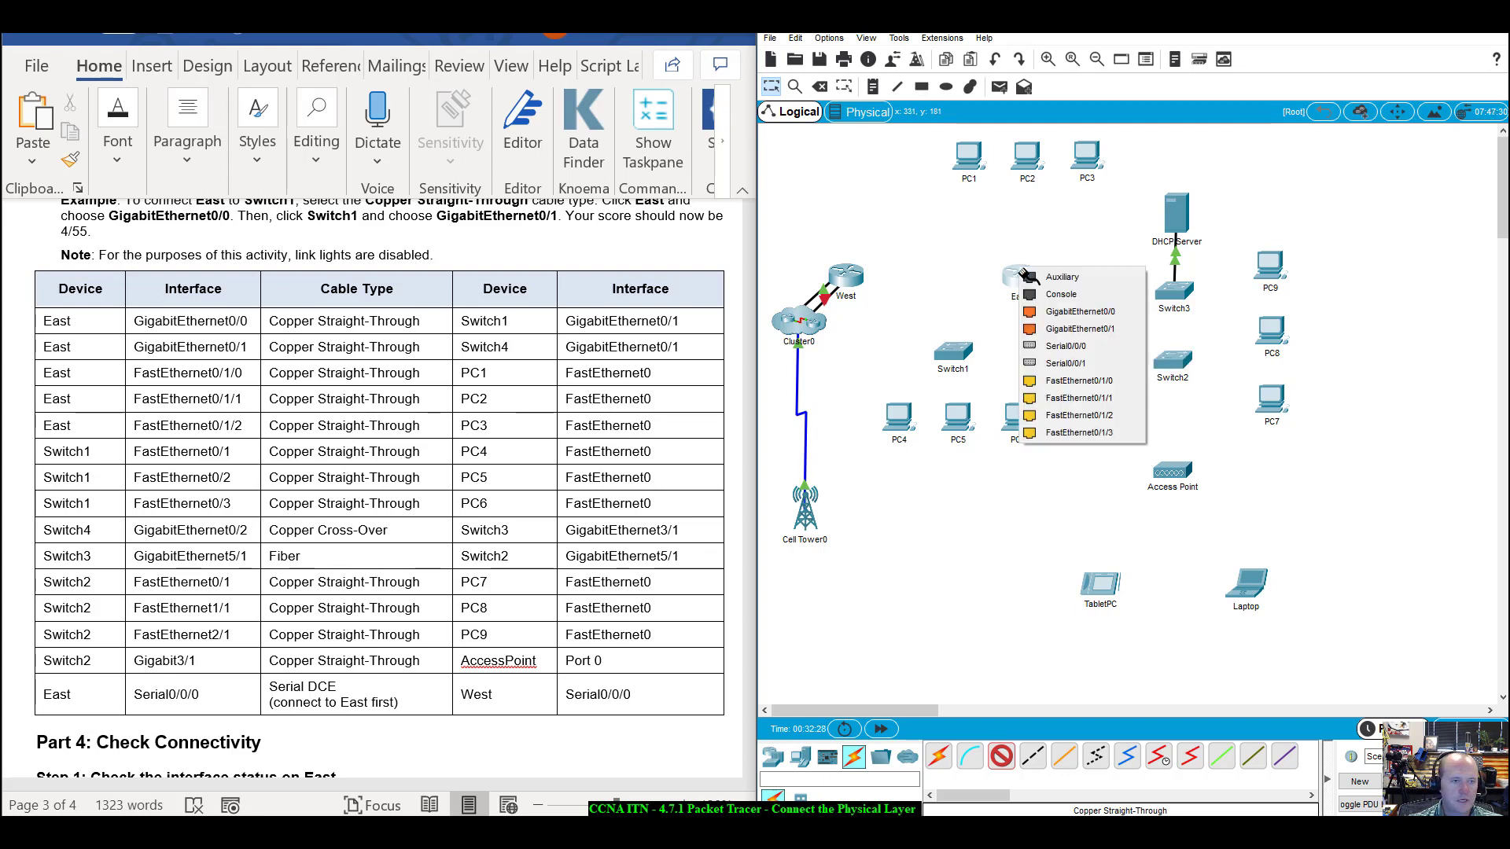
left_click(1063, 312)
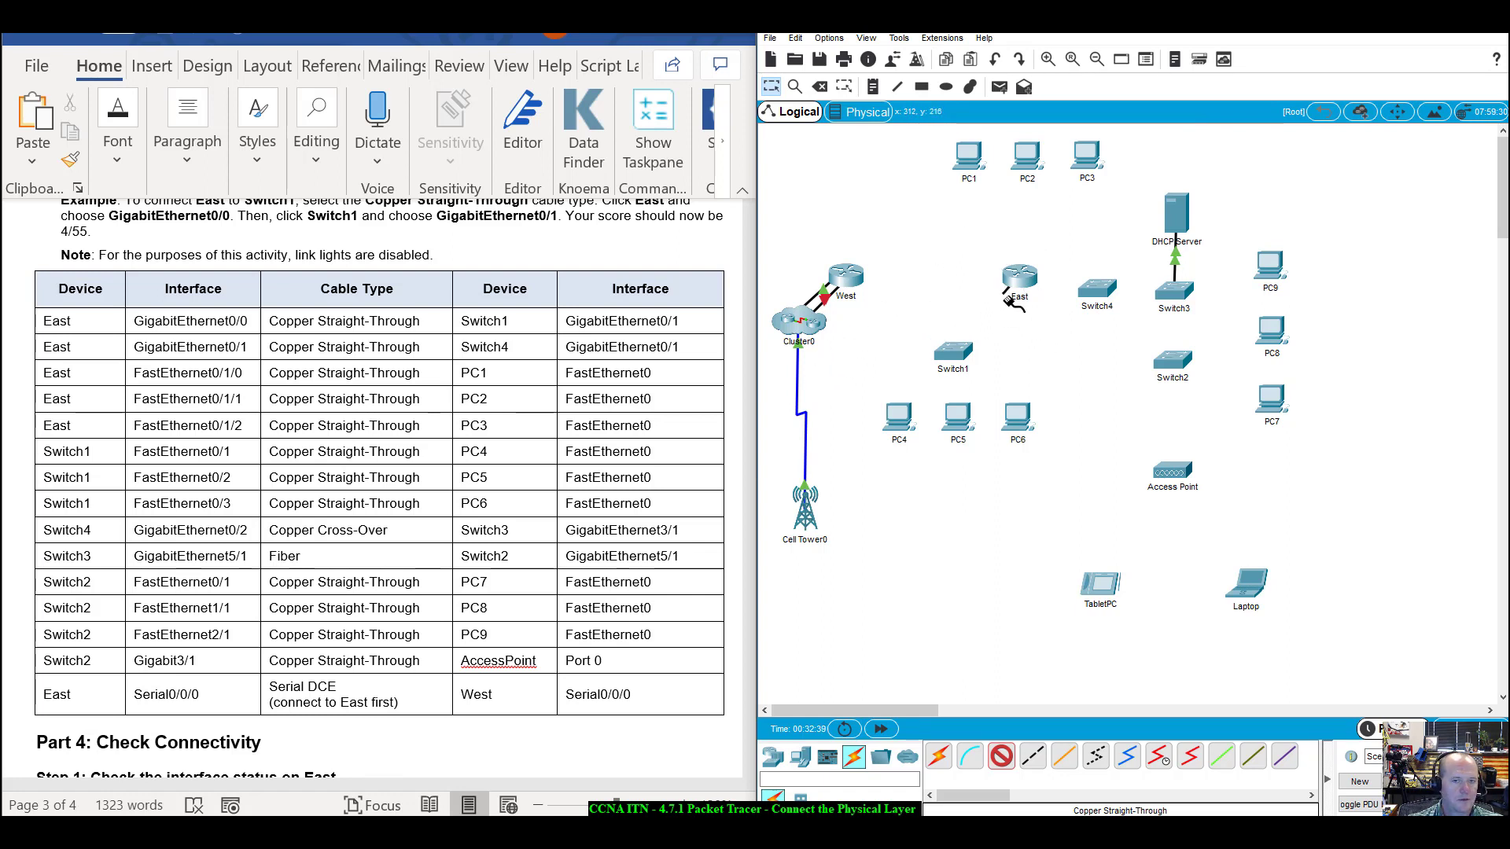
left_click(955, 360)
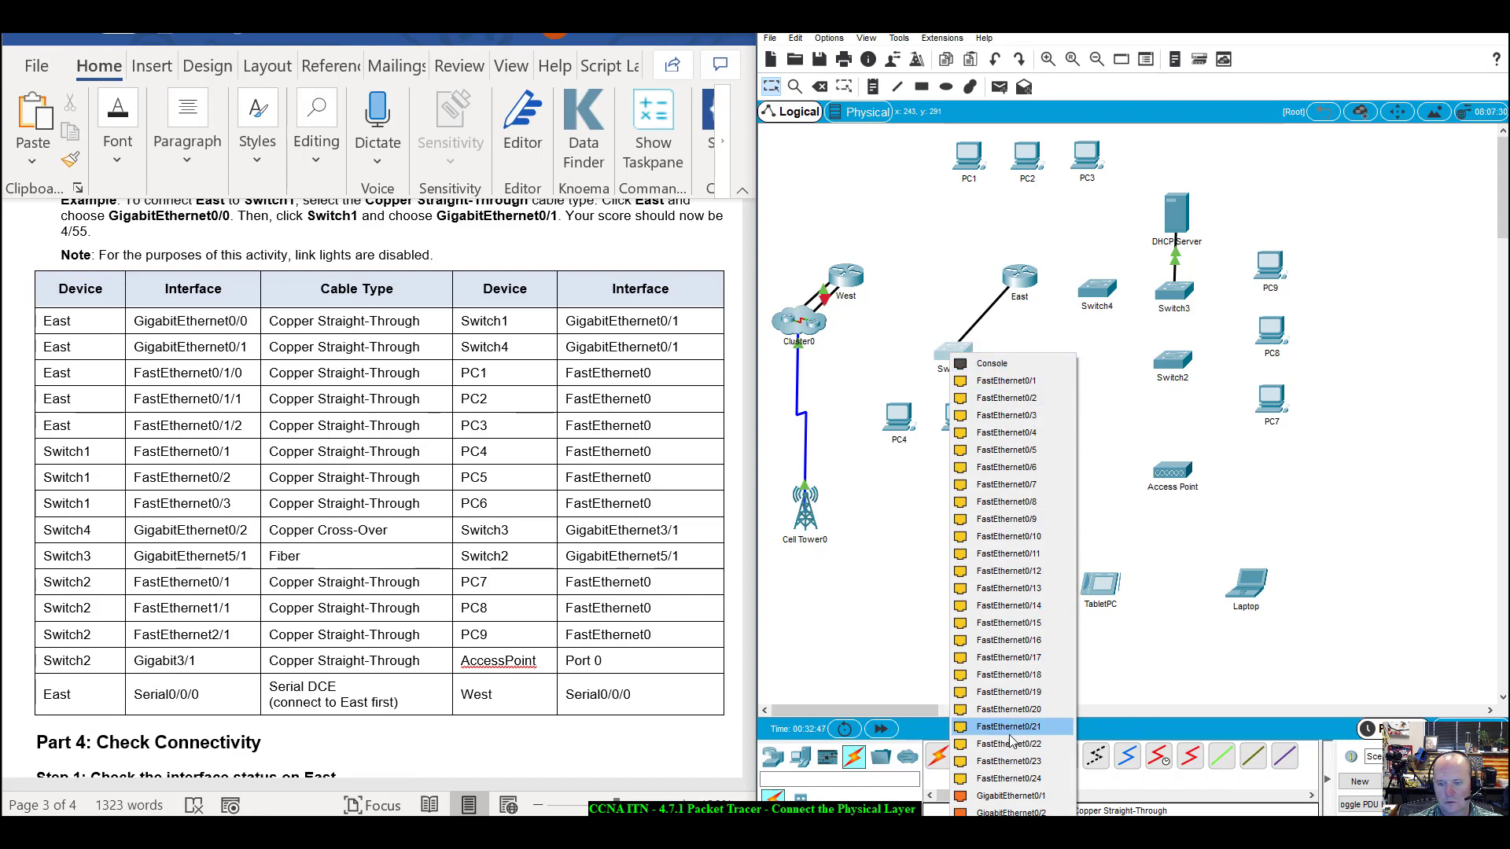
left_click(1013, 796)
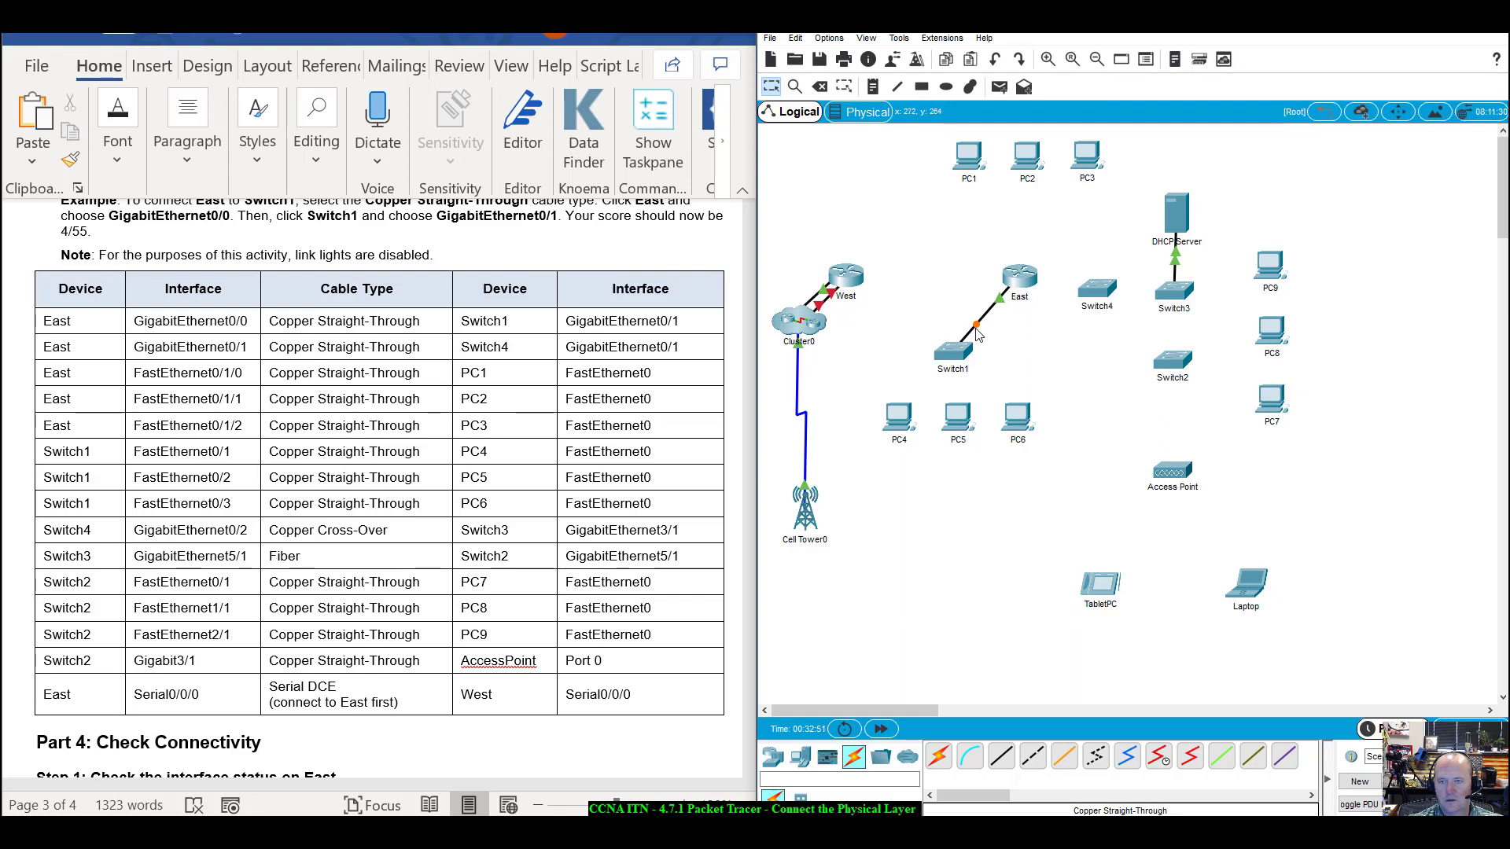
mouse_move(981, 330)
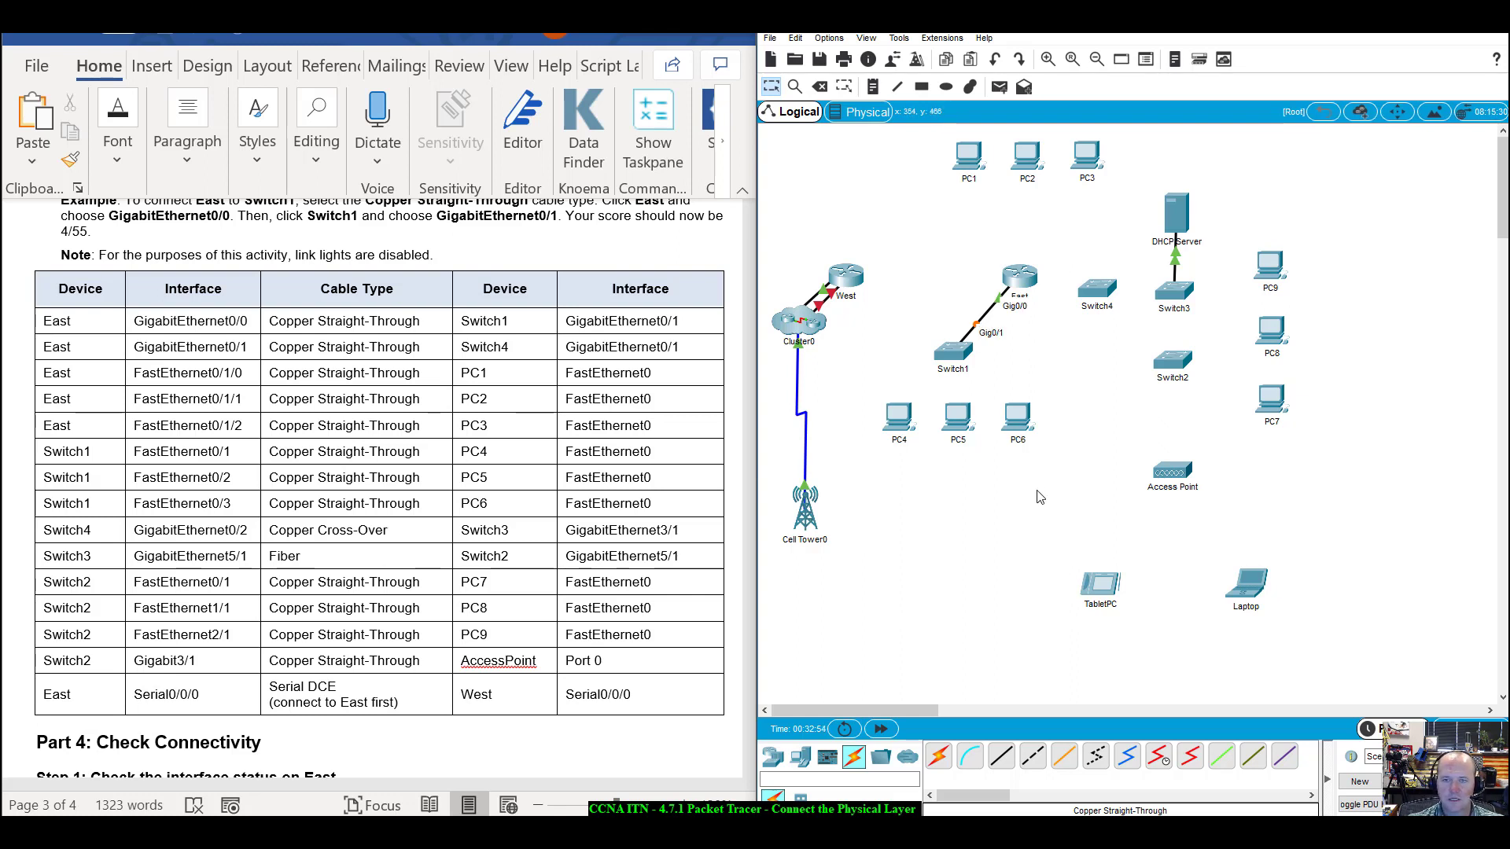
Look over the remaining connections in the Part 3 table, down to the East to West serial link.
scroll(118, 439, "down", 2)
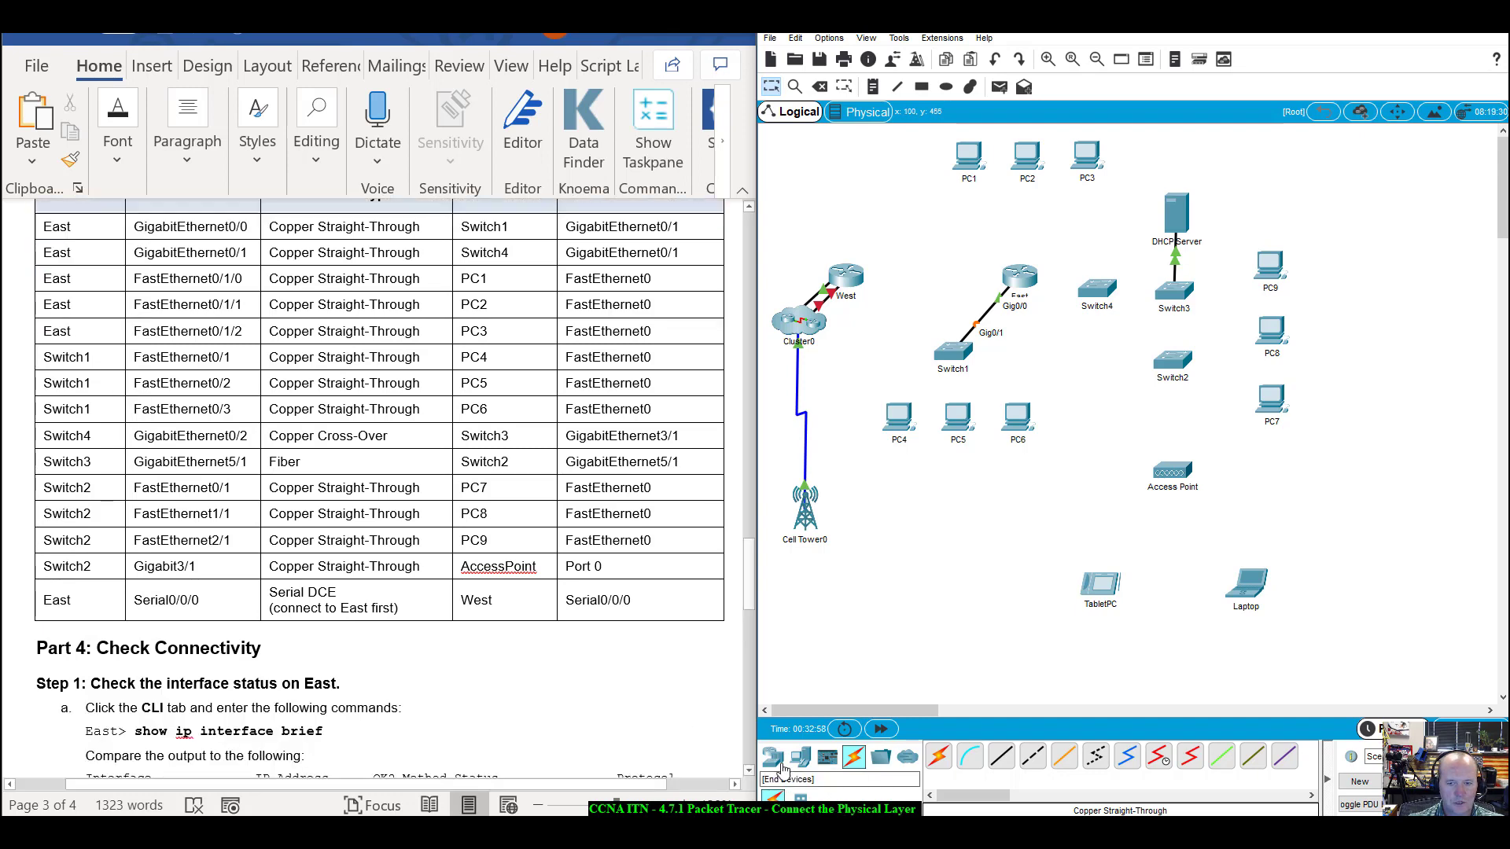
left_click(750, 775)
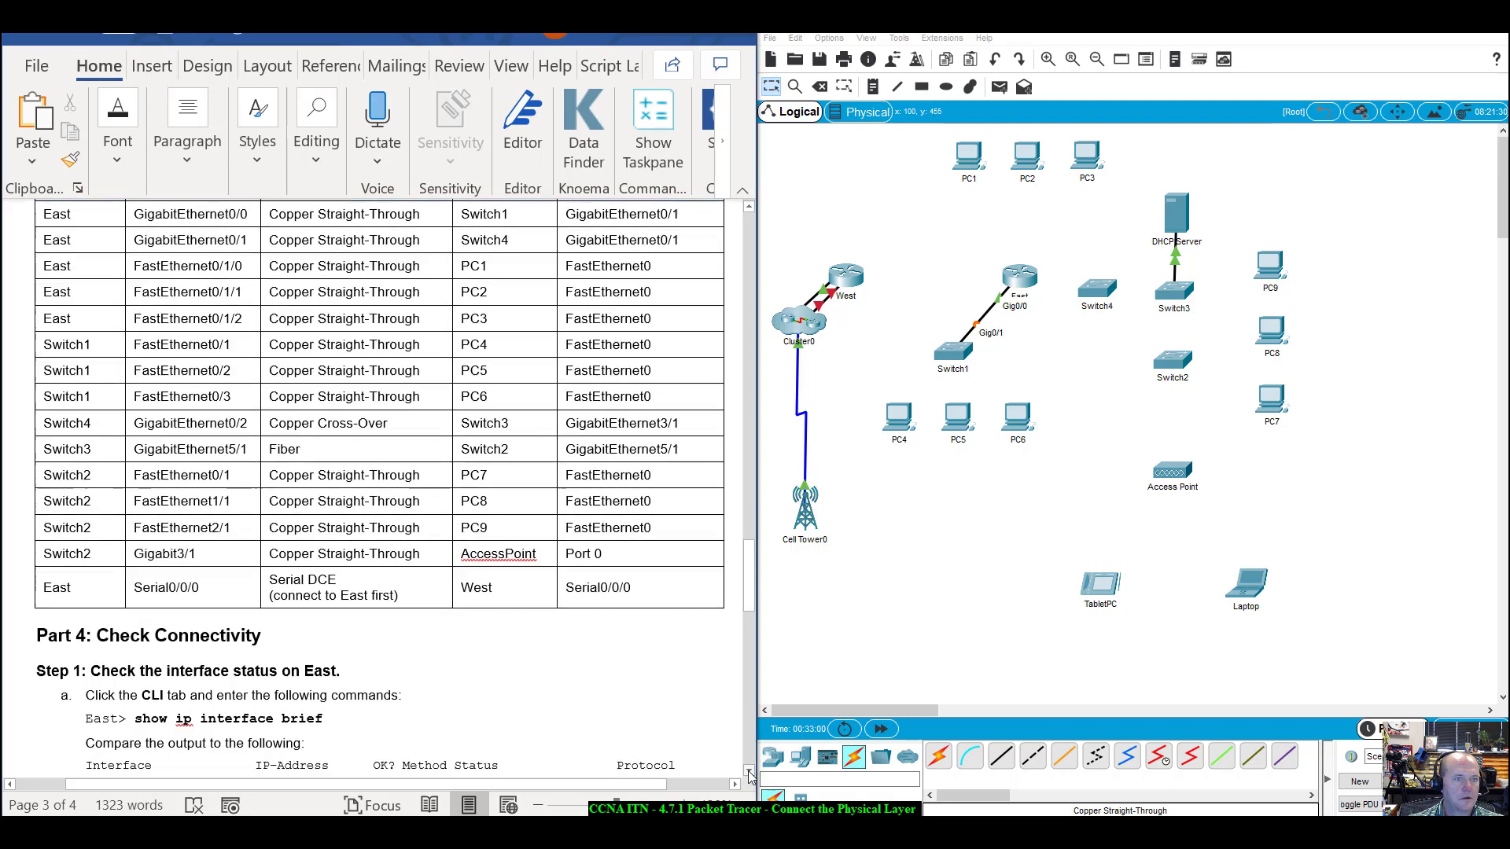
scroll(507, 541, "up", 2)
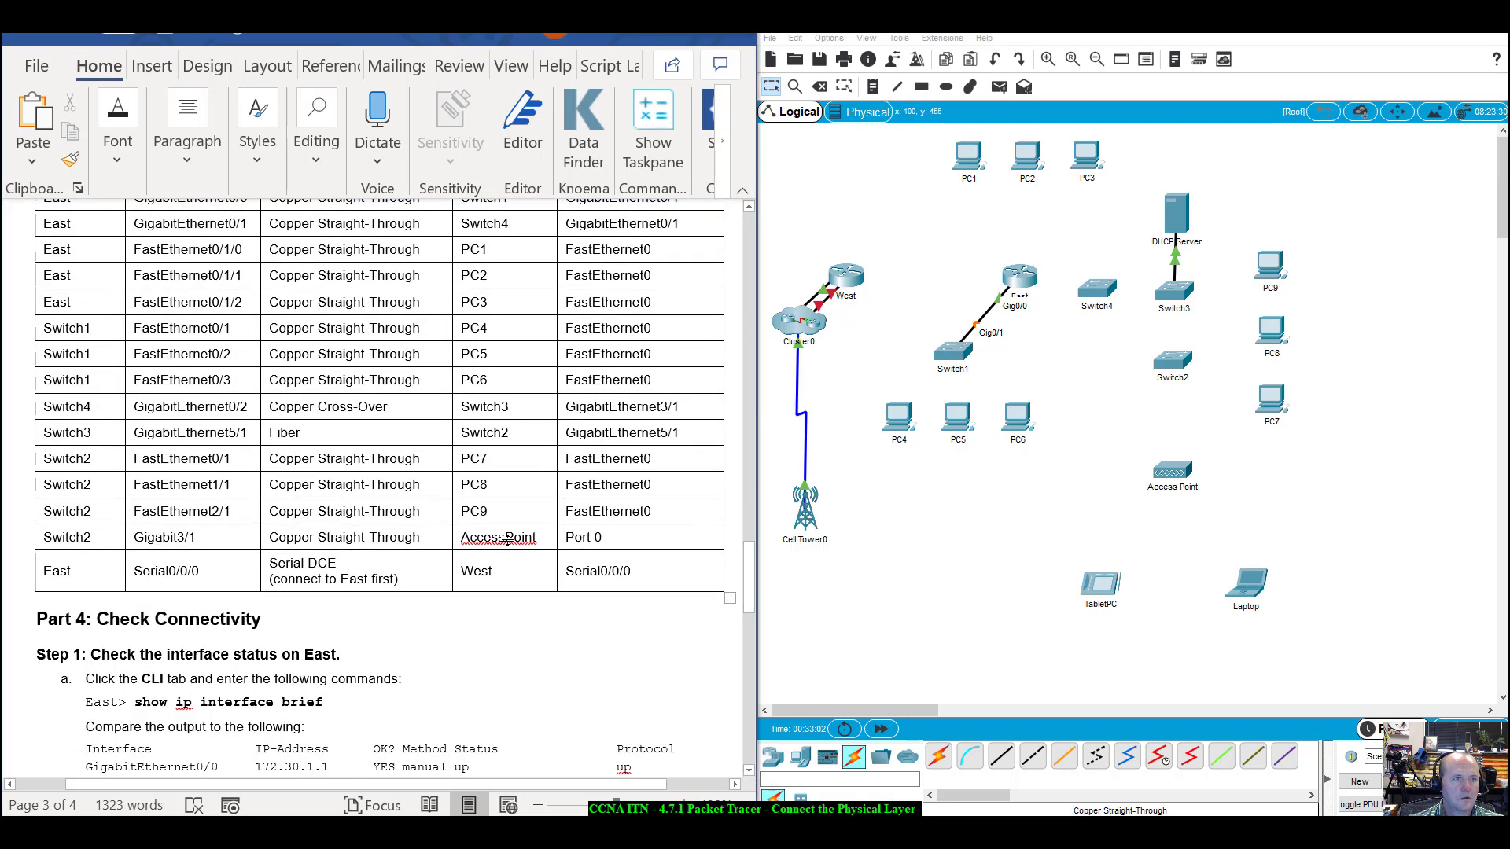
scroll(507, 541, "down", 2)
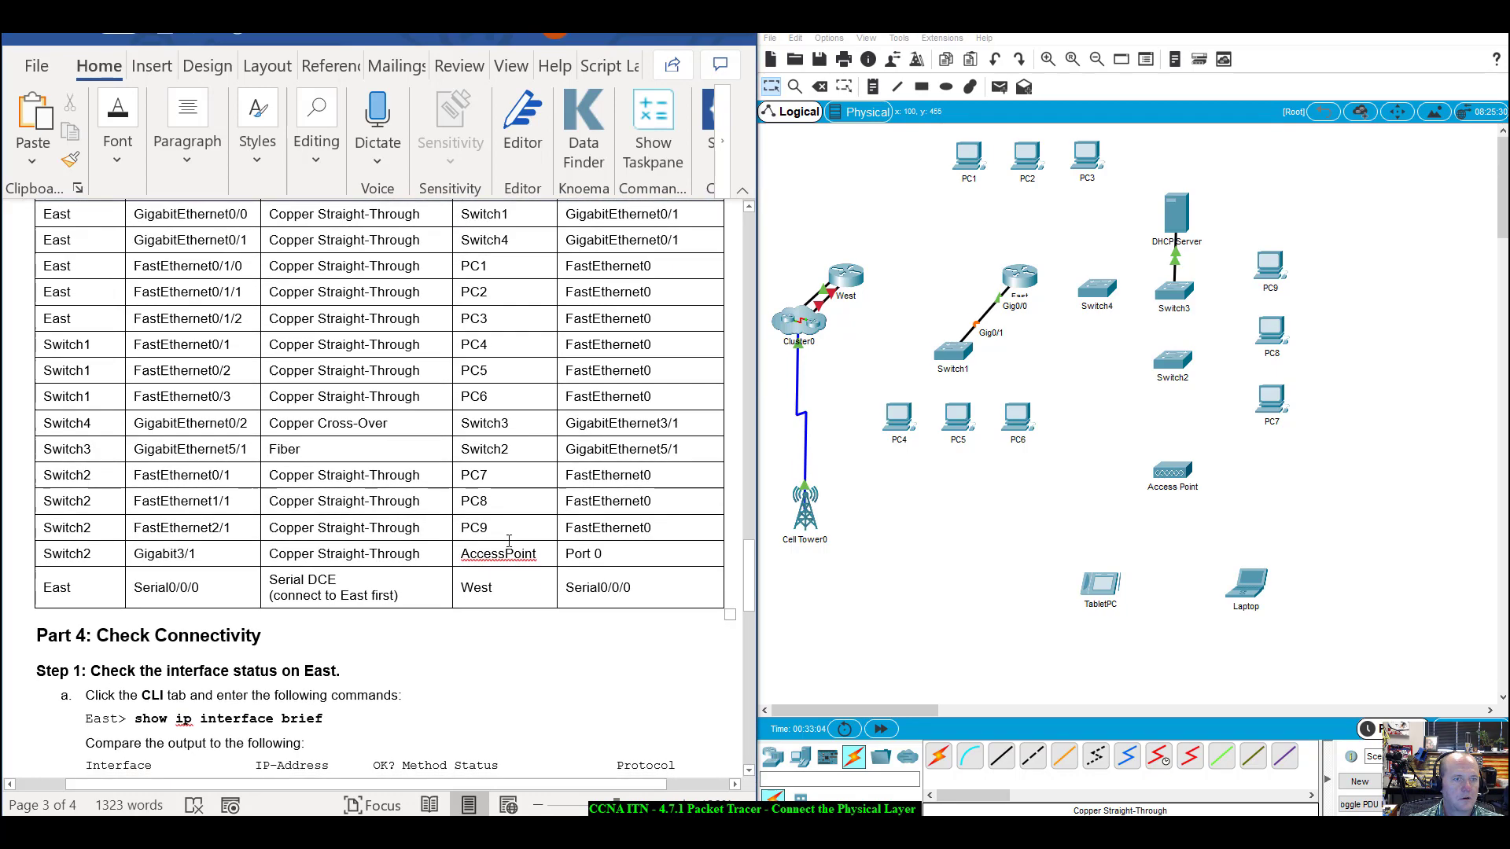
Connect East's GigabitEthernet0/1 to Switch4's GigabitEthernet0/1 with a Copper Straight-Through cable and fast-forward the simulation time.
scroll(509, 541, "down", 2)
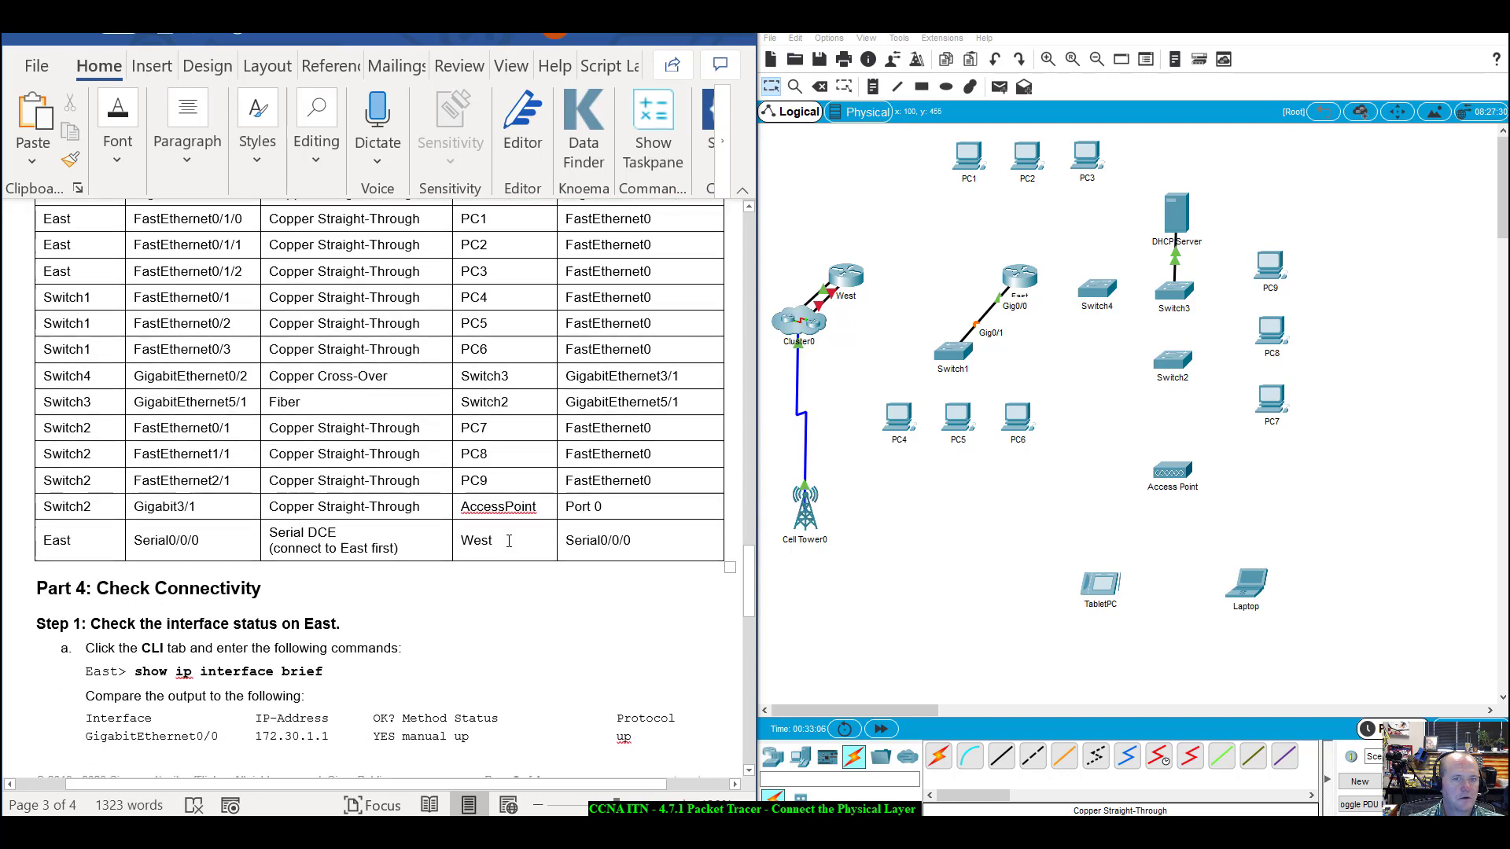
scroll(509, 541, "up", 2)
left_click_drag(753, 586, 753, 591)
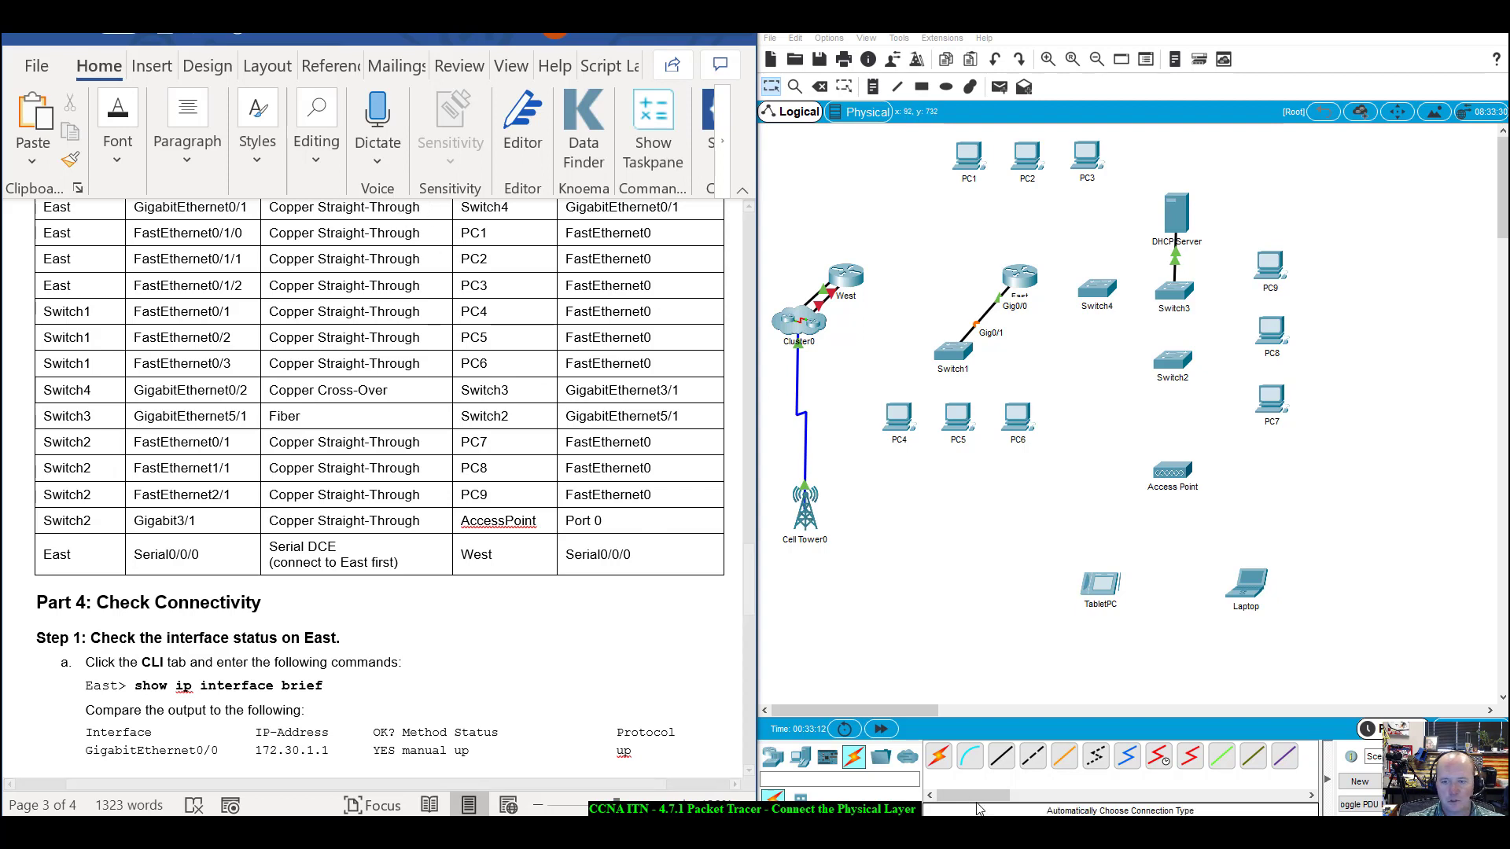
left_click(999, 766)
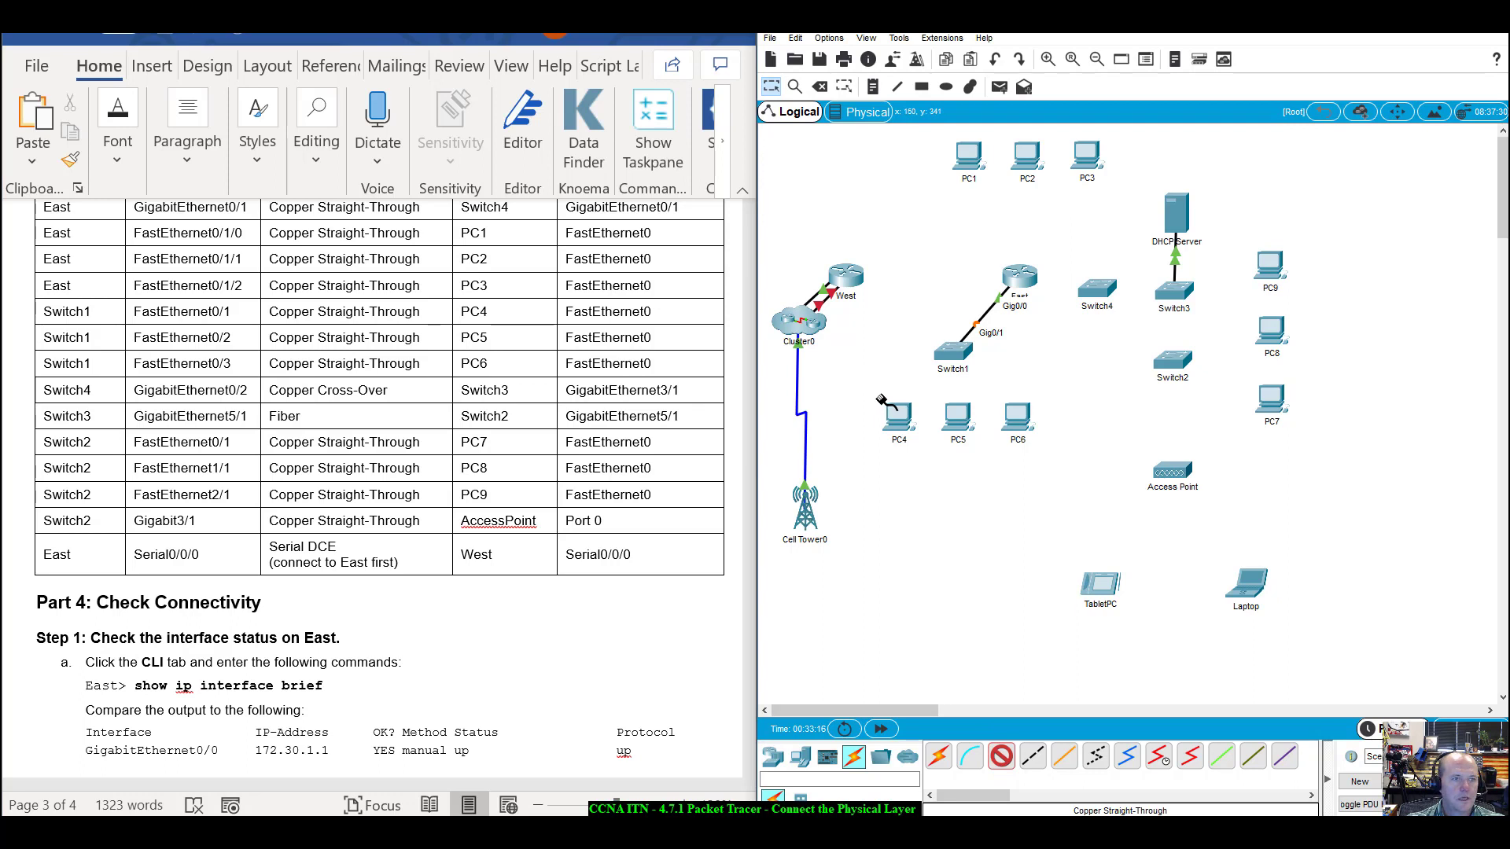
left_click(1023, 273)
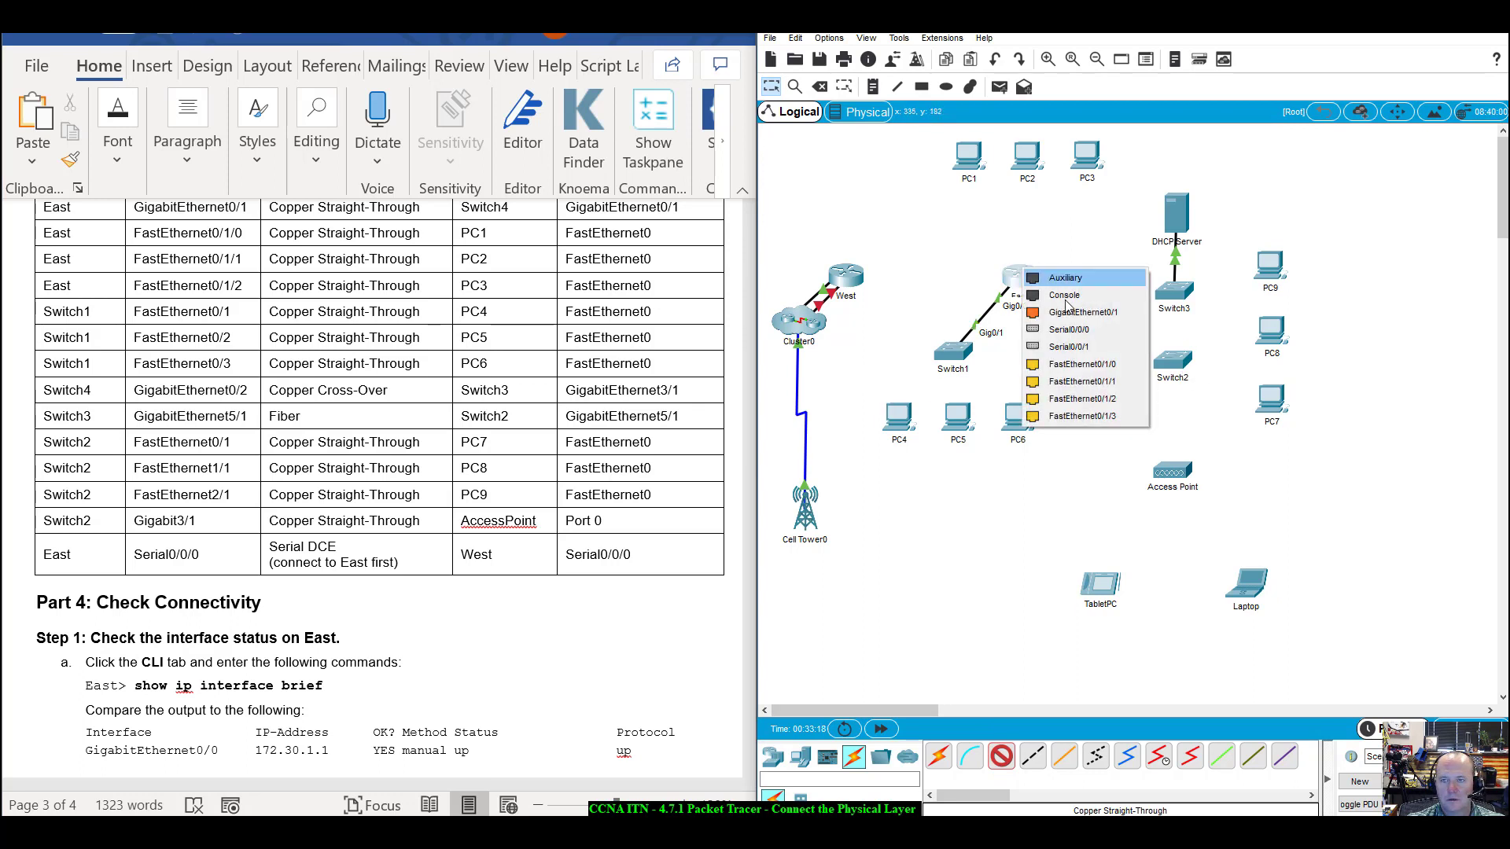
left_click(1103, 313)
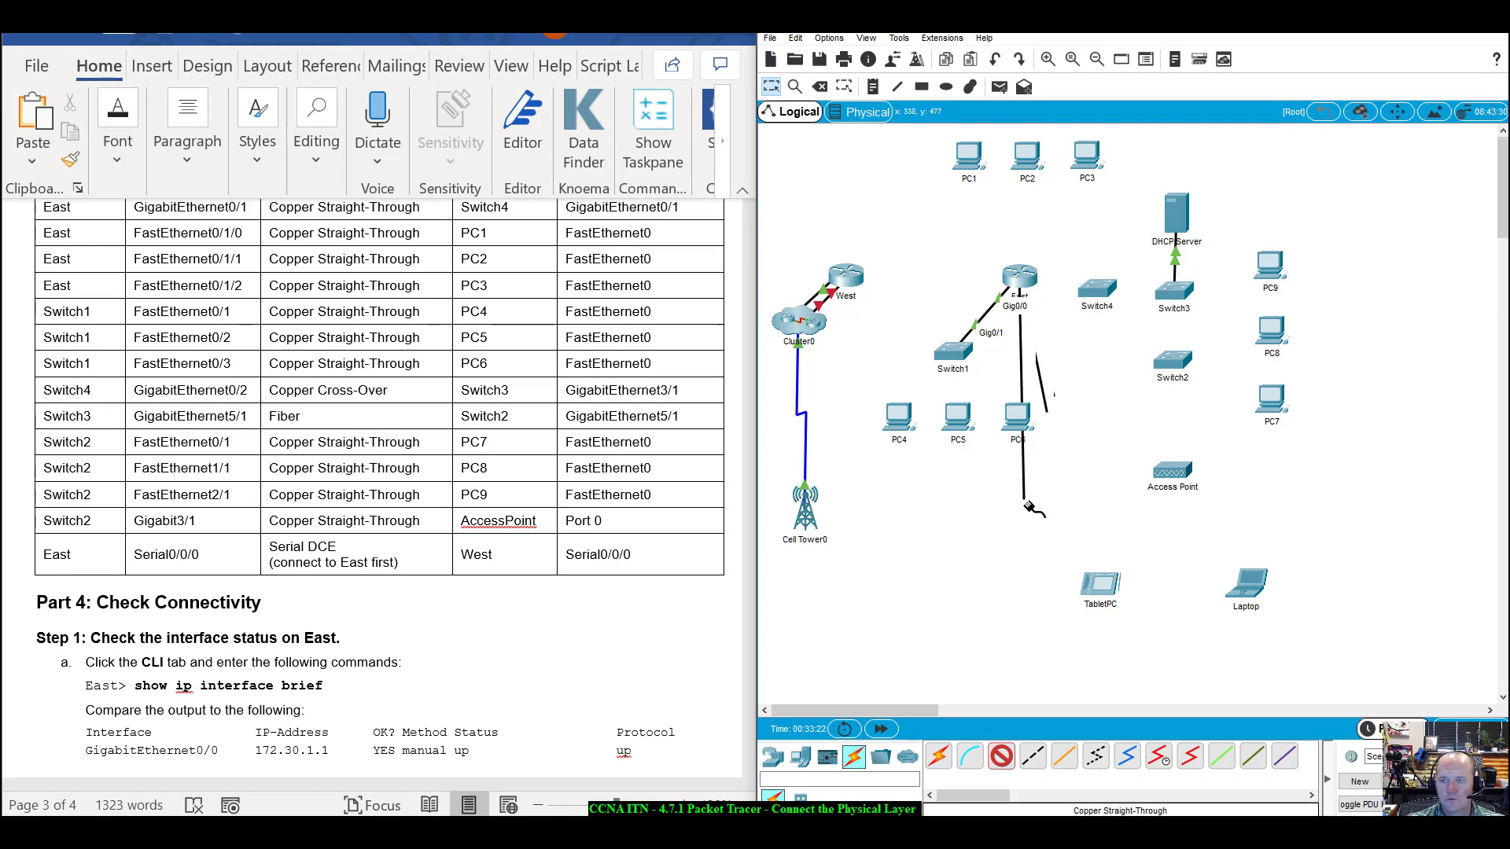
left_click(1098, 293)
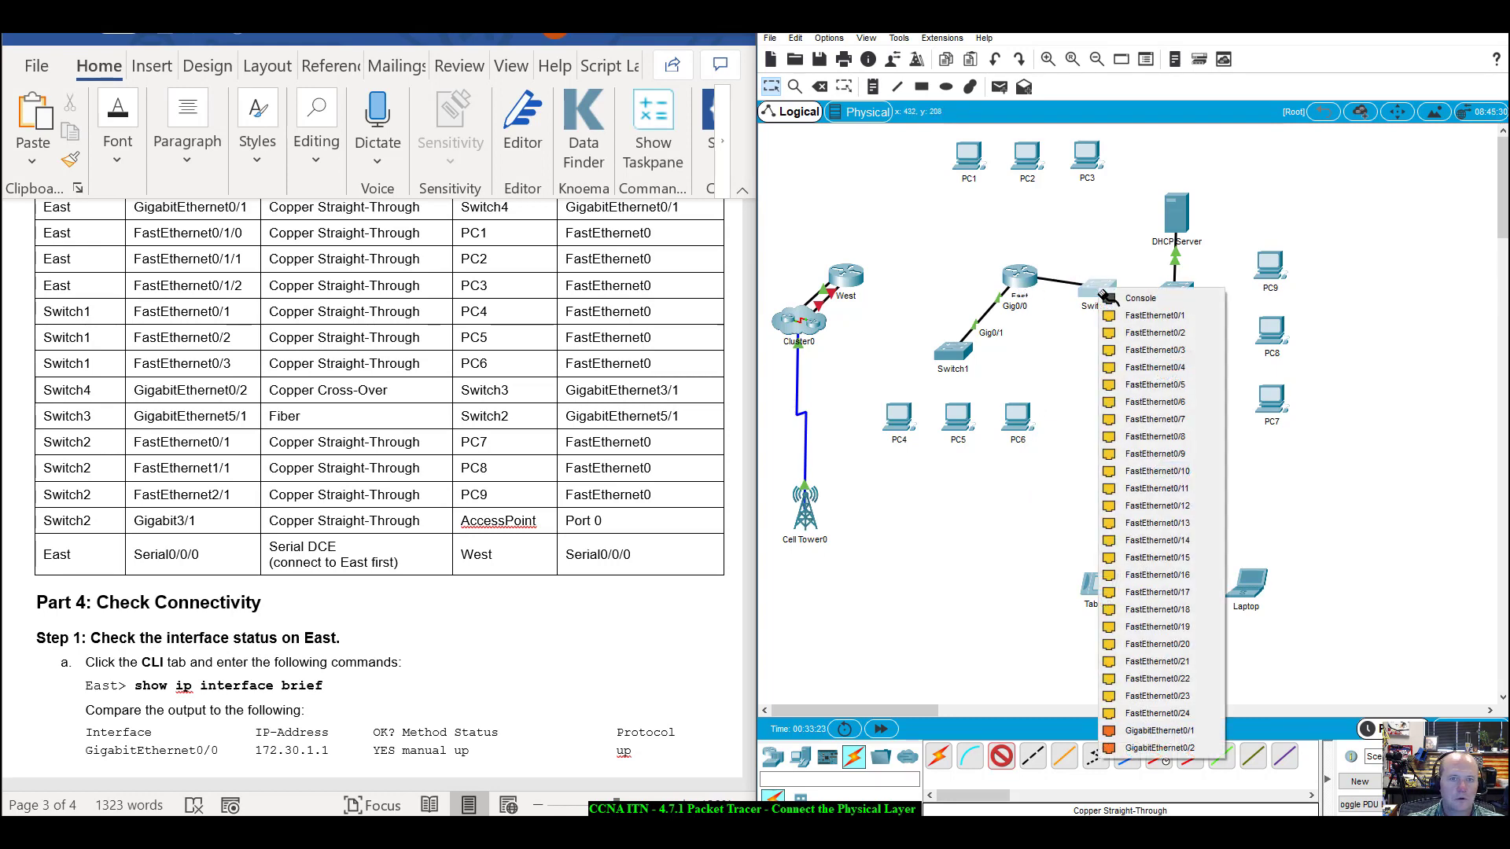
left_click(1191, 731)
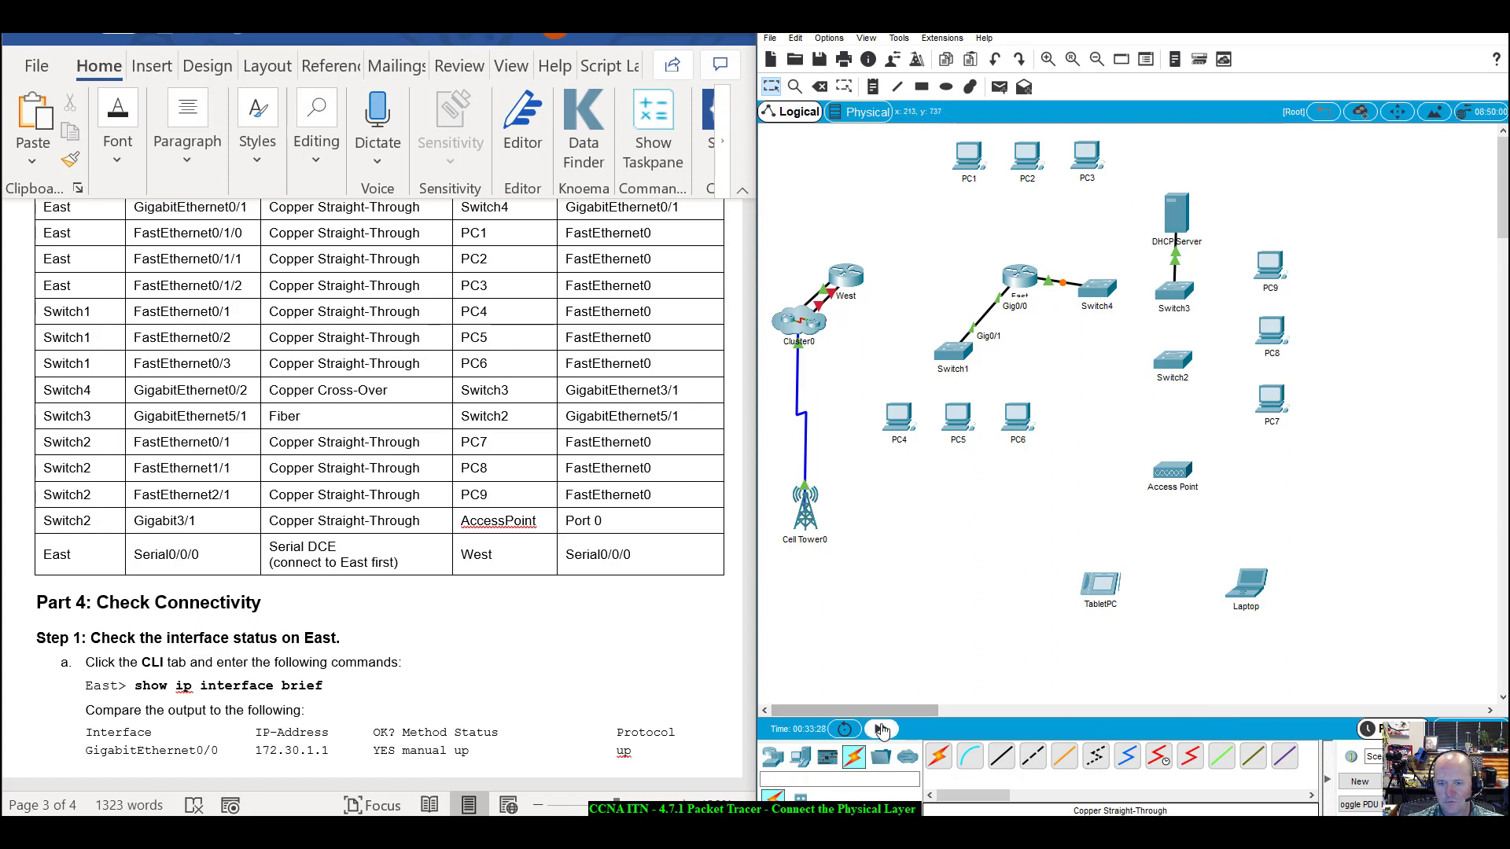
left_click(881, 729)
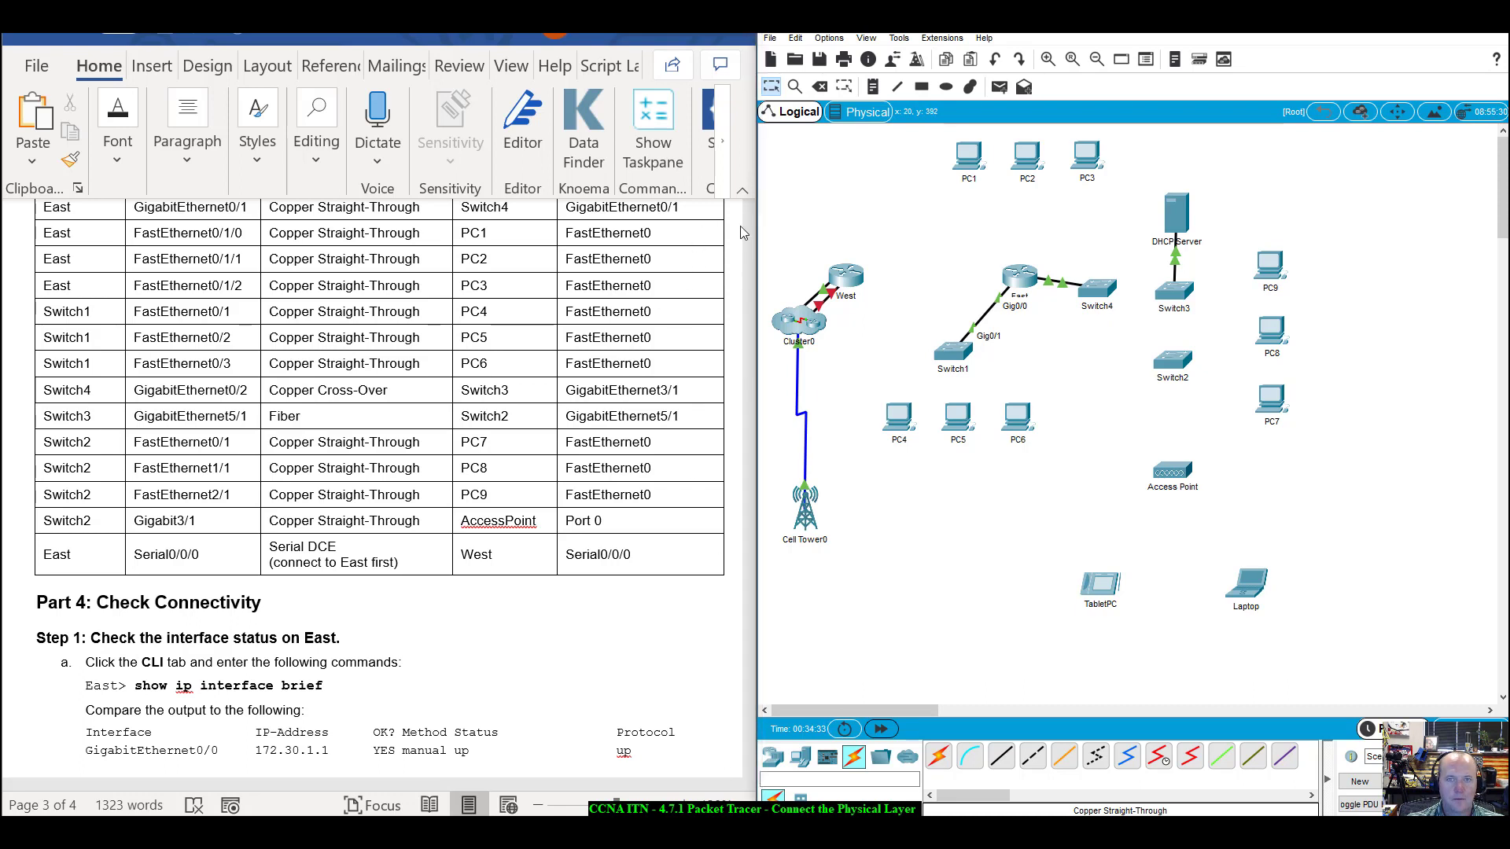
Connect East's FastEthernet0/1/0 to PC1's FastEthernet0 with a Copper Straight-Through cable, following the Part 3 table.
left_click(694, 604)
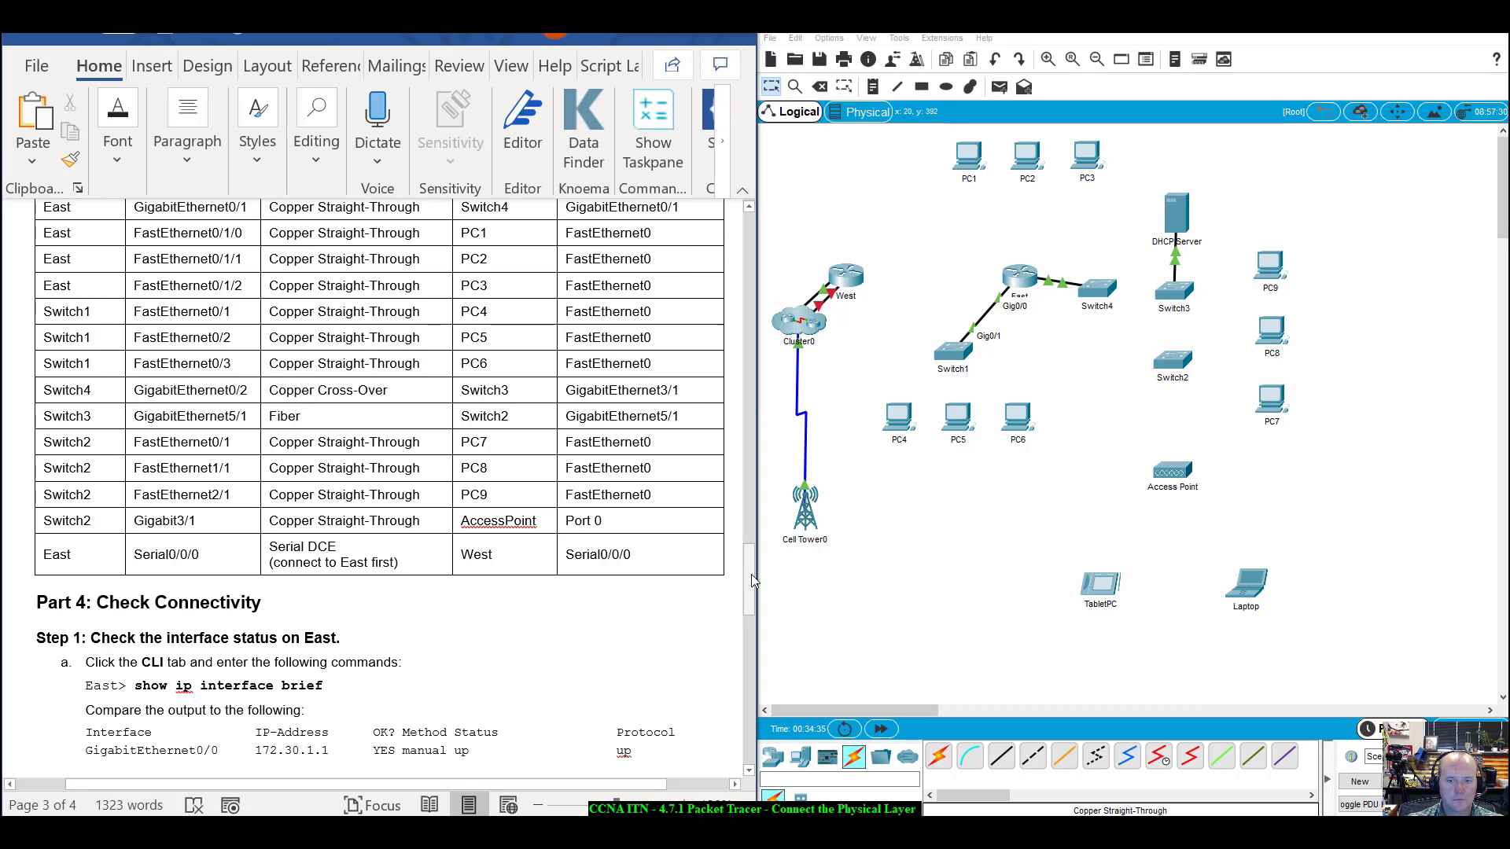
left_click_drag(752, 574, 750, 576)
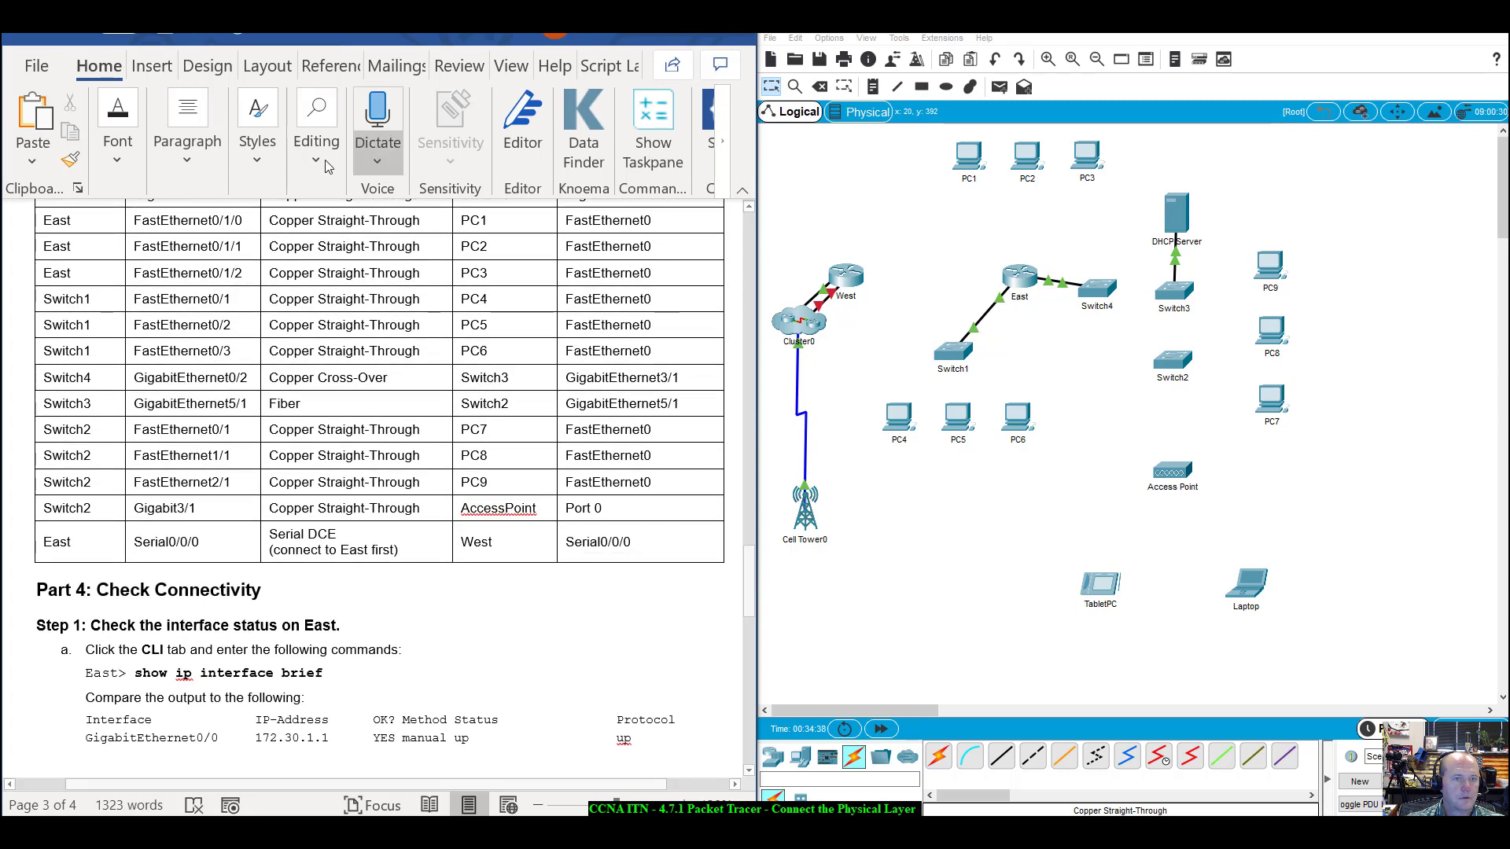
left_click(1008, 757)
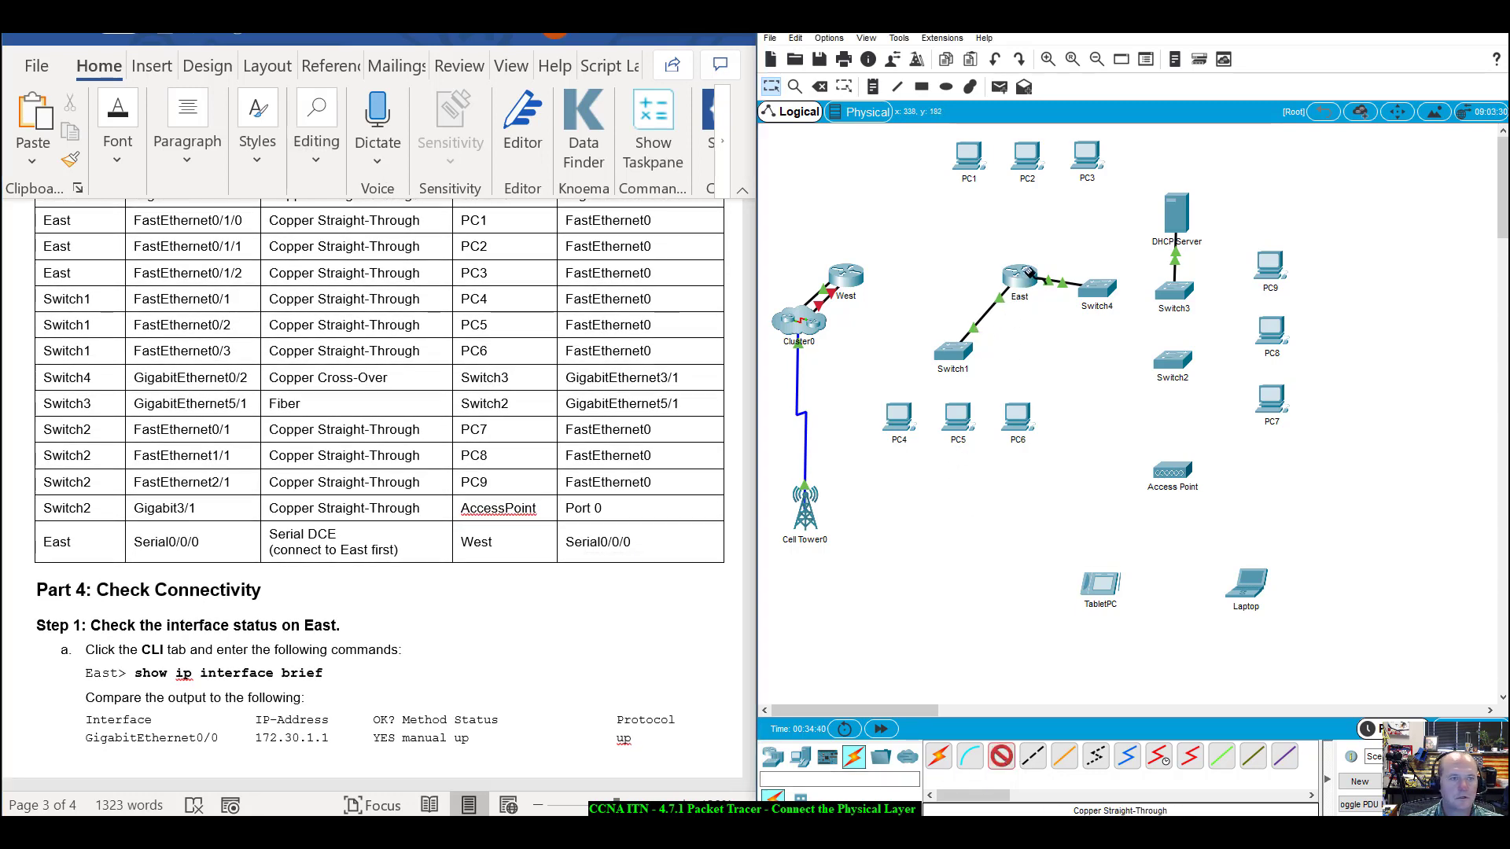
left_click(1026, 271)
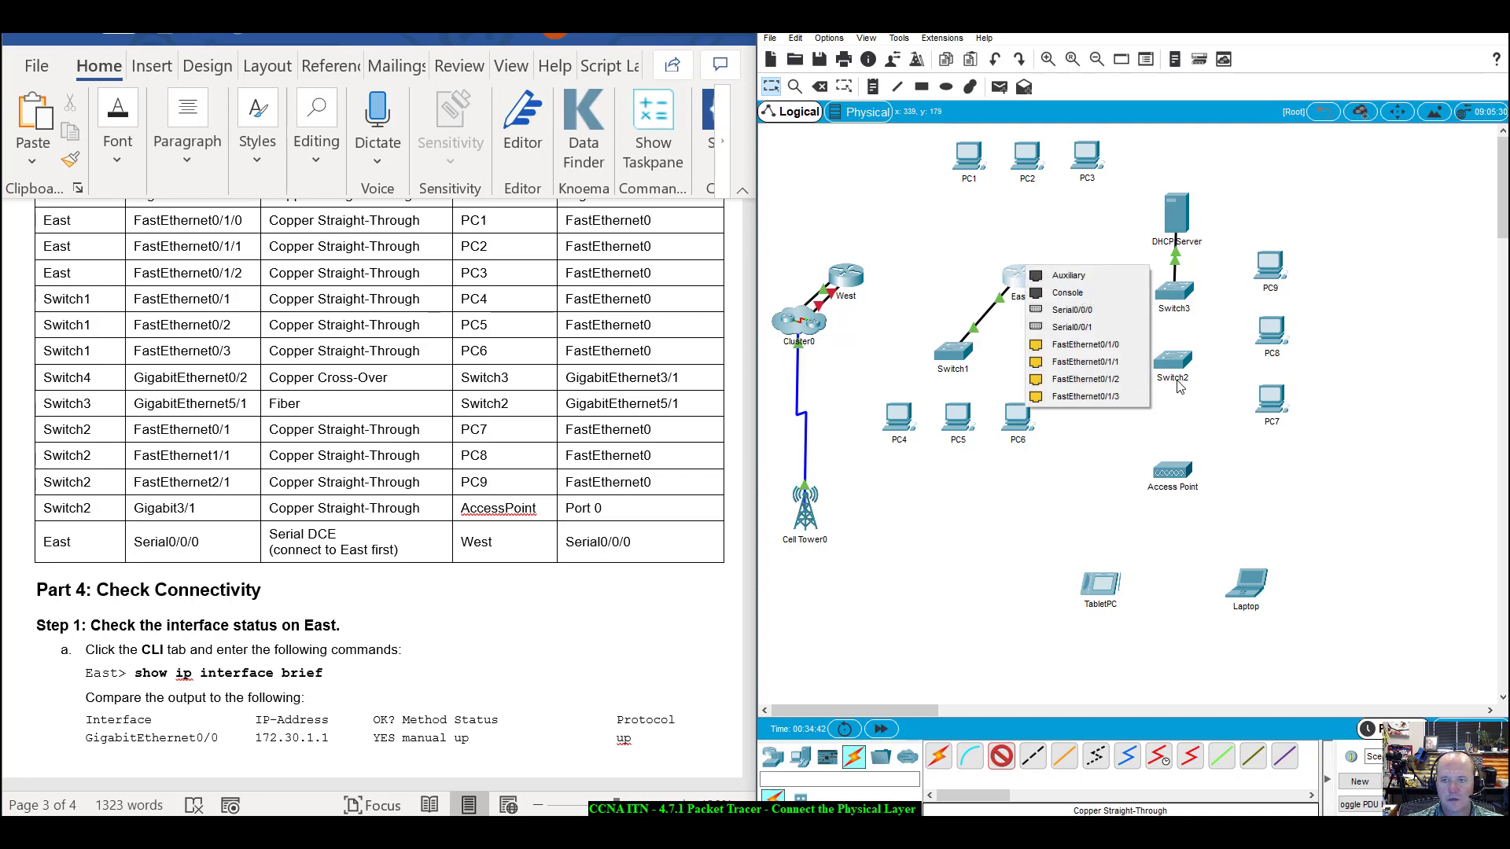
left_click(1096, 350)
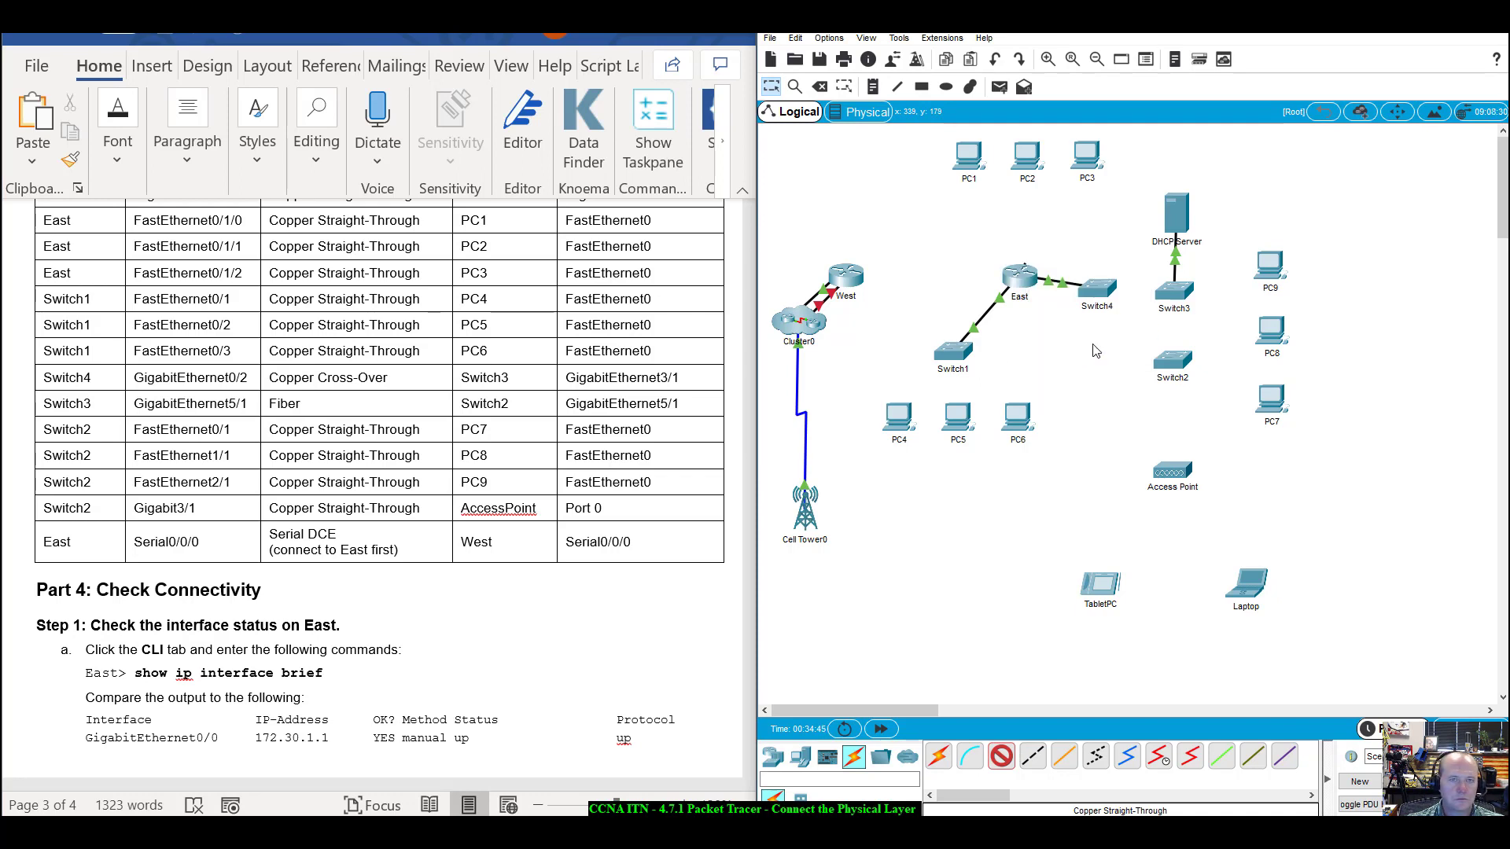
left_click(966, 159)
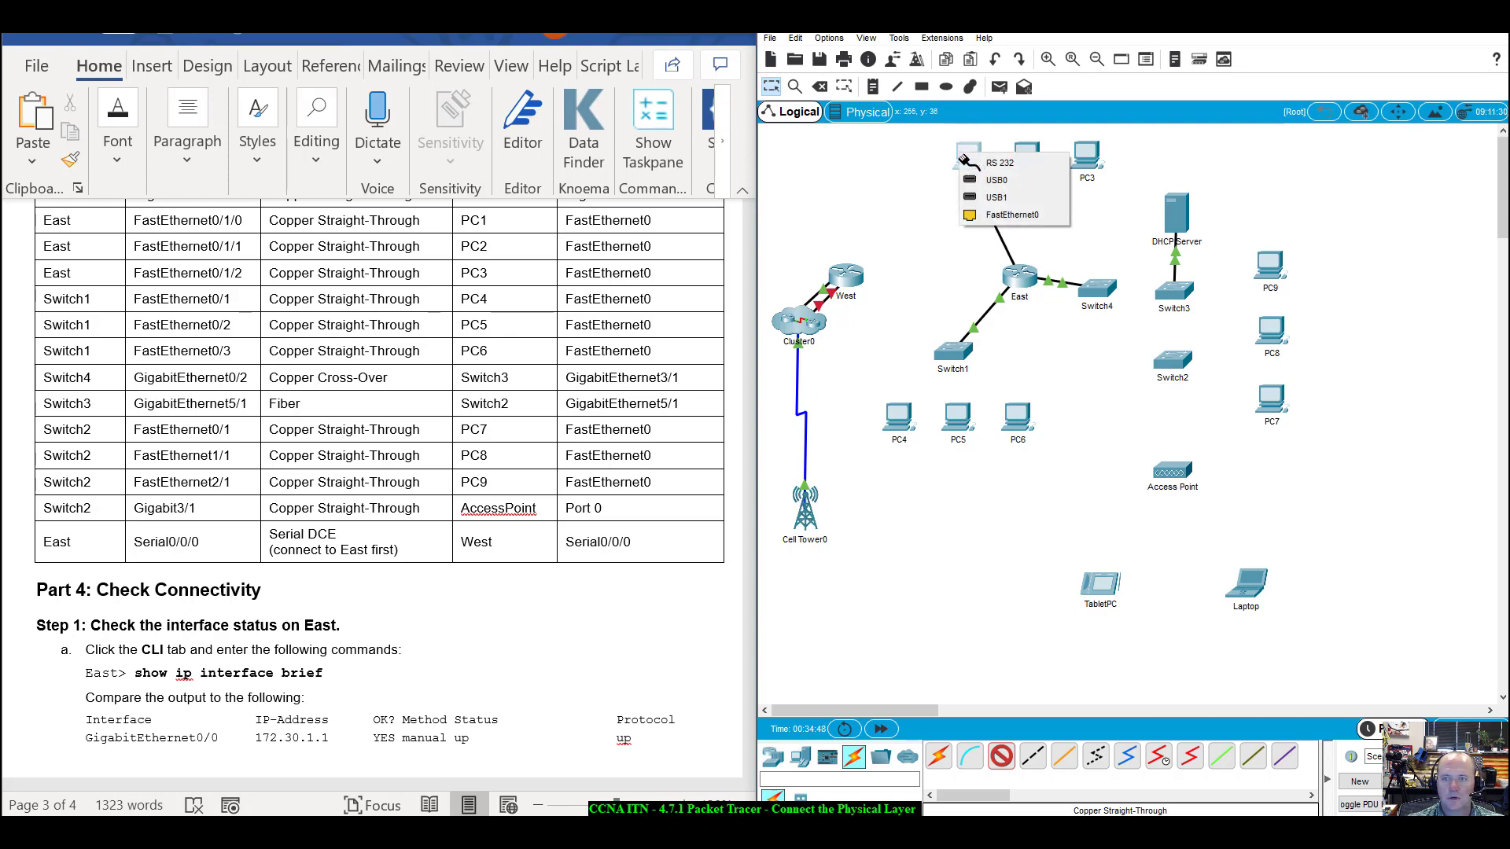
left_click(1000, 224)
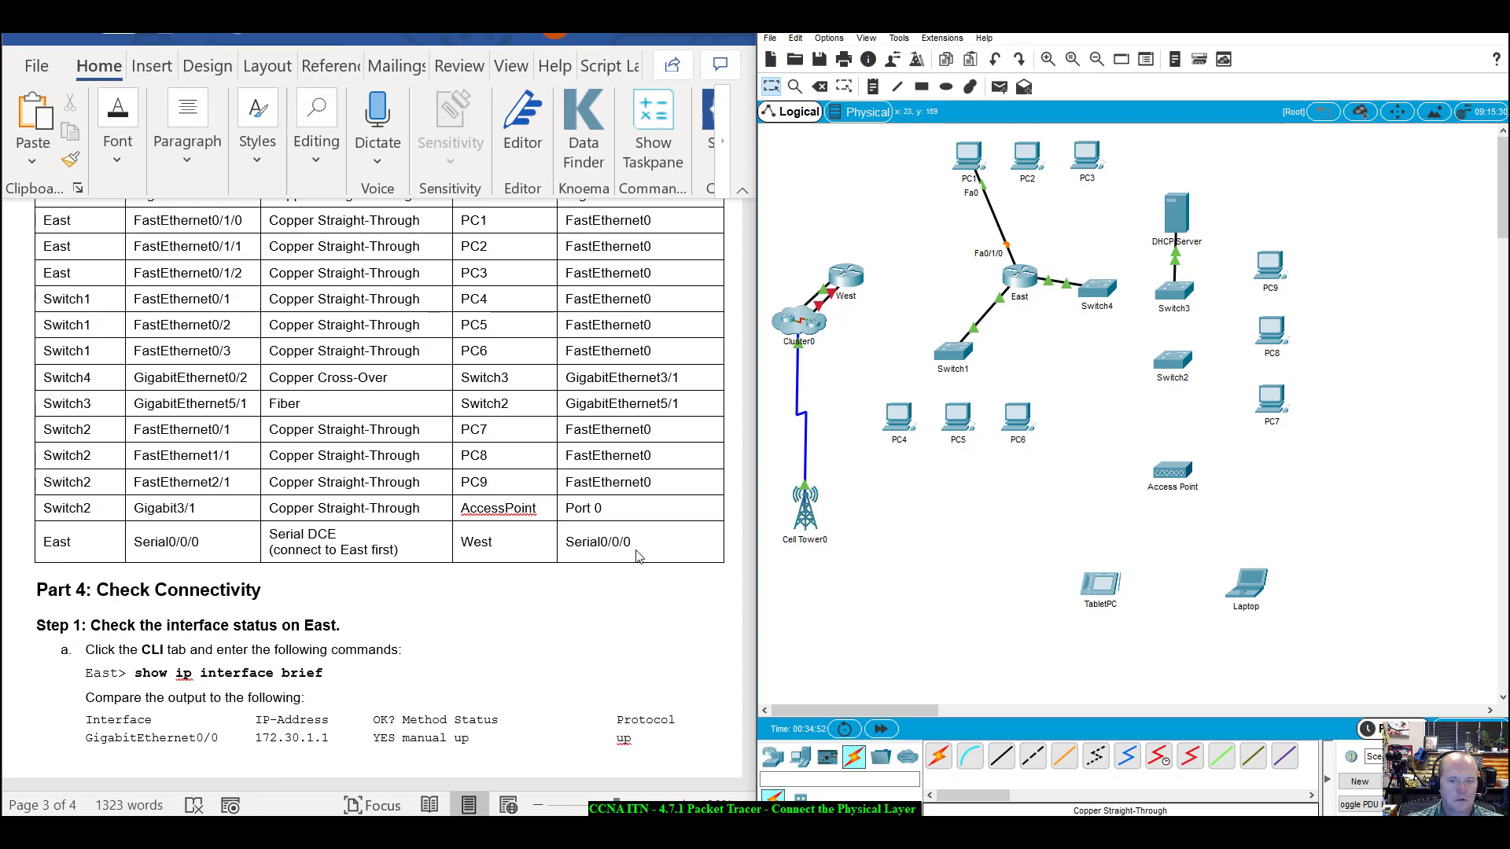
Connect East's FastEthernet0/1/1 to PC2's FastEthernet0 with a Copper Straight-Through cable.
left_click(741, 407)
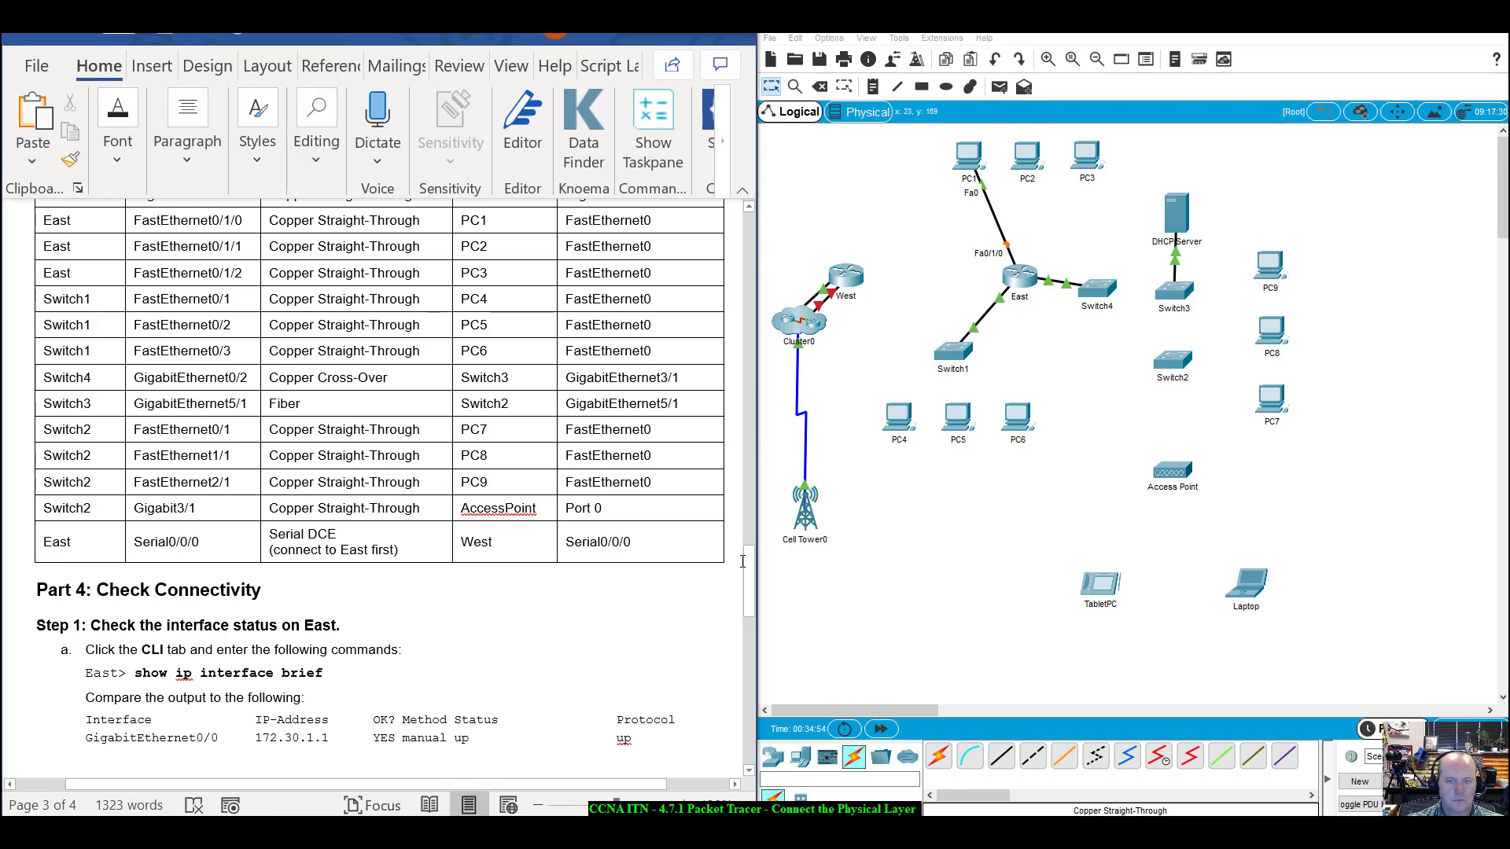
left_click_drag(748, 568, 752, 575)
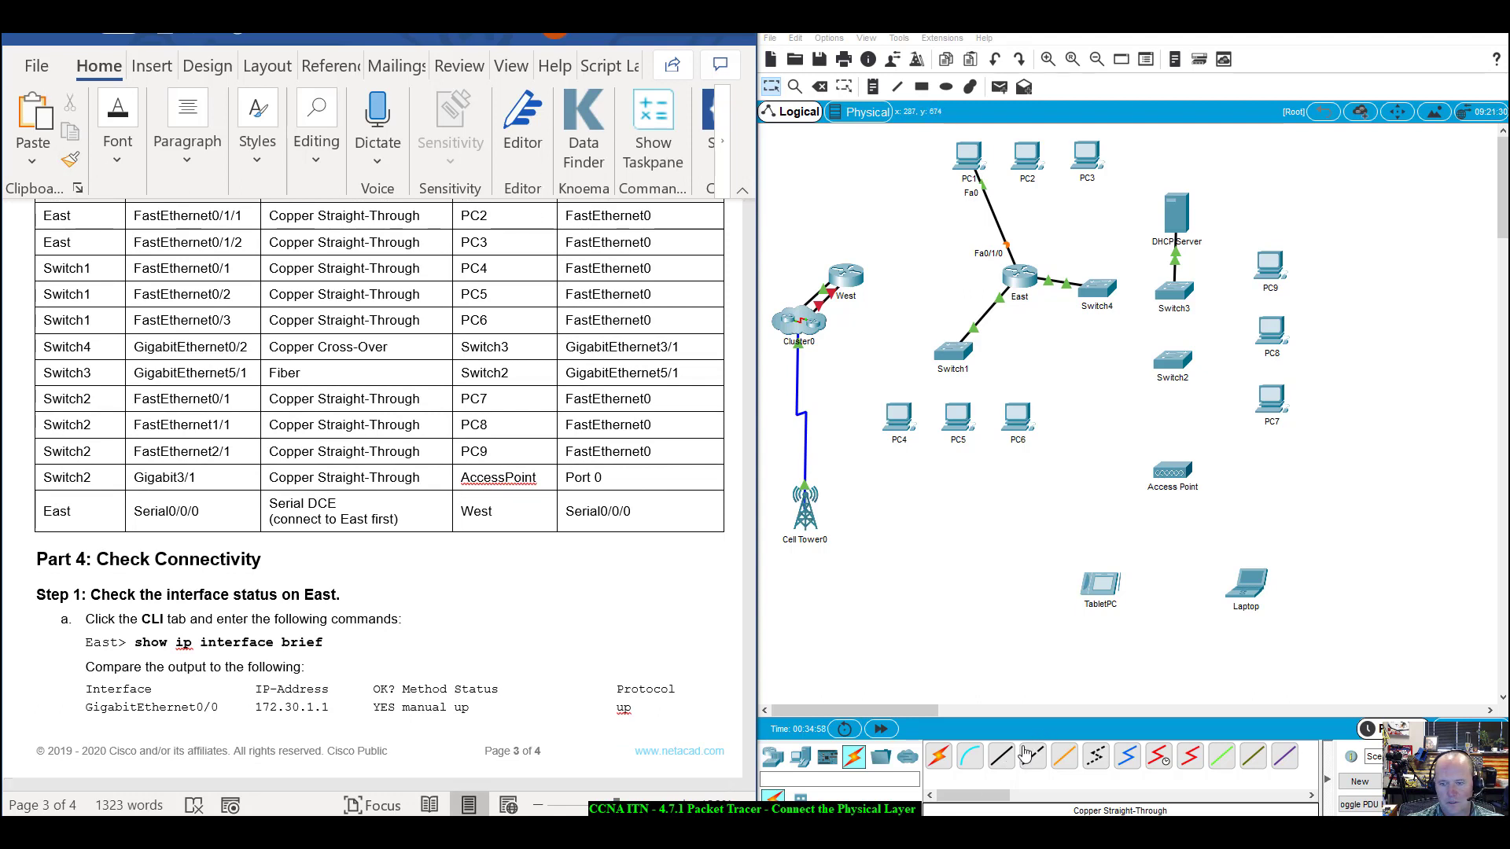
left_click(1002, 756)
left_click(1014, 274)
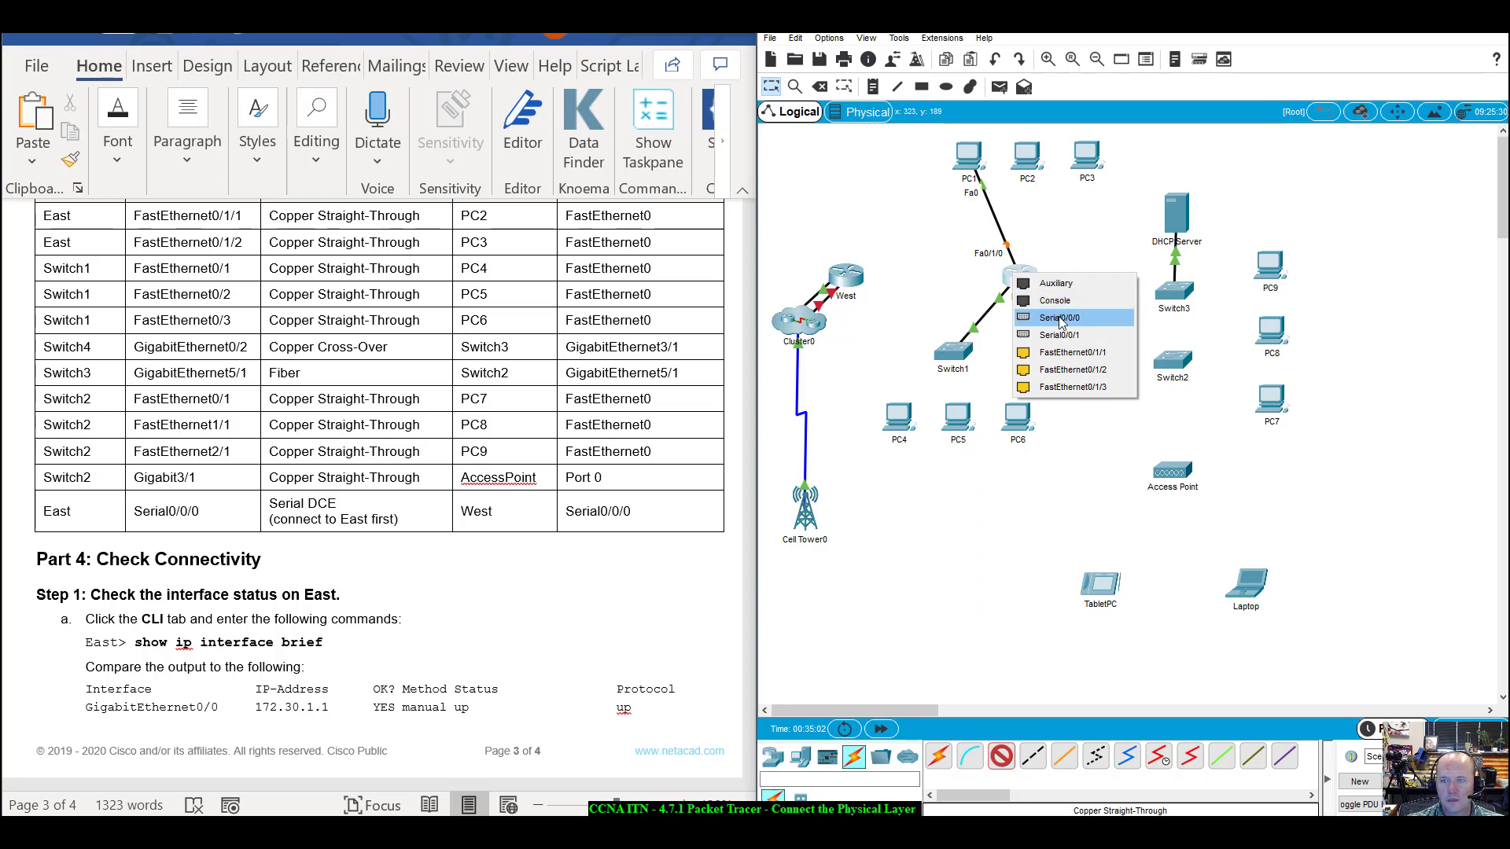
left_click(1084, 358)
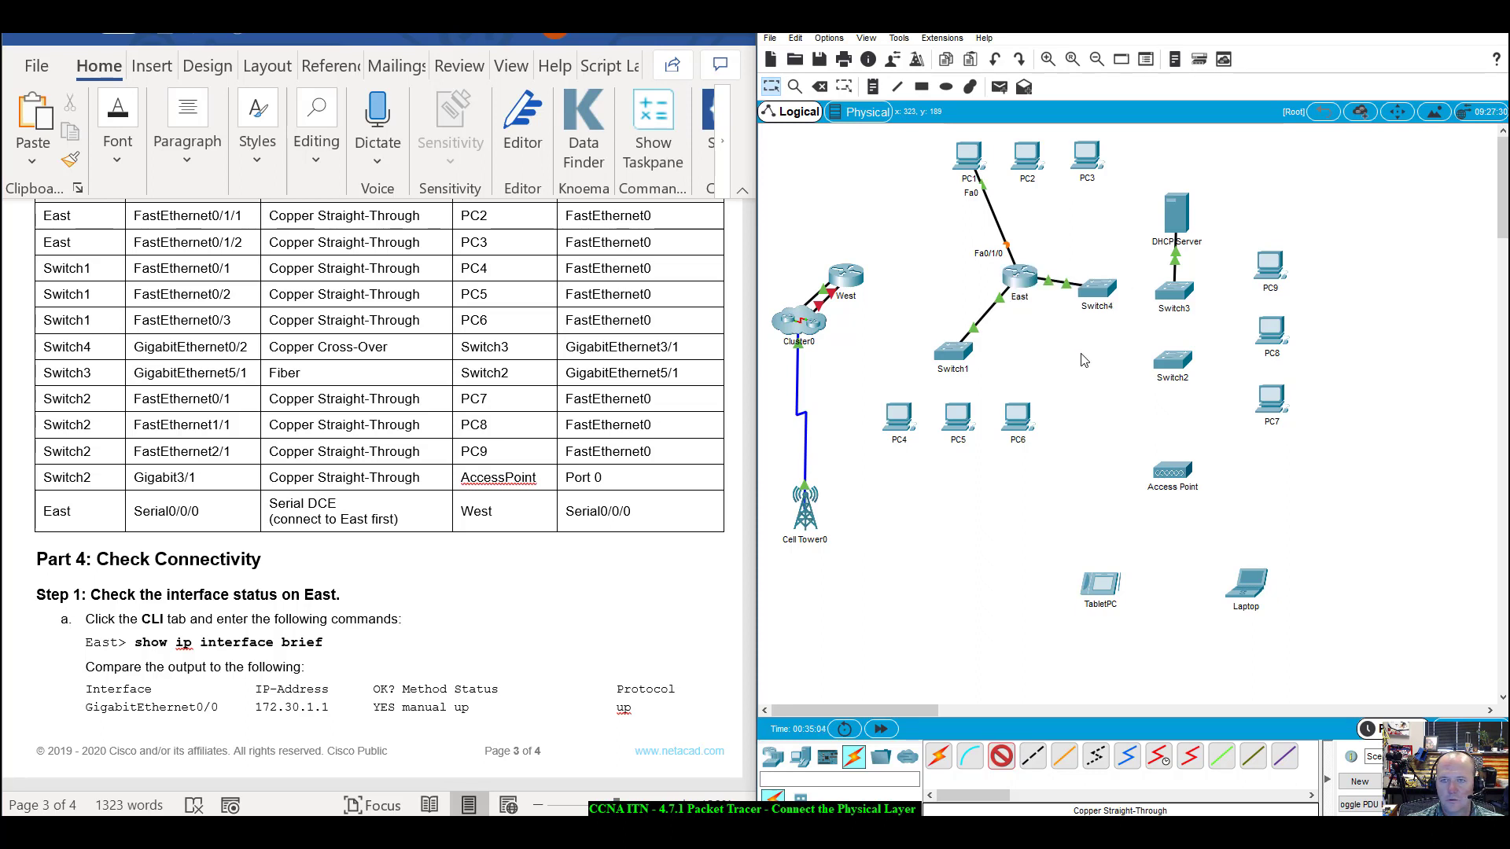
left_click(1026, 160)
left_click(1133, 217)
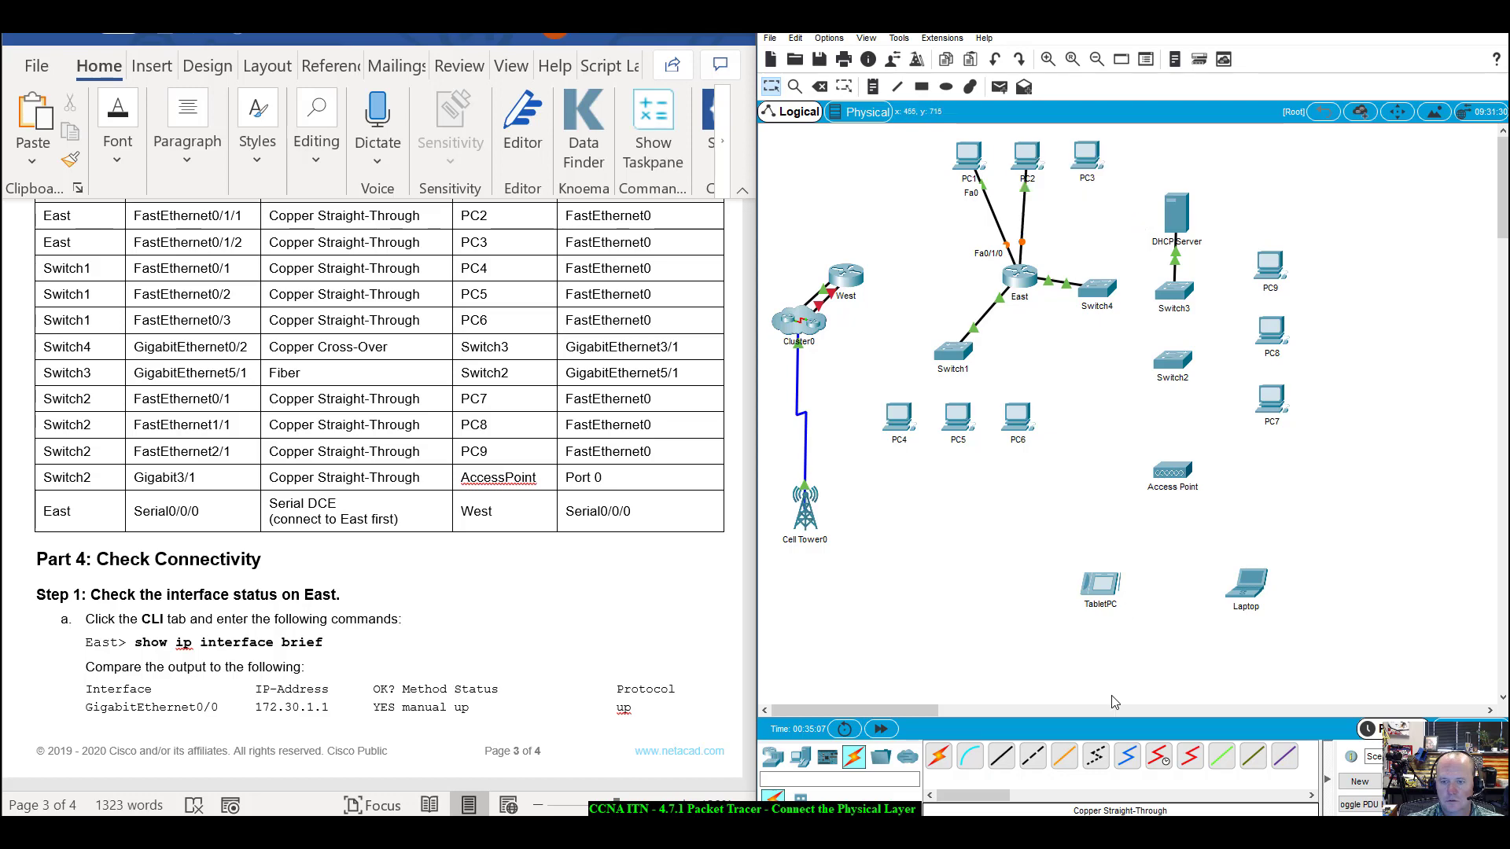
Connect East's FastEthernet0/1/2 to PC3's FastEthernet0 with a Copper Straight-Through cable.
left_click(1002, 757, "ctrl")
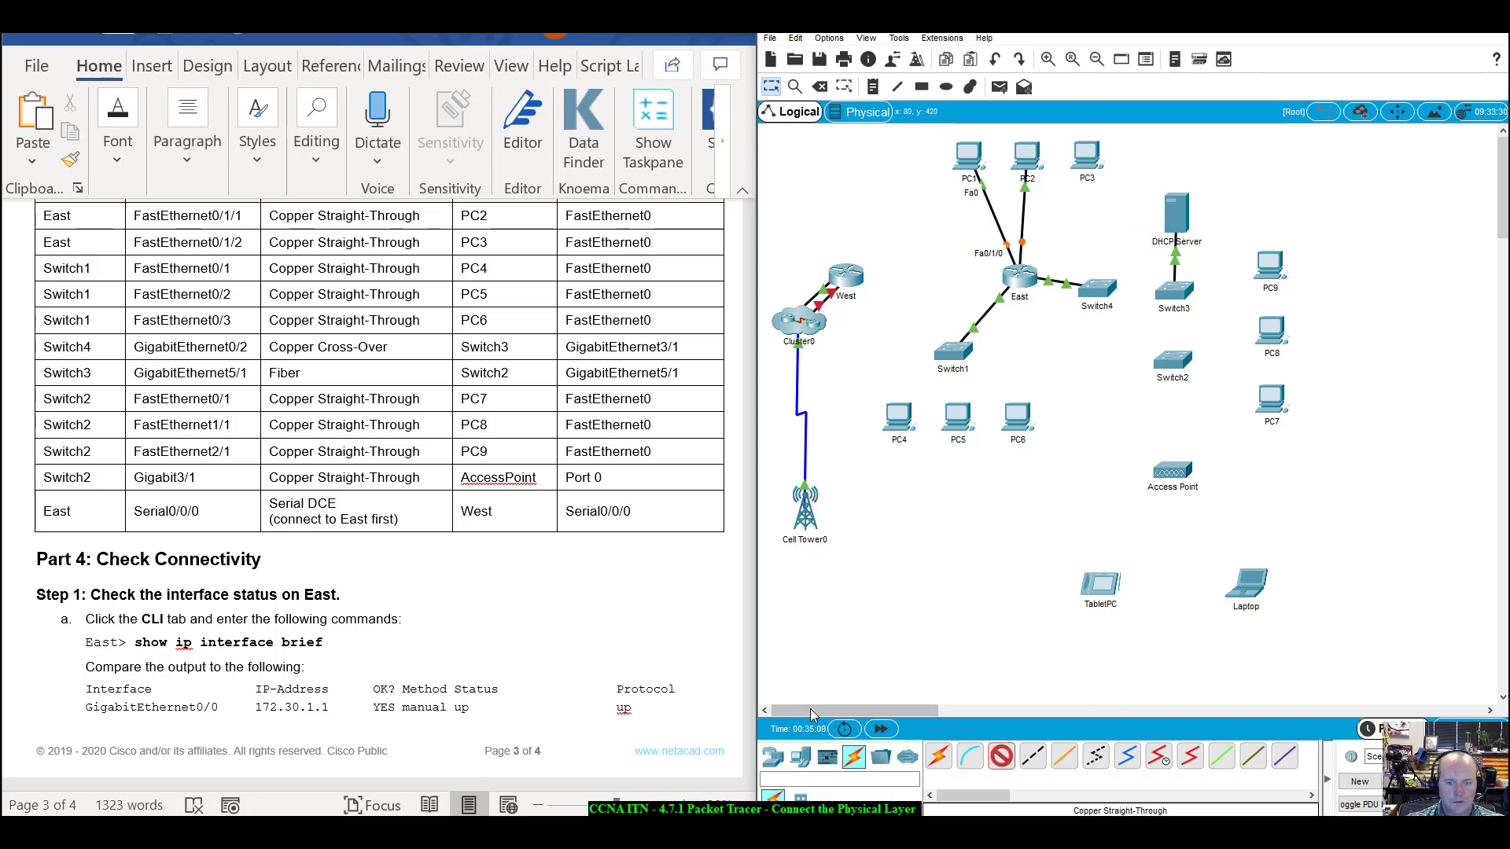
left_click_drag(749, 608, 751, 605)
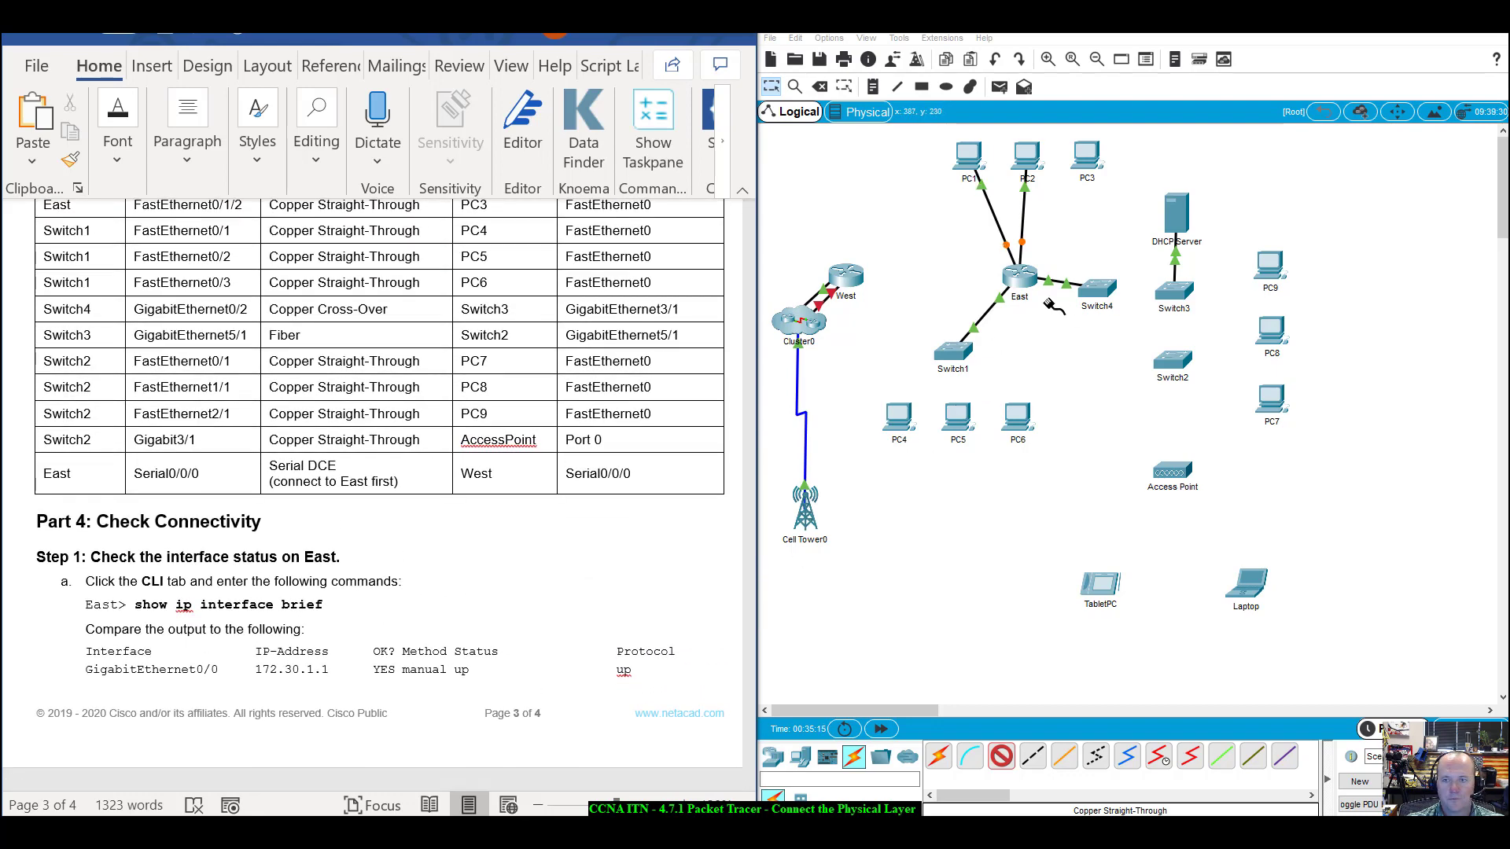
left_click(1020, 285)
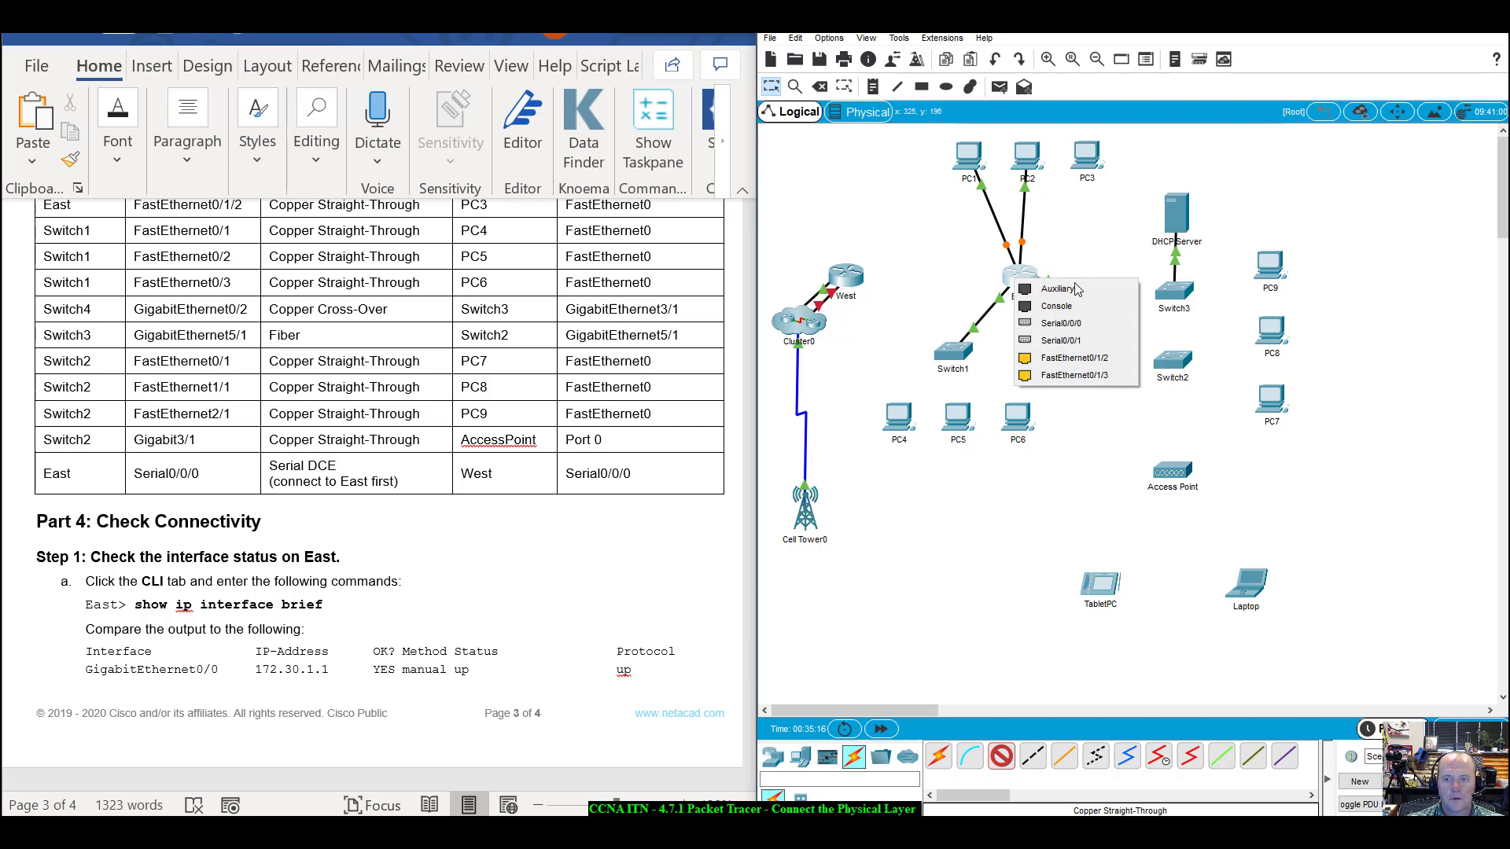
left_click(1076, 359)
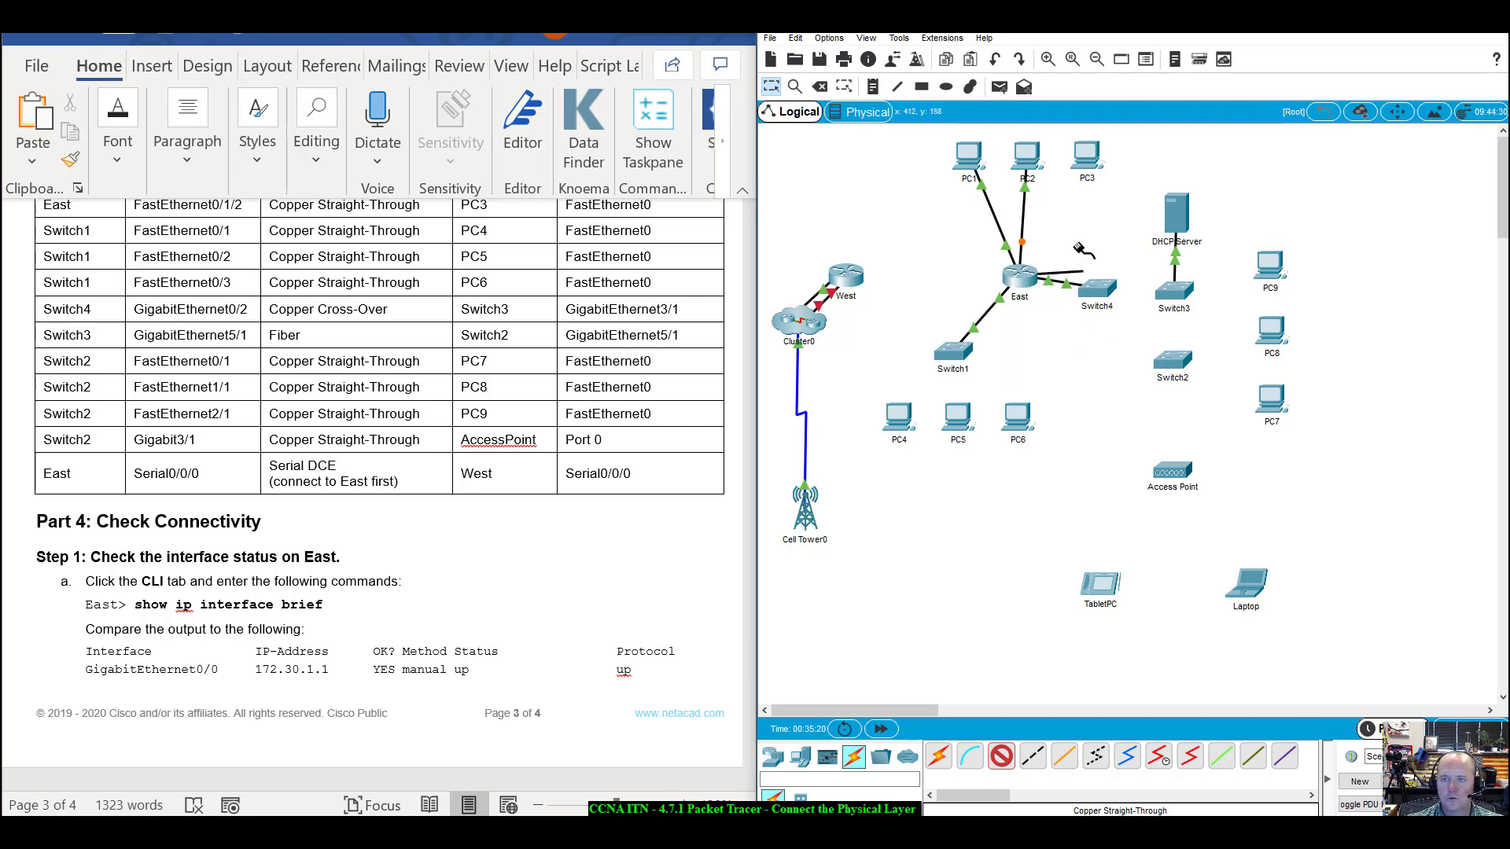
left_click(1087, 162)
left_click(1120, 232)
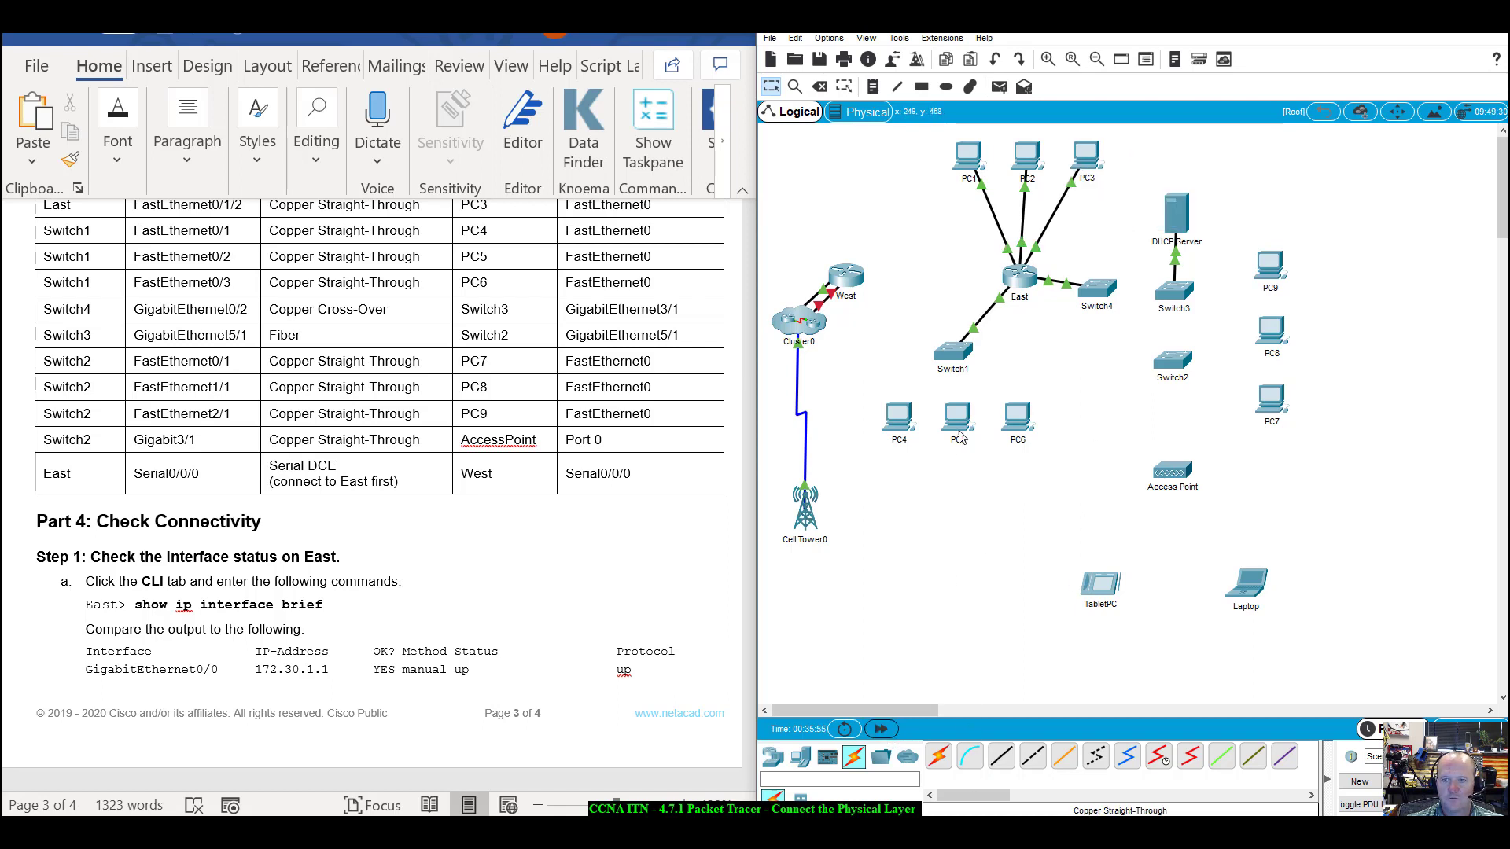
Connect Switch1's FastEthernet0/1 to PC4's FastEthernet0 with a Copper Straight-Through cable, following the Part 3 table.
left_click(649, 590)
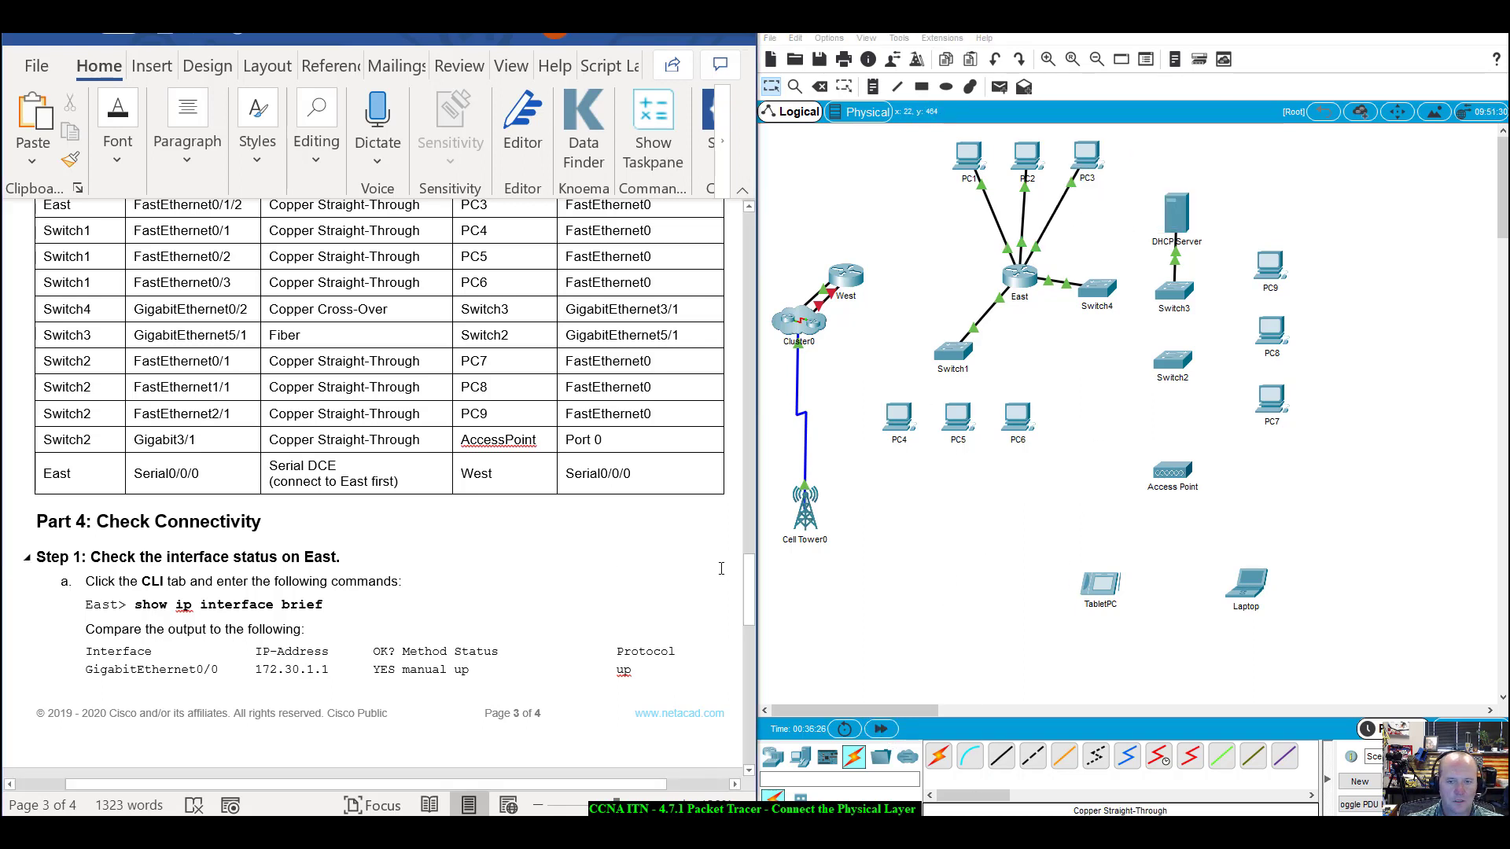
left_click_drag(748, 586, 749, 590)
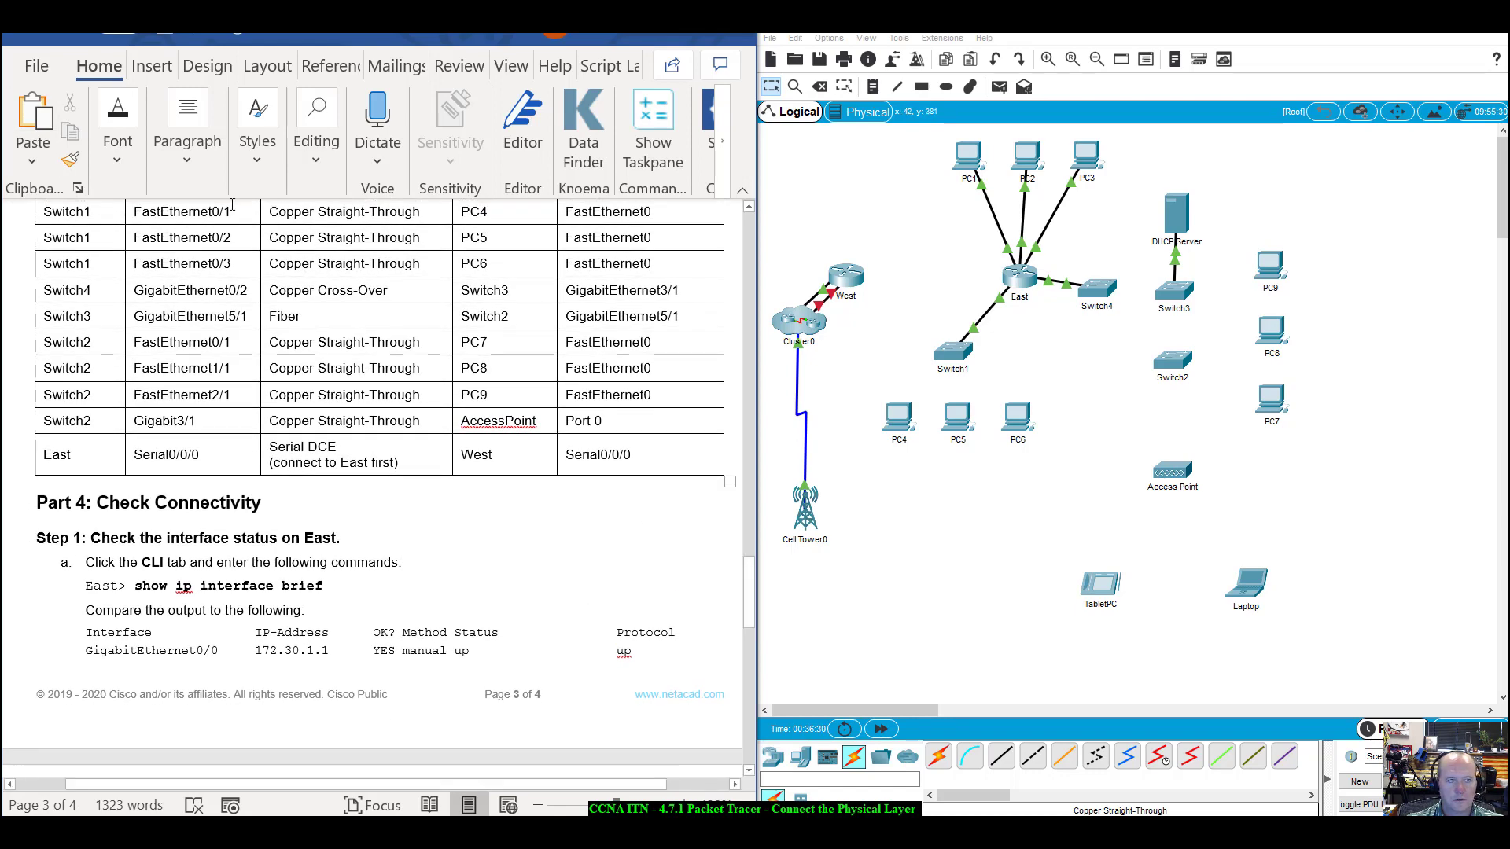
left_click(1001, 757)
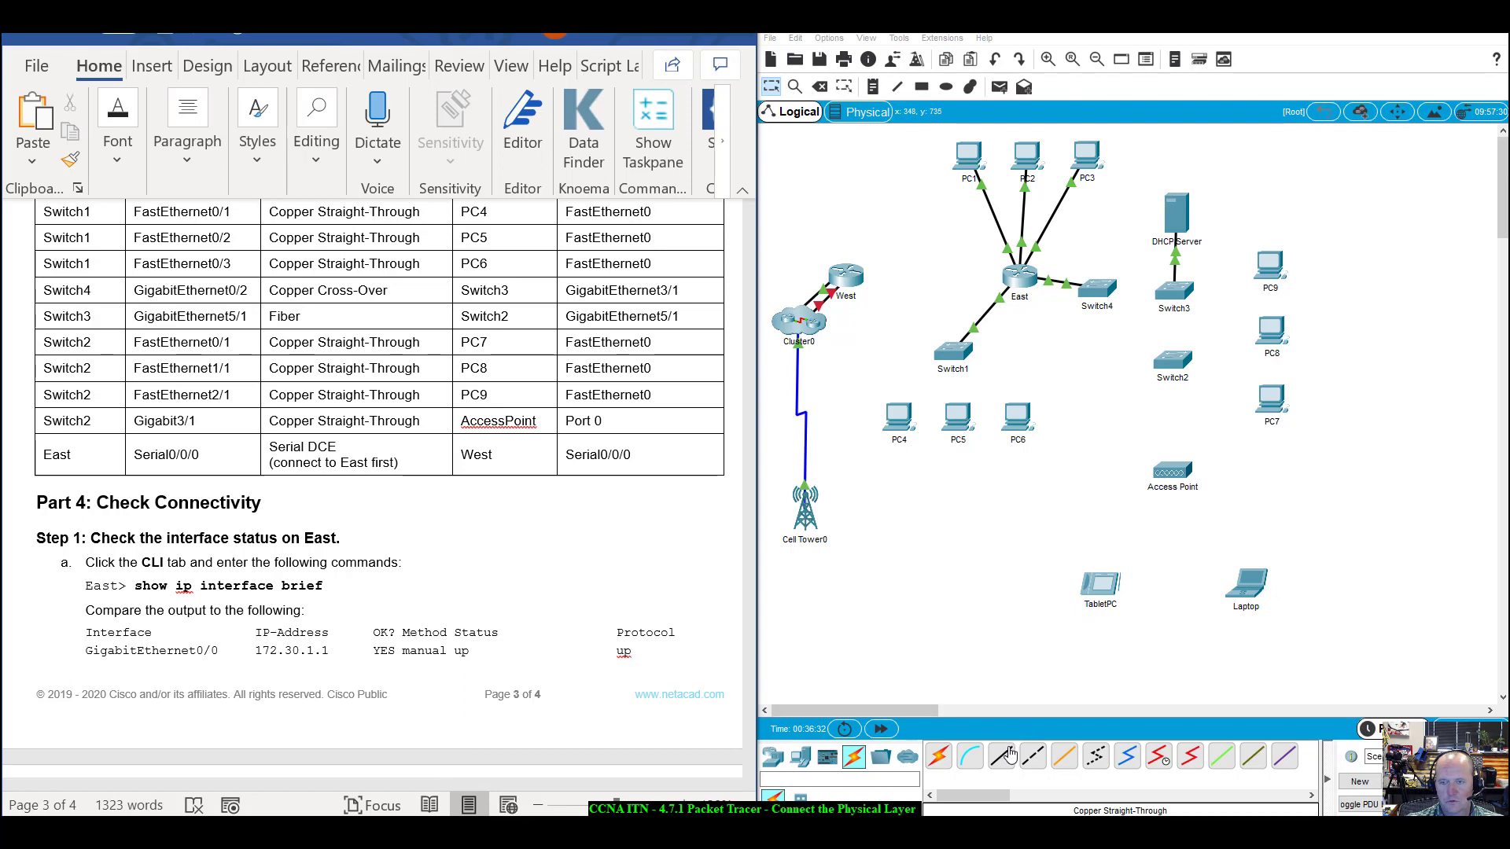
left_click(955, 352)
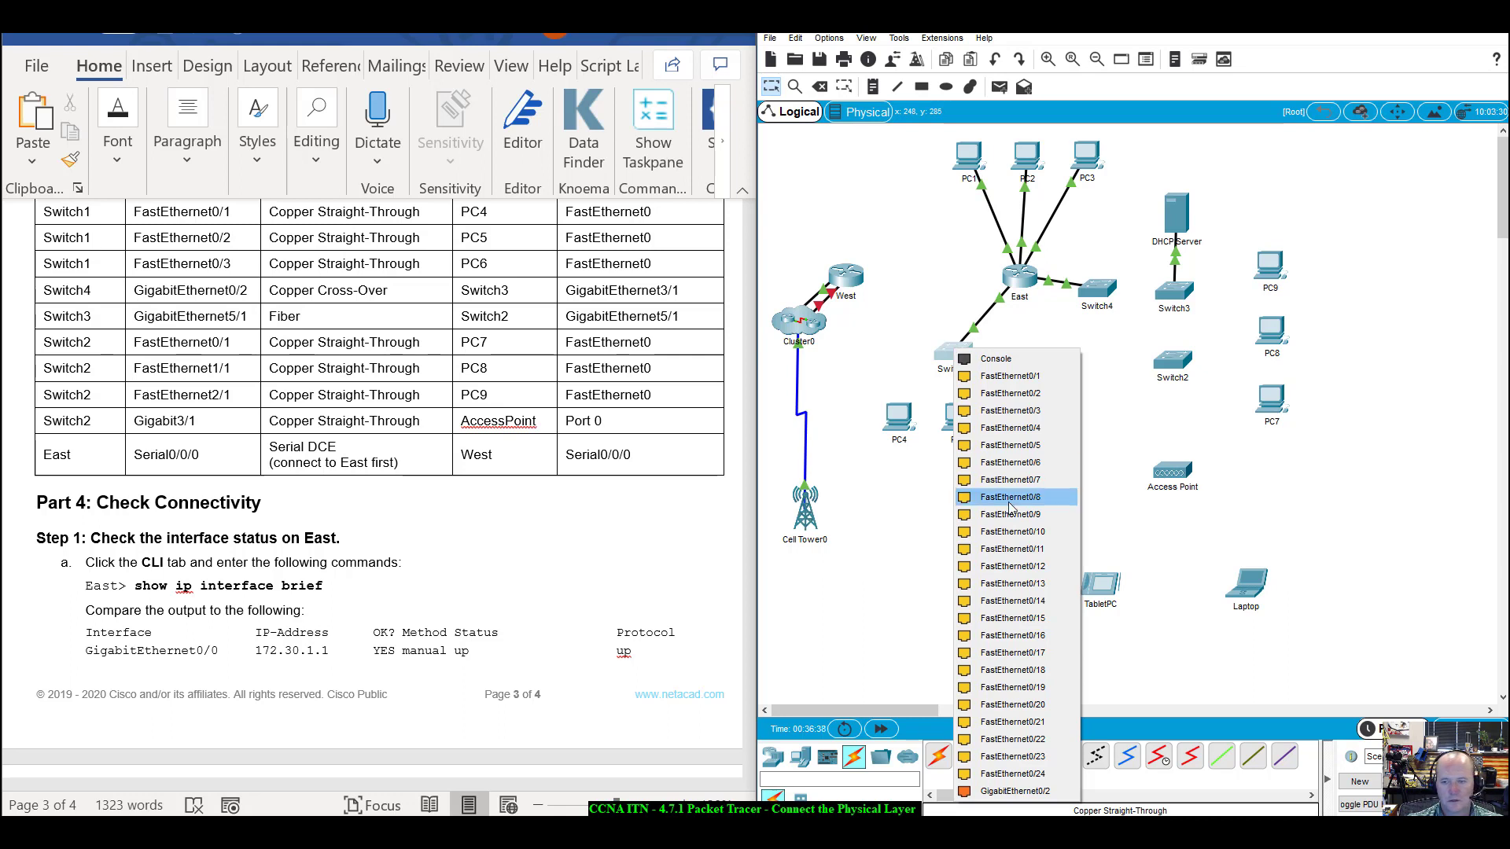
left_click(1015, 377)
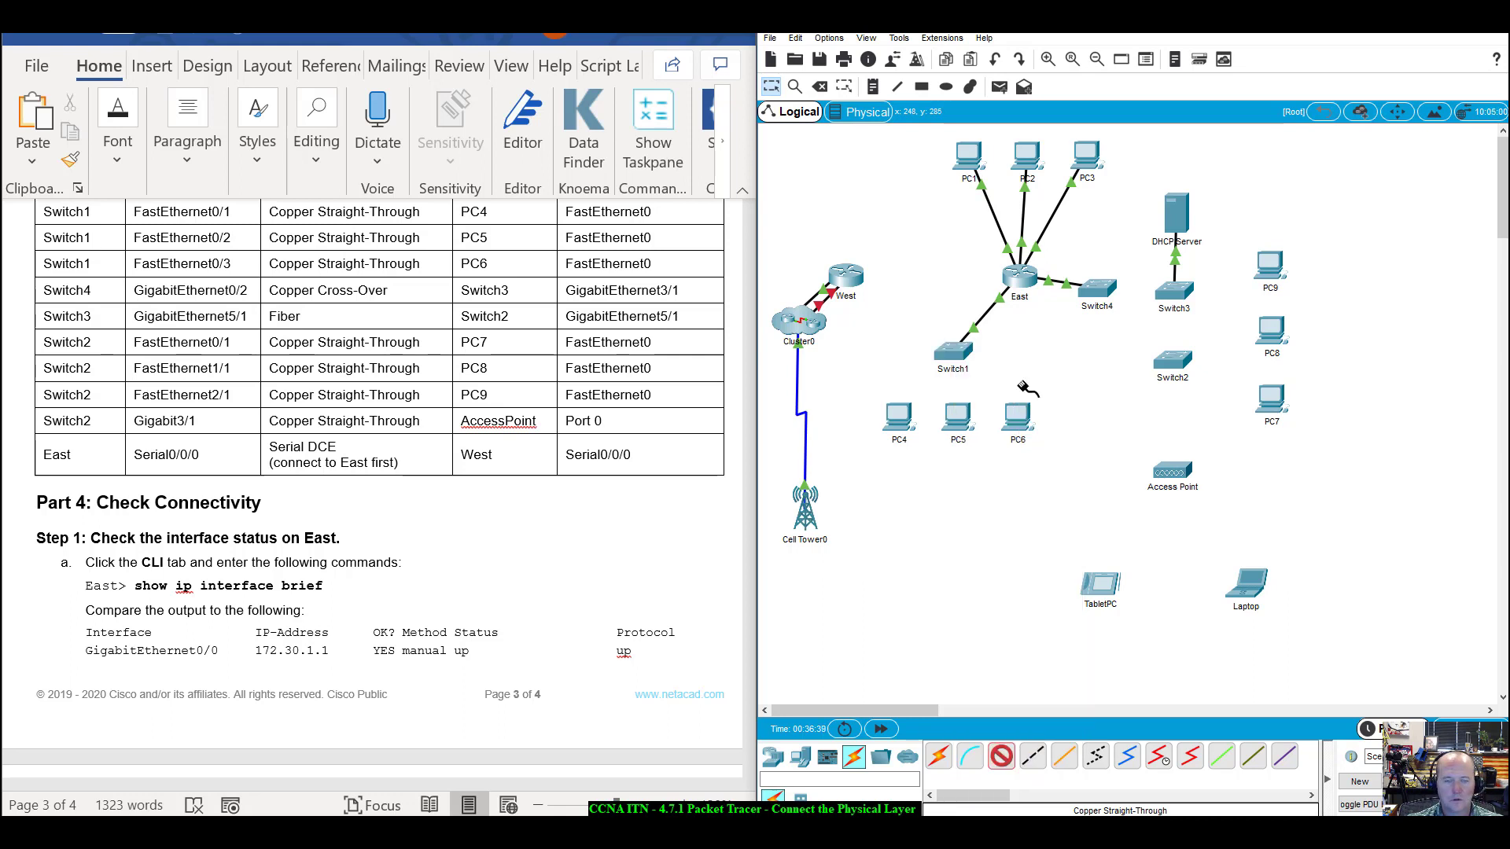
left_click(901, 421)
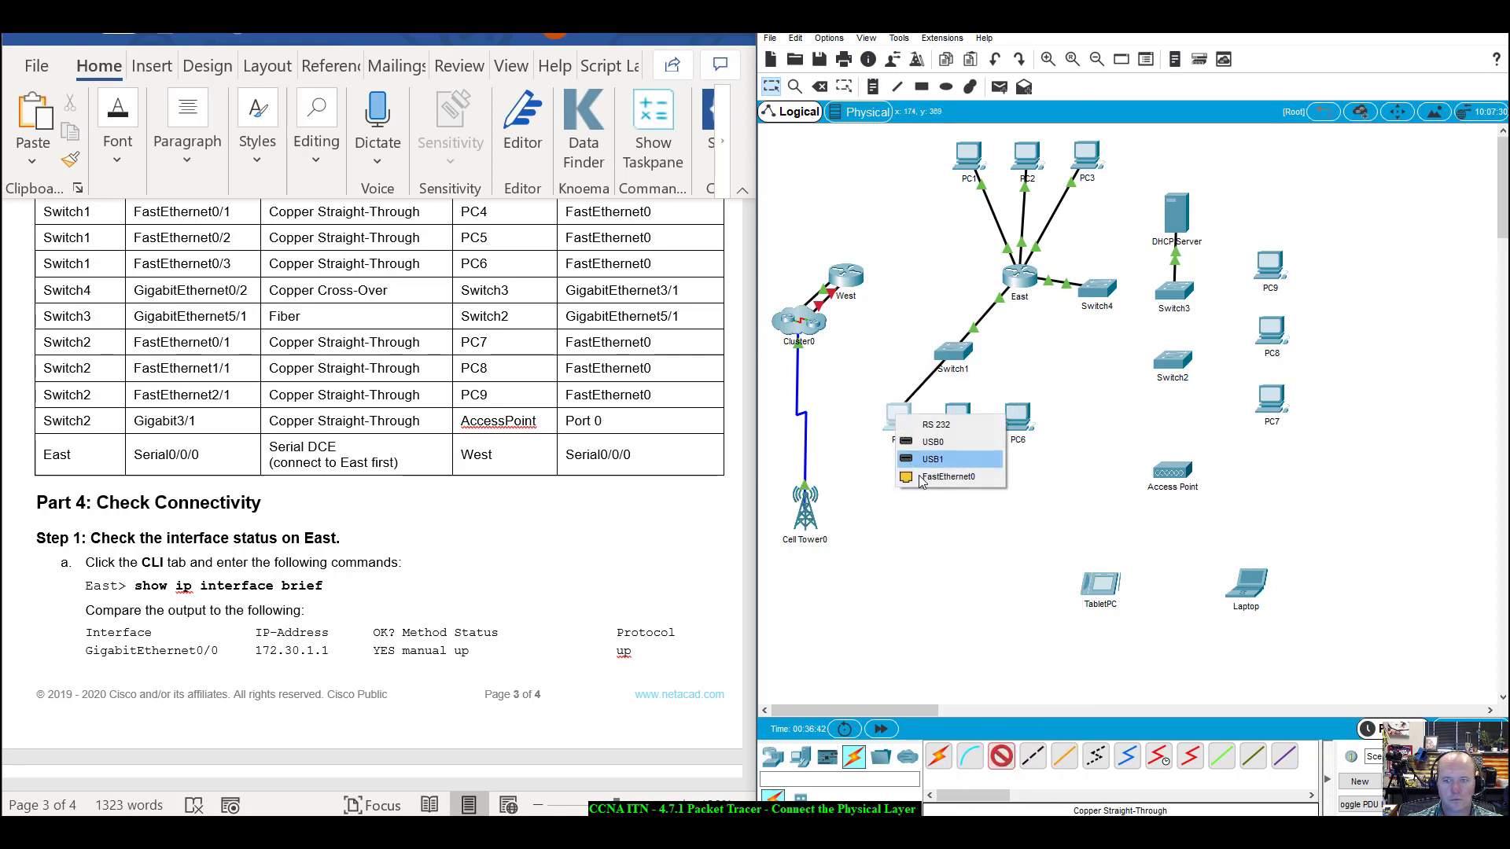
left_click(924, 472)
left_click(1208, 443)
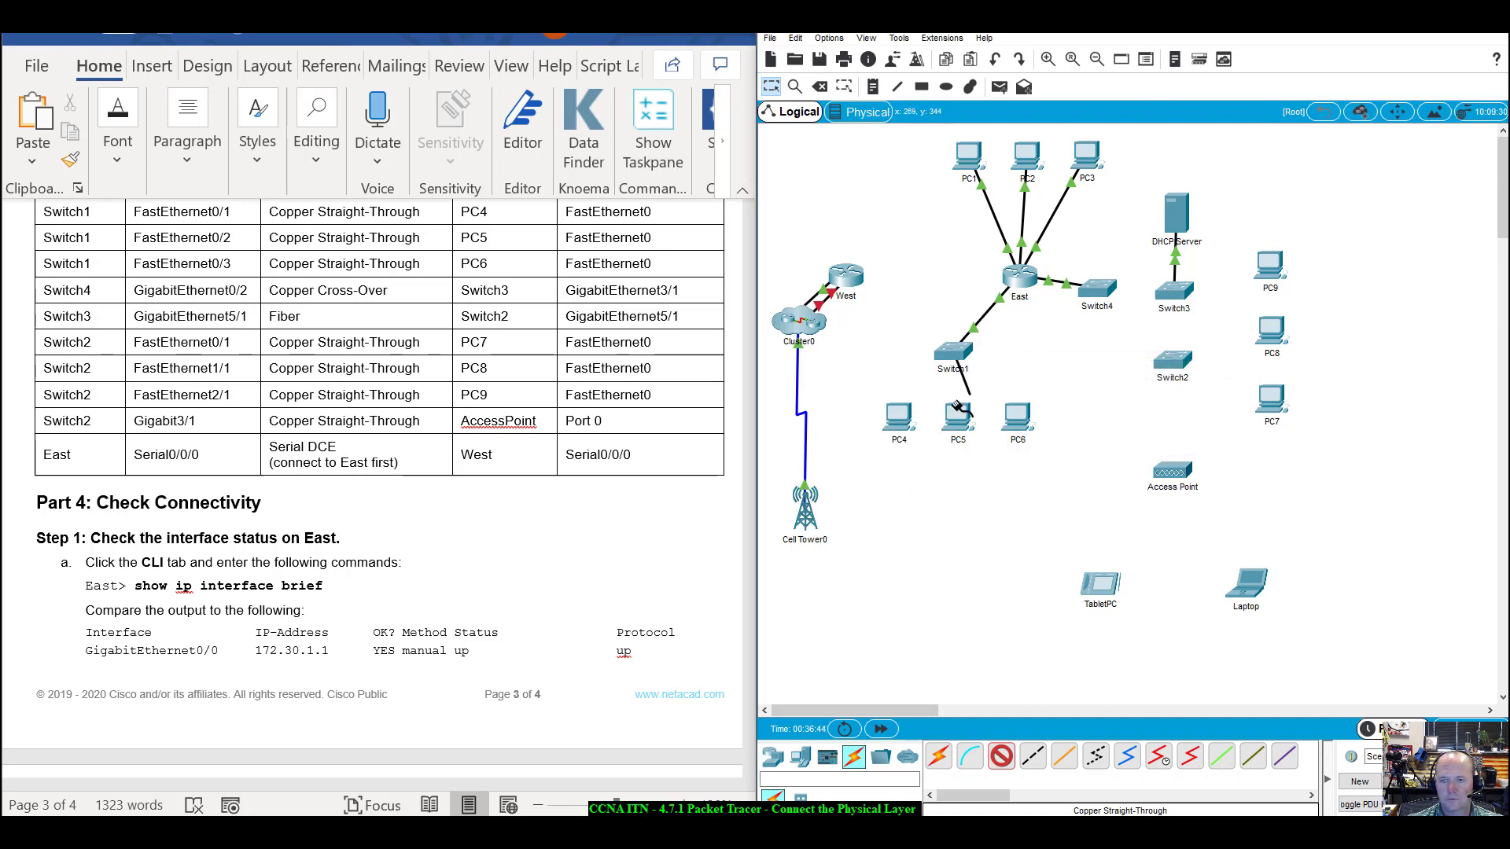
left_click(898, 413)
left_click(932, 445)
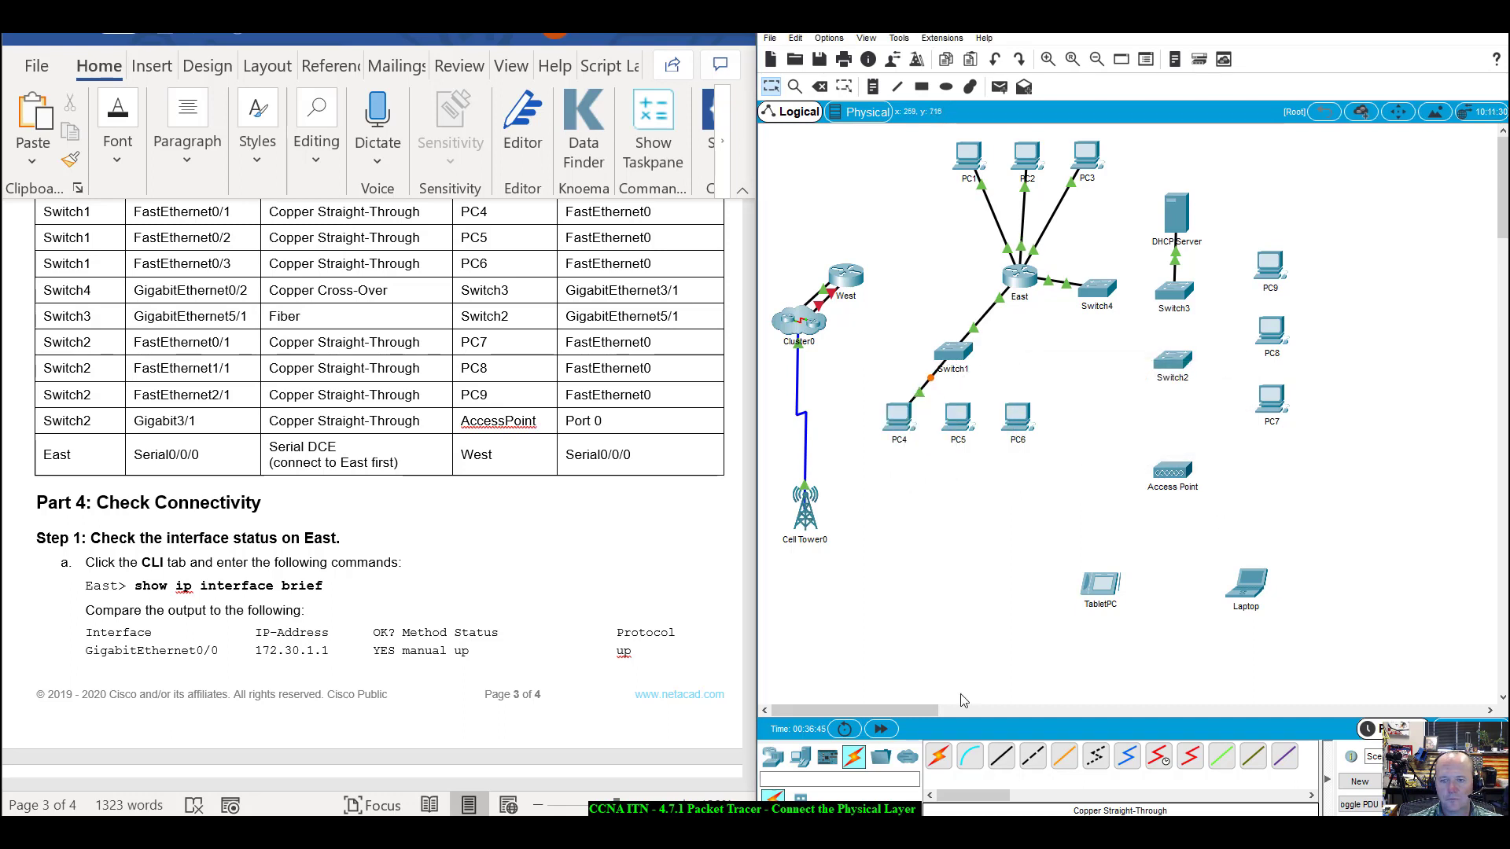
Connect Switch1's FastEthernet0/2 to PC5's FastEthernet0 with a Copper Straight-Through cable.
left_click(1001, 757)
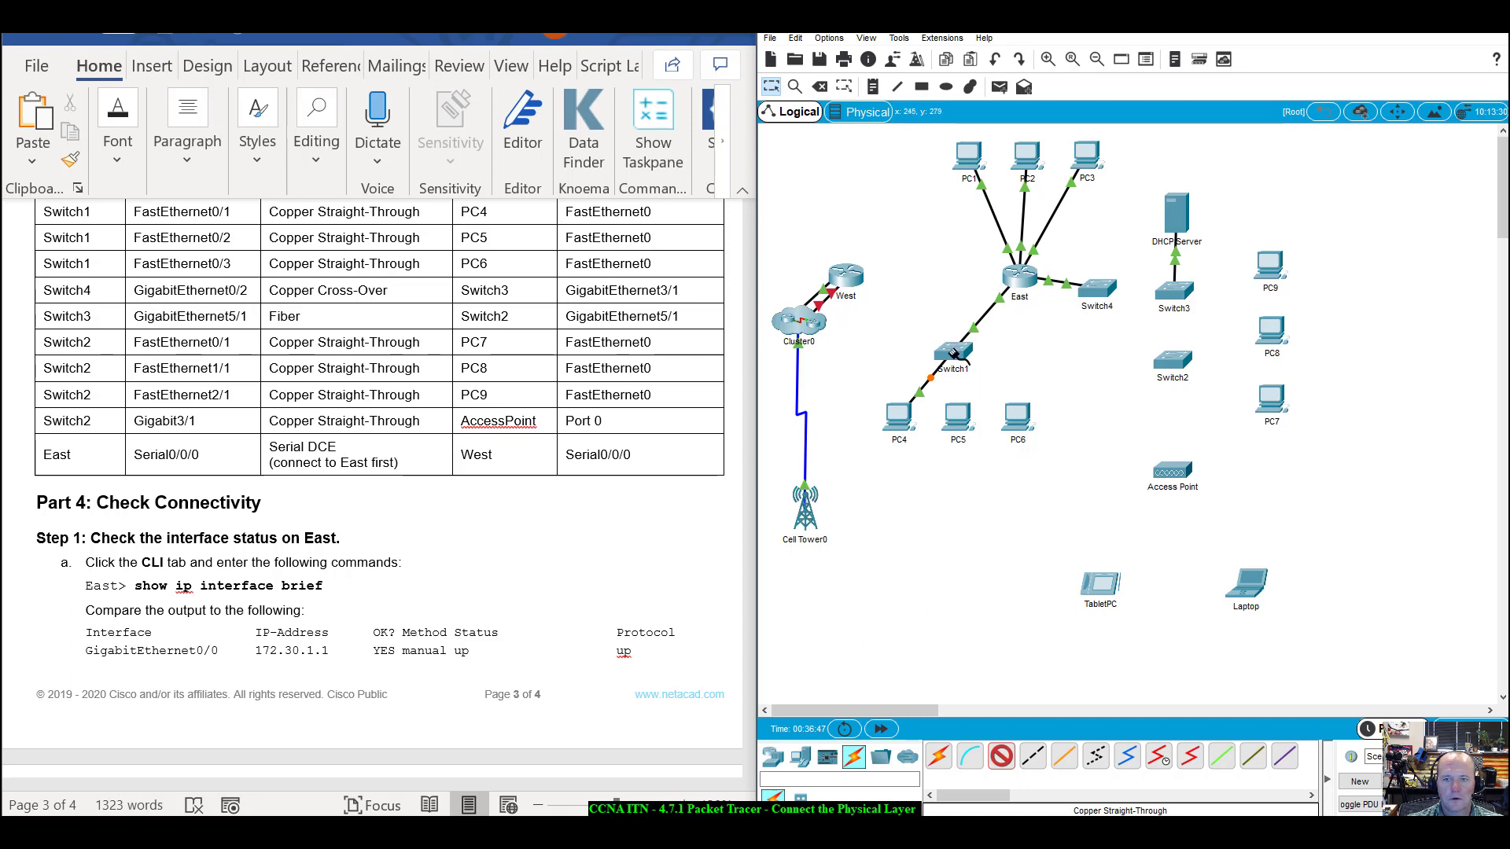
left_click(953, 354)
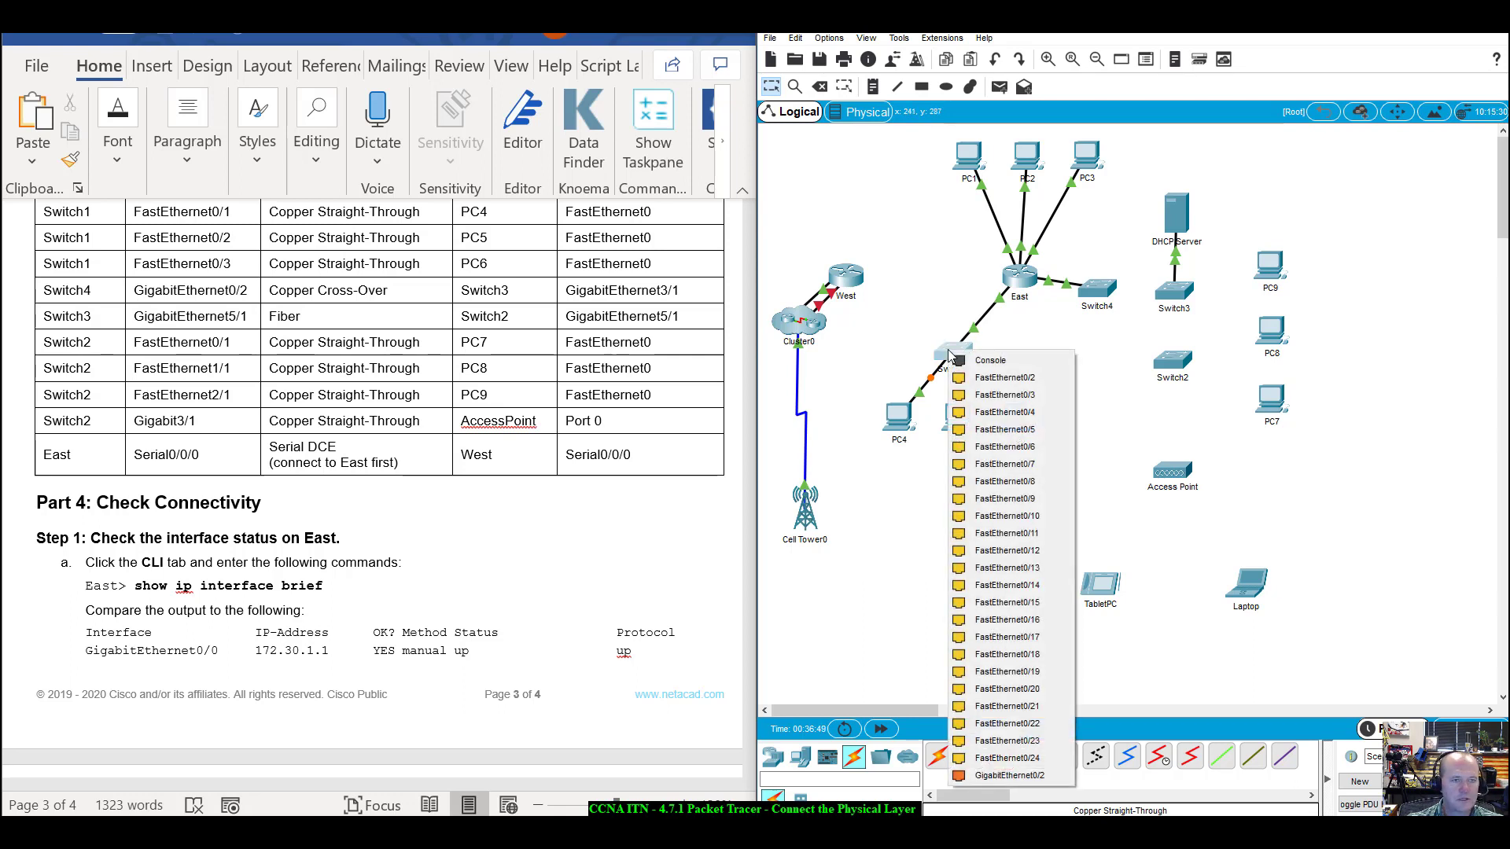
left_click(1005, 377)
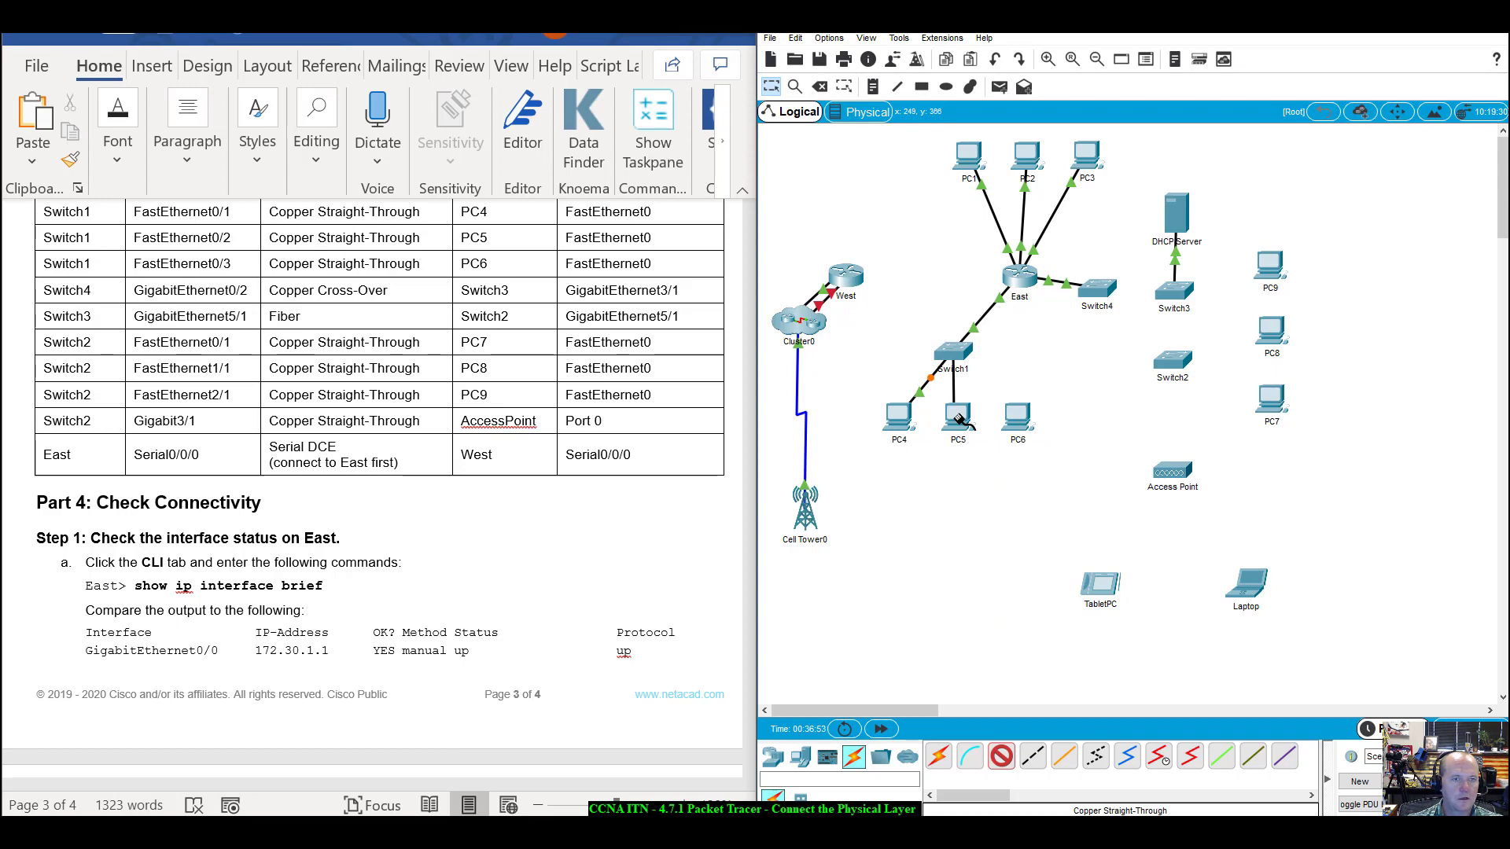
left_click(954, 419)
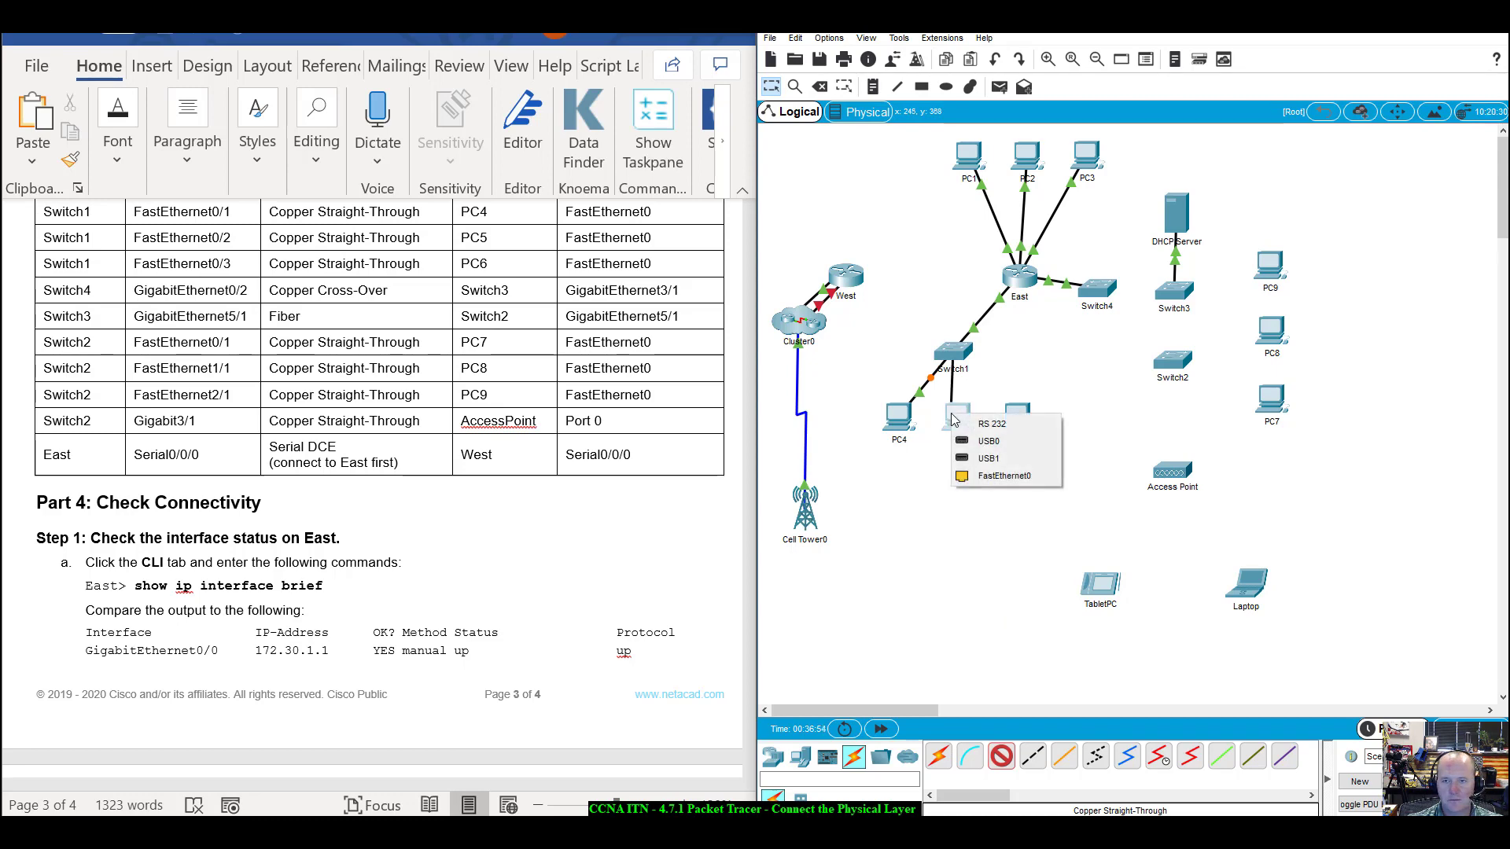
left_click(1032, 478)
Connect Switch1's FastEthernet0/3 to PC6's FastEthernet0 with a Copper Straight-Through cable.
left_click_drag(751, 587, 752, 590)
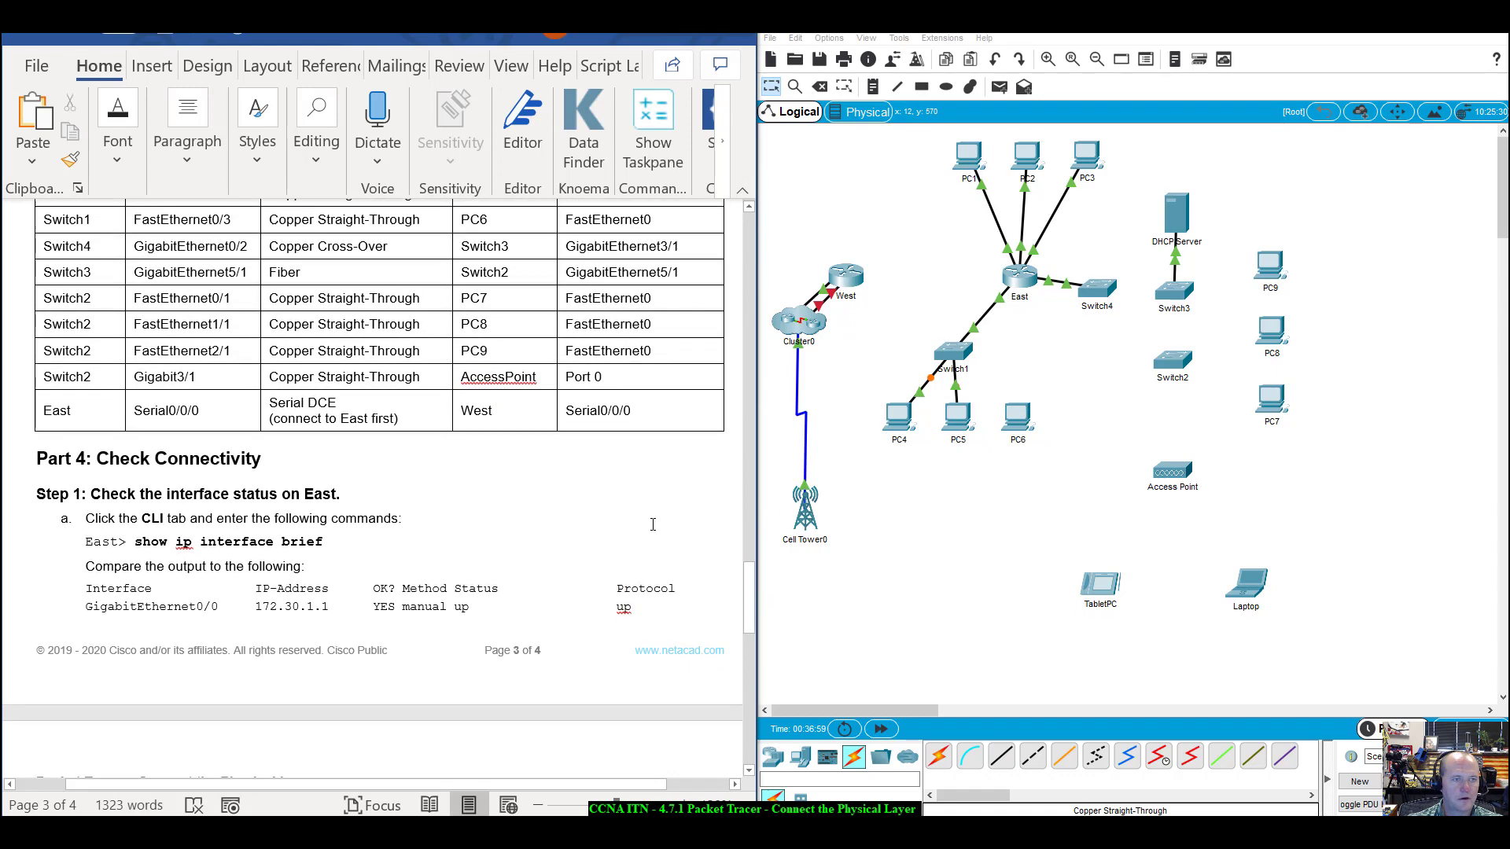
left_click(1000, 757)
left_click(952, 353)
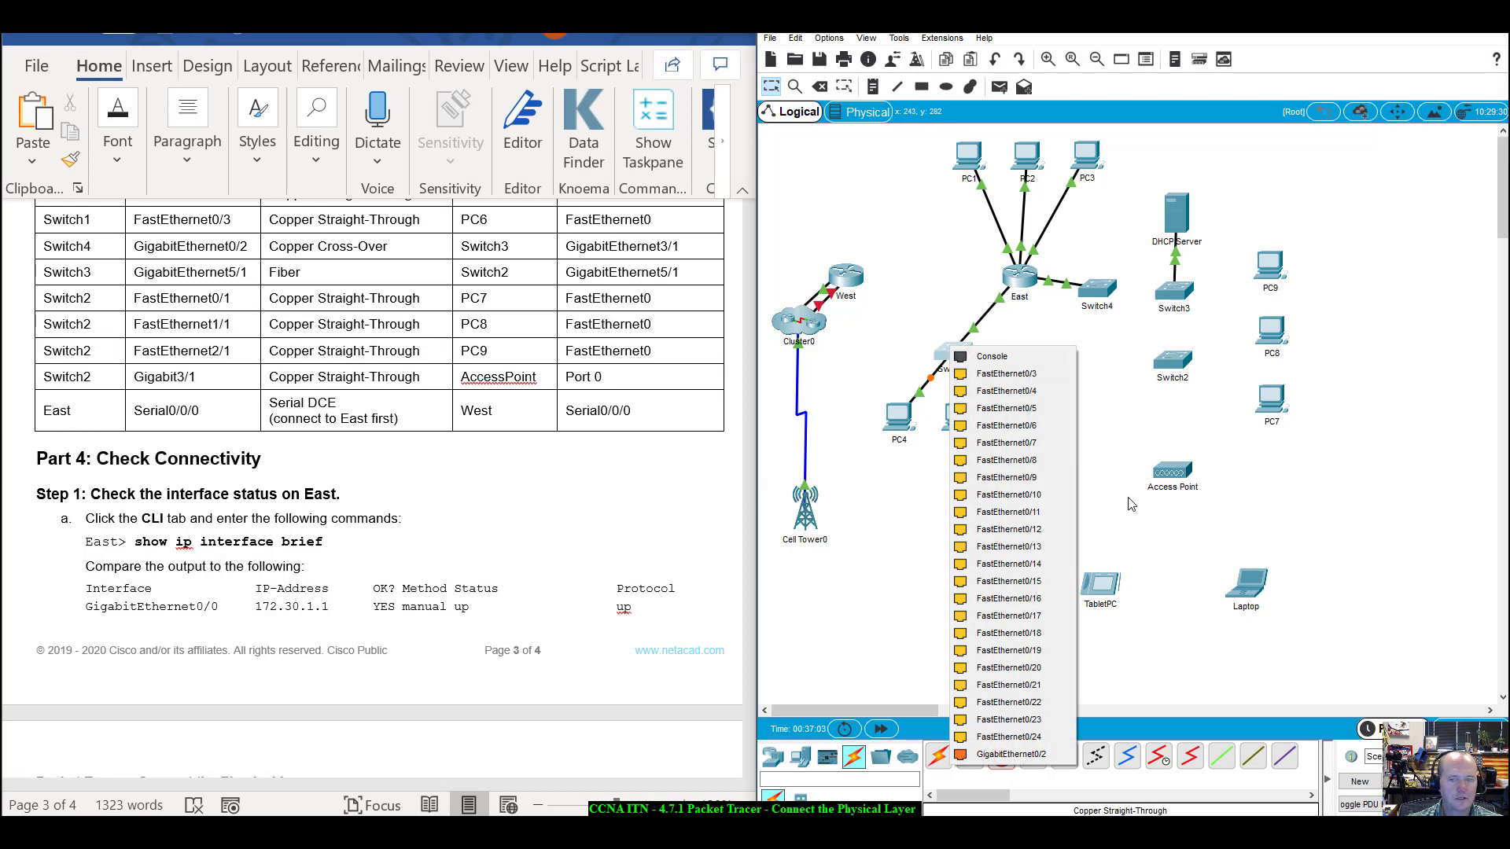
left_click(1054, 374)
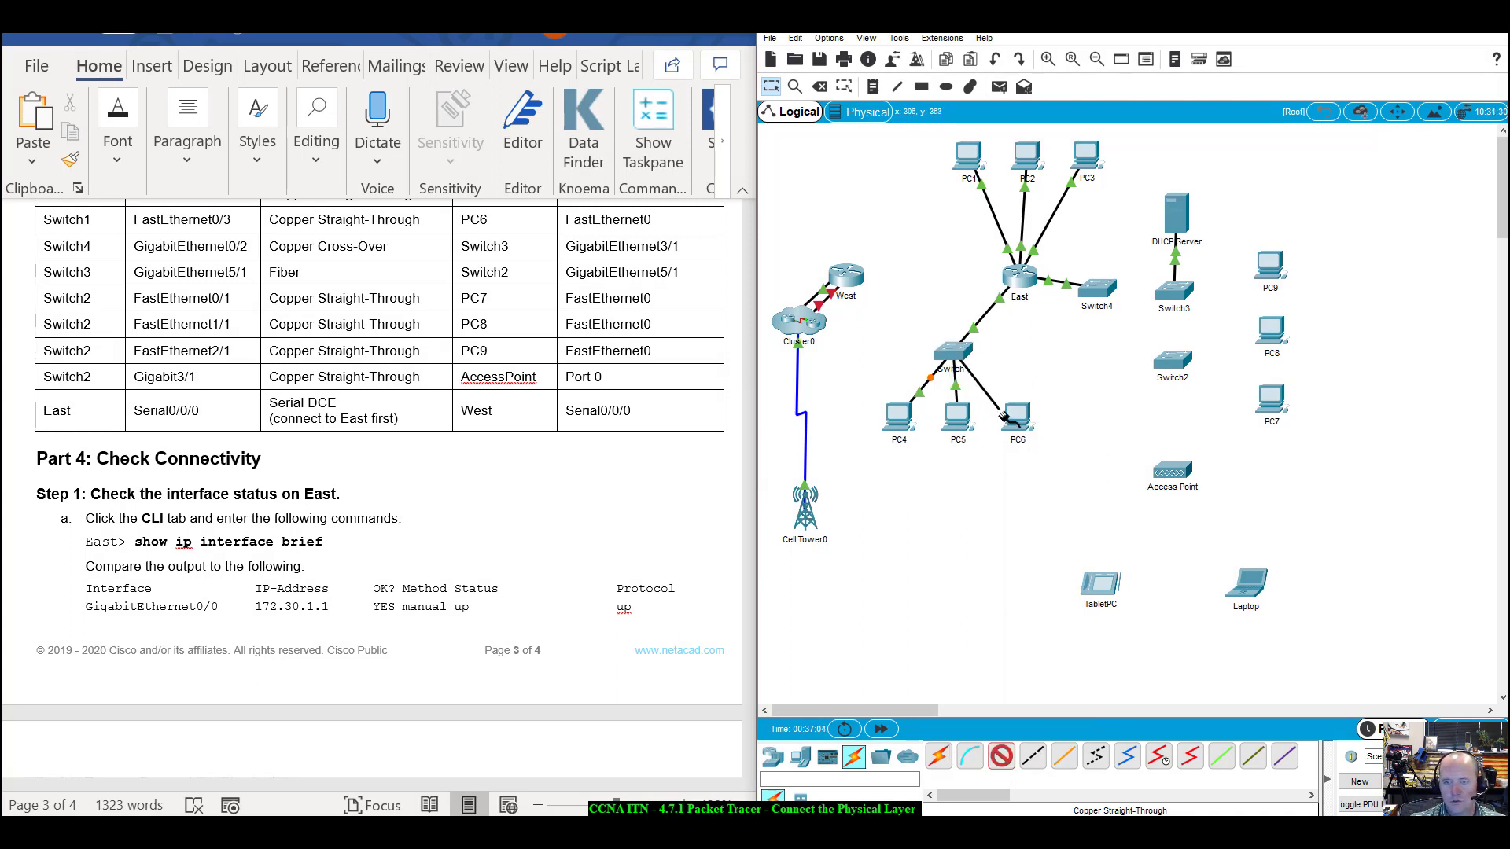
left_click(1016, 418)
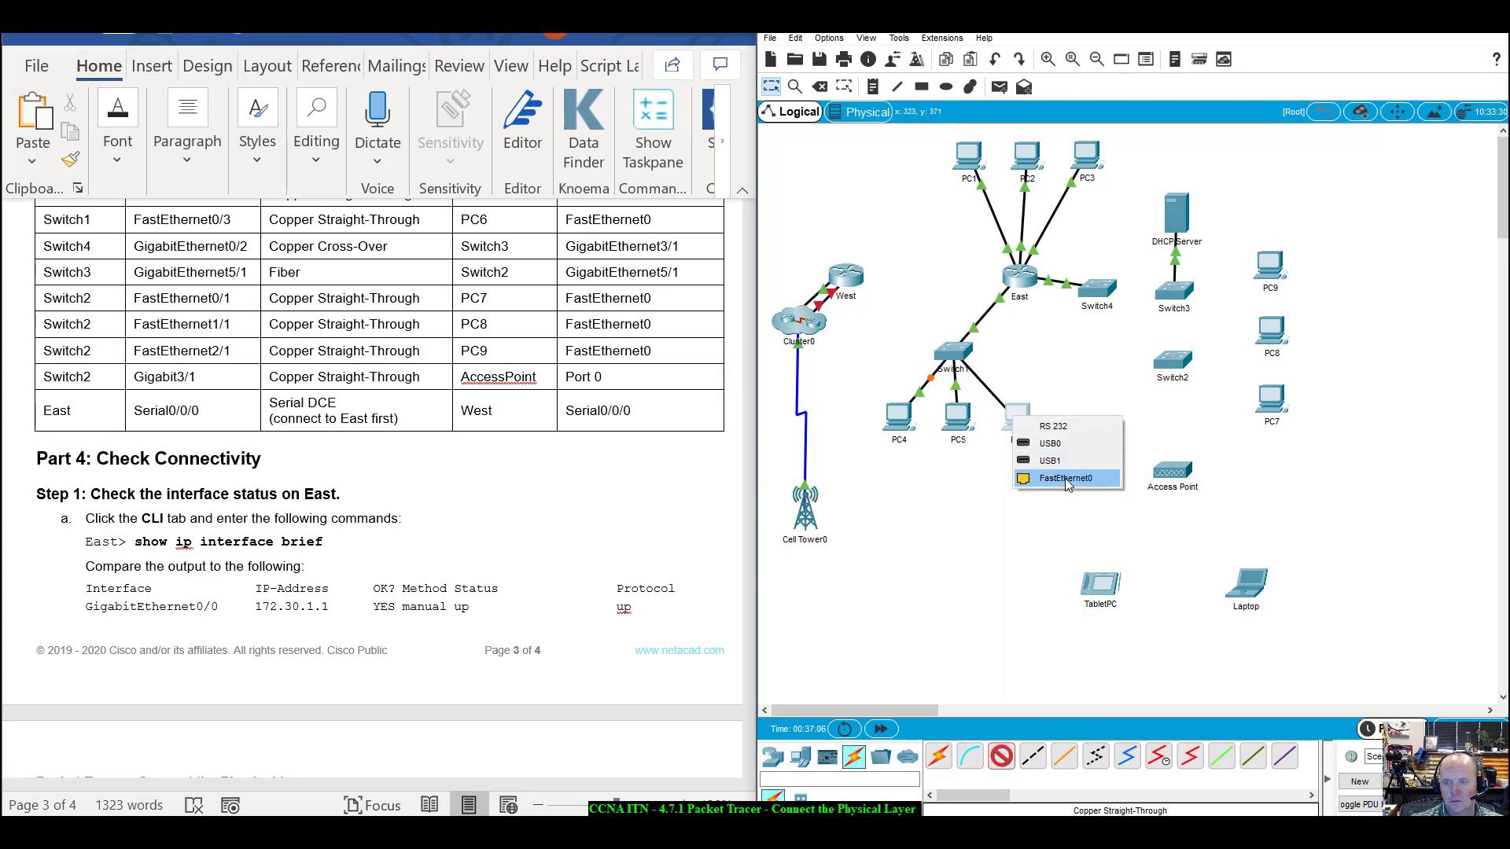
left_click(1065, 478)
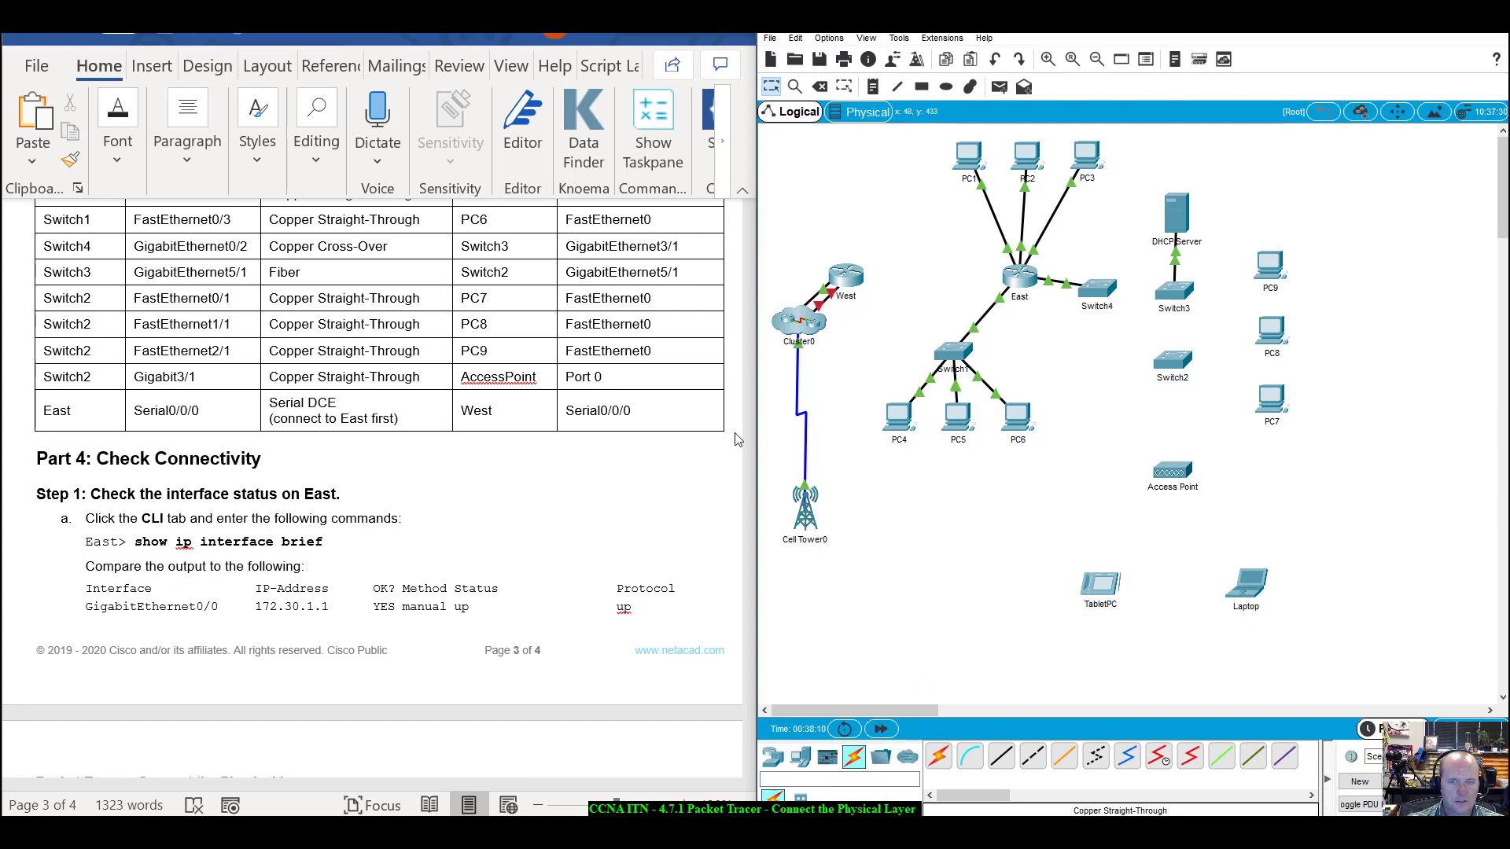
Connect Switch4 to Switch3's GigabitEthernet3/1 with a Copper Cross-Over cable, following the Part 3 table.
left_click_drag(748, 602, 748, 605)
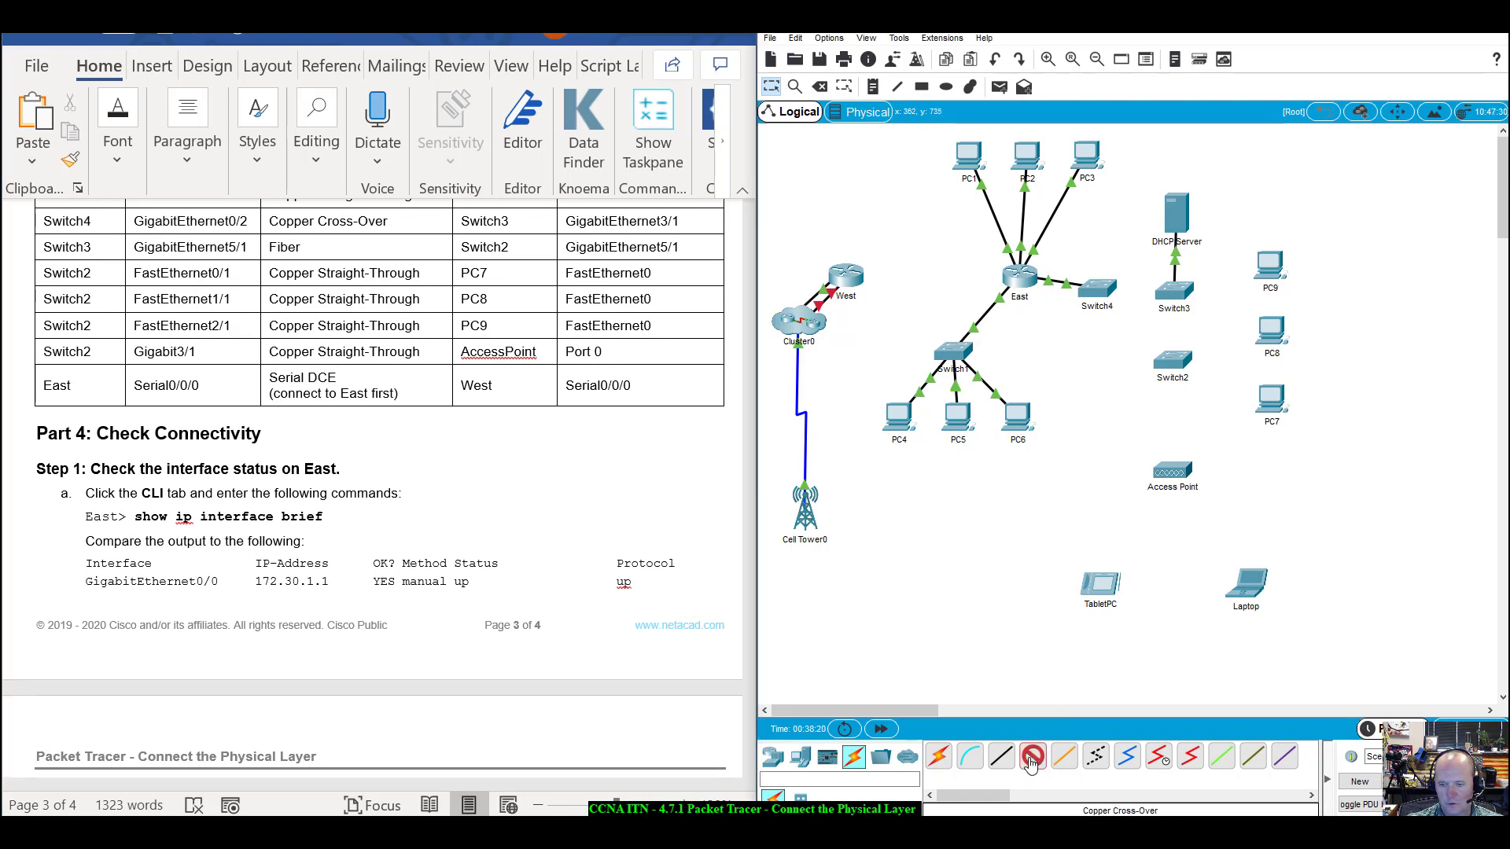
left_click(1030, 763)
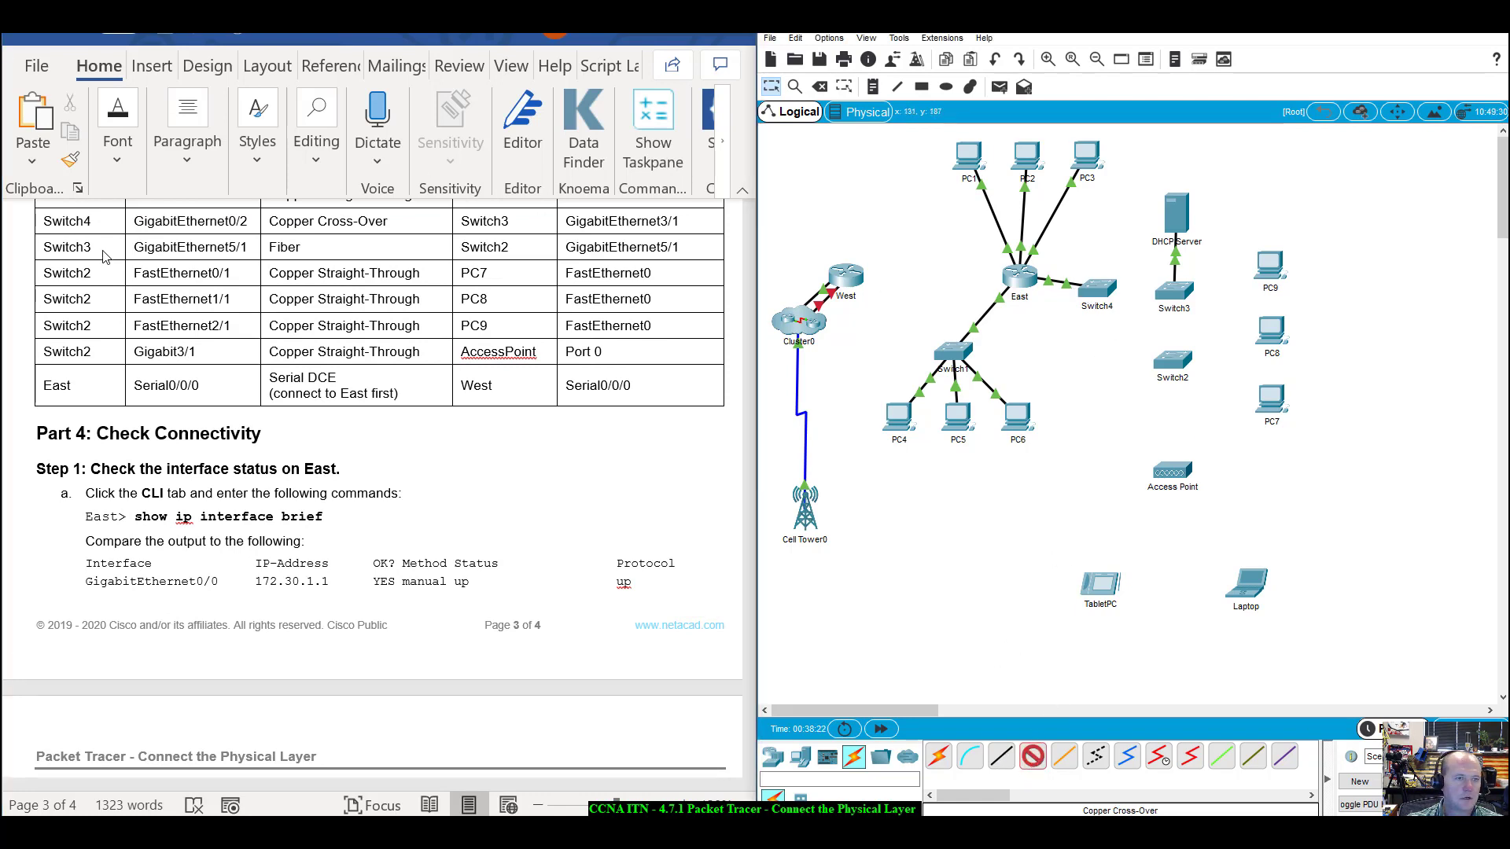
left_click(1096, 290)
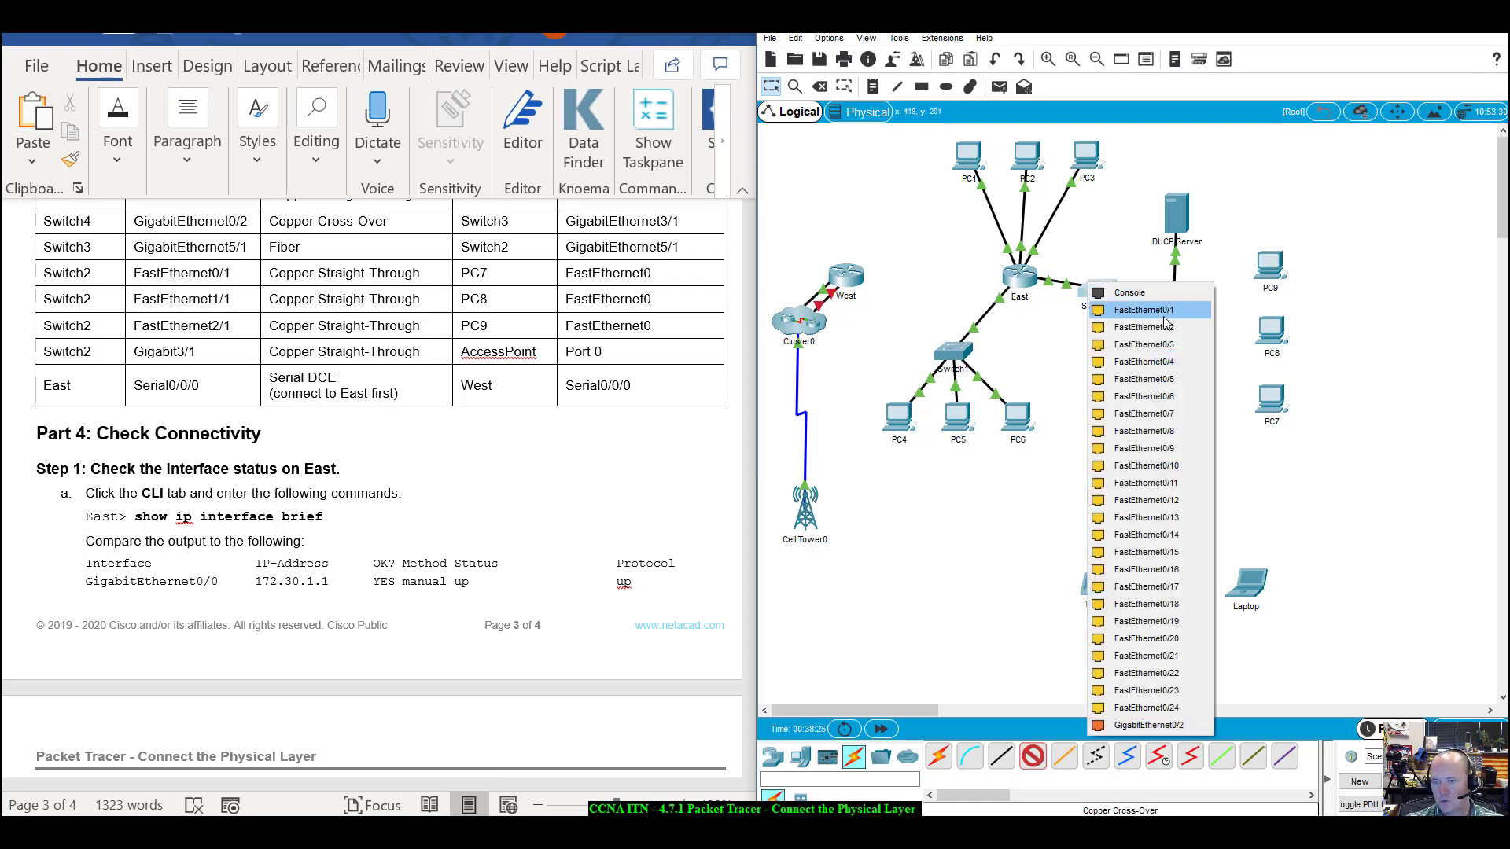
left_click(1141, 310)
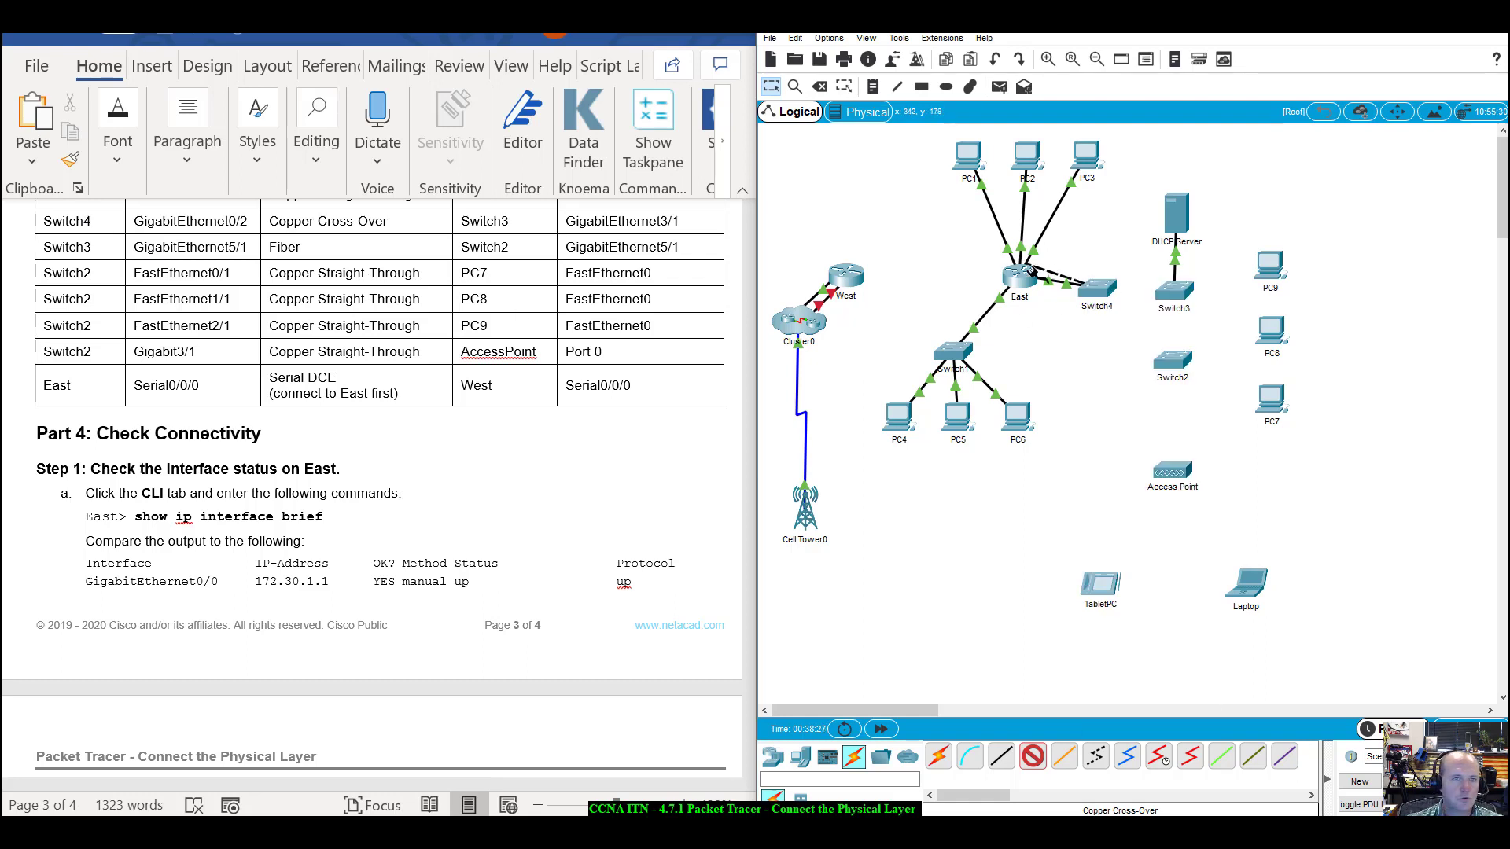
left_click(1177, 294)
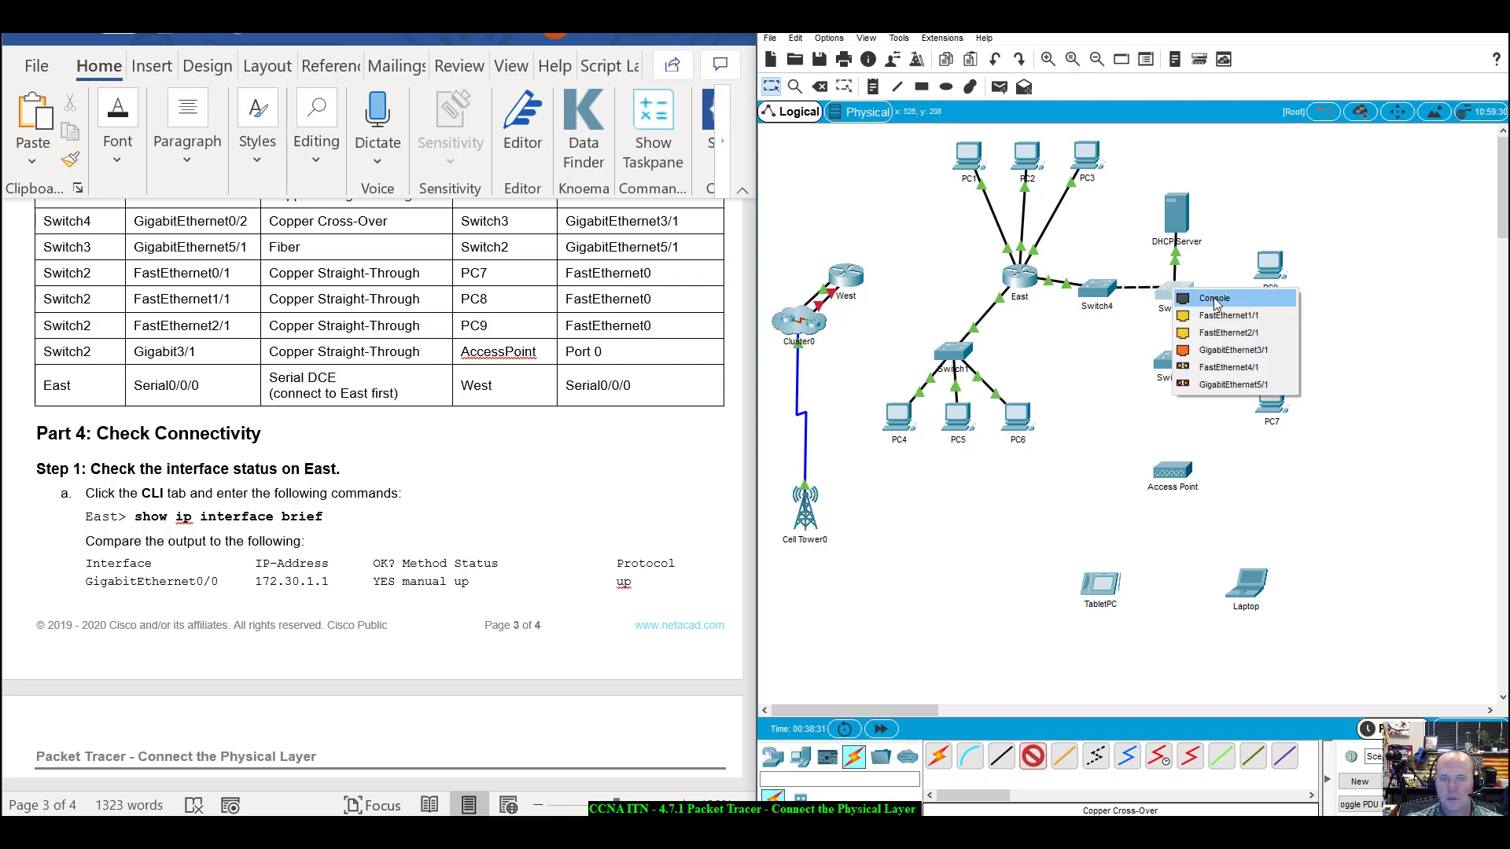
left_click(1235, 350)
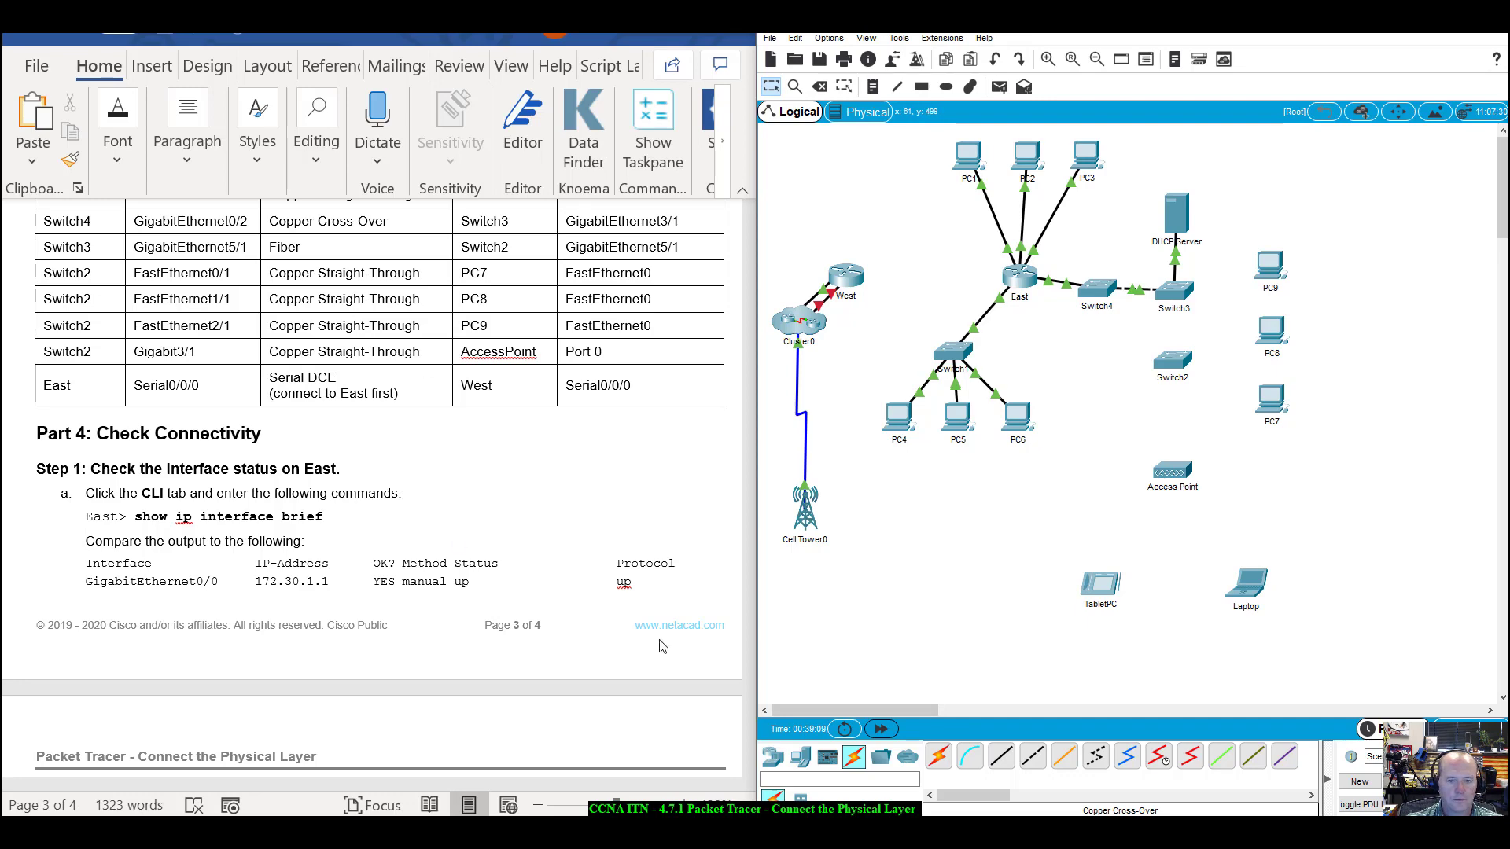
Connect Switch3's GigabitEthernet5/1 to Switch2's GigabitEthernet5/1 with a Fiber cable and fast-forward the simulation time.
left_click(748, 619)
left_click_drag(747, 619, 749, 617)
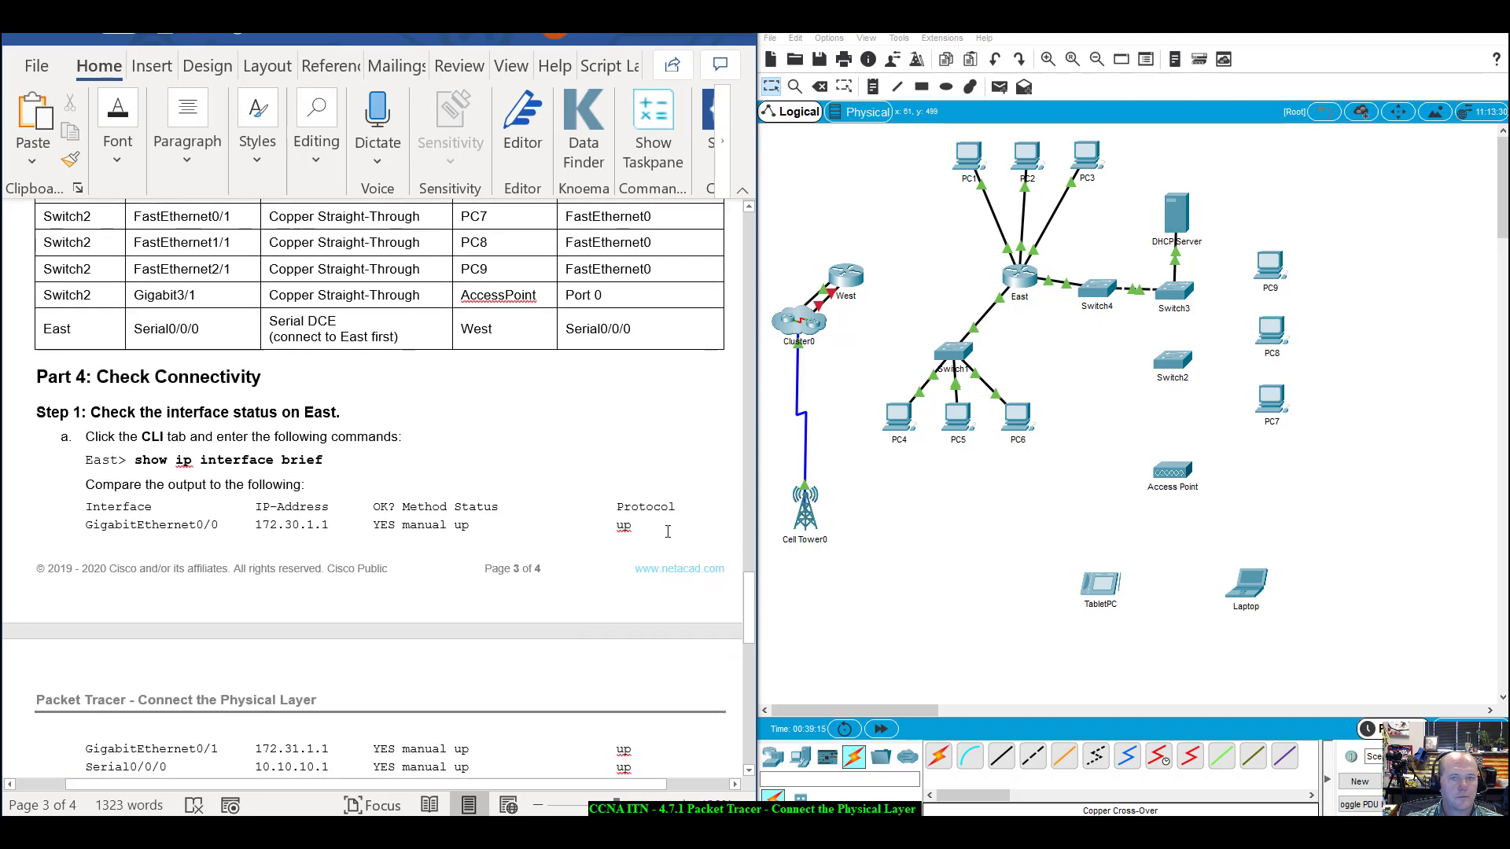
scroll(651, 528, "up", 1)
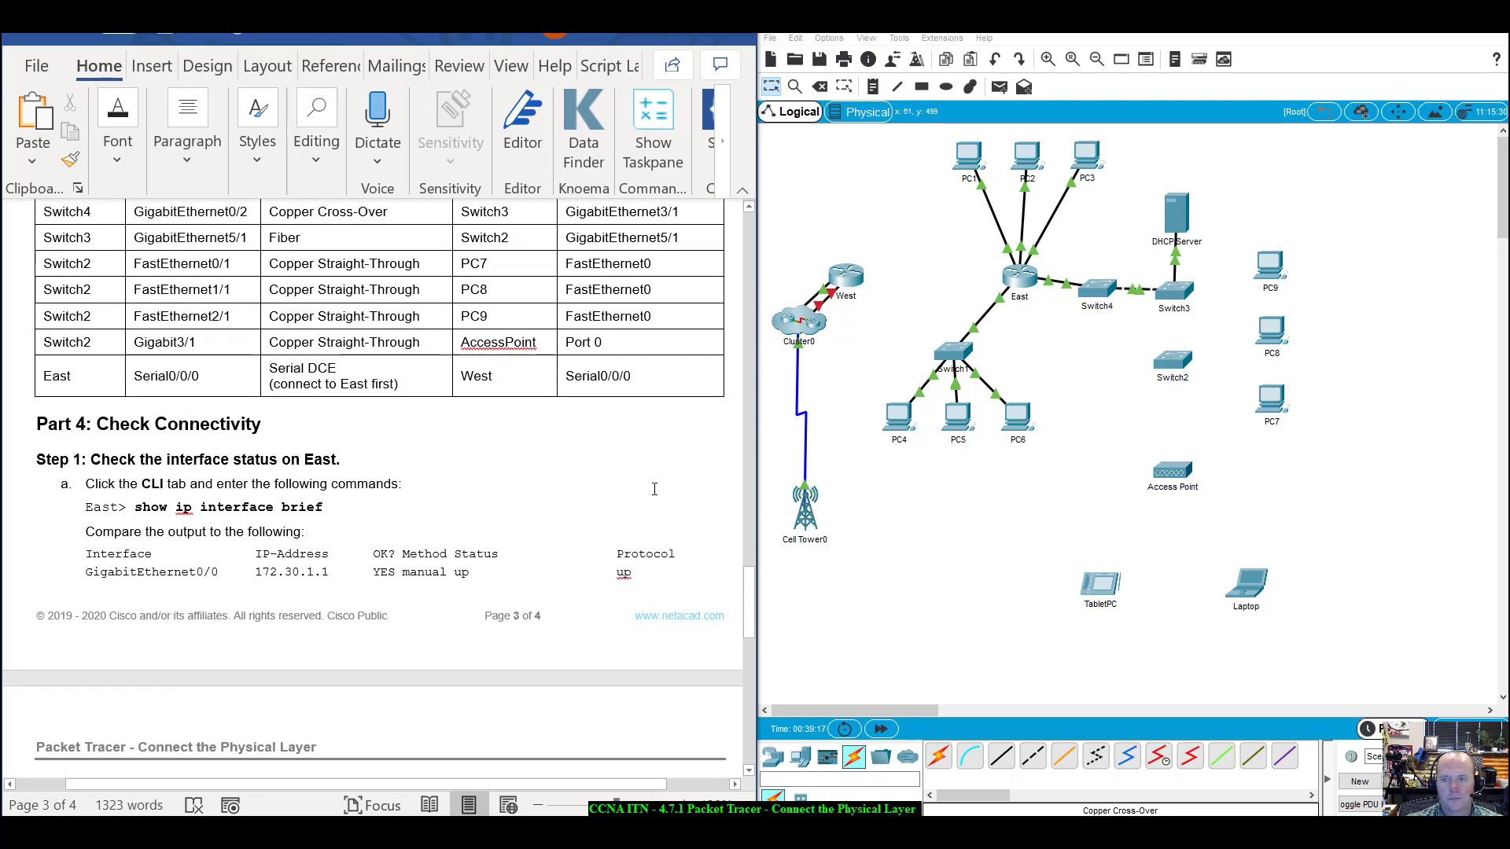
left_click_drag(750, 596, 752, 595)
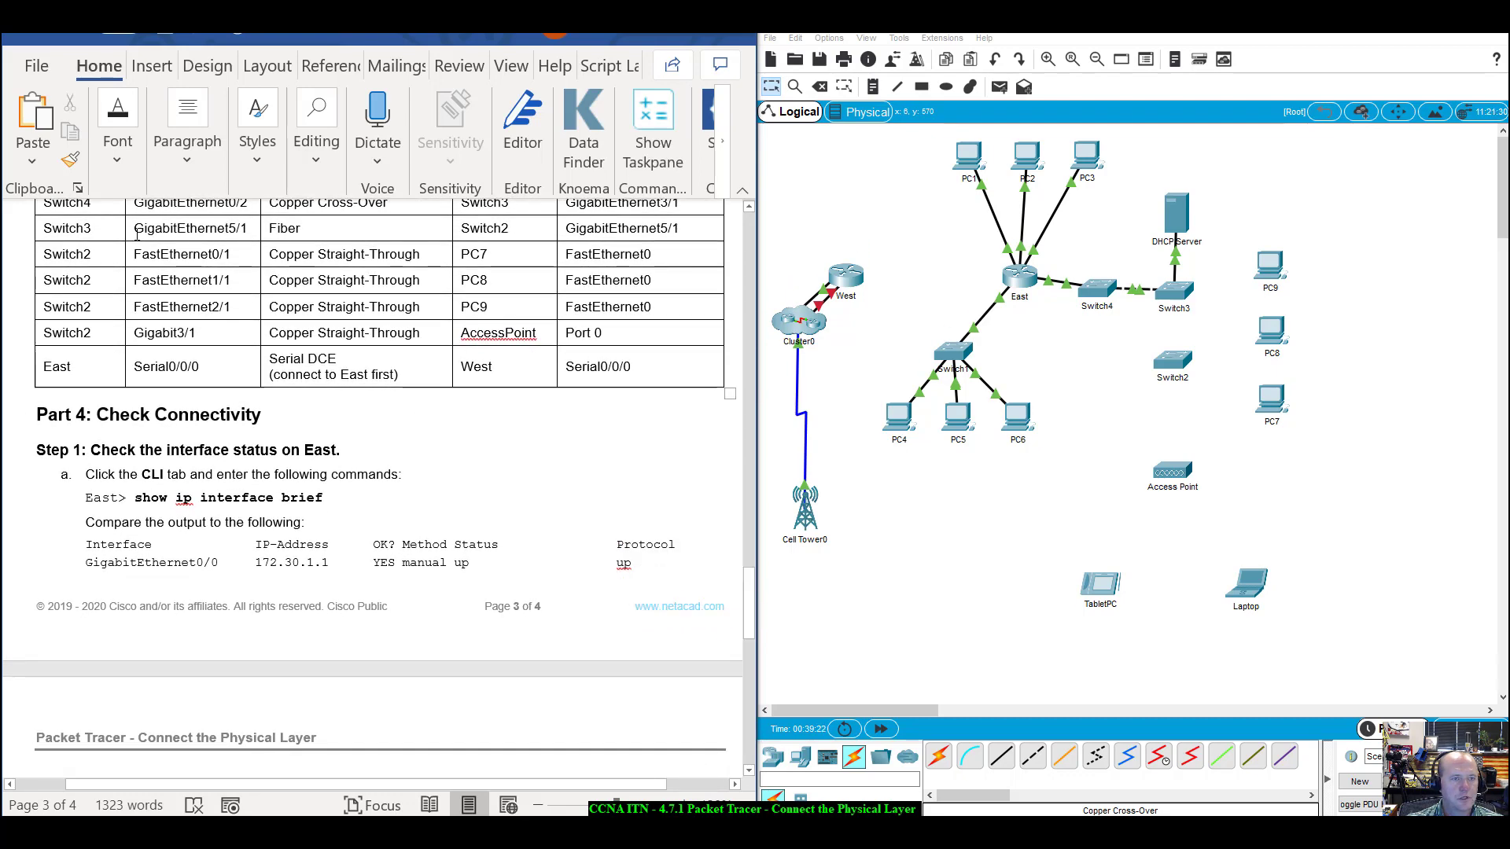
left_click(1064, 767)
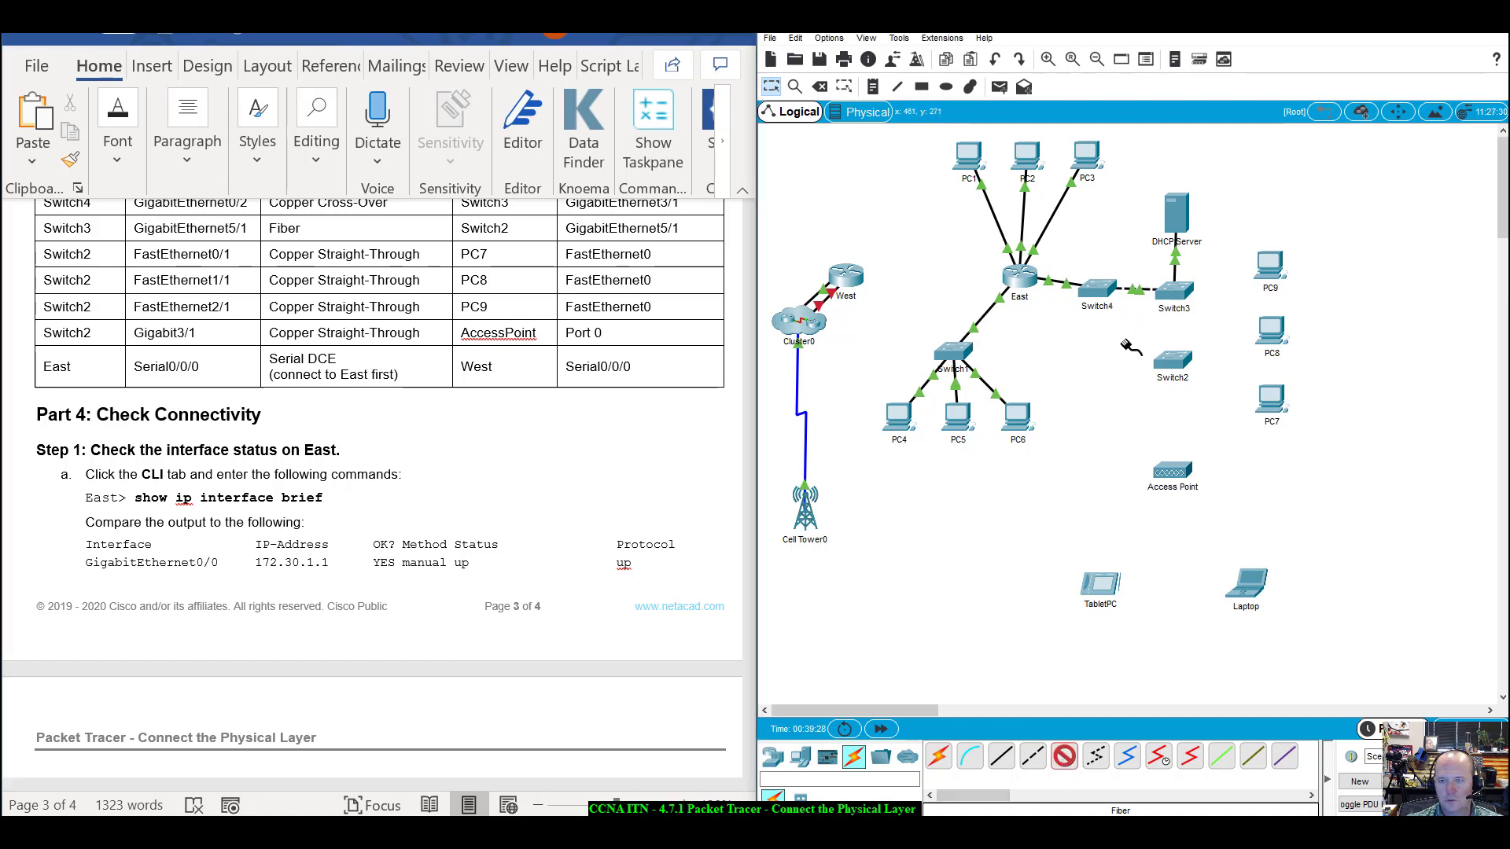
left_click(1179, 289)
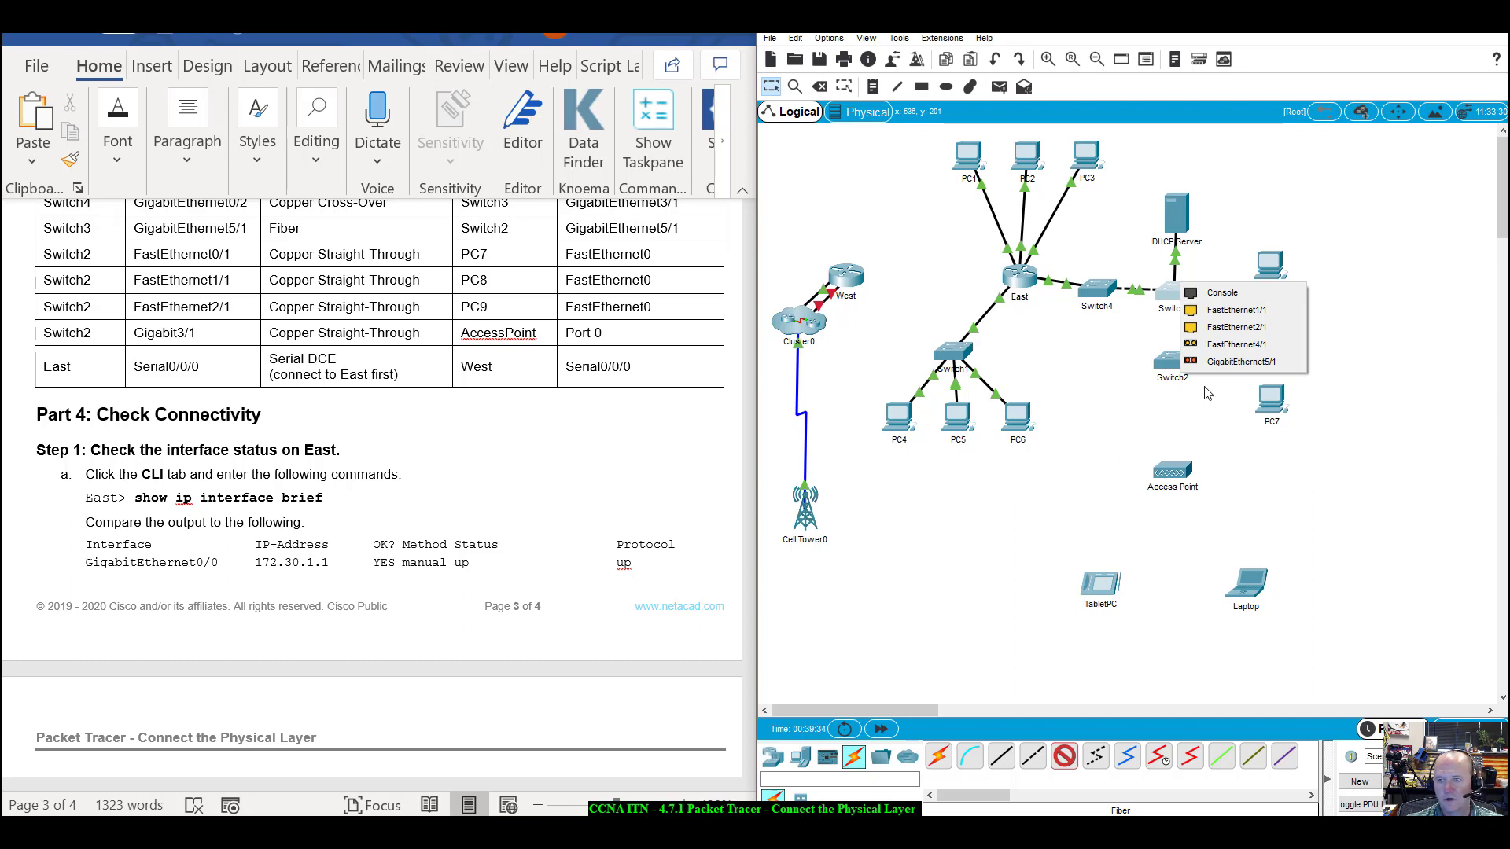
left_click(1231, 363)
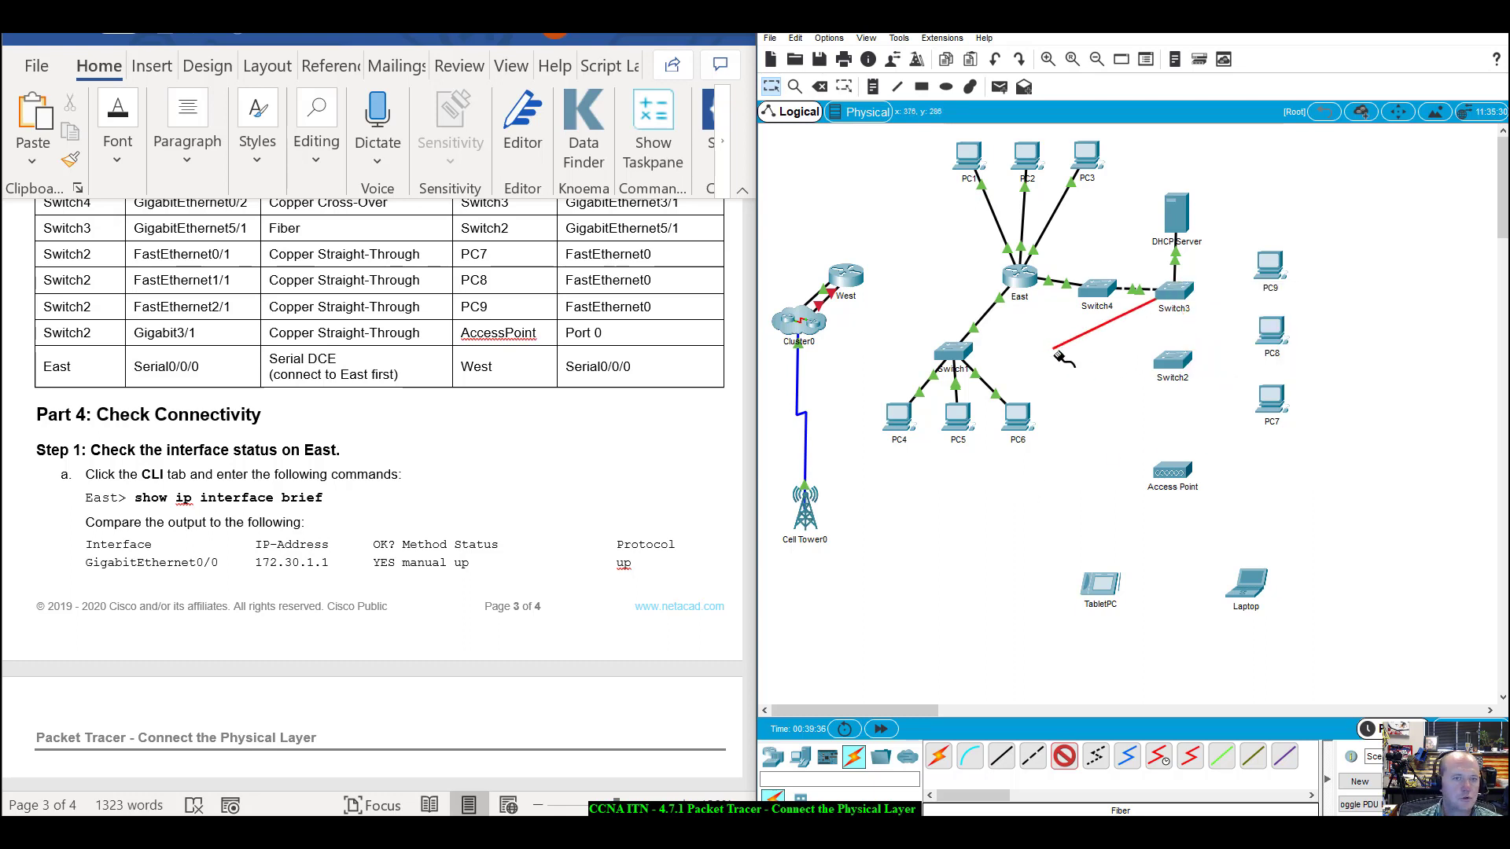
left_click(1169, 362)
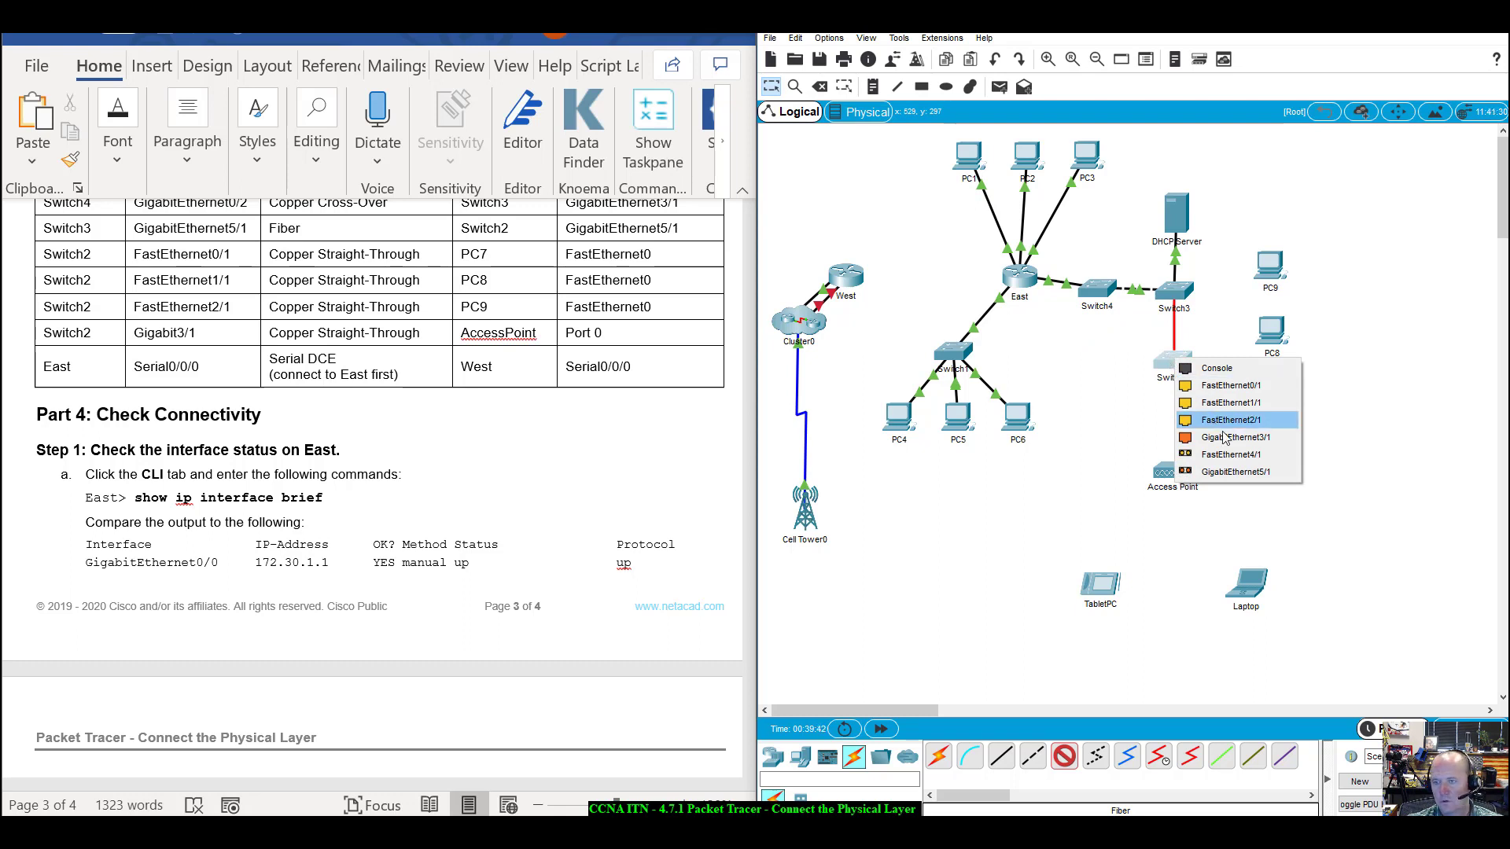
left_click(1235, 472)
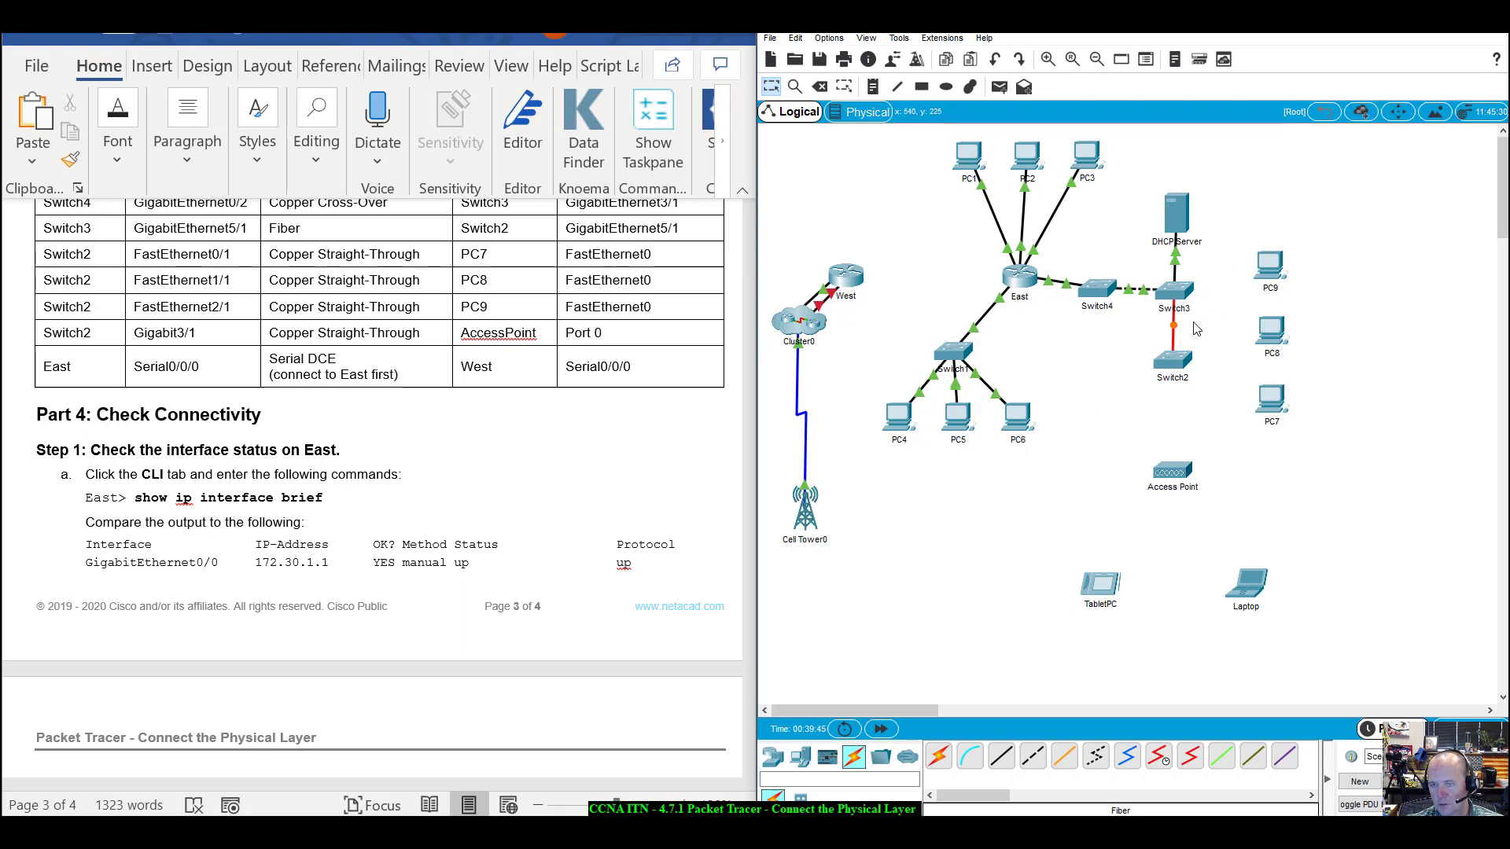
left_click(877, 730)
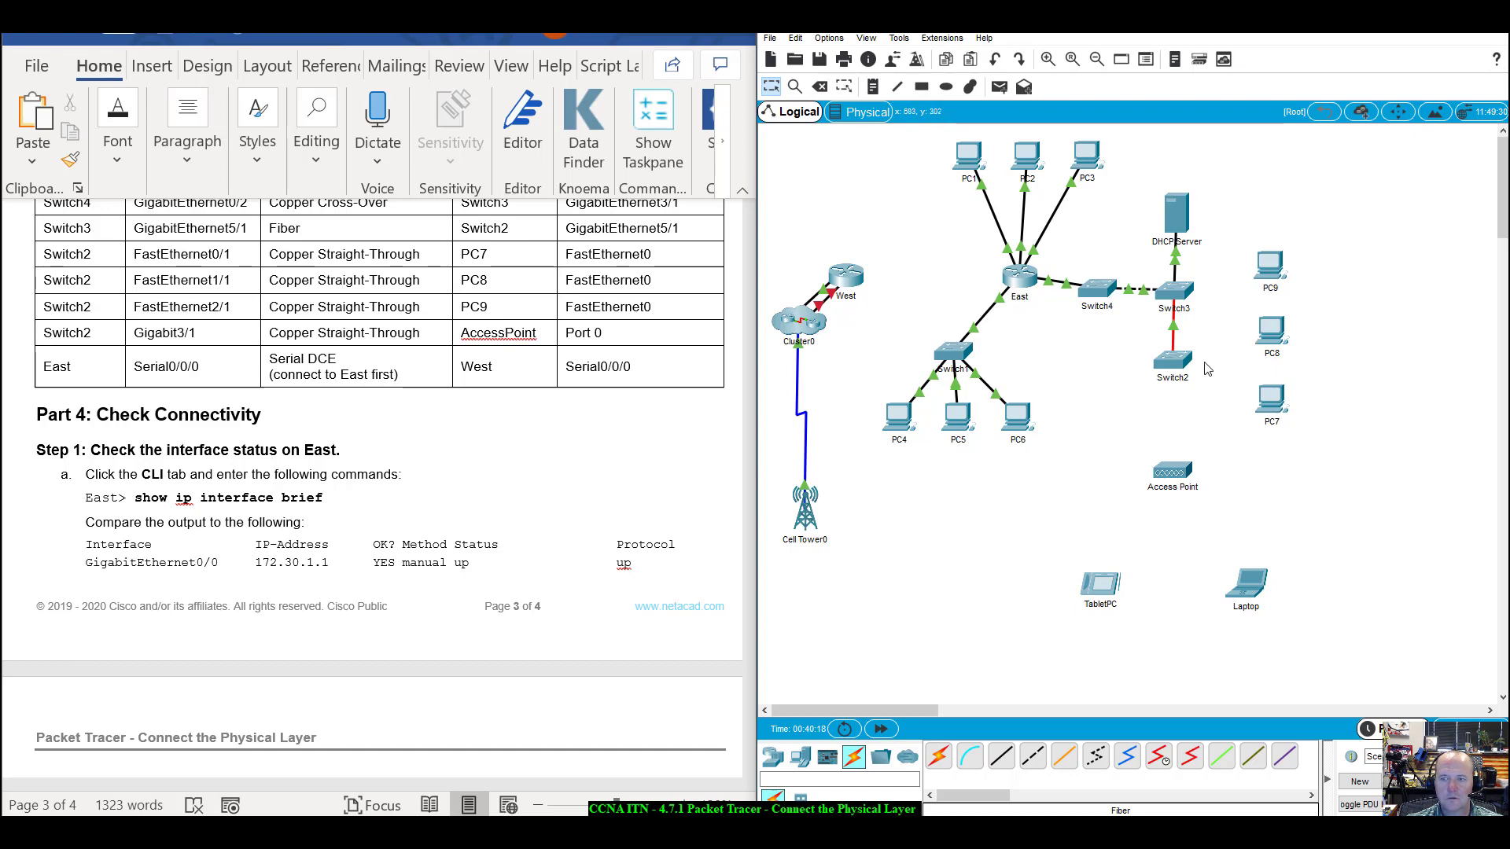
Connect Switch2's FastEthernet0/1 to PC7's FastEthernet0 with a Copper Straight-Through cable and fast-forward the simulation time.
left_click(681, 705)
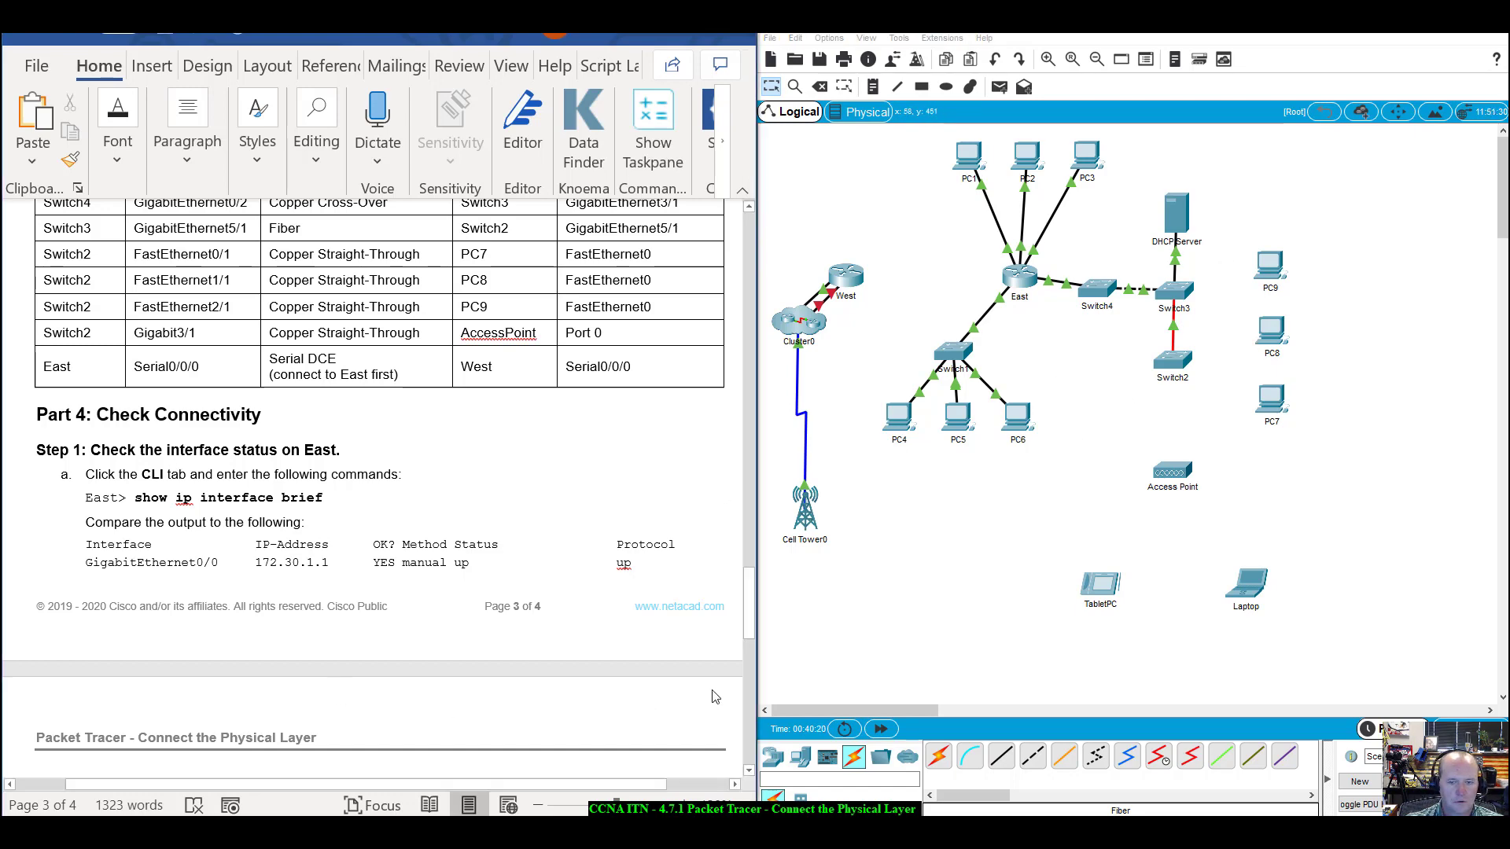
left_click_drag(753, 616, 757, 623)
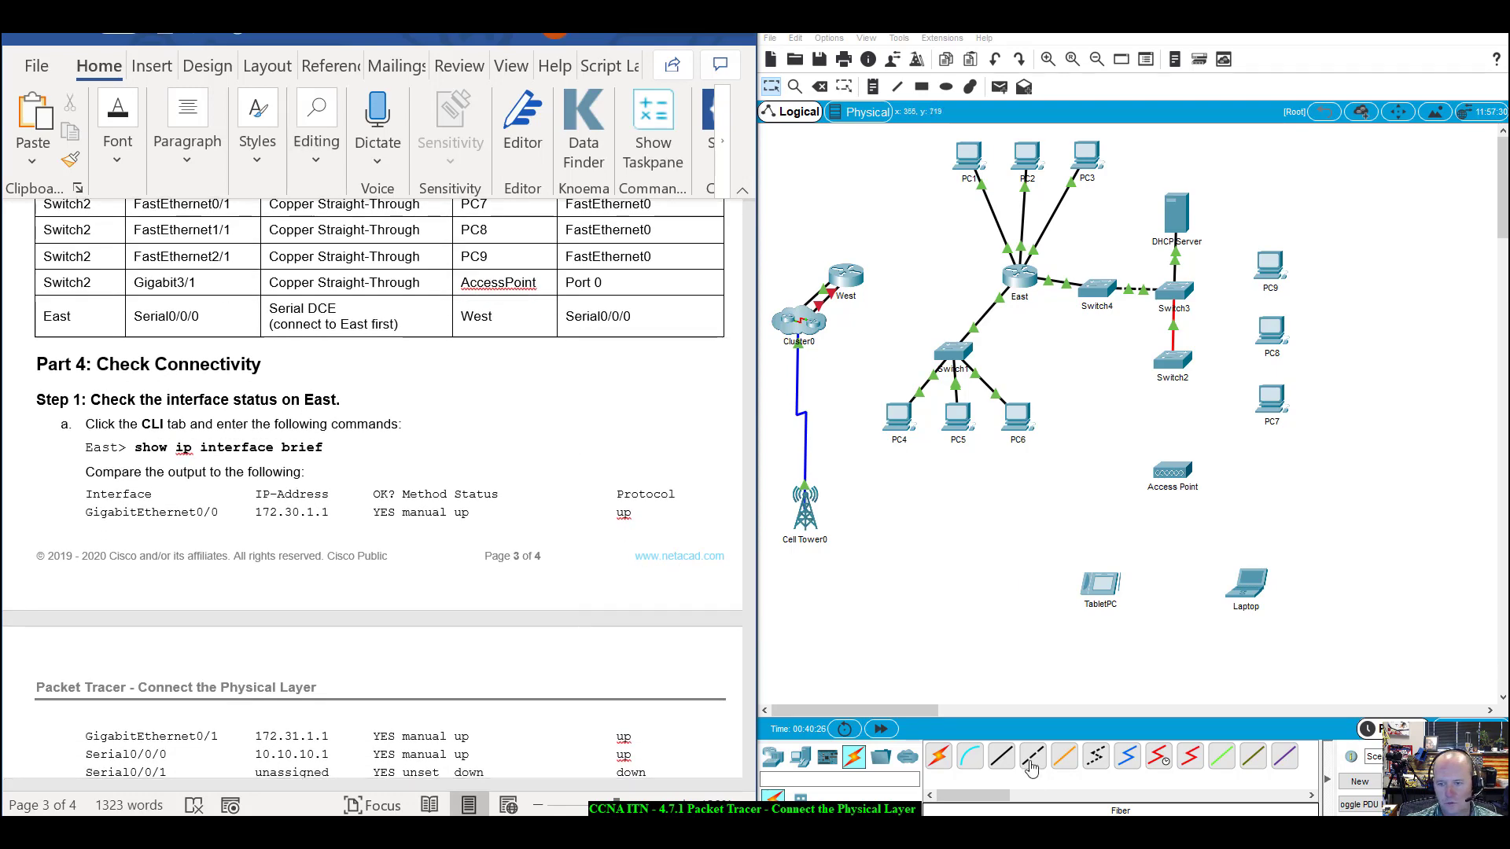
left_click(1001, 756)
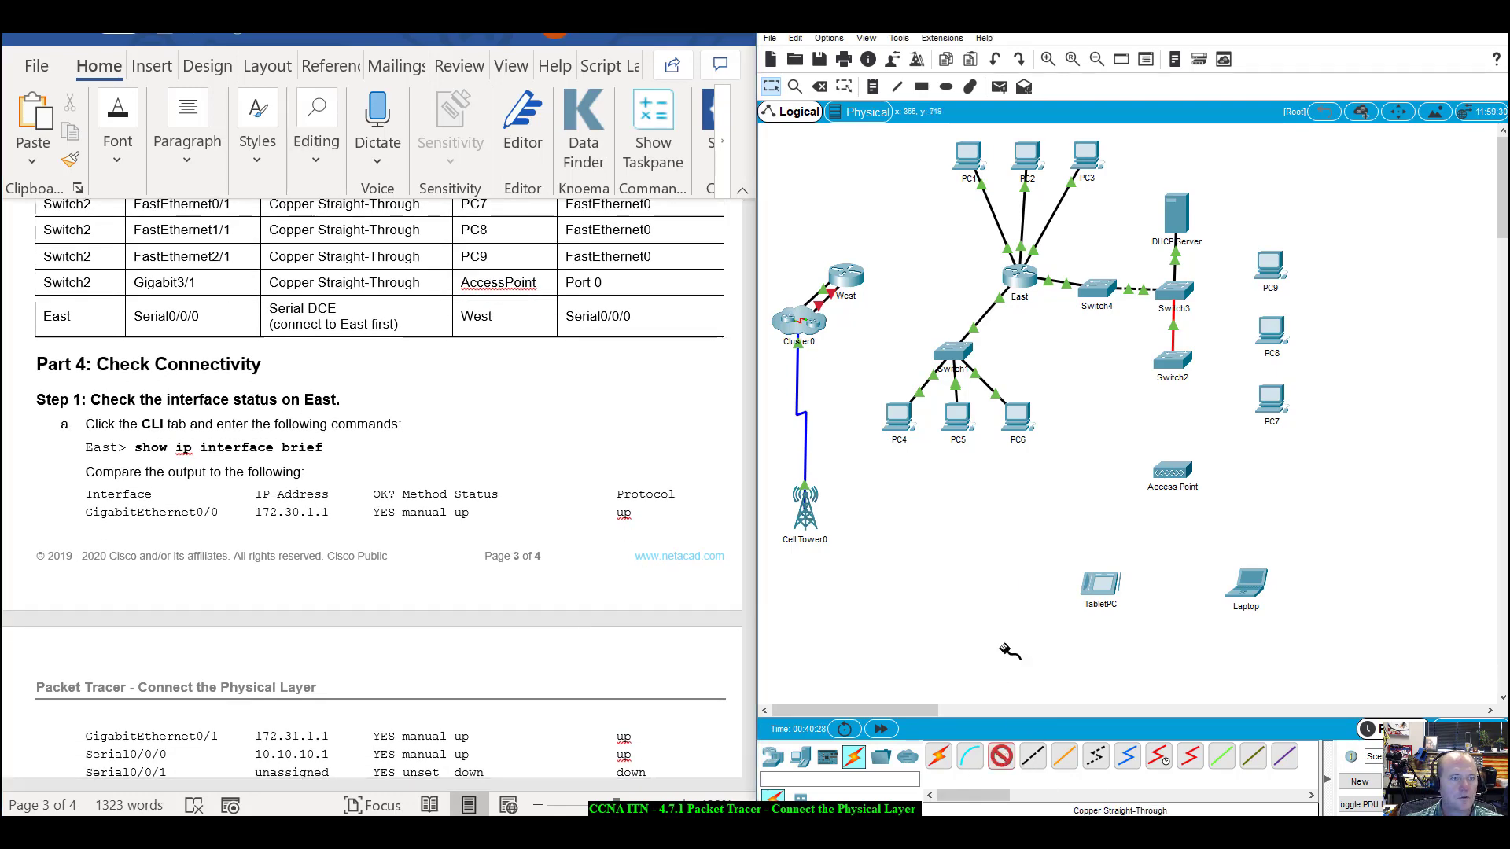
left_click(1169, 368)
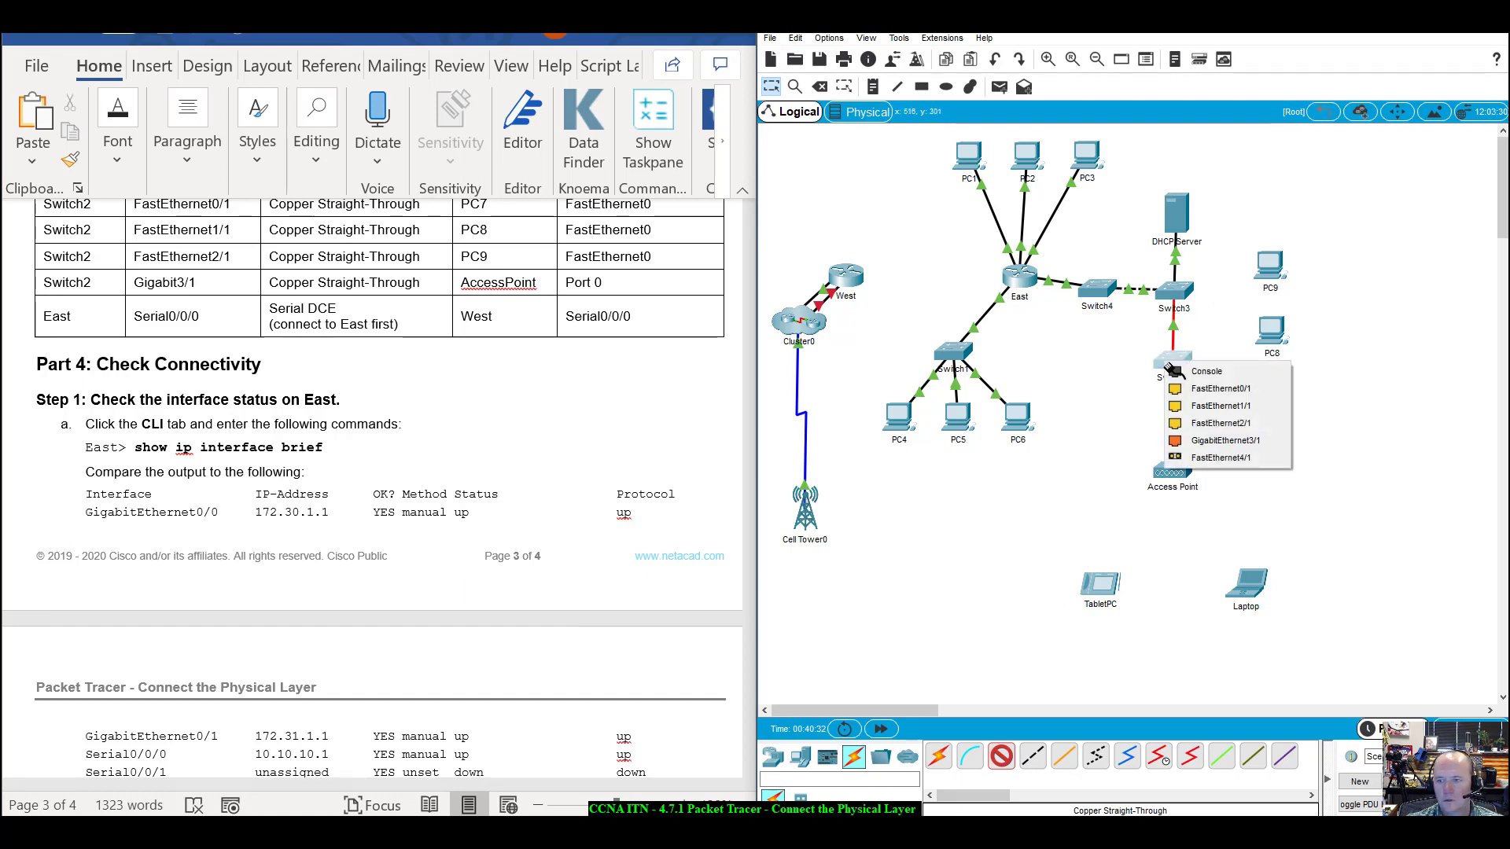
left_click(1188, 390)
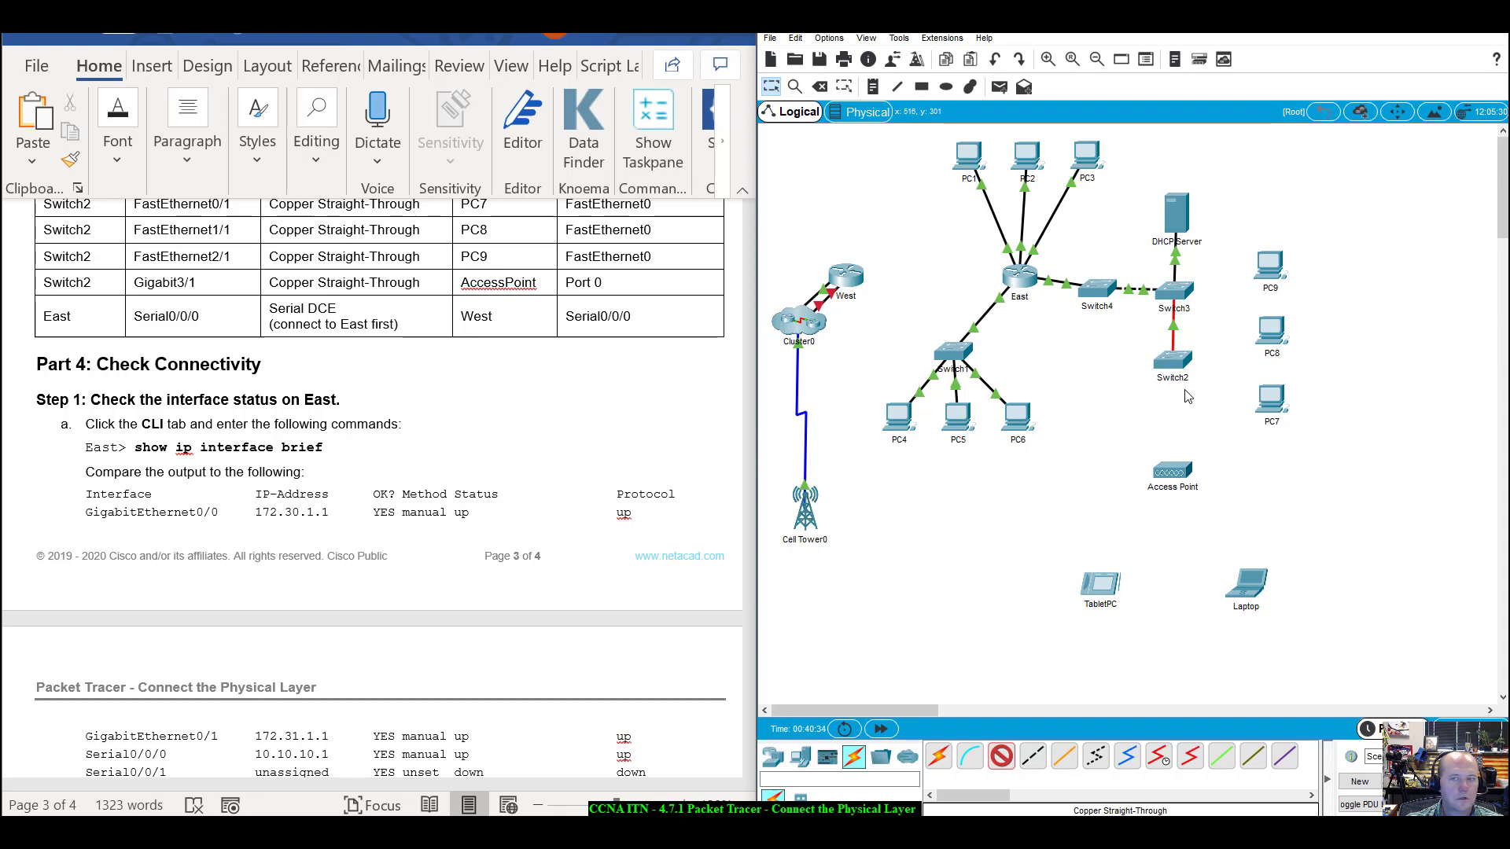
left_click(1274, 398)
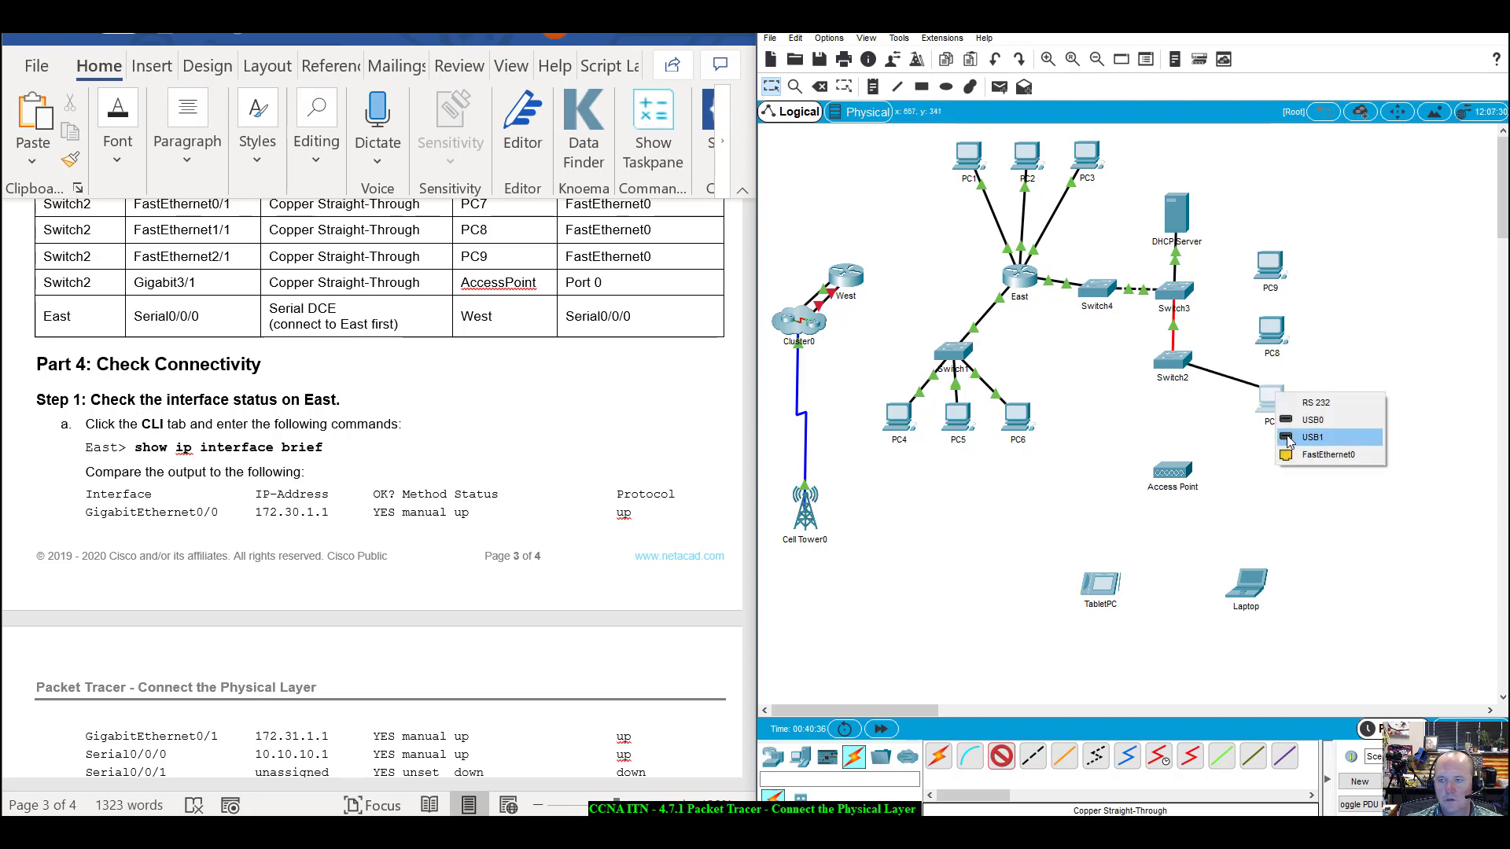
left_click(1305, 462)
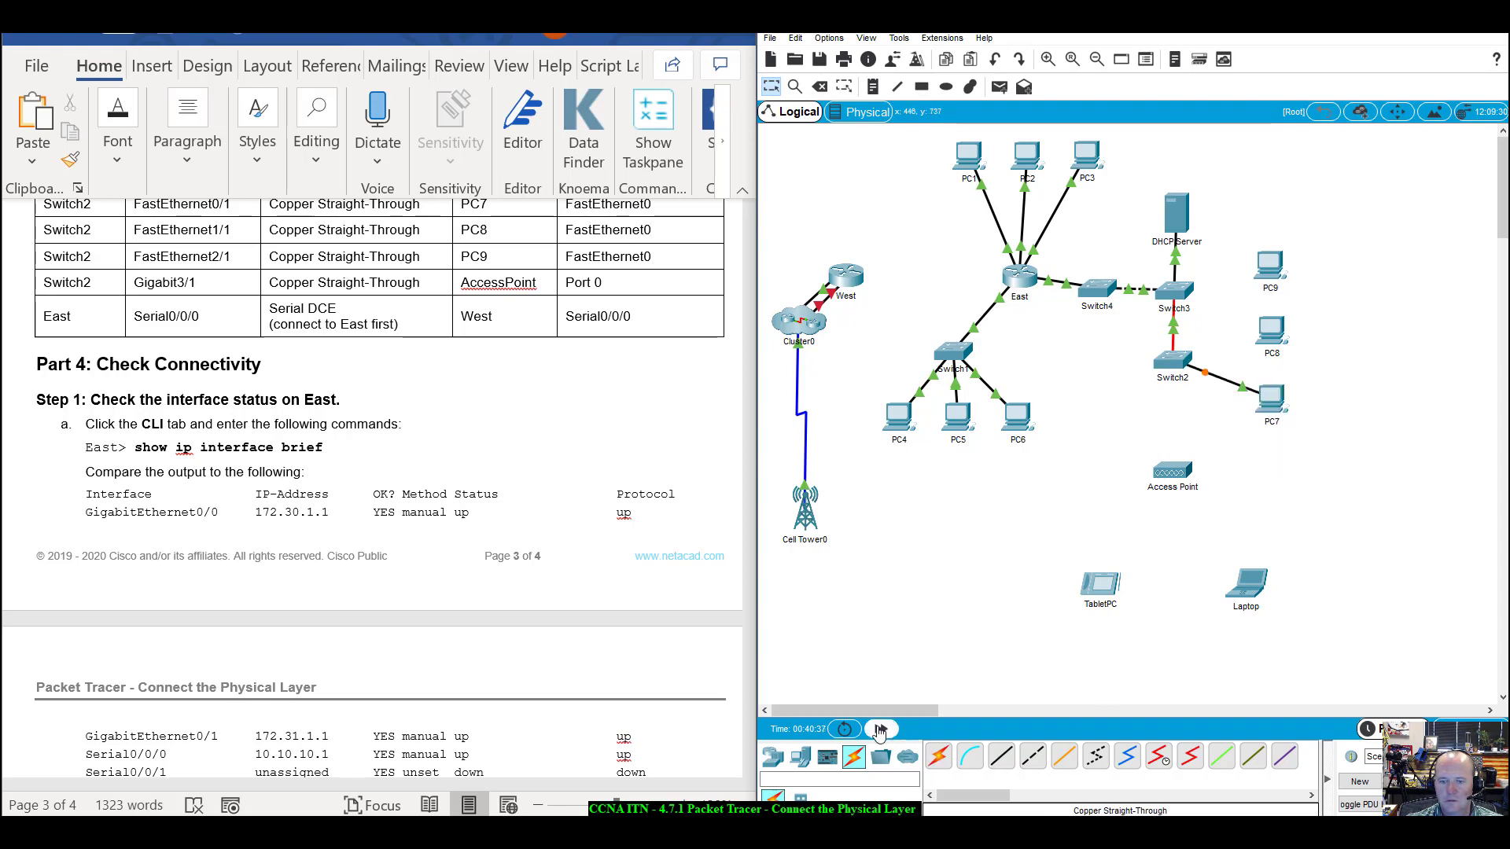
left_click(882, 730)
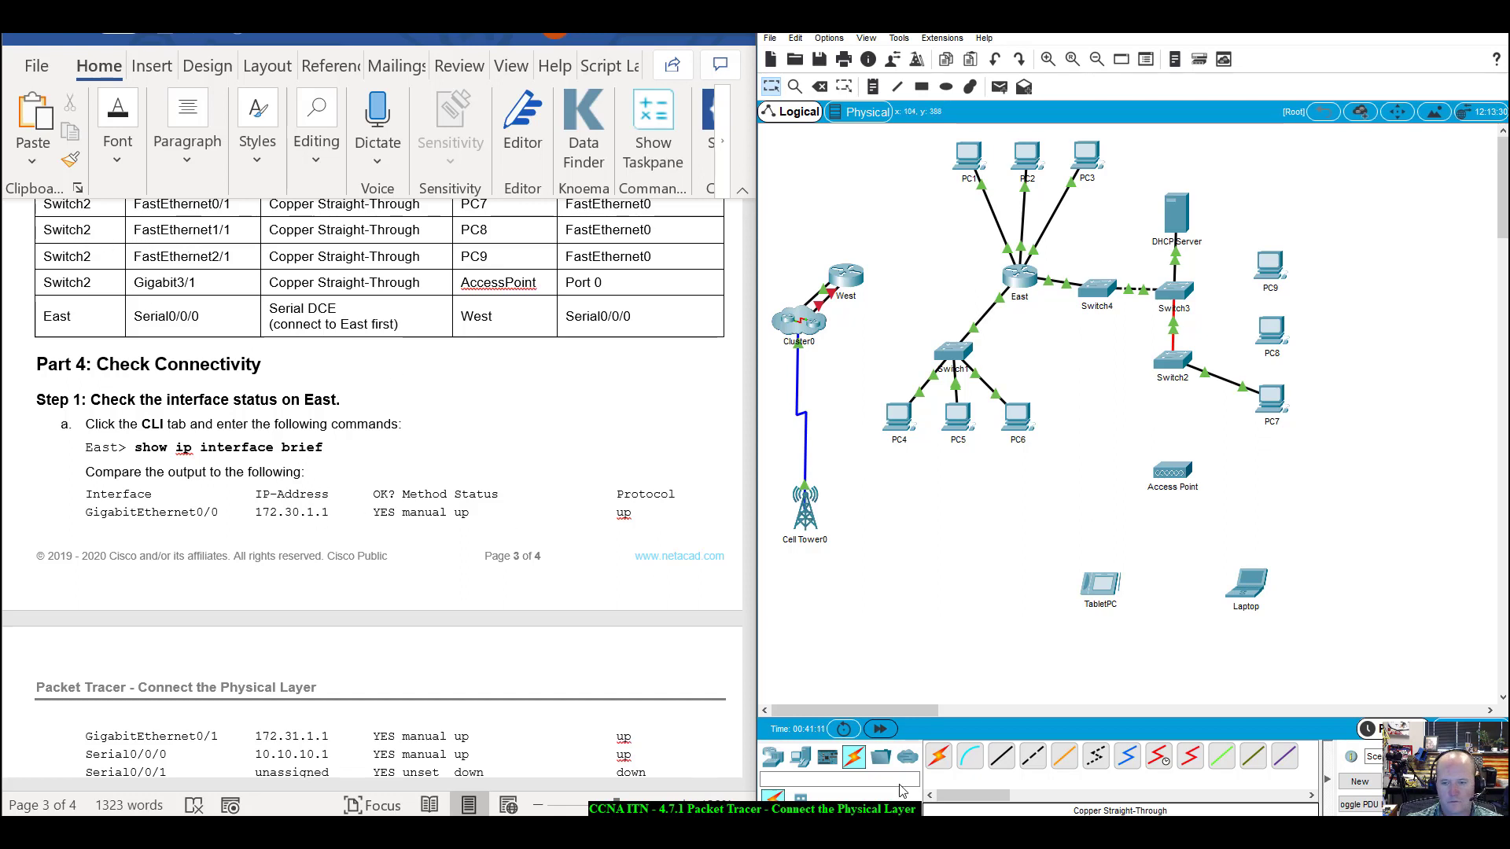
Connect Switch2's FastEthernet1/1 to PC8's FastEthernet0 with a Copper Straight-Through cable.
left_click(1001, 756)
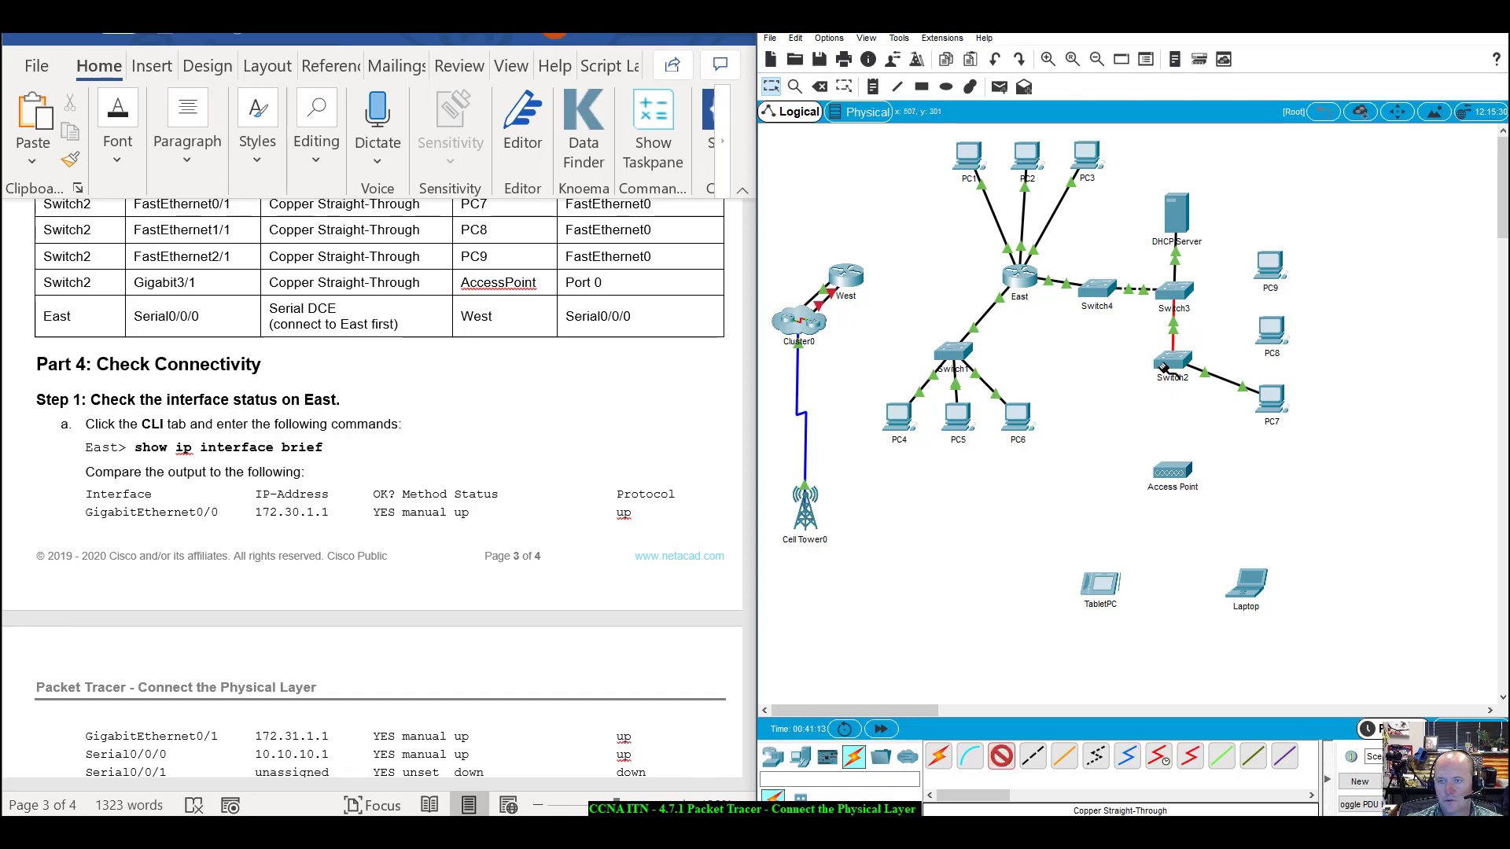
left_click(1166, 363)
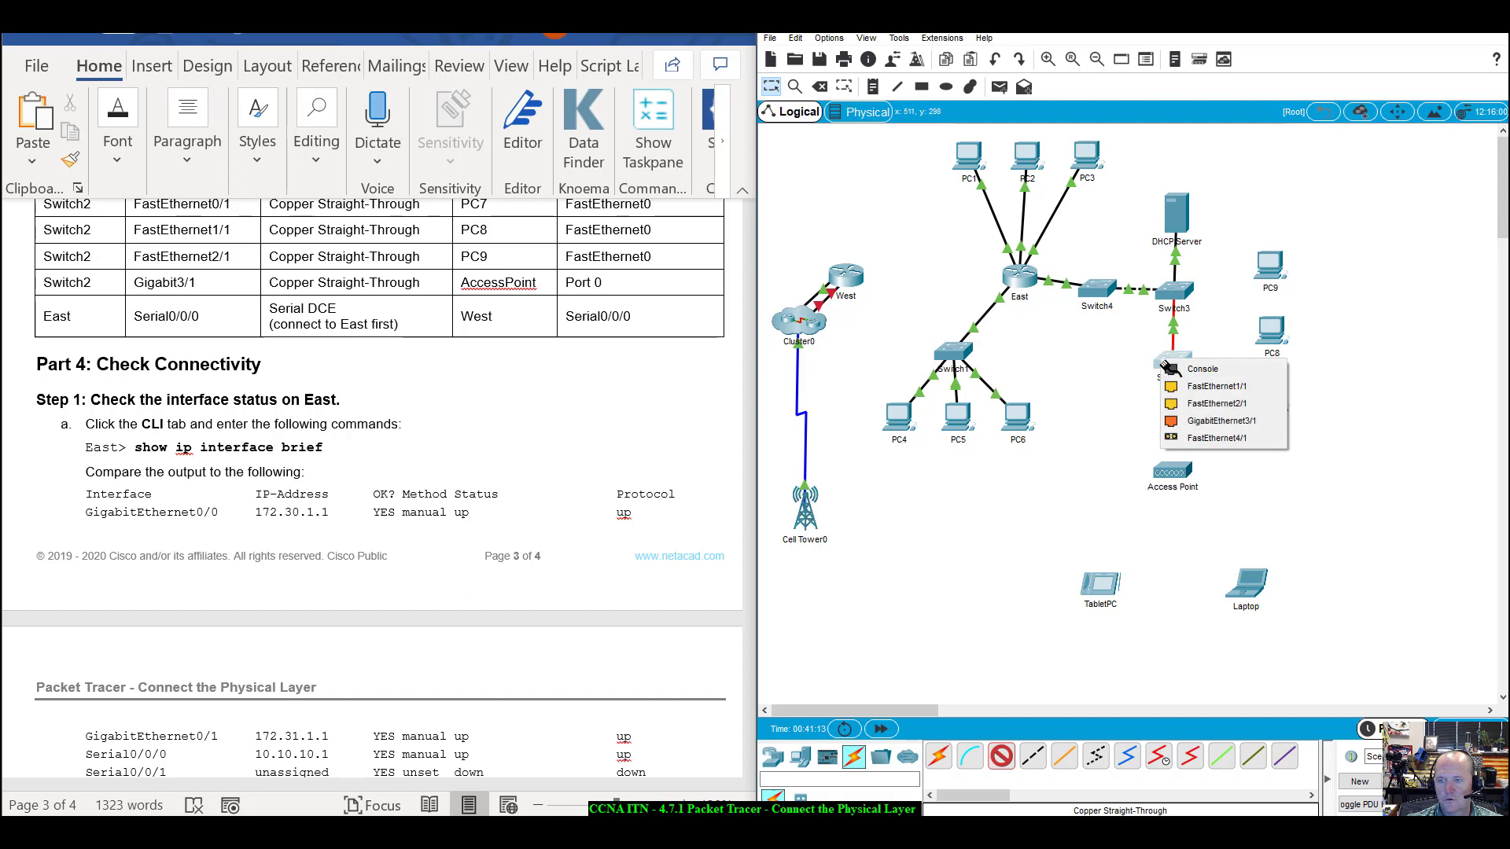
left_click(1205, 386)
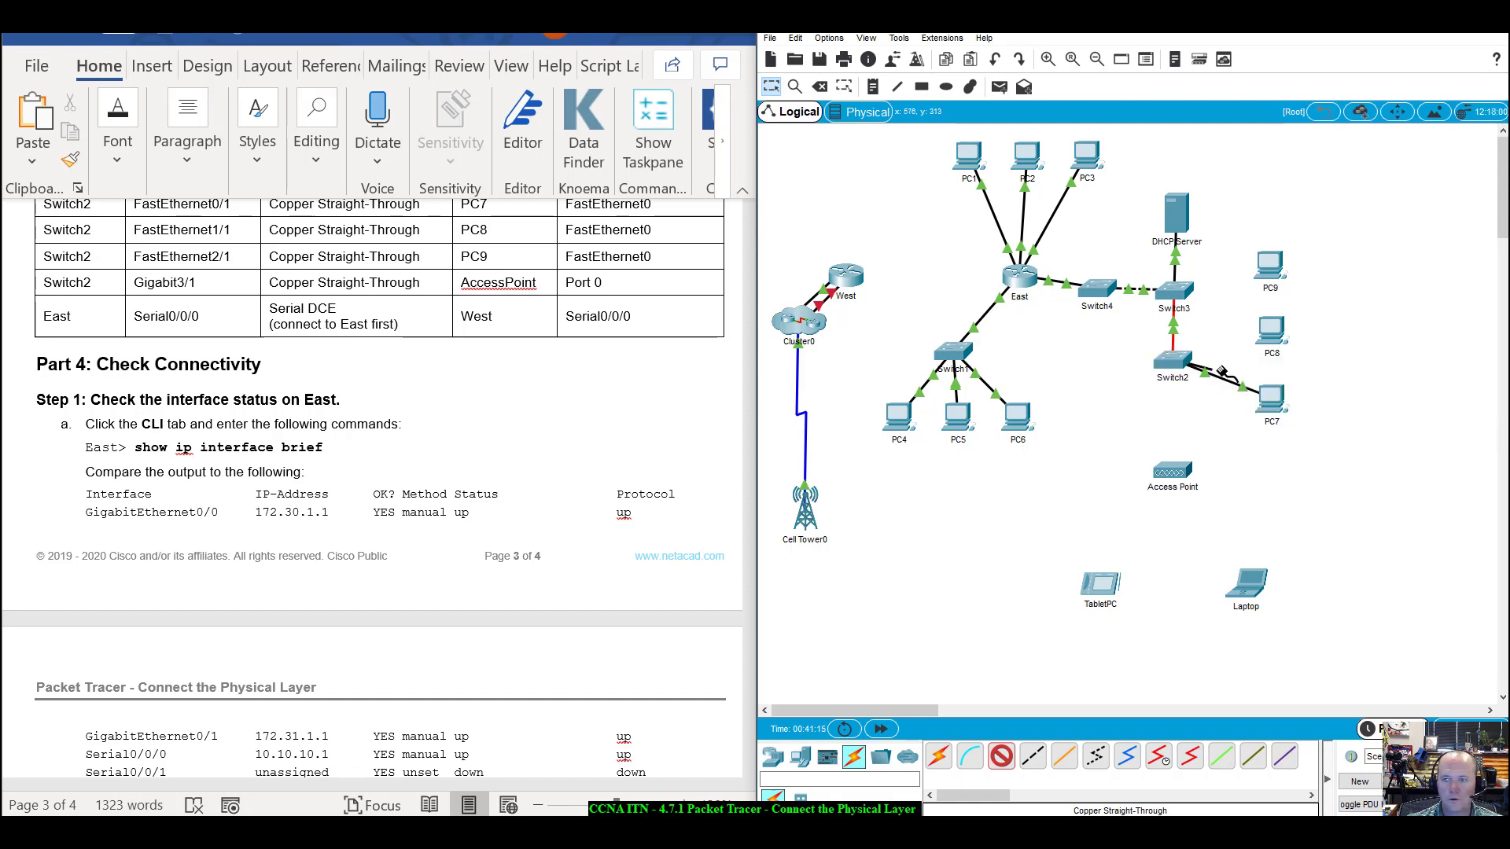
left_click(1284, 331)
left_click(1333, 354)
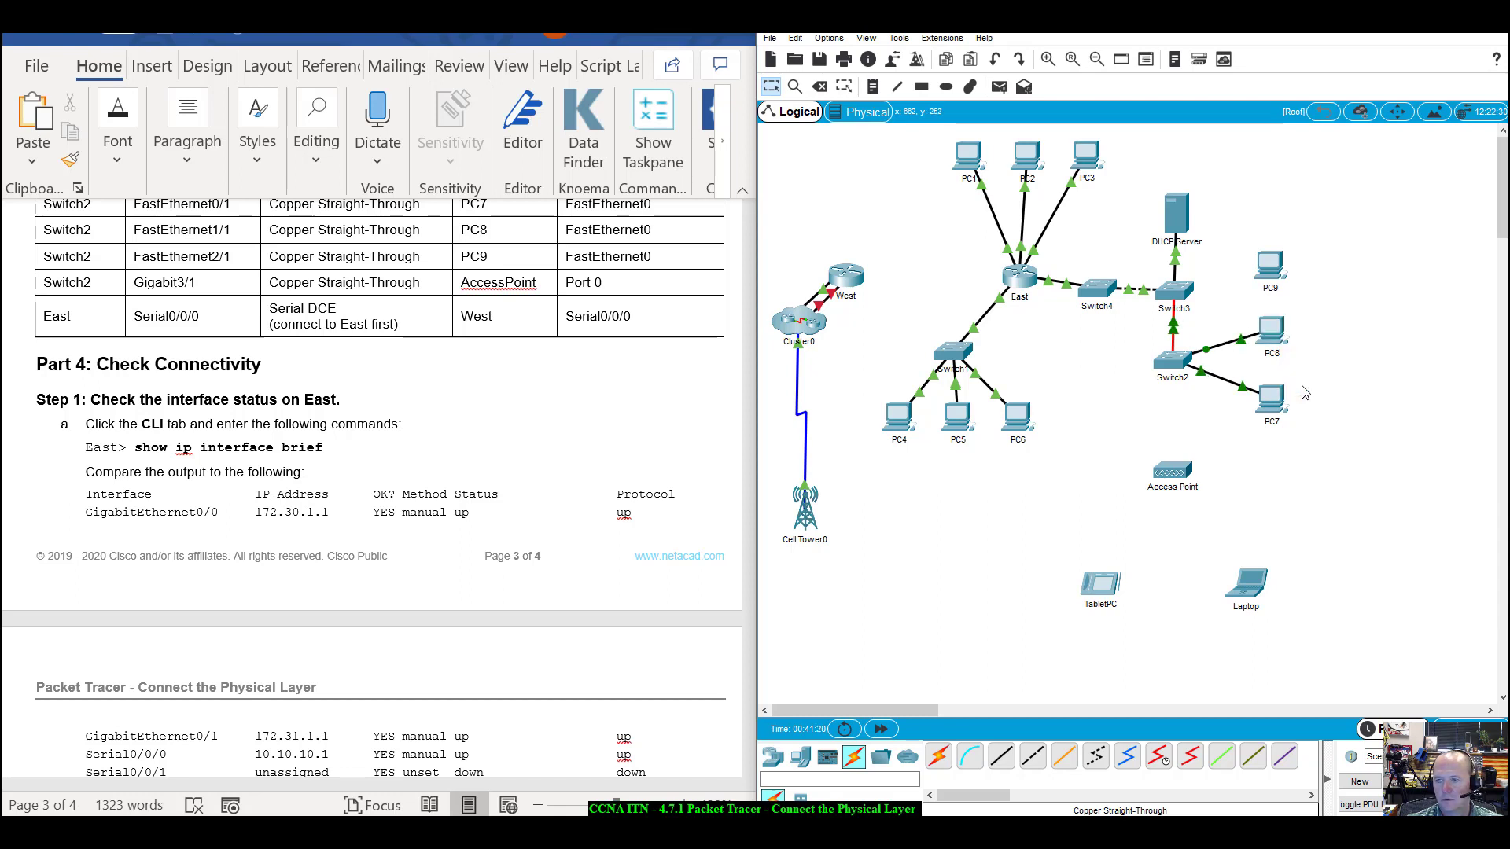
Connect Switch2's FastEthernet2/1 to PC9's FastEthernet0 with a Copper Straight-Through cable and fast-forward the simulation time.
left_click(997, 769)
left_click(1164, 358)
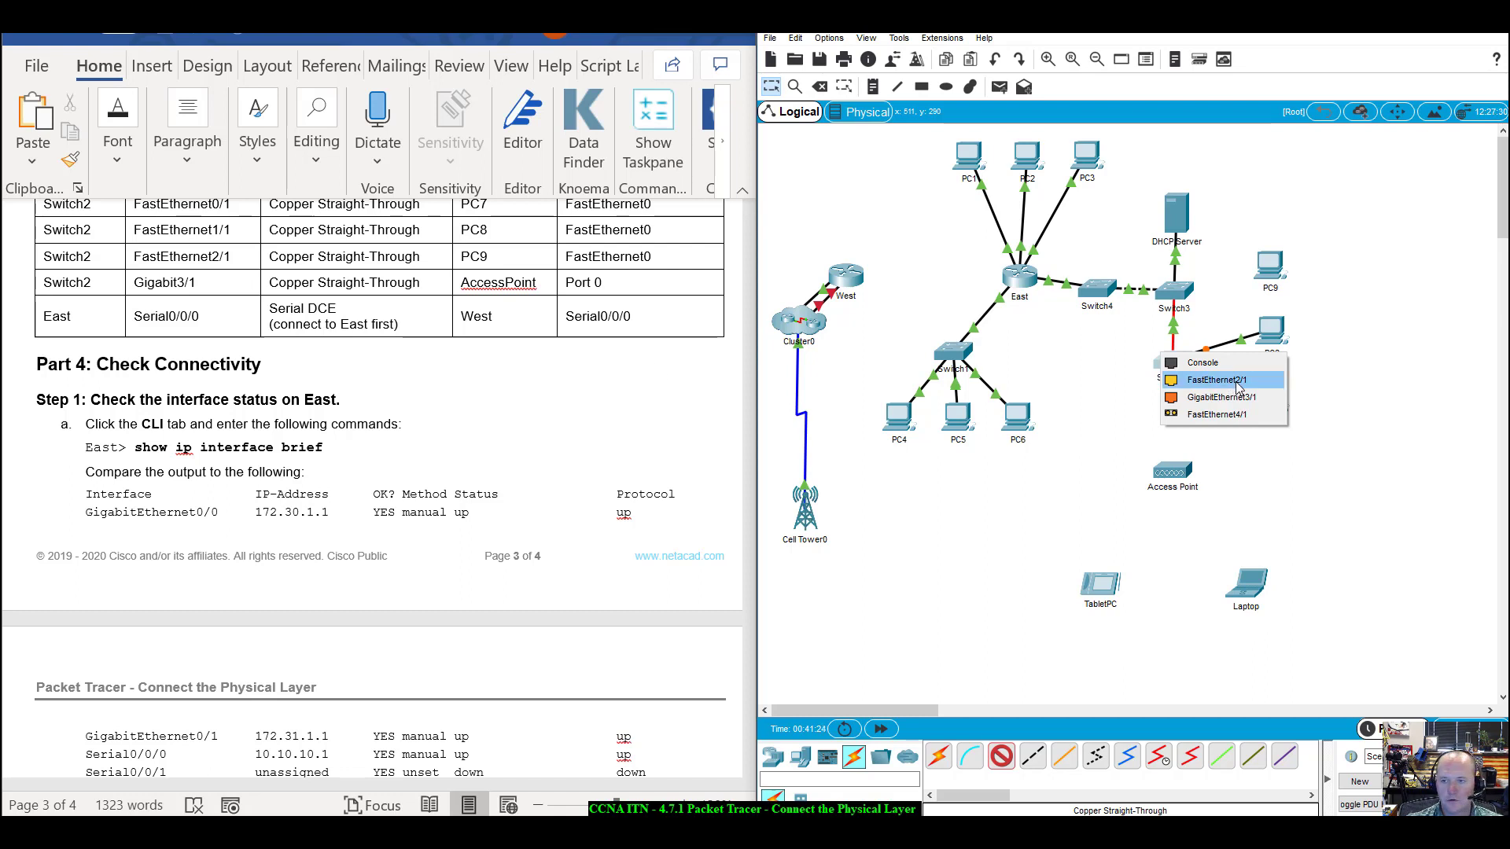
left_click(1241, 381)
left_click(1271, 264)
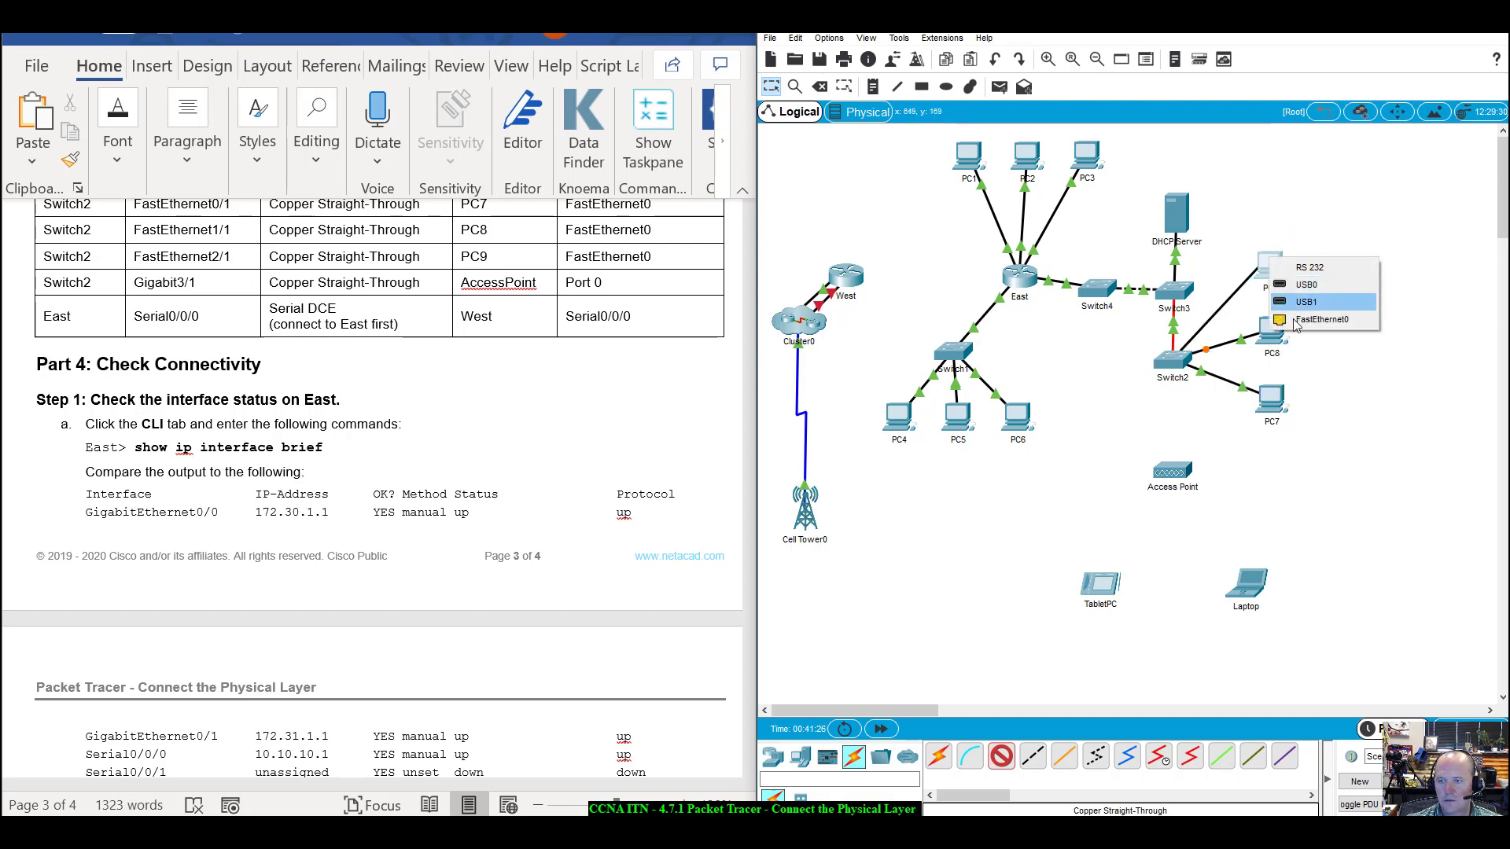
left_click(1323, 301)
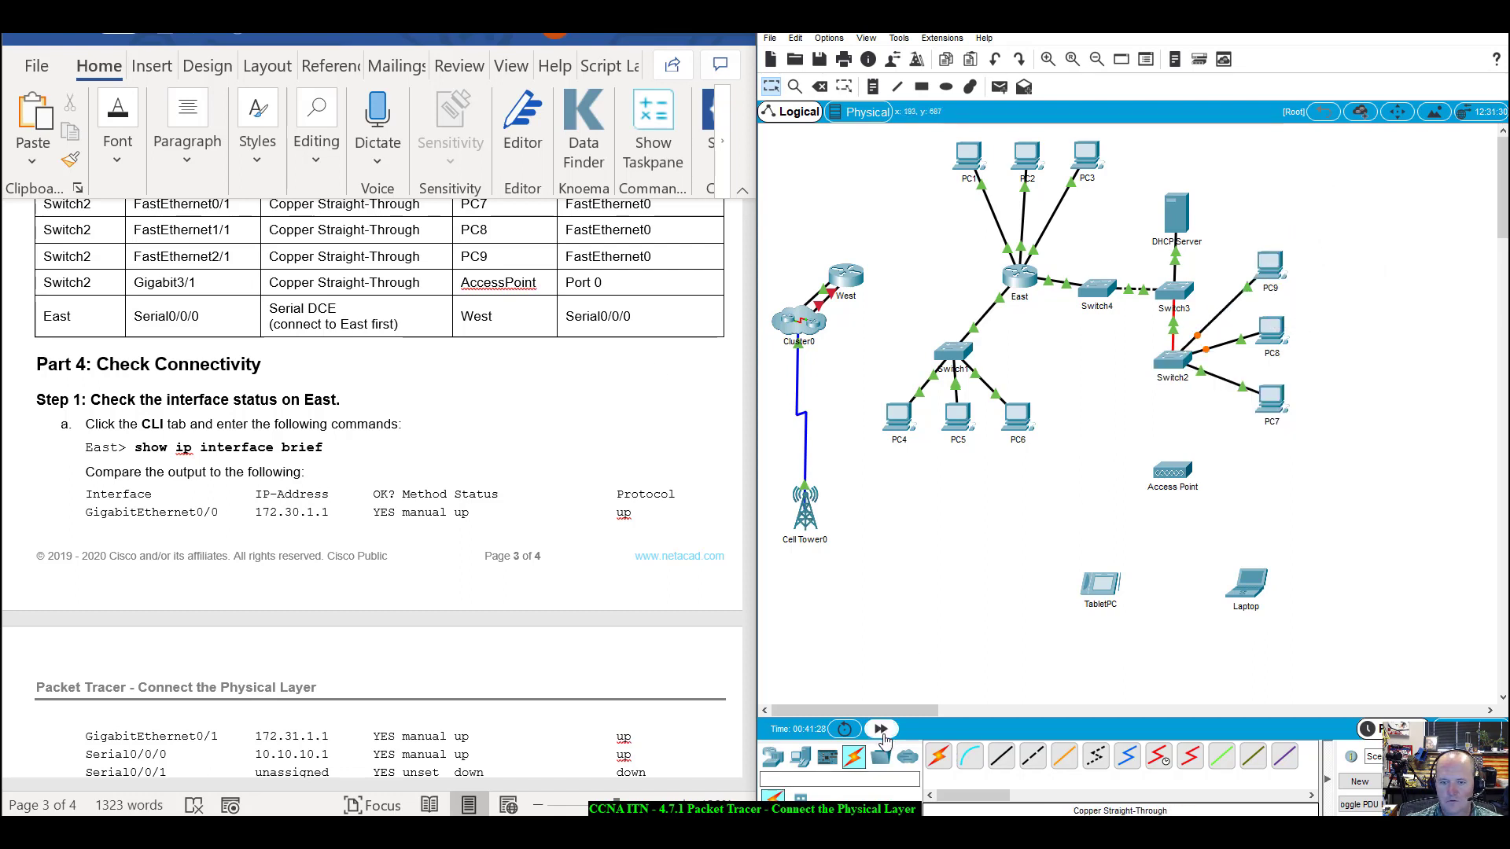
left_click(689, 403)
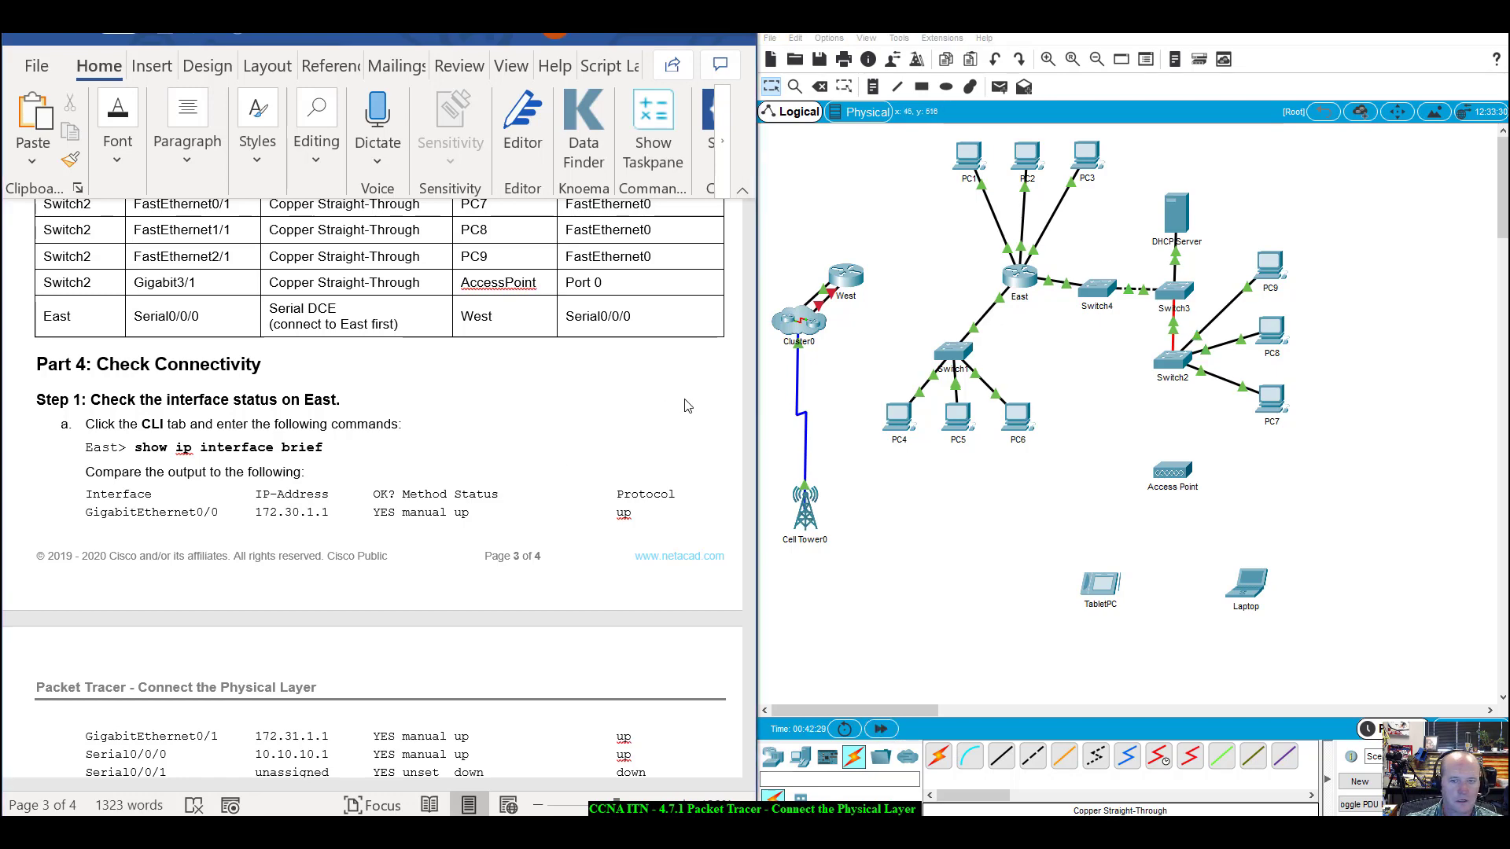
Connect Switch2's GigabitEthernet3/1 to the Access Point's Port 0 with a Copper Straight-Through cable.
left_click_drag(749, 618, 749, 625)
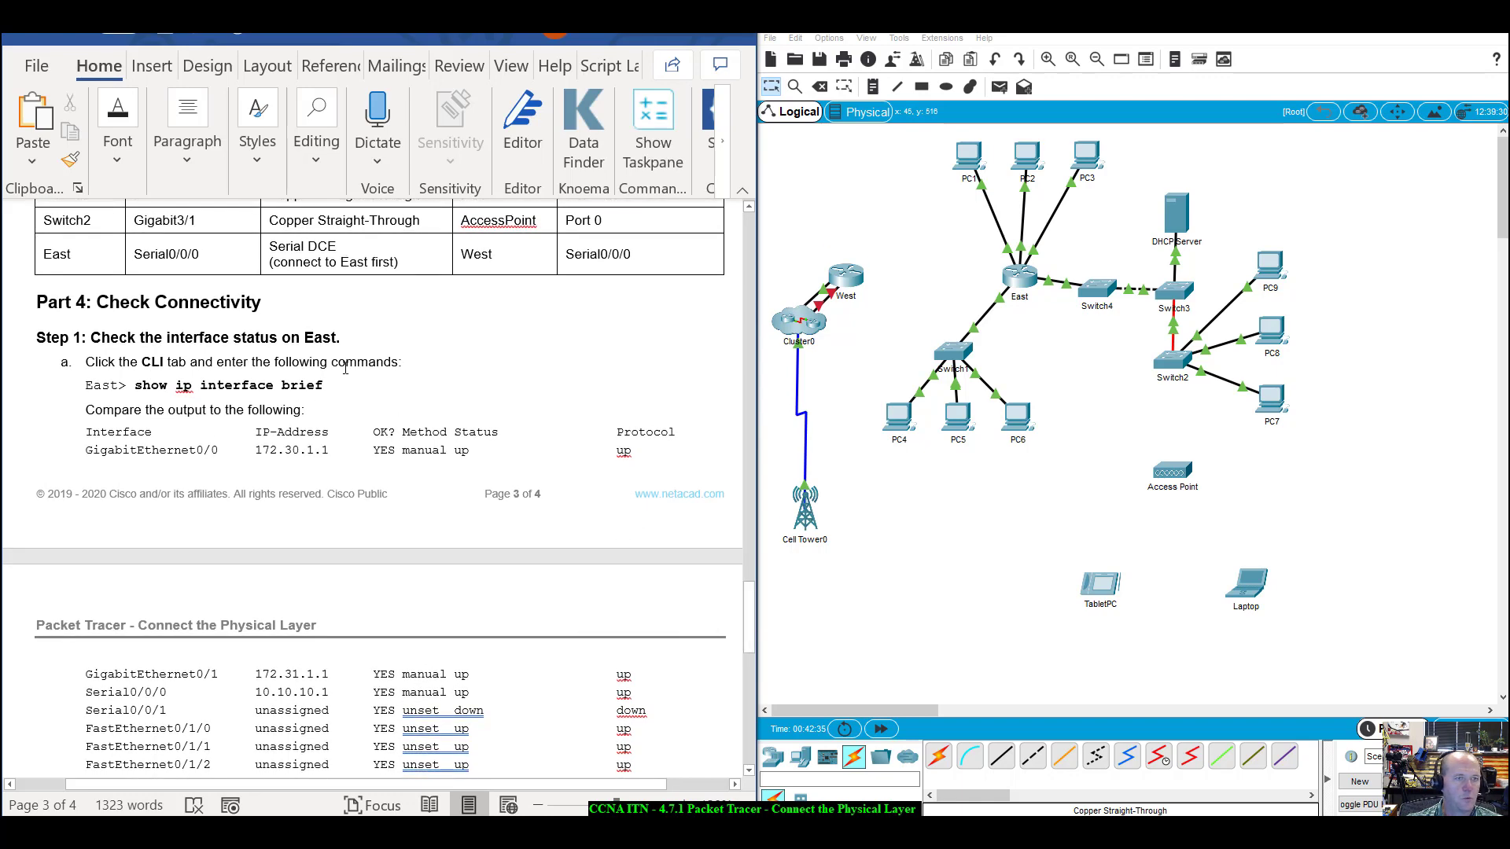
left_click(1002, 757)
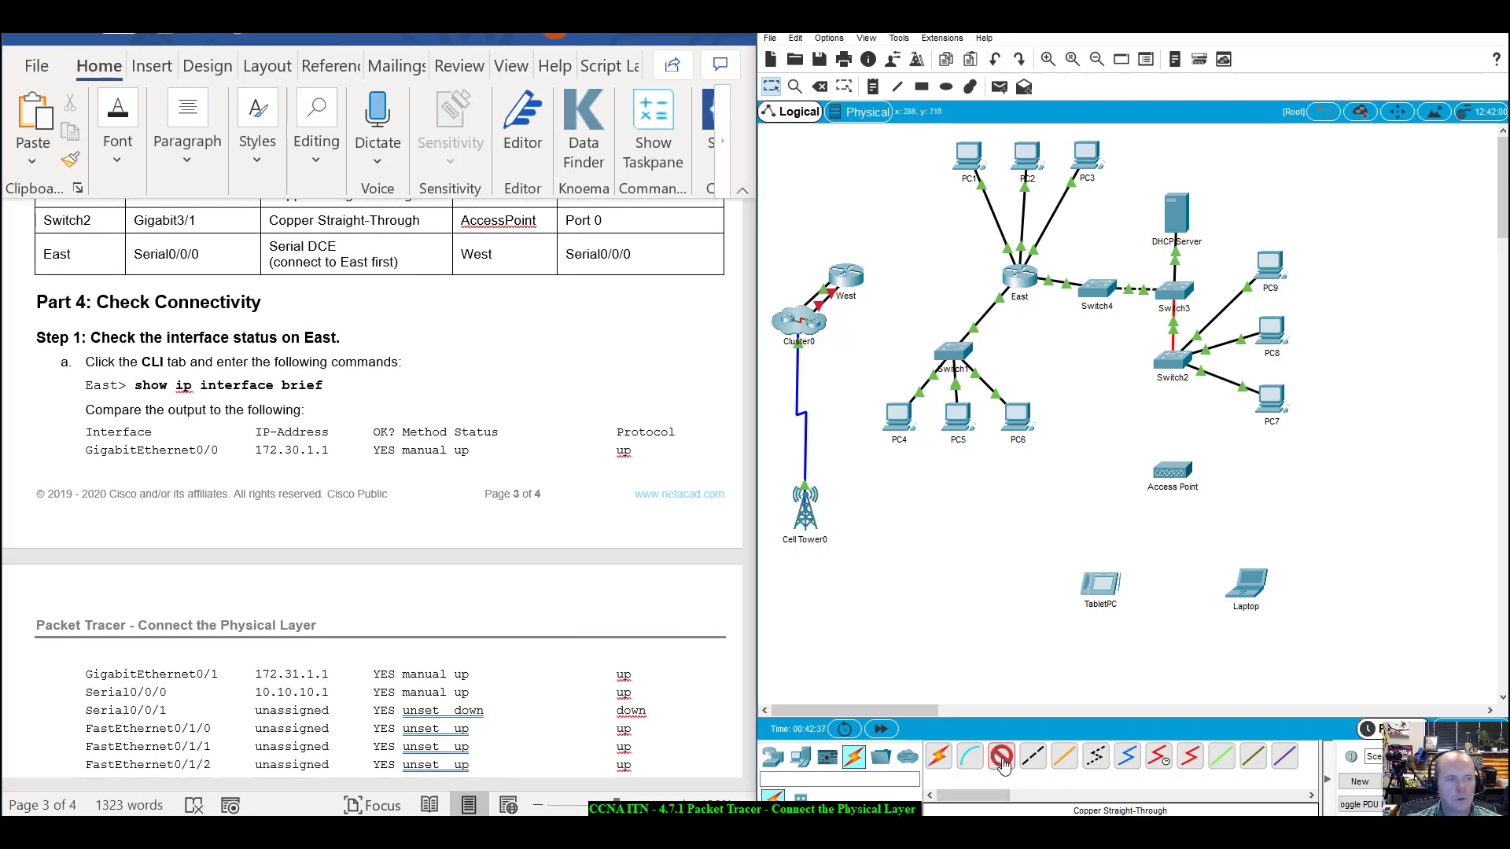
left_click(1178, 368)
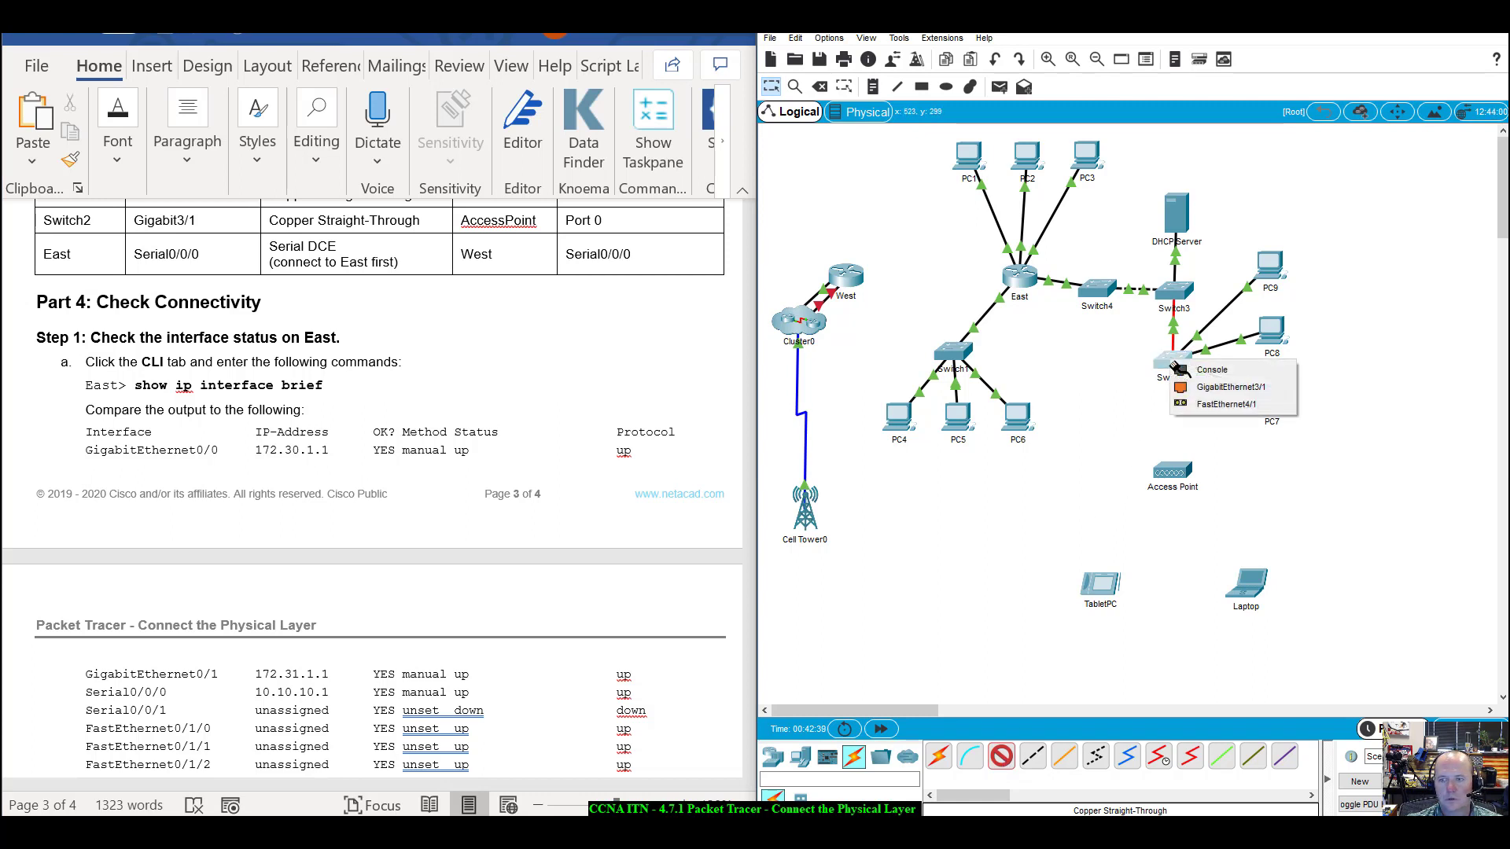
left_click(1200, 393)
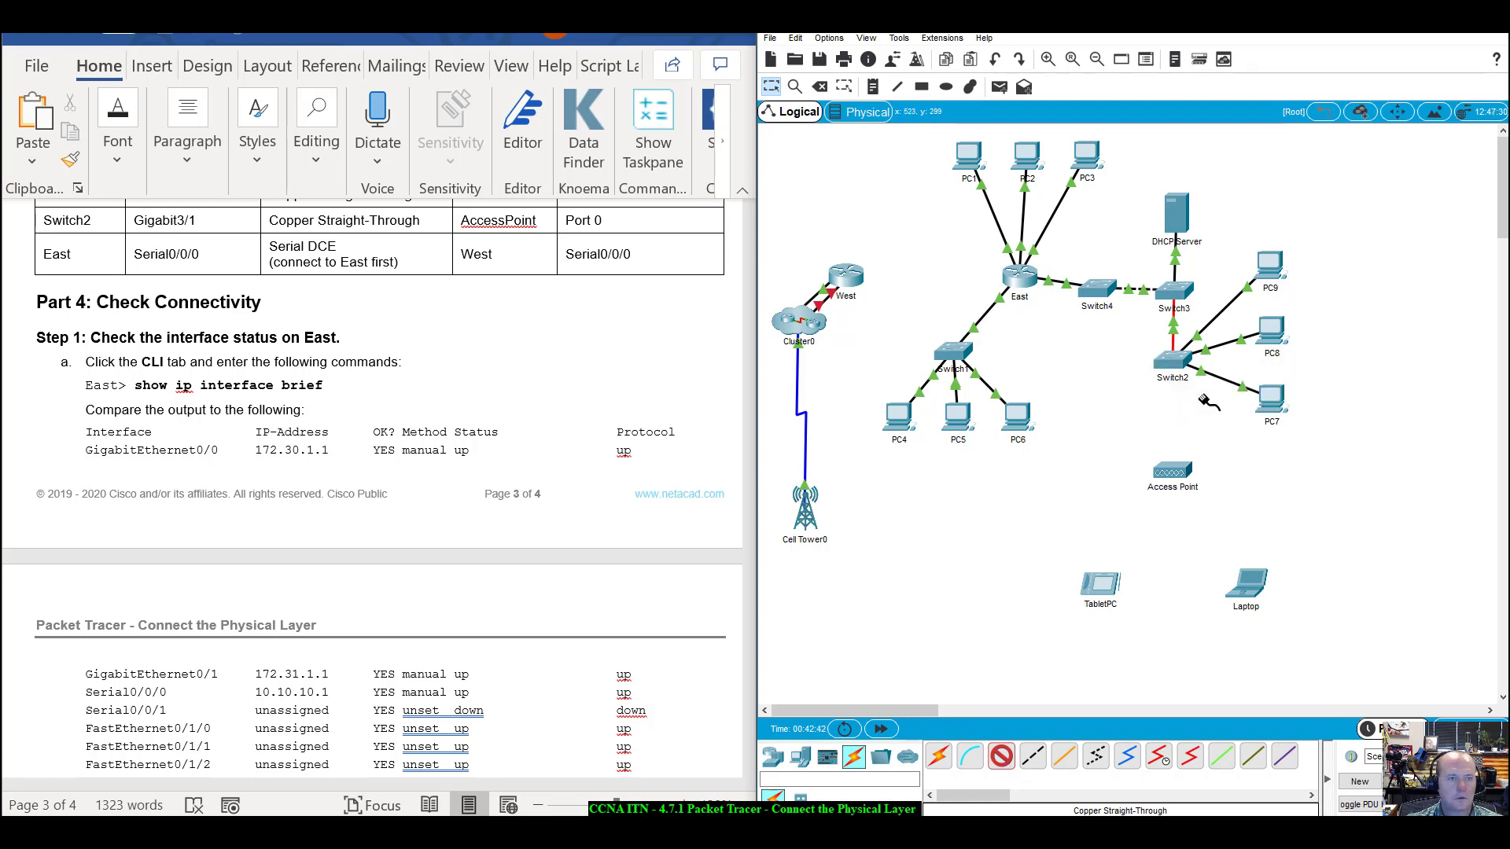
left_click(1183, 472)
left_click(1216, 483)
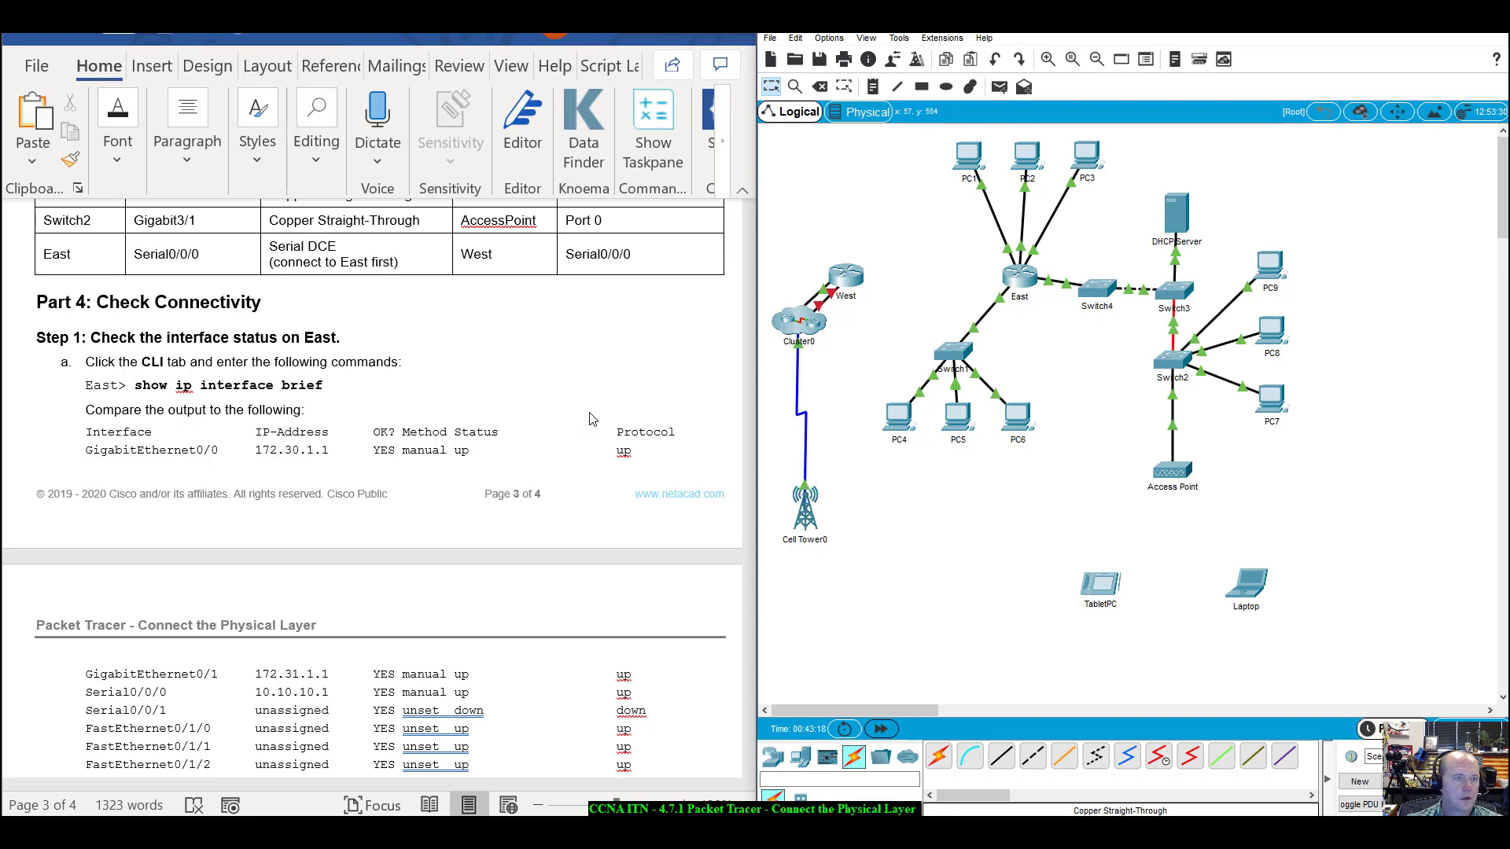
Connect the East router's Serial0/0/0 to the West router's Serial0/0/0 with a Serial DCE cable, starting at East.
left_click(752, 631)
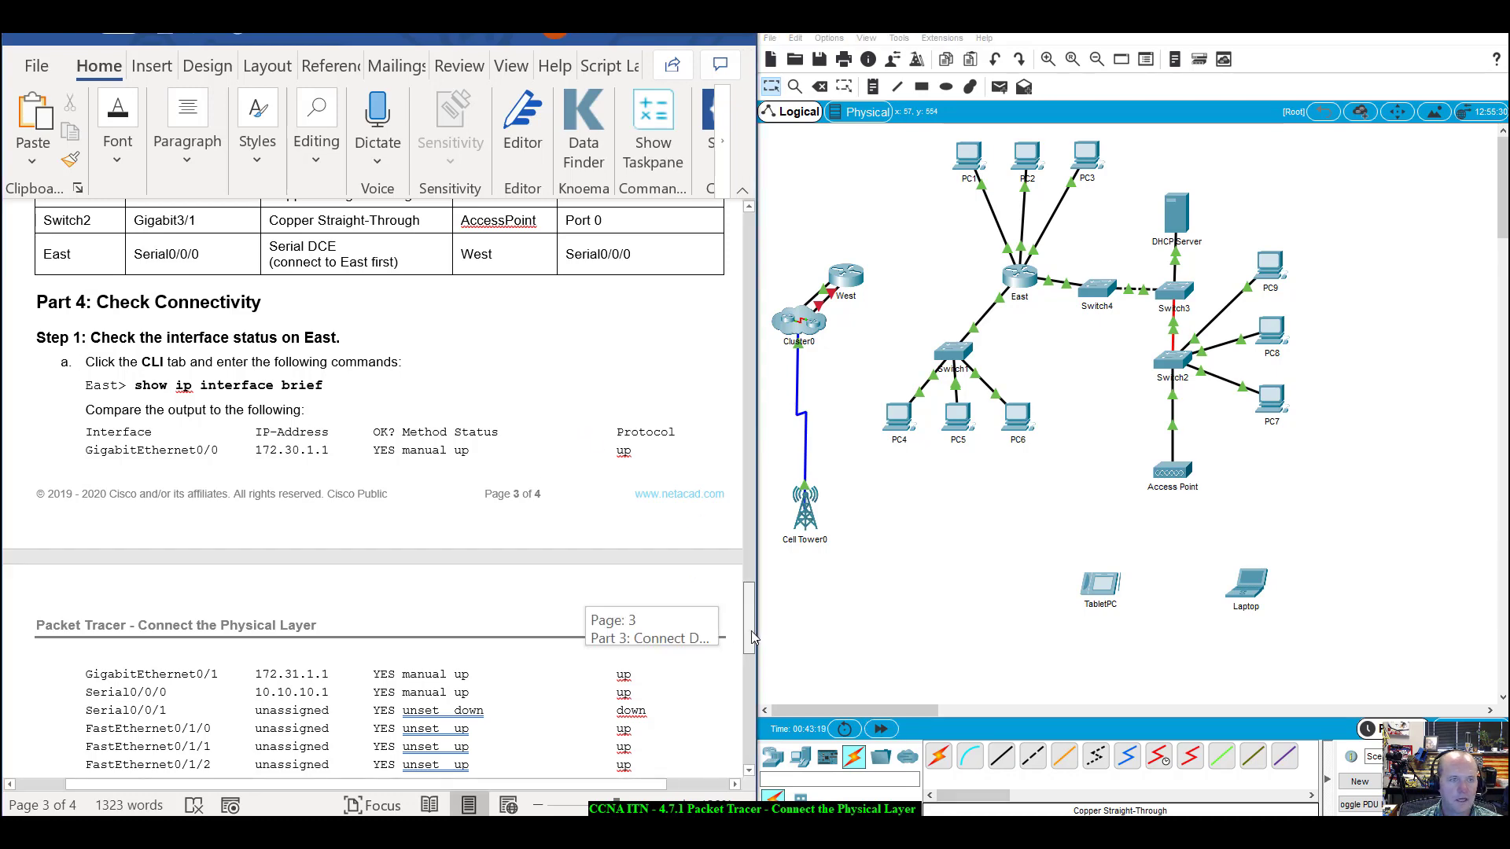
left_click_drag(752, 635, 758, 638)
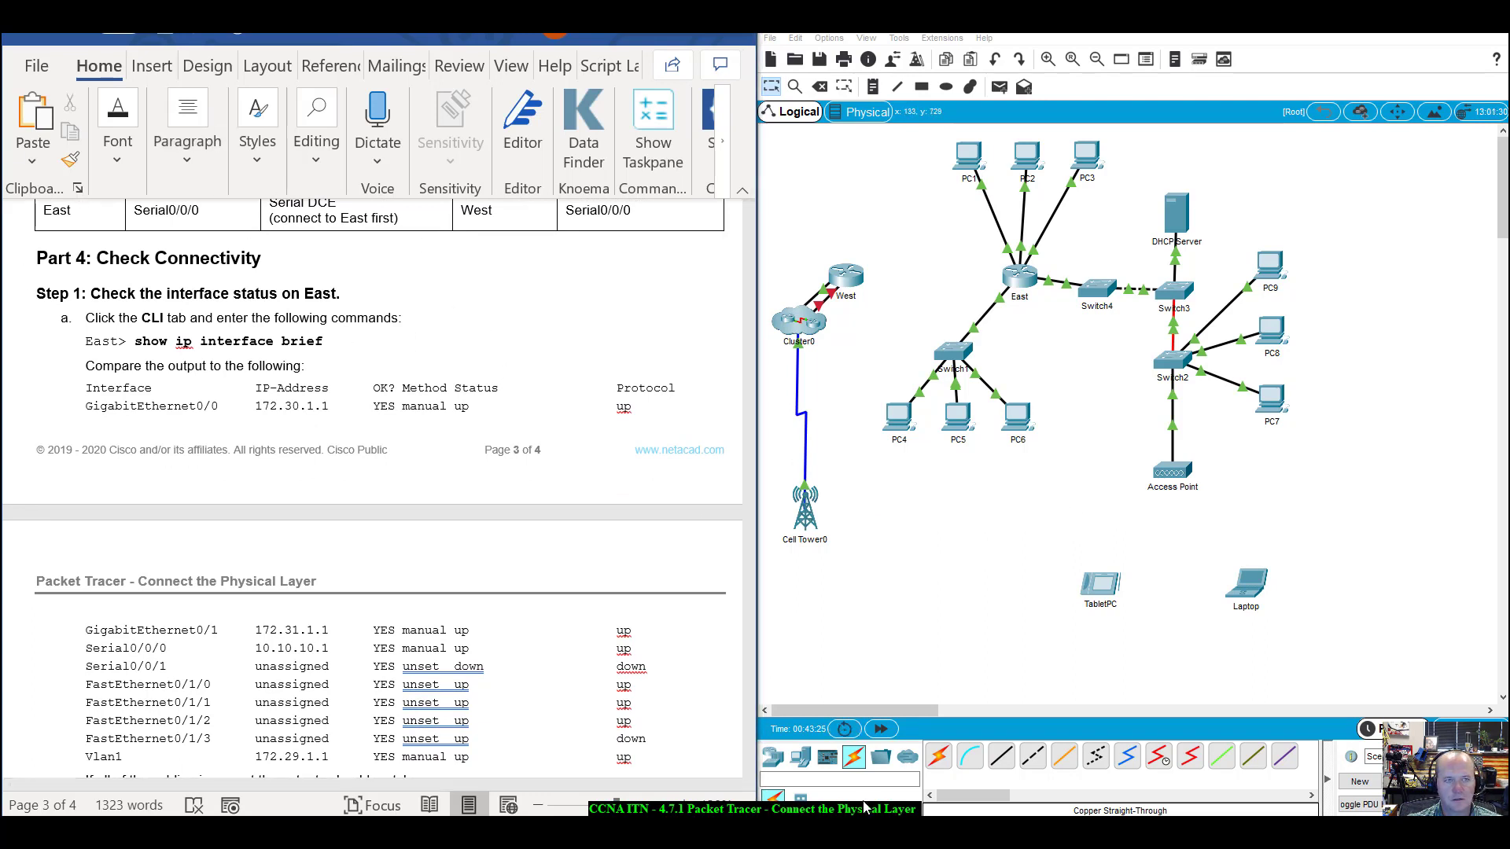
left_click(1161, 759)
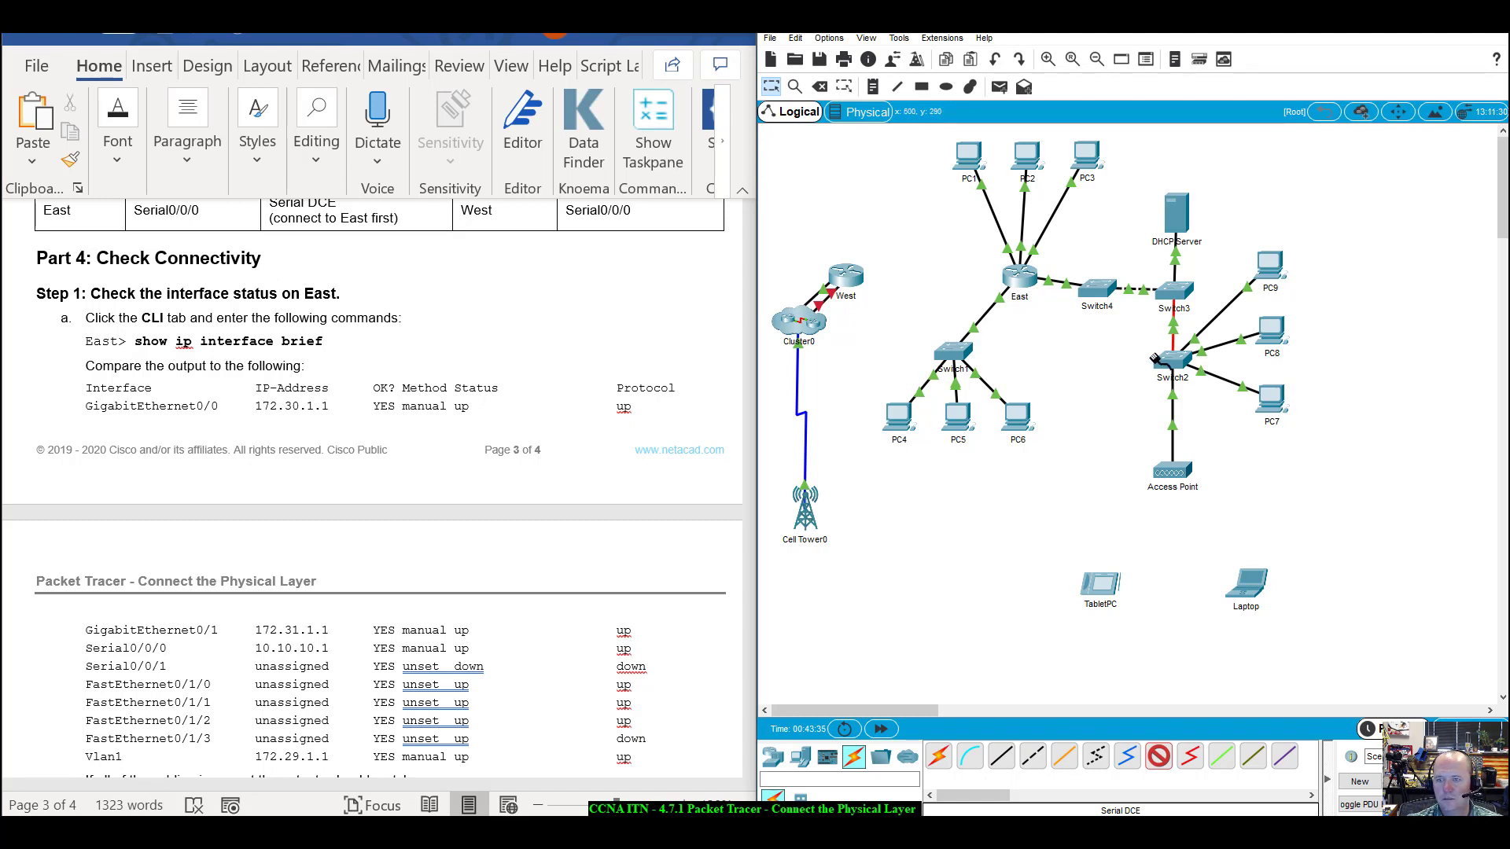
left_click(1032, 292)
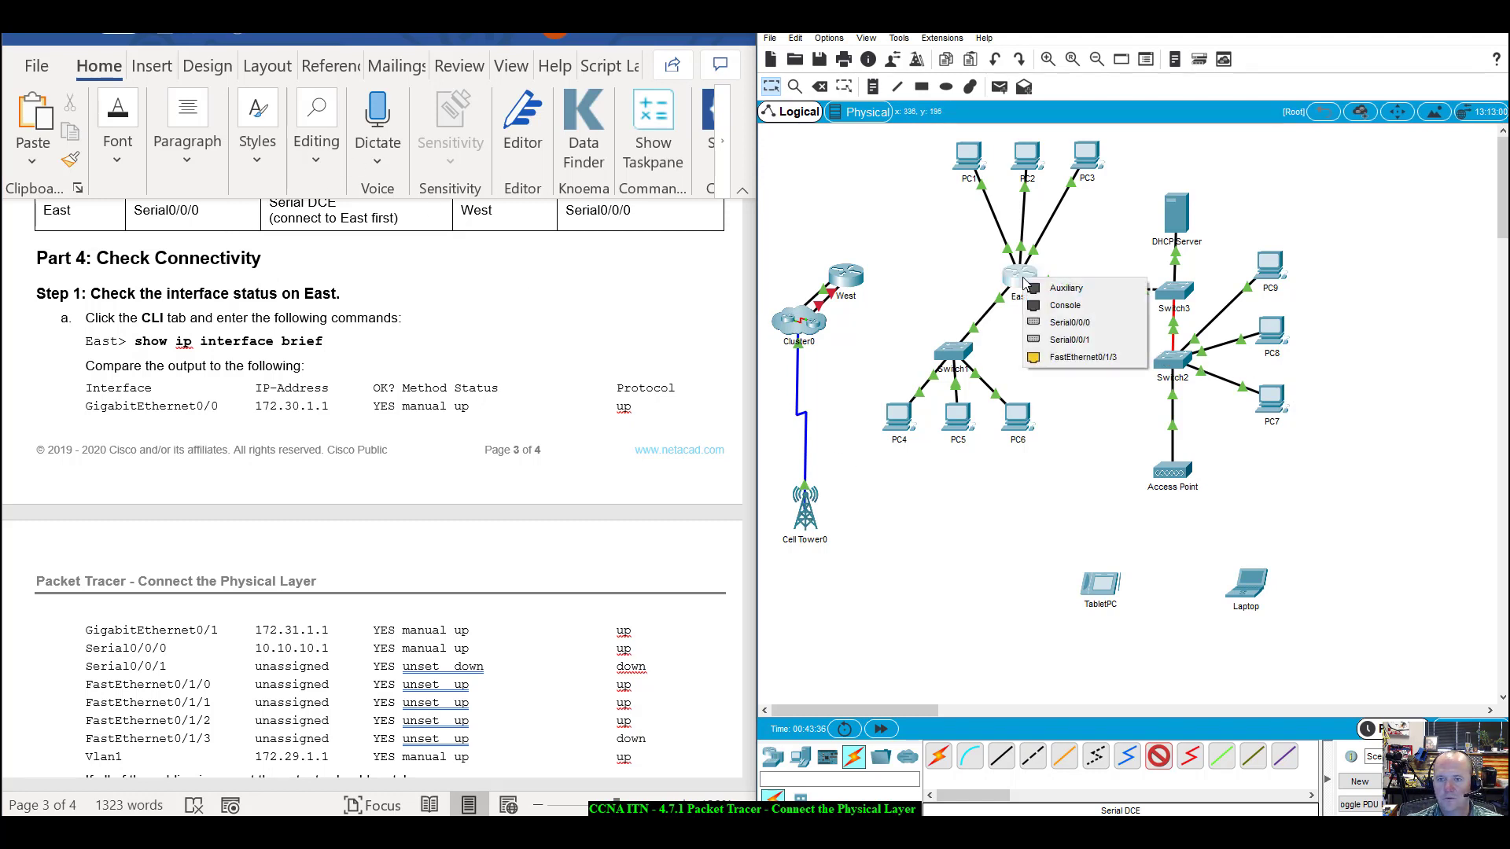
left_click(1057, 324)
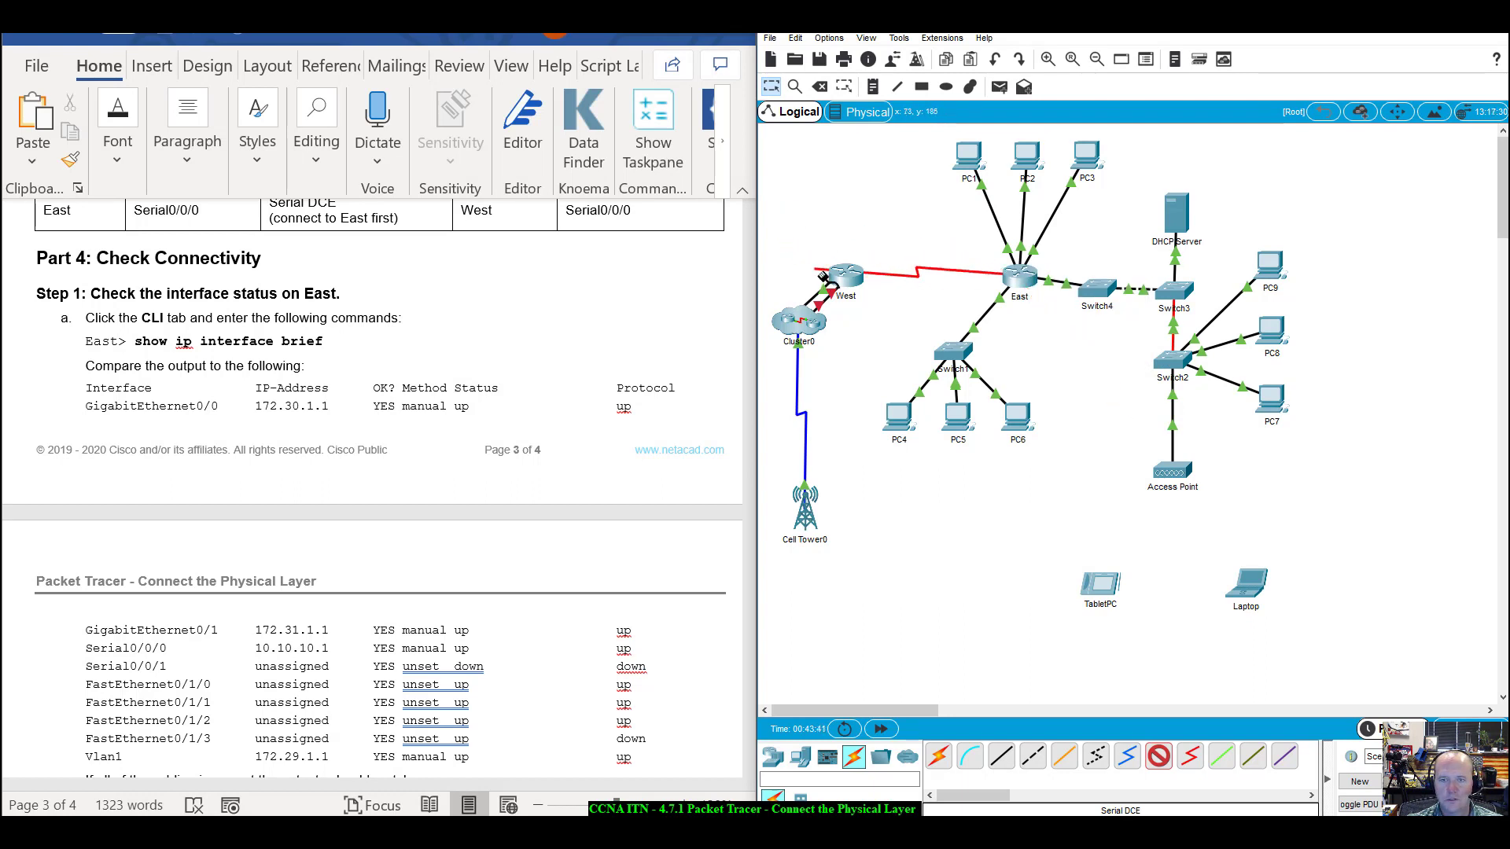
left_click(847, 272)
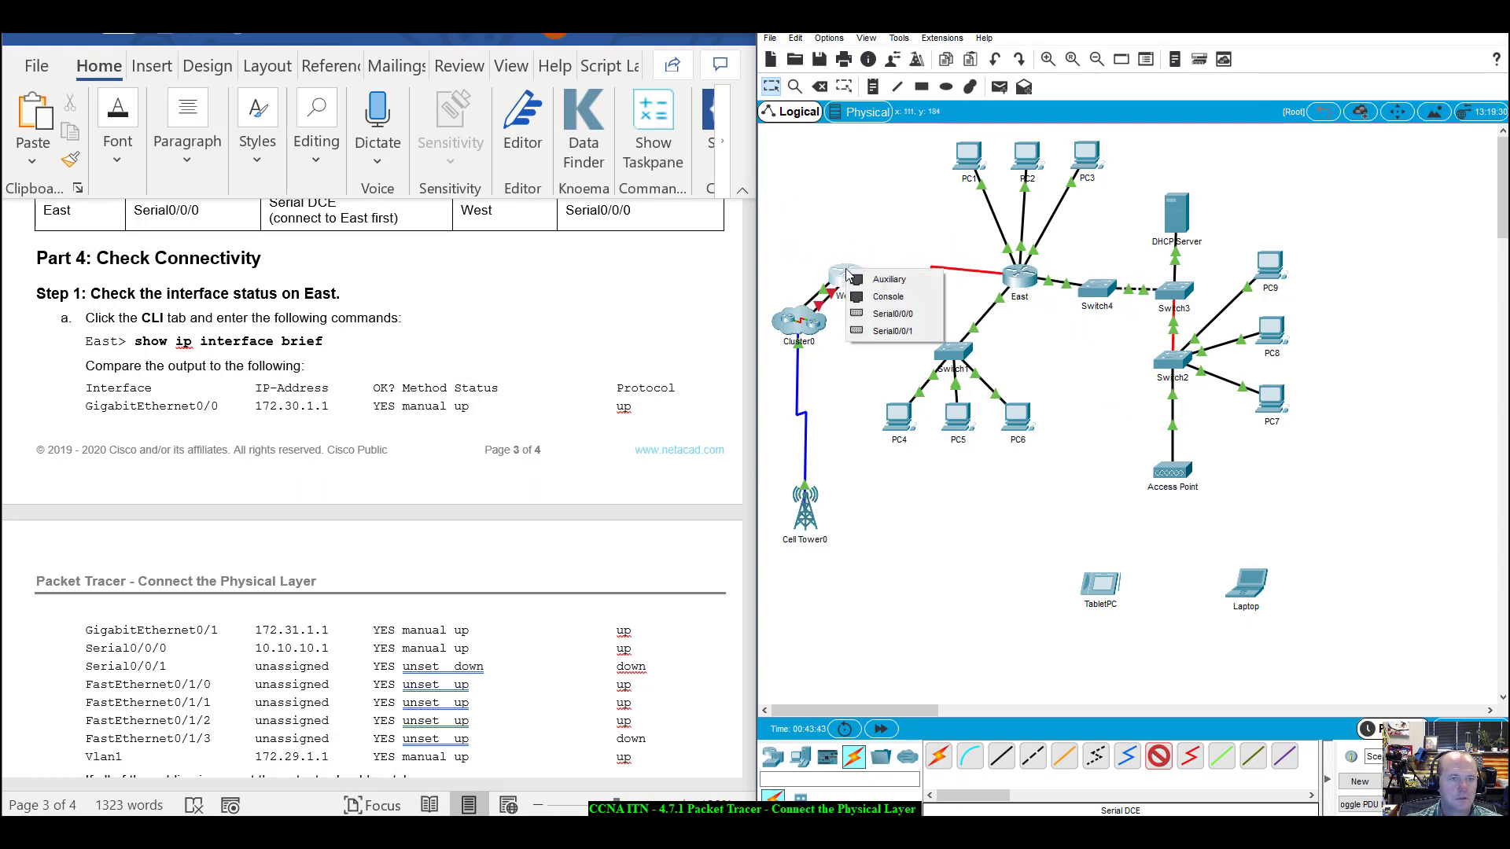
left_click(893, 314)
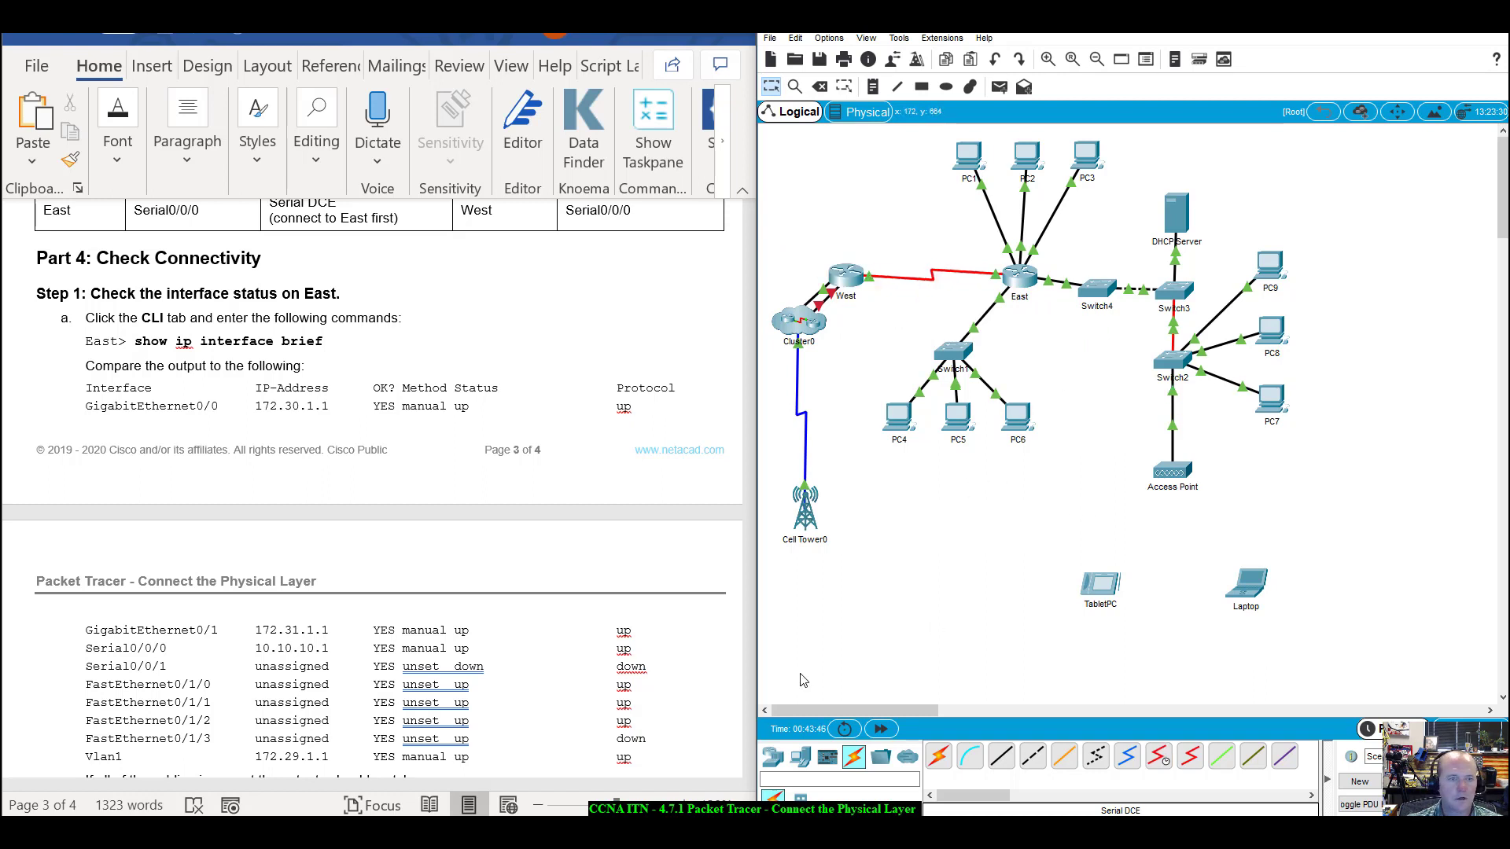
Read the Part 4 instructions, check the activity results and examine the assessment items for incorrect links.
scroll(395, 433, "up", 2)
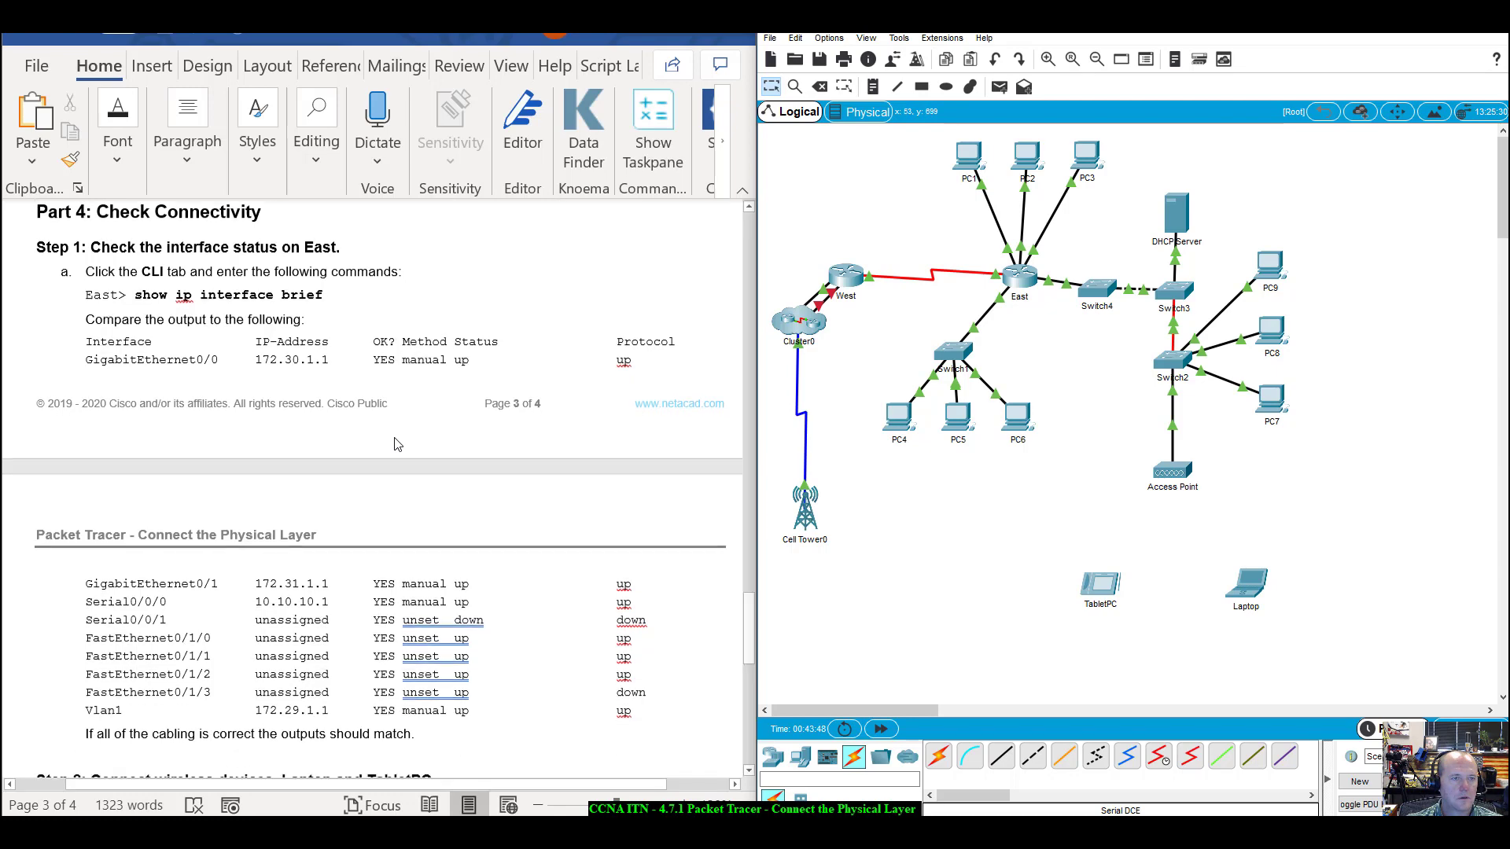
scroll(396, 444, "down", 4)
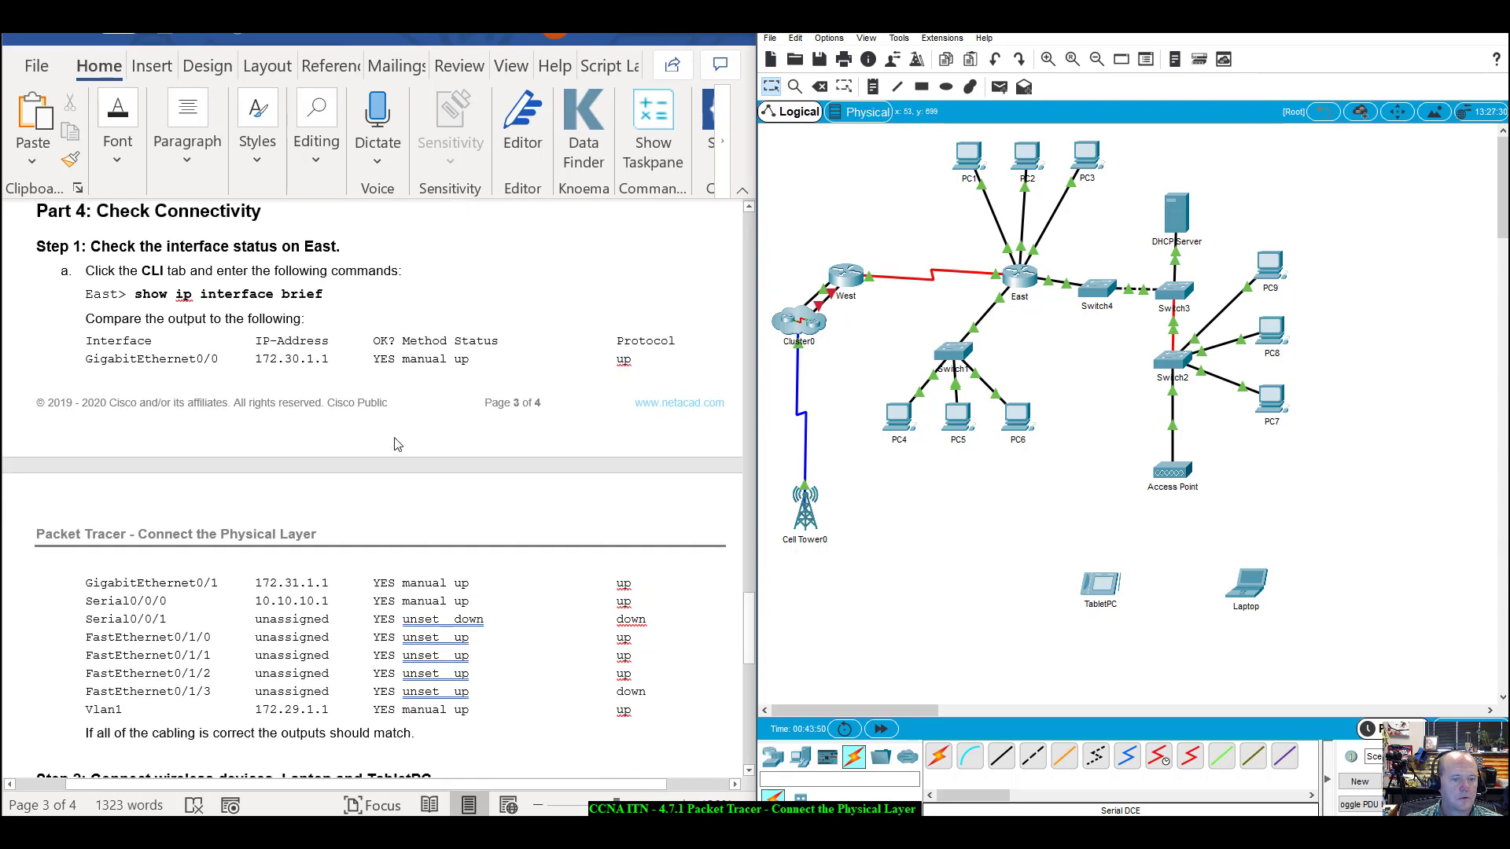
scroll(395, 445, "up", 1)
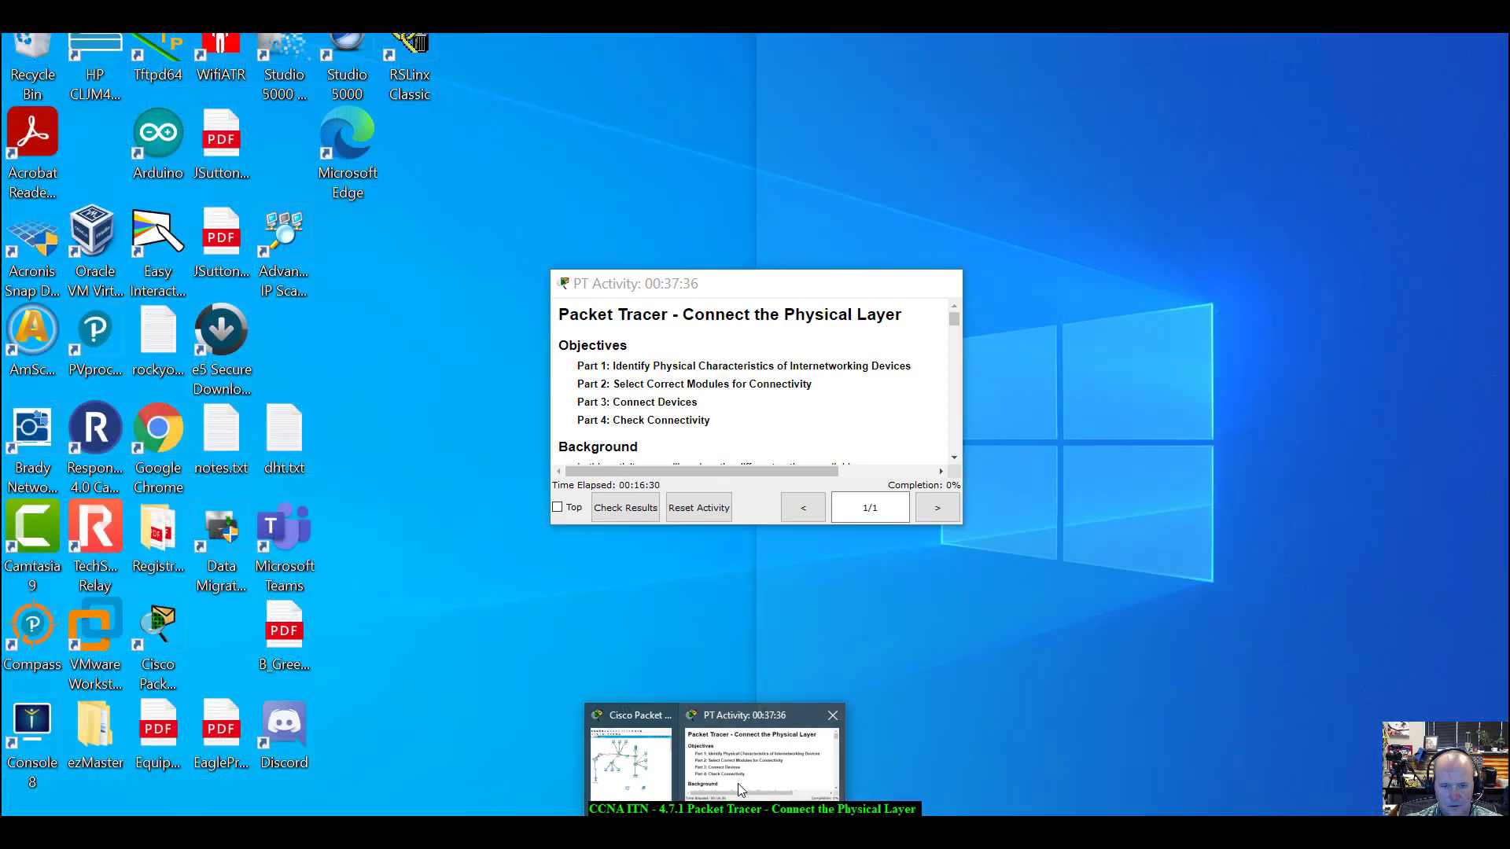
left_click(740, 790)
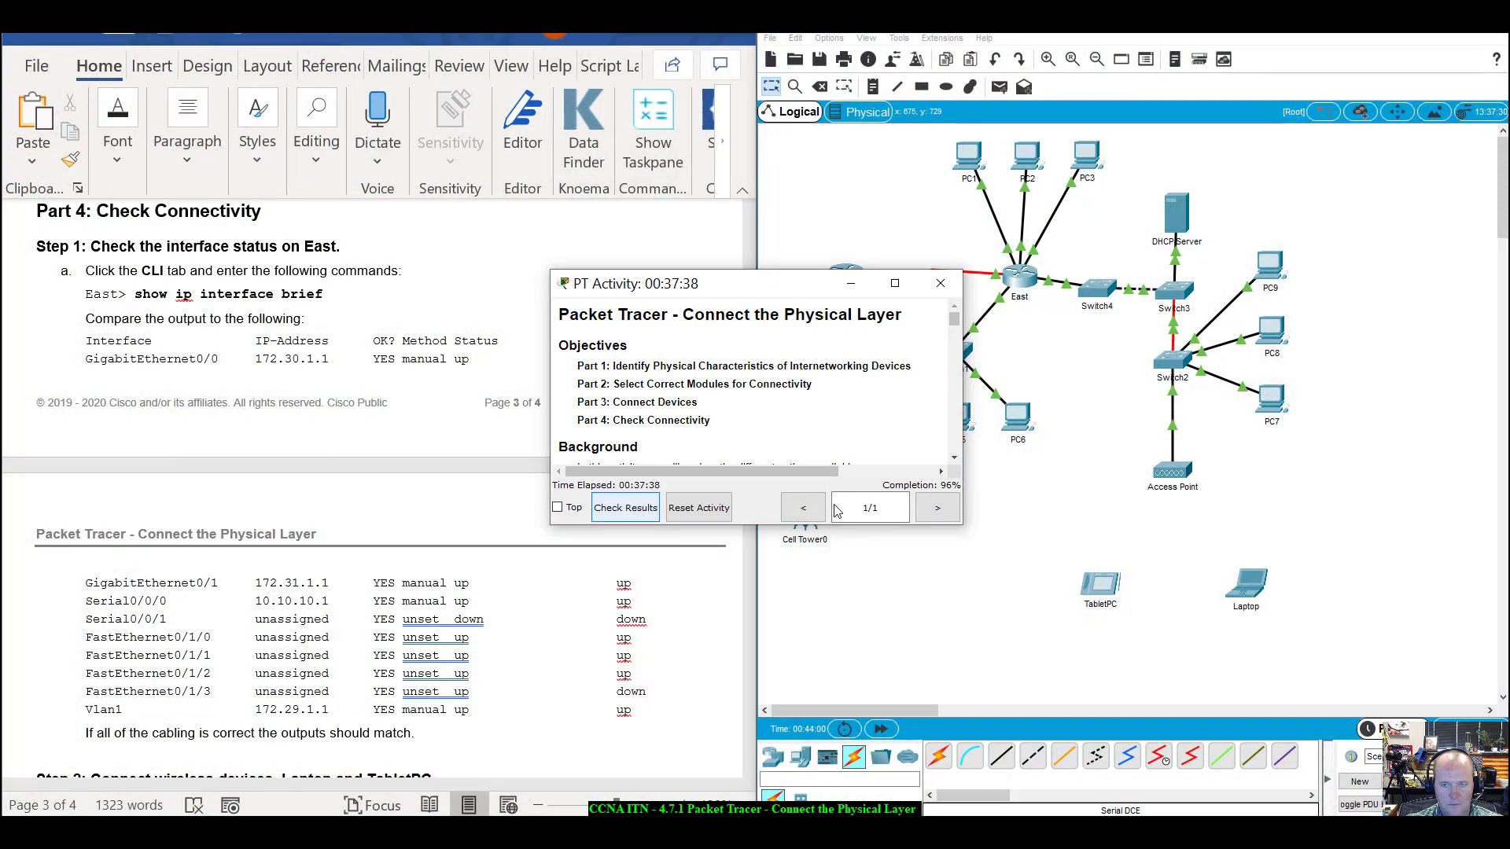
left_click(625, 507)
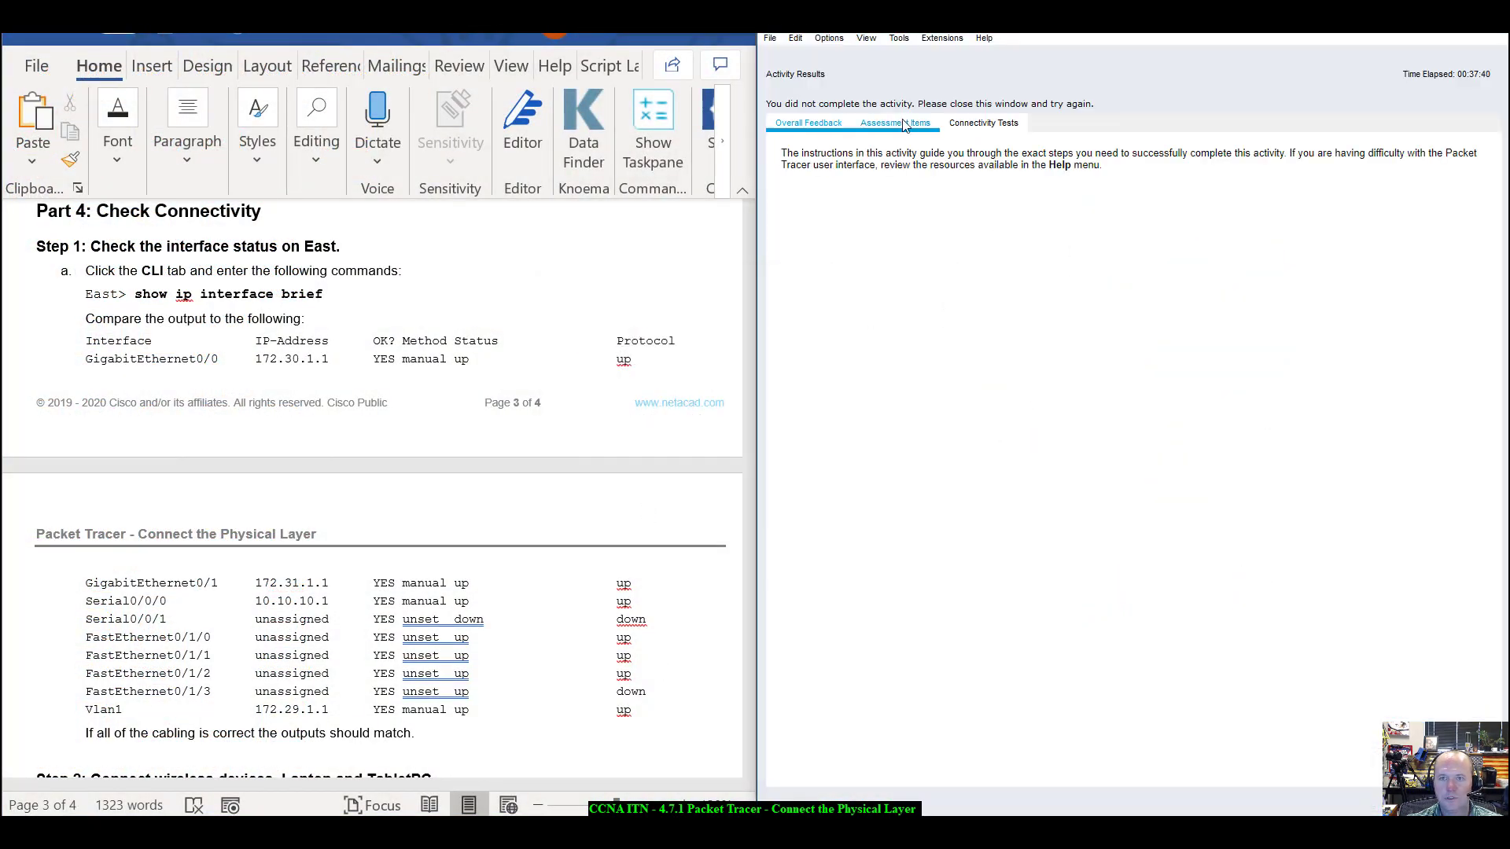
left_click(904, 126)
scroll(967, 478, "down", 15)
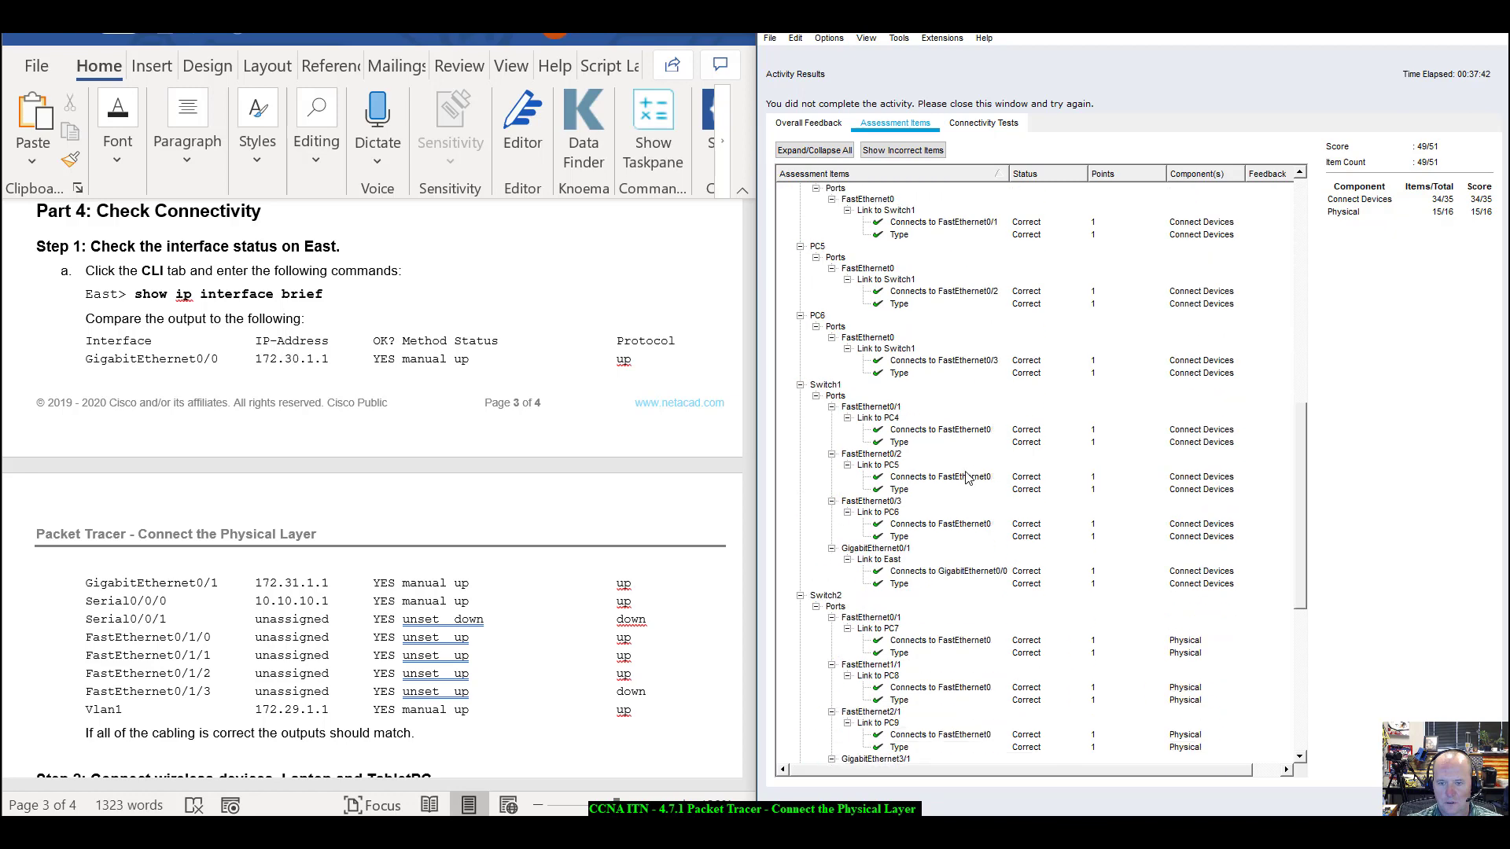
scroll(967, 478, "down", 10)
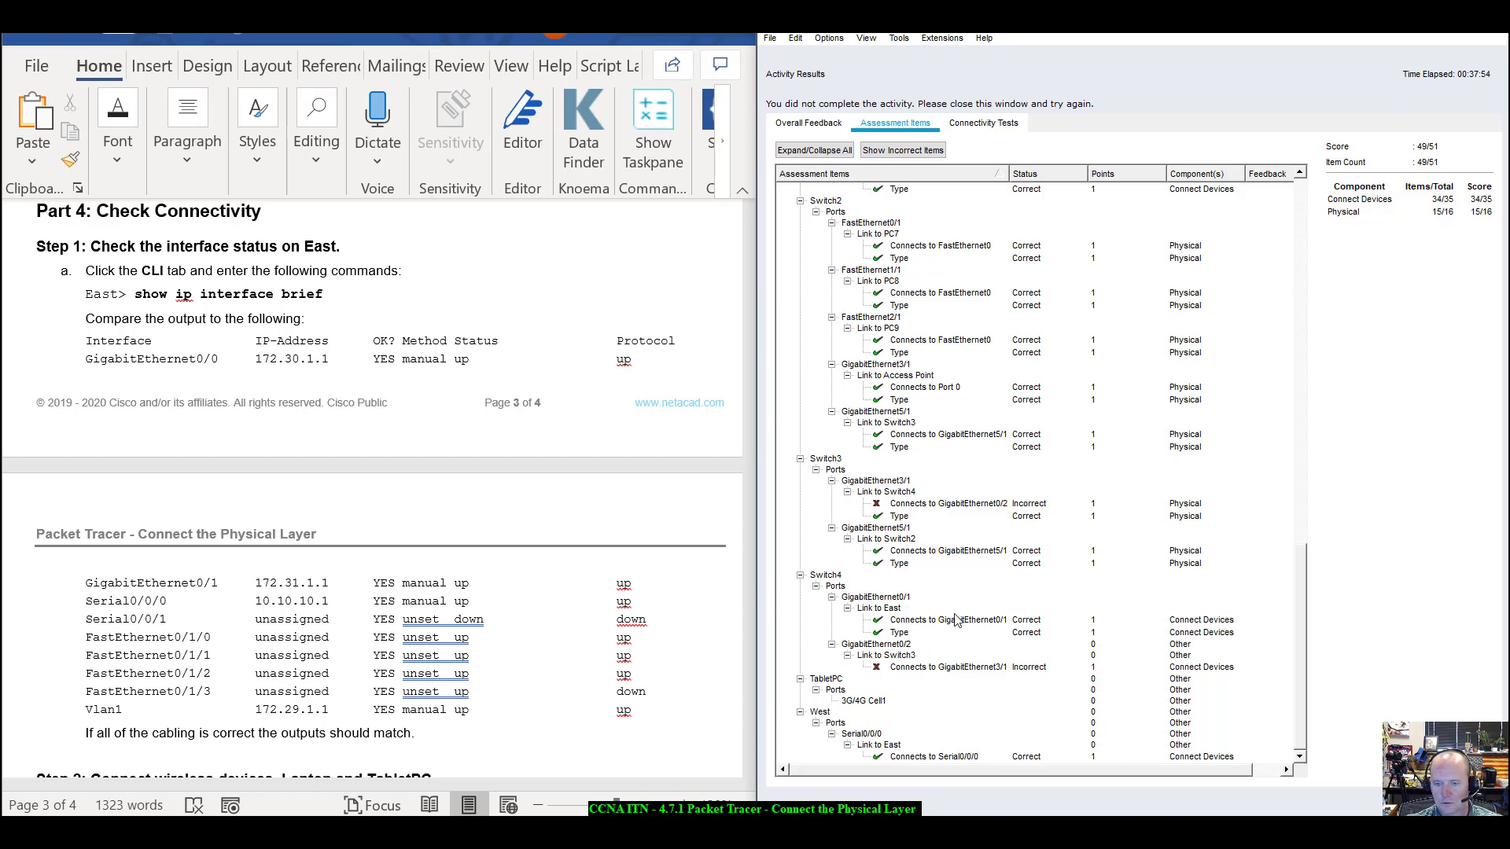
scroll(970, 655, "up", 3)
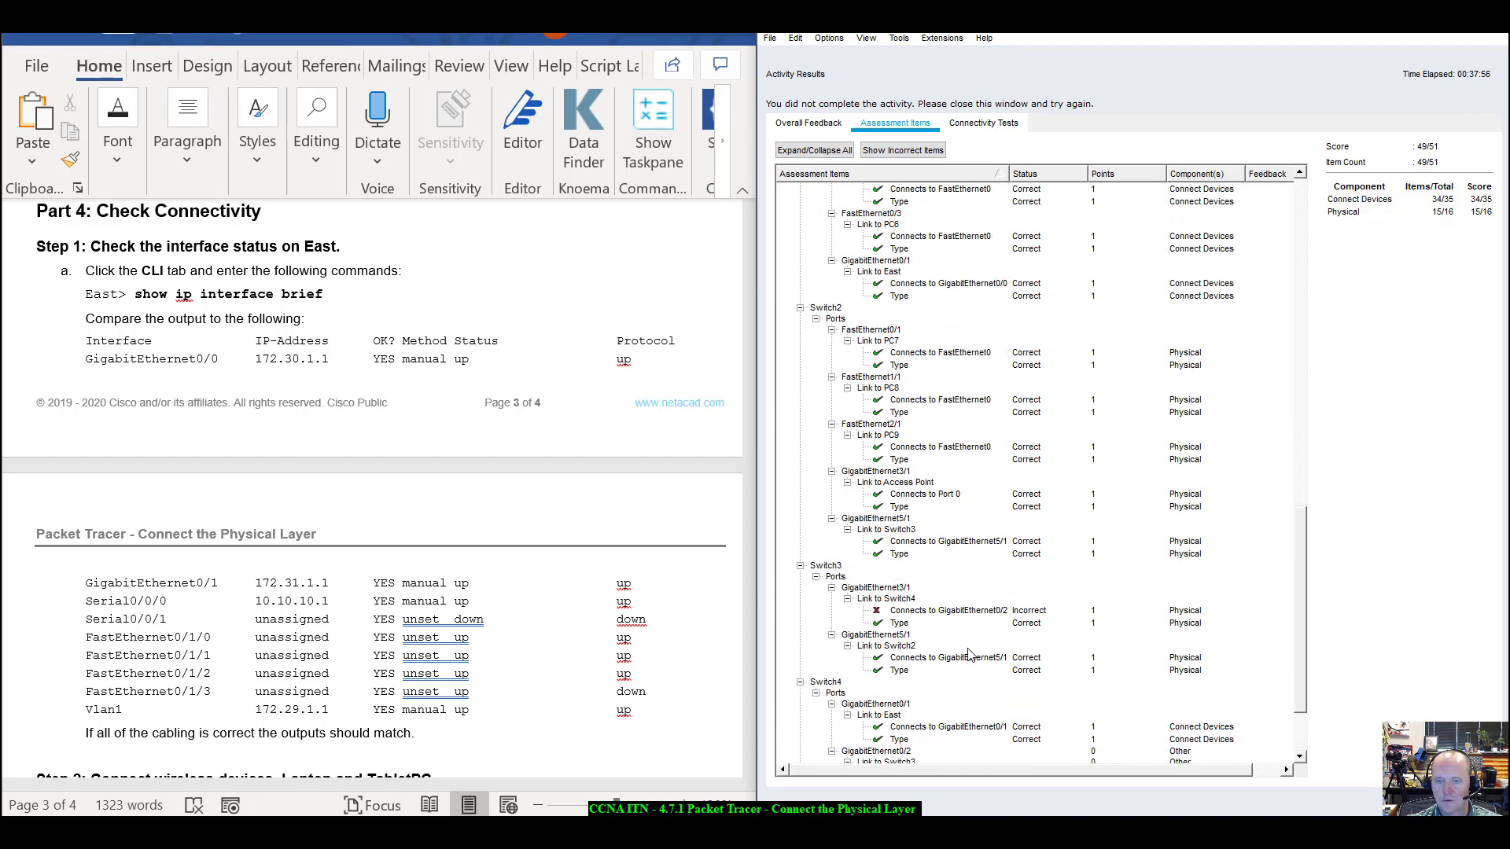
scroll(971, 655, "down", 3)
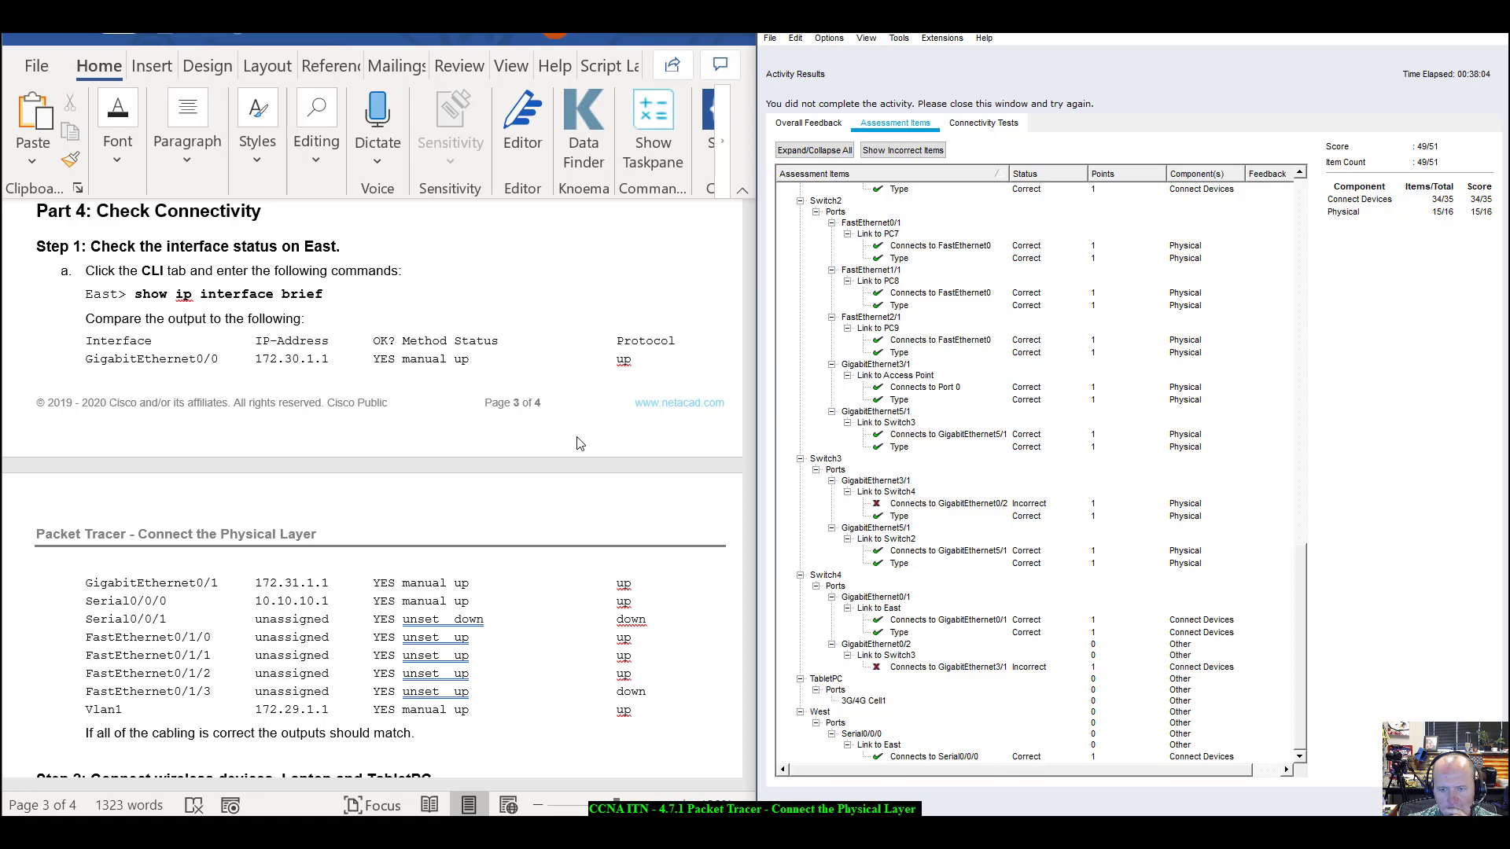
Compare the Switch4-to-Switch3 row of the Part 3 cabling table with the assessment items.
scroll(576, 443, "up", 5)
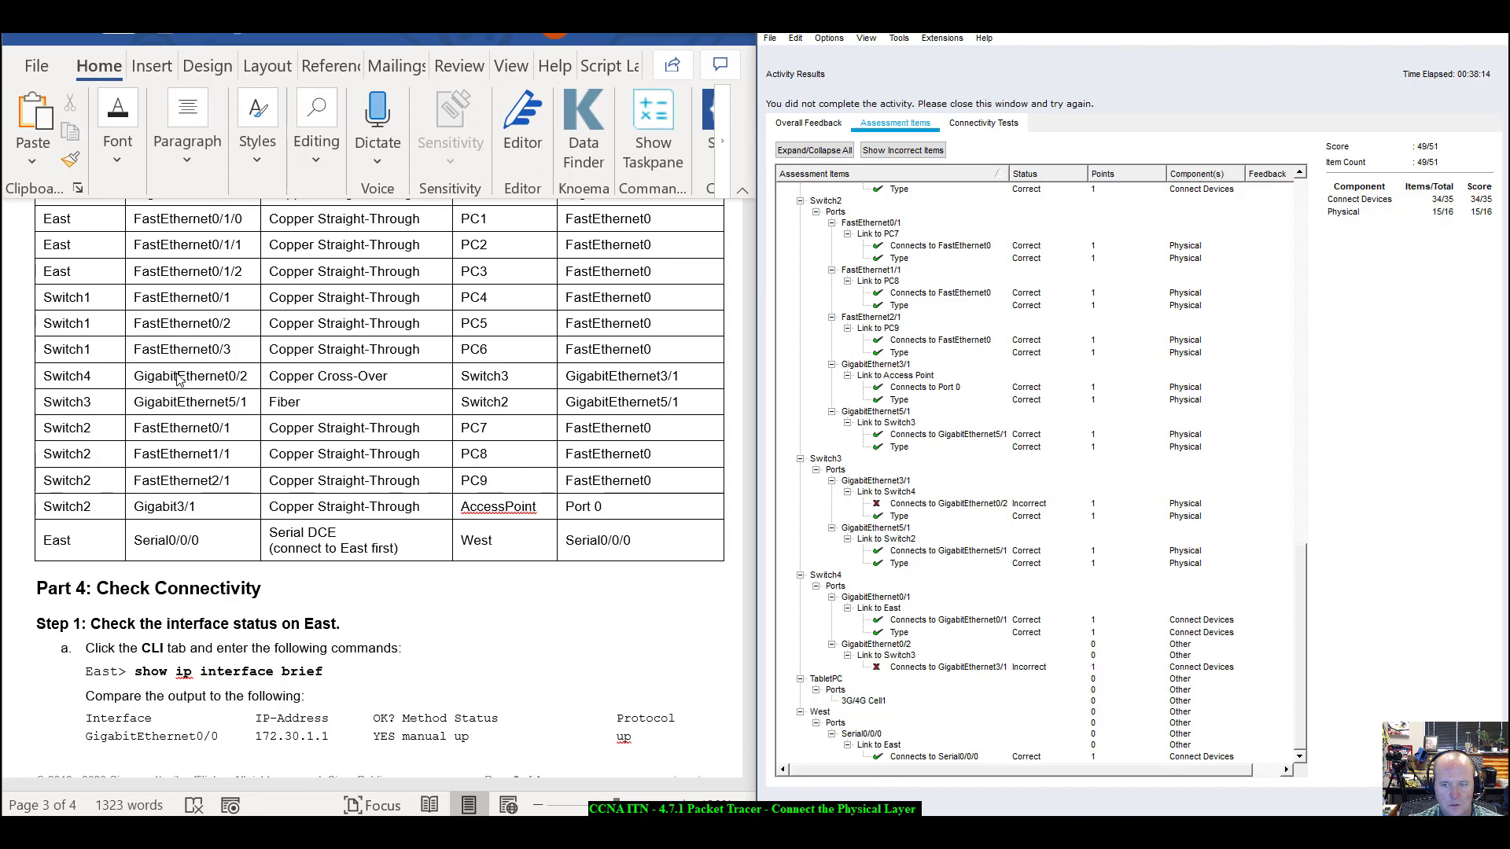
left_click(122, 351)
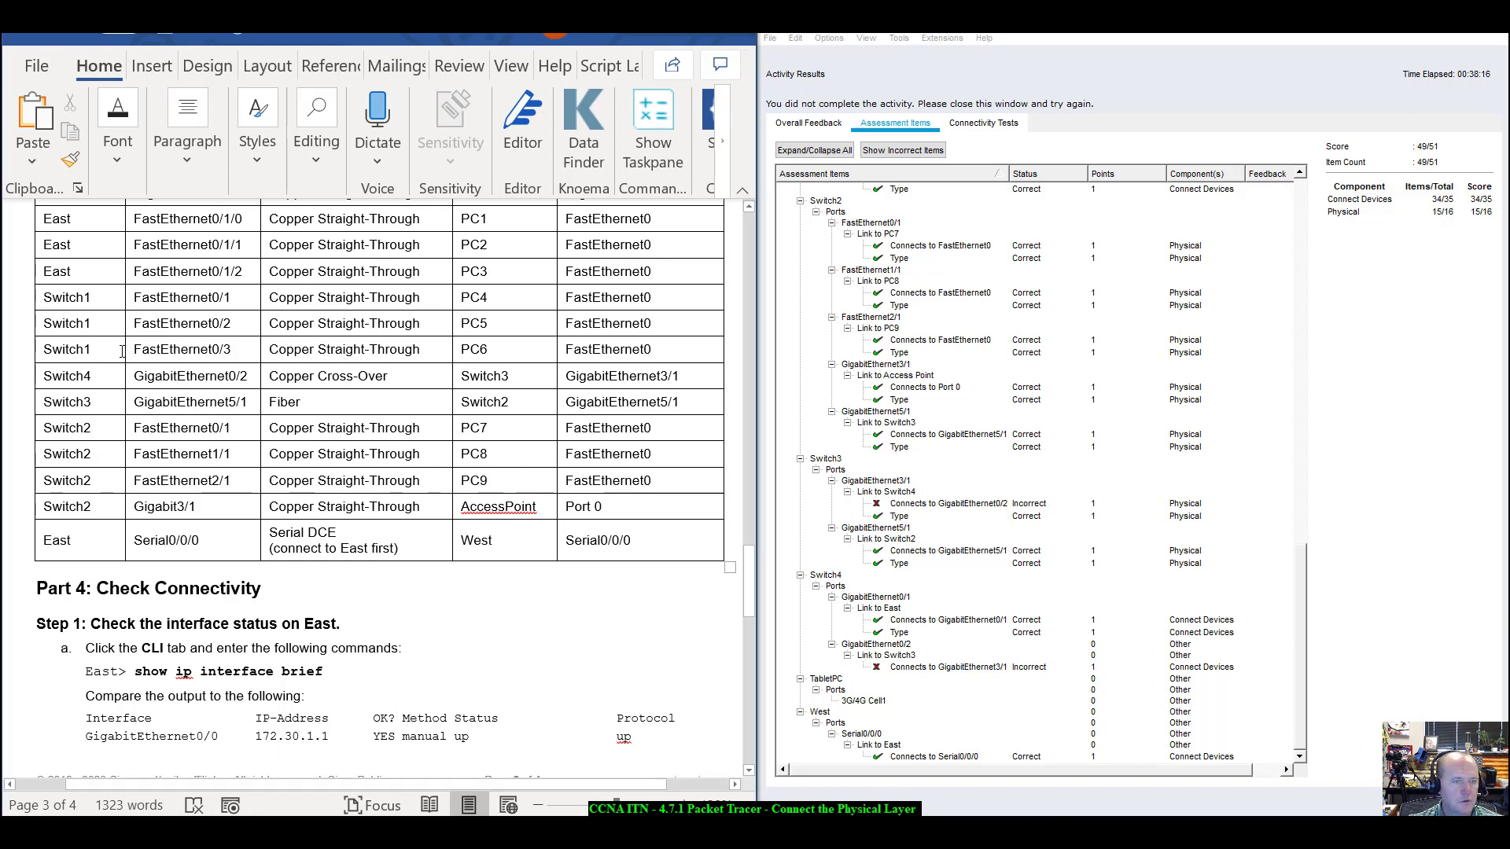
left_click(84, 381)
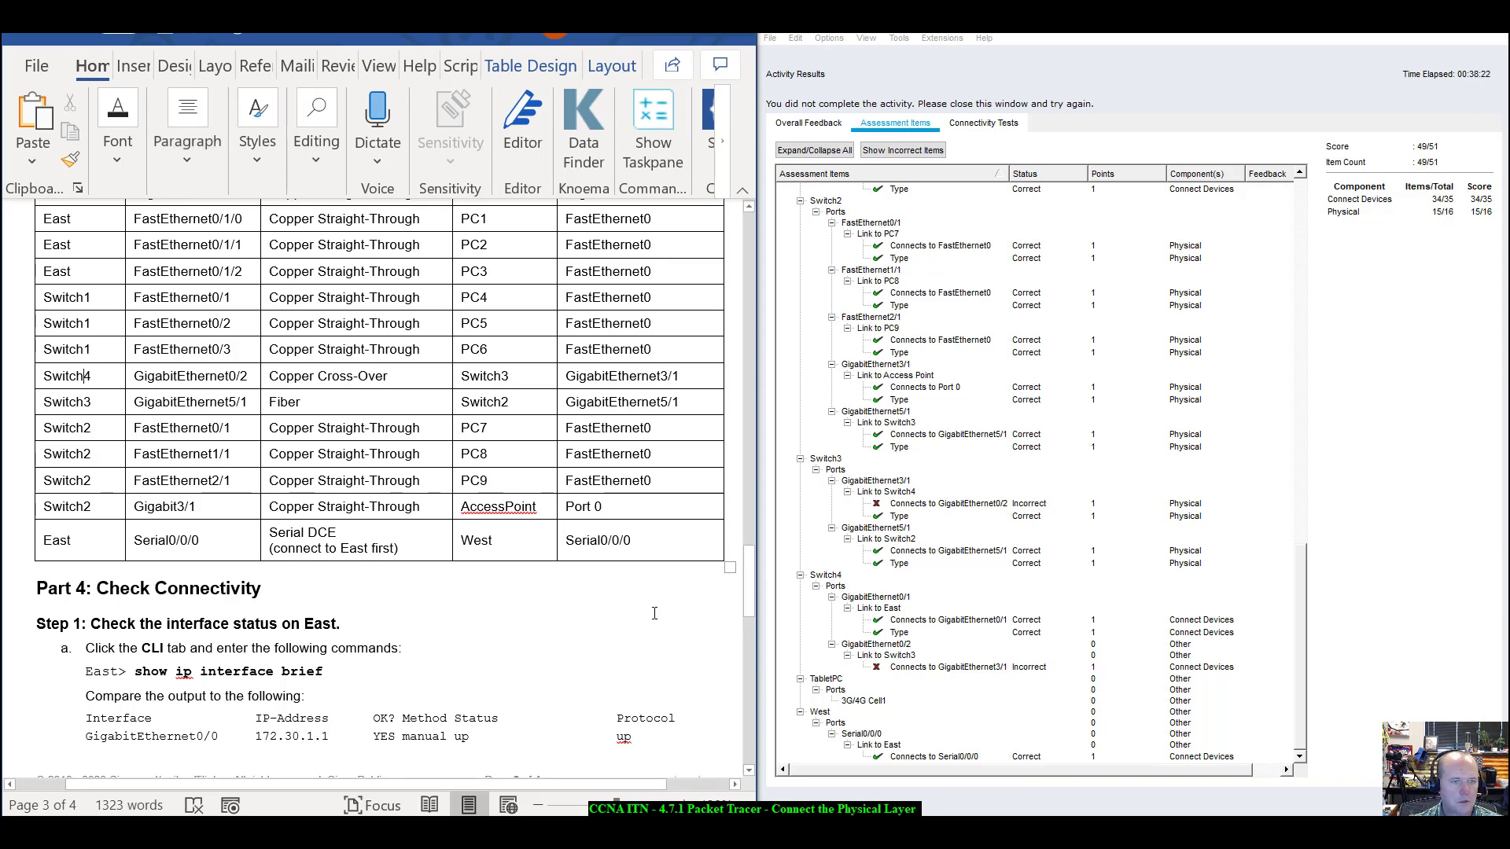
left_click_drag(748, 591, 747, 613)
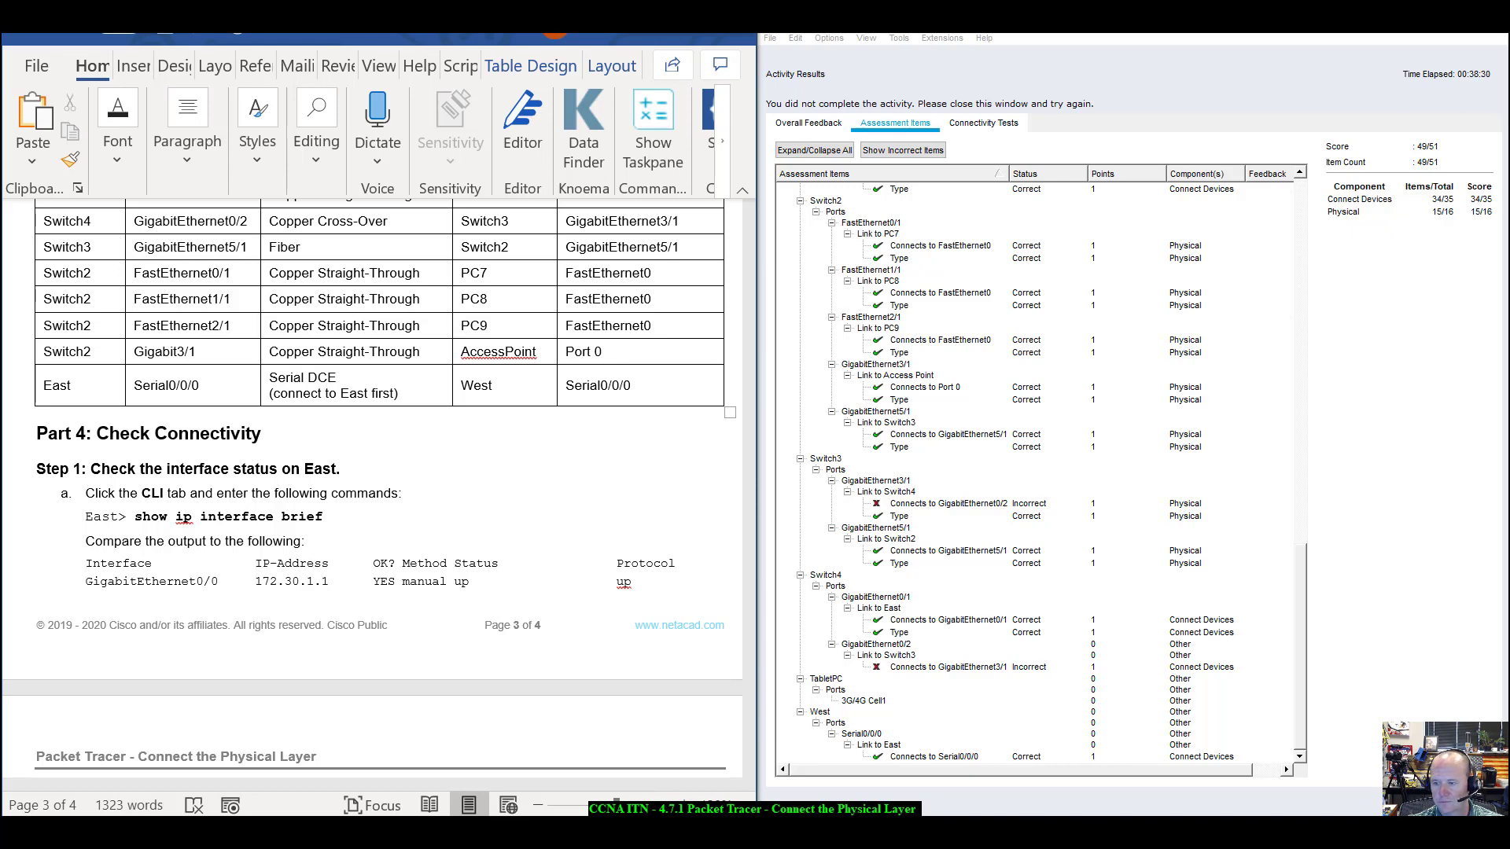
Close the activity results and return to the network topology, moving the activity instructions out of the way.
left_click(1467, 801)
left_click_drag(801, 285, 941, 503)
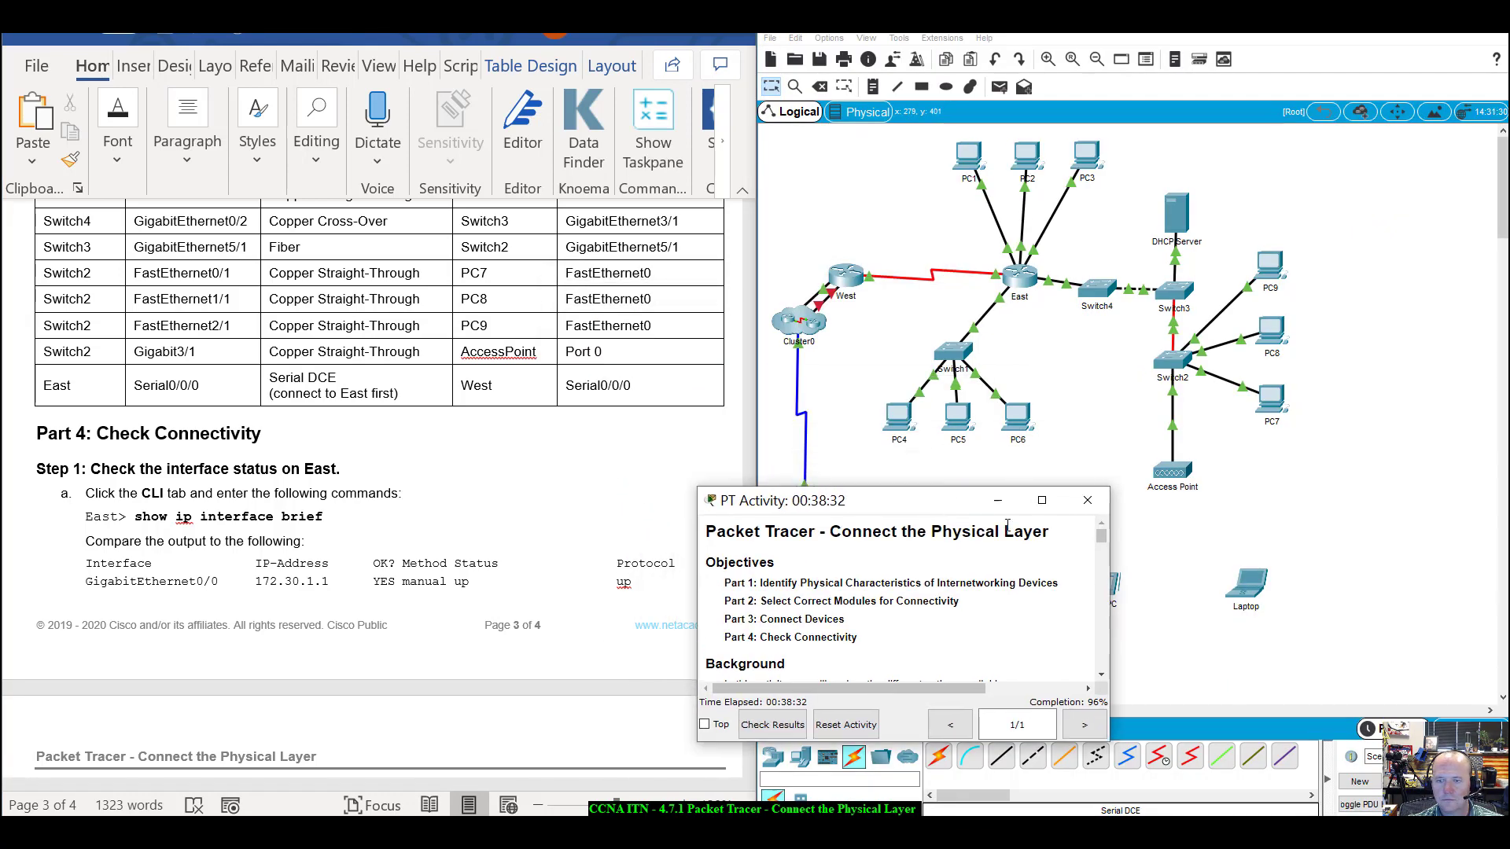
left_click(1062, 369)
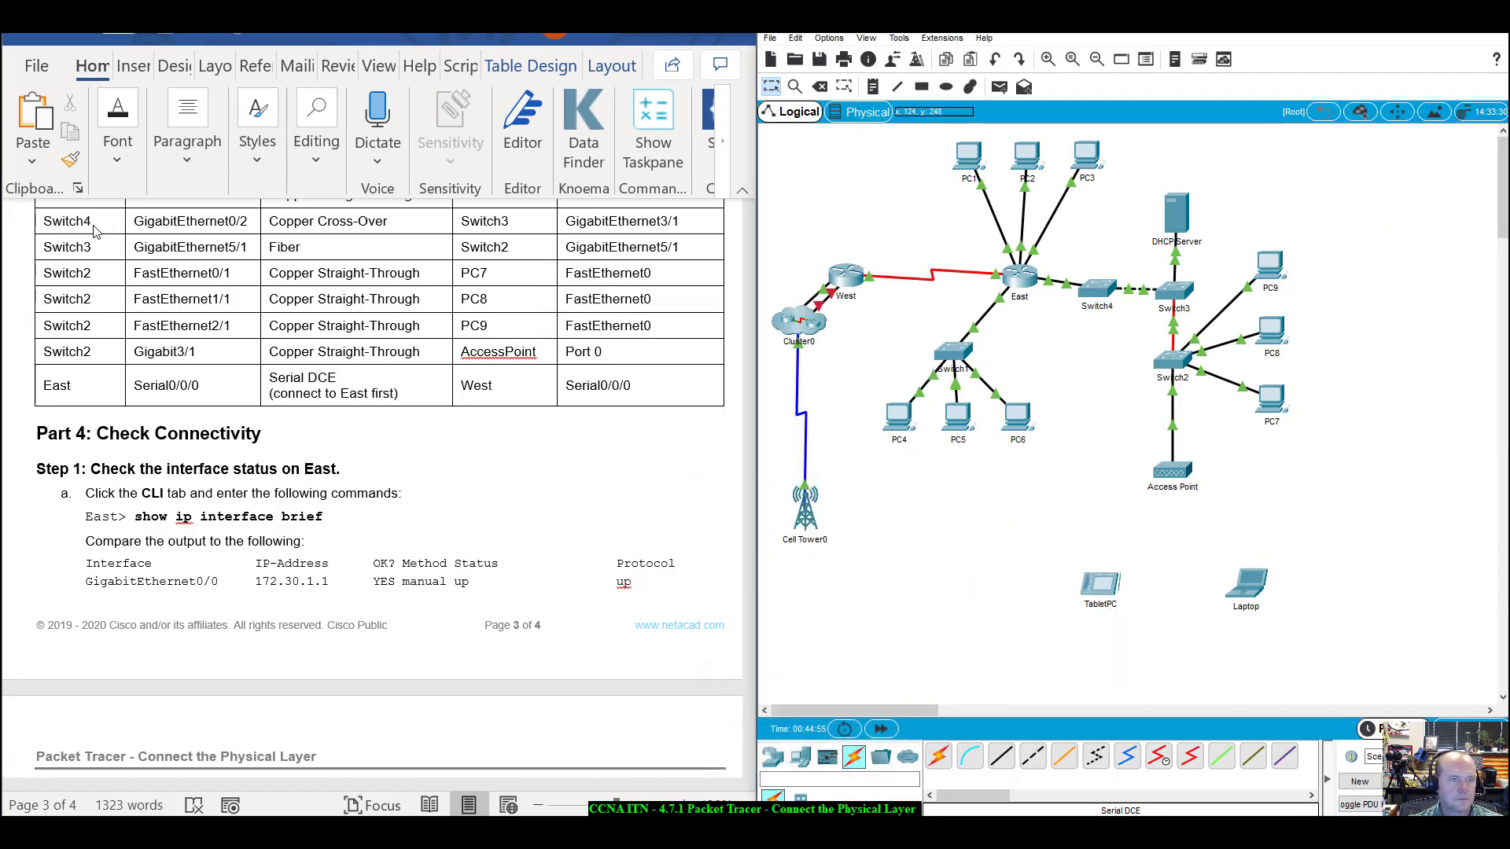
left_click(1101, 294)
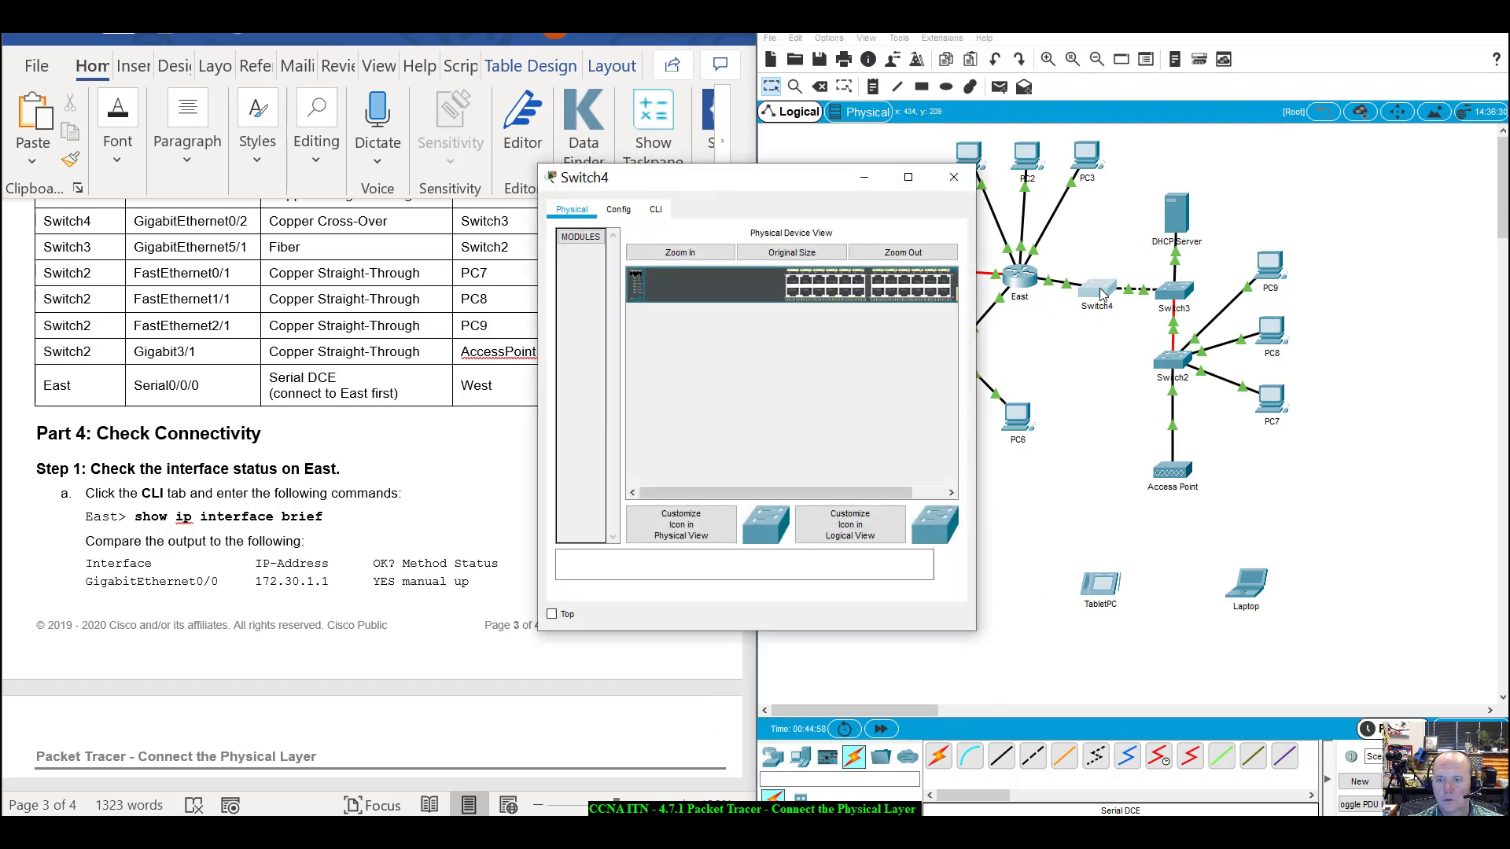
left_click(971, 168)
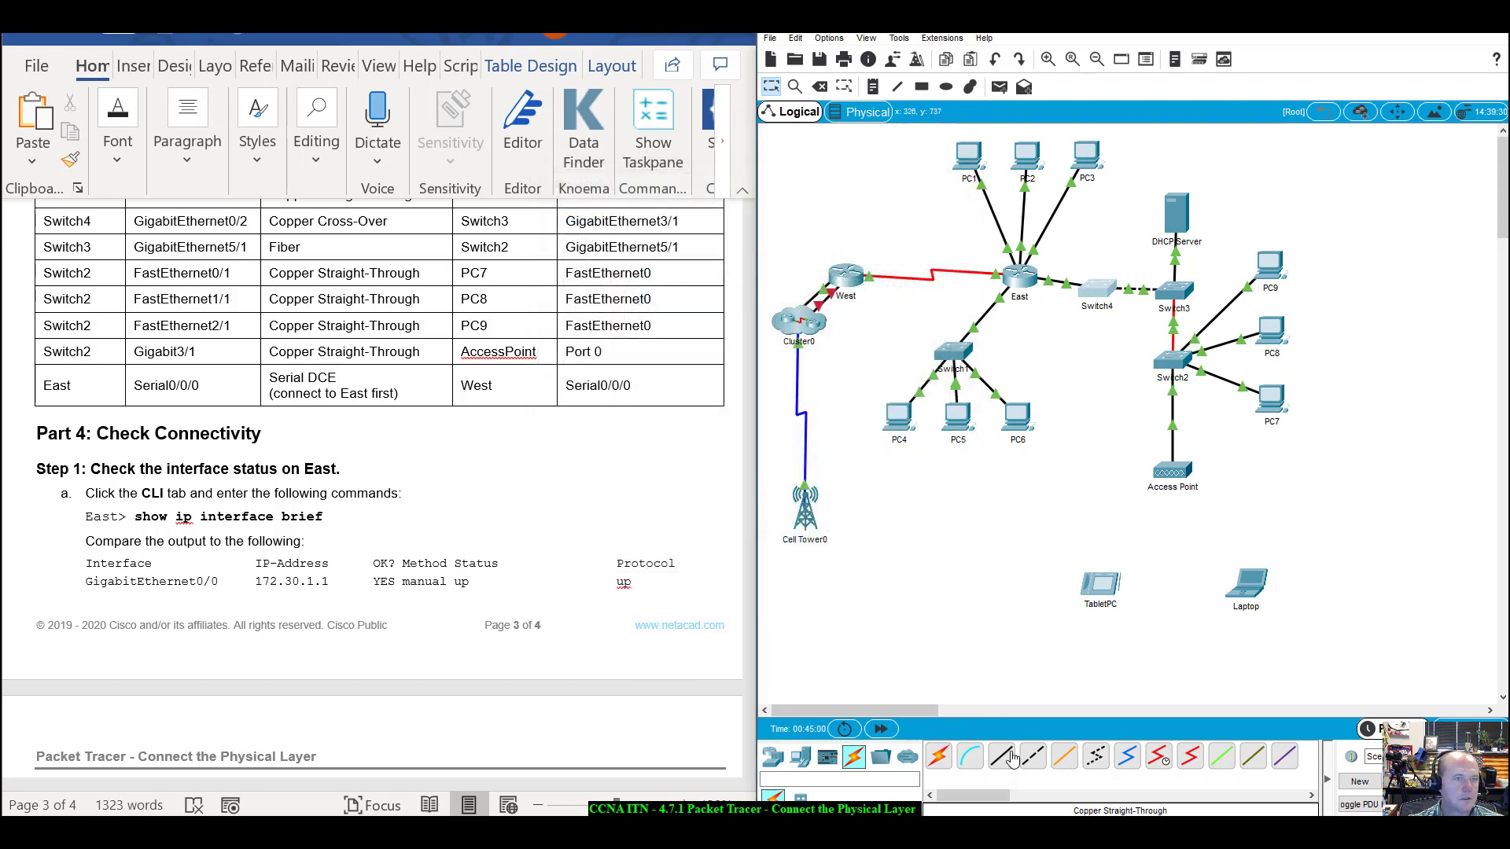
left_click(1013, 757)
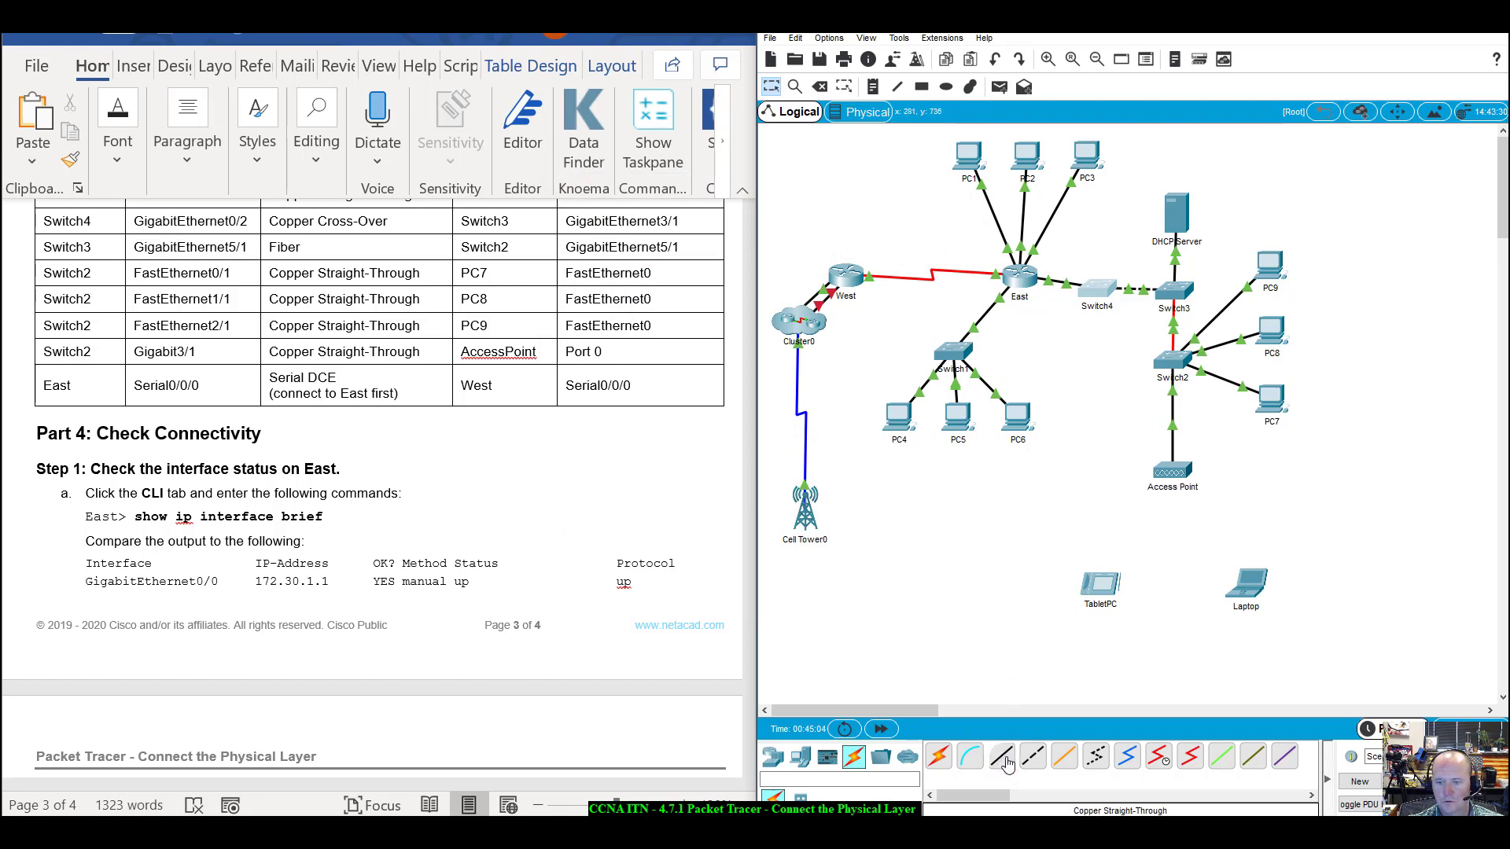
left_click(1032, 758)
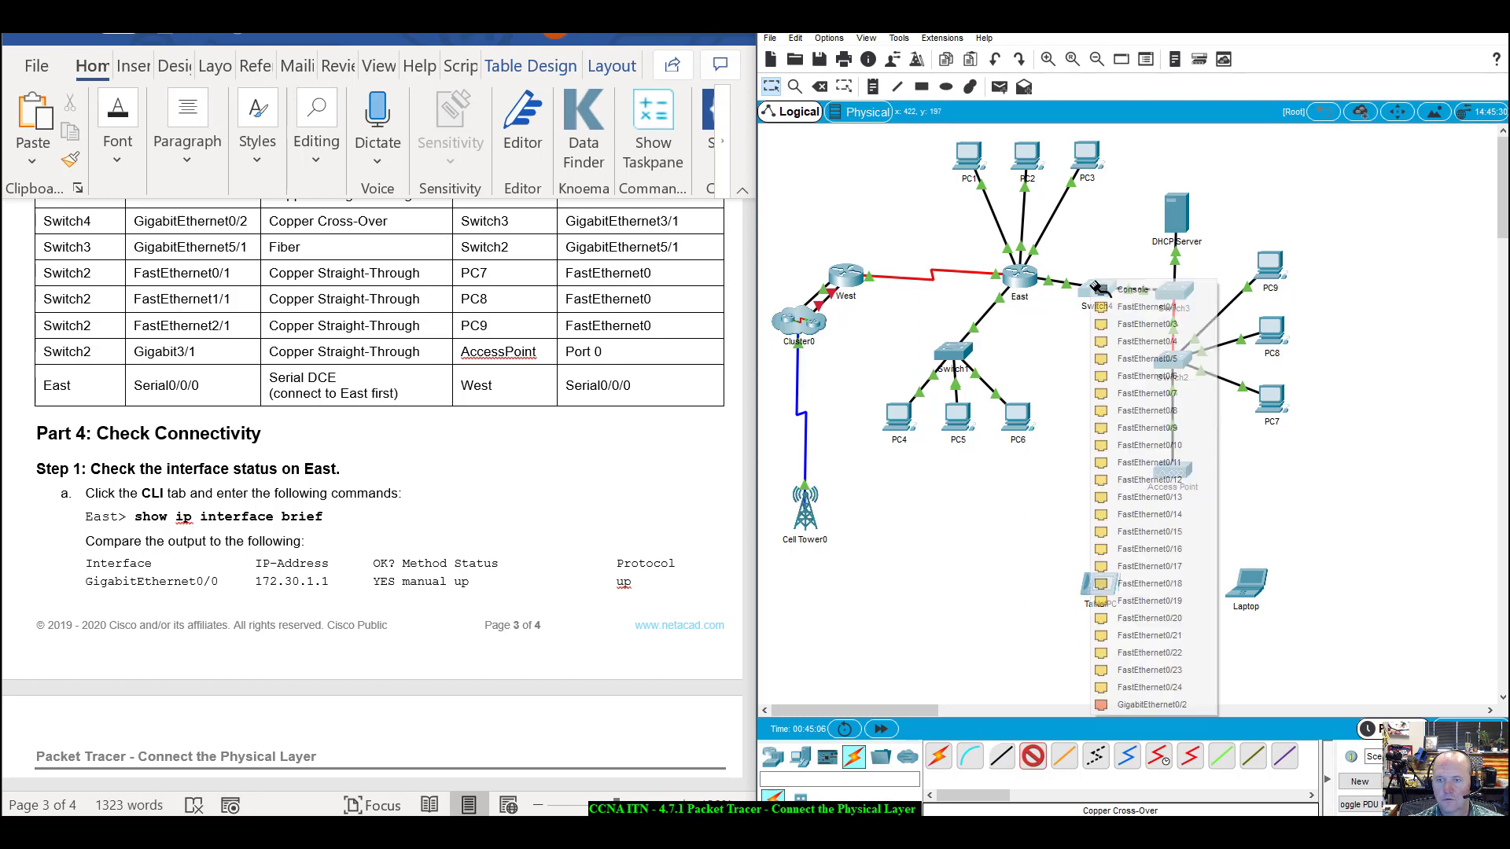
left_click(1097, 288)
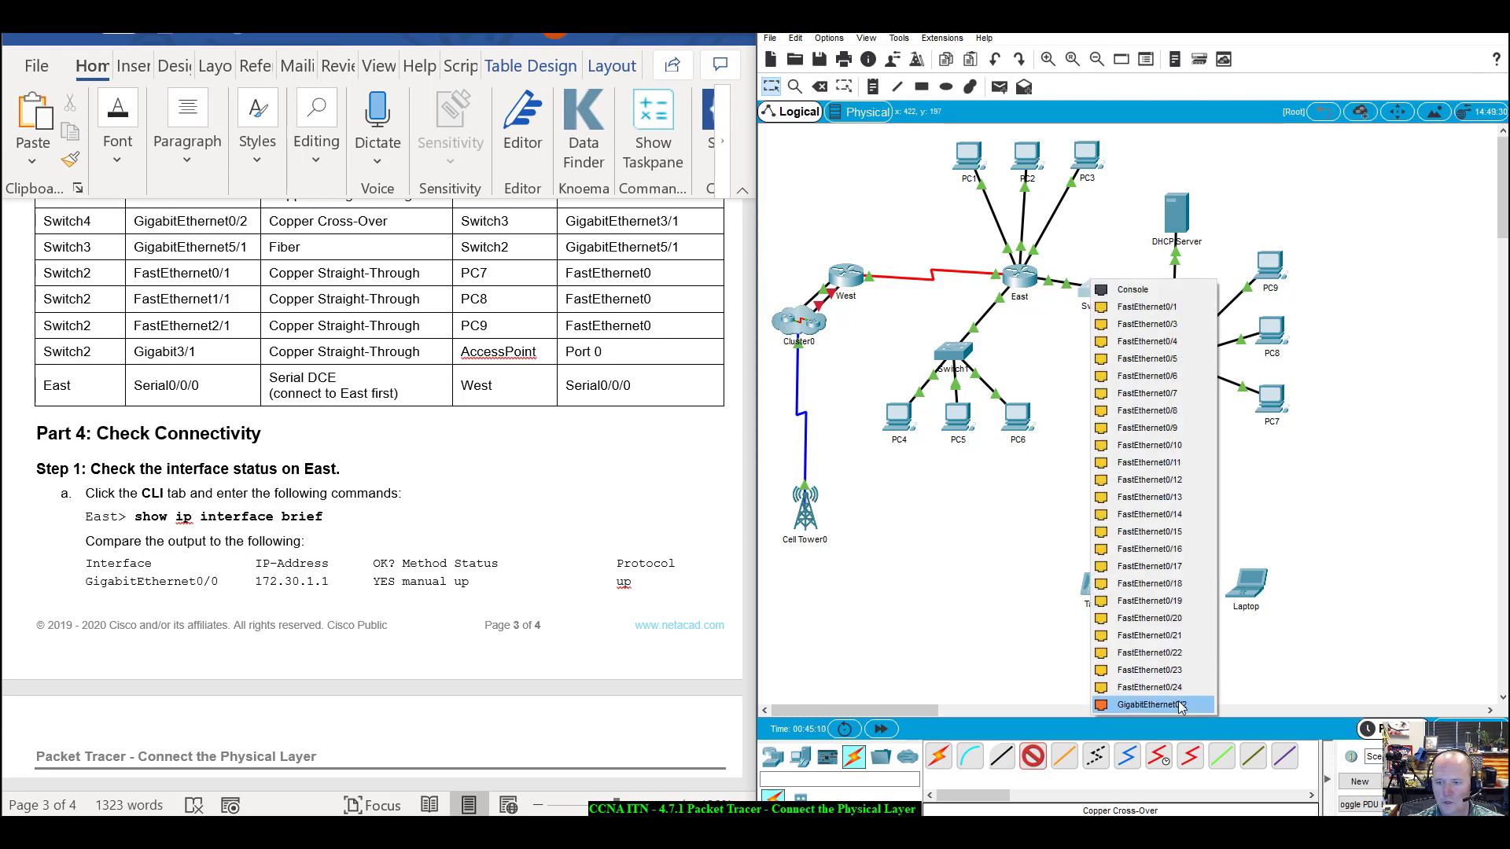
key("Escape")
key("Escape")
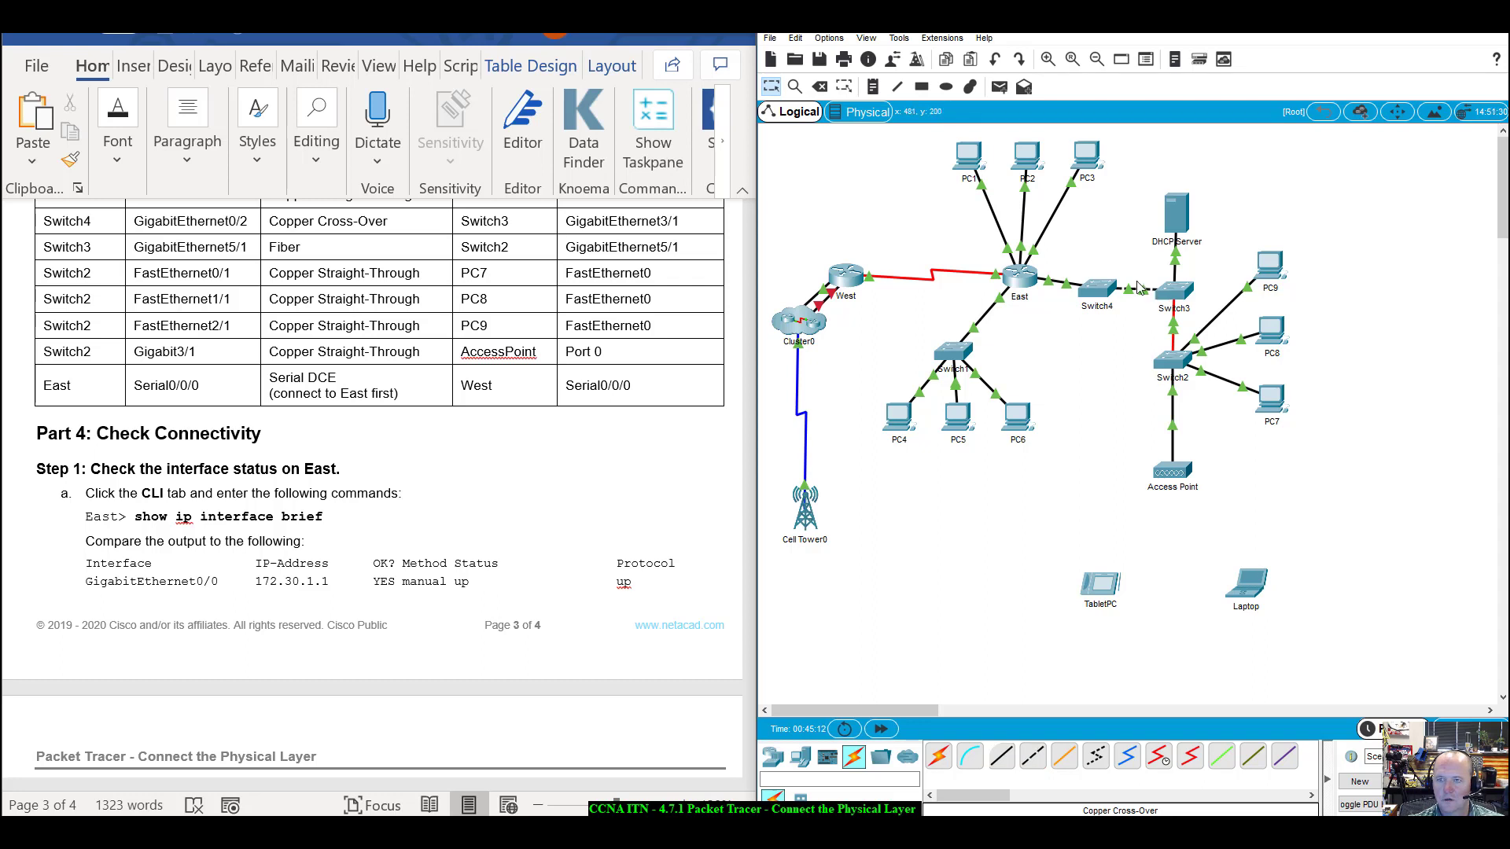
Delete the existing link between Switch4 and Switch3.
left_click(821, 87)
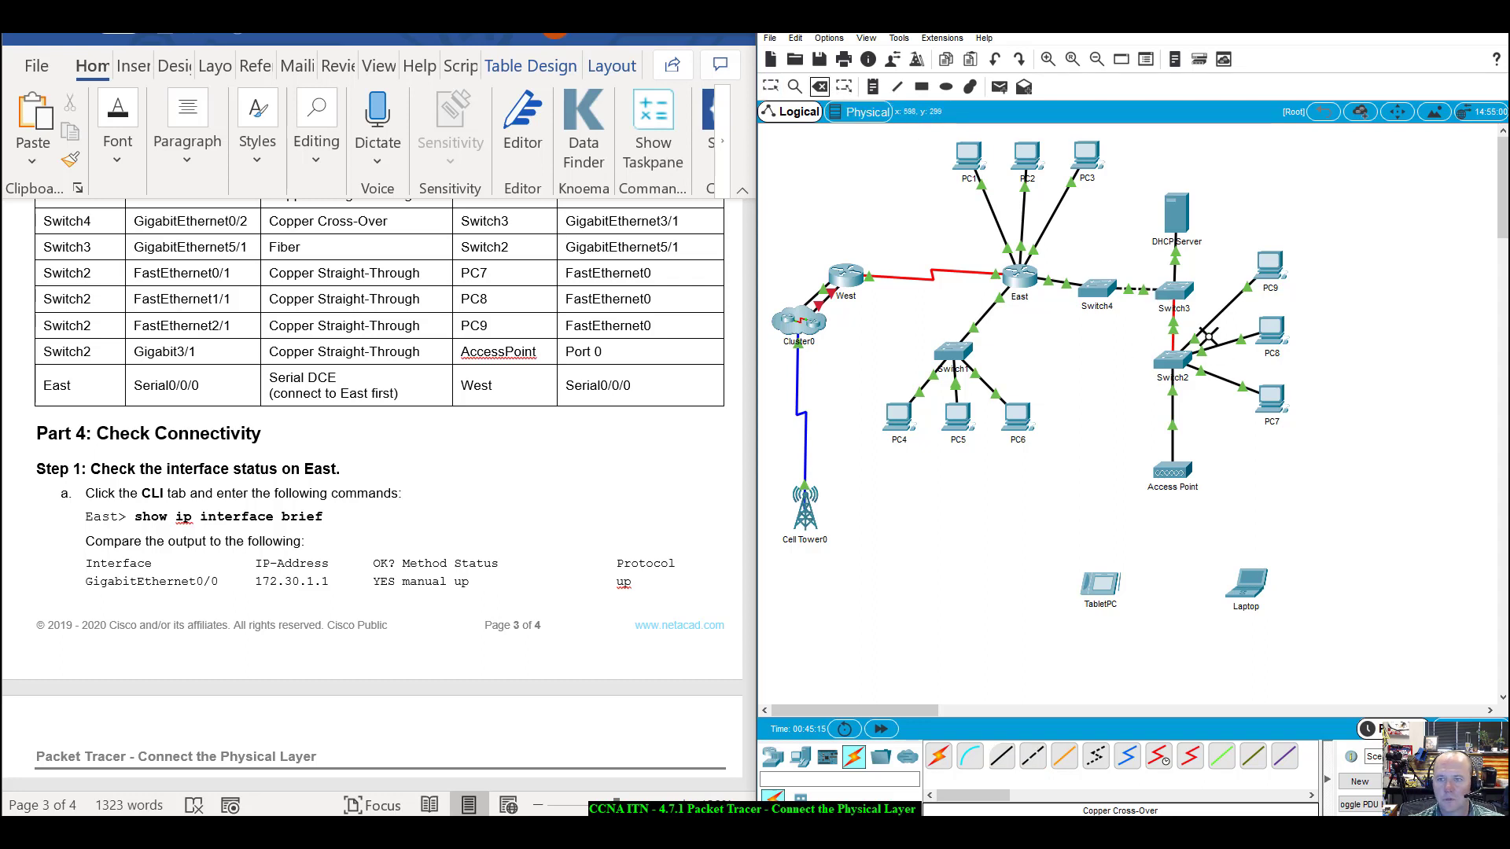
left_click(1133, 293)
key("Escape")
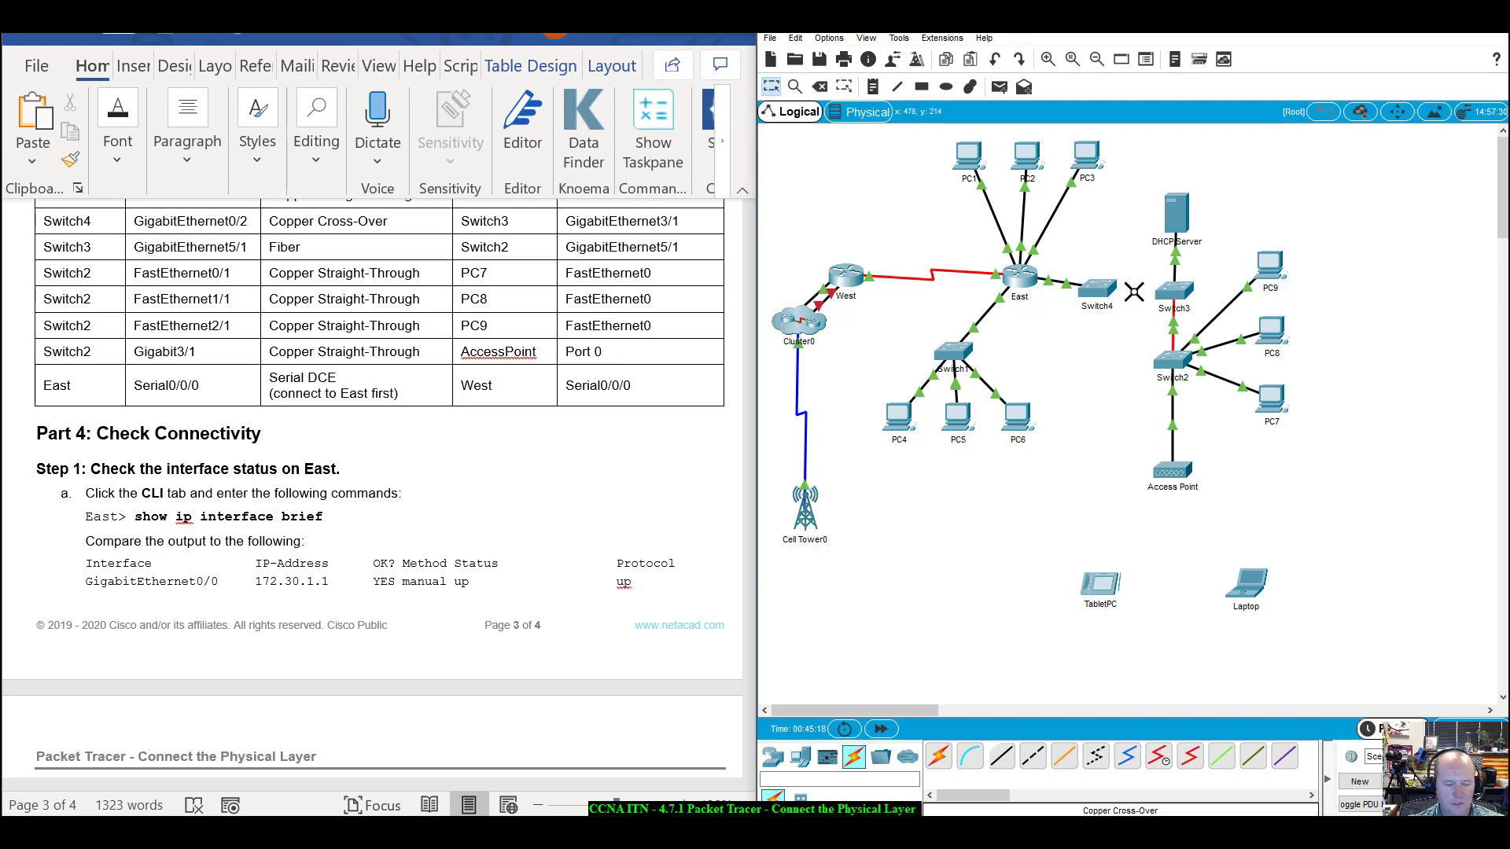
Connect Switch4's GigabitEthernet0/2 to Switch3's GigabitEthernet3/1 with a Copper Cross-Over cable.
left_click(1032, 757)
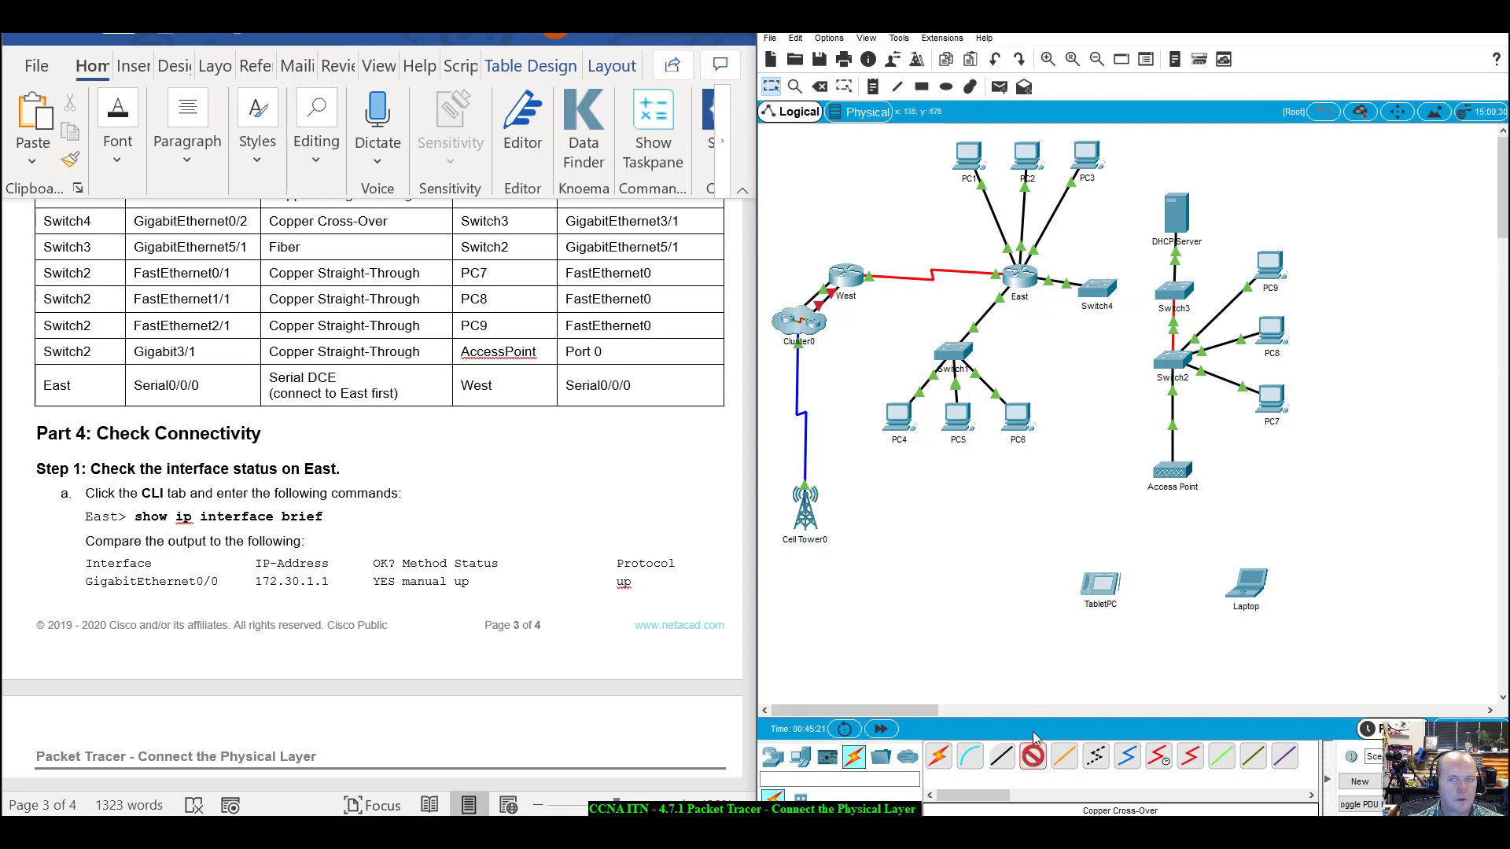
left_click(1101, 293)
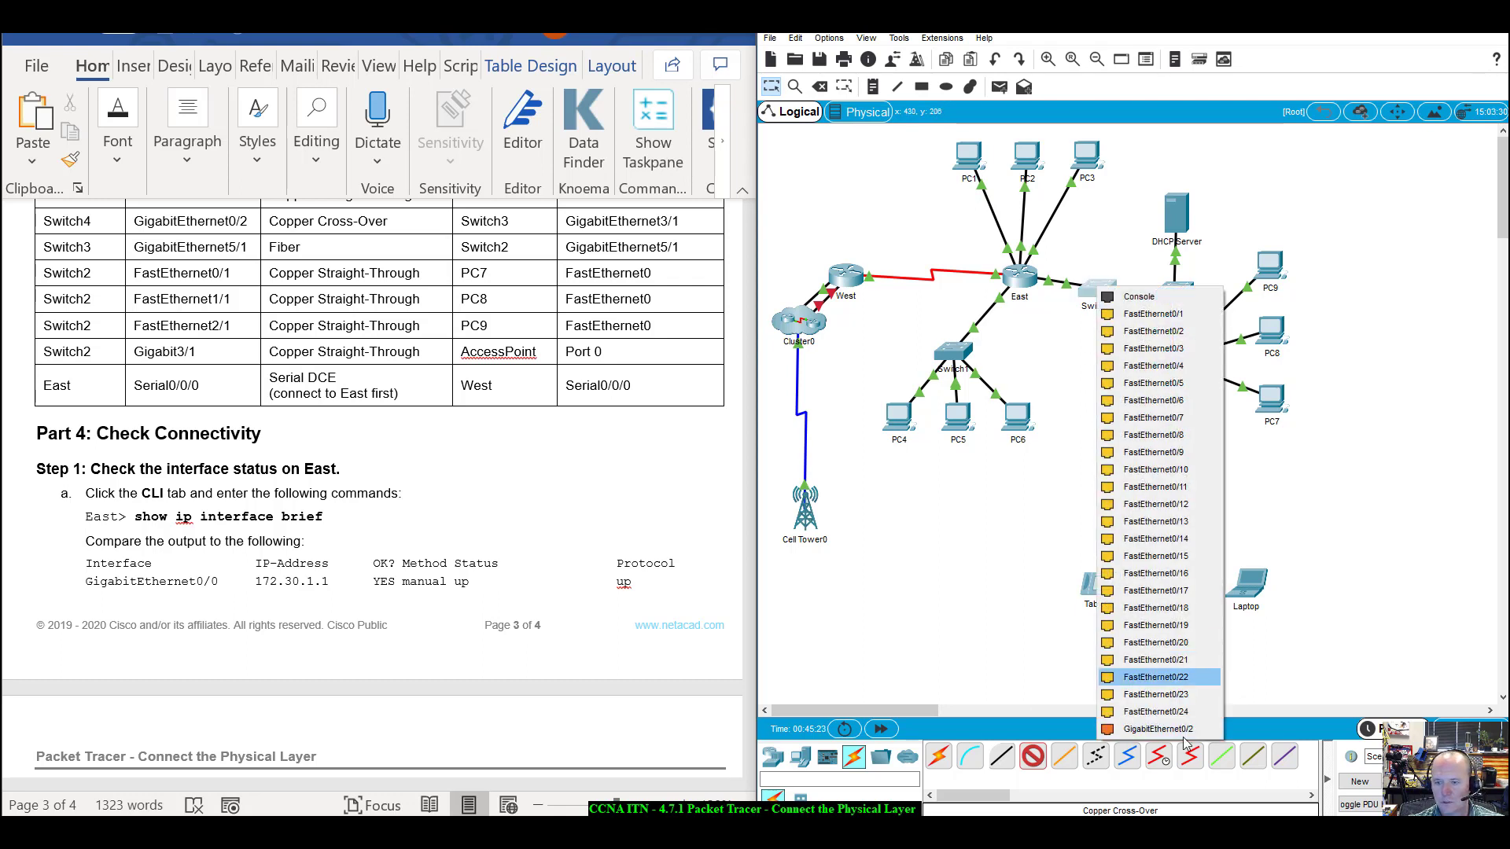
left_click(1158, 729)
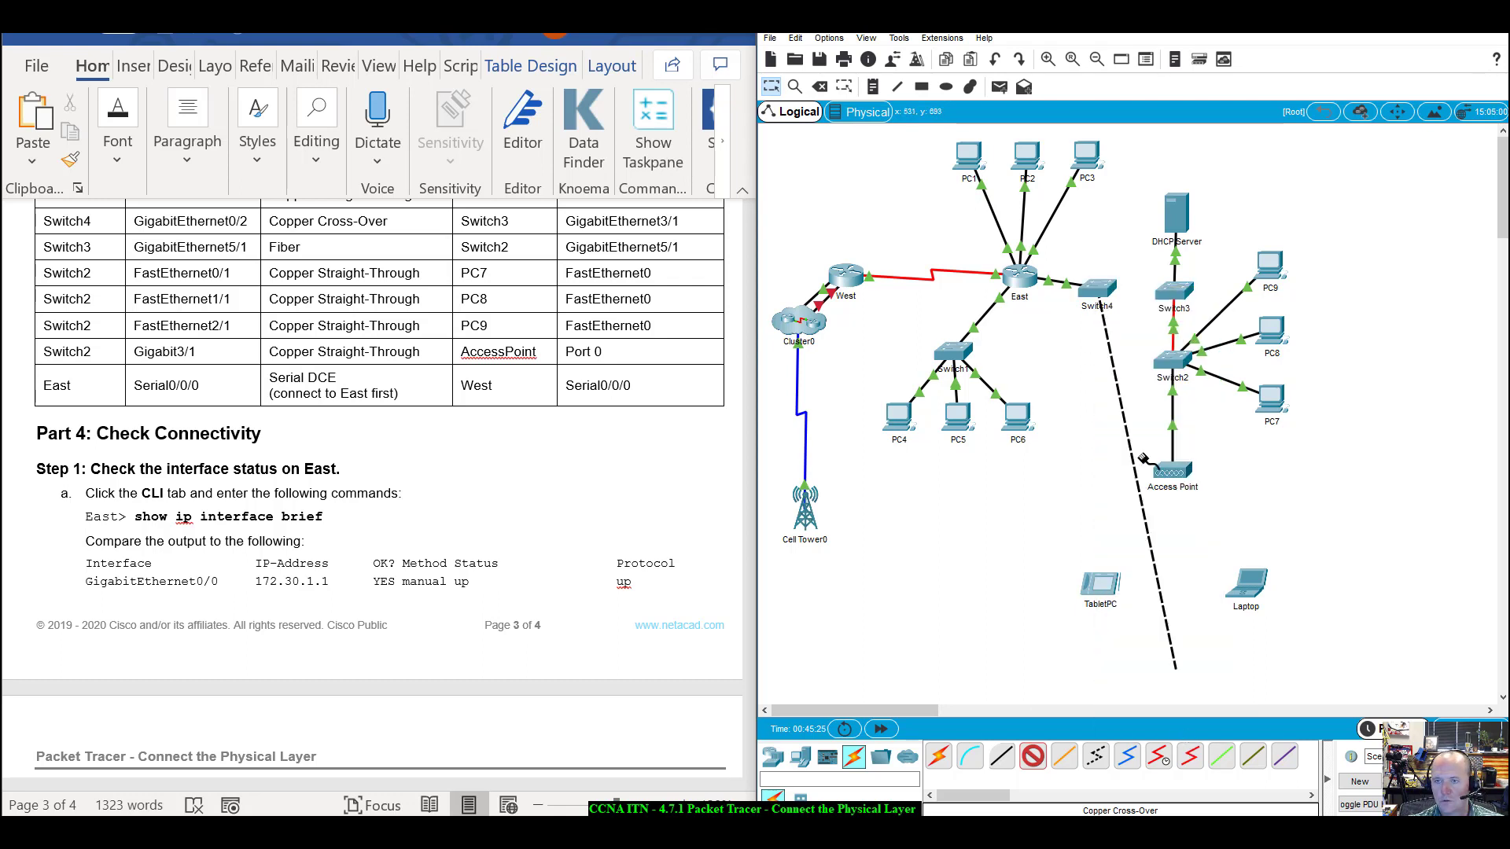
left_click(1170, 297)
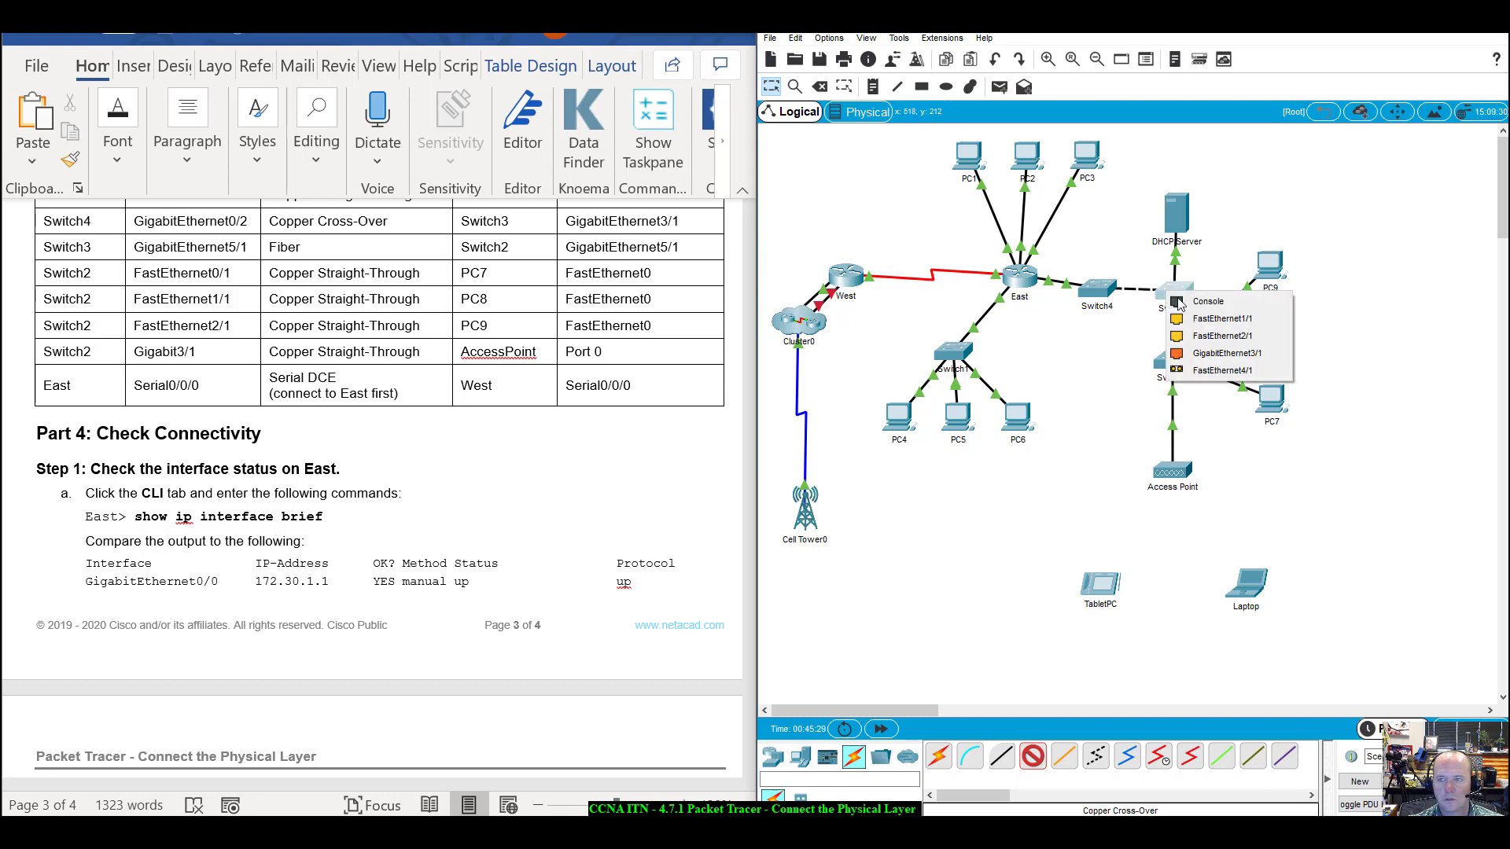
left_click(1211, 357)
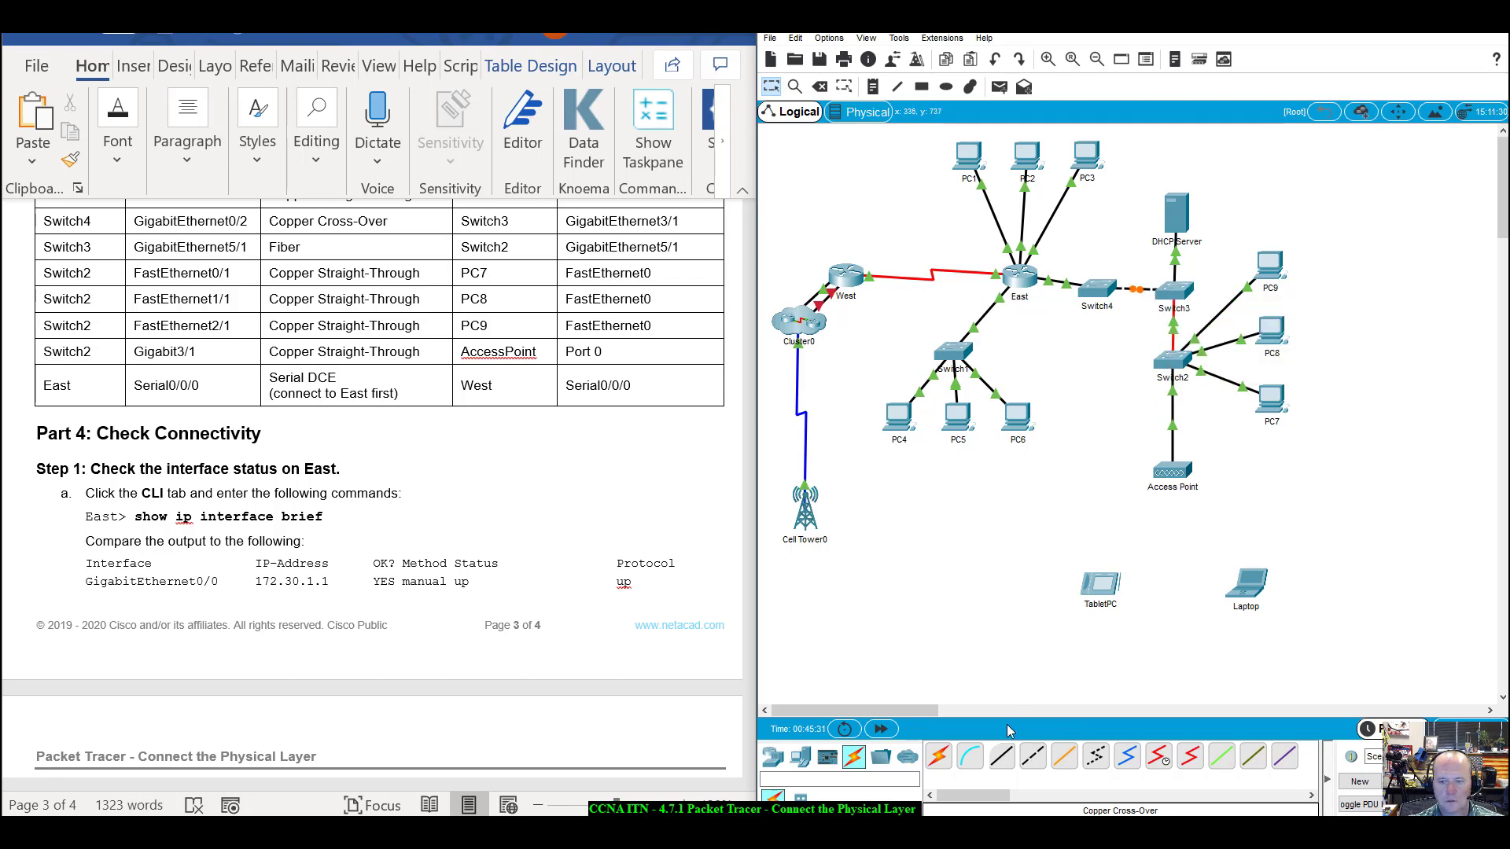
Fast-forward the simulation time and check the completion percentage in the PT Activity window.
left_click(878, 729)
left_click(877, 730)
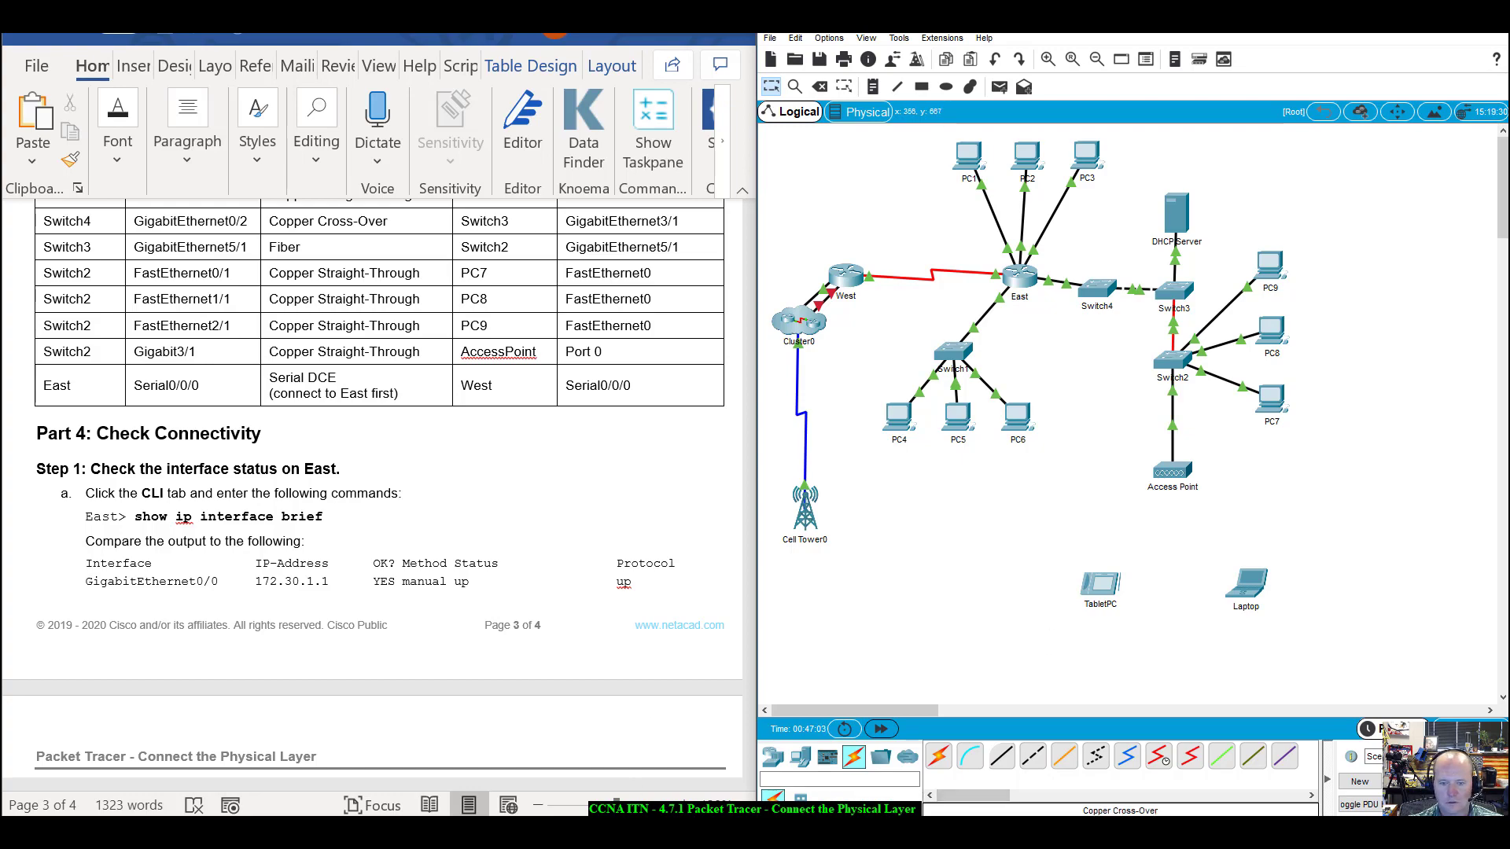
left_click(551, 832)
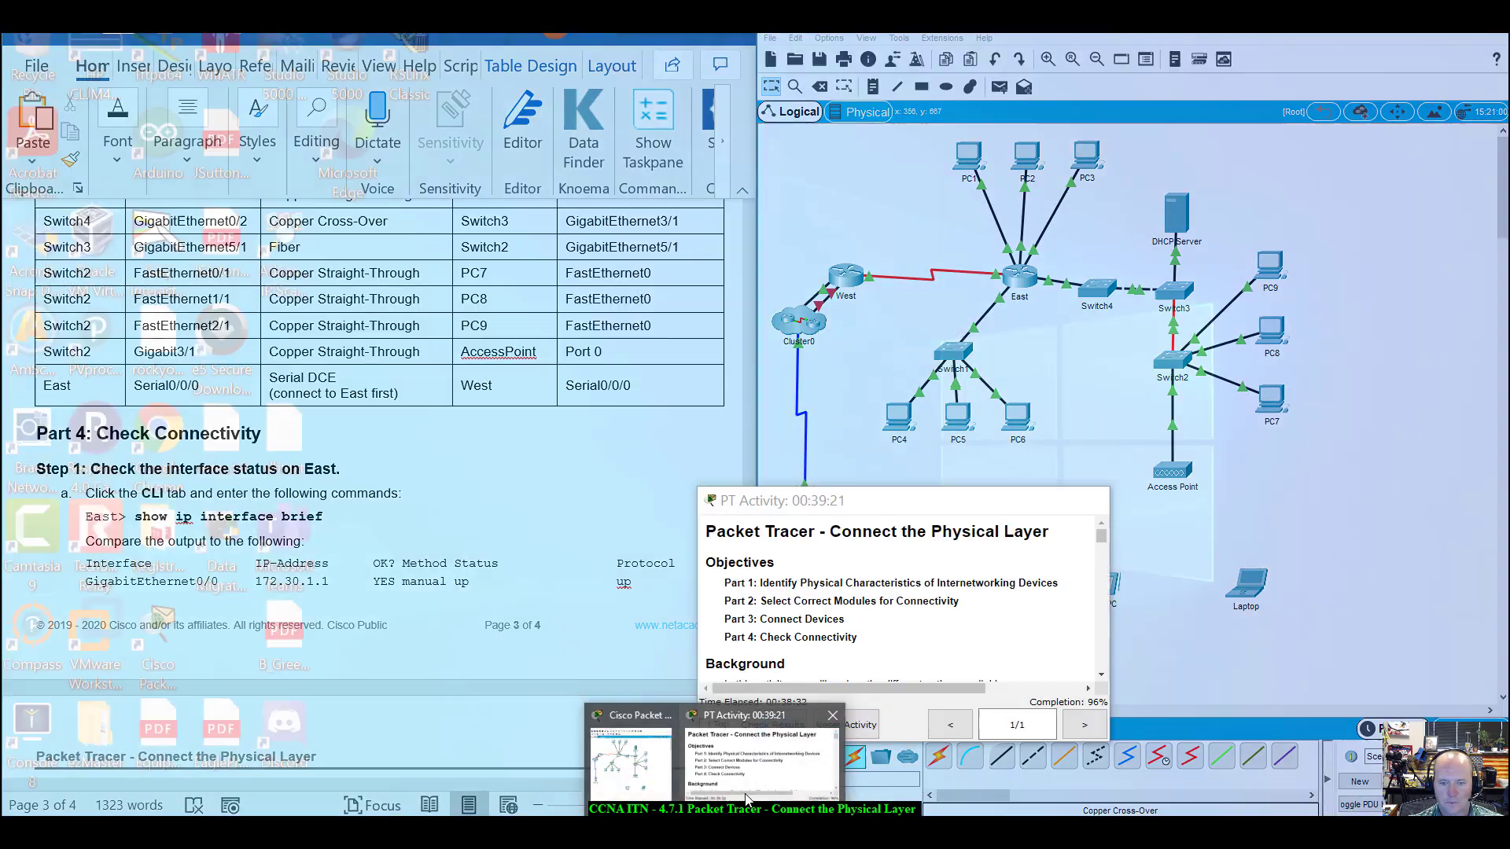
left_click(749, 798)
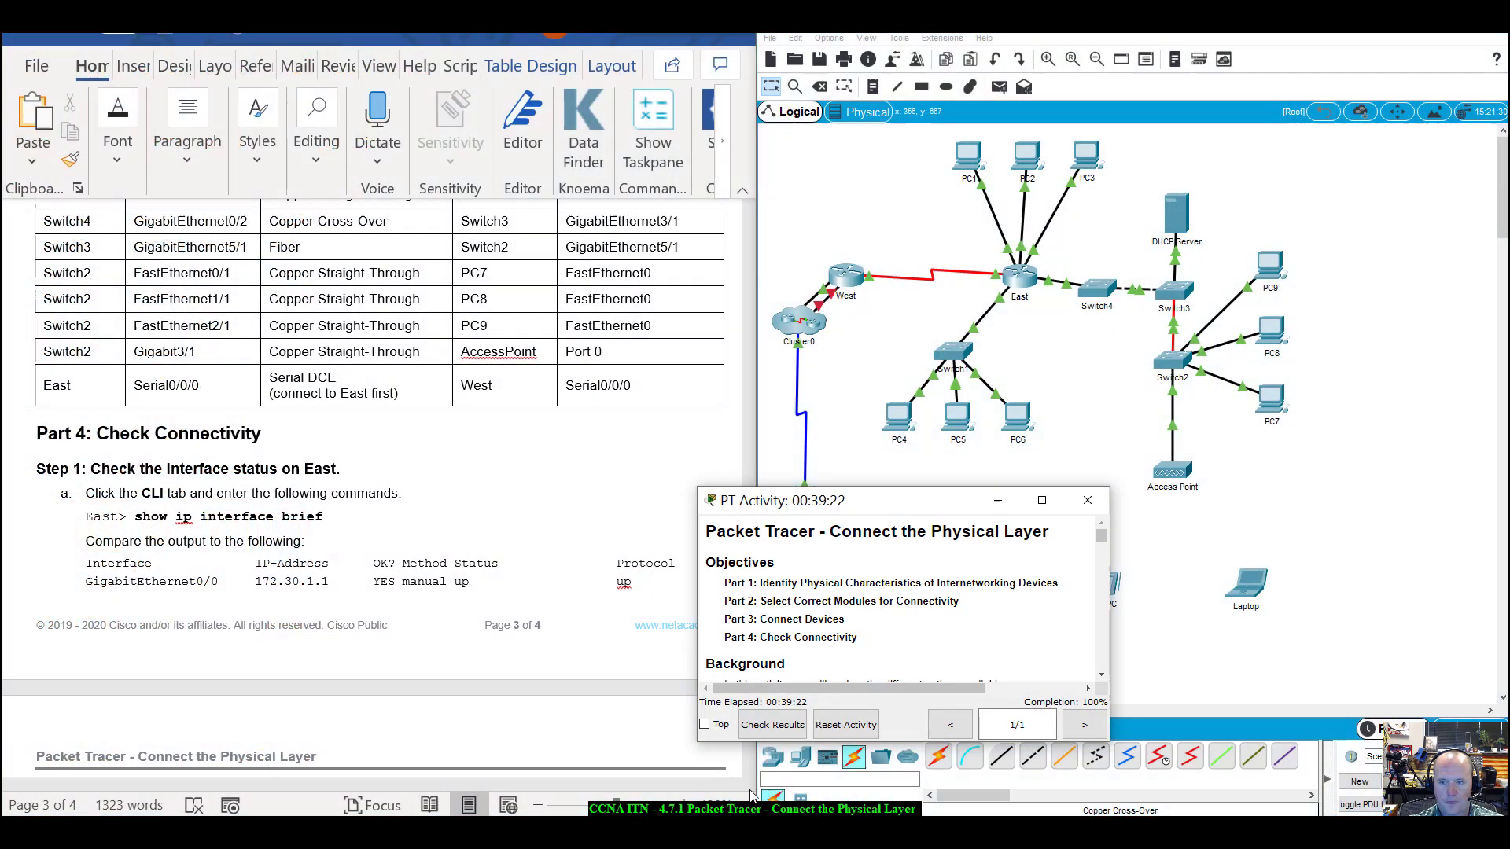
left_click_drag(932, 501, 1118, 560)
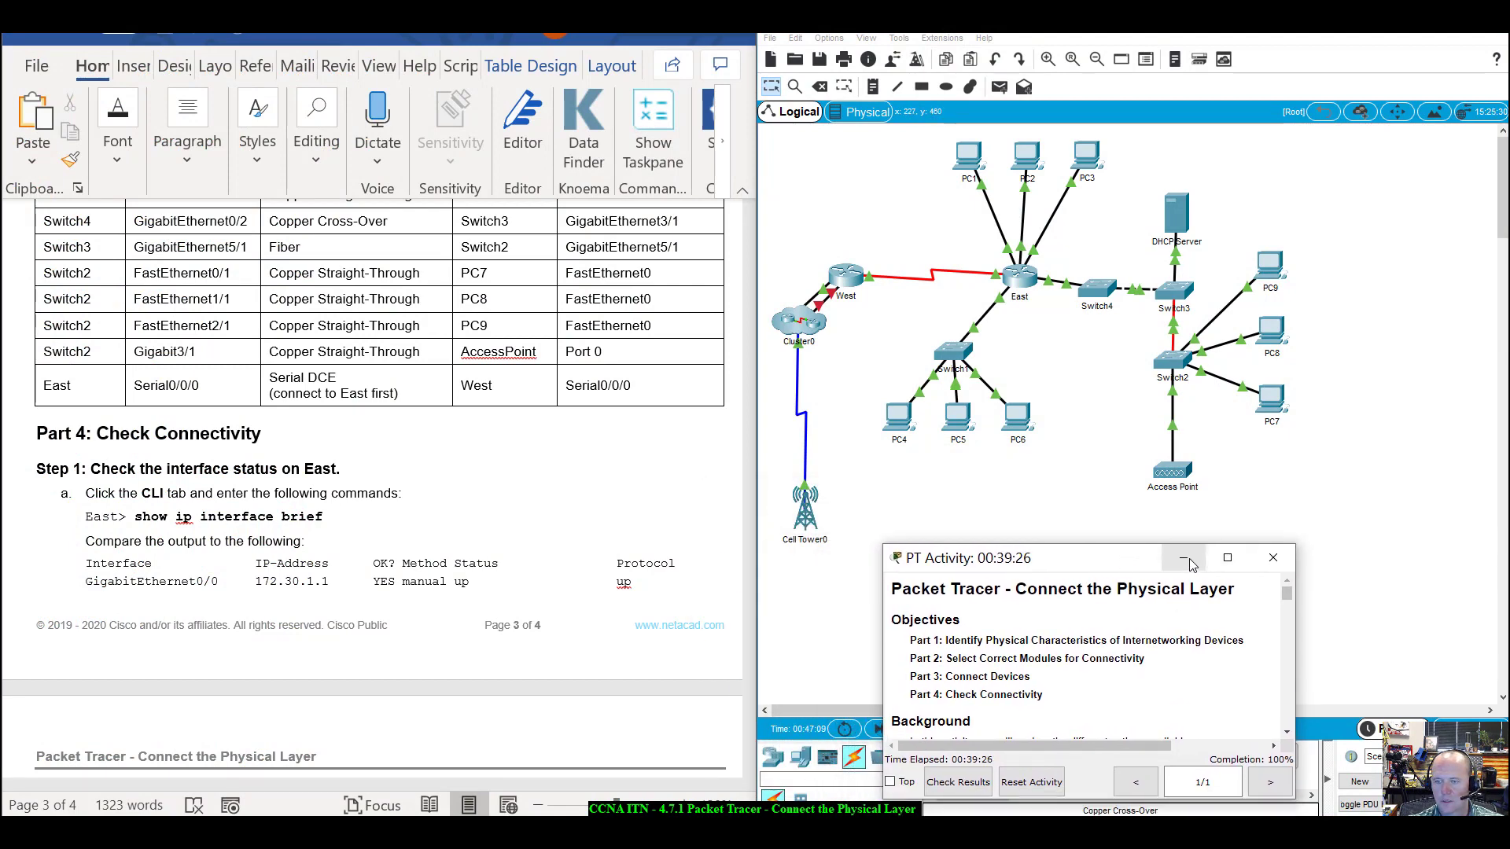
left_click(1158, 582)
Run show ip interface brief on the East router and compare the output with the expected table in the instructions.
scroll(212, 545, "down", 3)
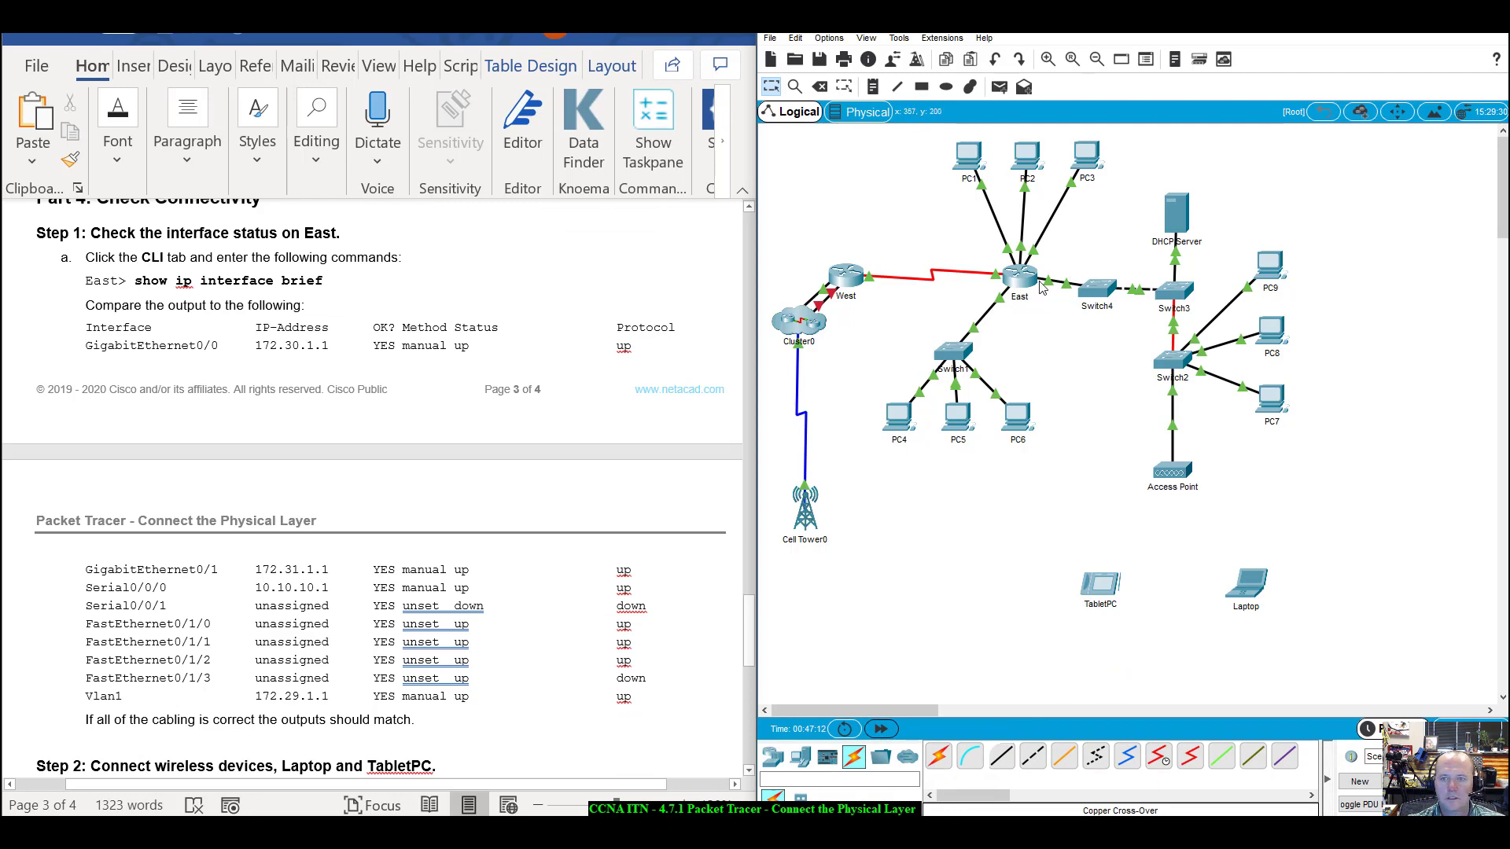
left_click(1009, 287)
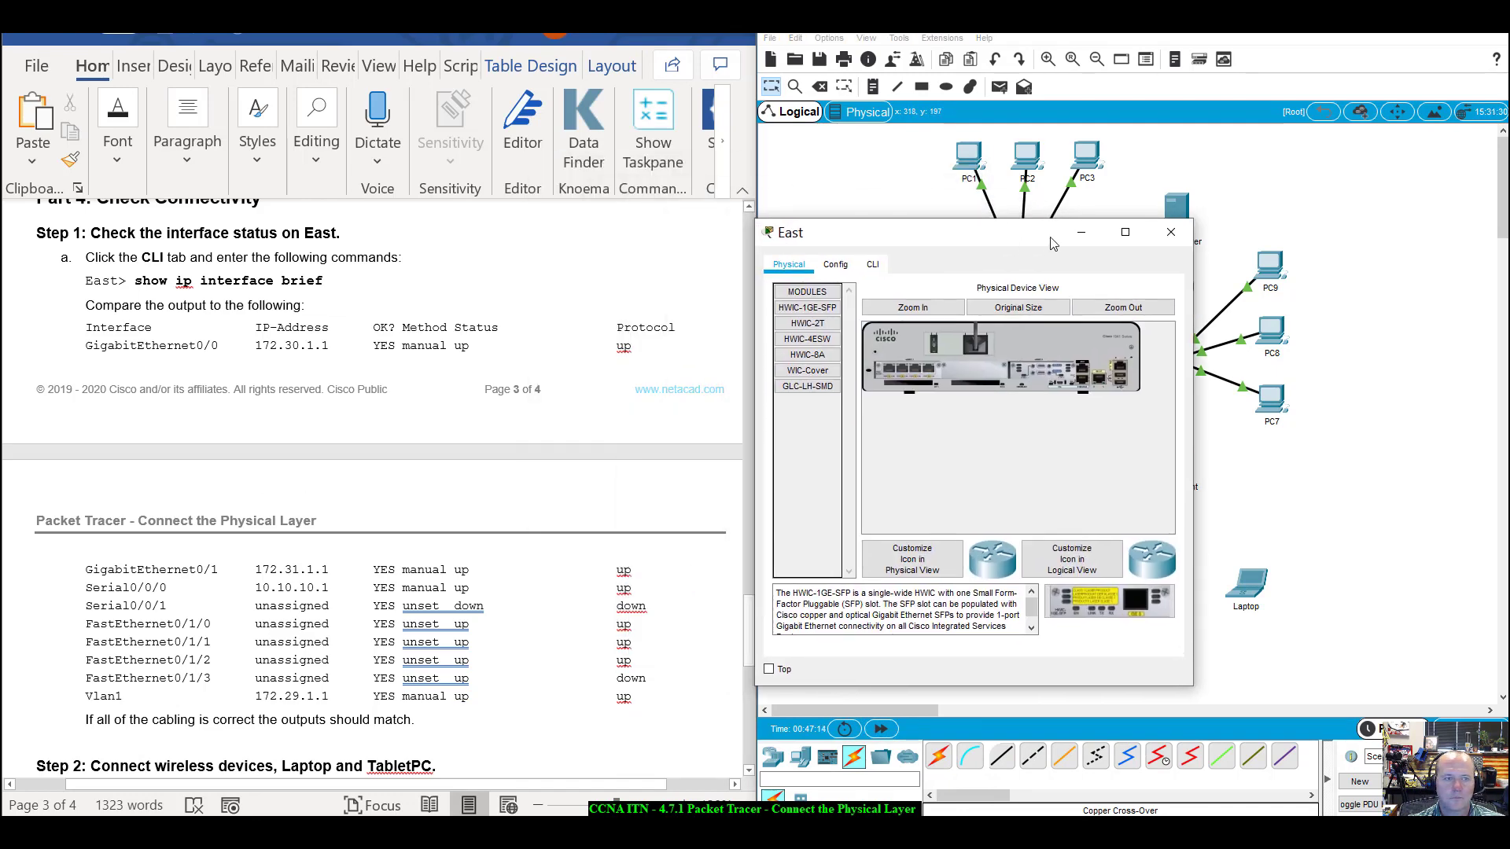
left_click(986, 236)
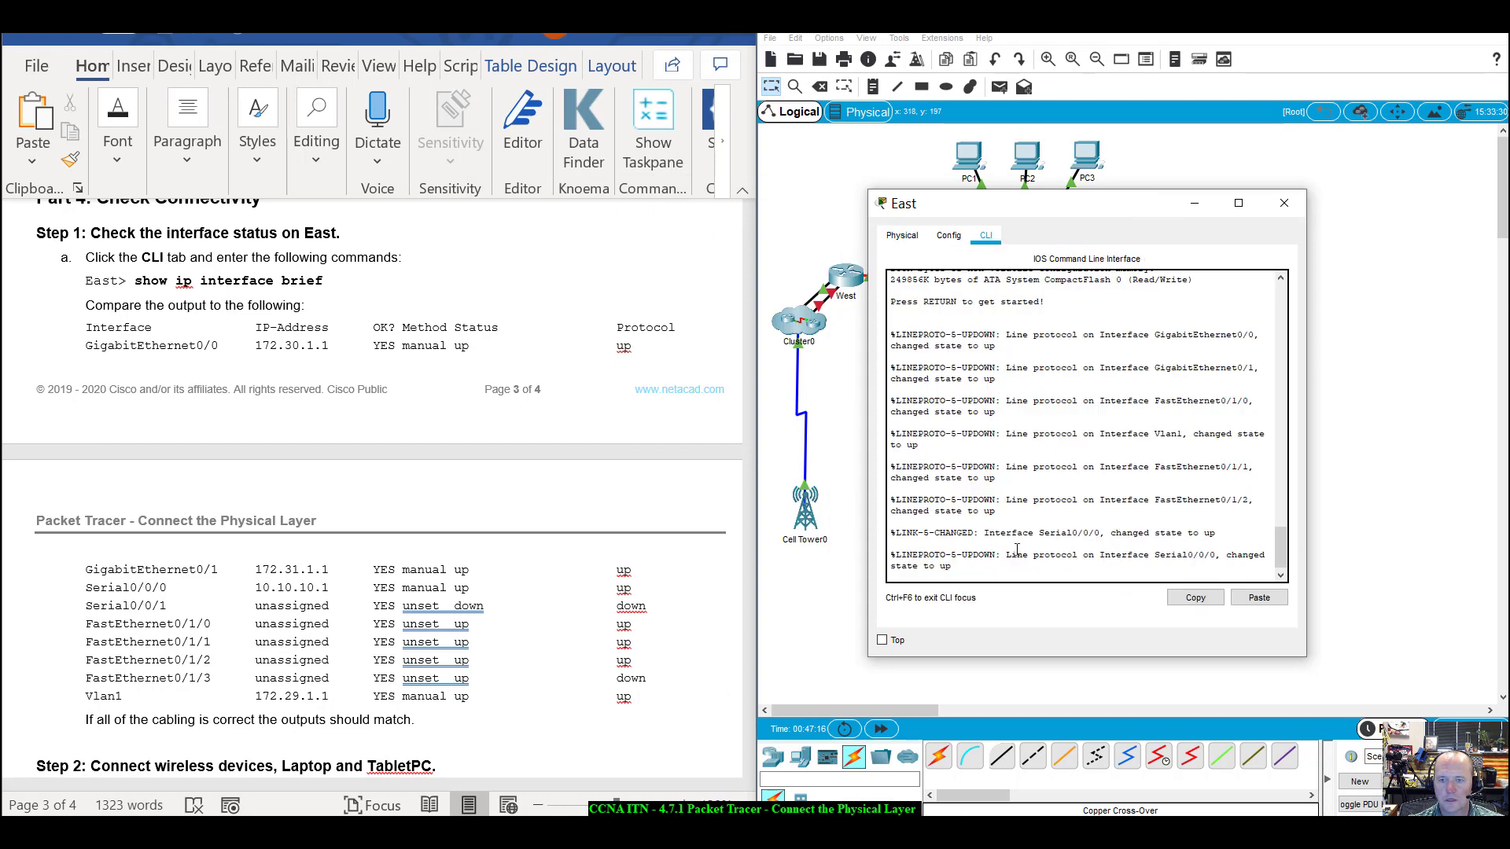
key("Return")
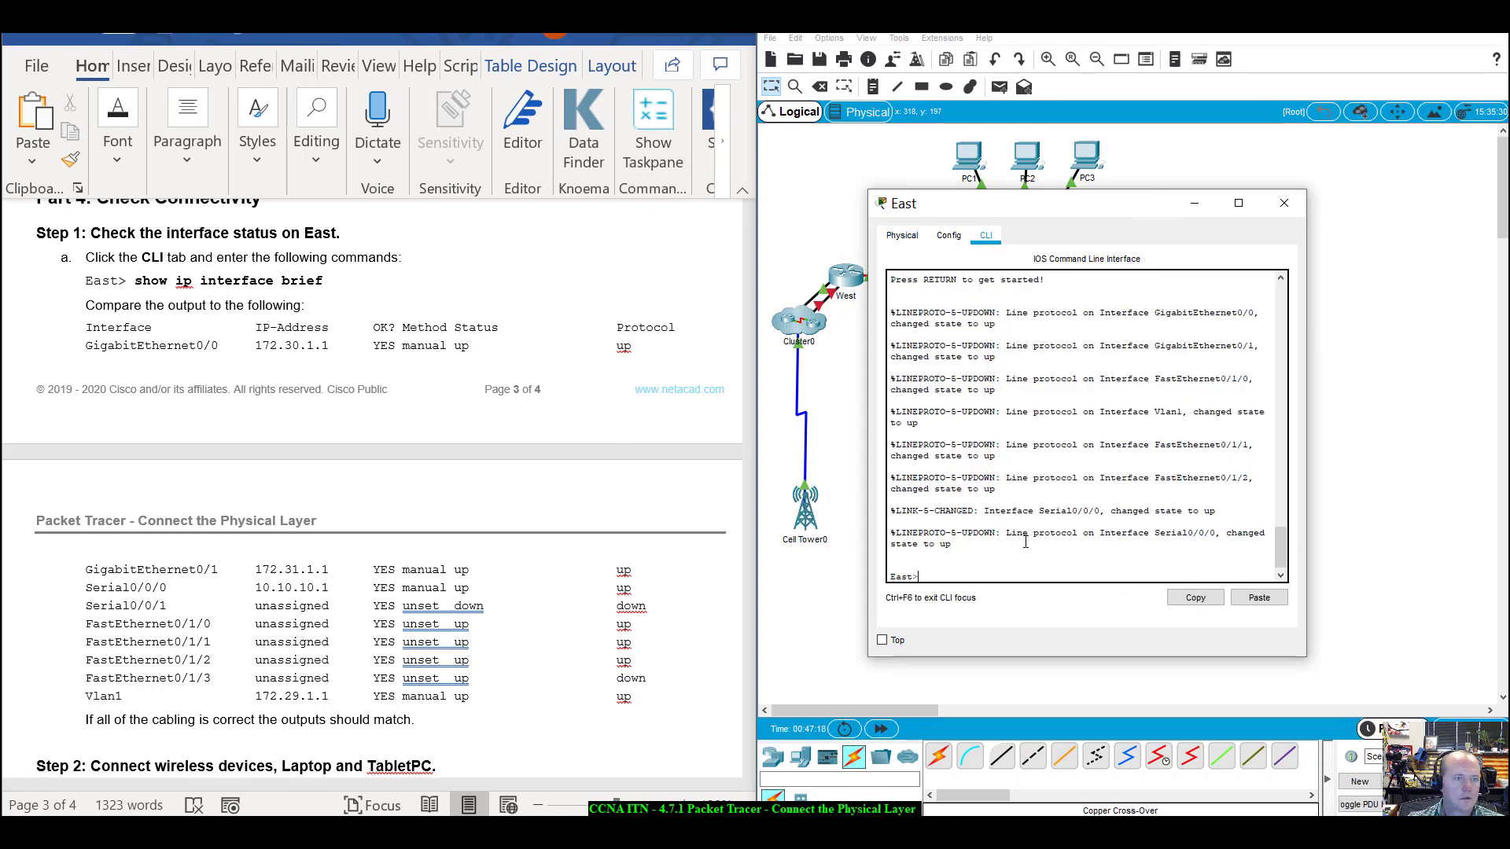
type("show ip inter")
key("Tab")
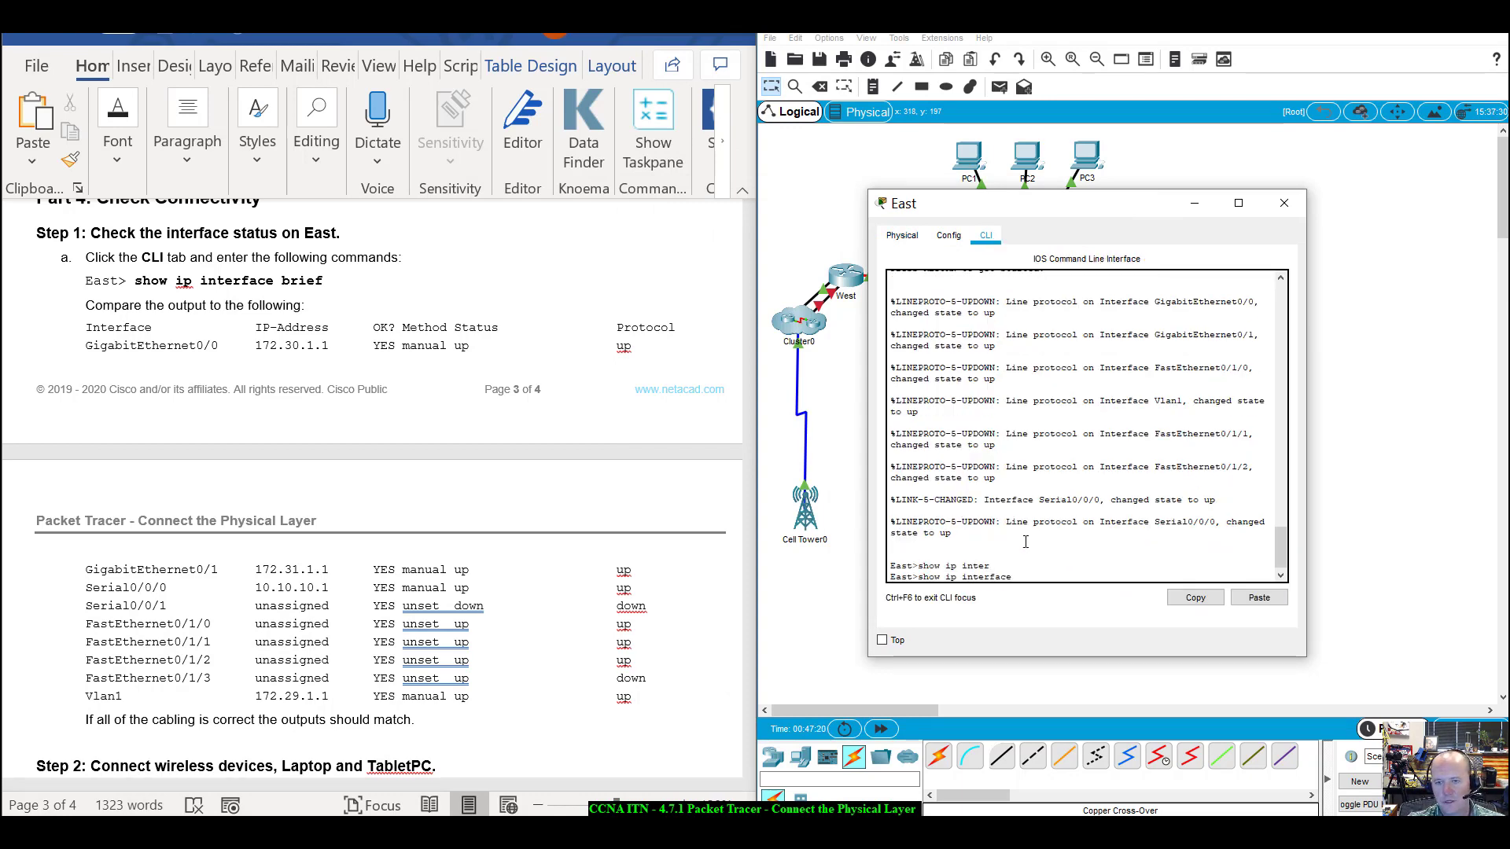
type("brief")
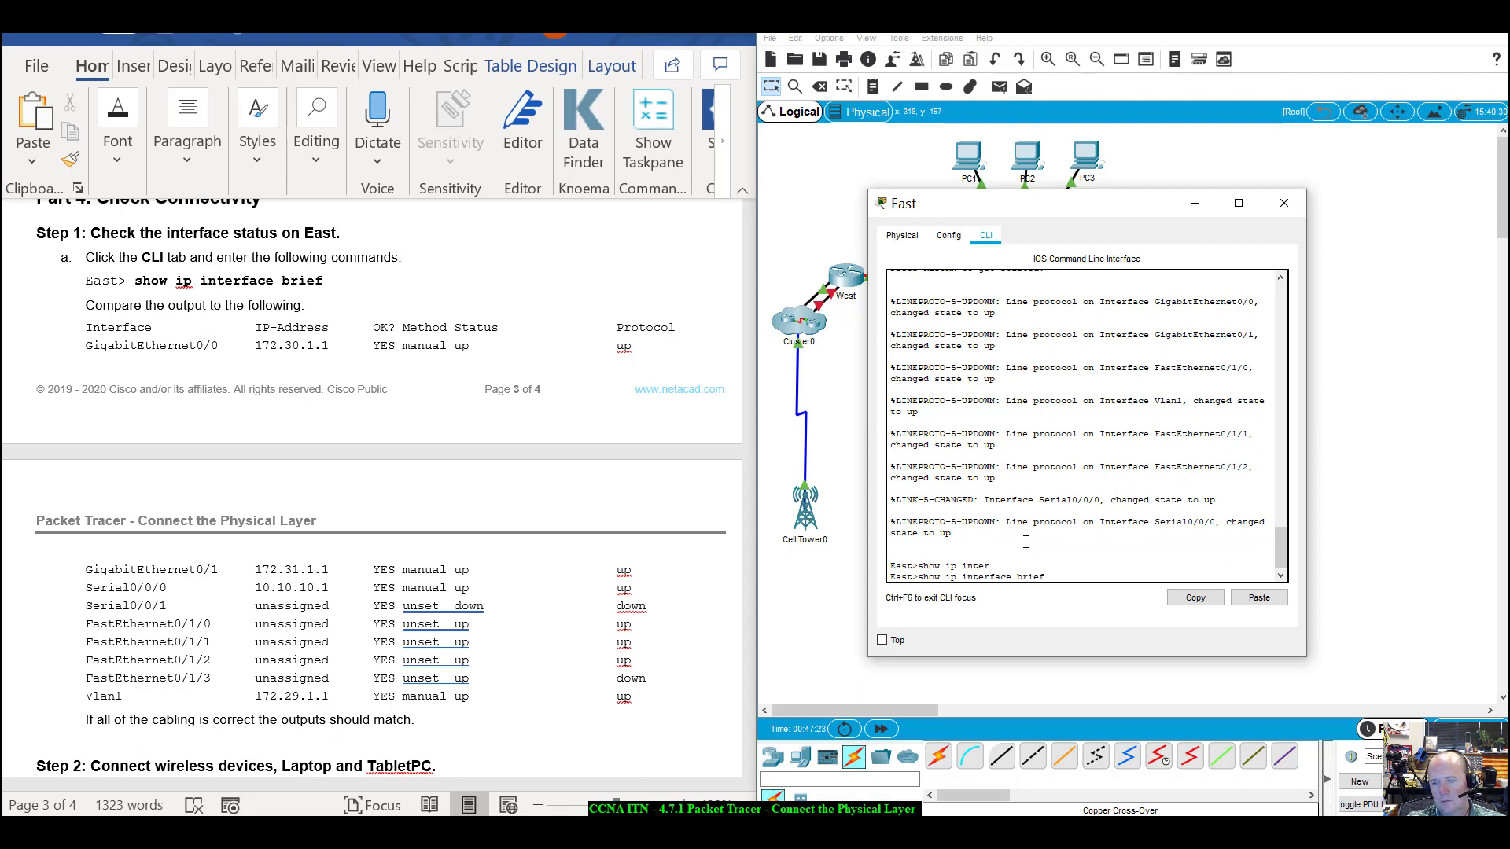
key("Return")
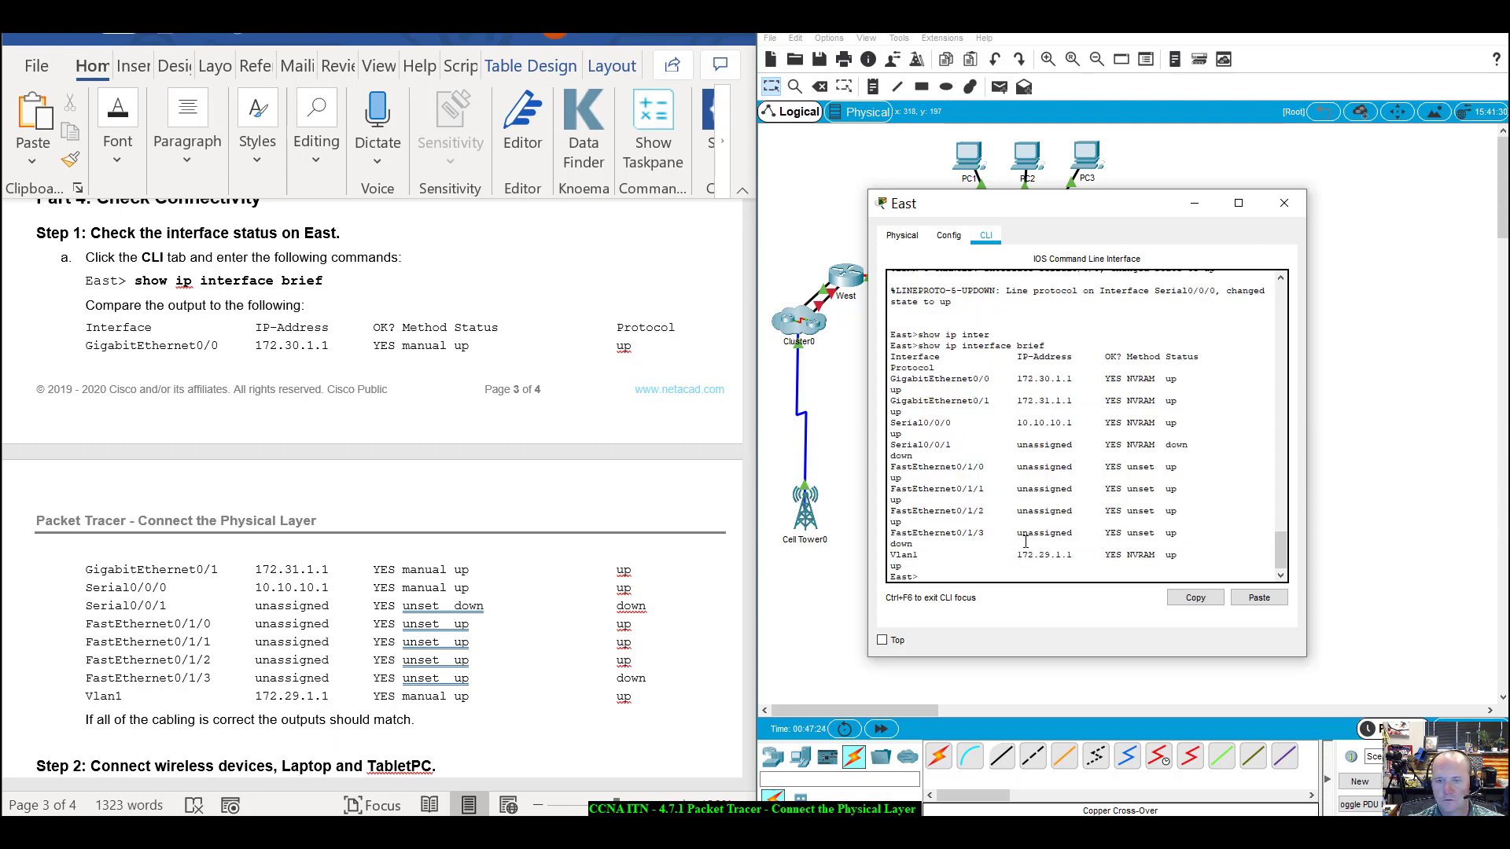
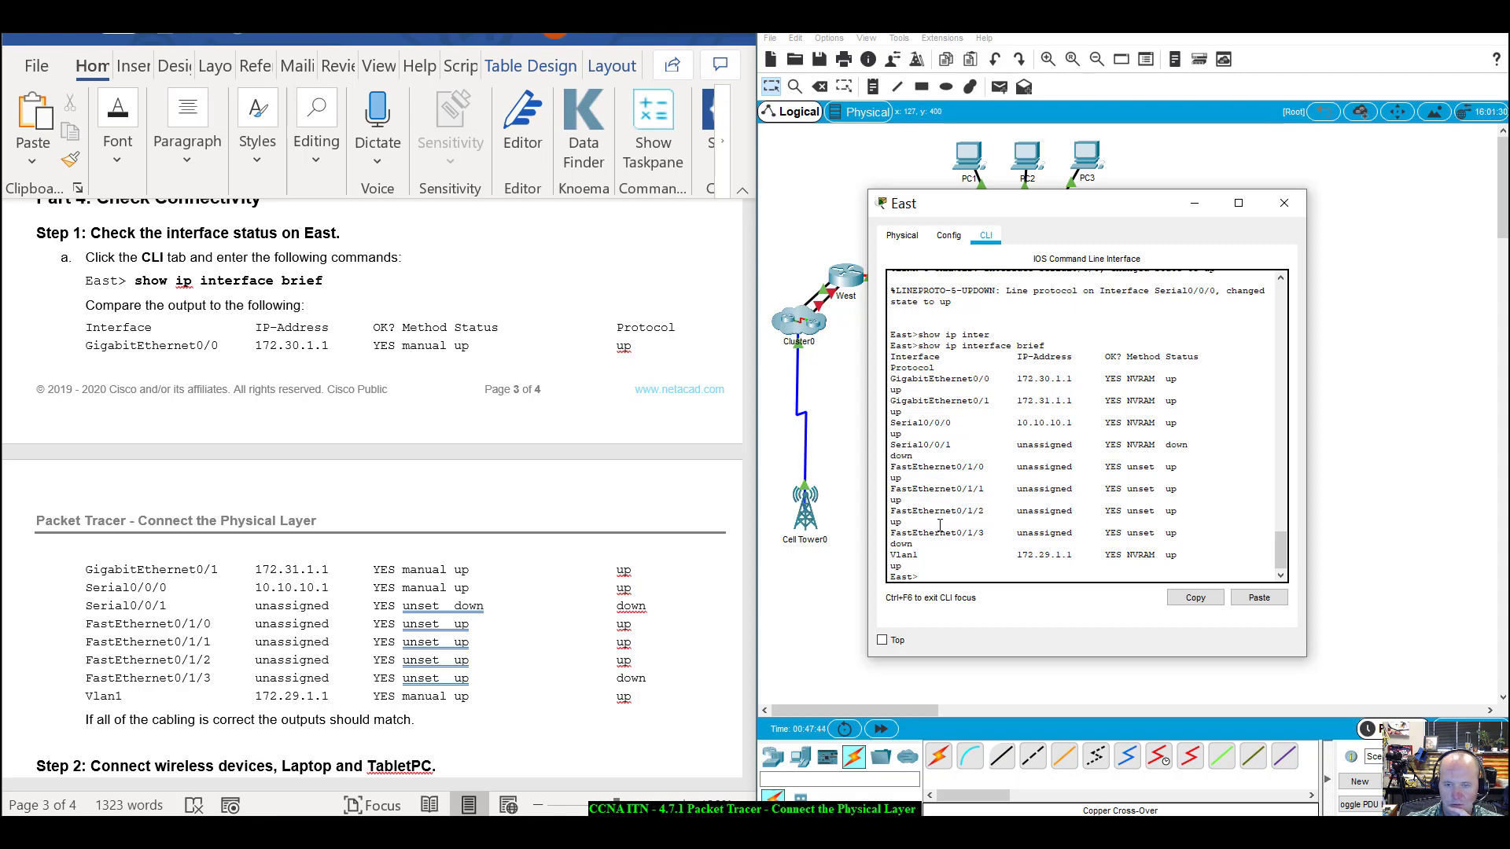
scroll(234, 672, "down", 10)
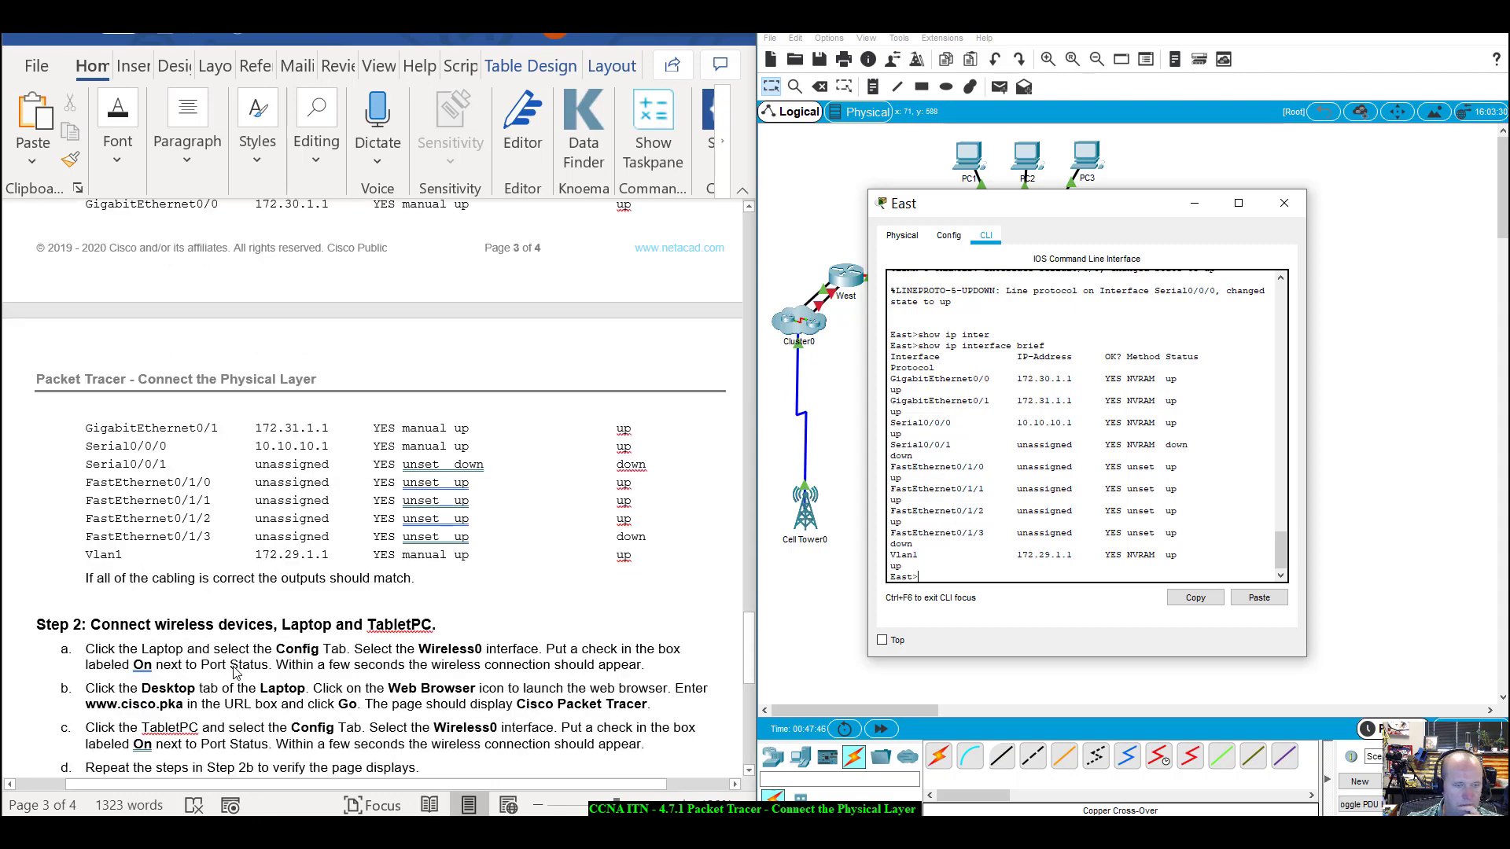
scroll(233, 672, "down", 1)
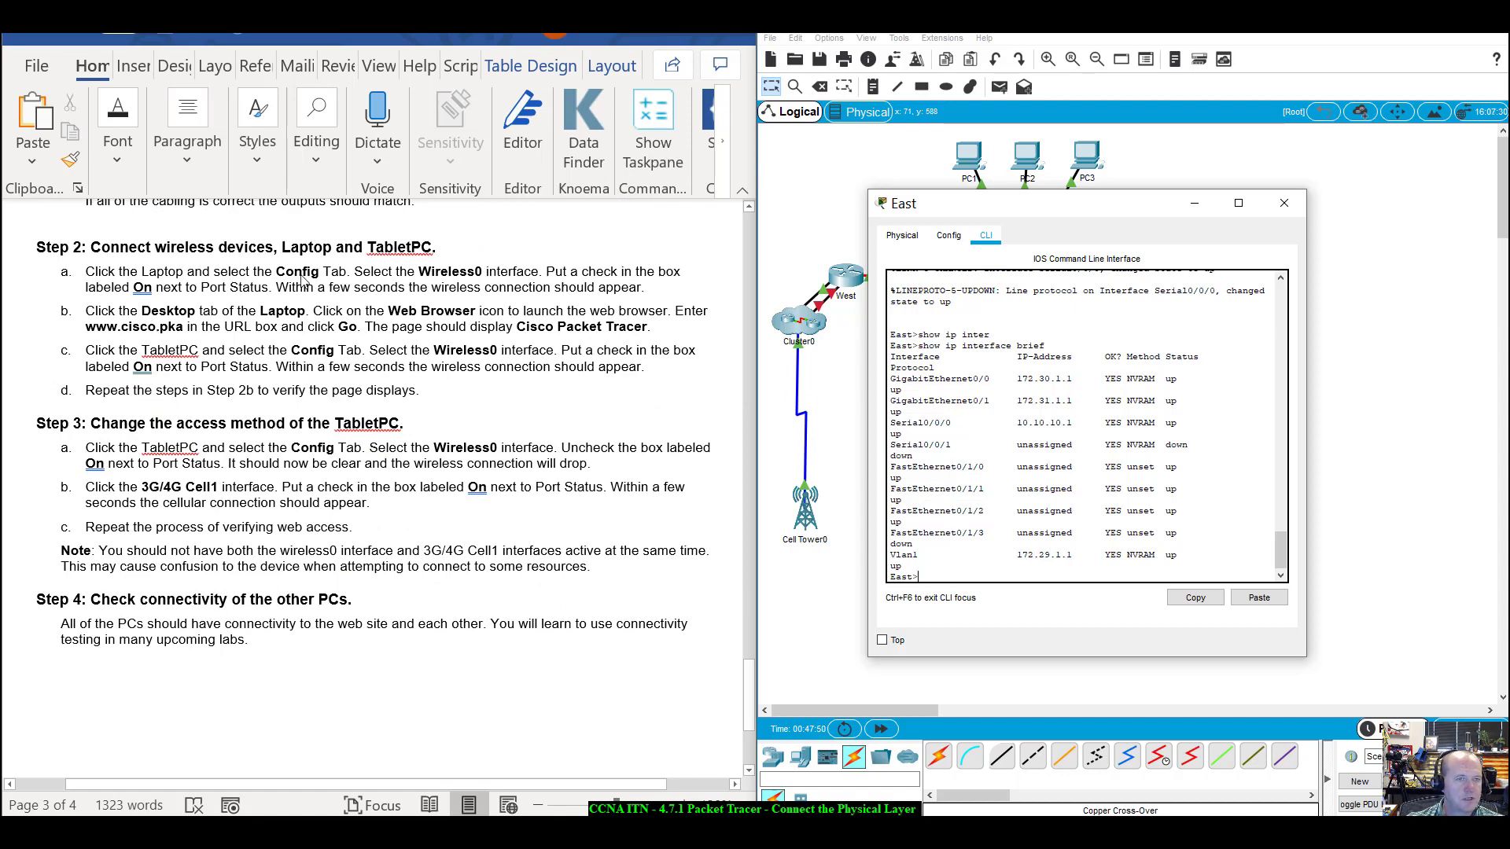
left_click(1284, 203)
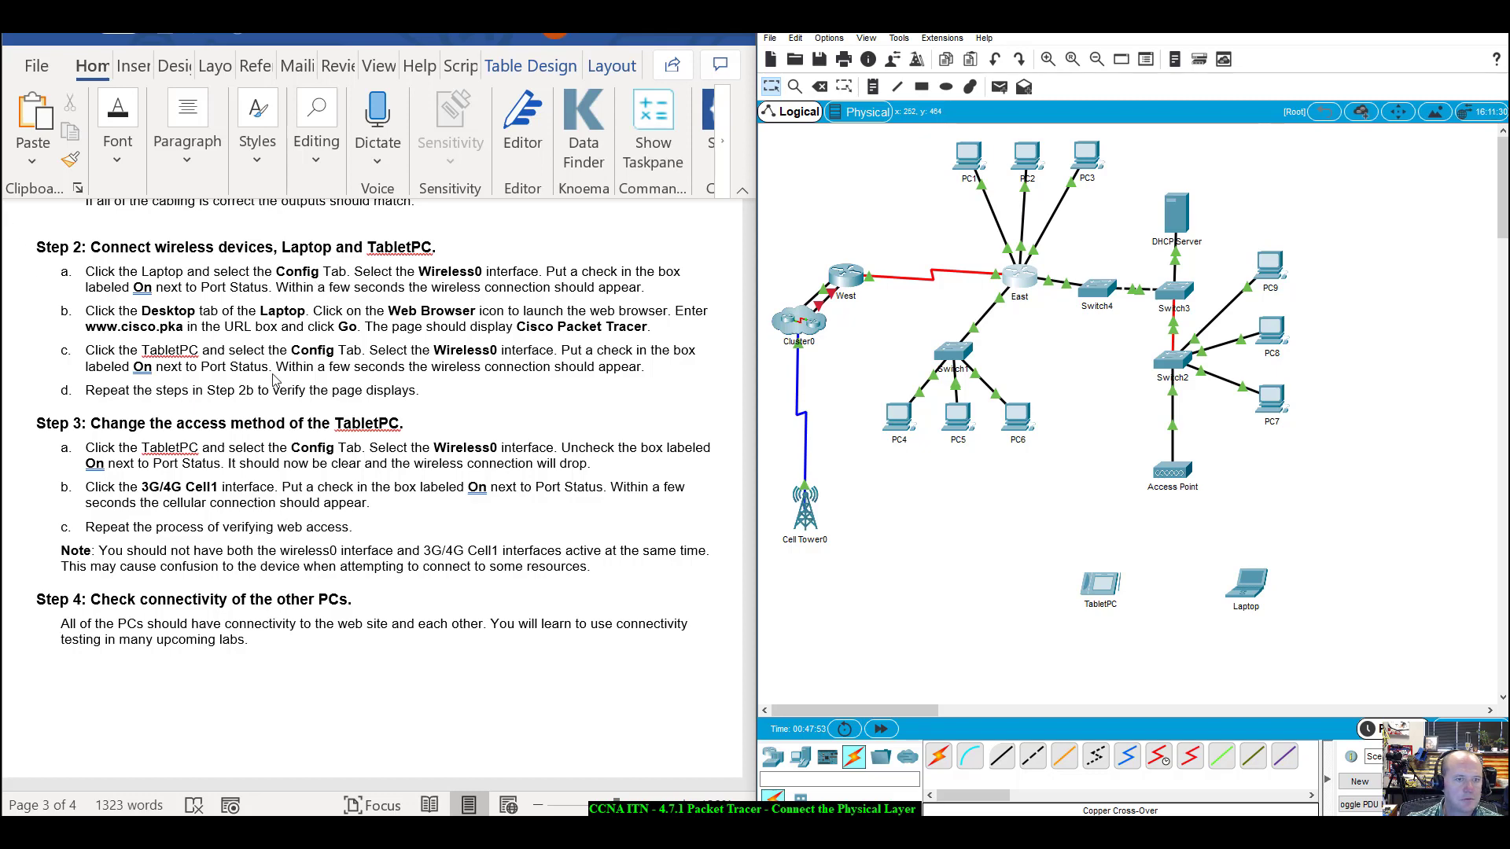
Turn on the port status of the Laptop's Wireless0 interface.
left_click(1251, 590)
left_click_drag(746, 191, 1026, 262)
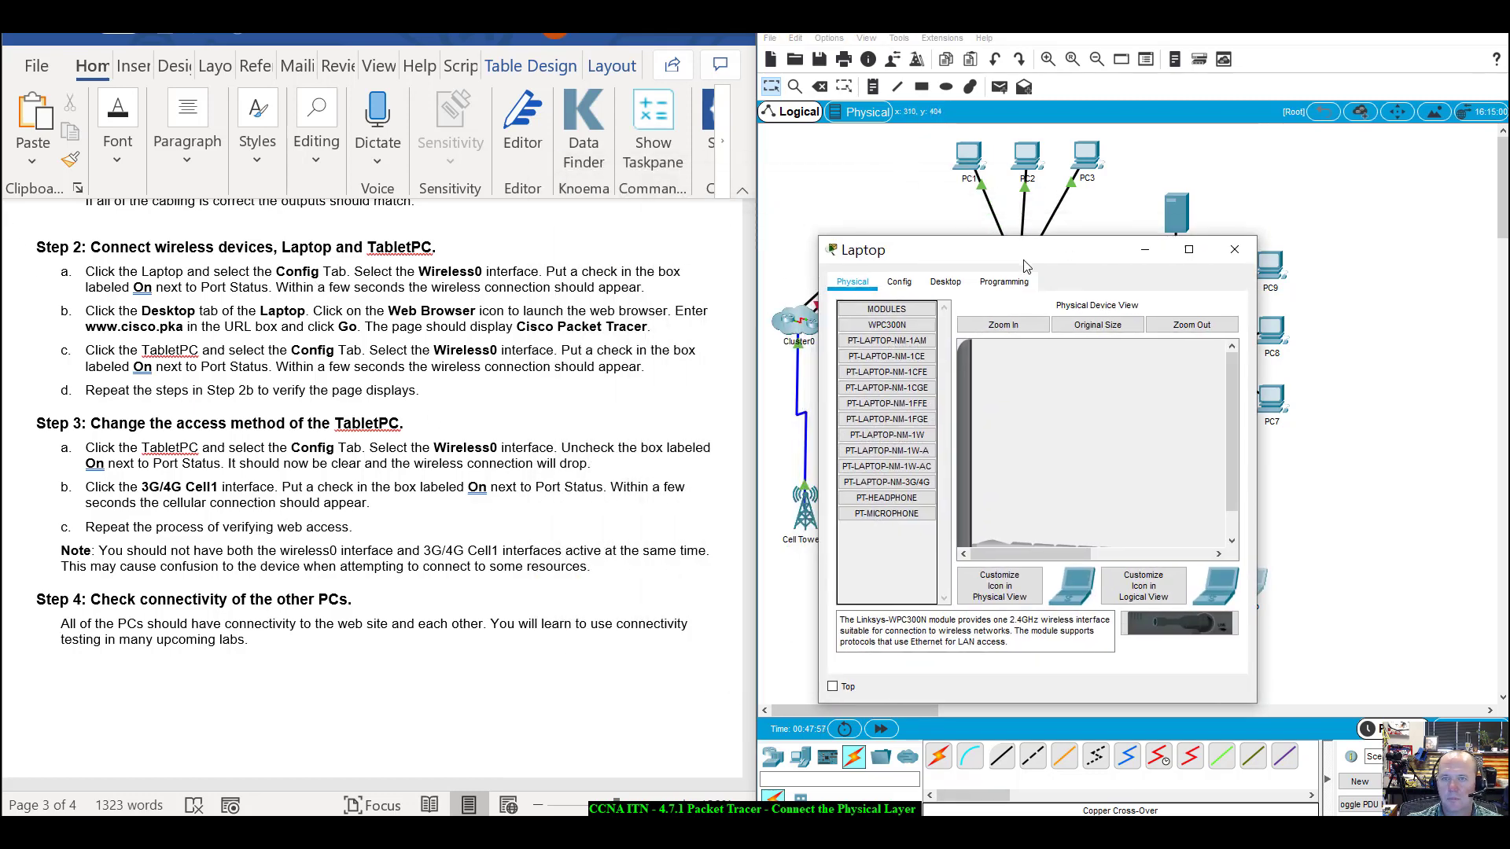
left_click(899, 282)
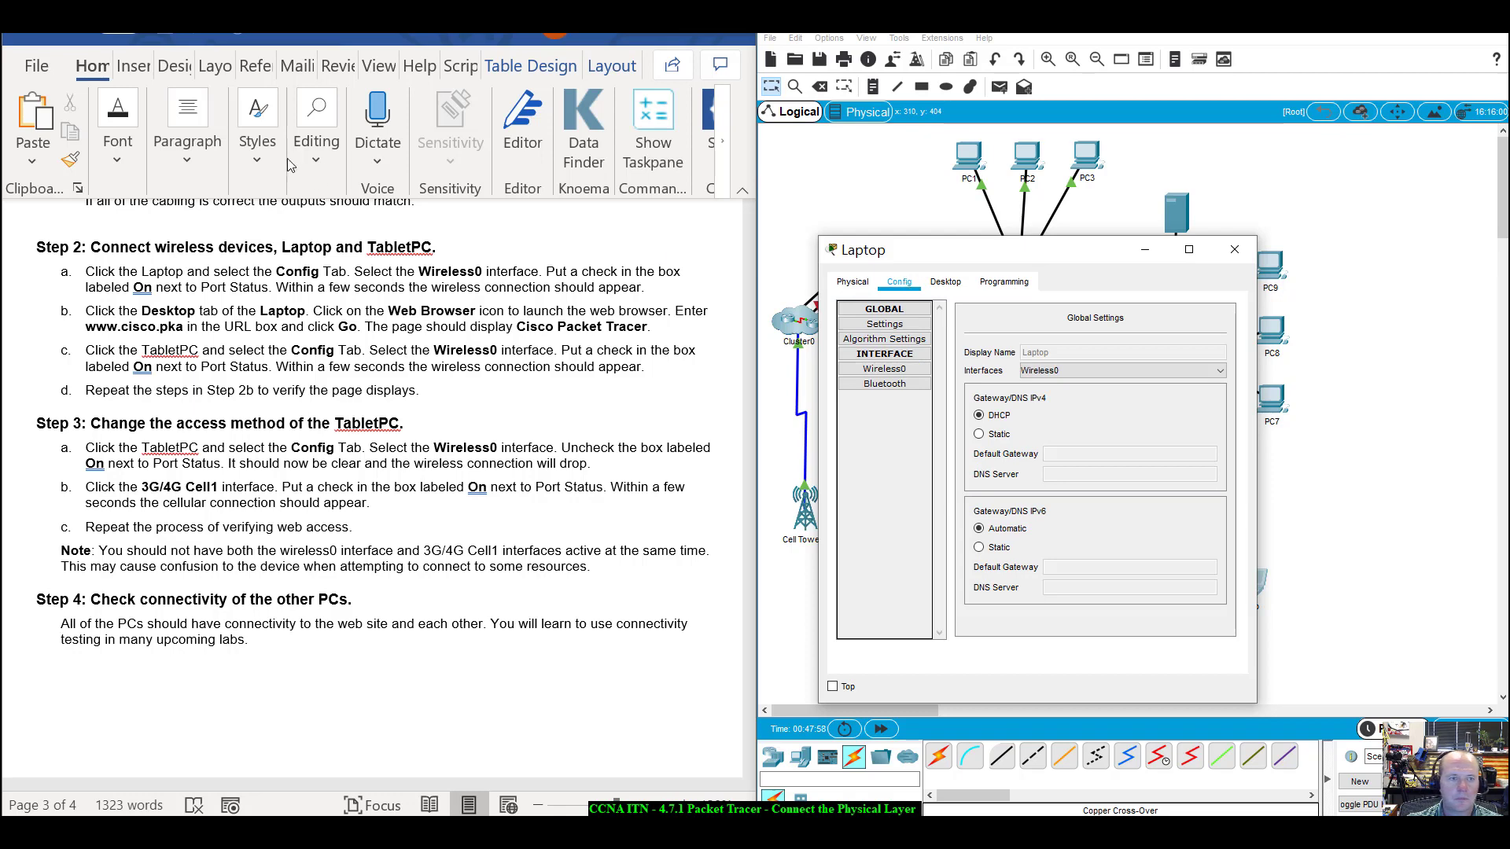
left_click(897, 372)
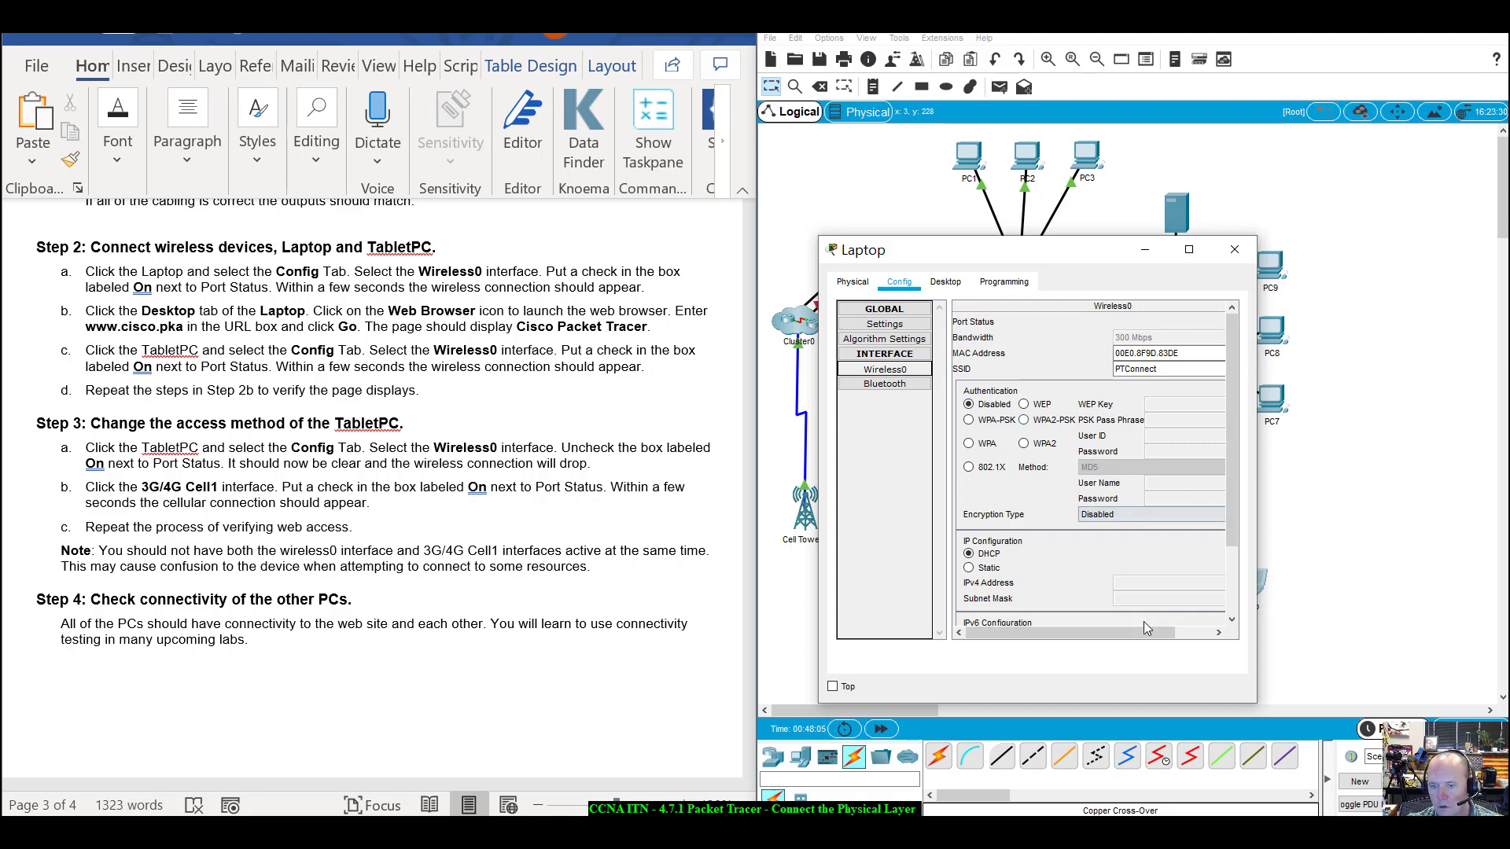
left_click_drag(1261, 707, 1431, 713)
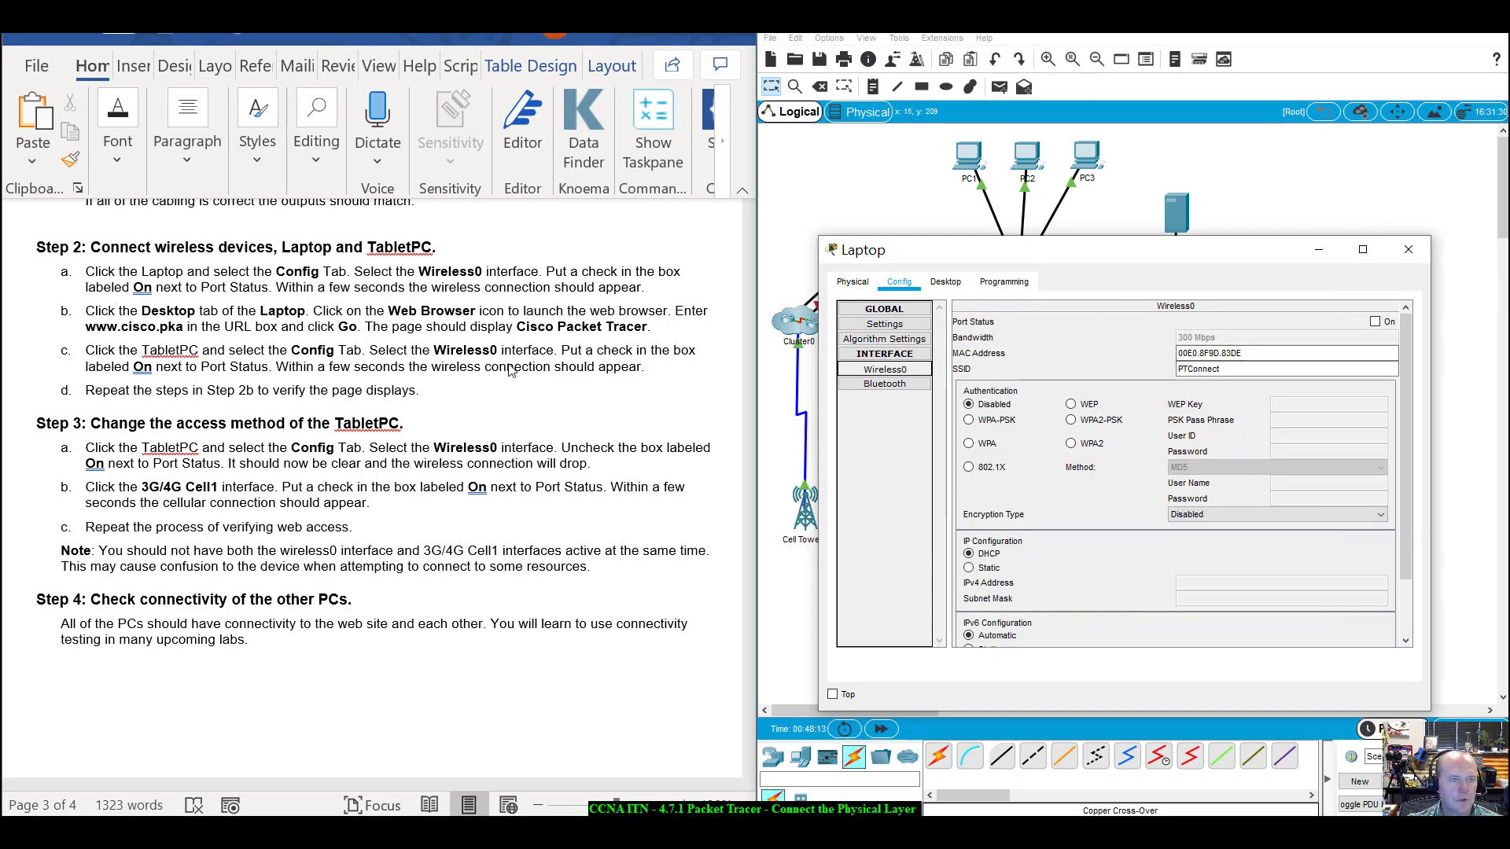
left_click(1376, 324)
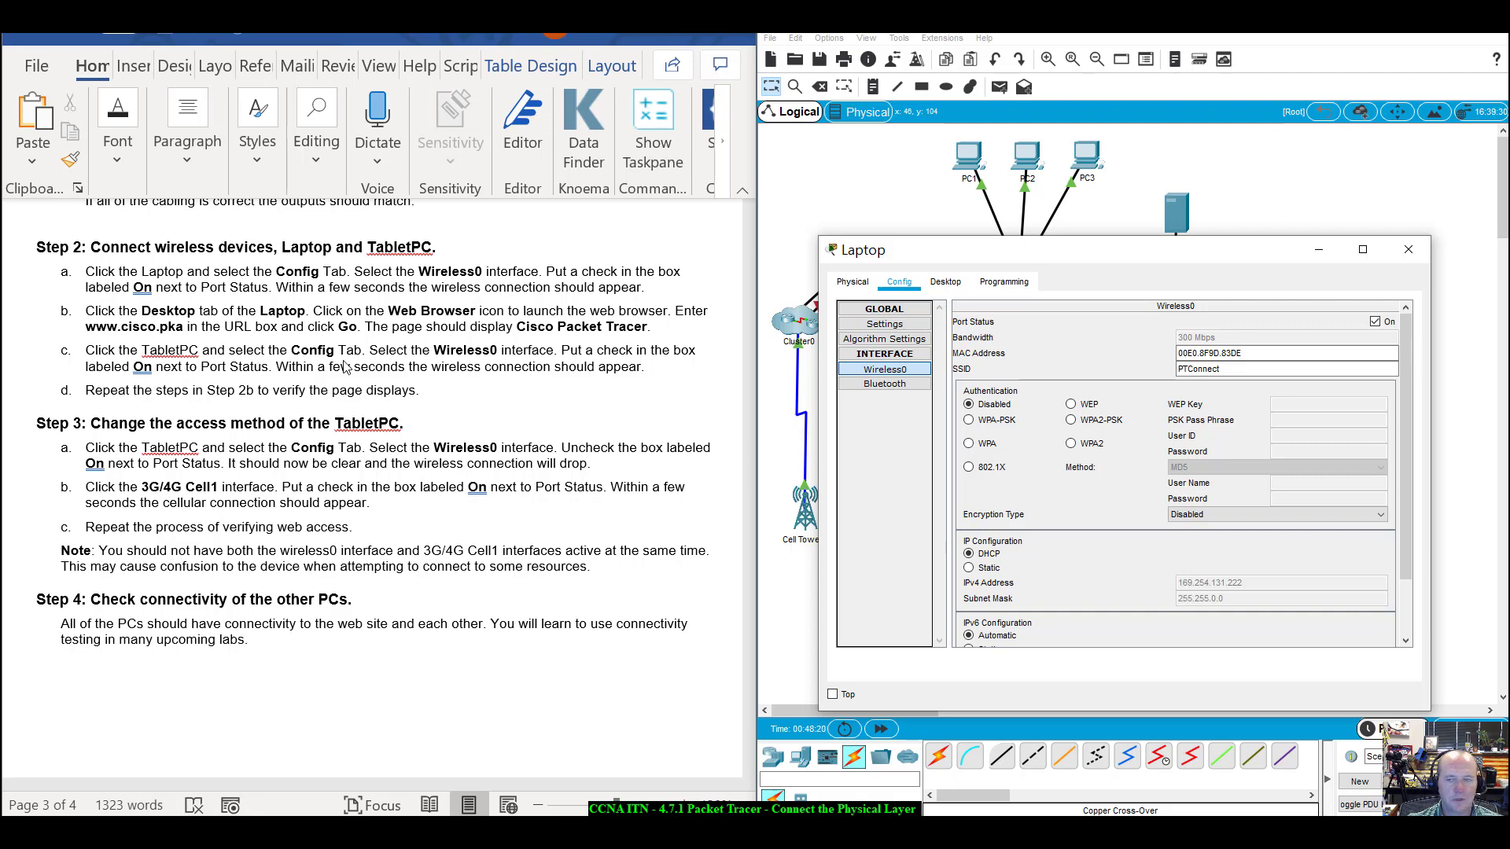
left_click(947, 283)
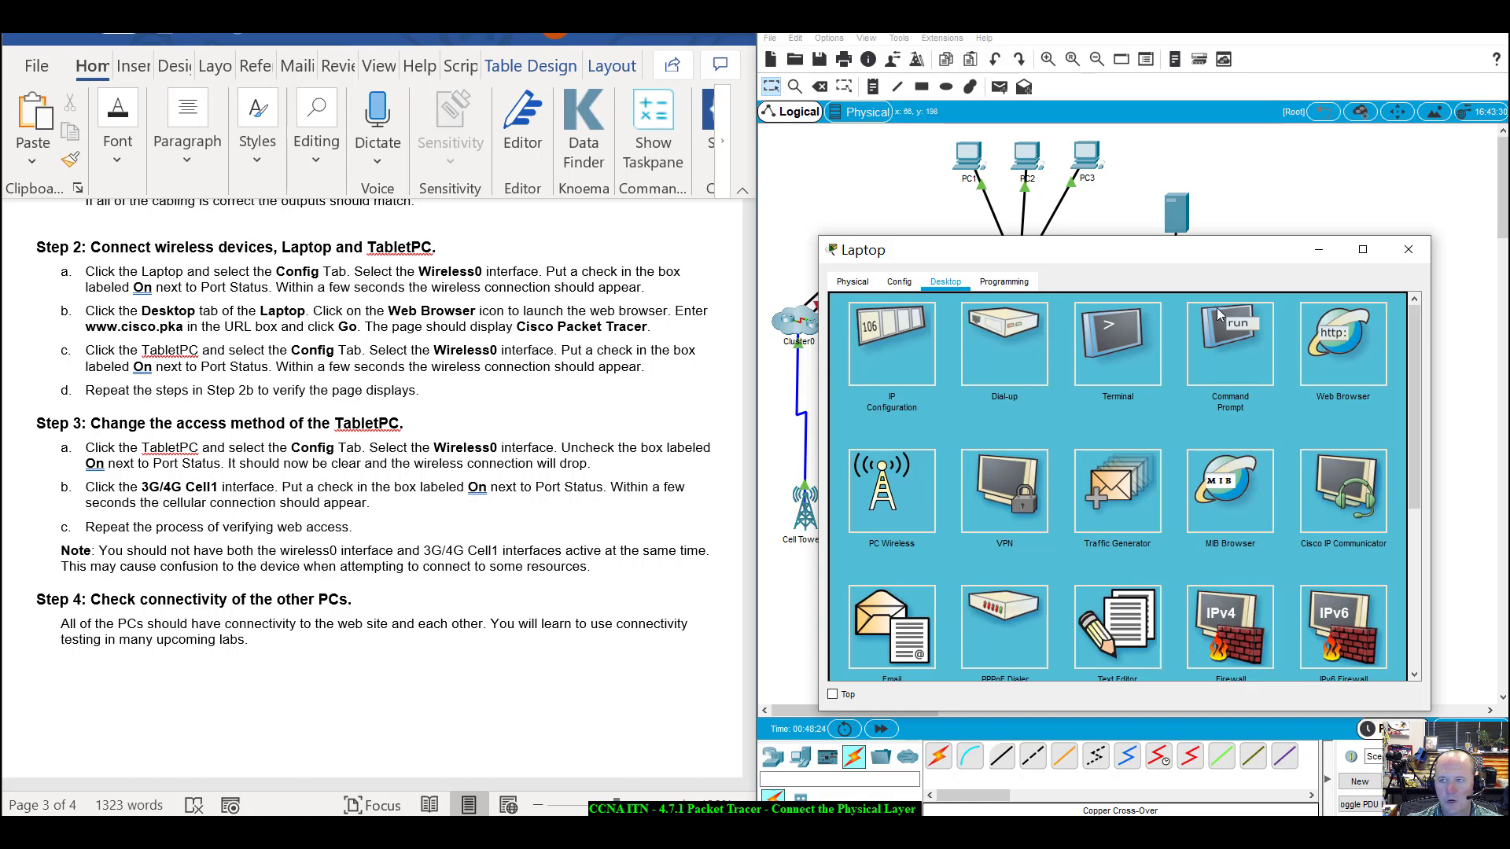
left_click(1353, 352)
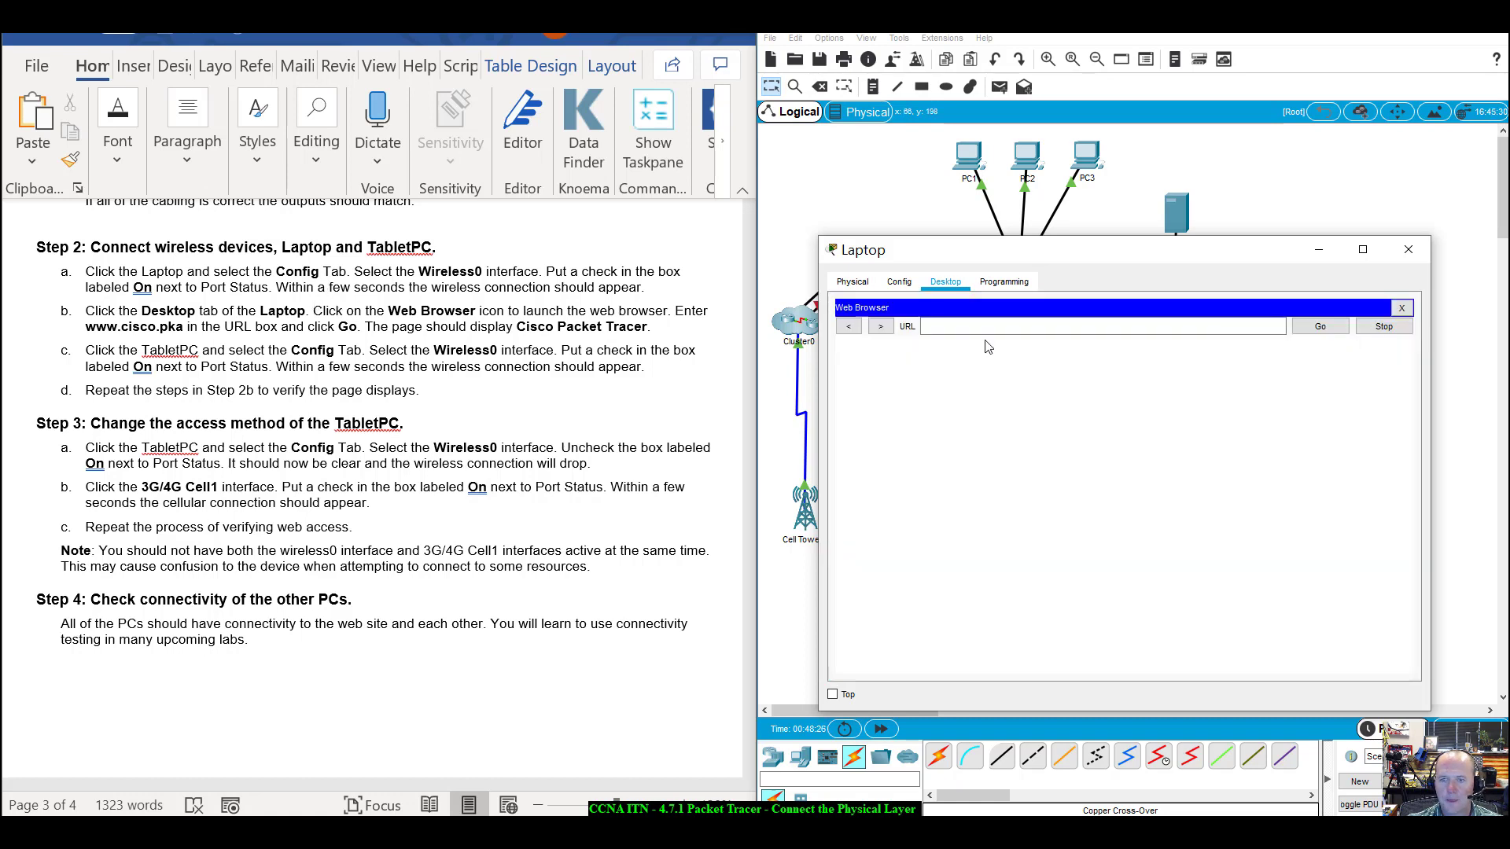
left_click(984, 333)
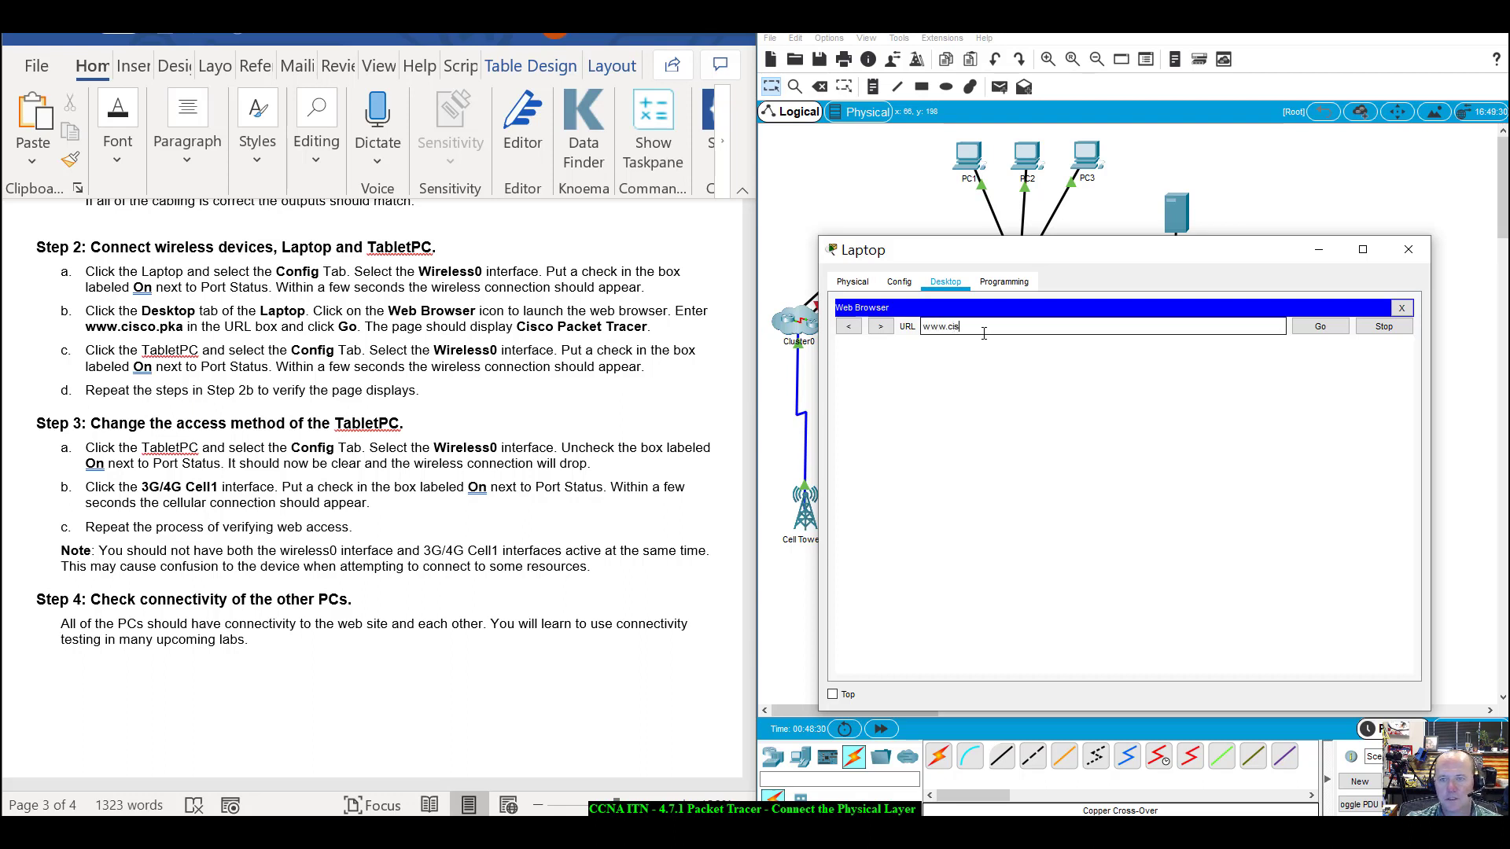
key("Return")
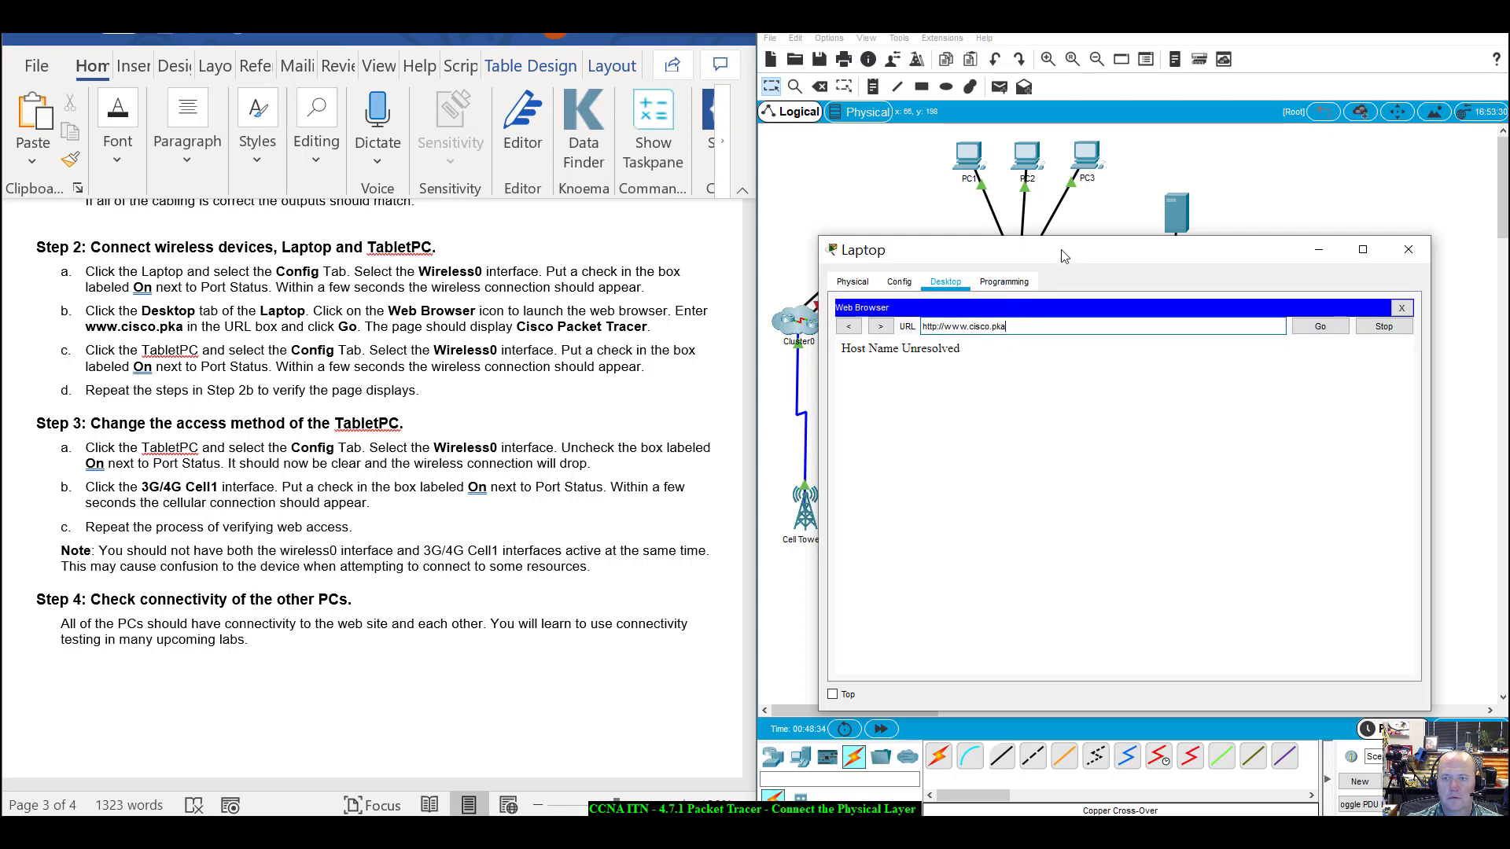
left_click_drag(1065, 262, 1033, 257)
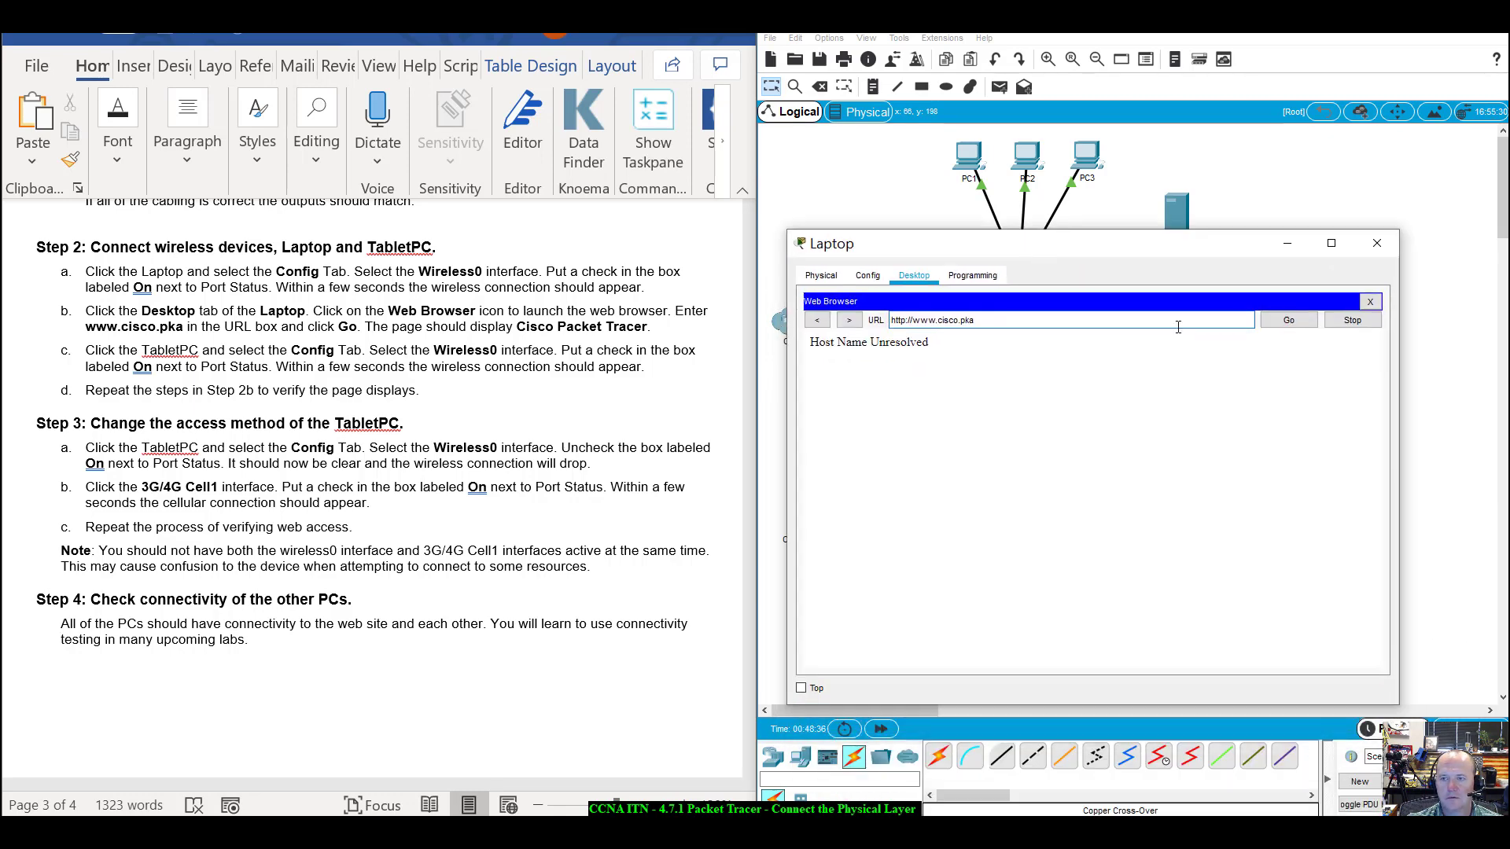
left_click(1290, 322)
left_click(1179, 319)
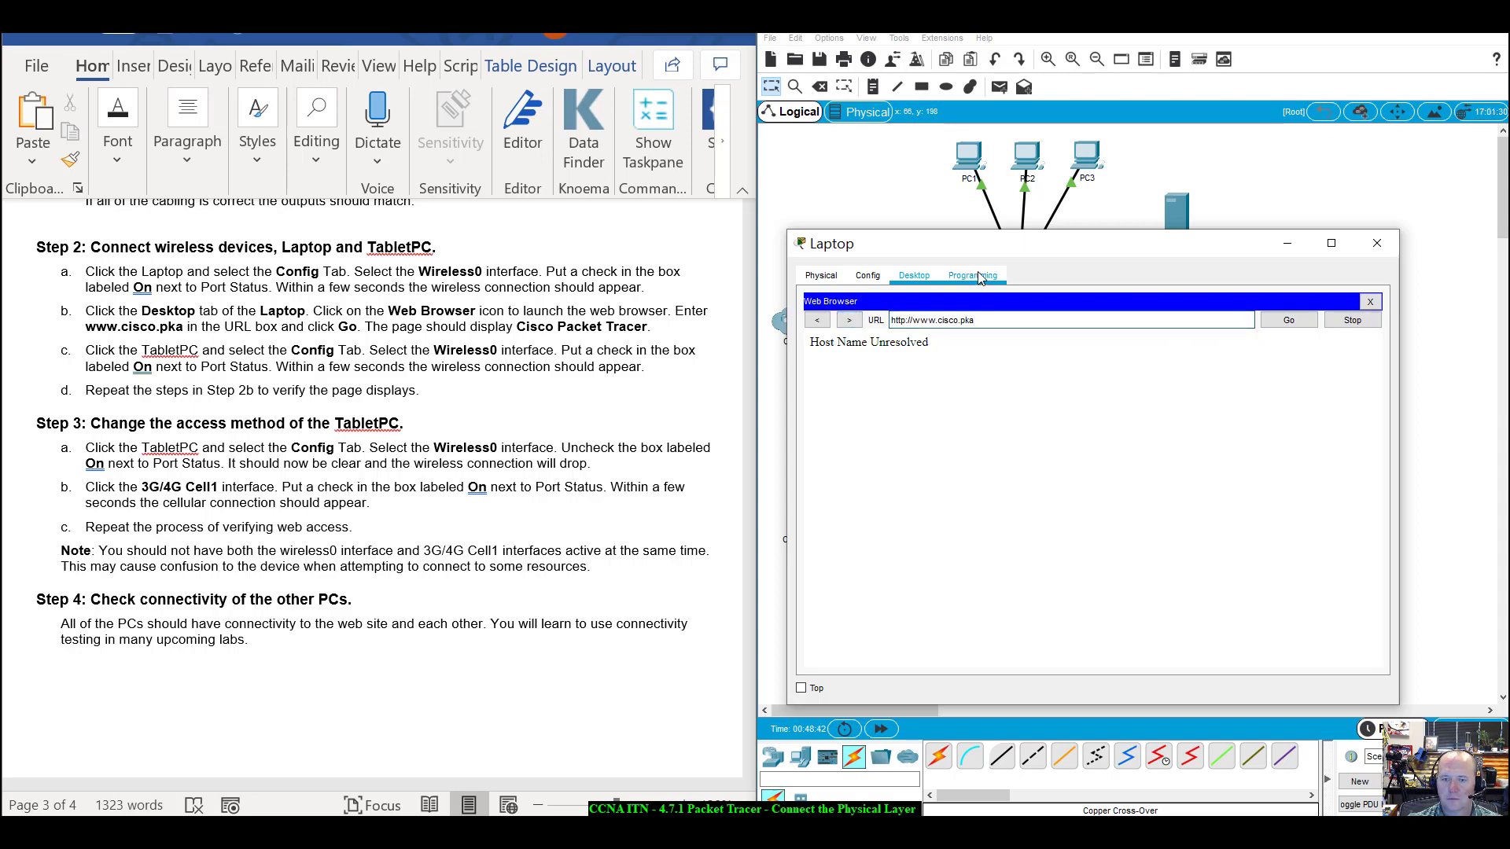
Fast-forward the simulation time with the Laptop's wireless interface switched on.
left_click(878, 741)
left_click(881, 730)
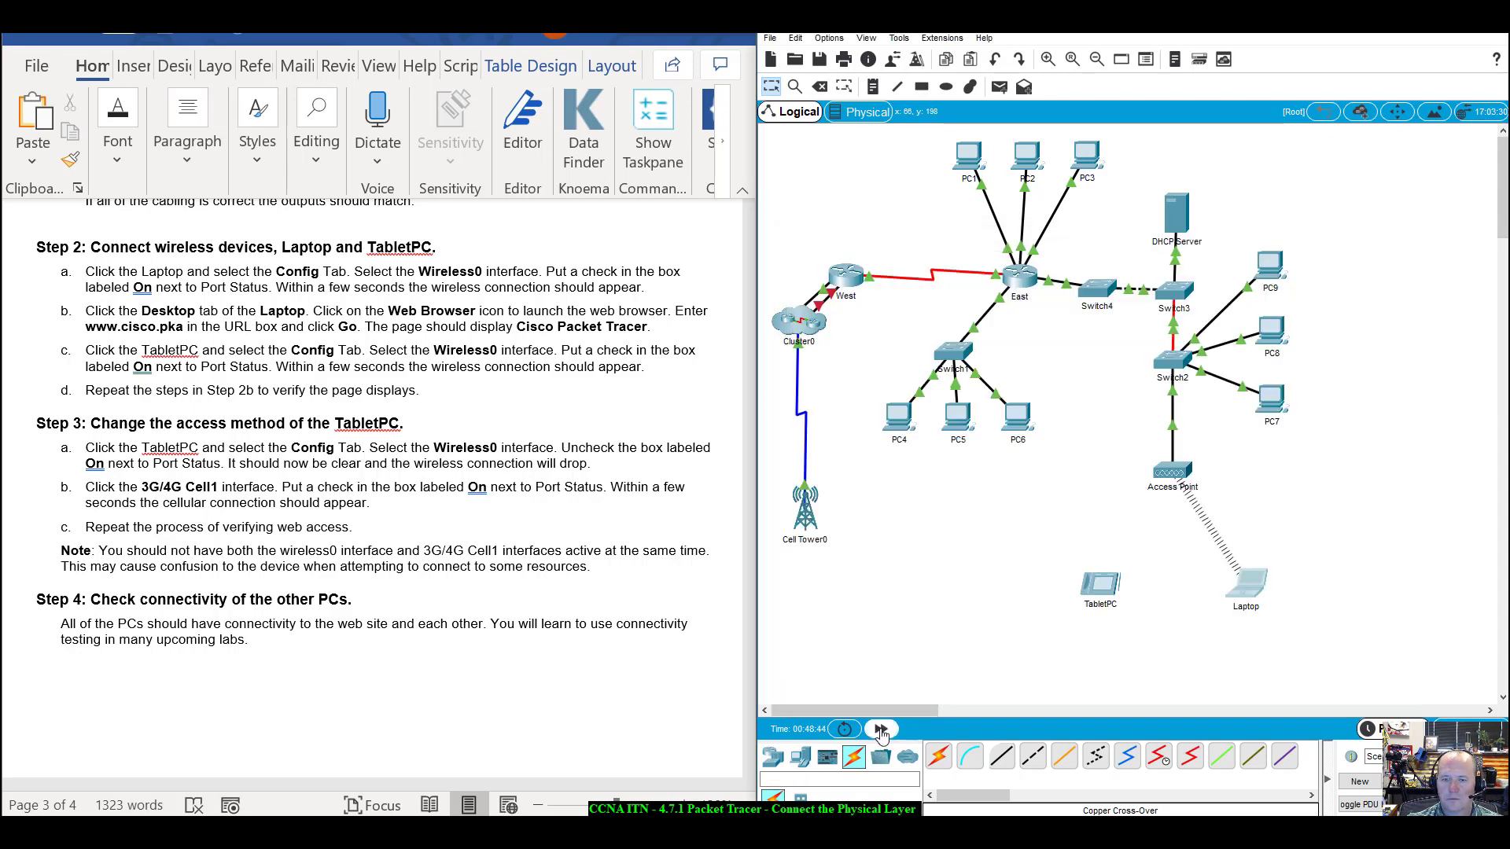
left_click(881, 730)
left_click(881, 730)
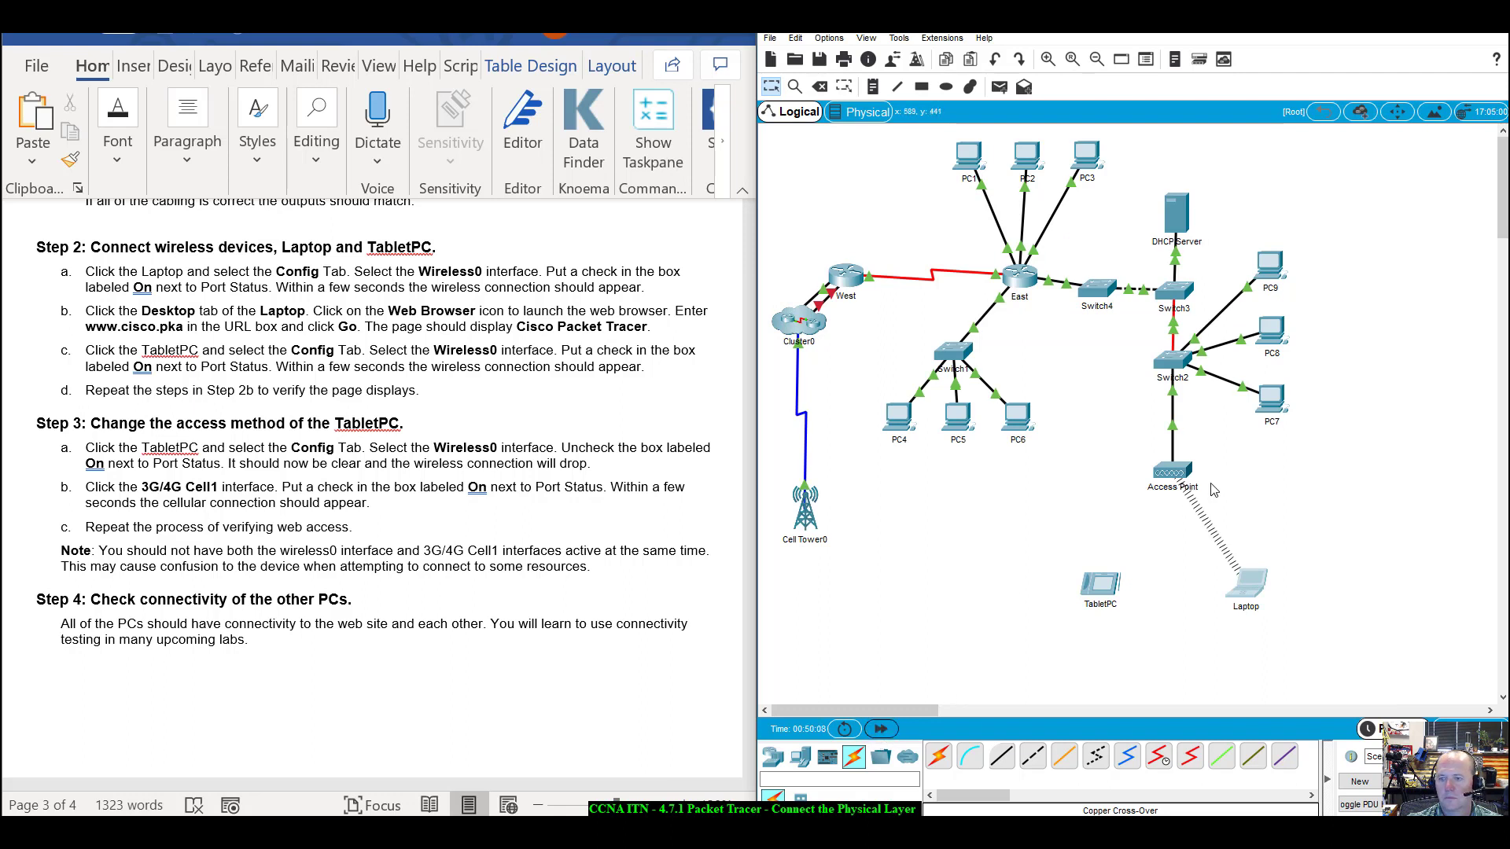
left_click(1259, 568)
left_click(1305, 320)
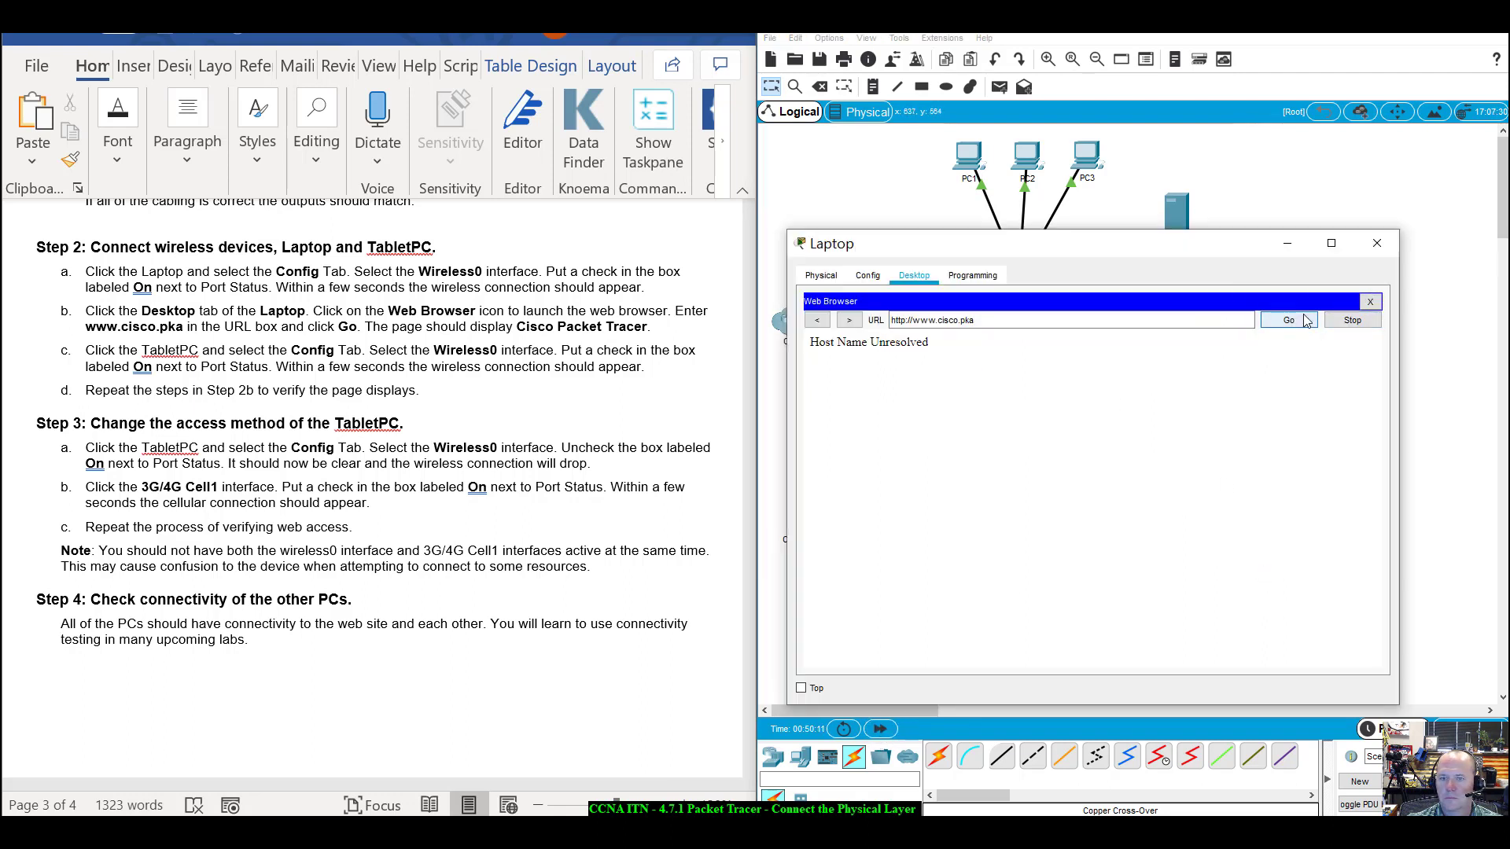
left_click(1016, 323)
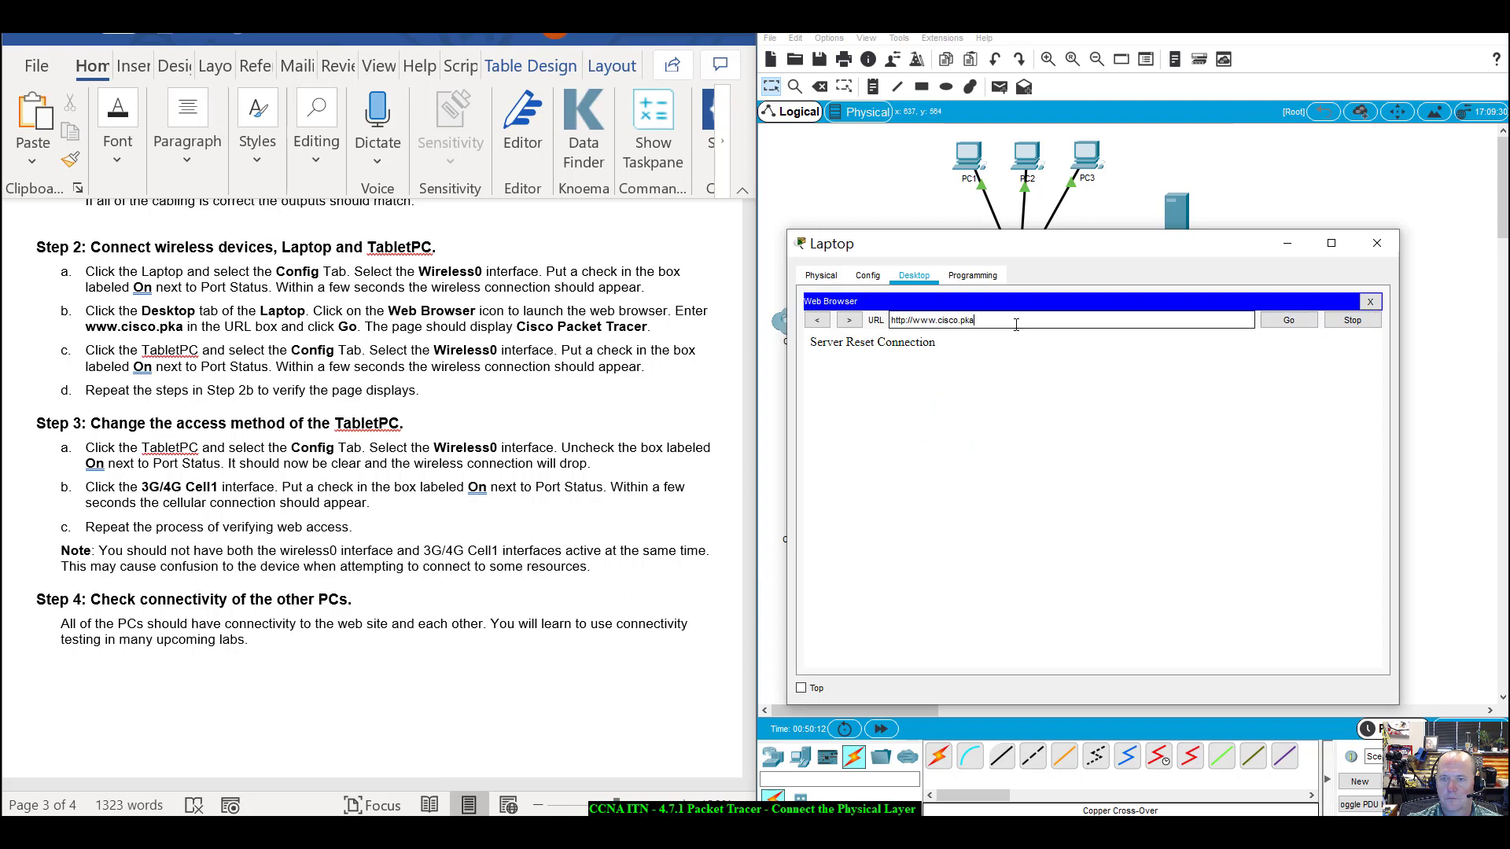
left_click(1291, 321)
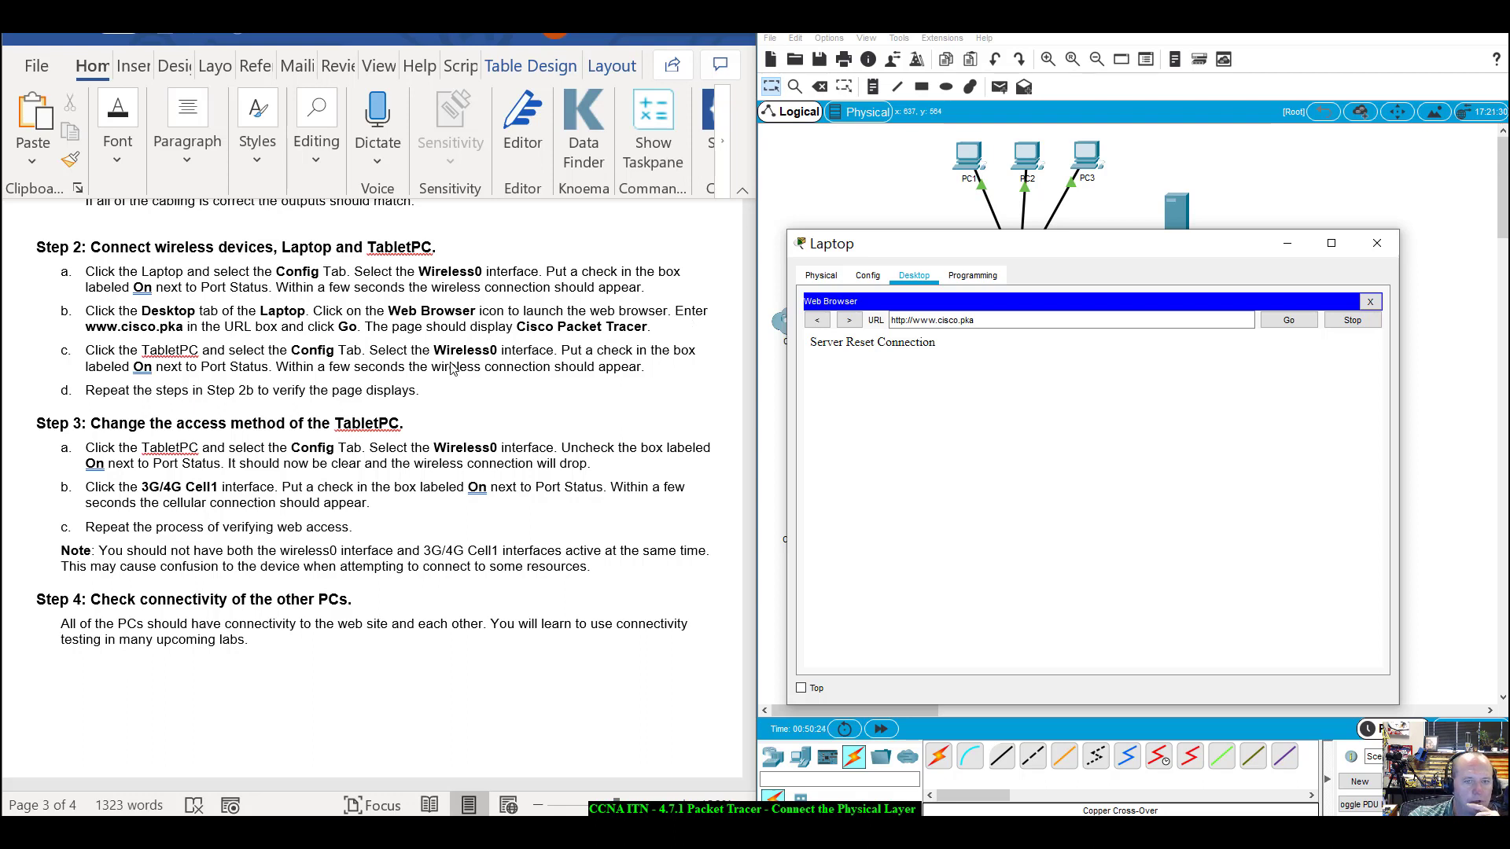
left_click(893, 323)
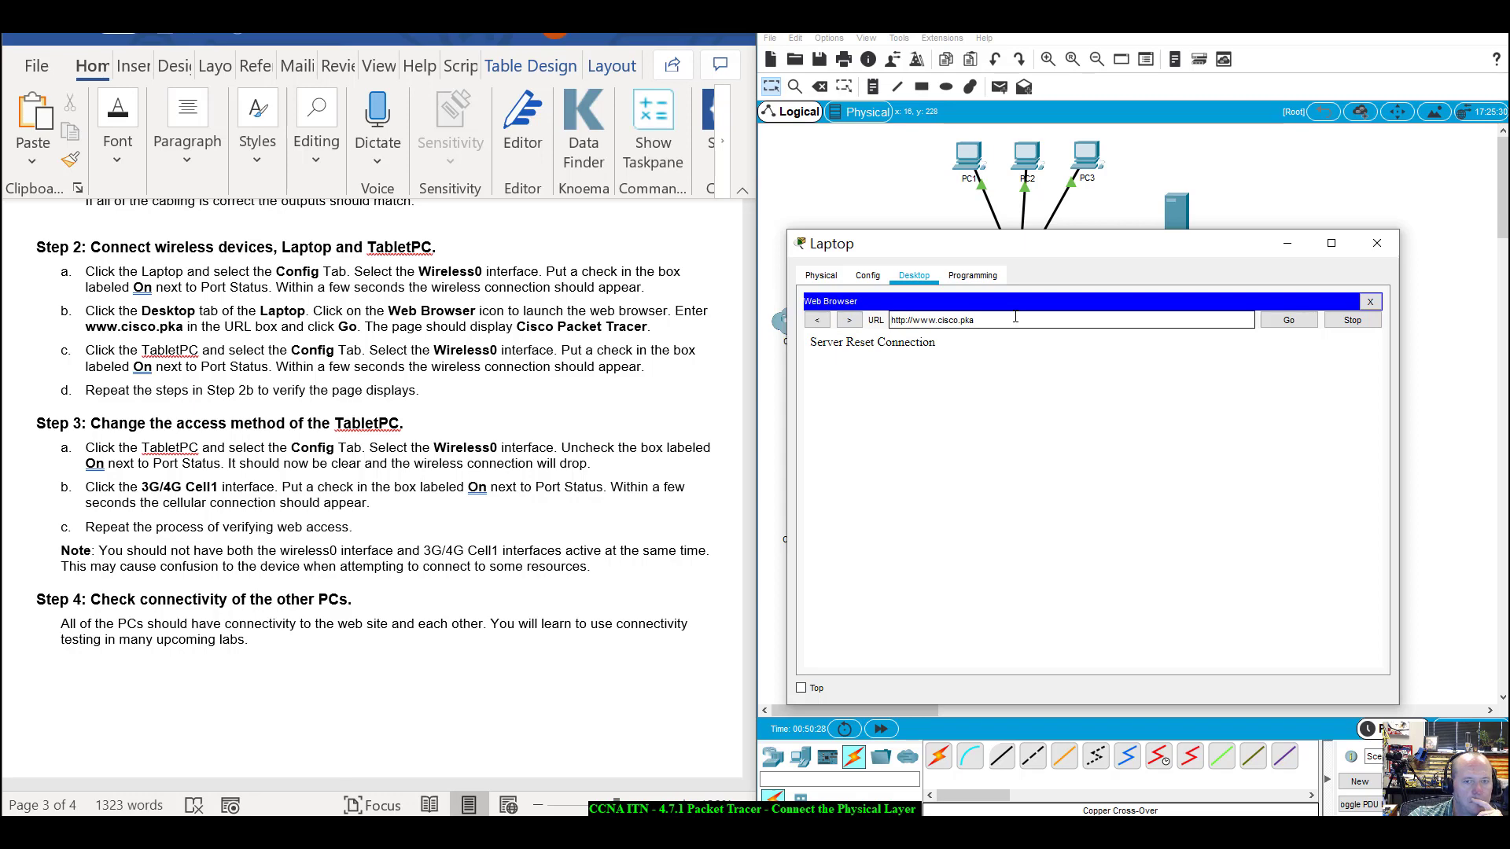
left_click(1302, 321)
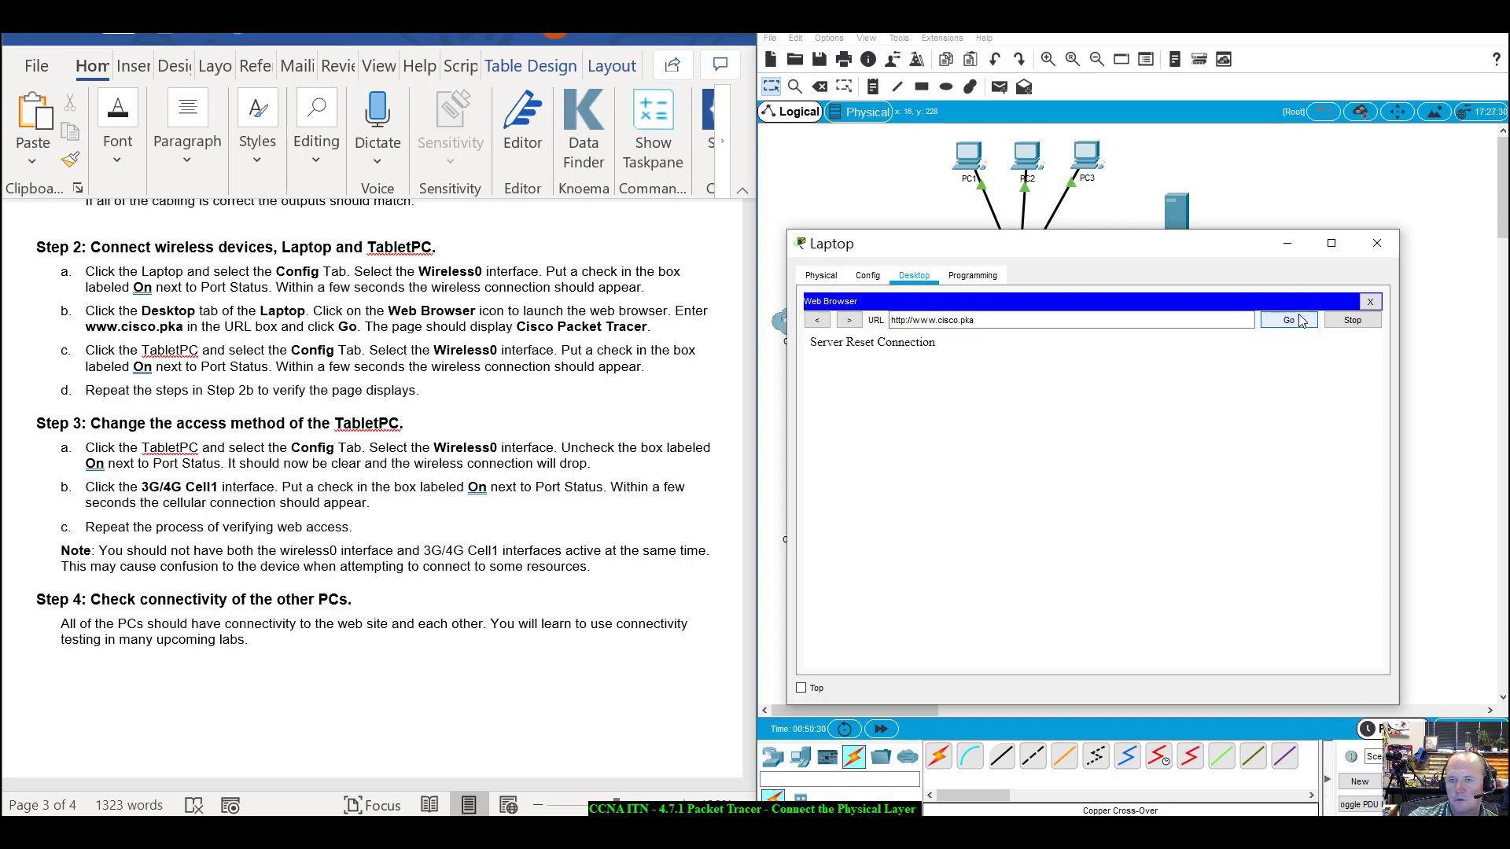
left_click(1377, 243)
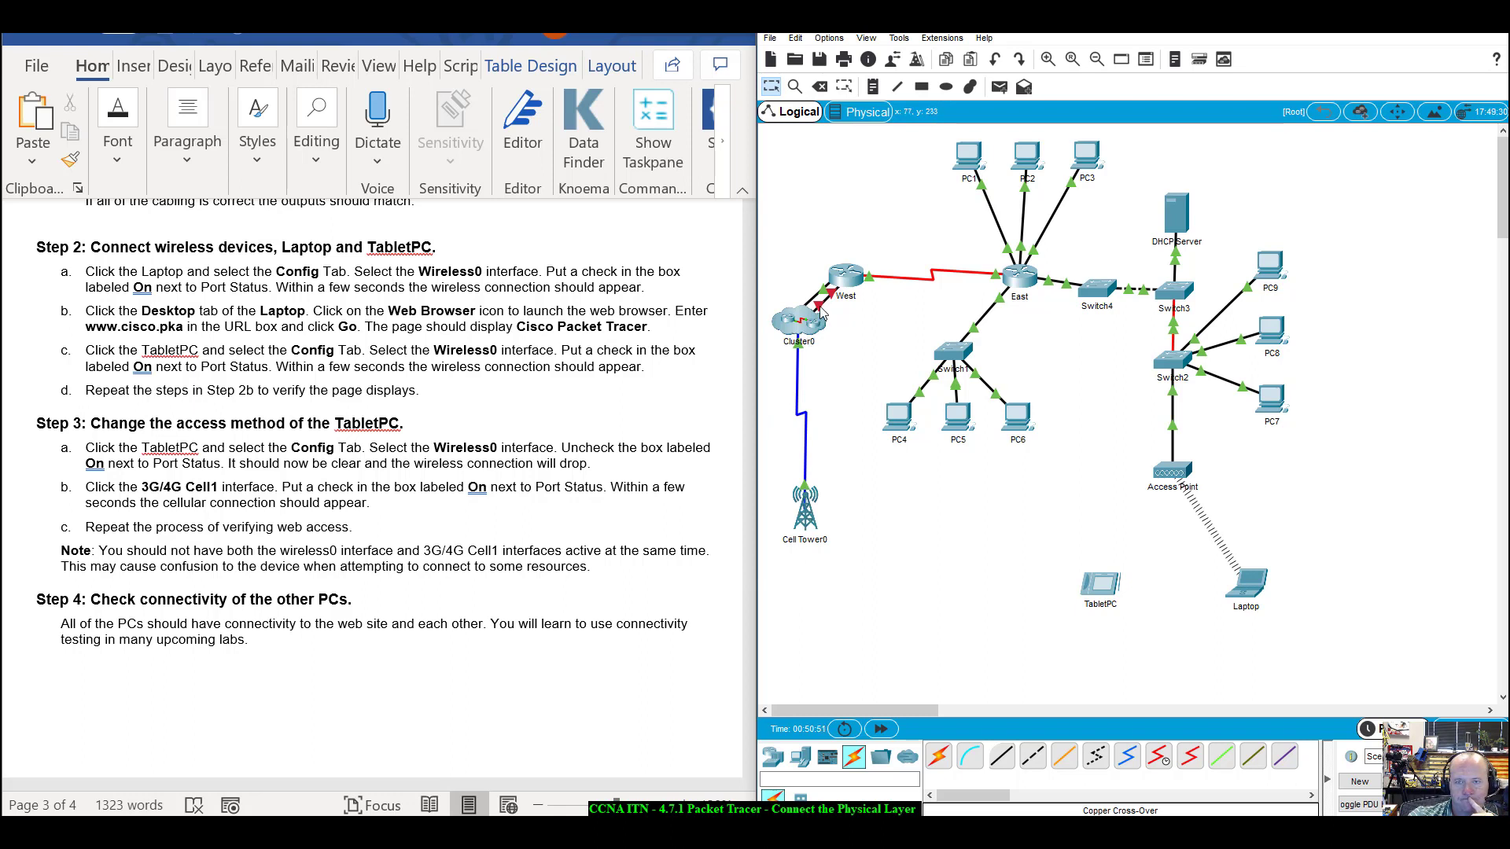
mouse_move(822, 311)
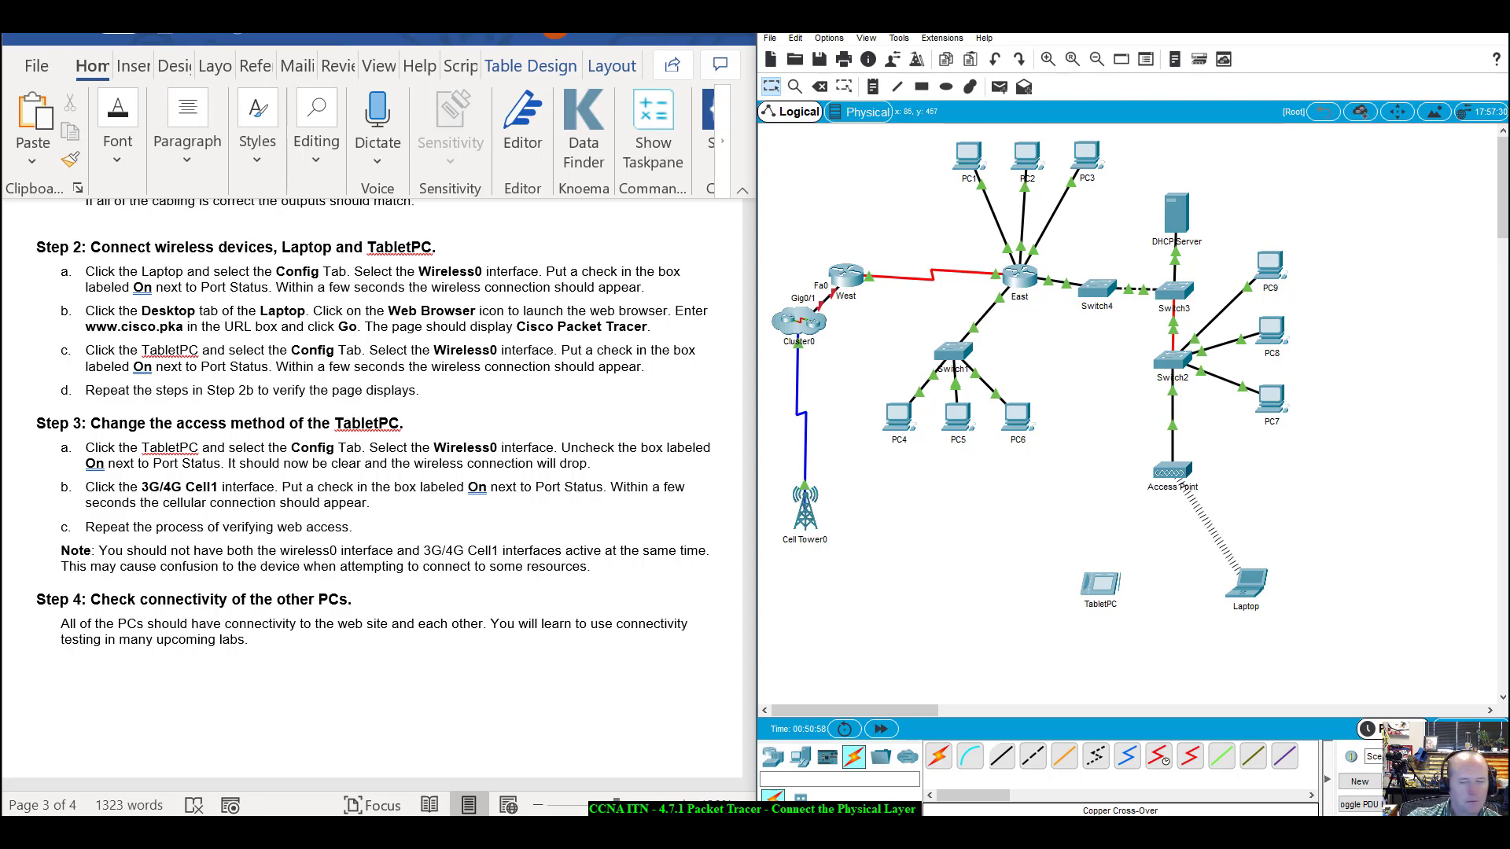
left_click(1177, 214)
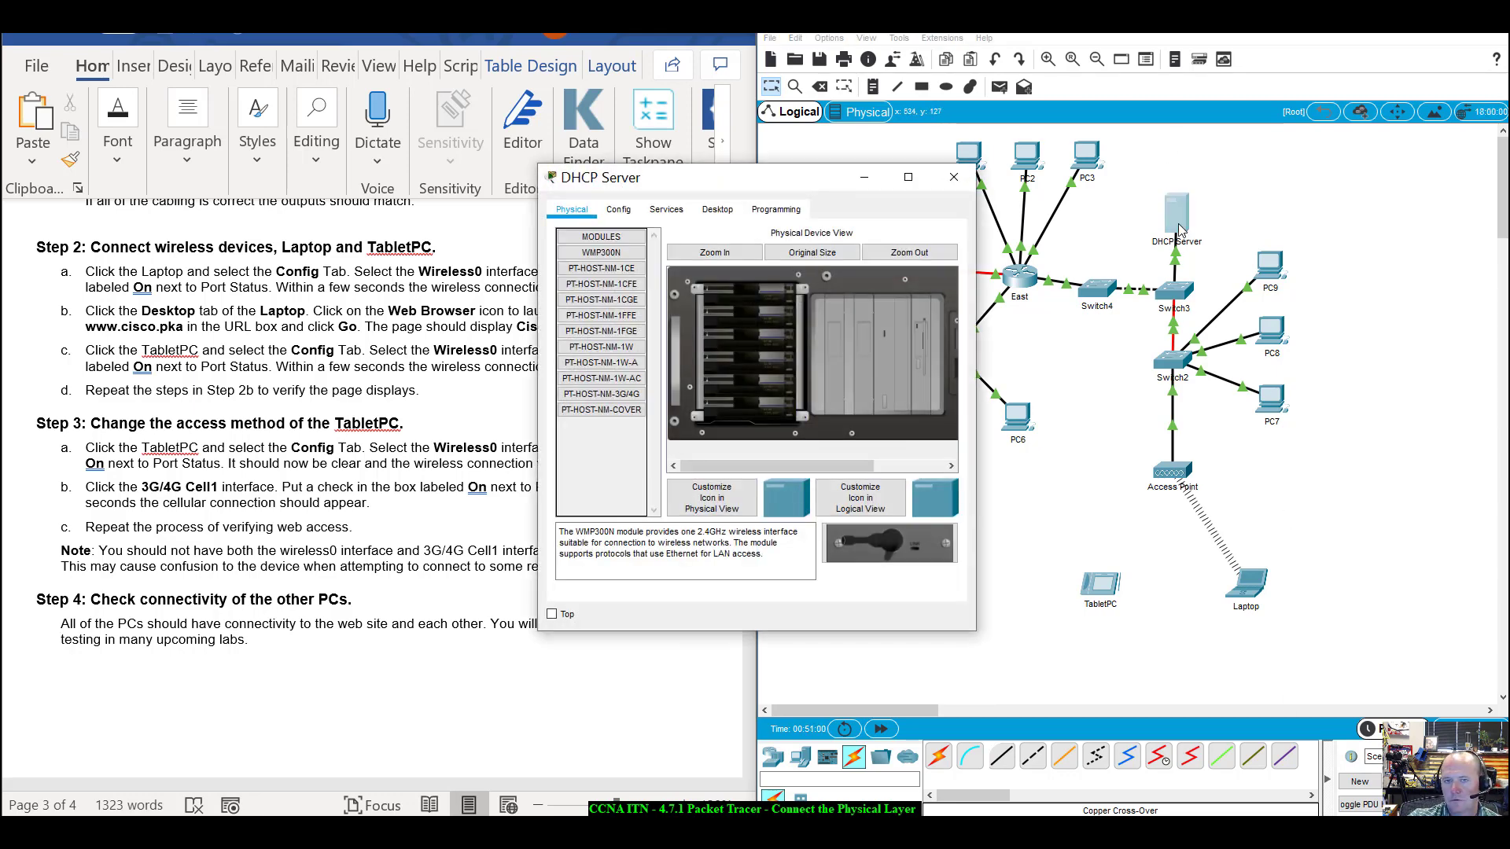
left_click(718, 210)
left_click(953, 178)
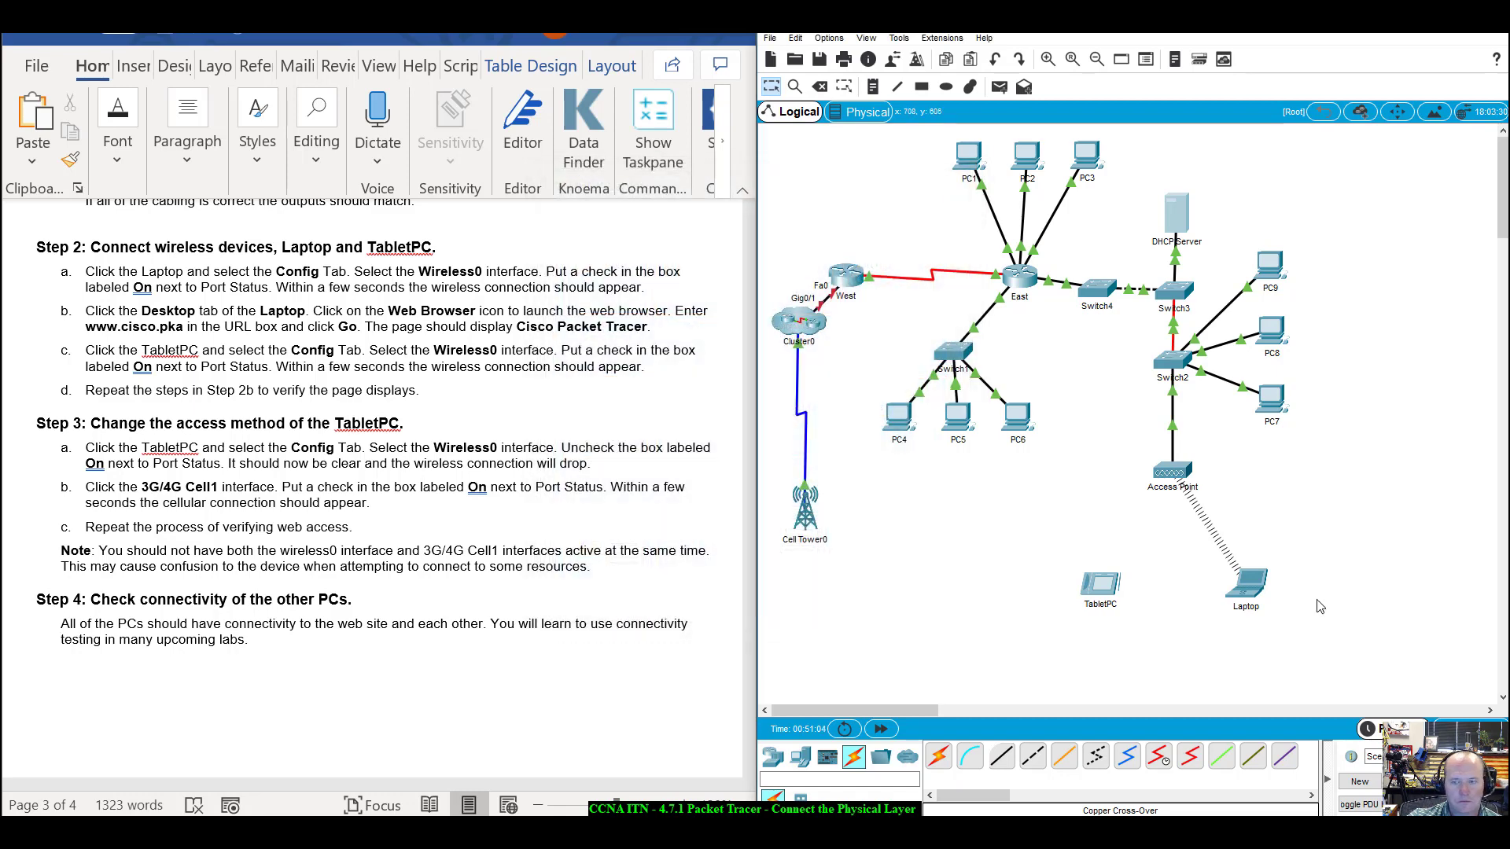
left_click(1243, 585)
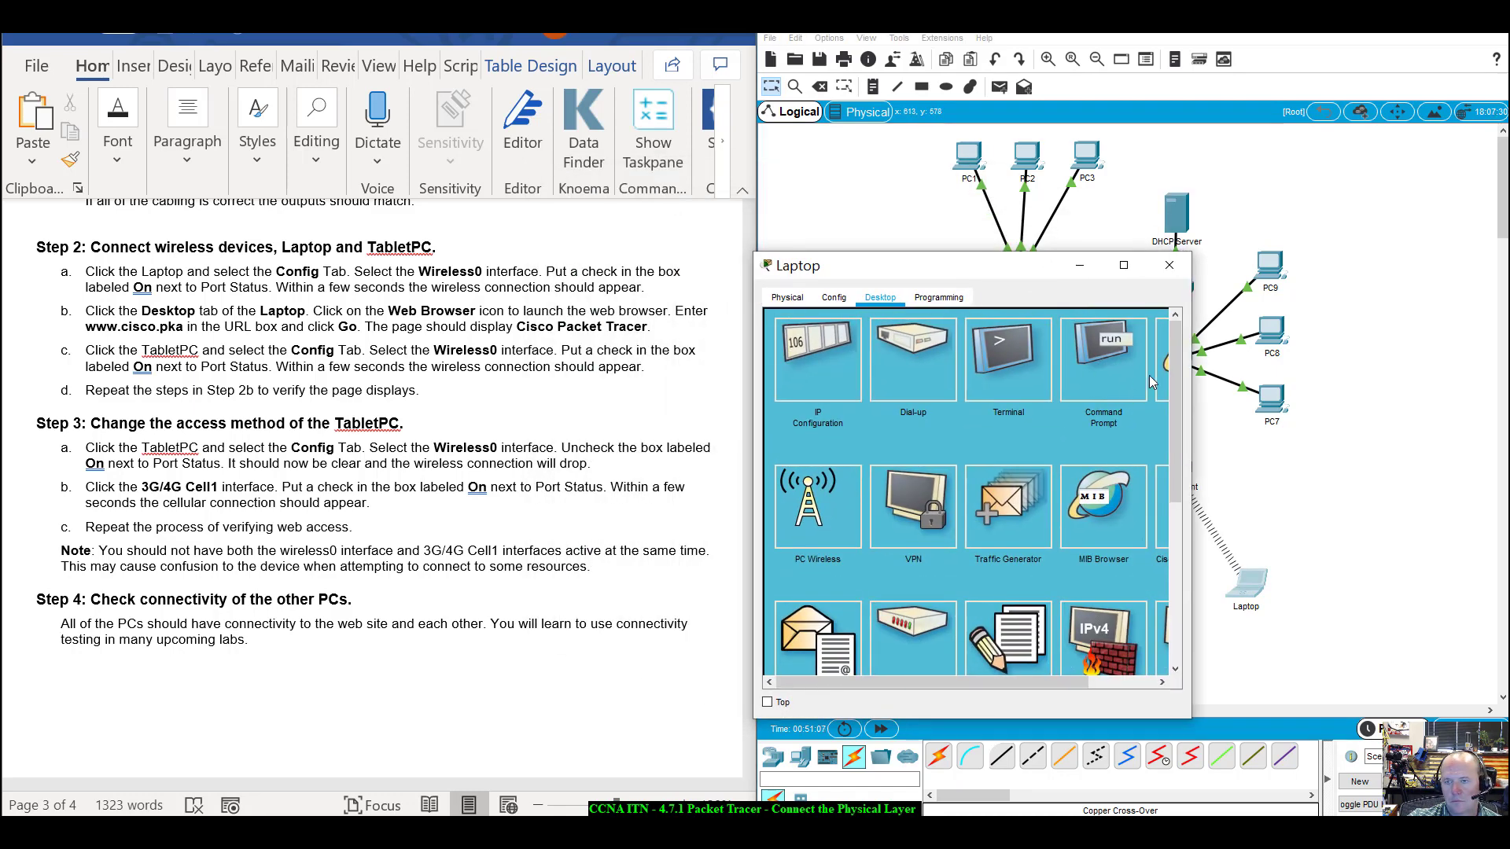
left_click(1163, 370)
left_click(957, 344)
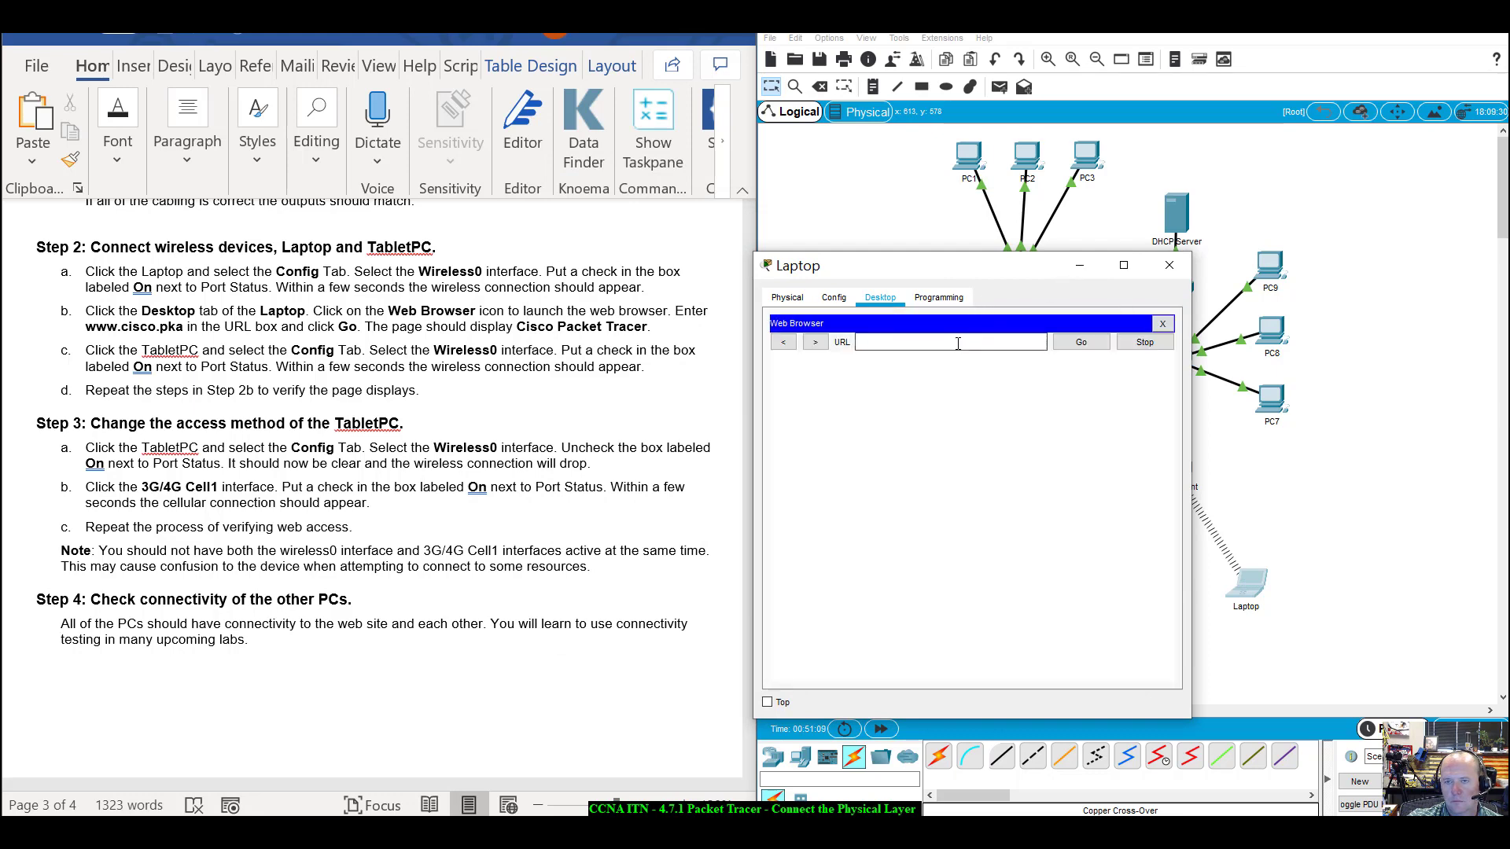
type("www.c")
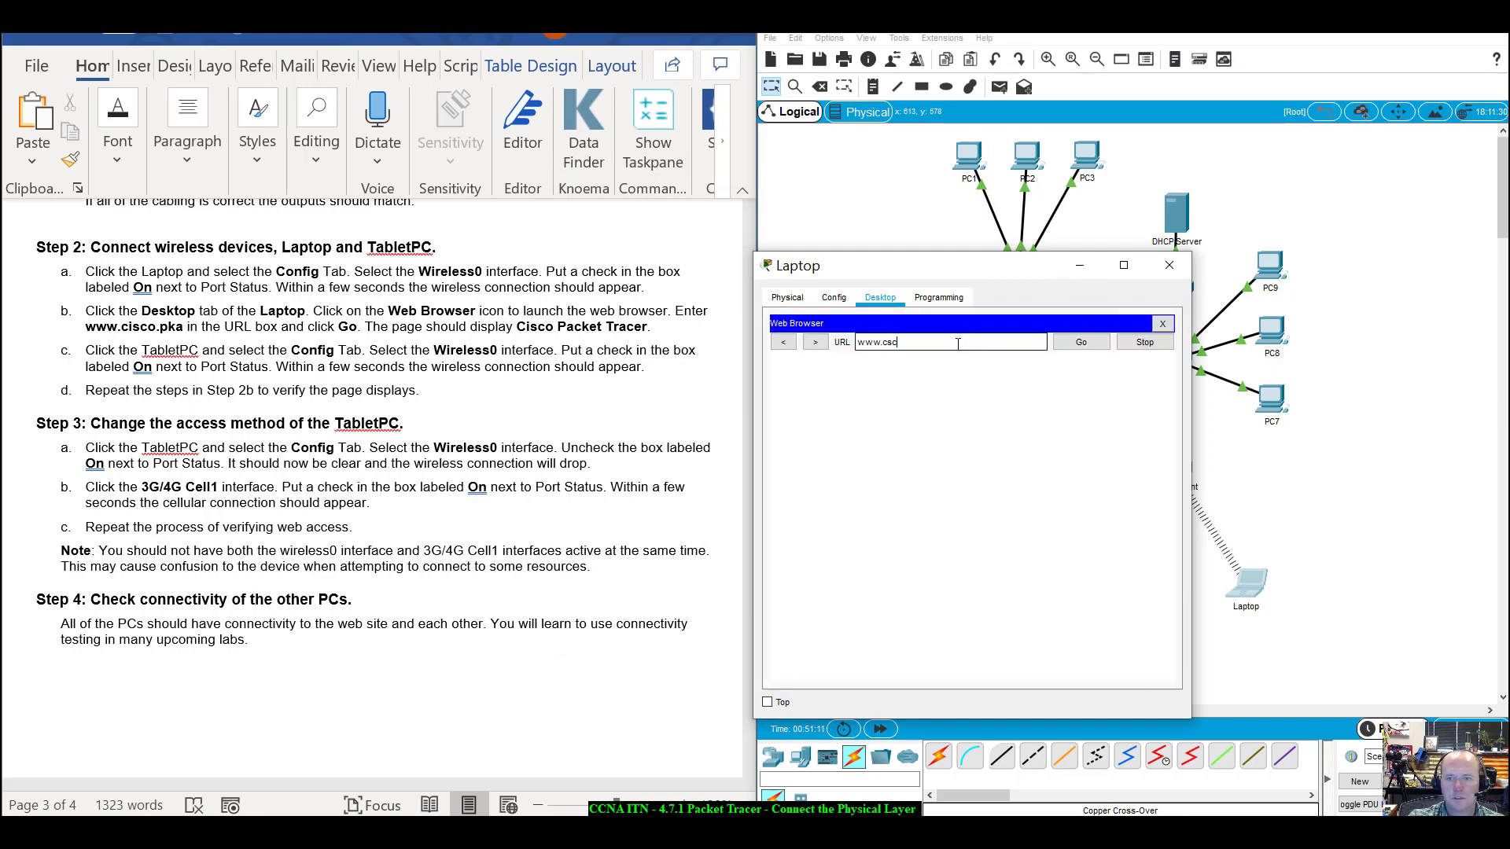
type("isco.pka")
key("Return")
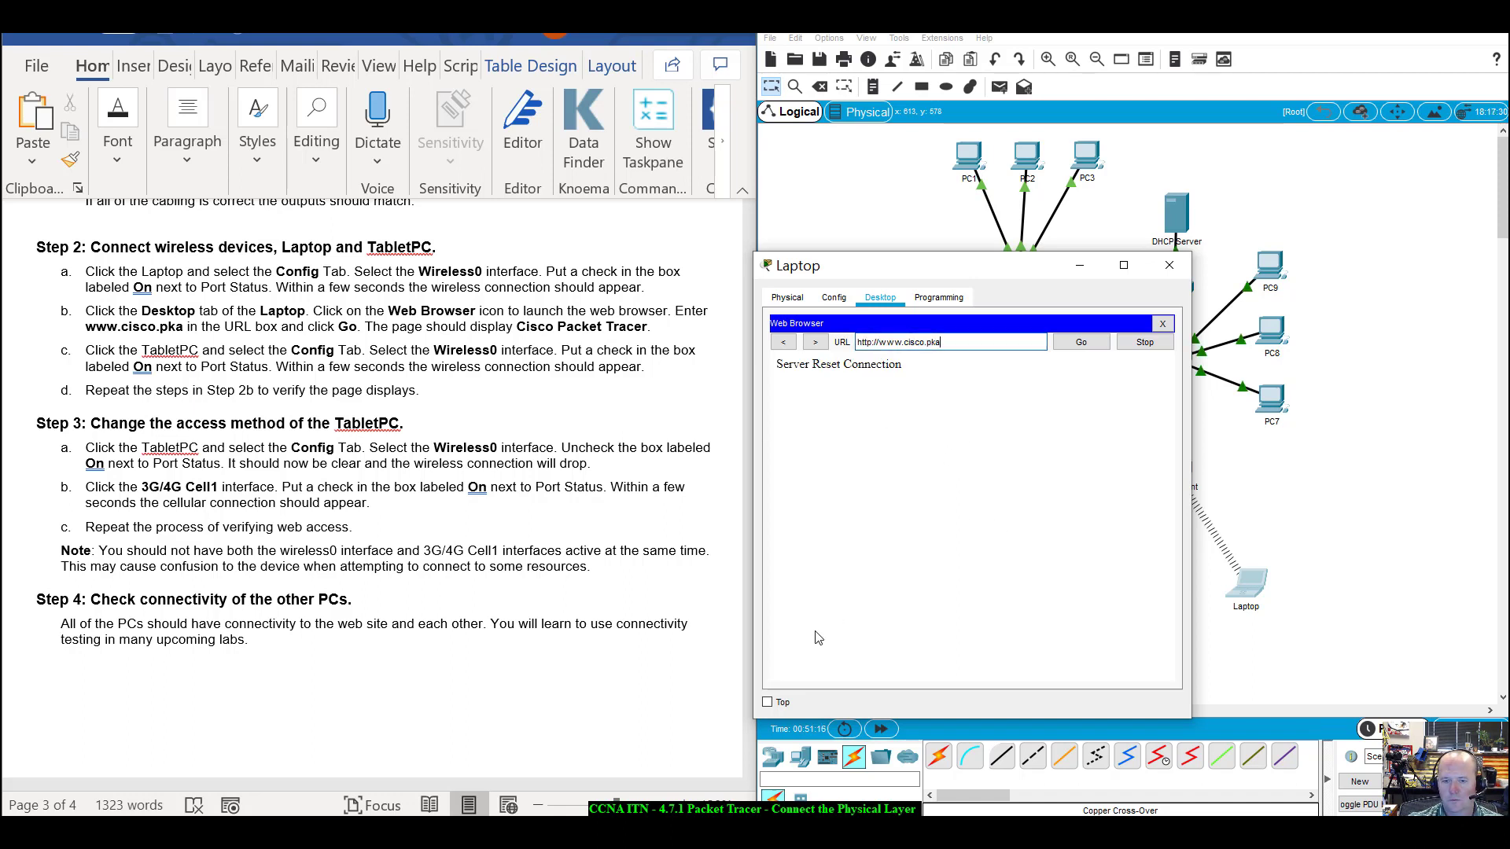
left_click_drag(962, 269, 968, 578)
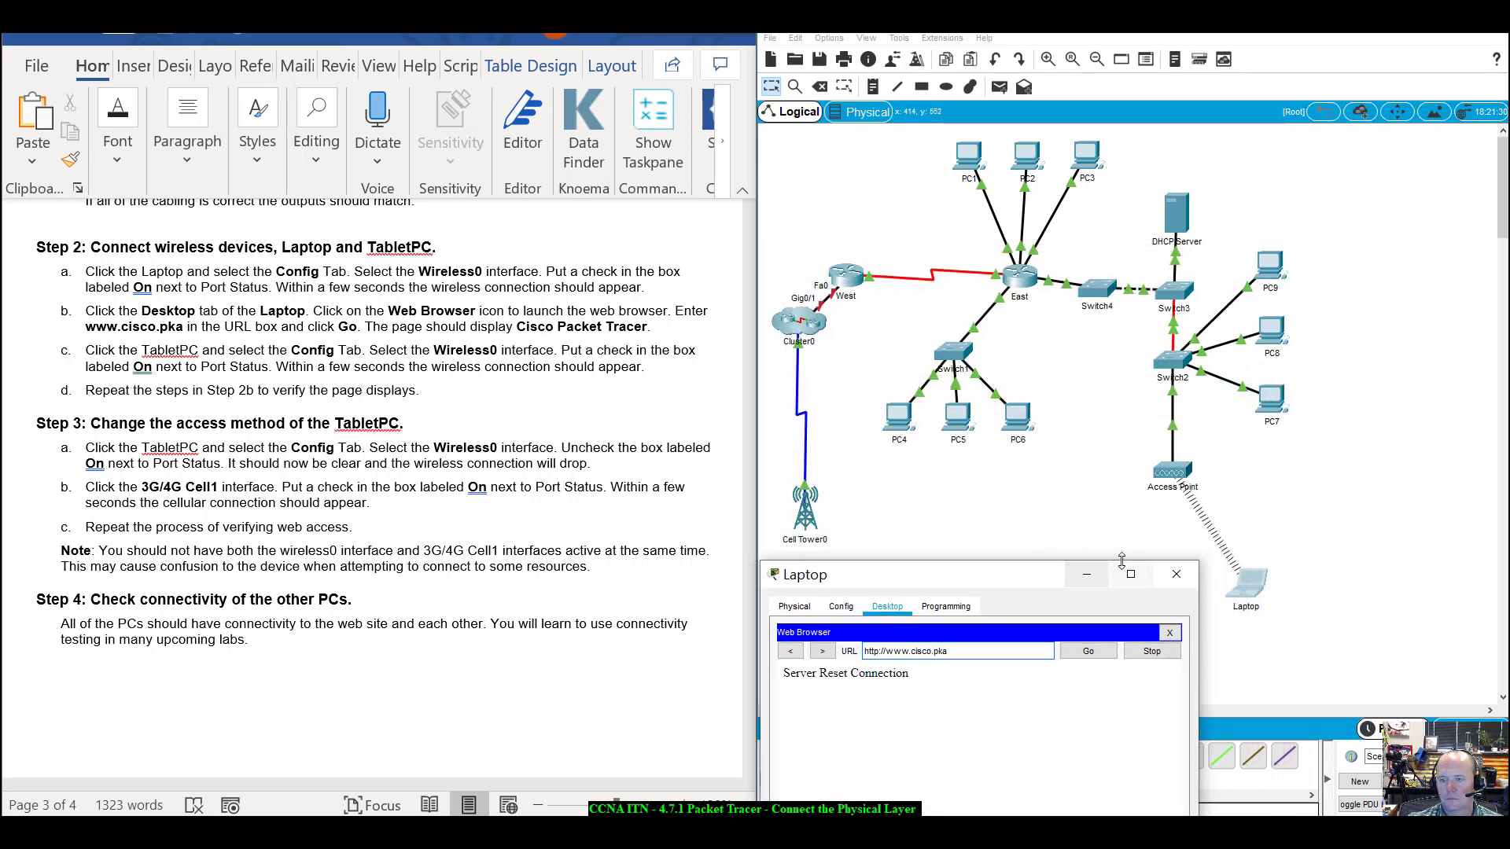
left_click(1187, 575)
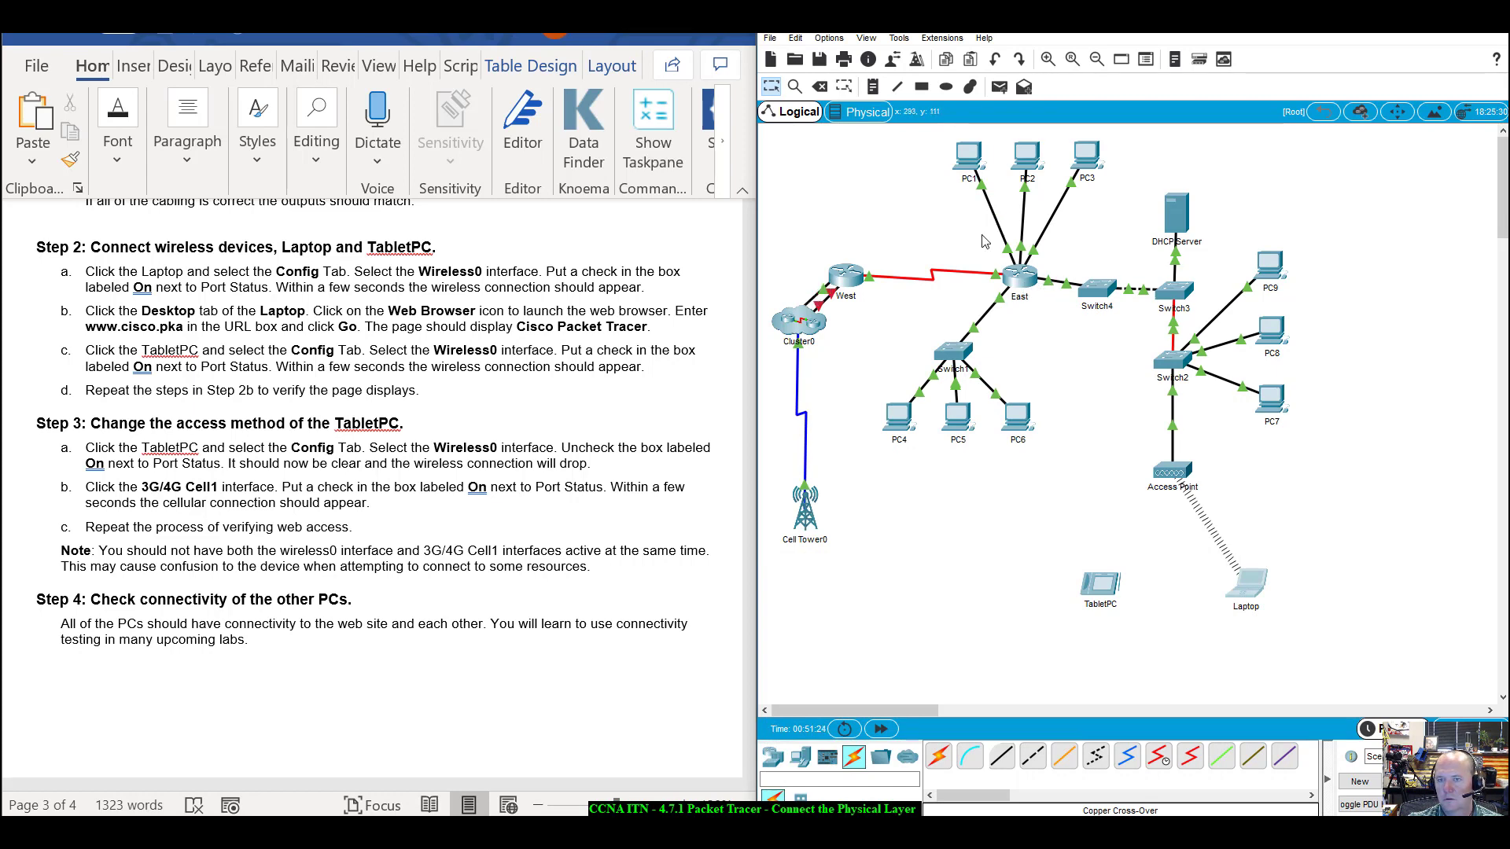
Display the VLAN summary on Switch3's command line with show vlan brief.
left_click(1180, 293)
left_click_drag(801, 198, 1033, 180)
left_click(879, 196)
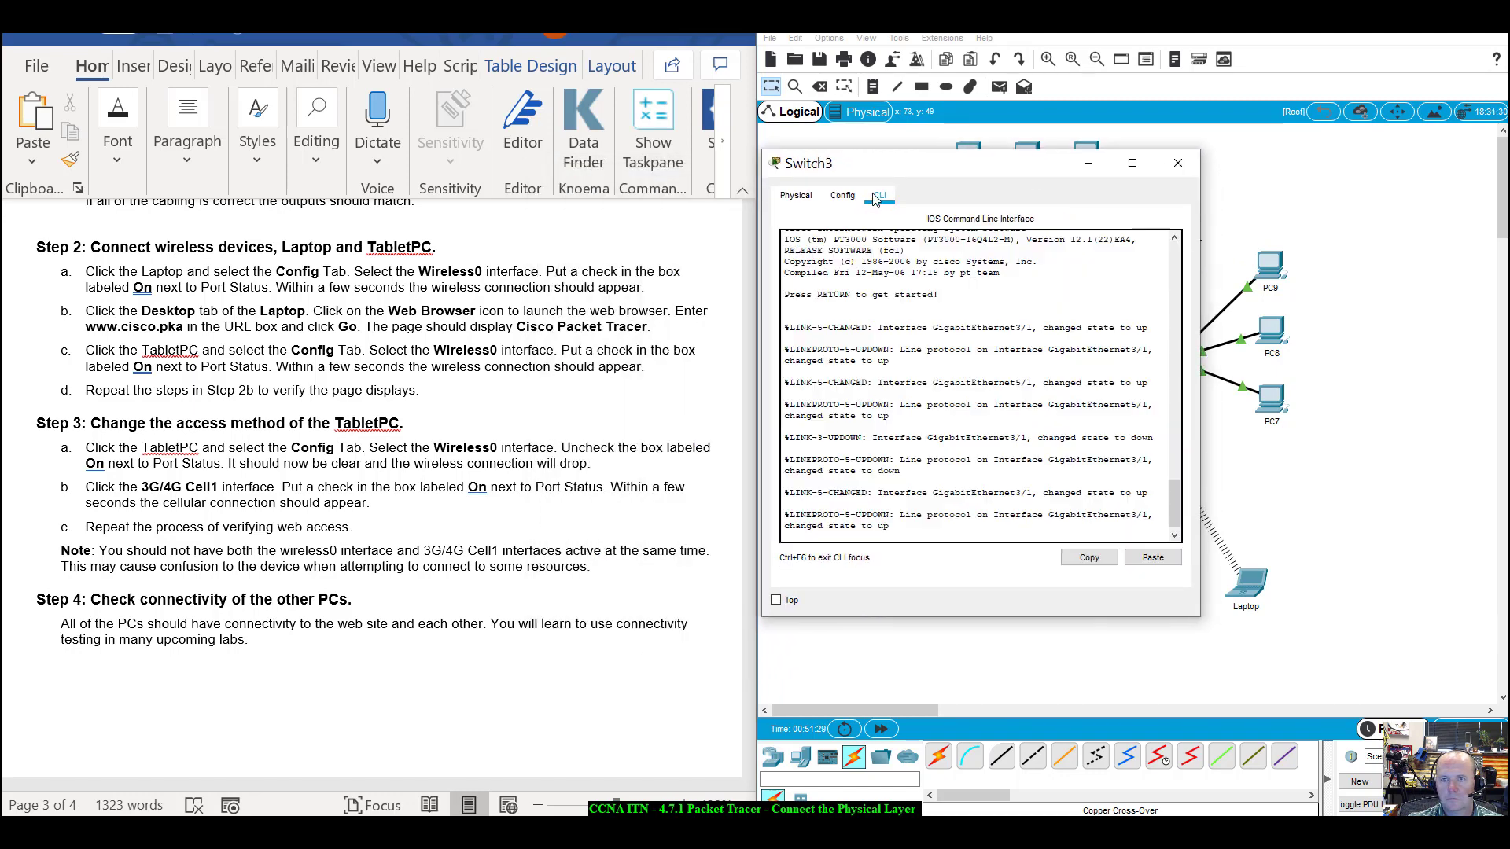
key("Return")
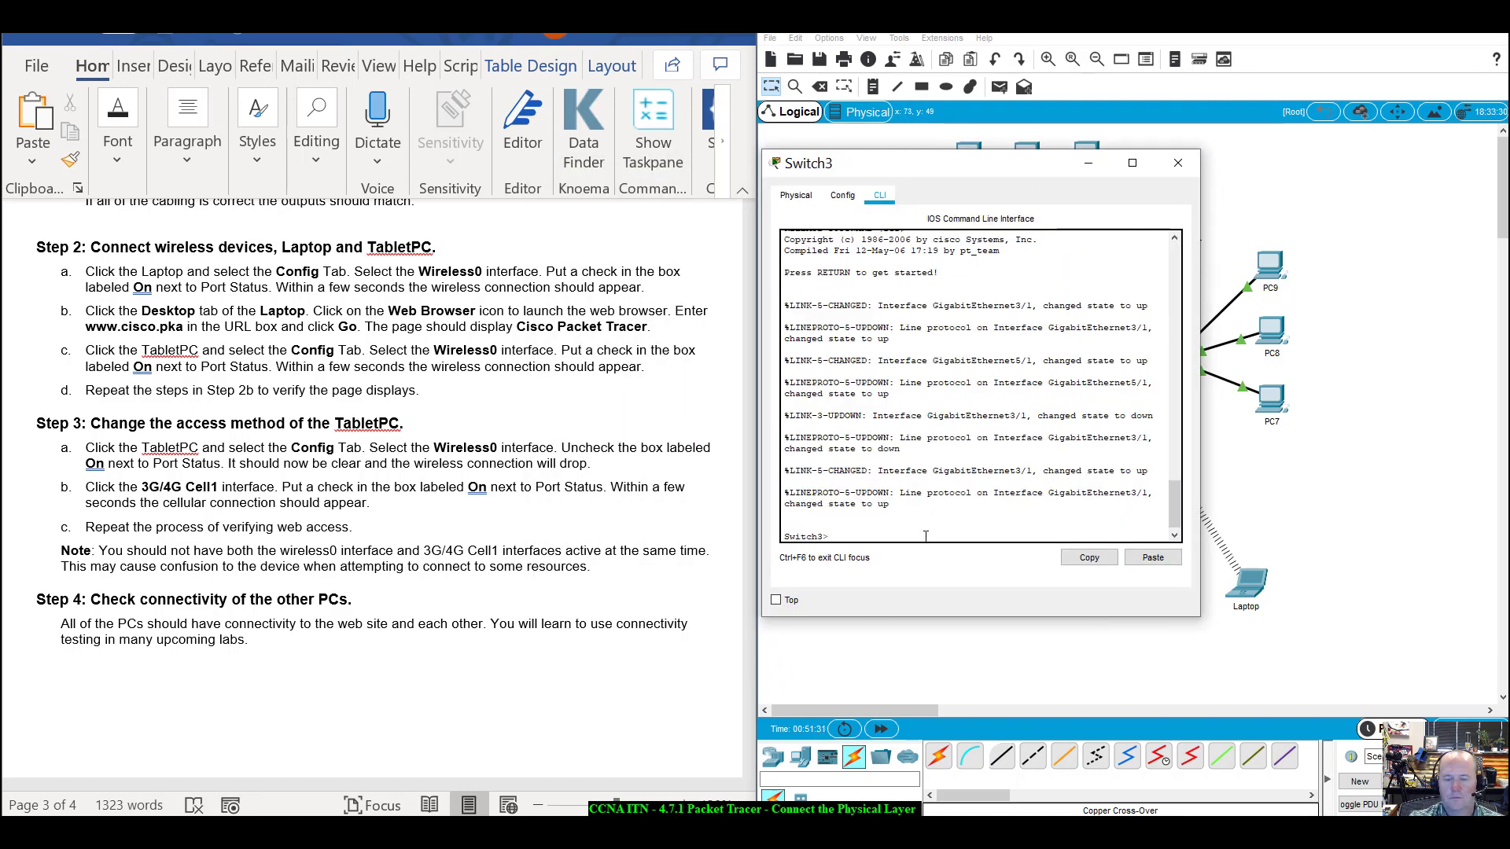
type("show vla")
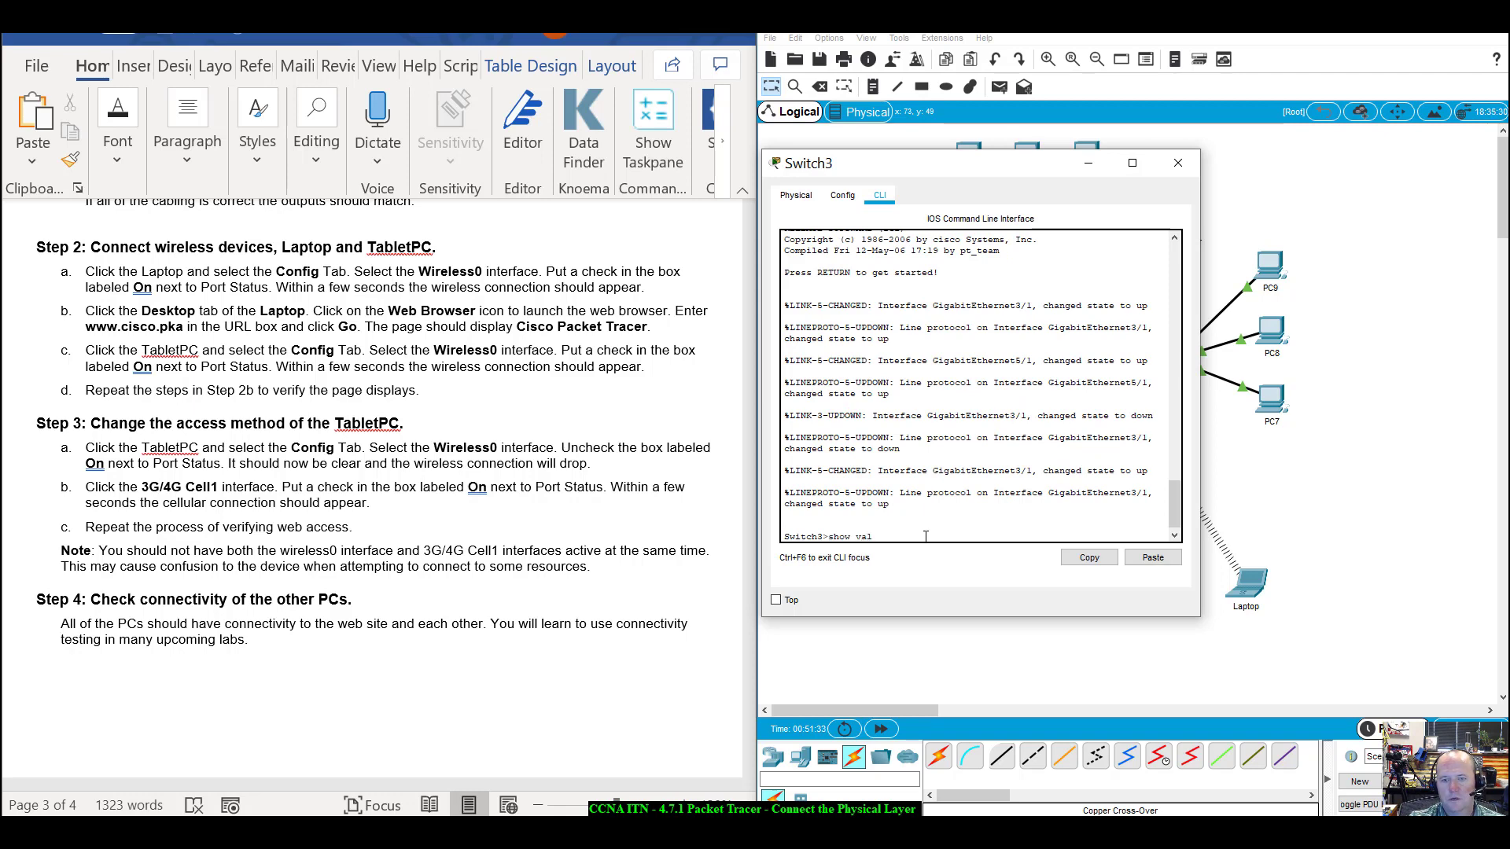
type("n")
type(" brie")
key("BackSpace")
key("Tab")
key("Return")
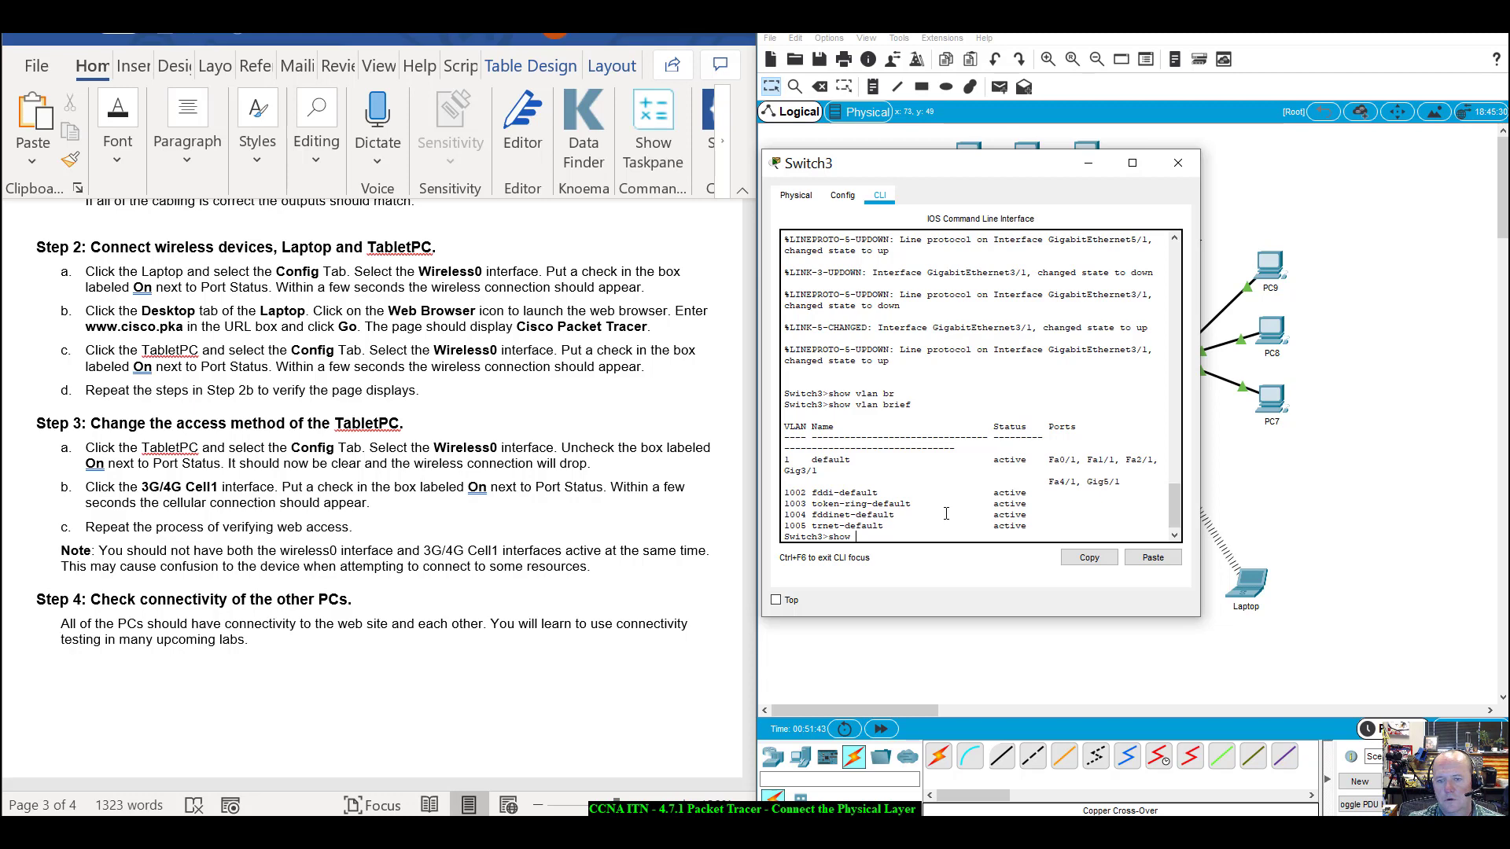
Try the show vlan1 command on Switch3 and list all available show commands with show ?
type("lan")
key("Return")
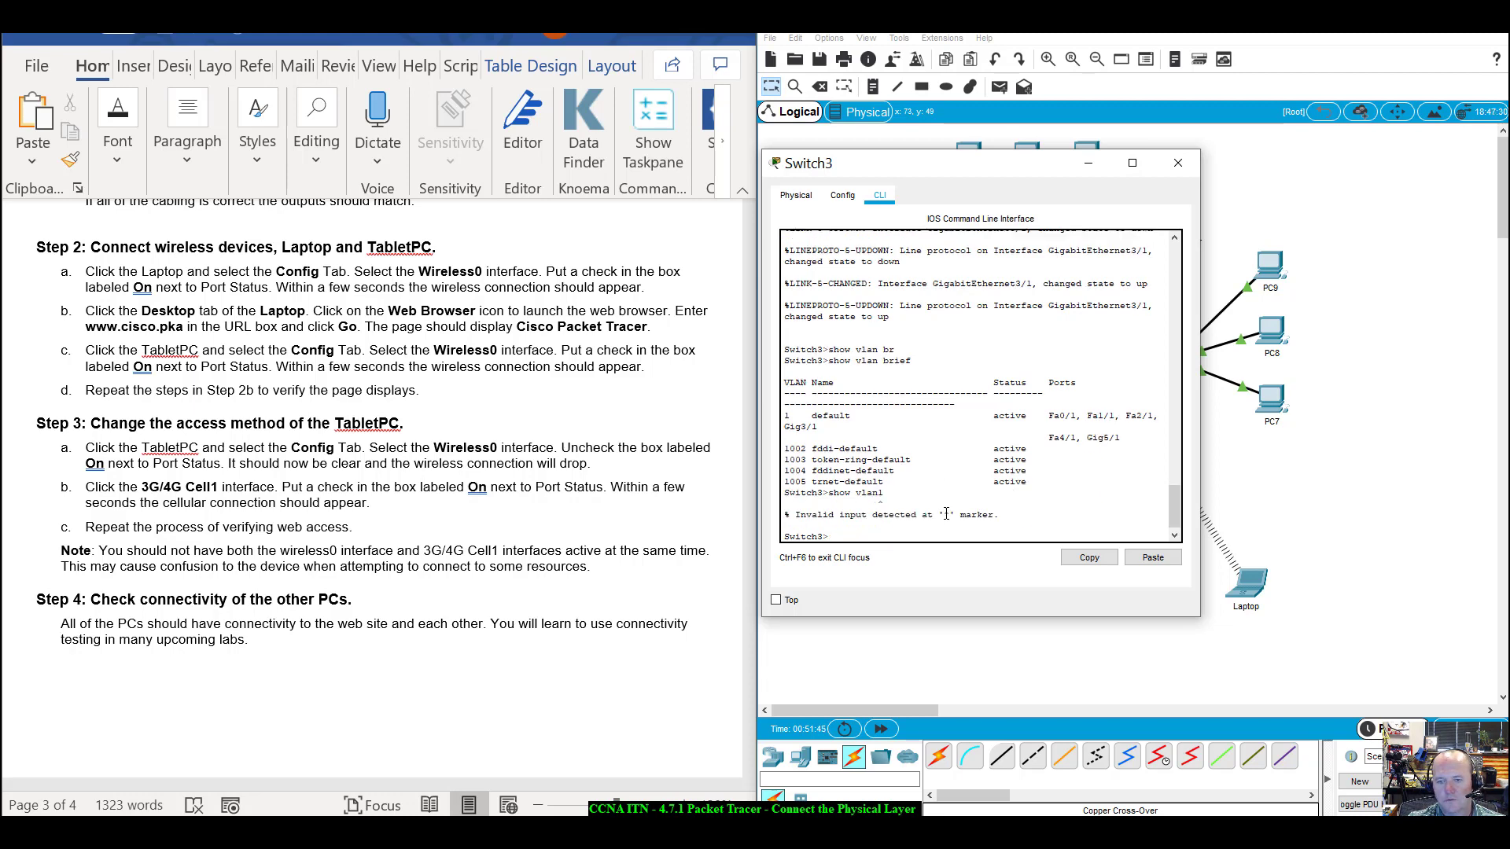
key("Up")
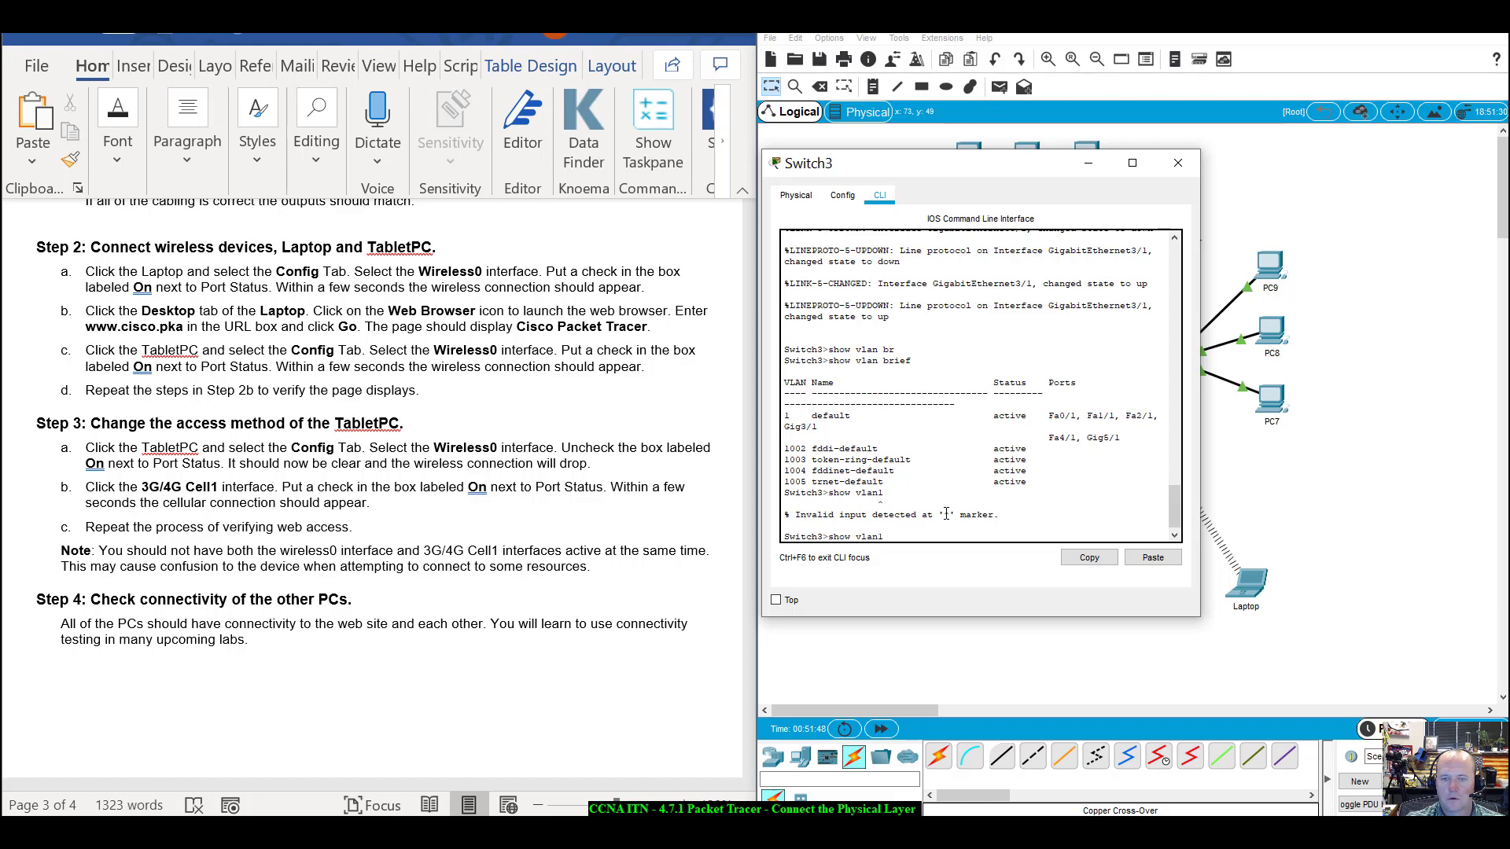
type("?")
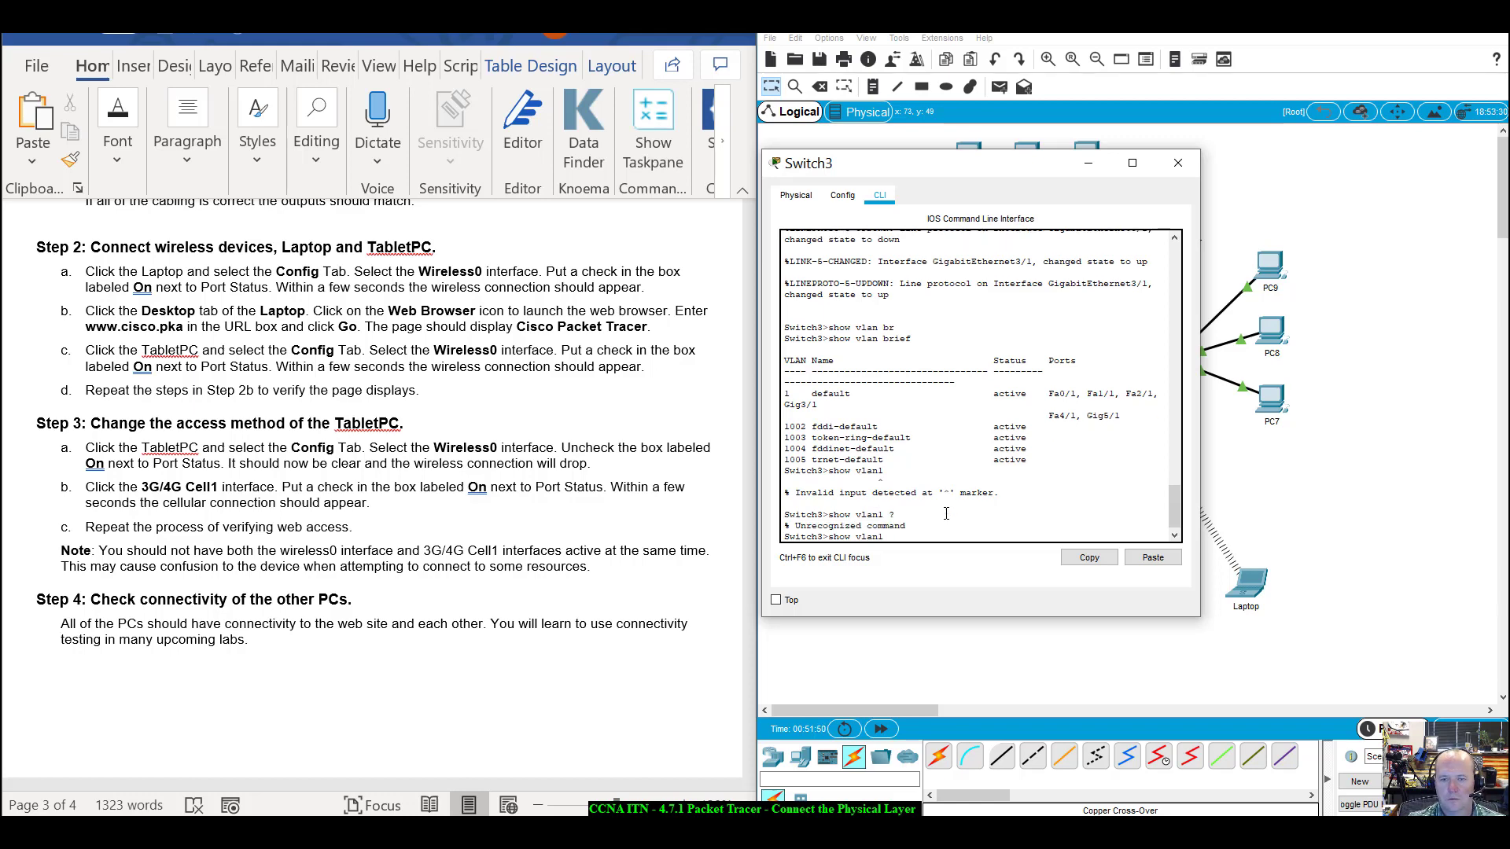
type(" ?")
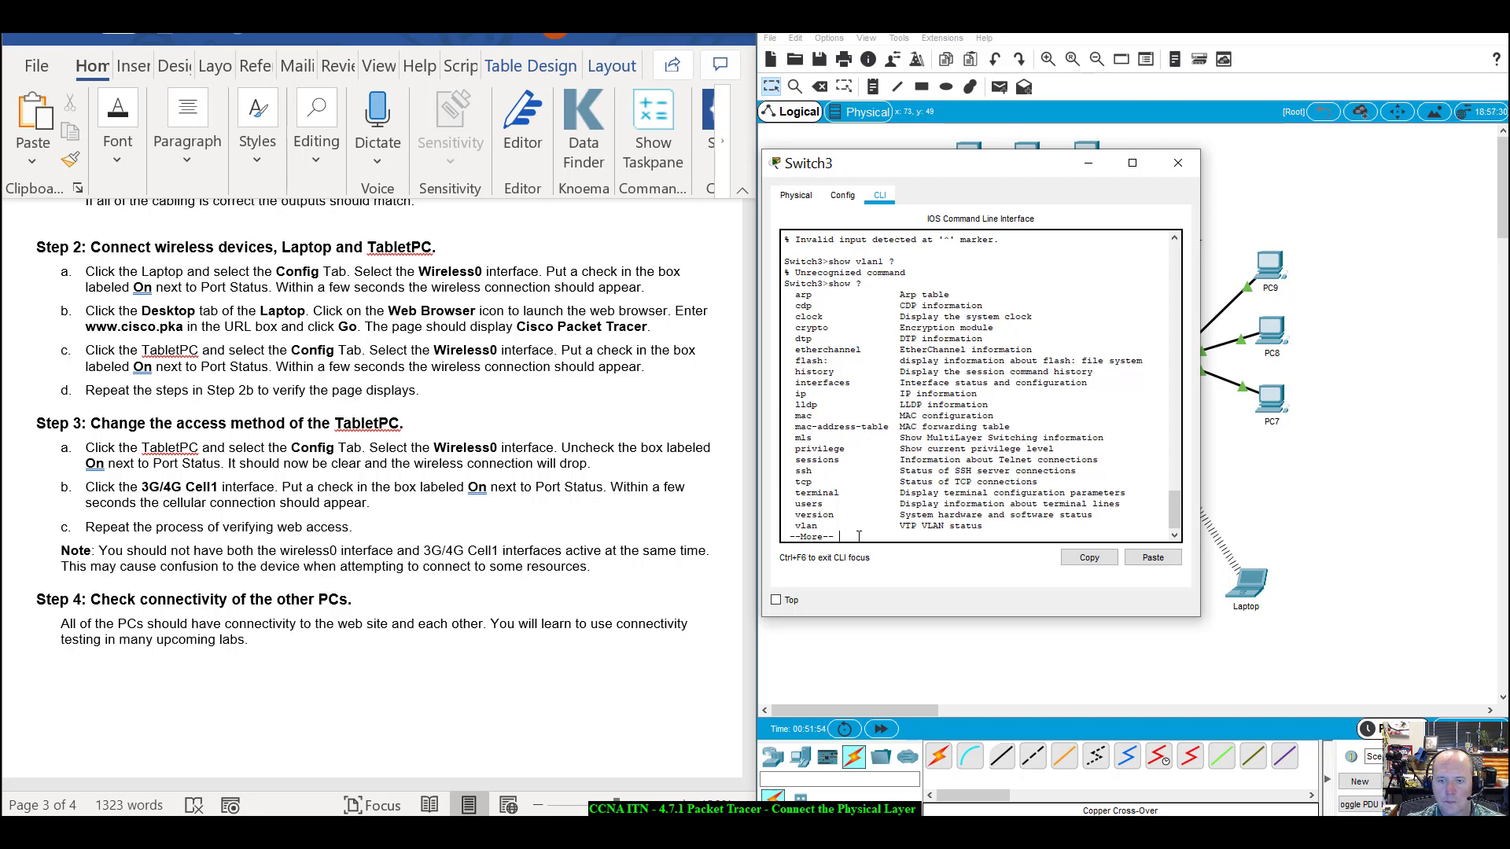
key("space")
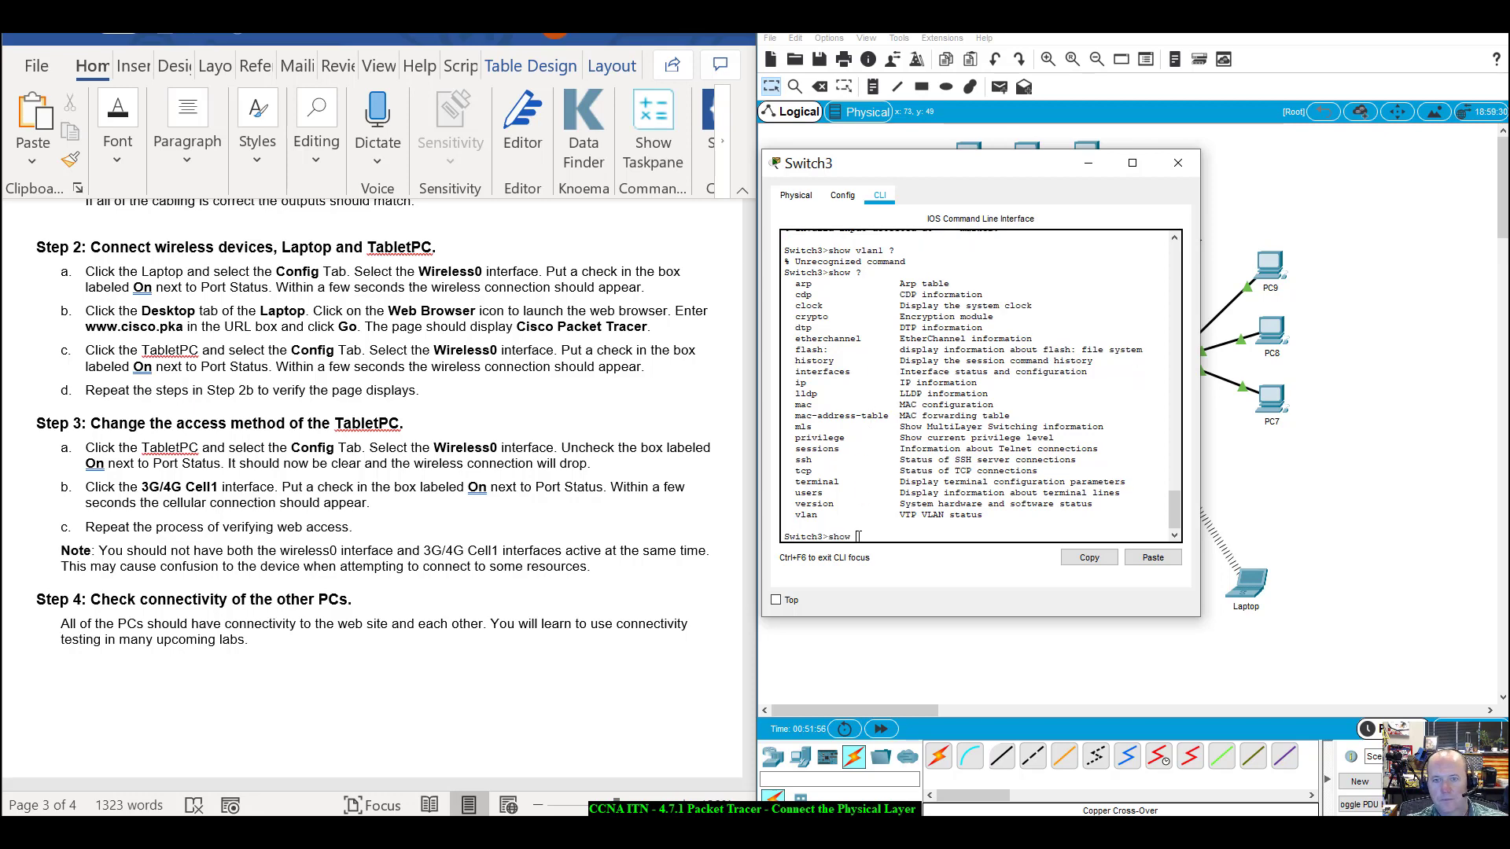
List Switch3's show ip and show ip interface options, and run show ip interface Vlan1.
type("ip")
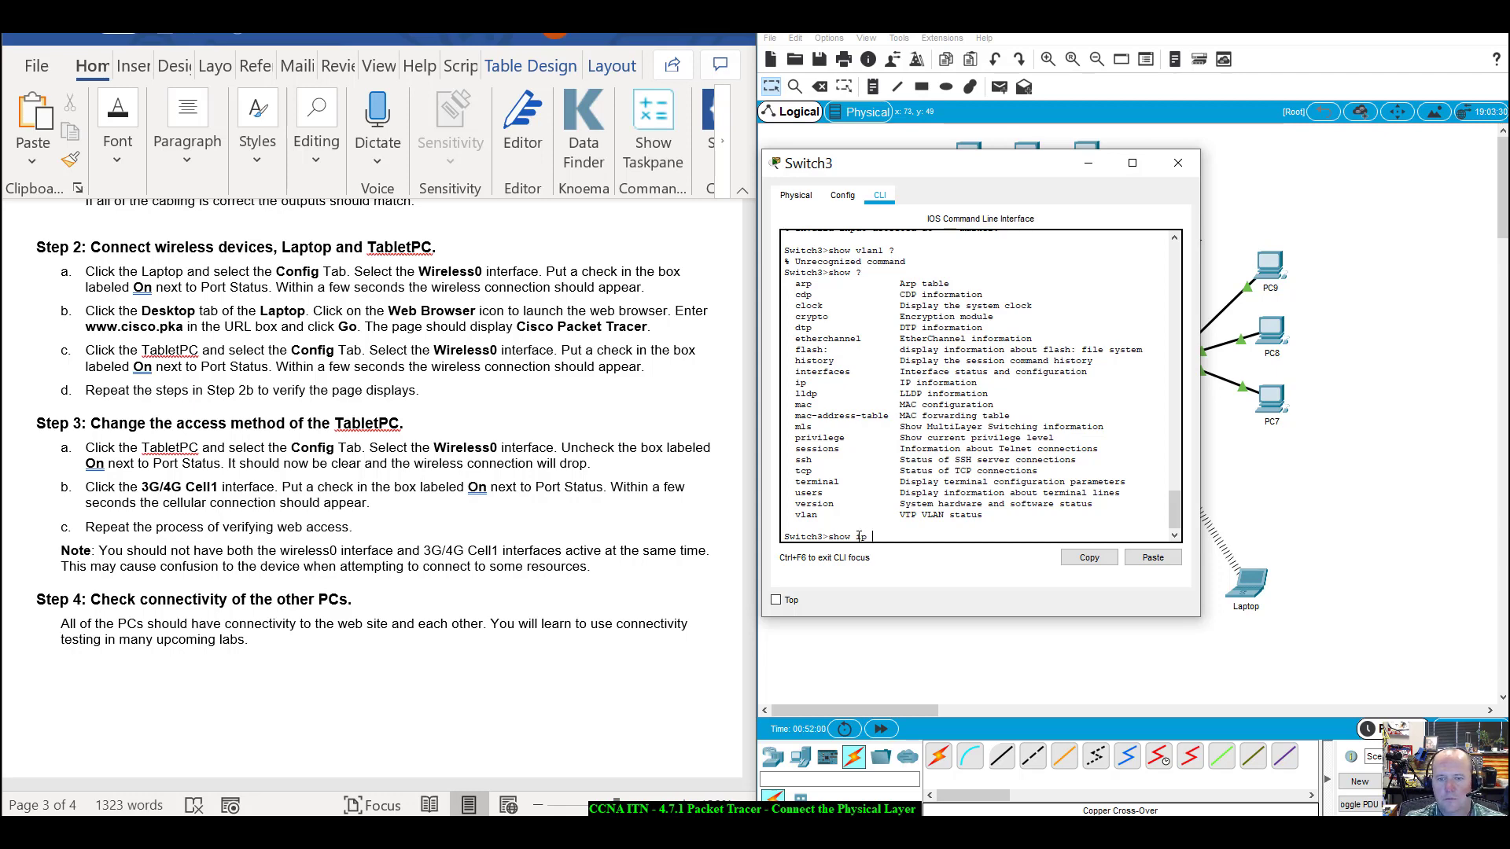
type(" ?")
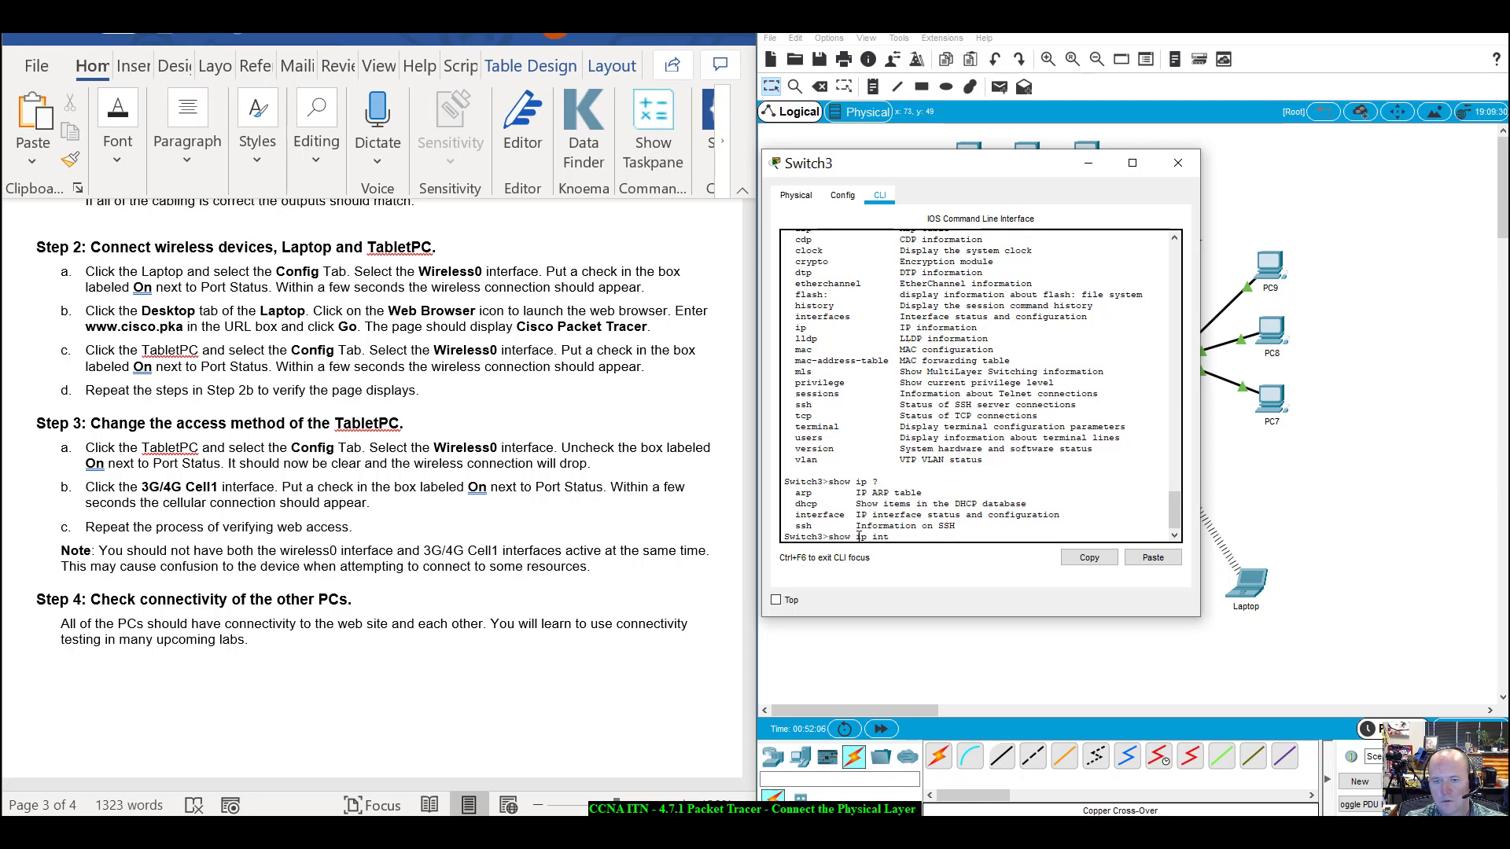
type("interface ")
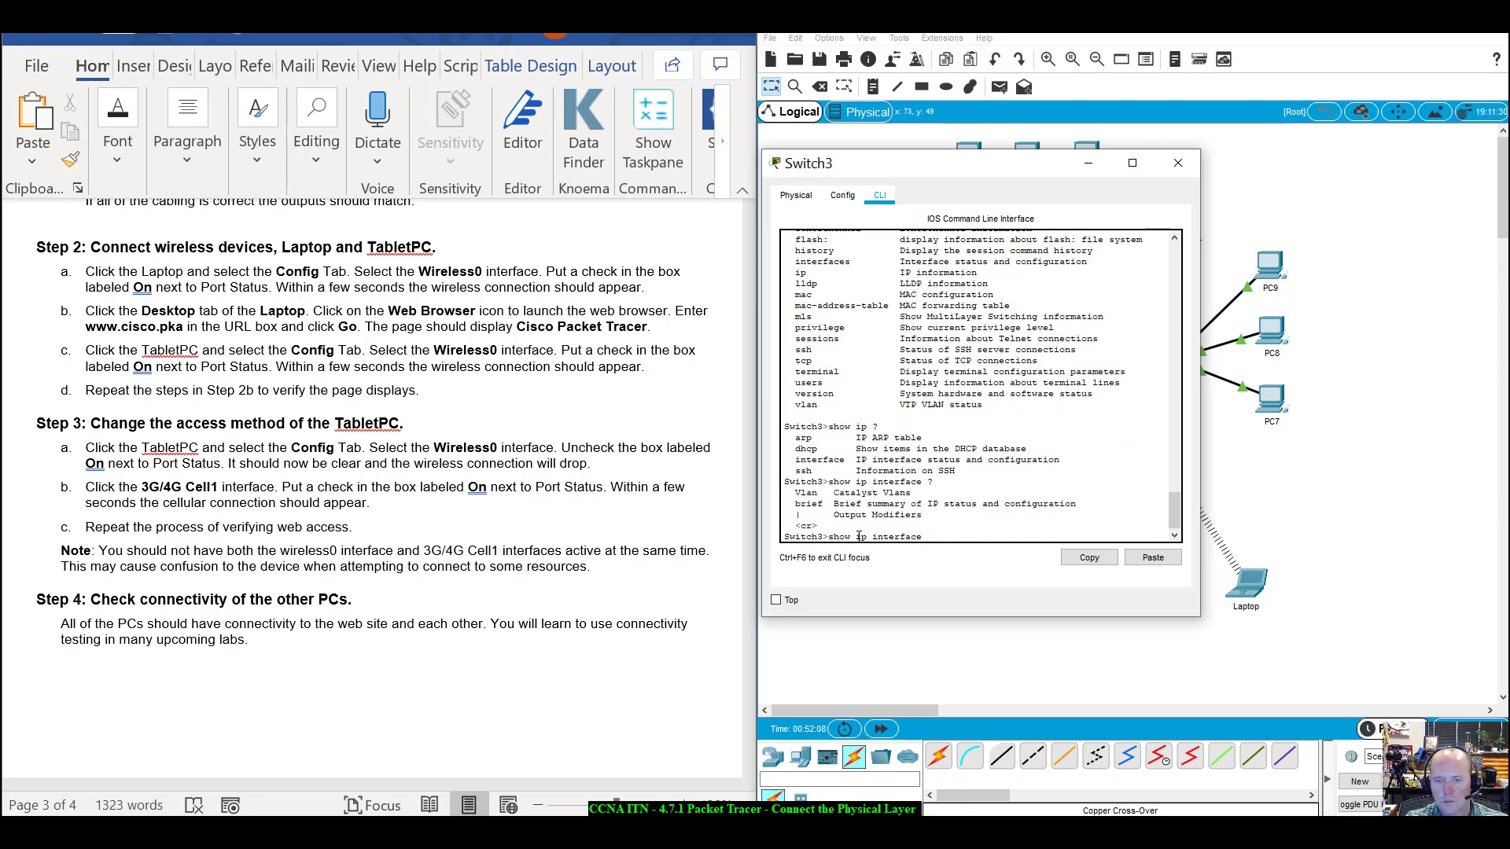
type("?Vlan1")
key("Return")
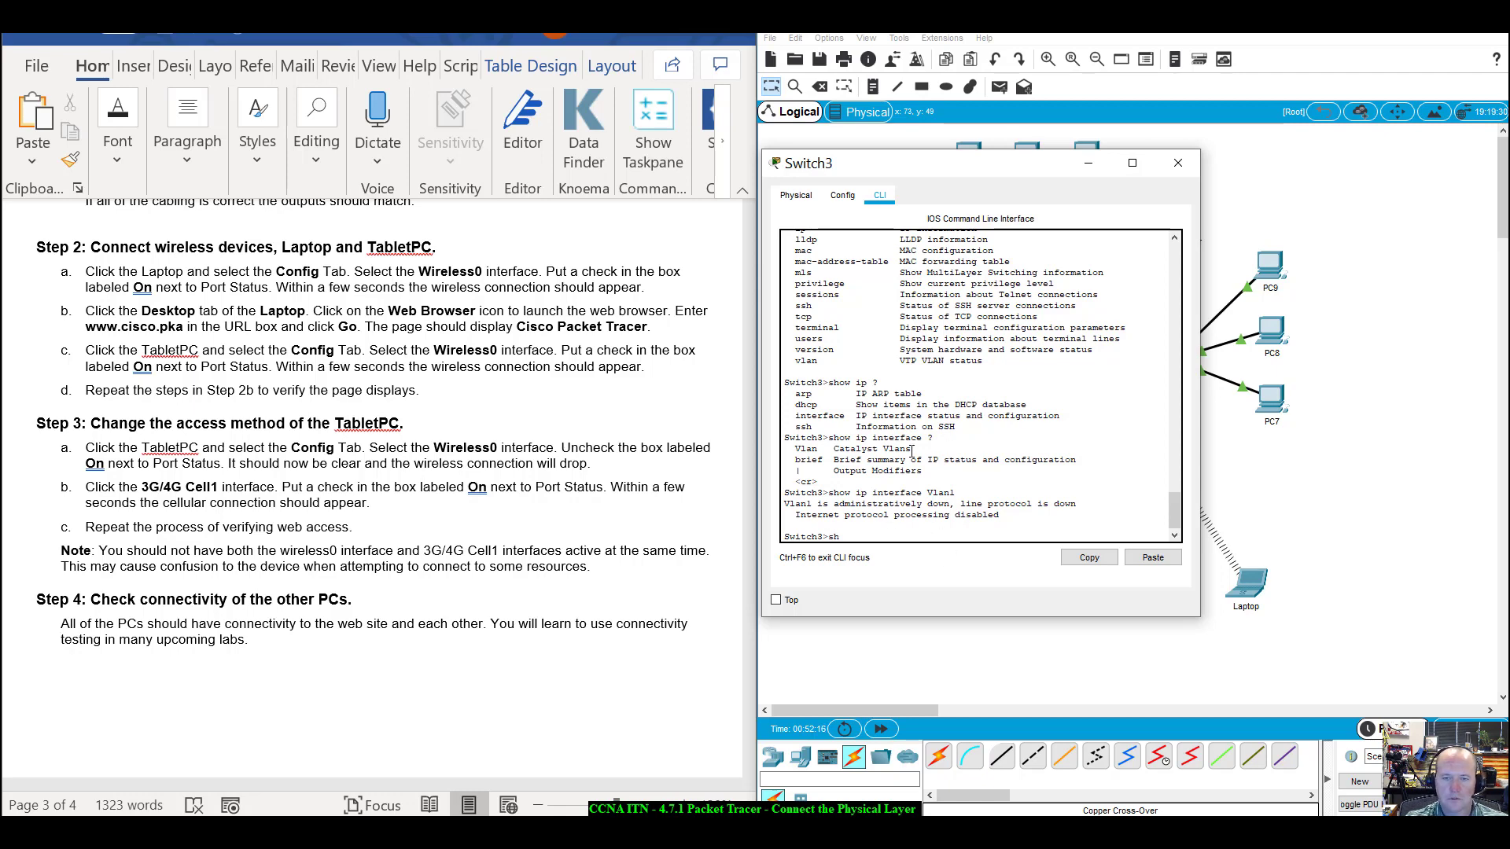
Enter privileged mode on Switch3 with enable, review the full running configuration with show run, and close the switch.
type("show run")
key("Return")
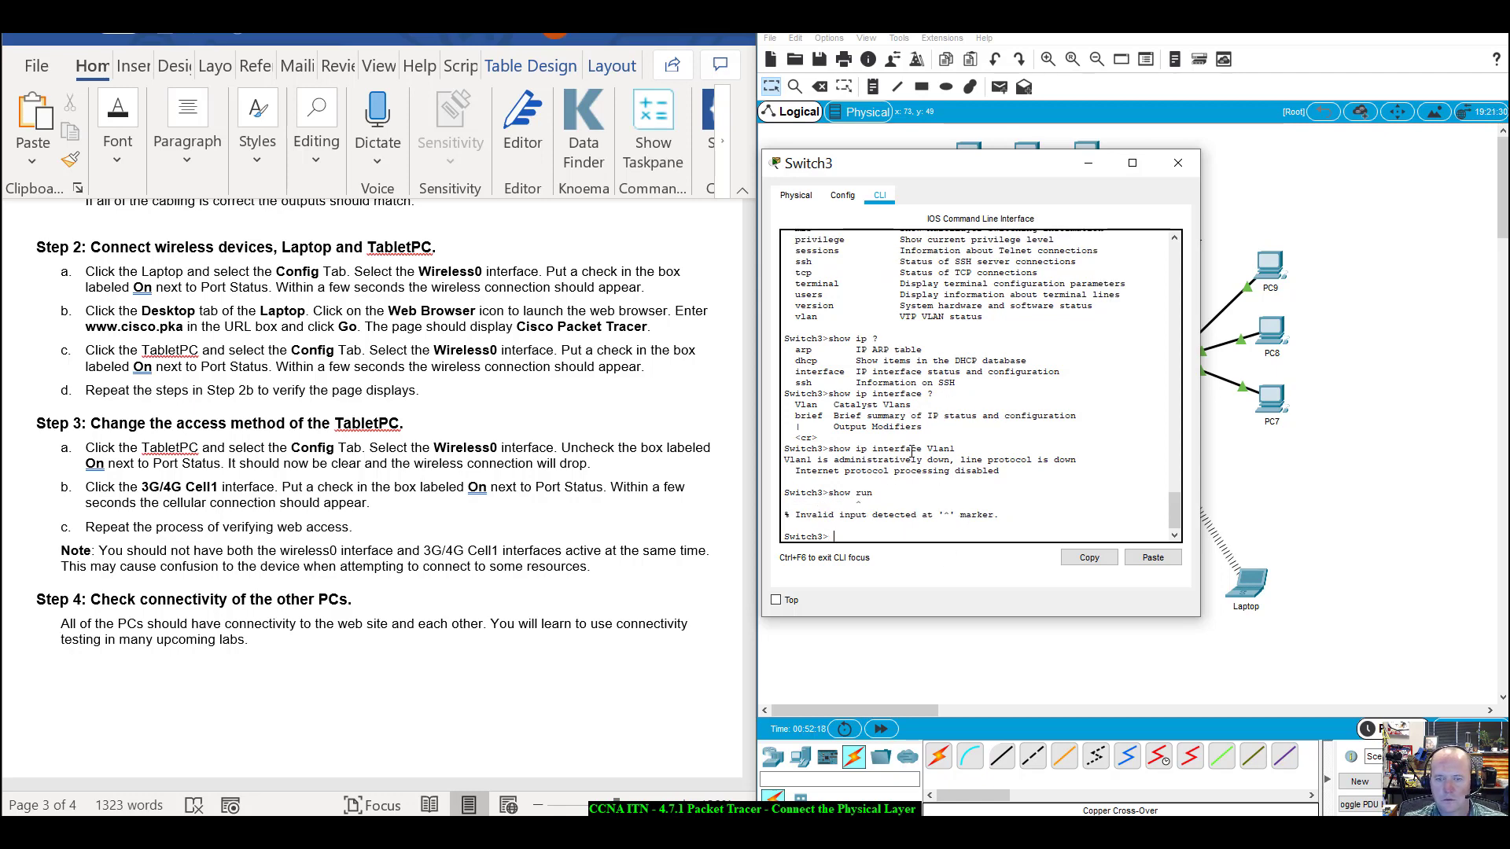
type("enable")
key("Return")
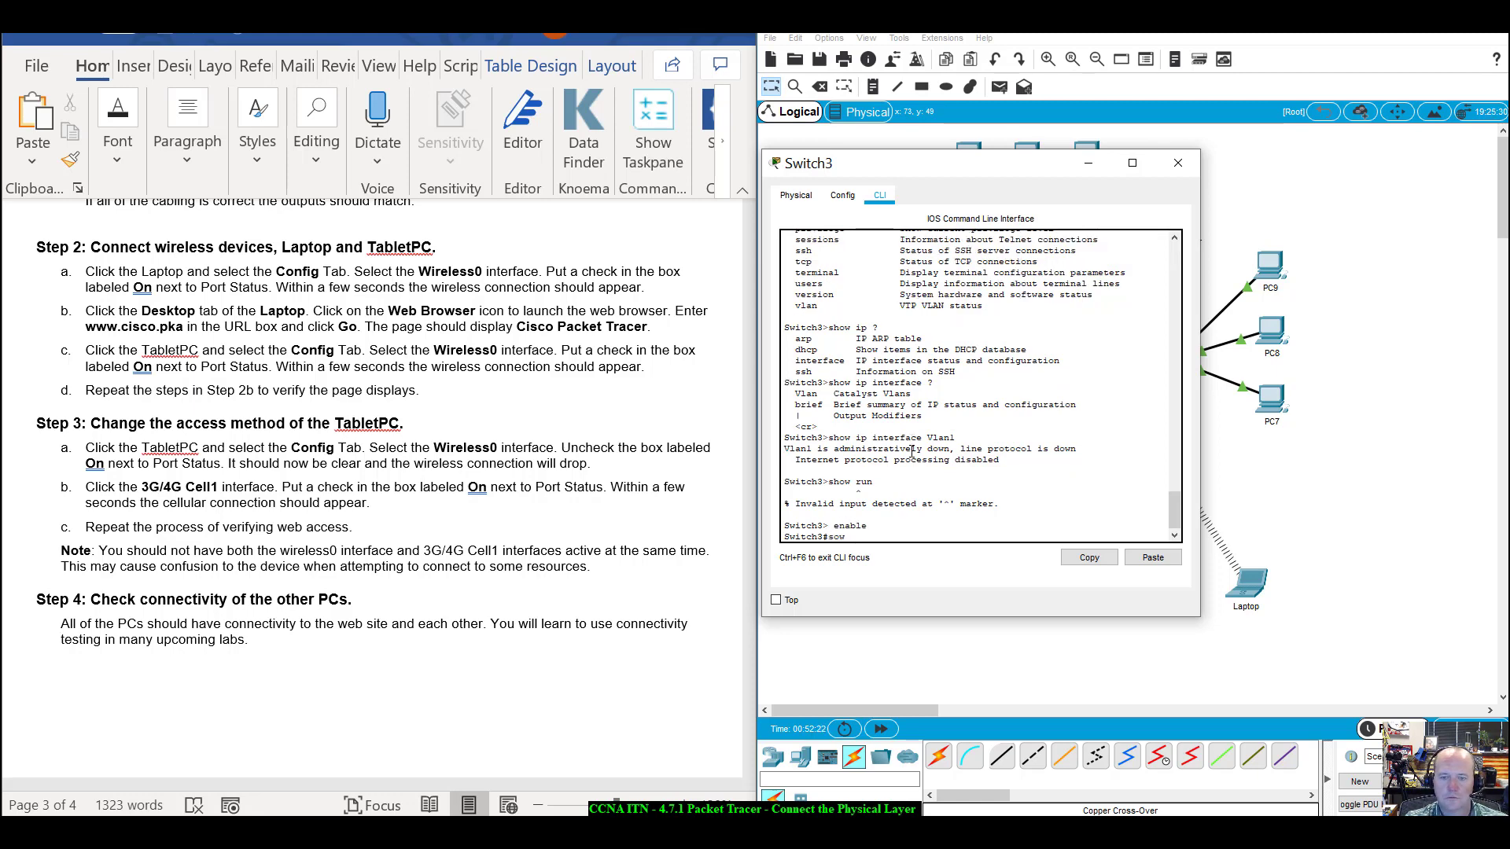
type("show run")
key("Return")
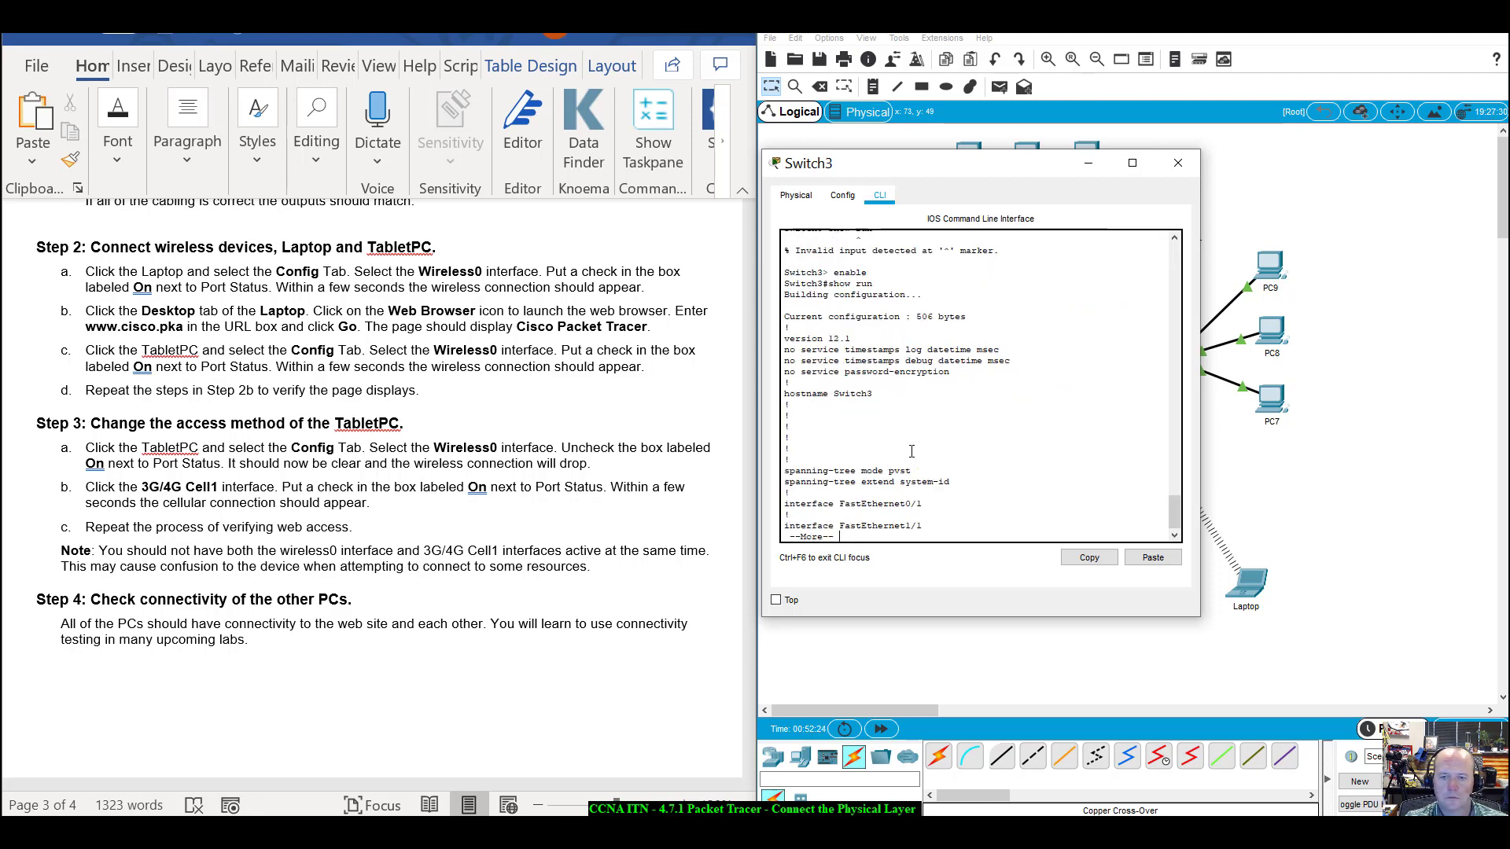
key("space")
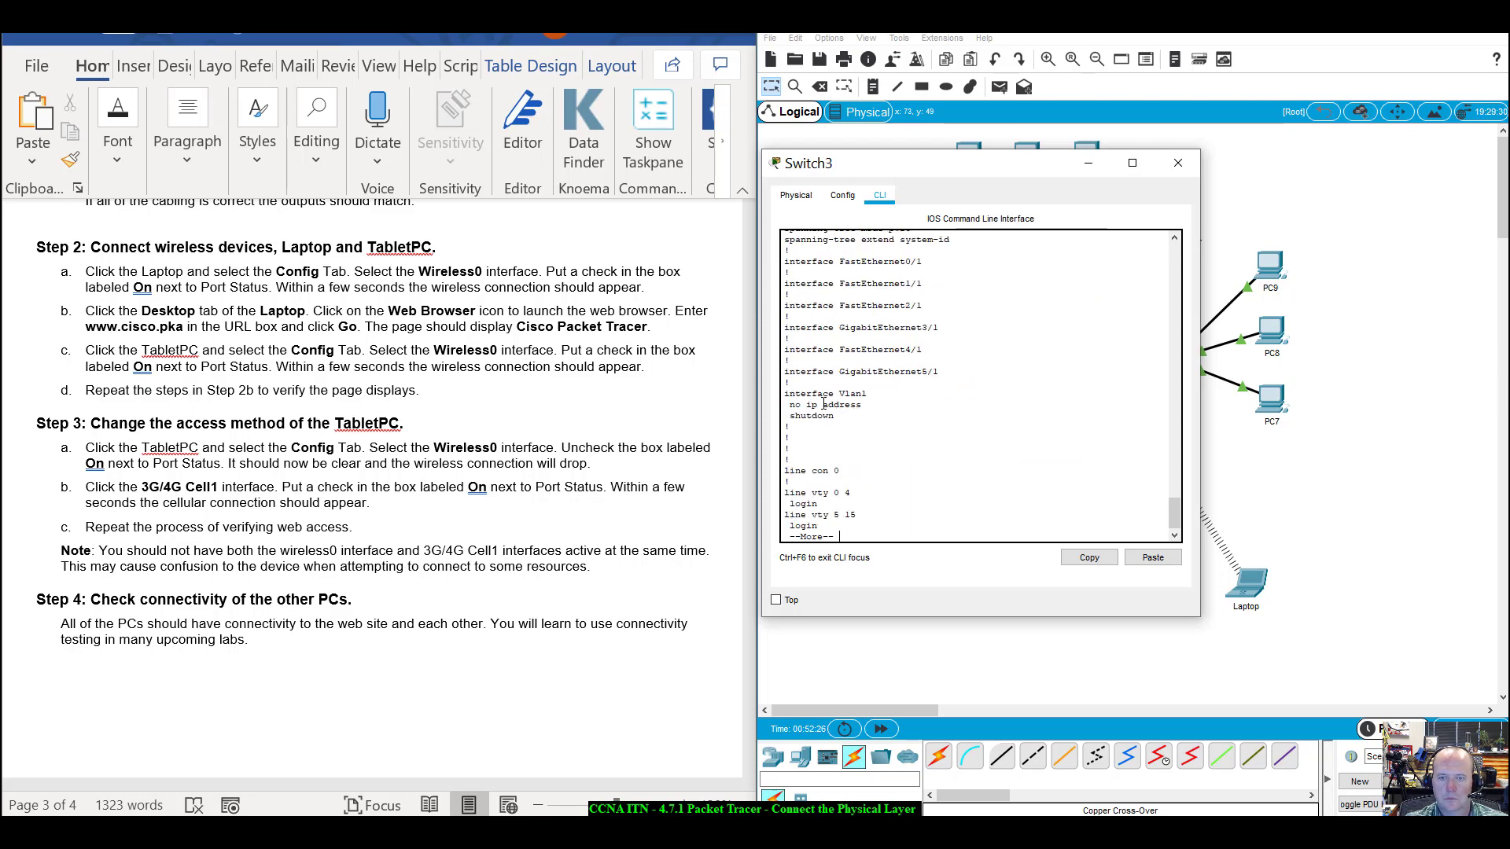
key("space")
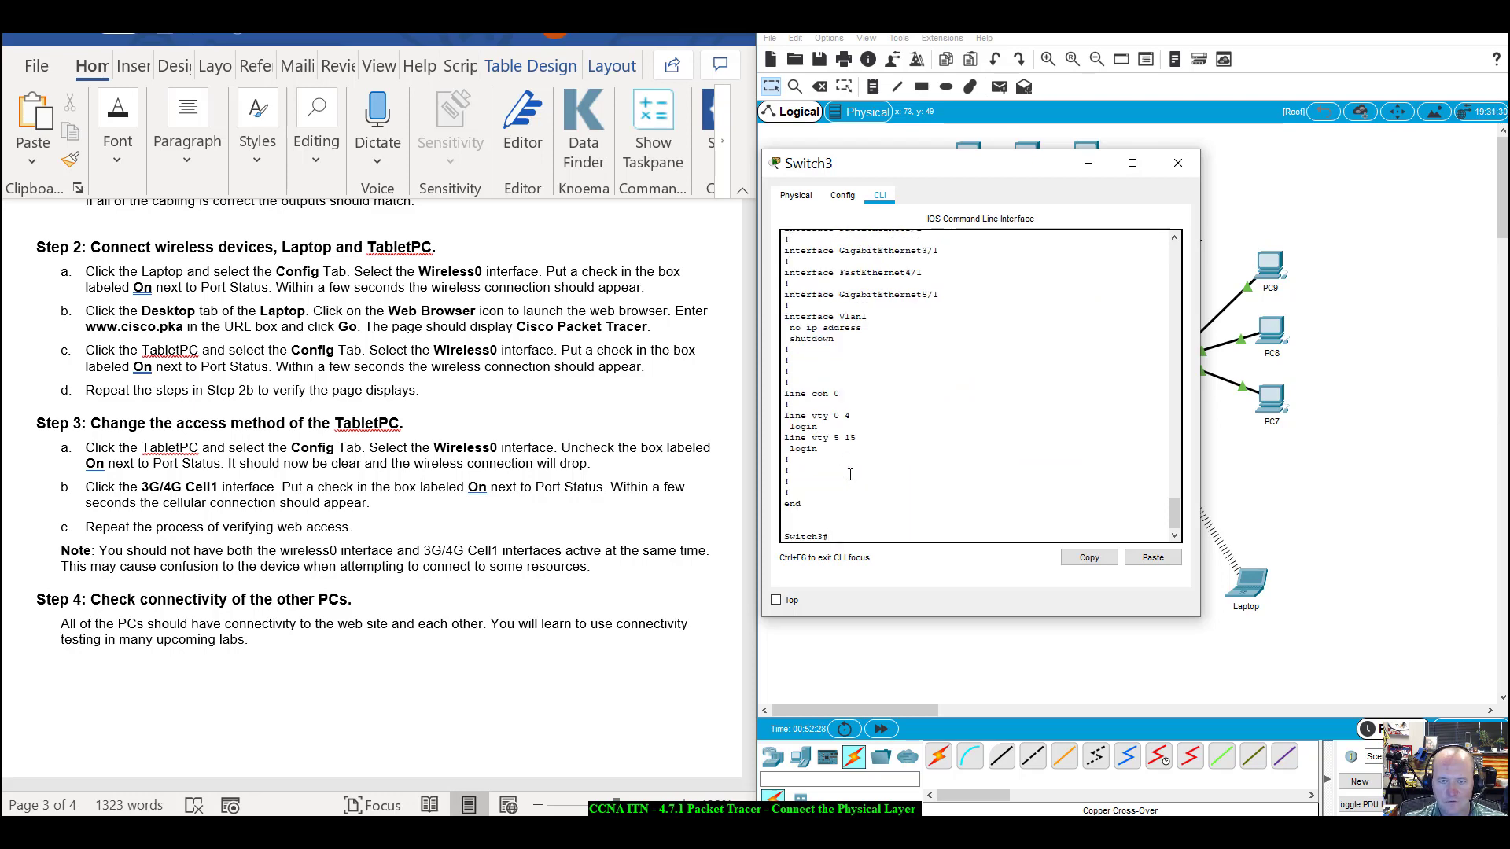
scroll(850, 473, "up", 15)
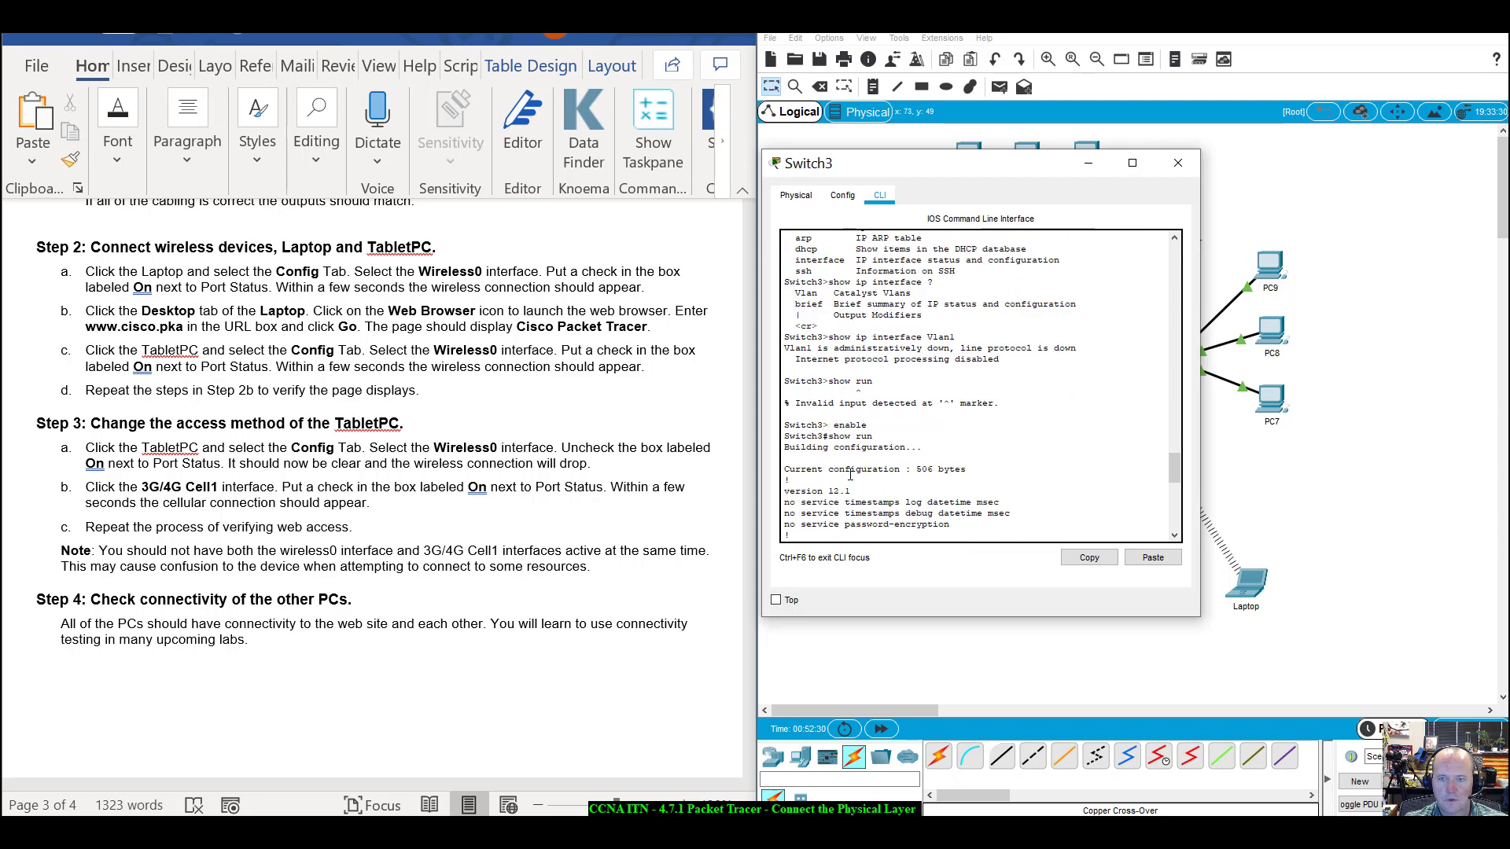
scroll(850, 475, "up", 10)
left_click(1180, 164)
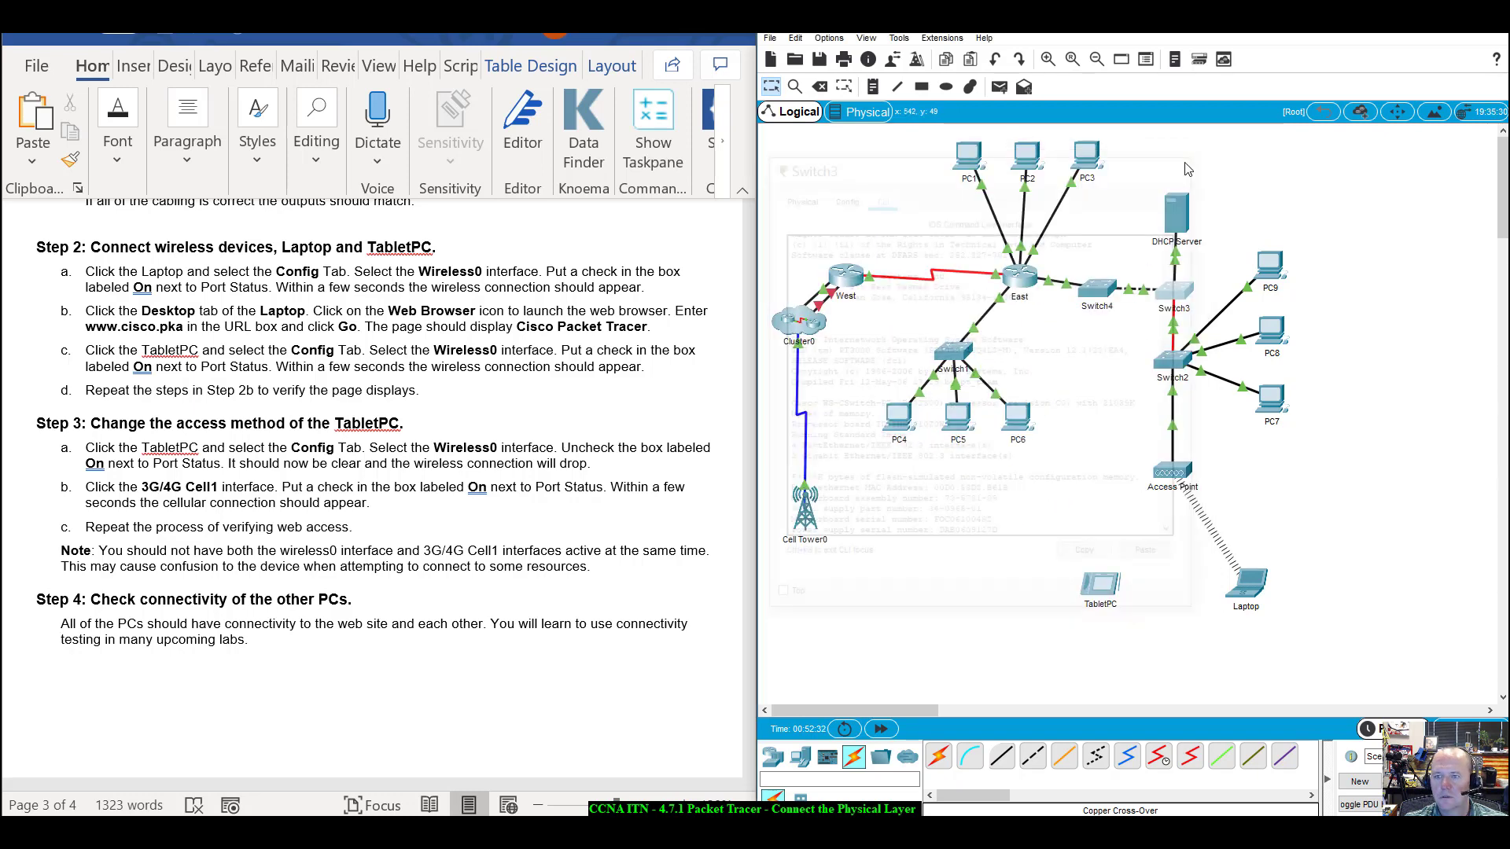
Open the DHCP Server's IP configuration for reference and ping 172.31.1.10 from the Laptop's command prompt.
left_click(1177, 219)
left_click(602, 264)
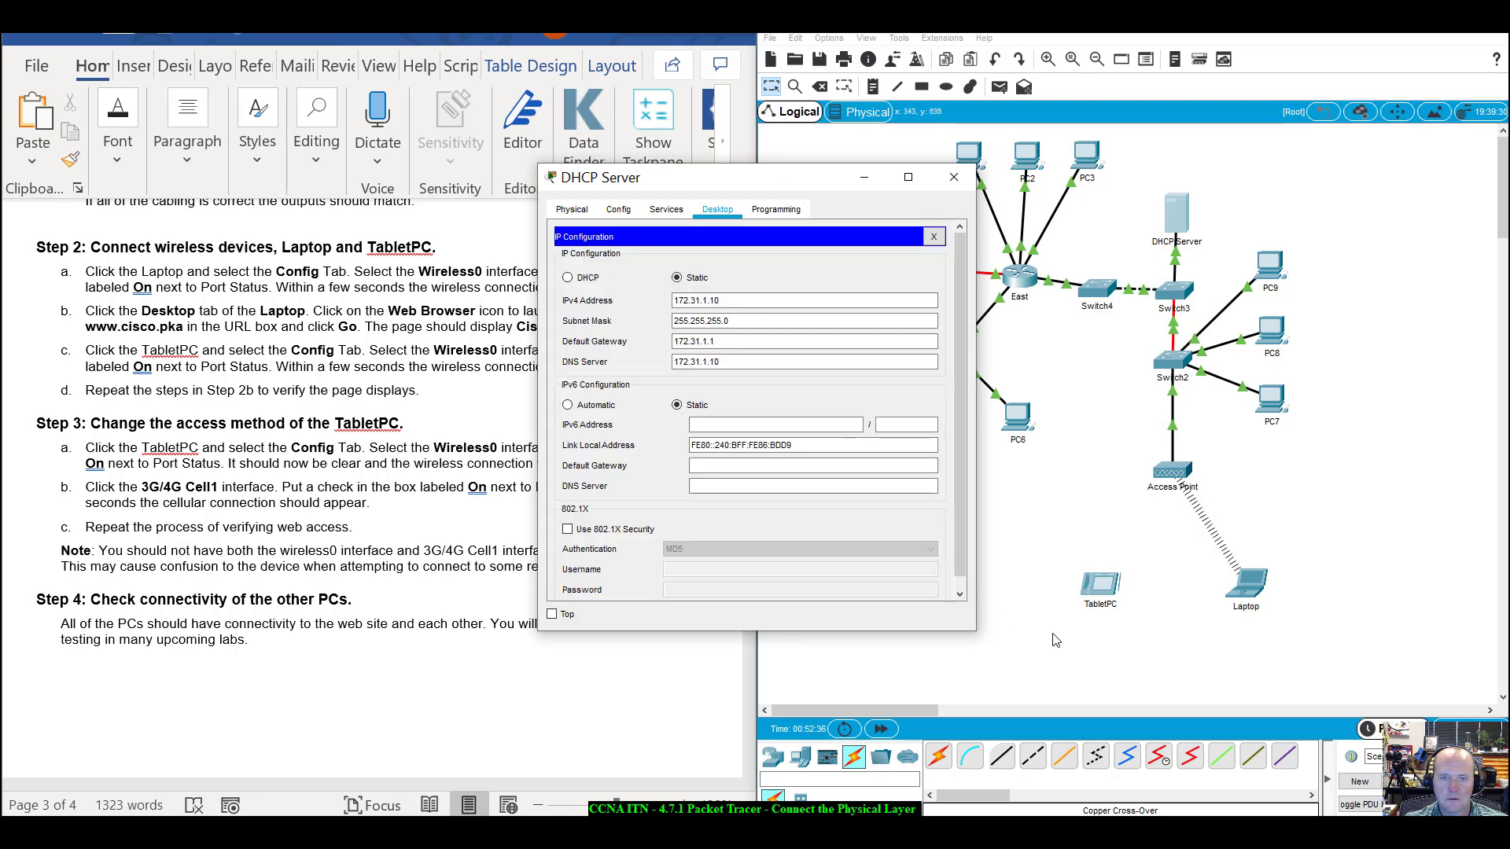
left_click(1252, 590)
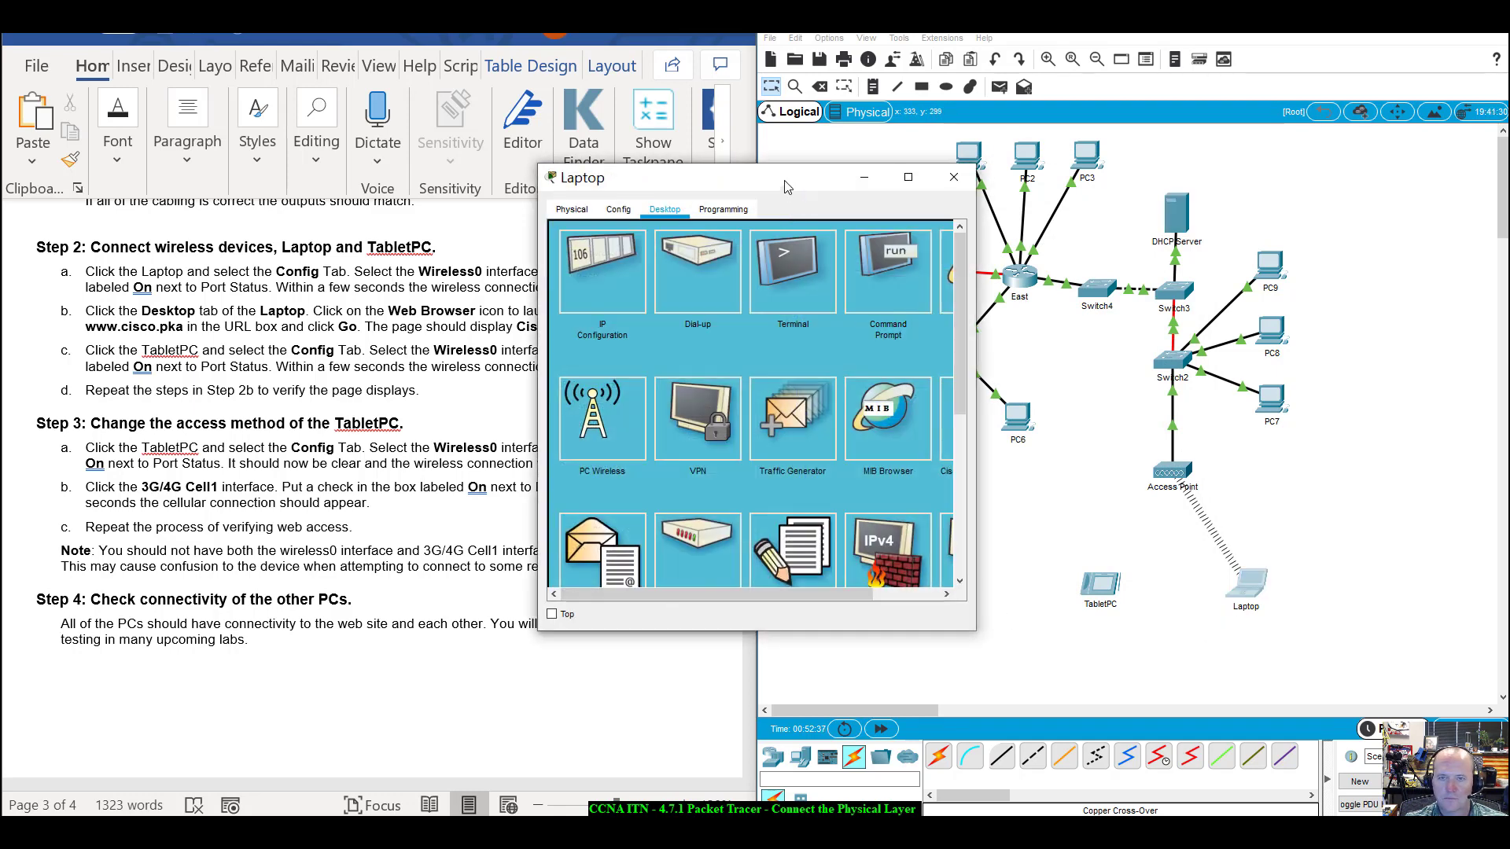
left_click_drag(786, 186, 1177, 103)
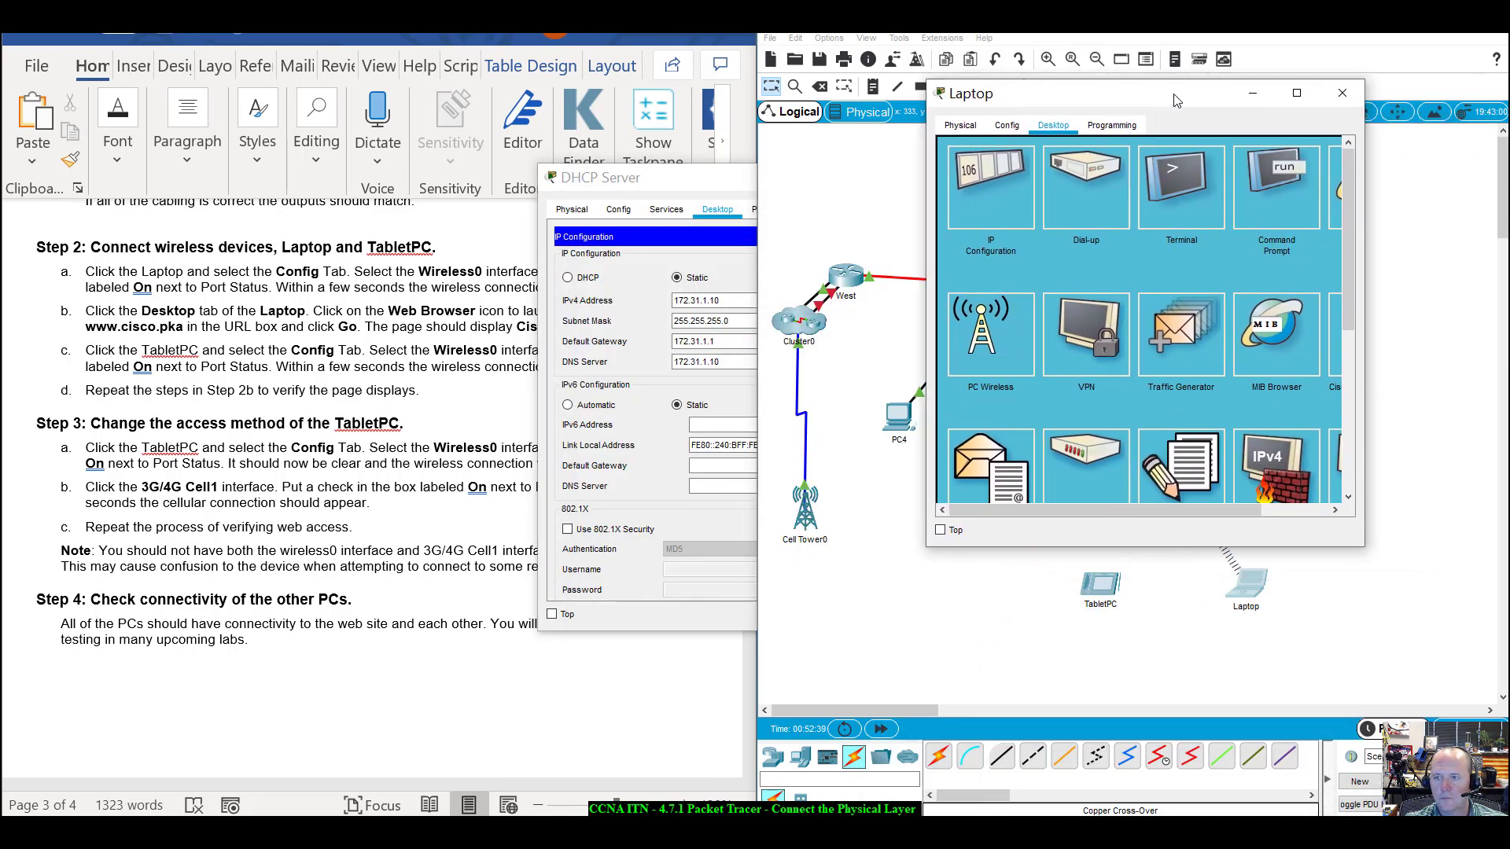
left_click(1288, 206)
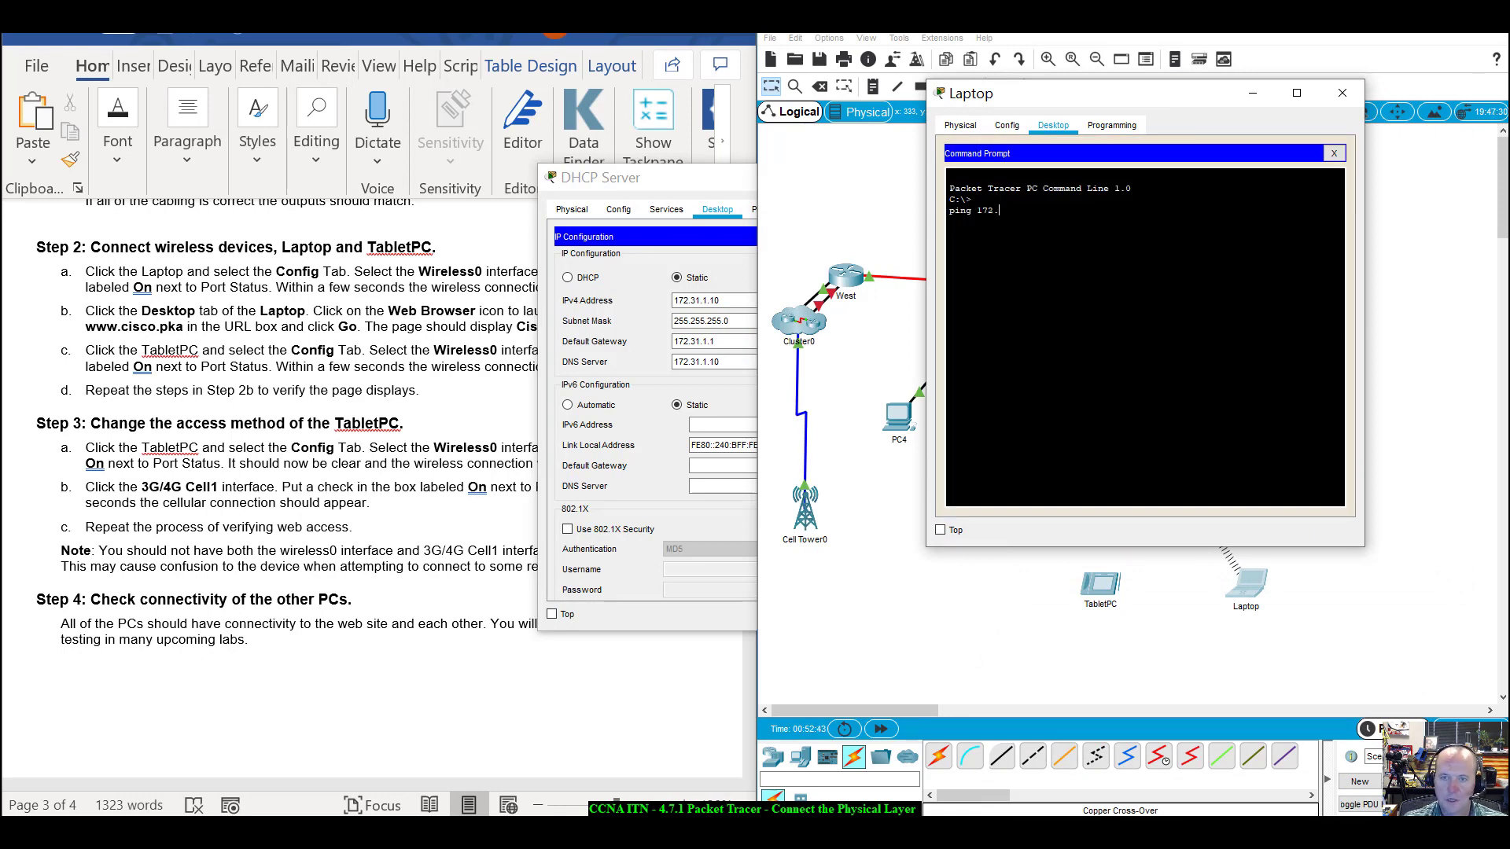
type("ping 172.31.1.")
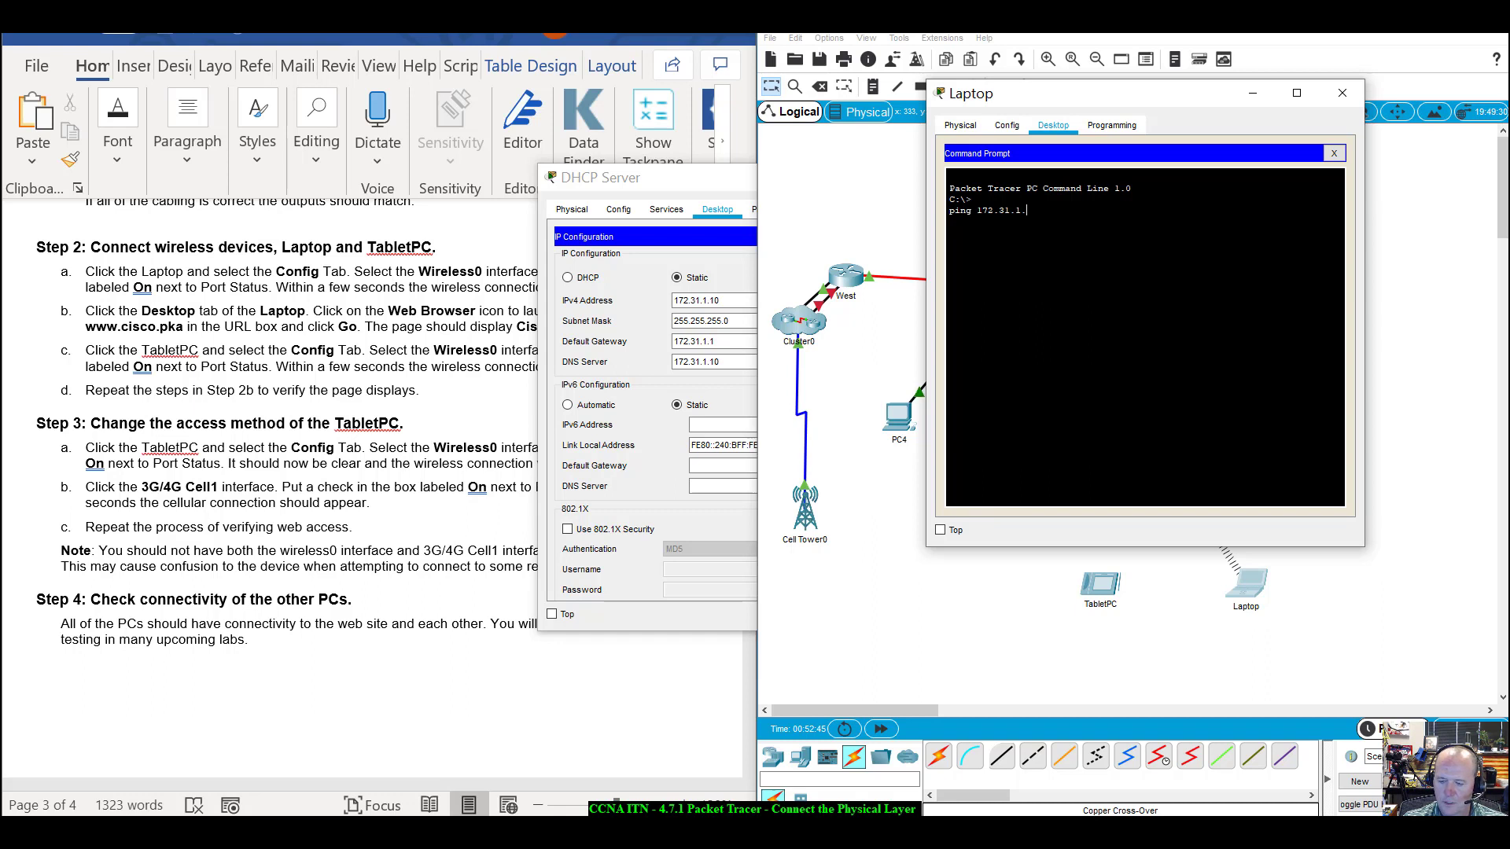
type("10")
key("Return")
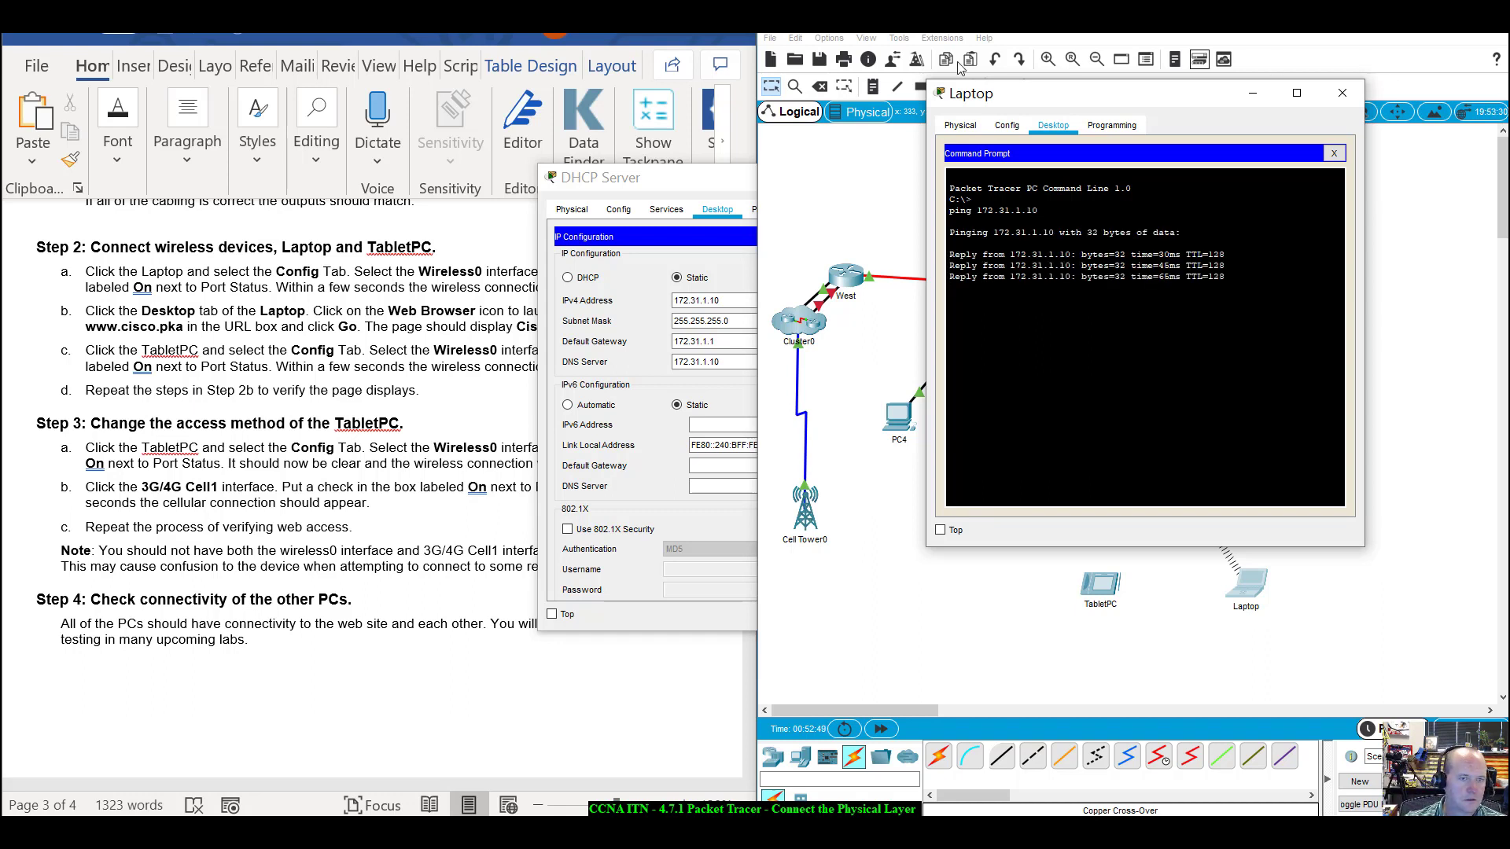
left_click_drag(1105, 94, 1000, 659)
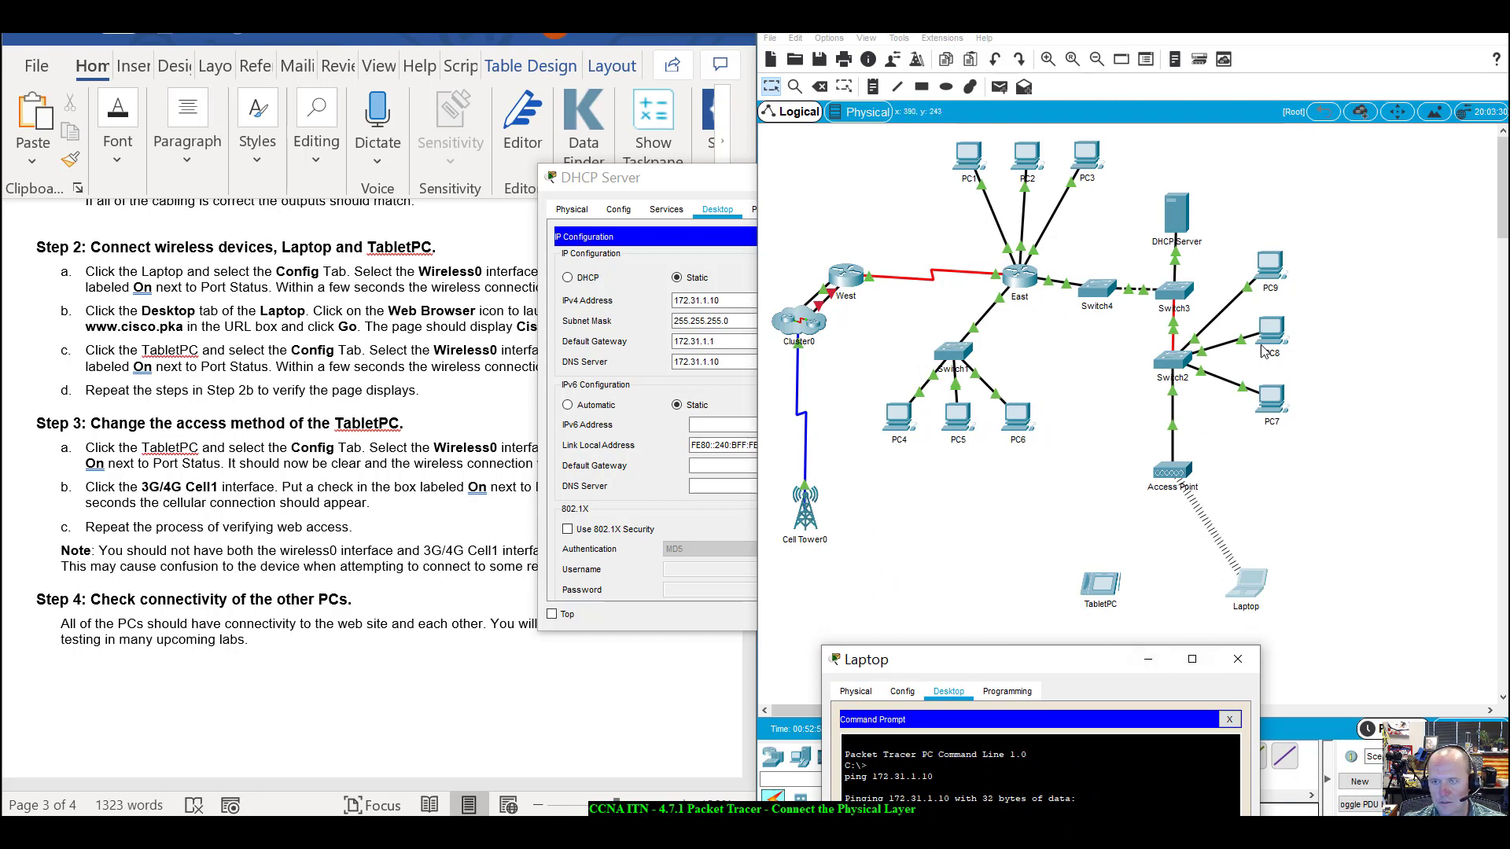
Review the Laptop's ping output, close its window, and bring the lab instructions for Steps 2 to 4 back into view.
left_click_drag(1089, 673, 1257, 319)
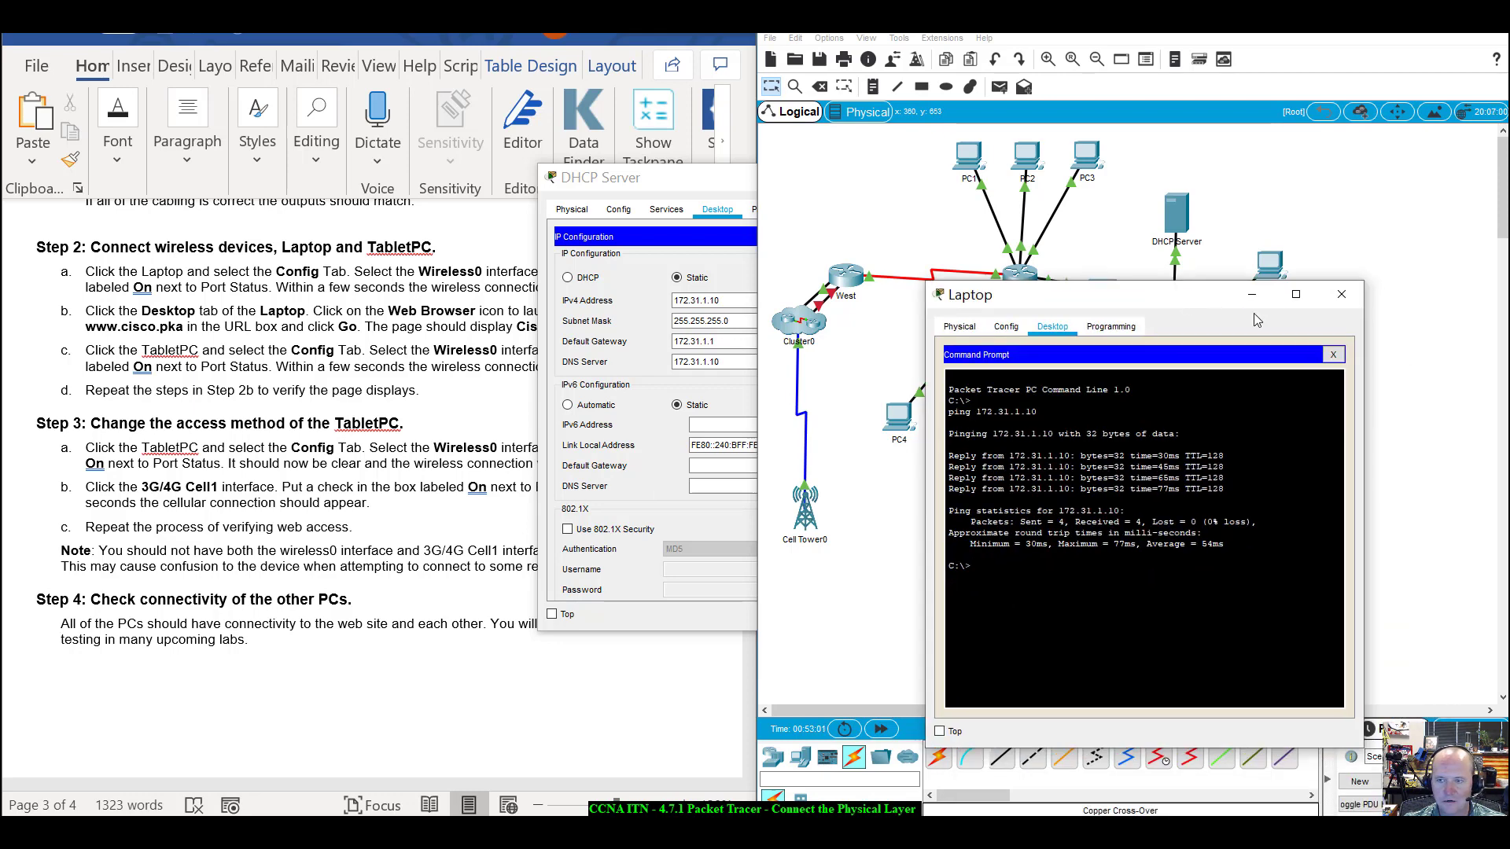
left_click(1338, 297)
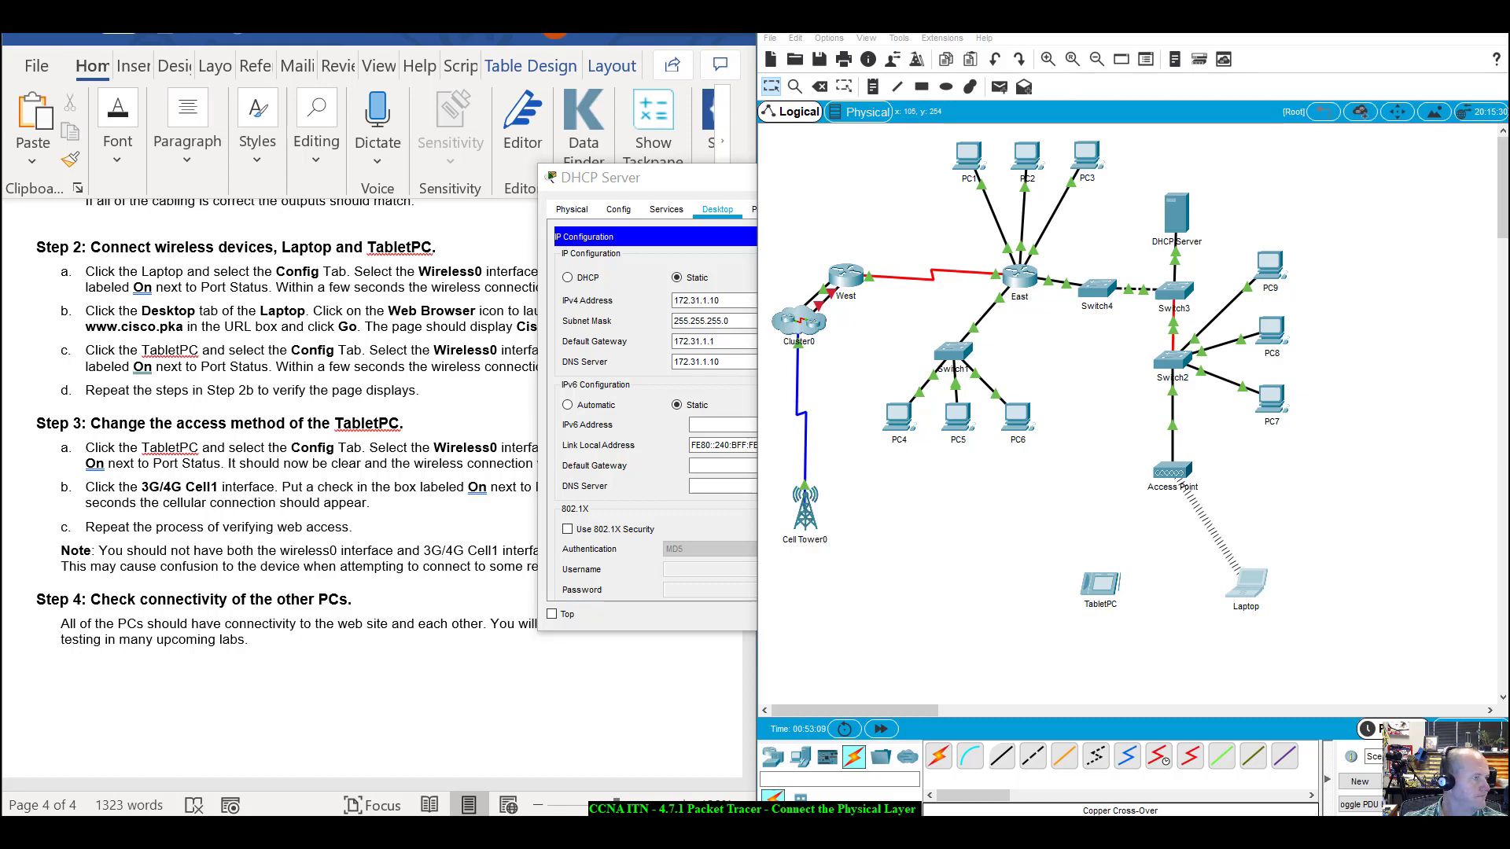
scroll(364, 662, "down", 3)
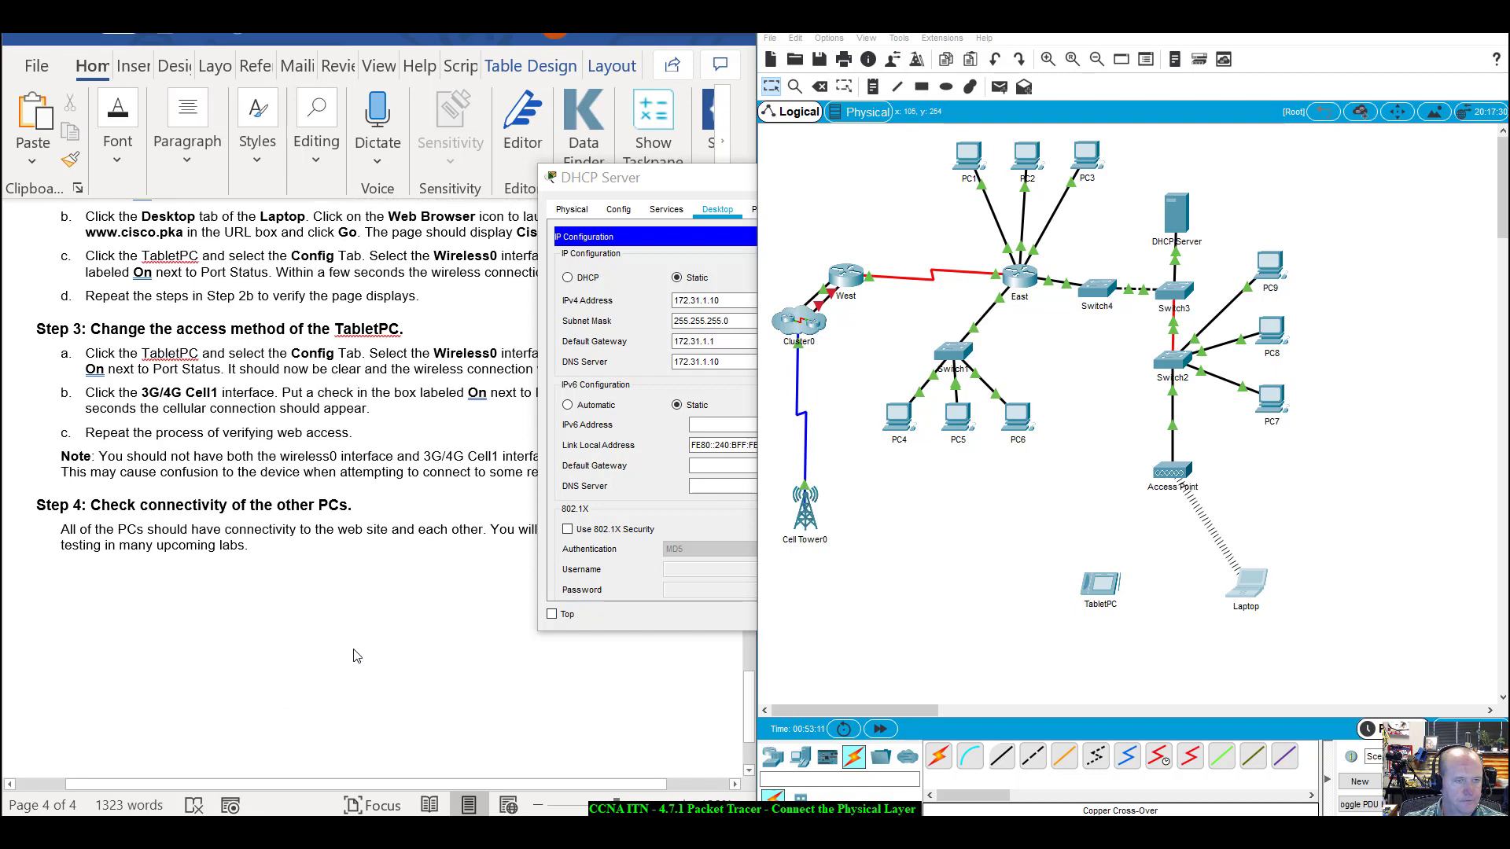
scroll(347, 652, "up", 3)
left_click(357, 548)
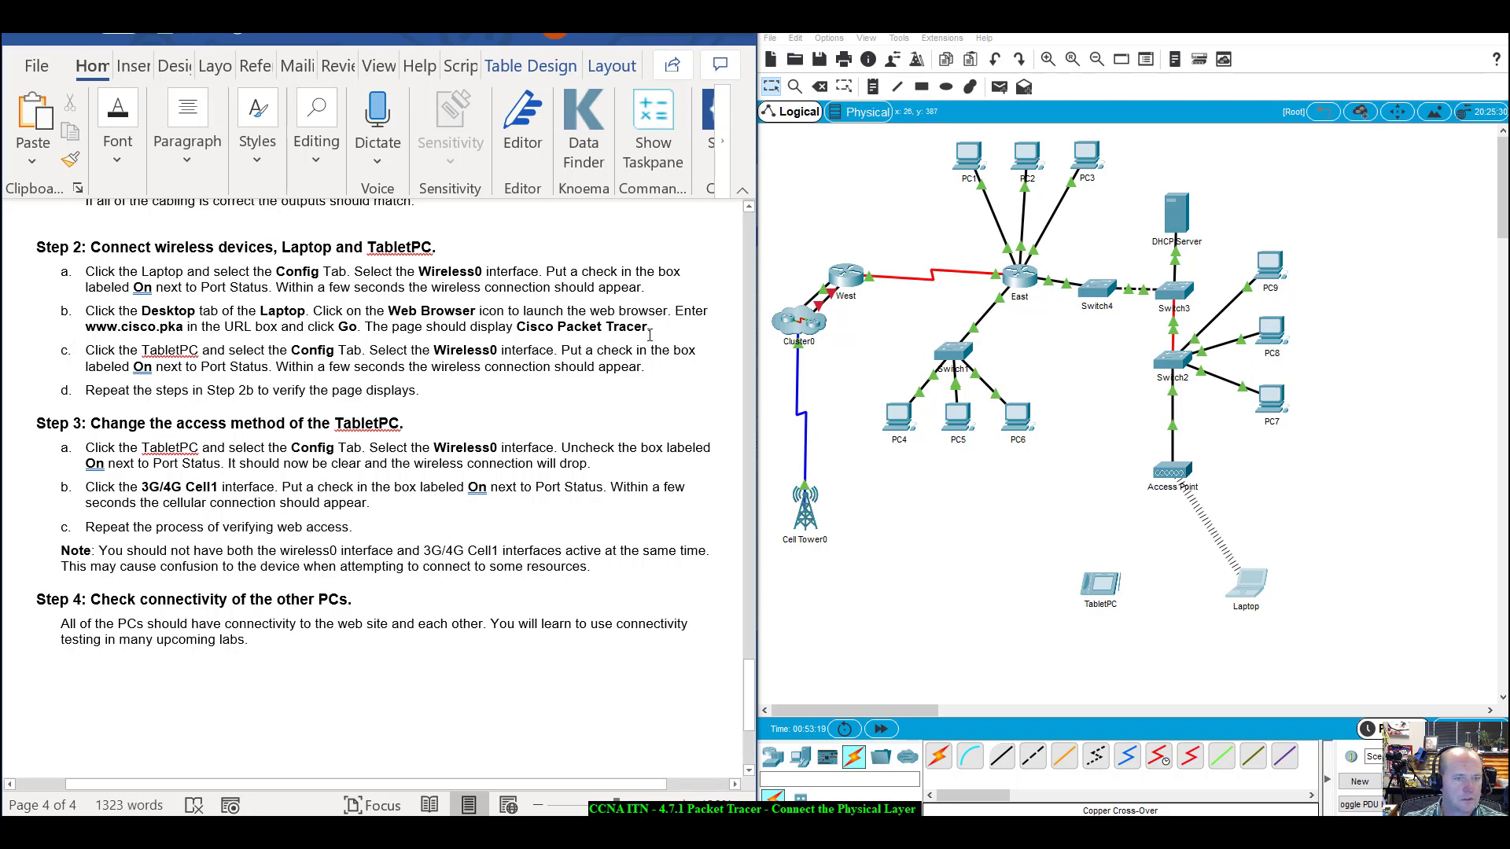
Open the TabletPC's configuration settings and widen its window over the topology.
left_click(1096, 586)
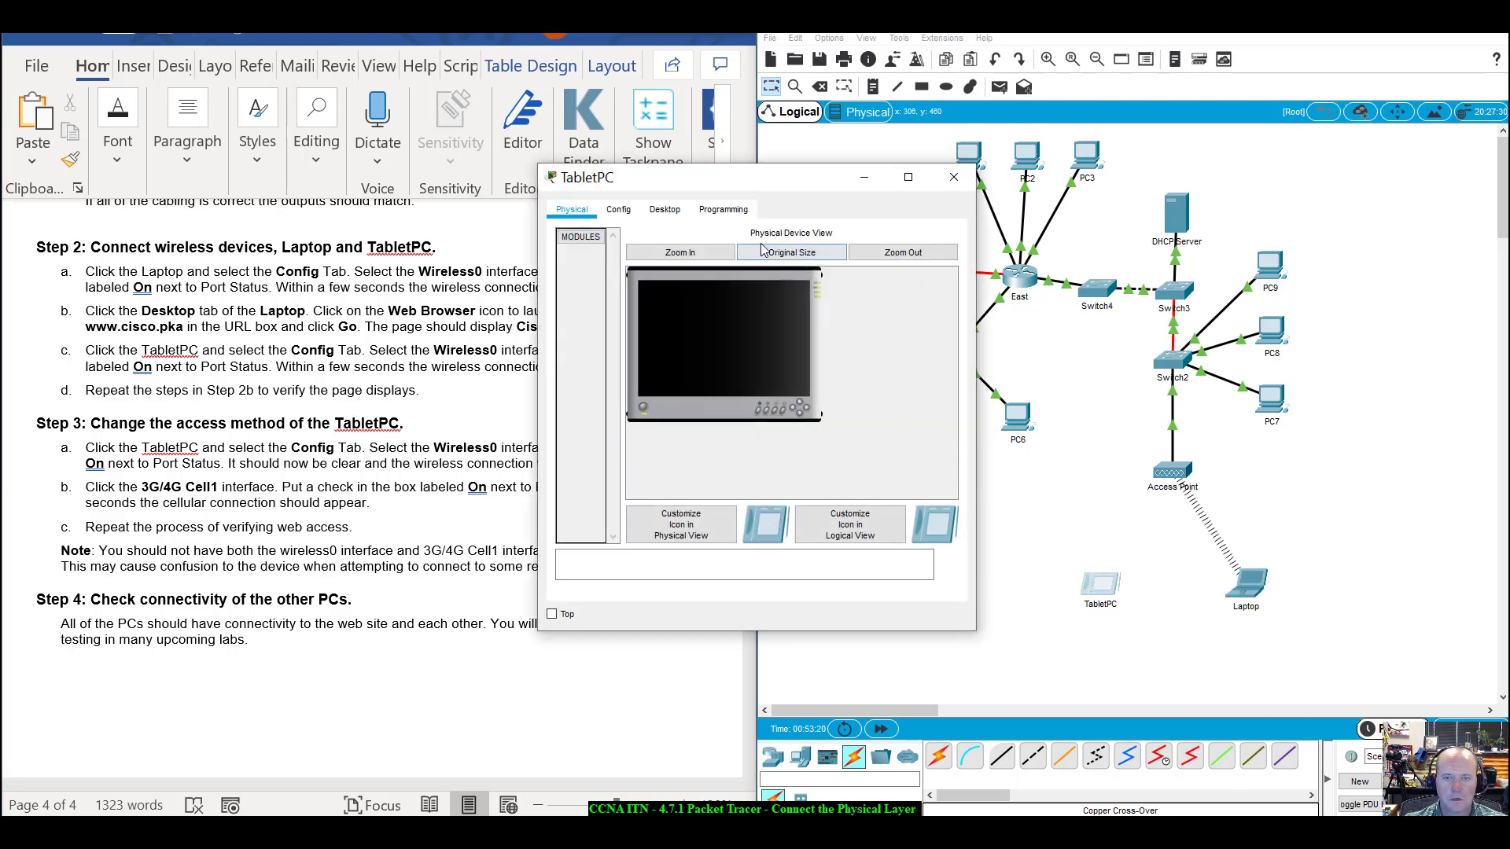
left_click(620, 209)
left_click_drag(653, 187, 985, 238)
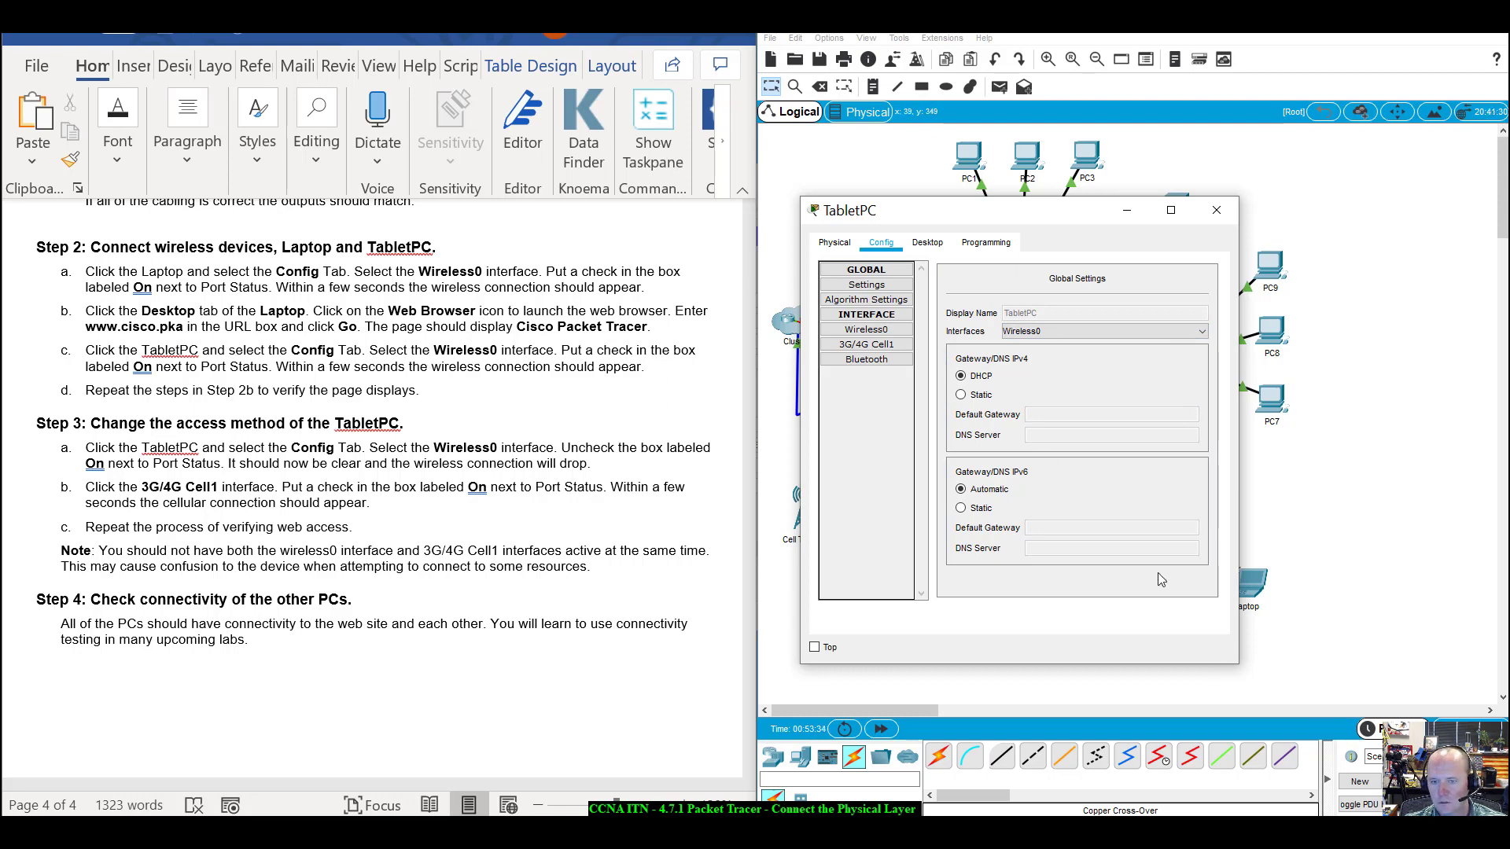
left_click_drag(1237, 663, 1504, 673)
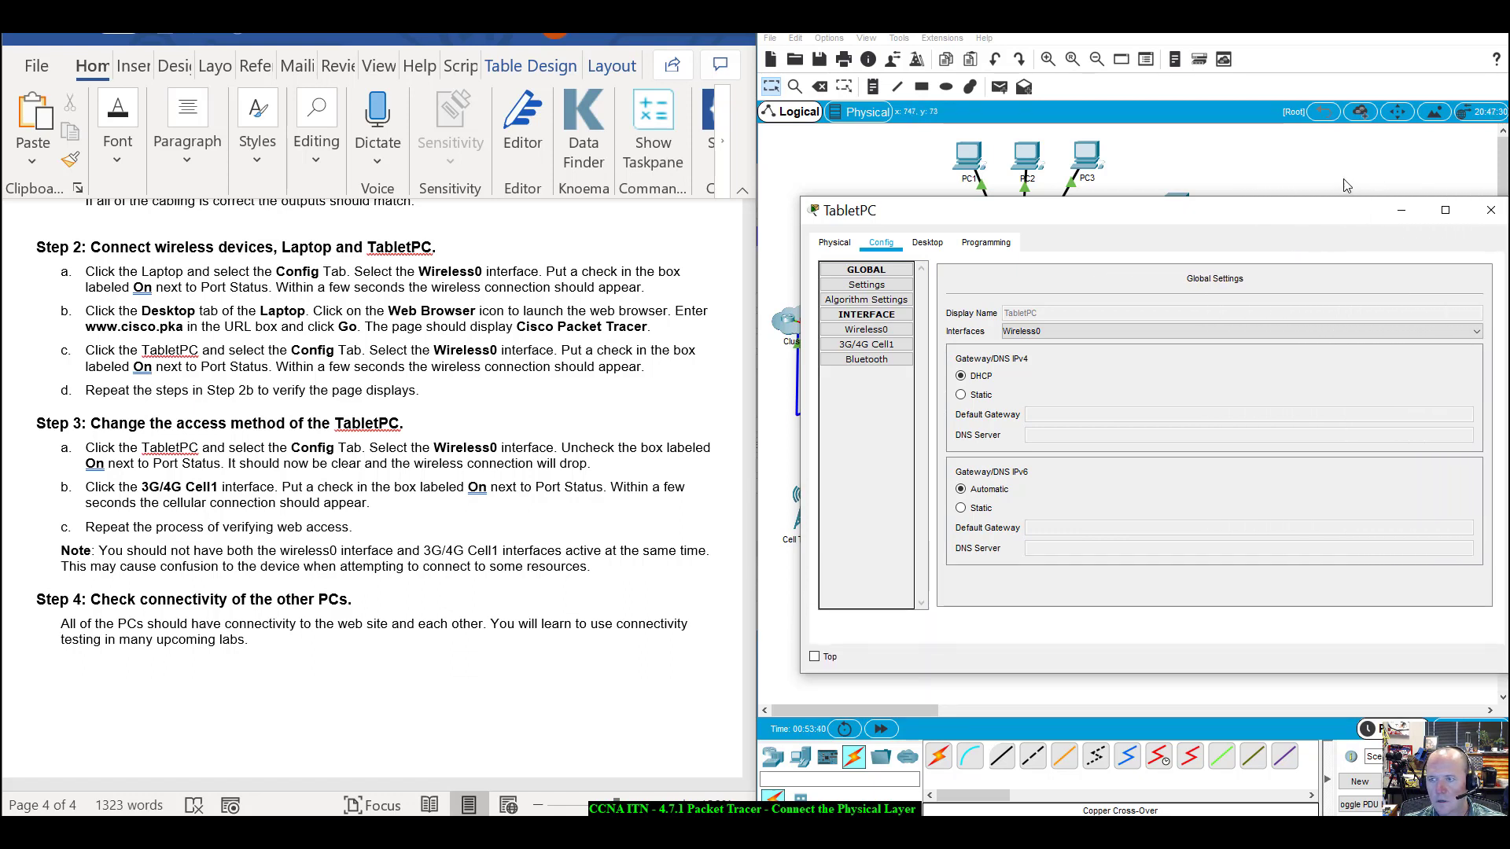
left_click(1297, 333)
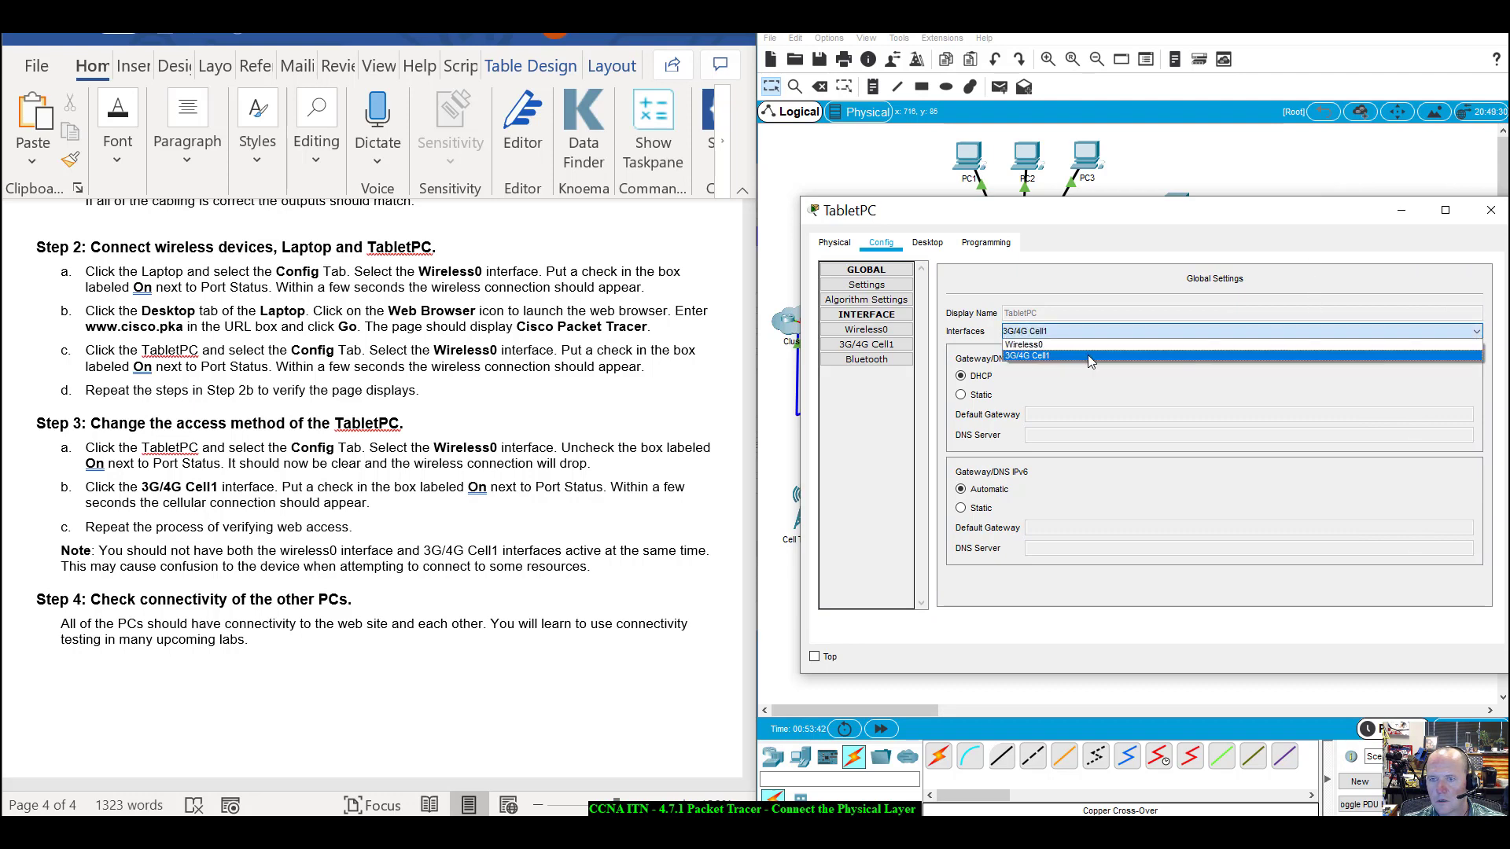
left_click(1088, 354)
left_click(1086, 338)
left_click(1059, 347)
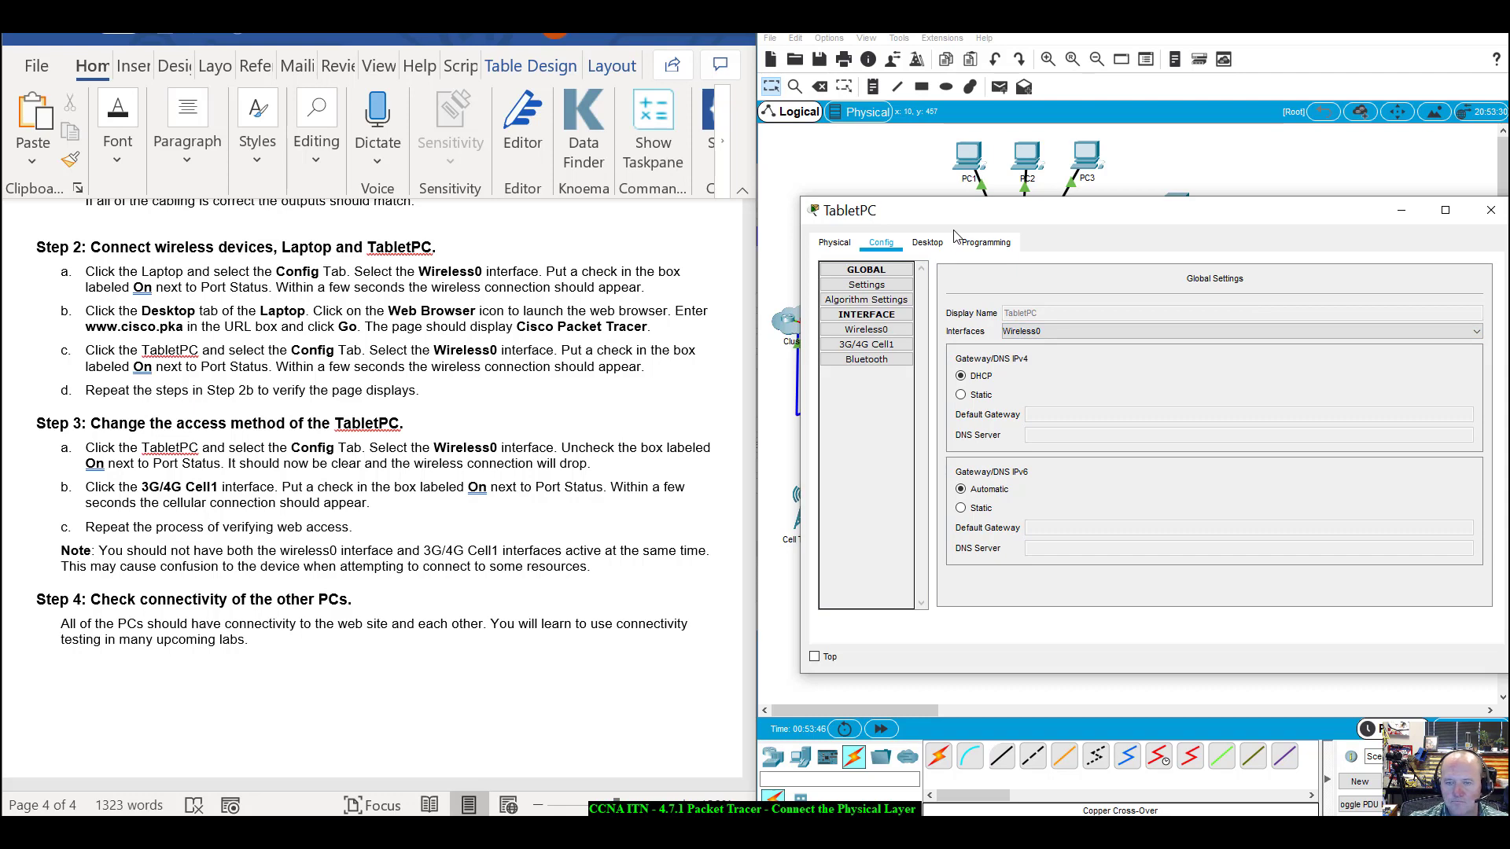
Turn on the port status of the TabletPC's Wireless0 interface and close the device window.
left_click_drag(967, 215, 938, 204)
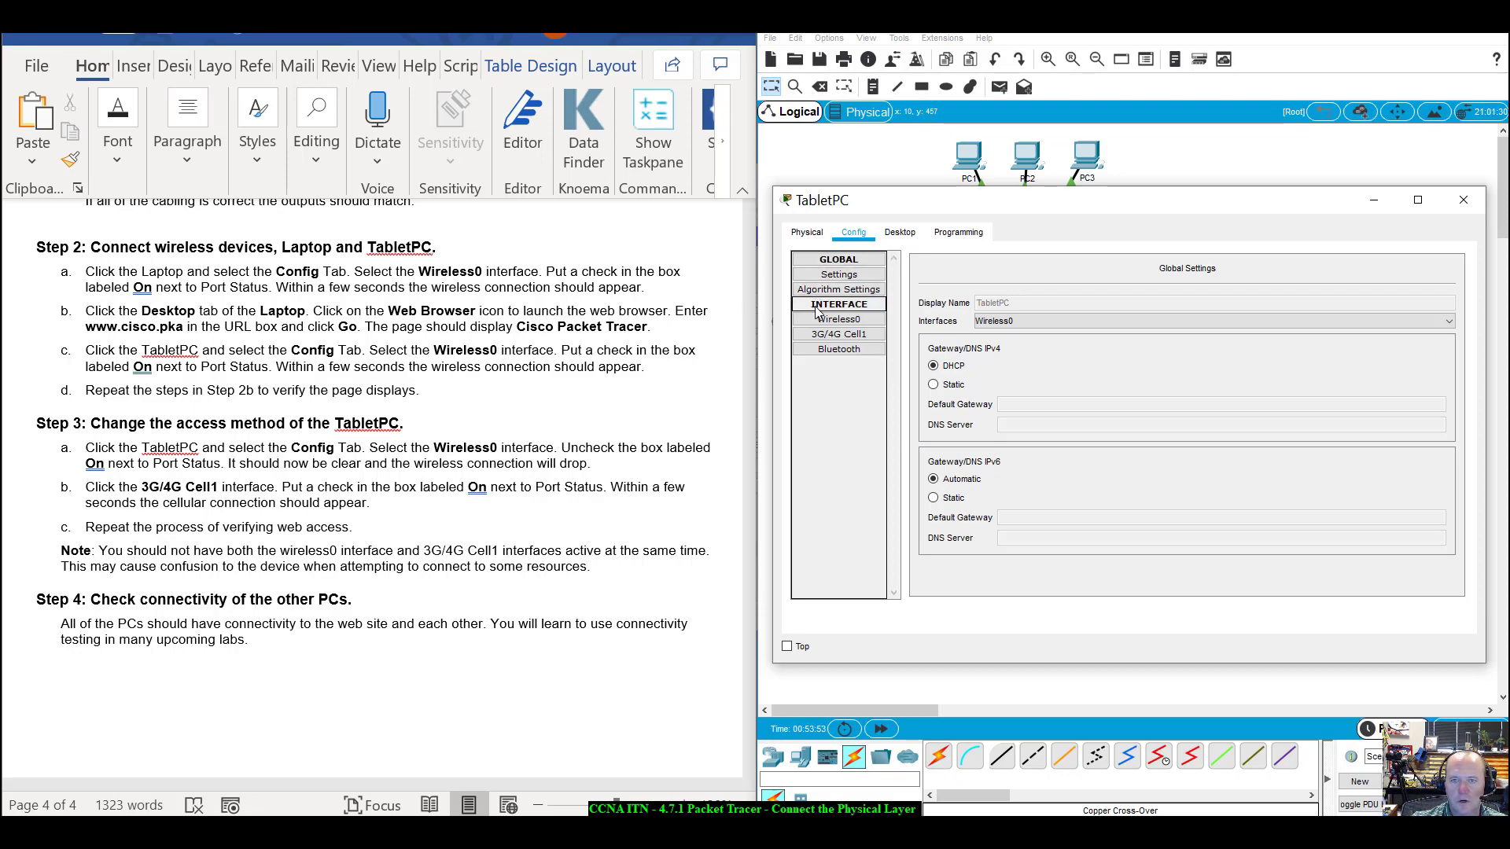
left_click(838, 319)
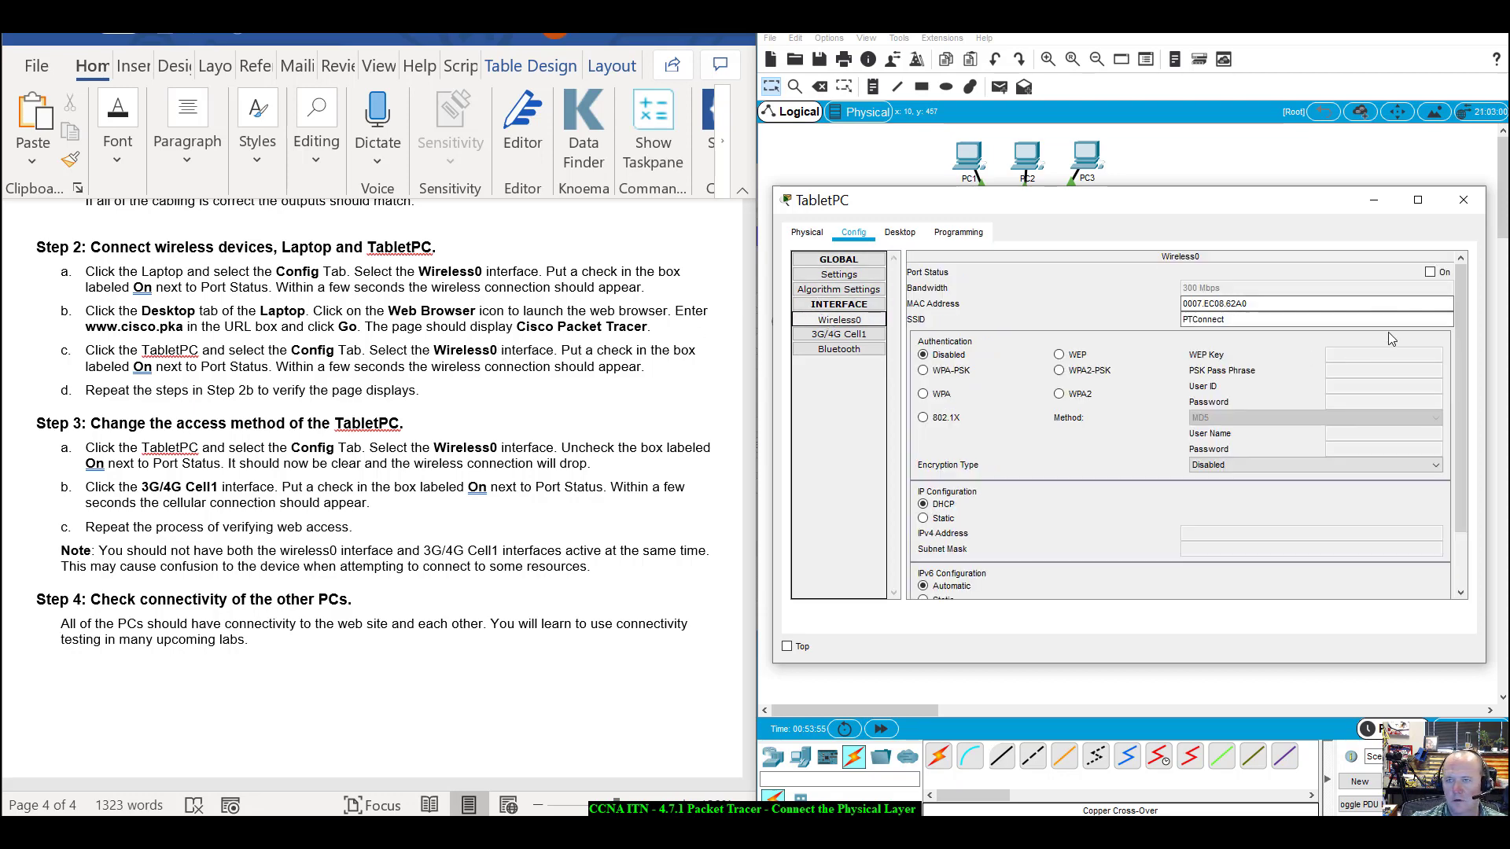
left_click(1430, 272)
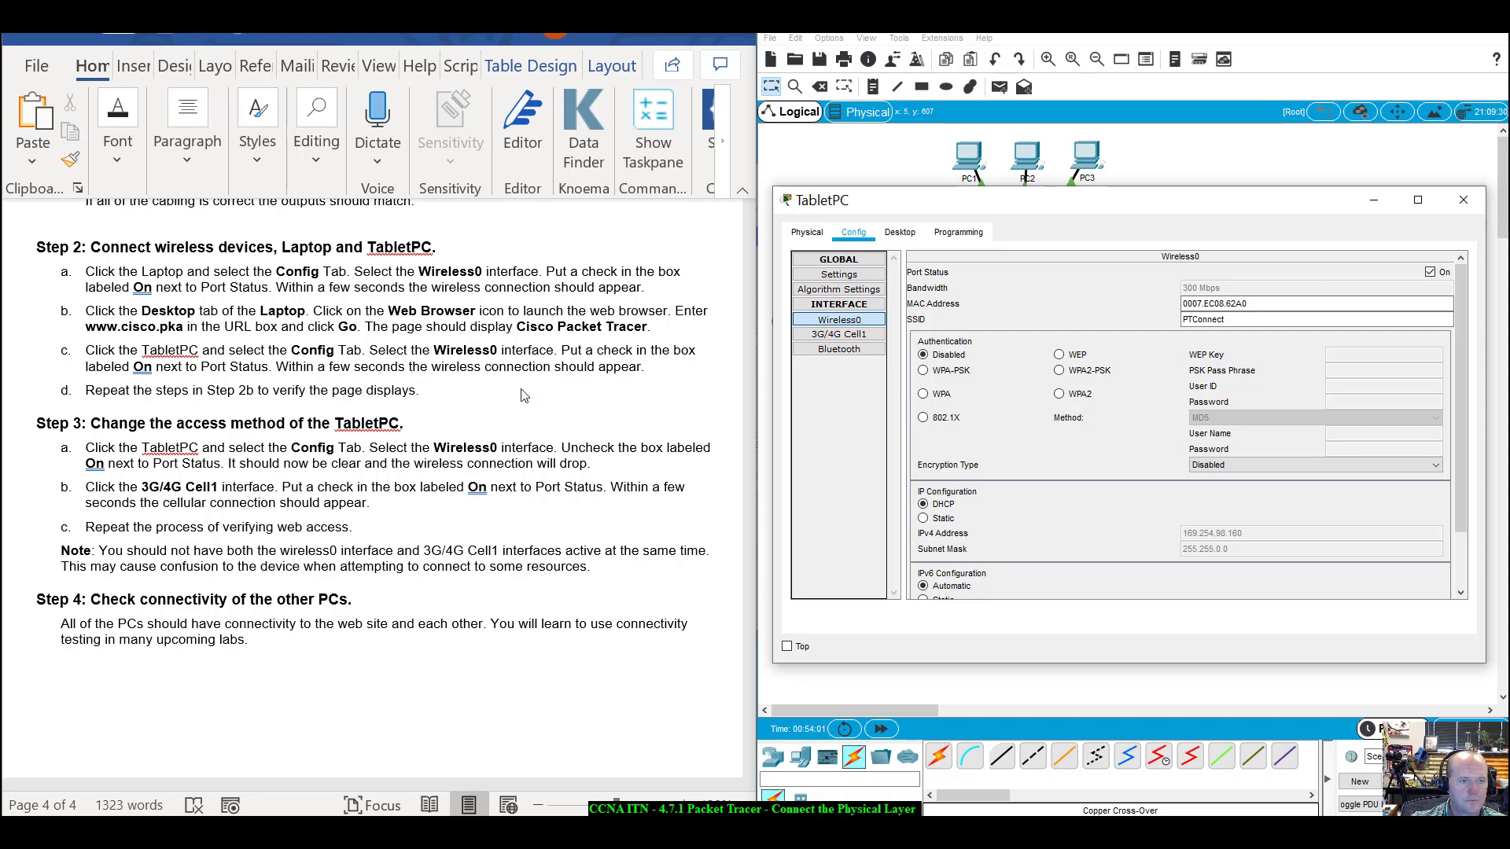
left_click(1463, 200)
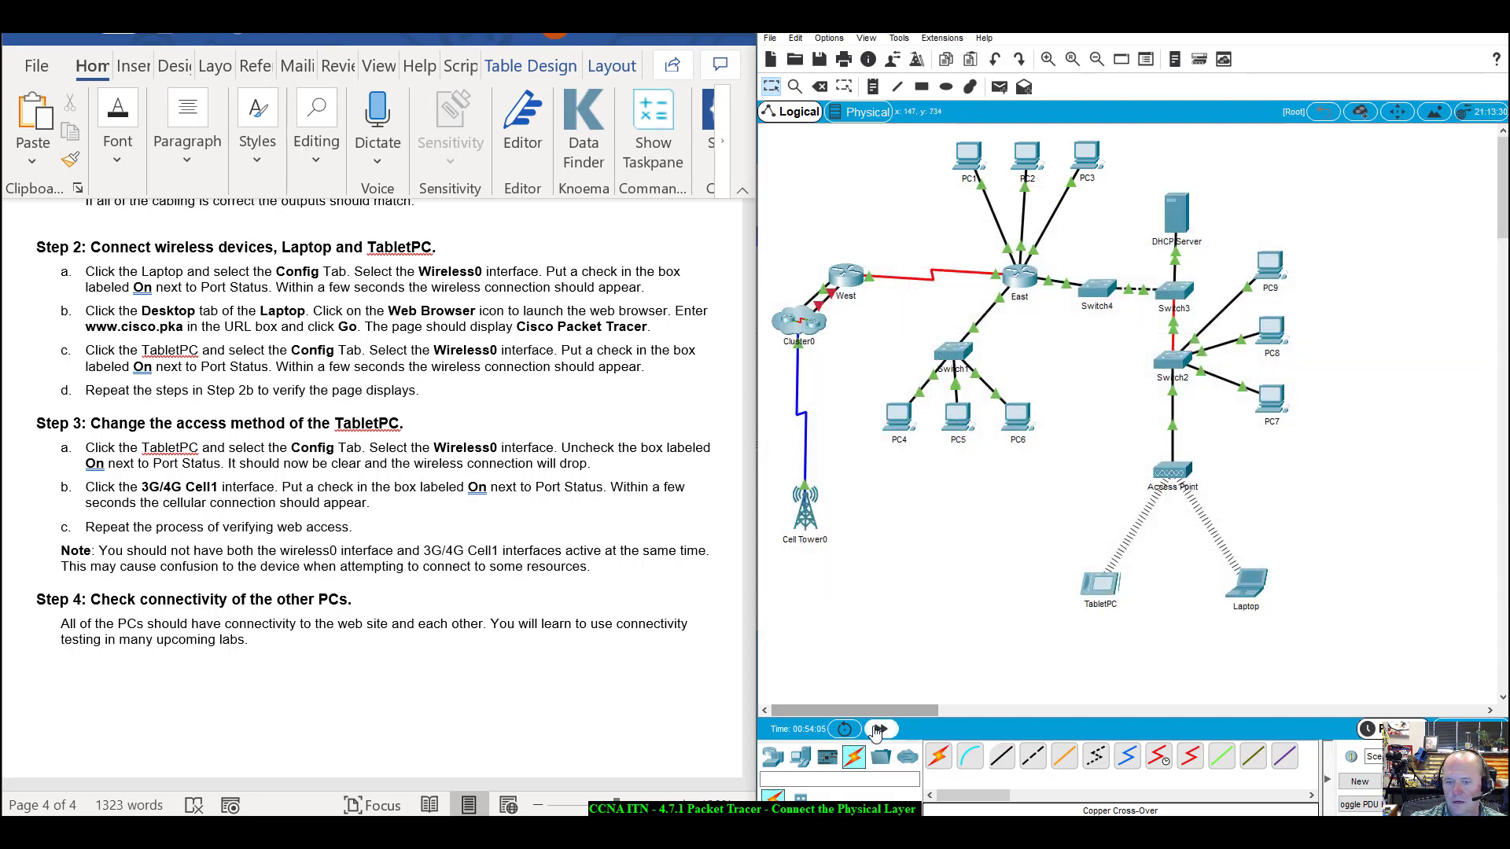
left_click(1105, 588)
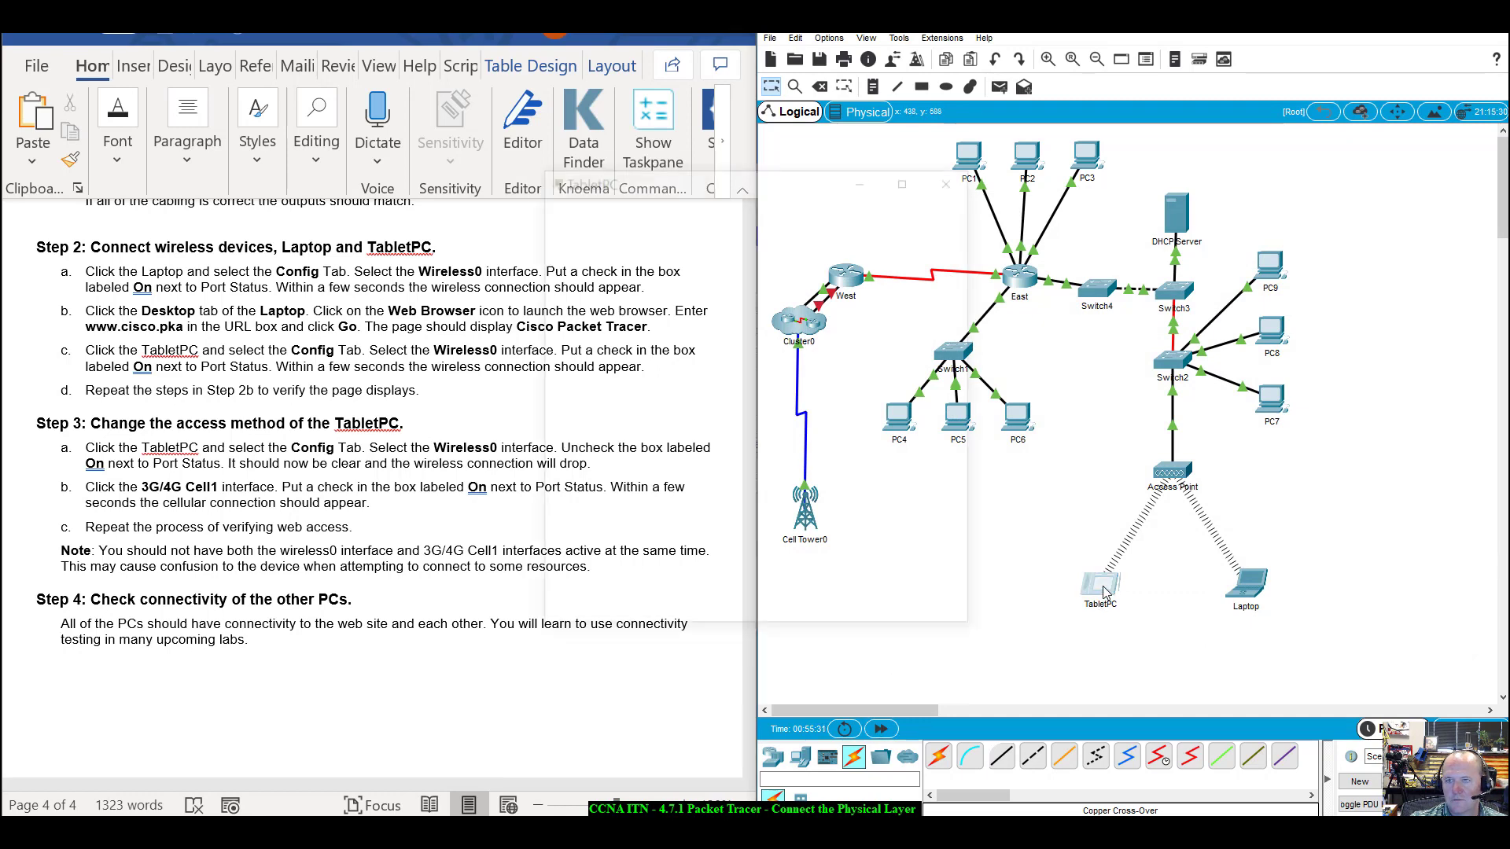
left_click_drag(815, 191, 1092, 286)
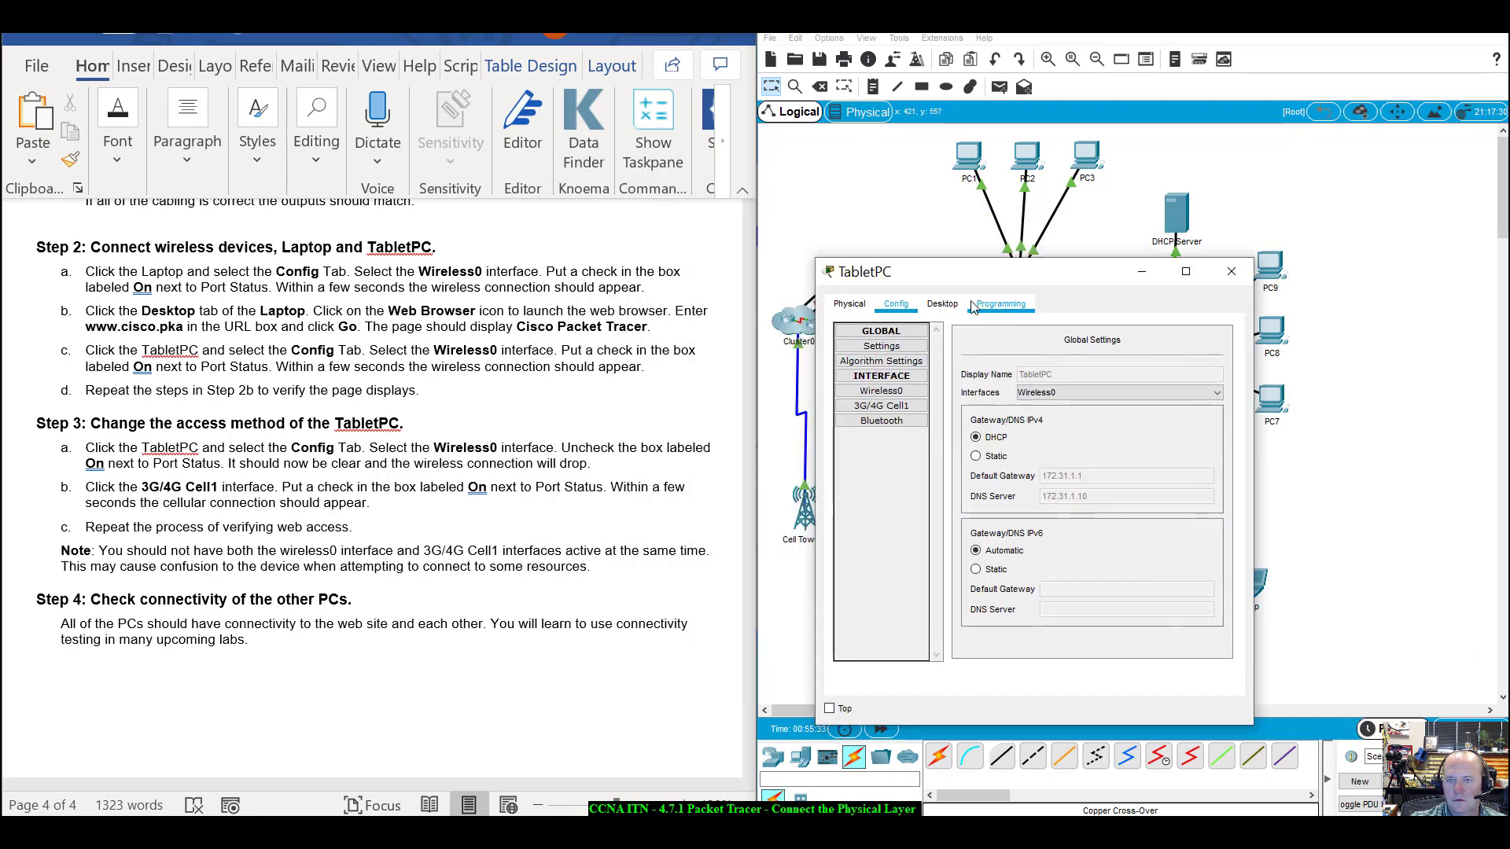
left_click(942, 303)
left_click(1158, 379)
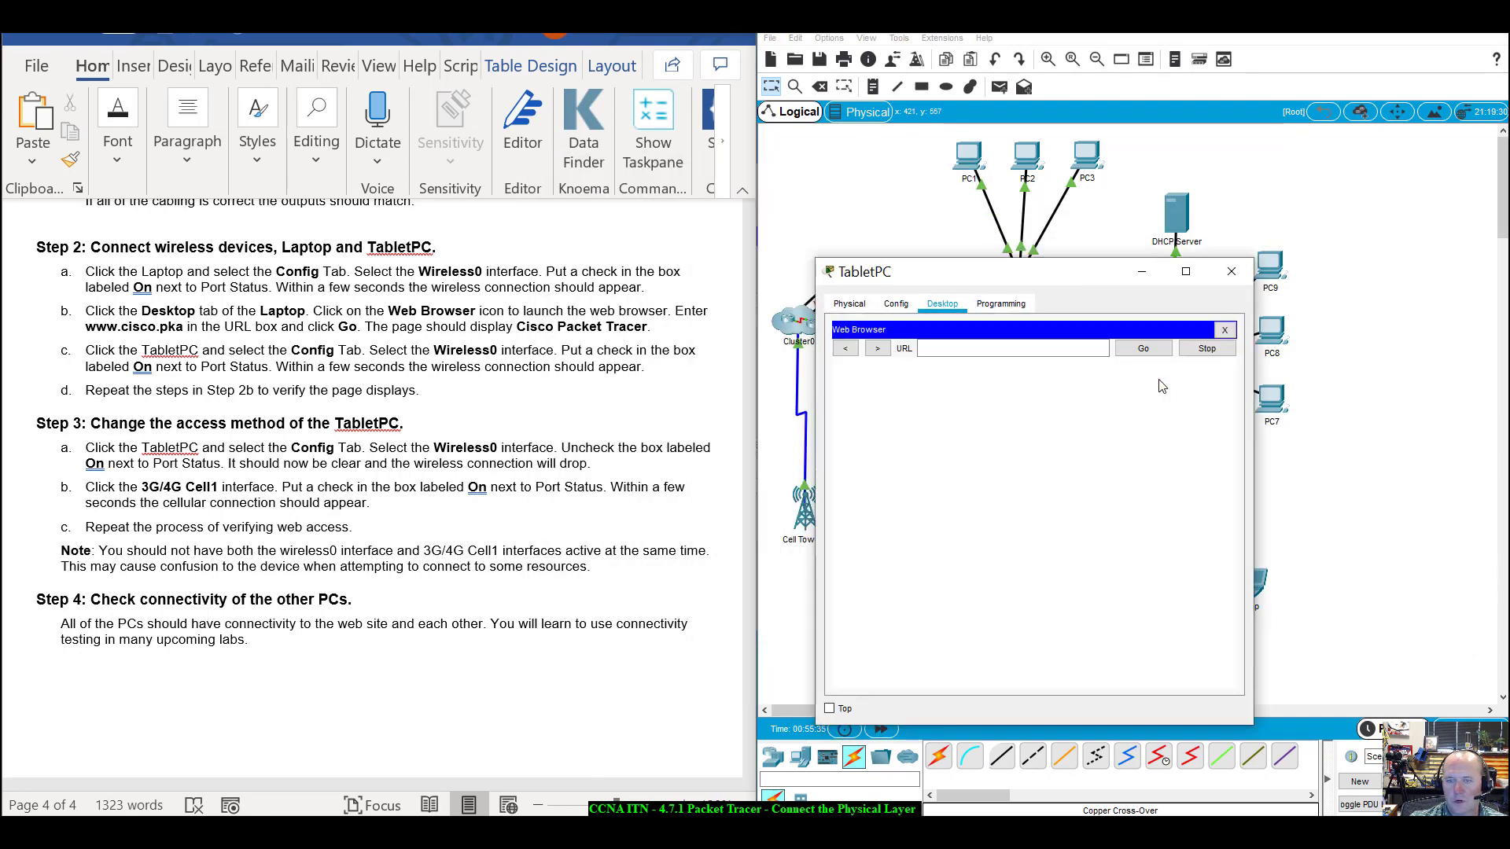
left_click(1001, 354)
type("www.")
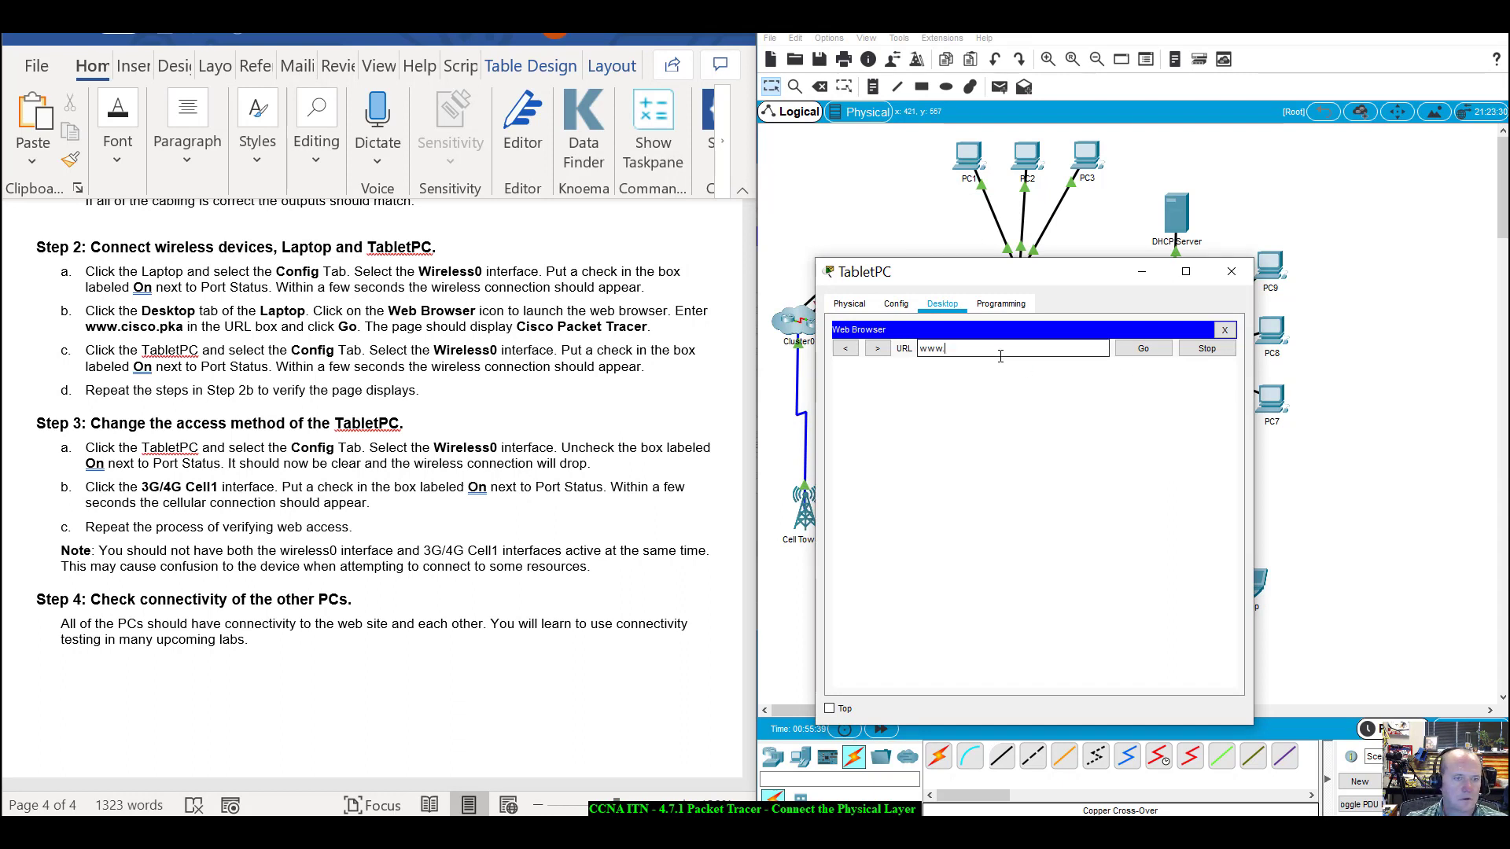
type("cisco")
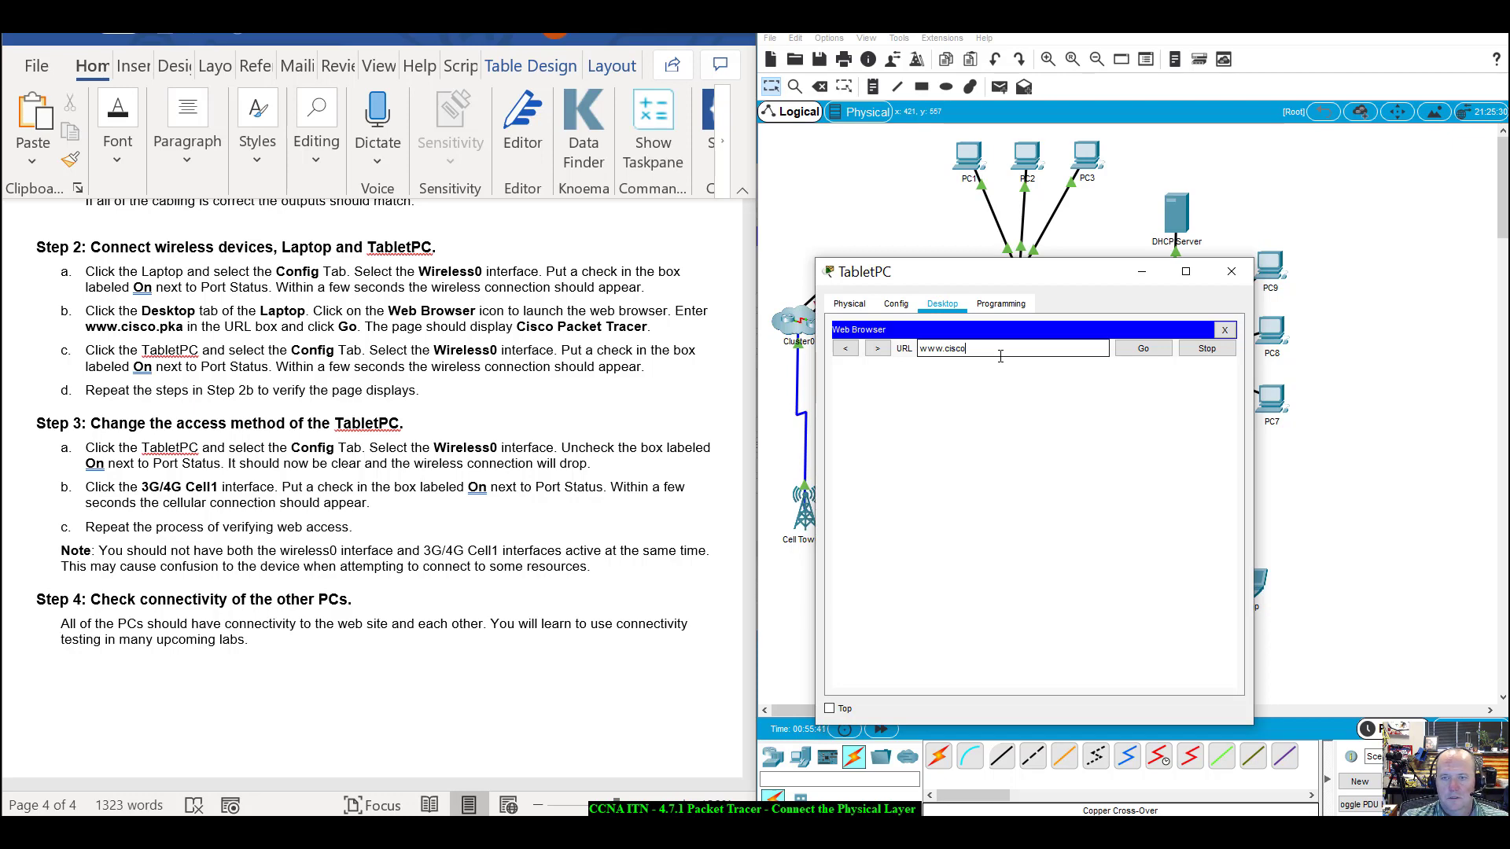
type(".pka")
key("Return")
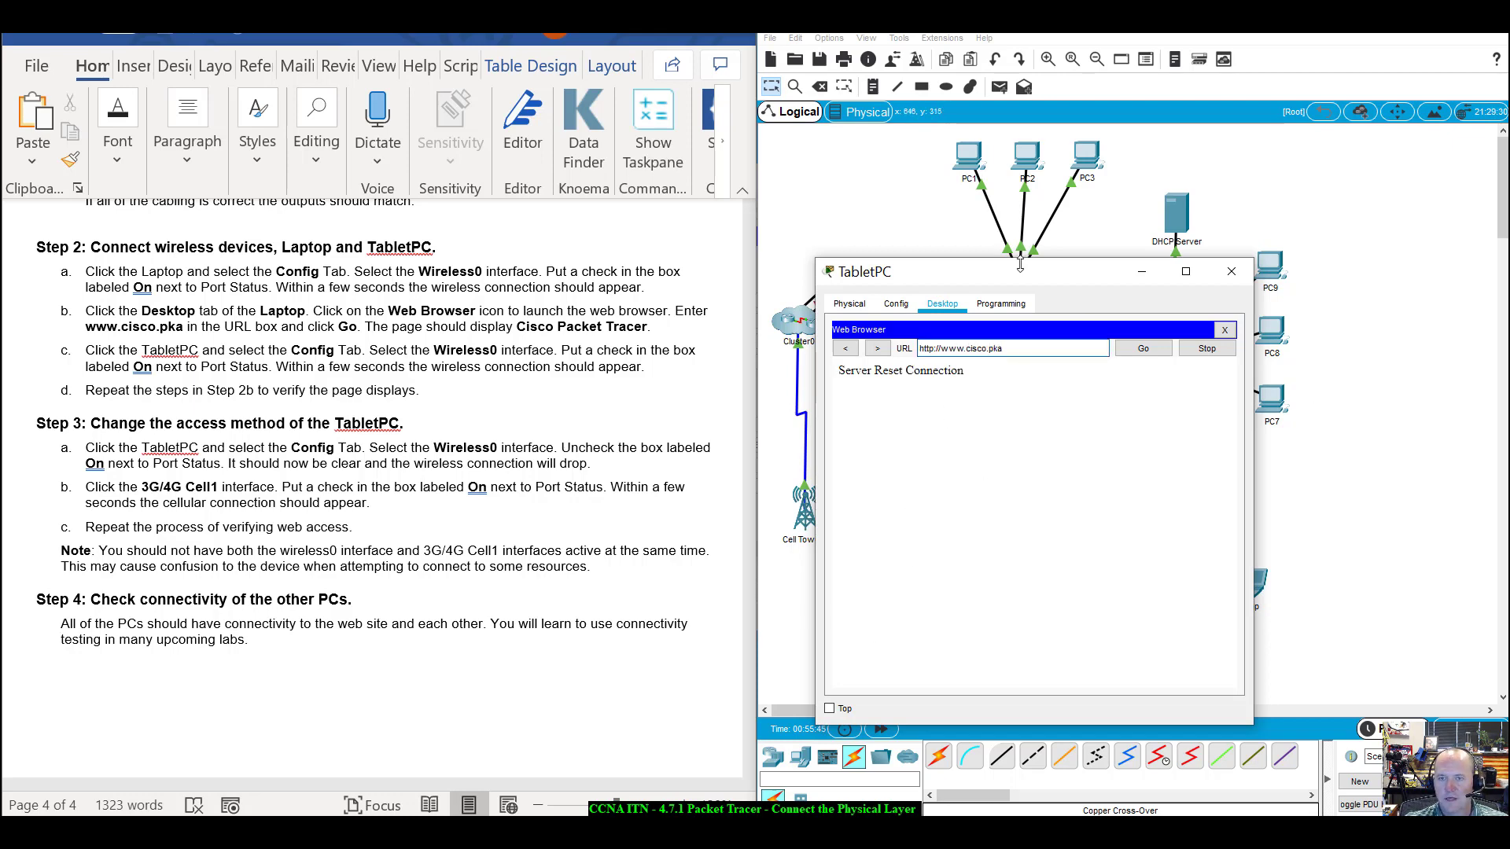
left_click_drag(1020, 271, 1158, 454)
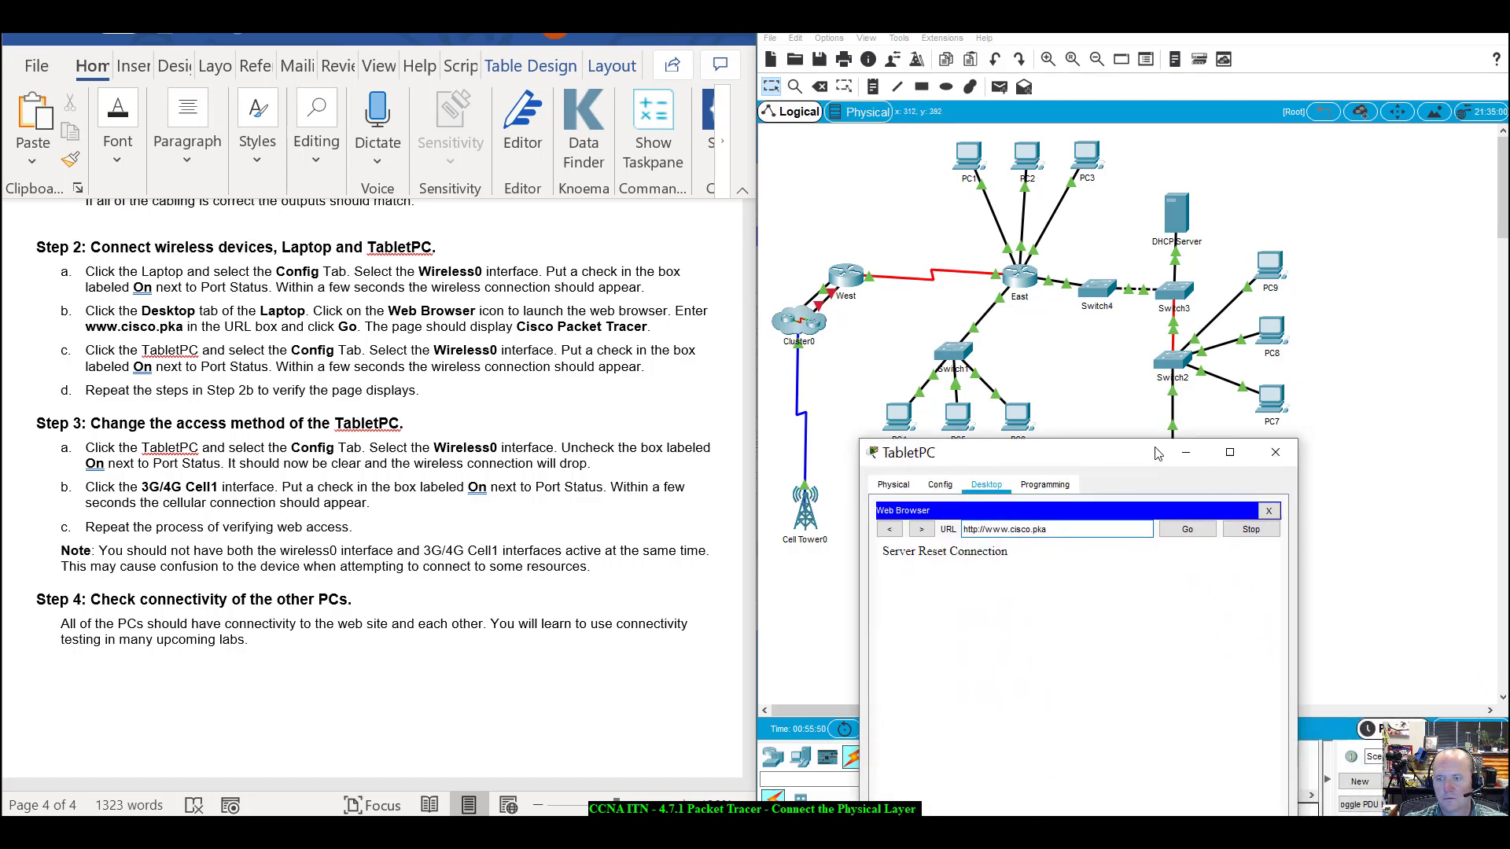
left_click(1286, 453)
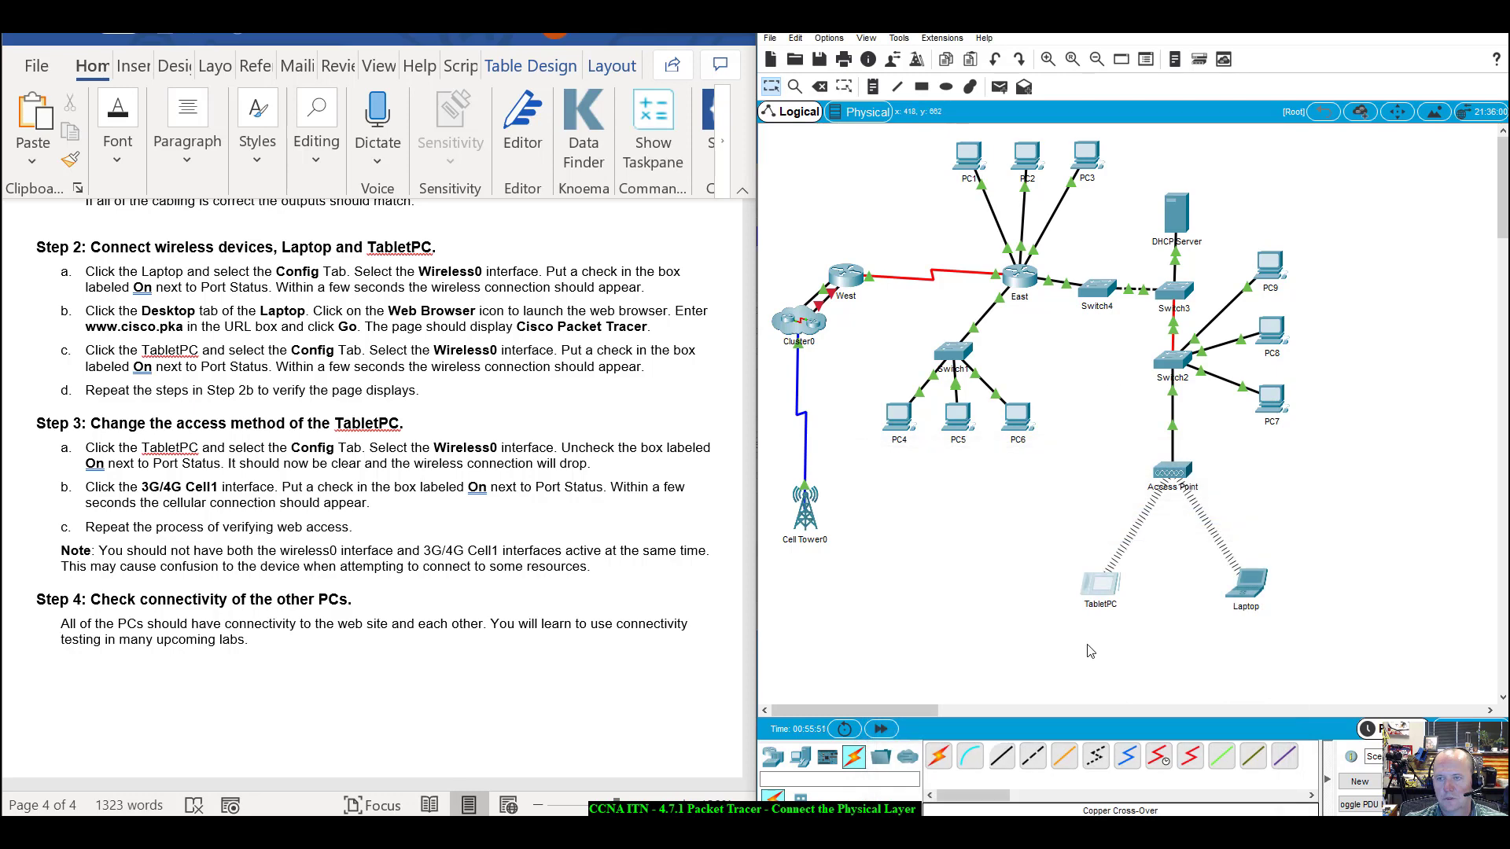
left_click(964, 150)
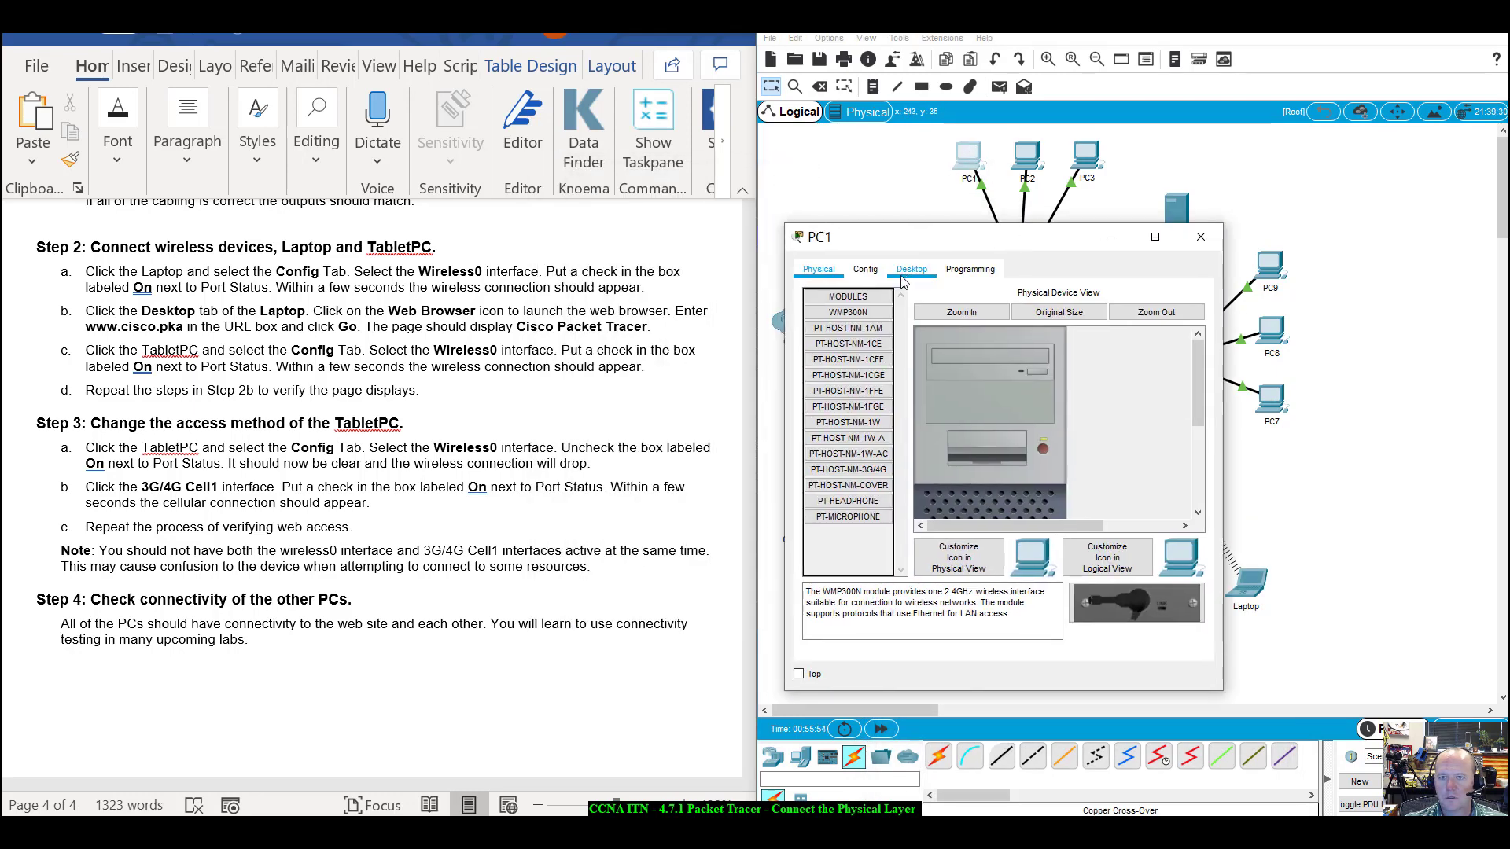
left_click(910, 270)
left_click(1197, 350)
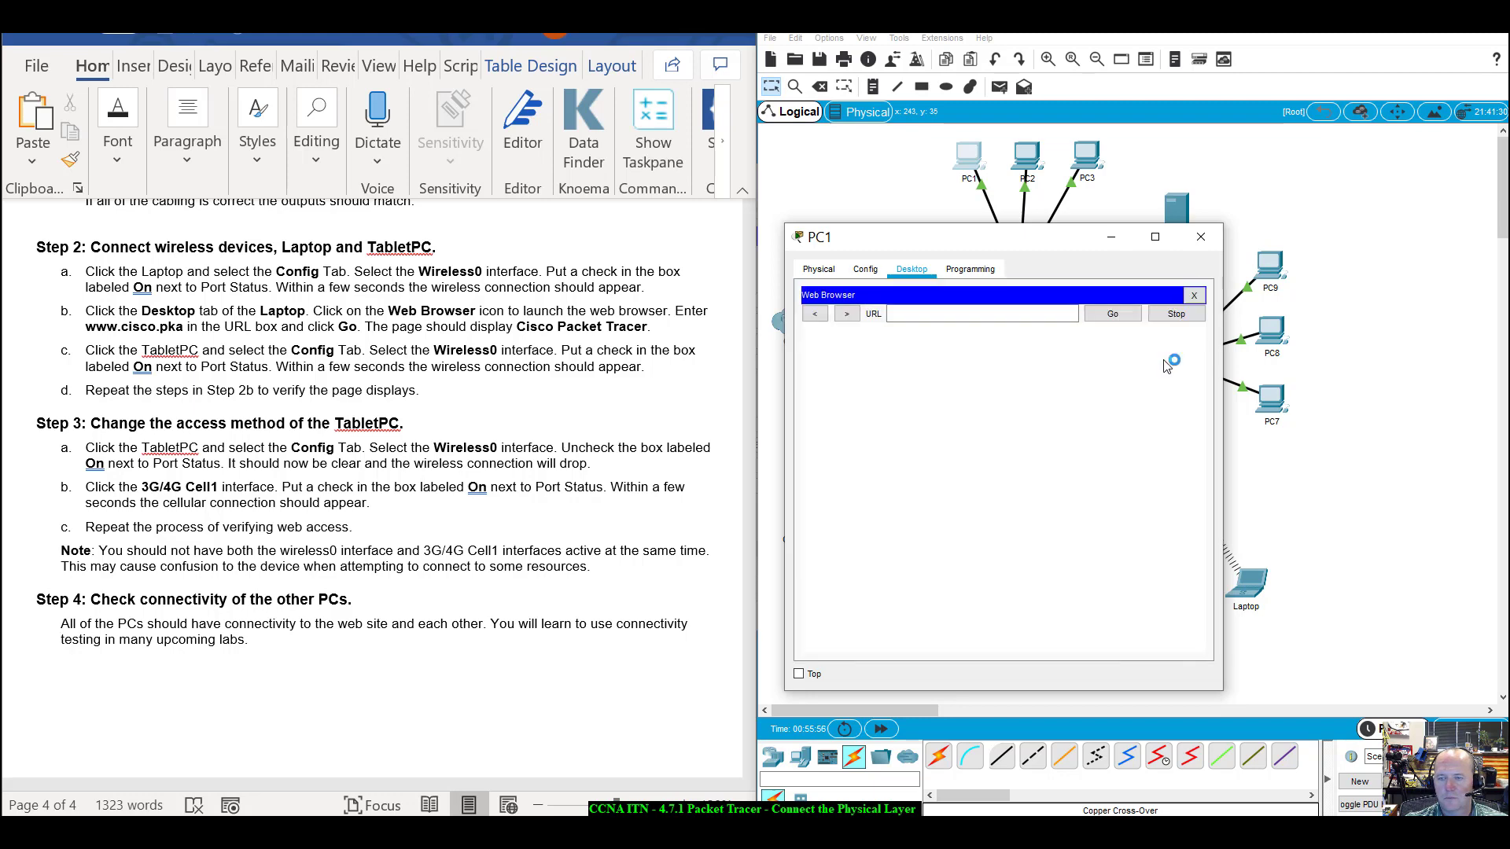
left_click(968, 316)
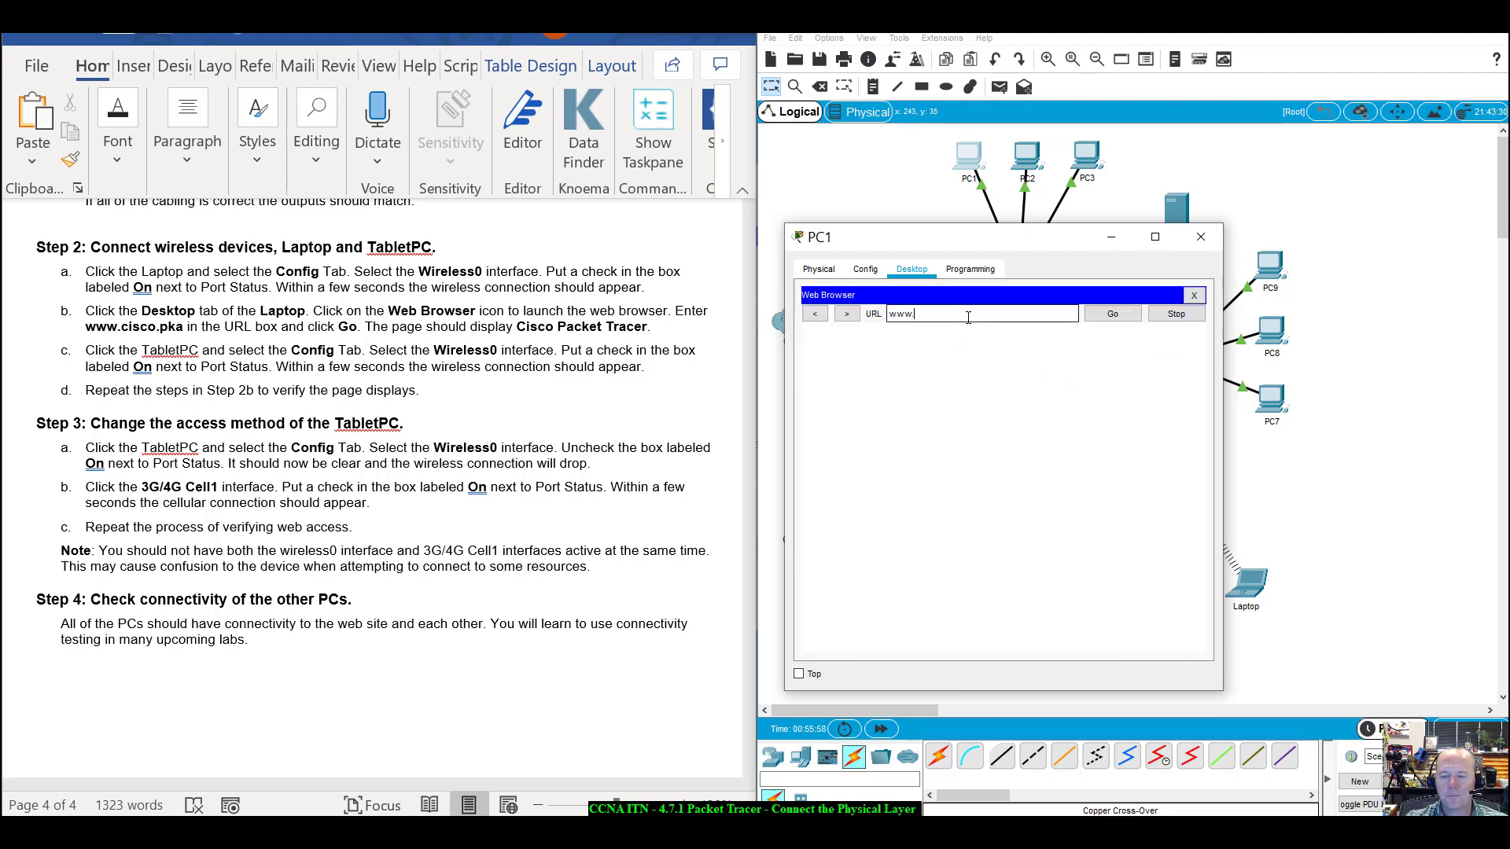
type("www.cisco.pka")
key("Return")
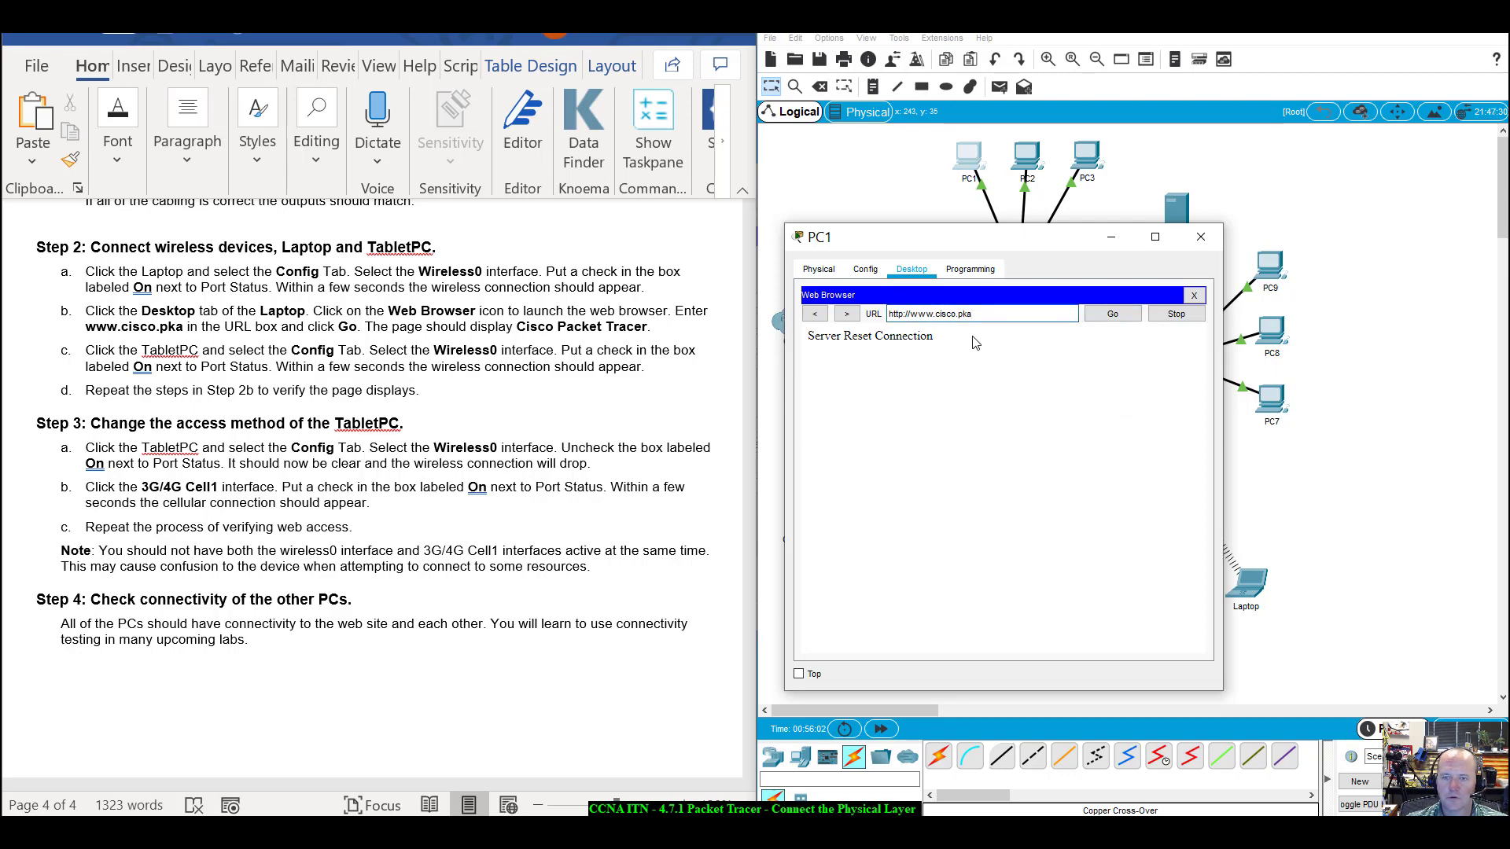
left_click(1201, 237)
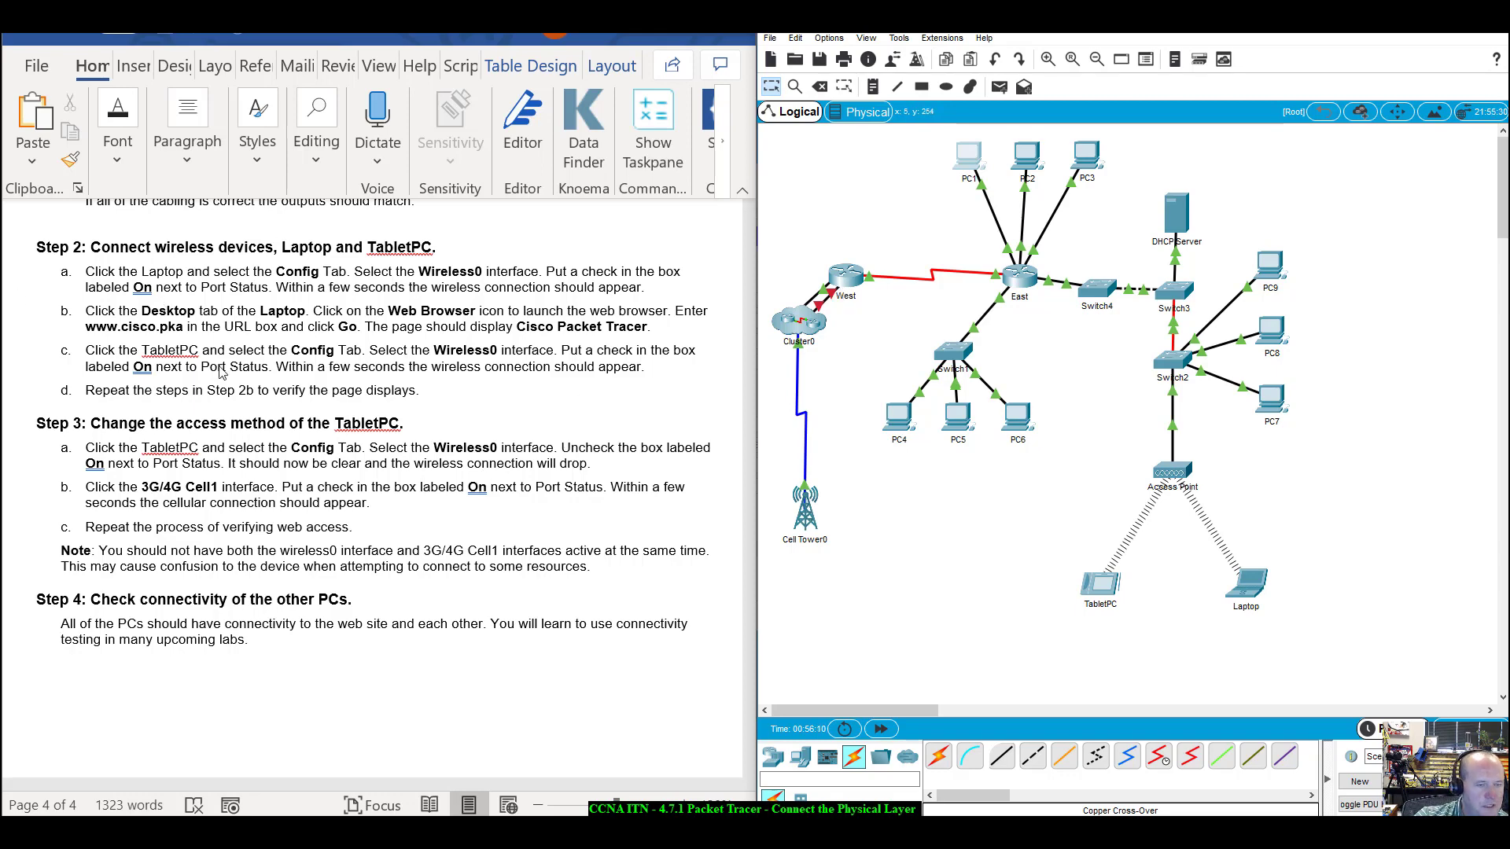
Follow Step 3a of the lab and turn off the port status of the TabletPC's Wireless0 interface.
scroll(221, 374, "down", 3)
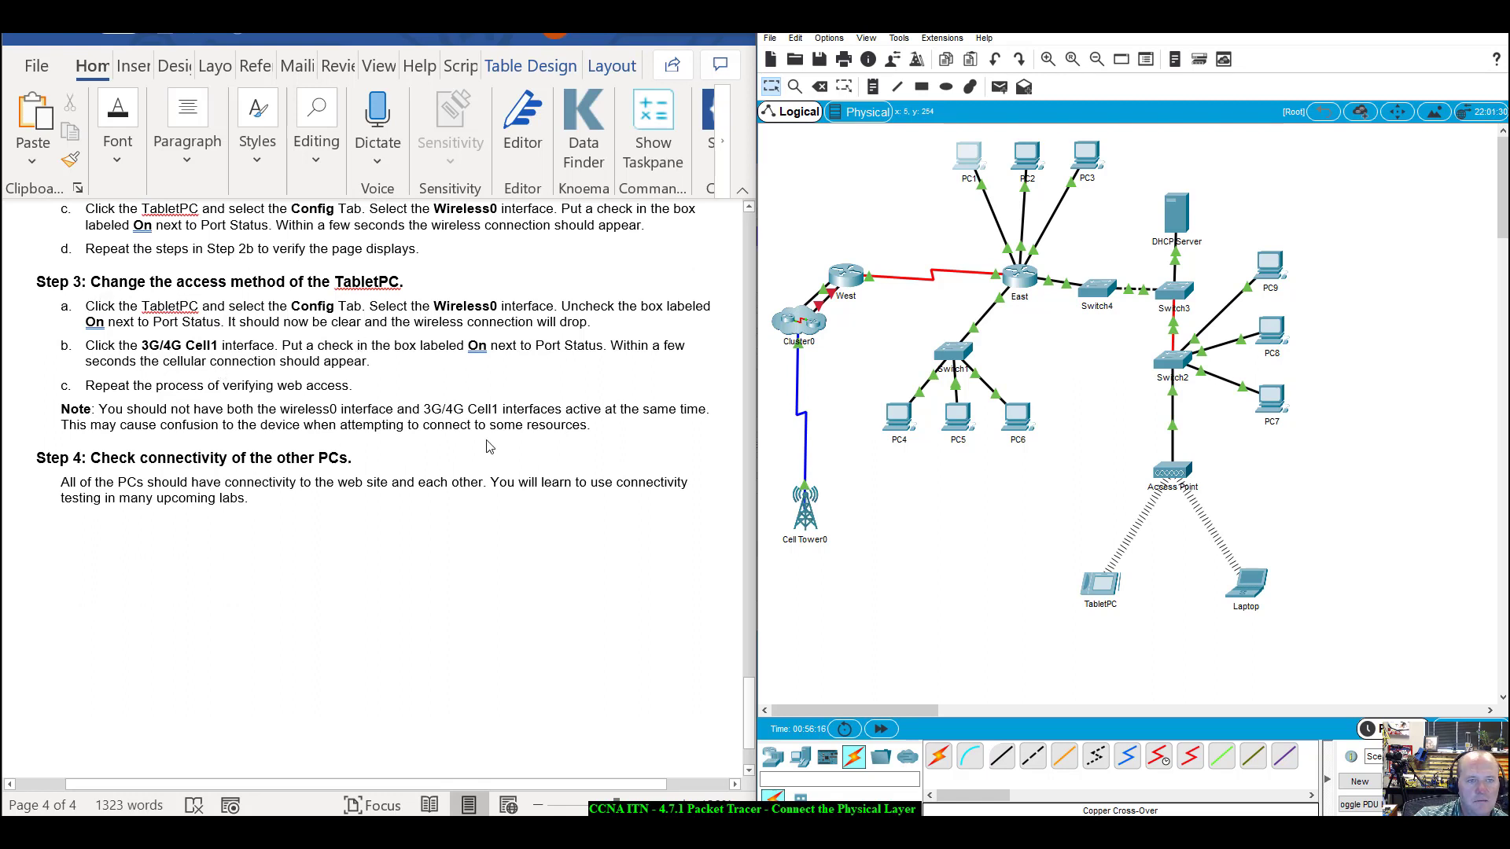
left_click(1105, 584)
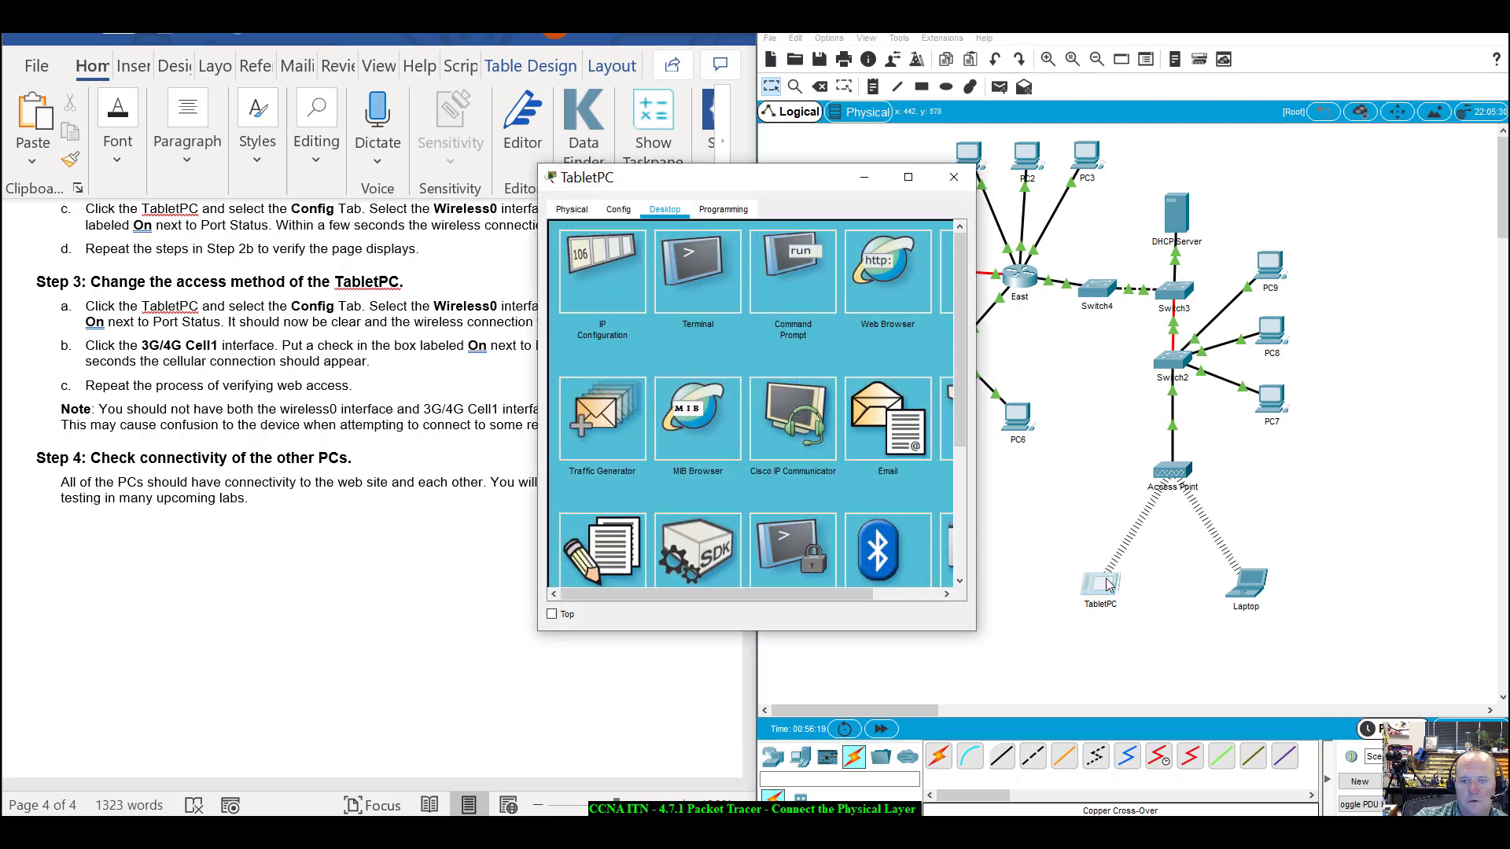
left_click_drag(818, 178, 1183, 154)
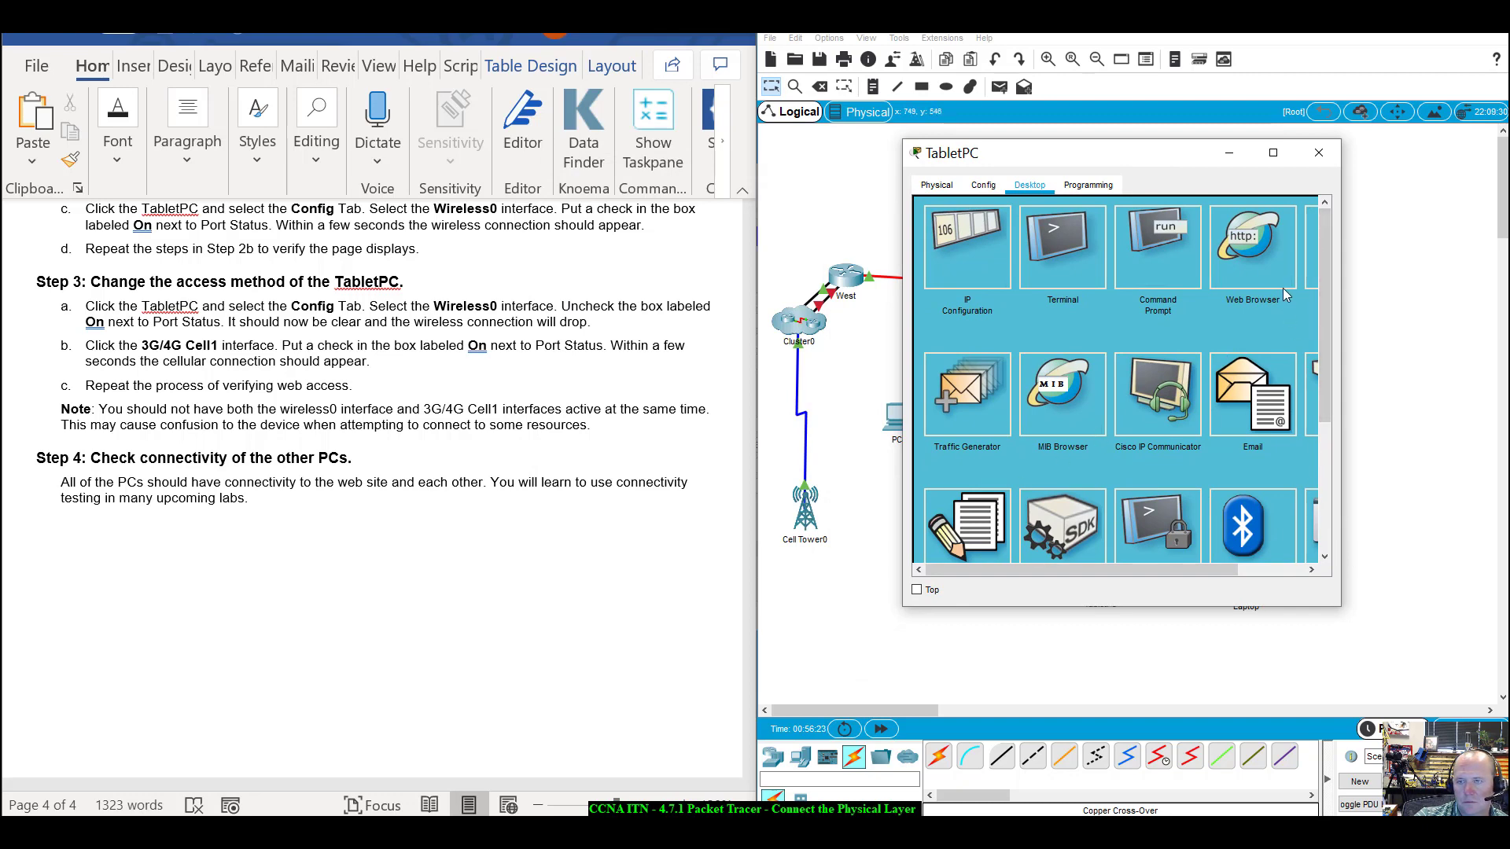
left_click(984, 187)
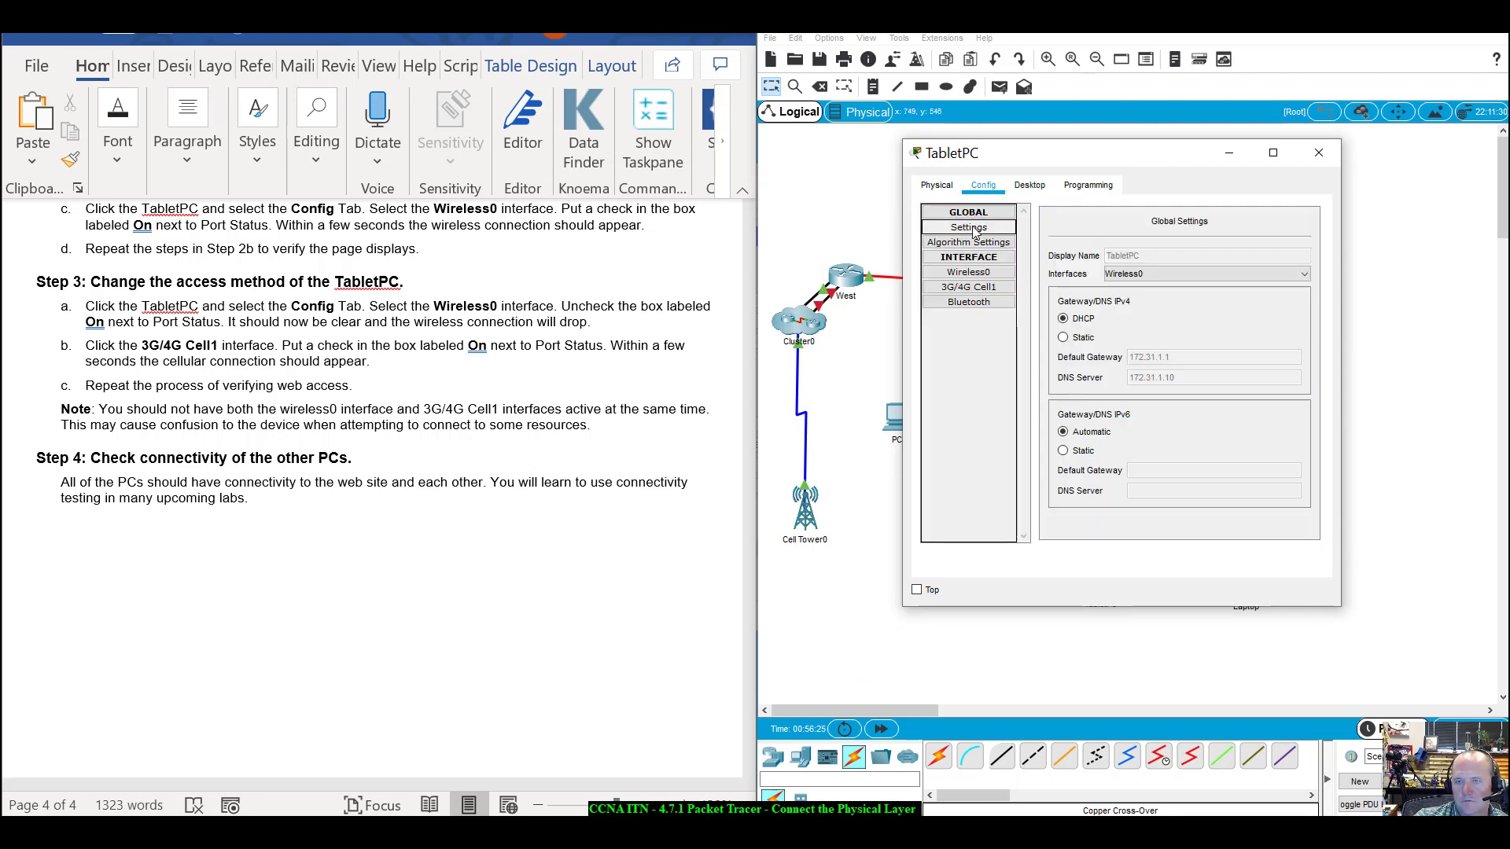
left_click(964, 272)
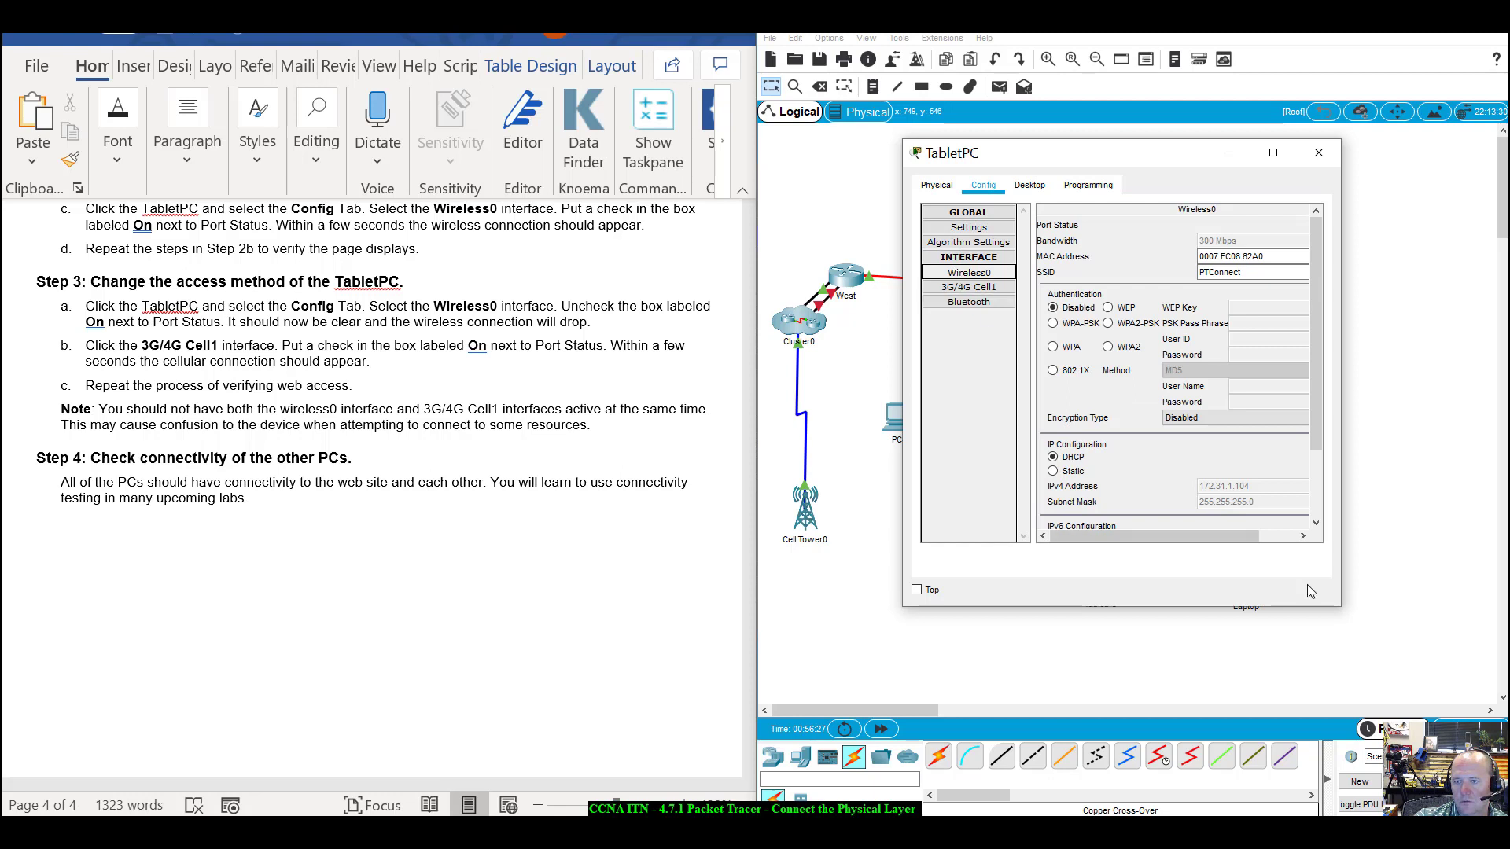
left_click_drag(1344, 607, 1505, 586)
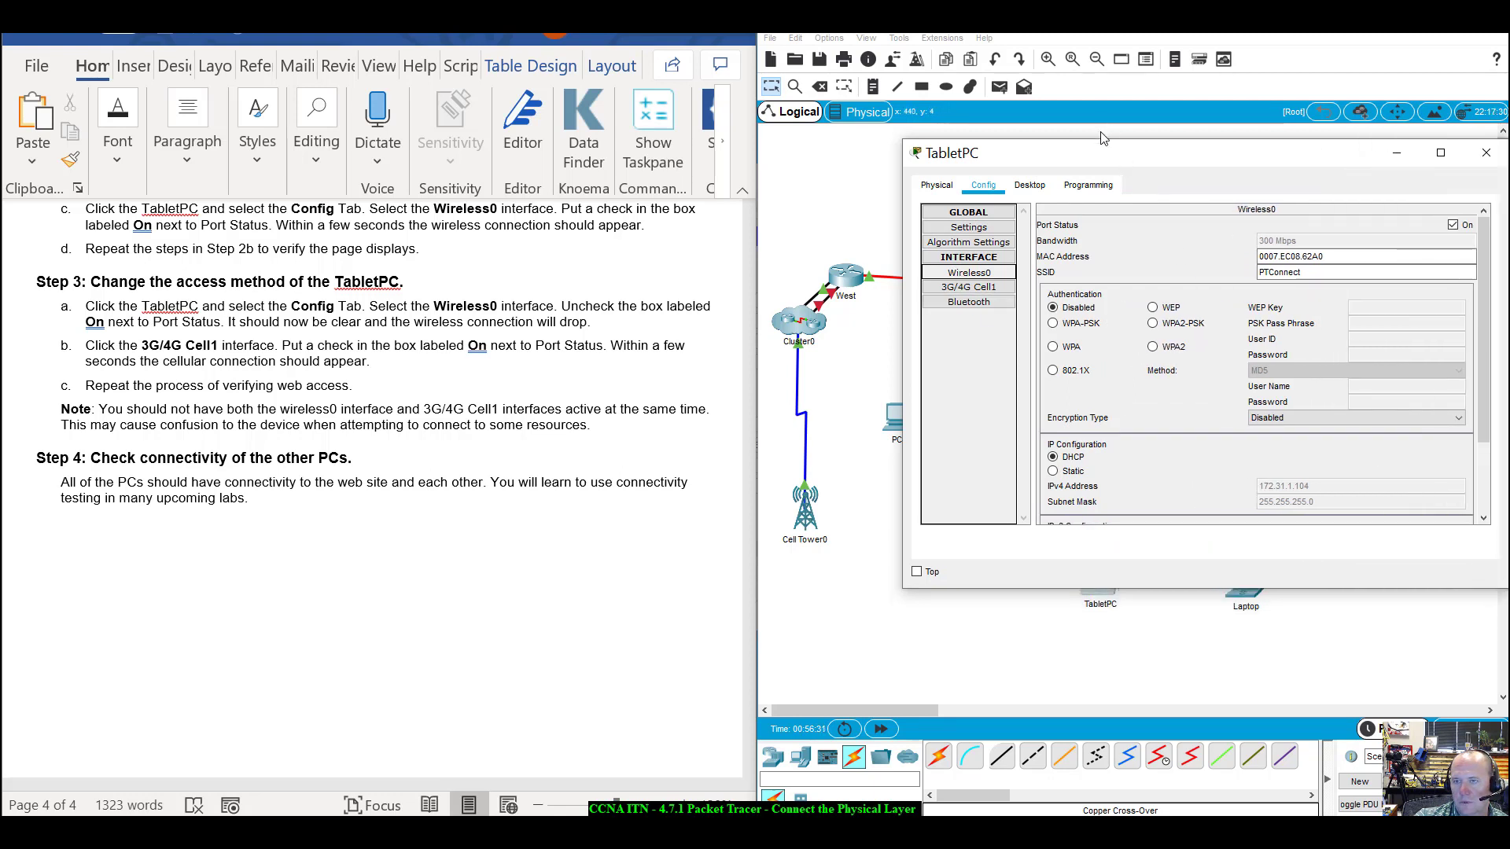
left_click_drag(1095, 151, 1038, 175)
left_click(925, 284)
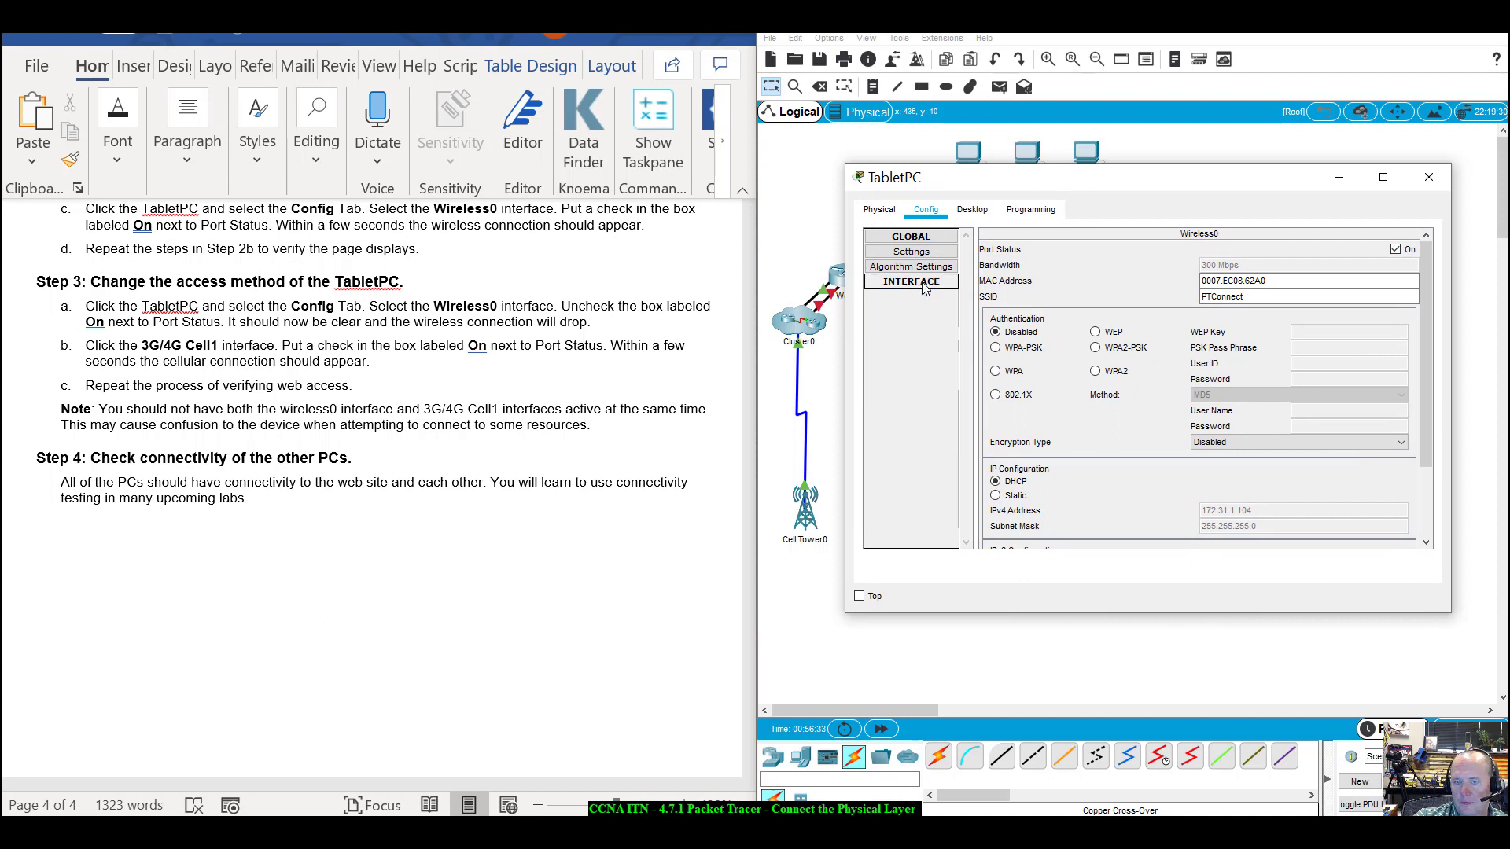
left_click(925, 284)
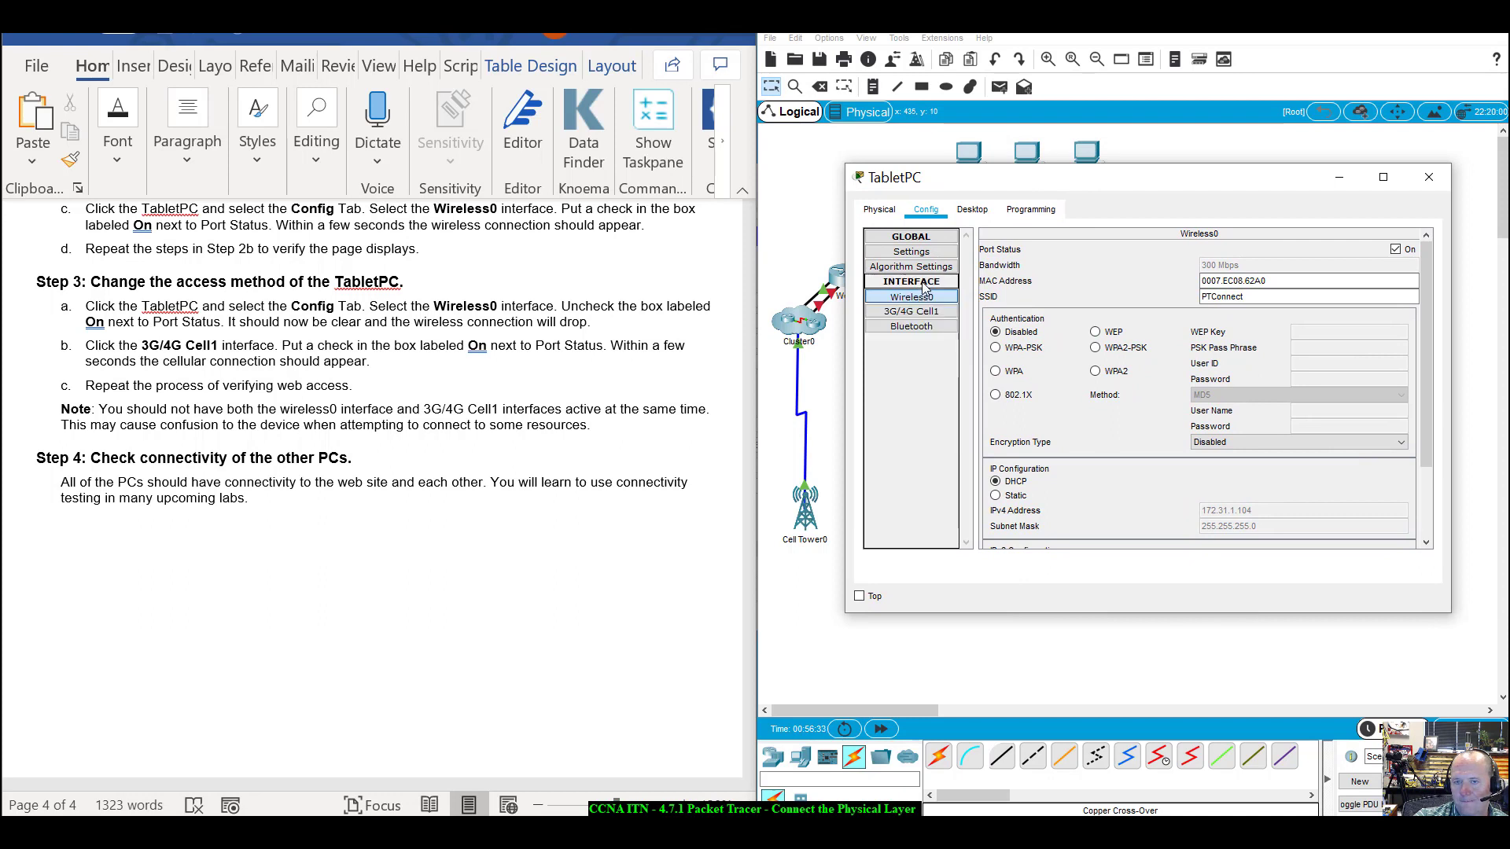
left_click(1396, 248)
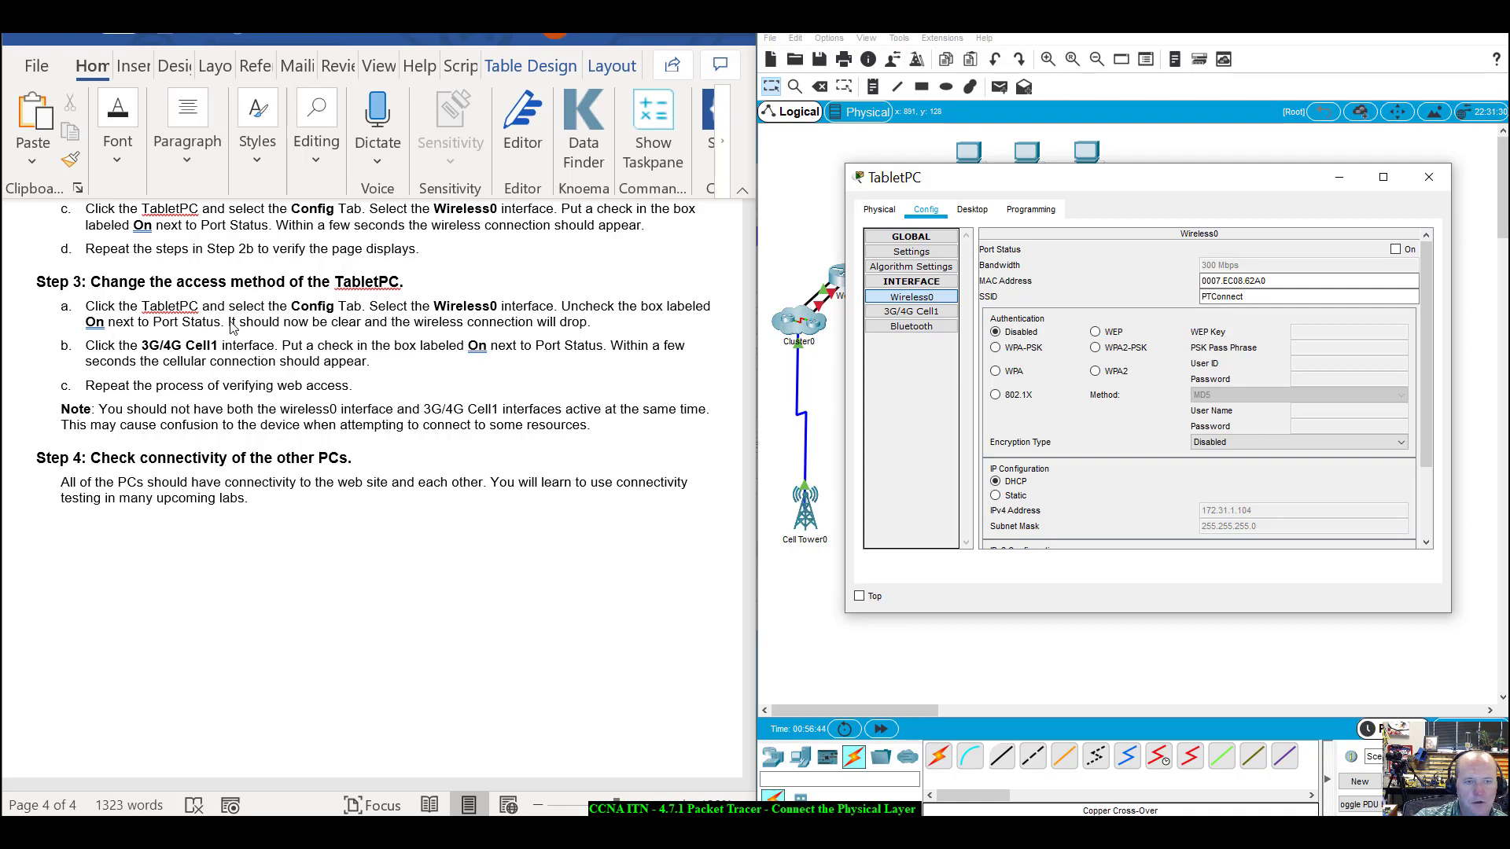
Turn on the port status of the TabletPC's 3G/4G Cell1 interface.
left_click_drag(1072, 186, 1042, 92)
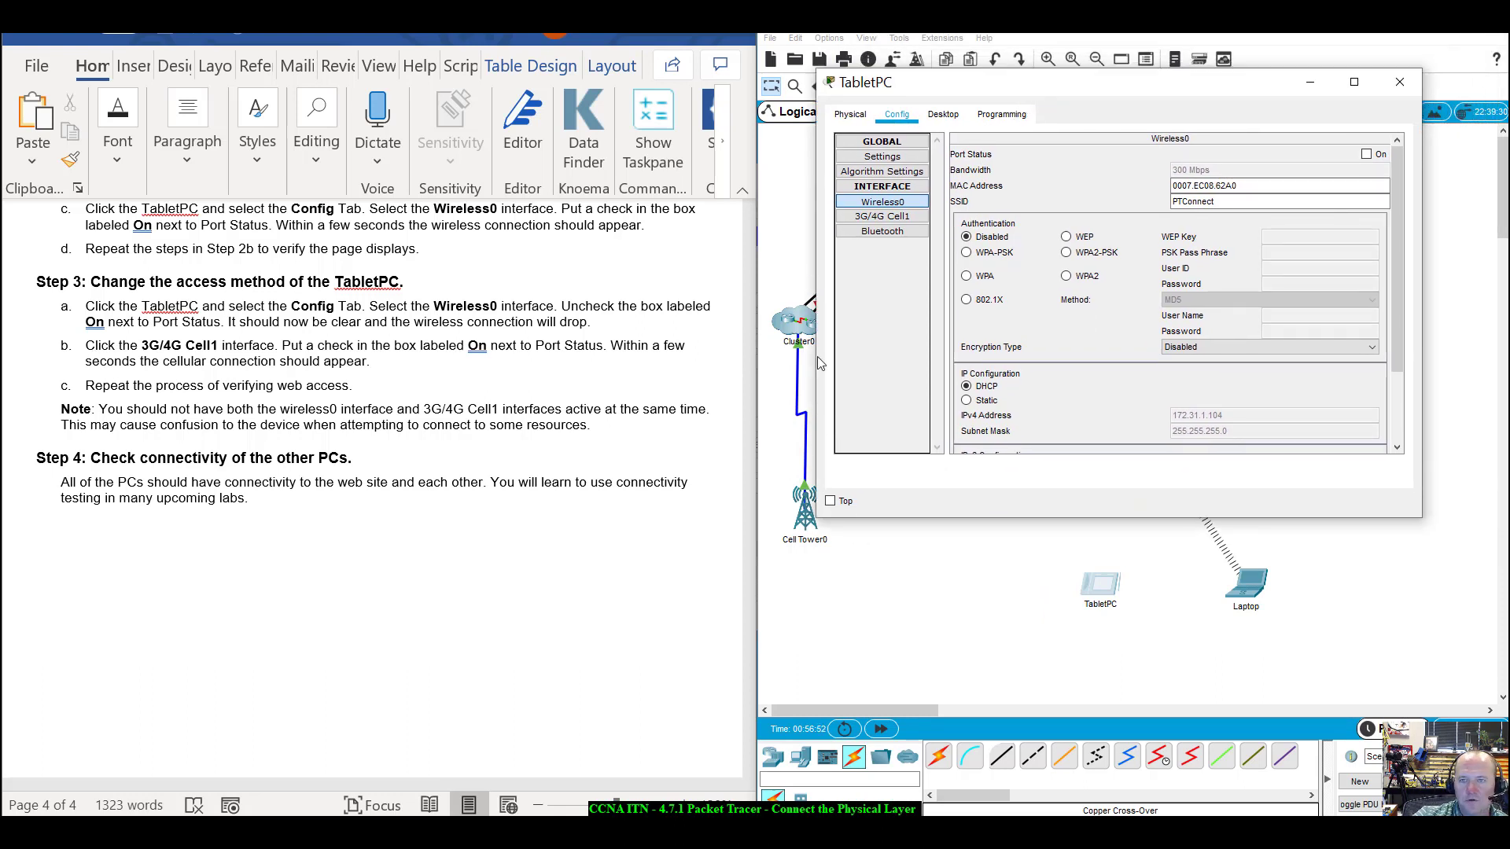
left_click(899, 218)
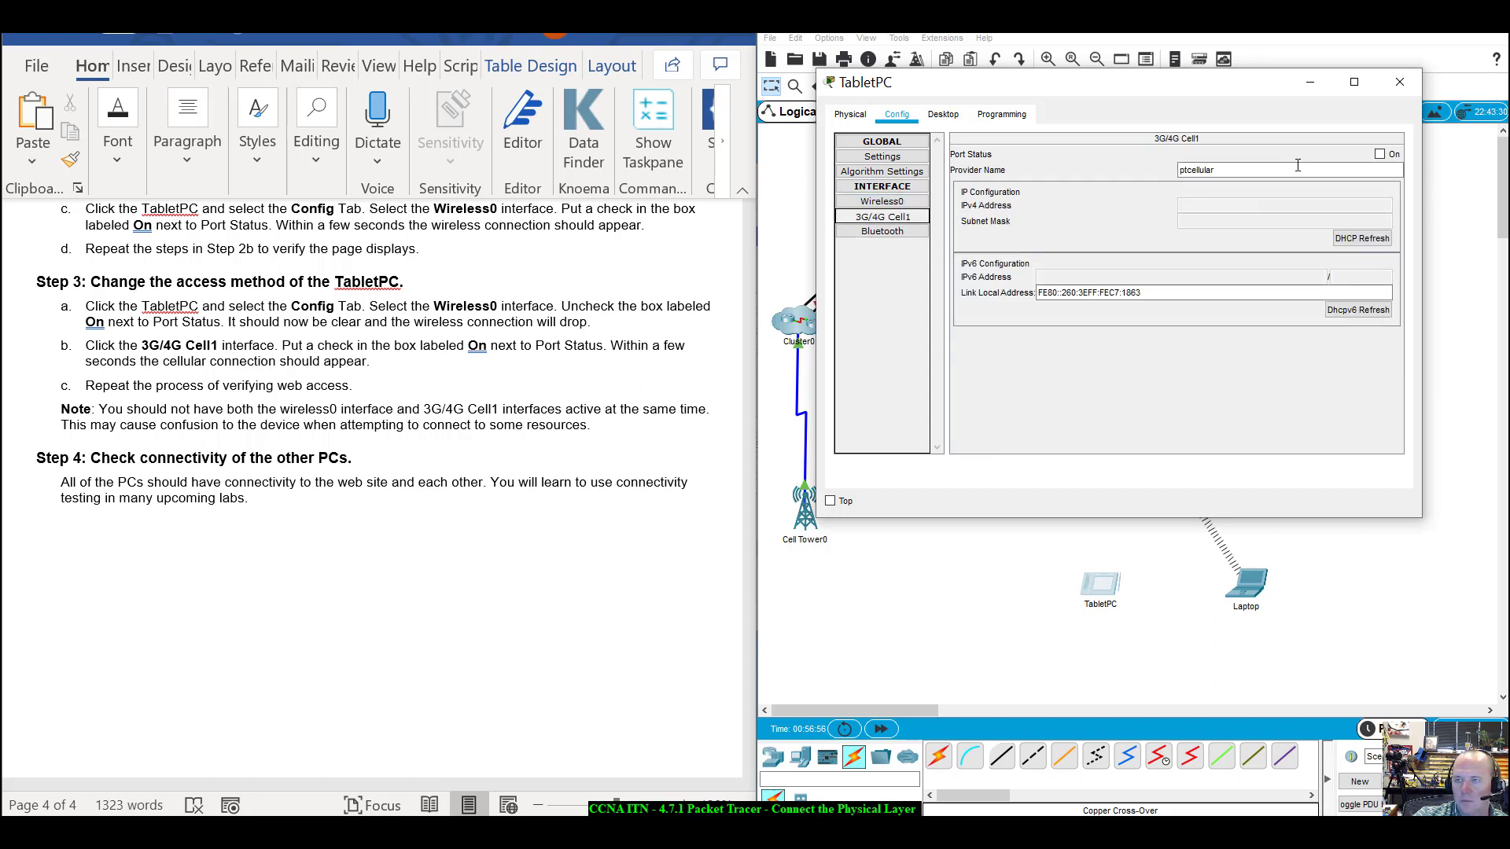
left_click(1381, 156)
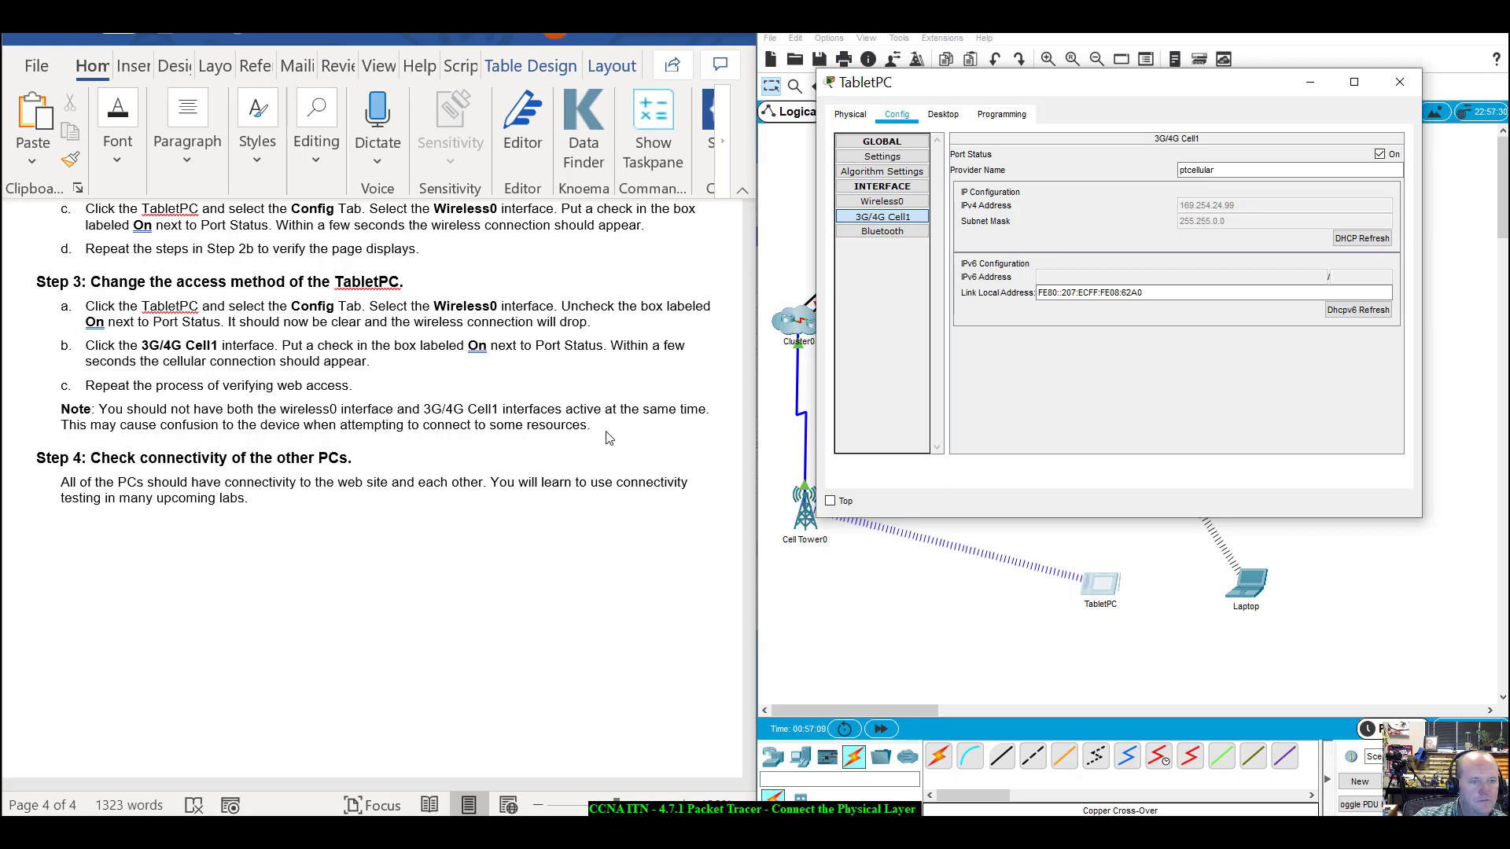
mouse_move(1097, 84)
left_mouse_down()
mouse_move(1111, 154)
mouse_move(1108, 84)
left_mouse_up()
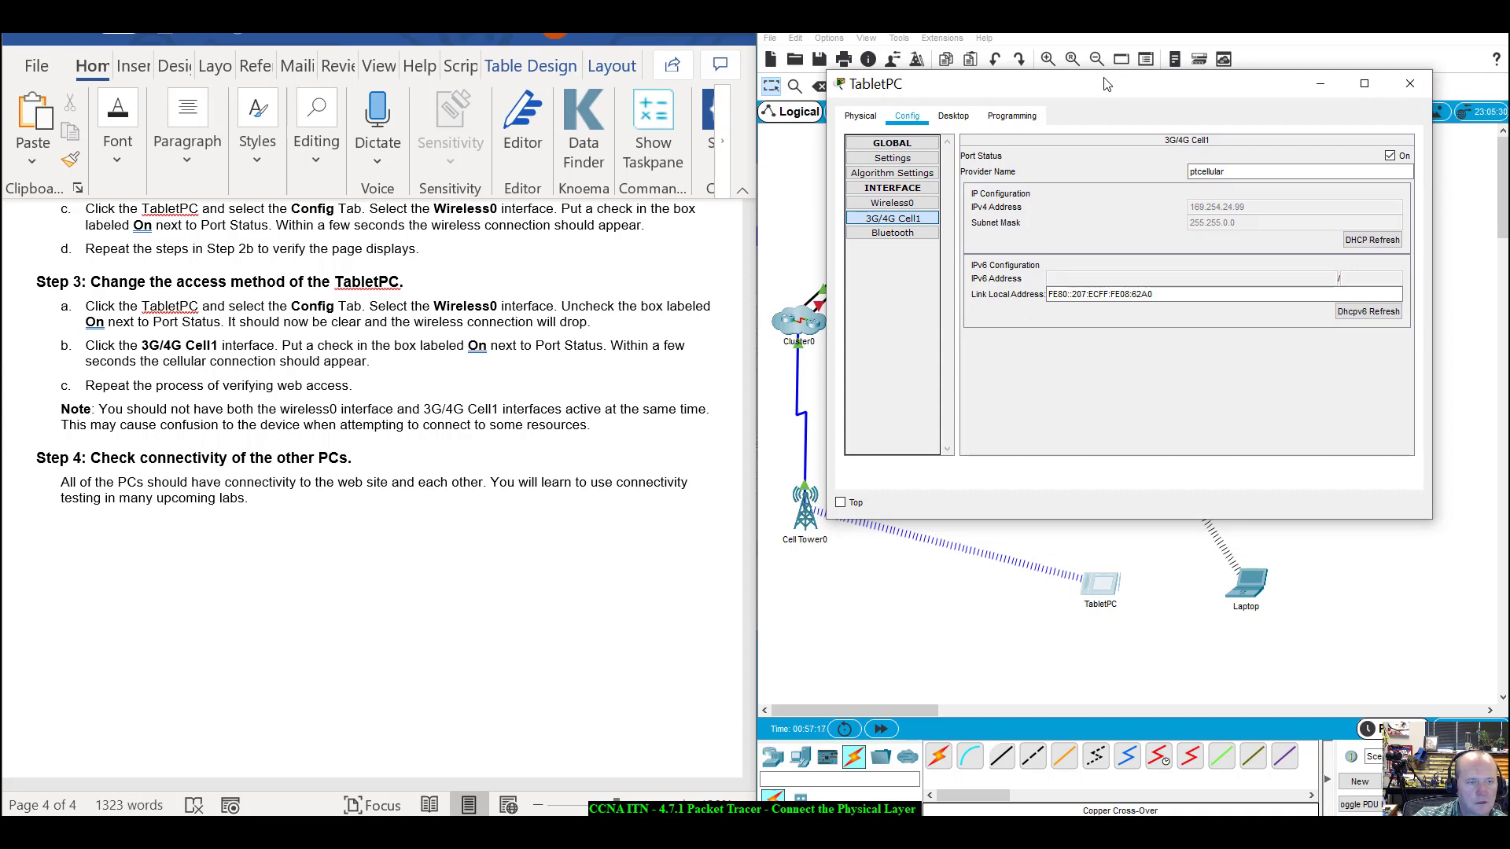
left_click(952, 117)
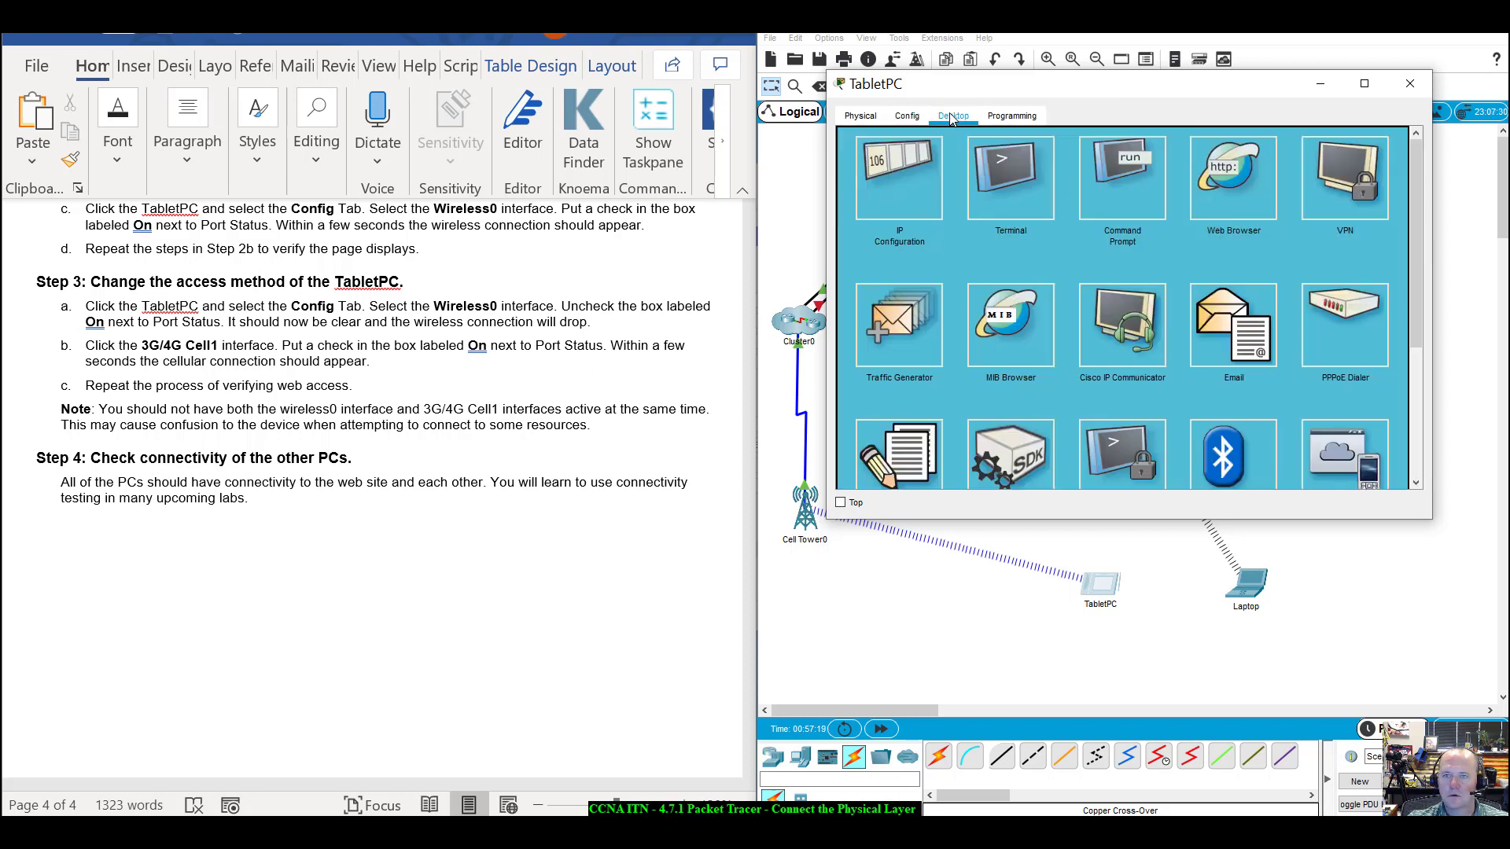
left_click(1257, 201)
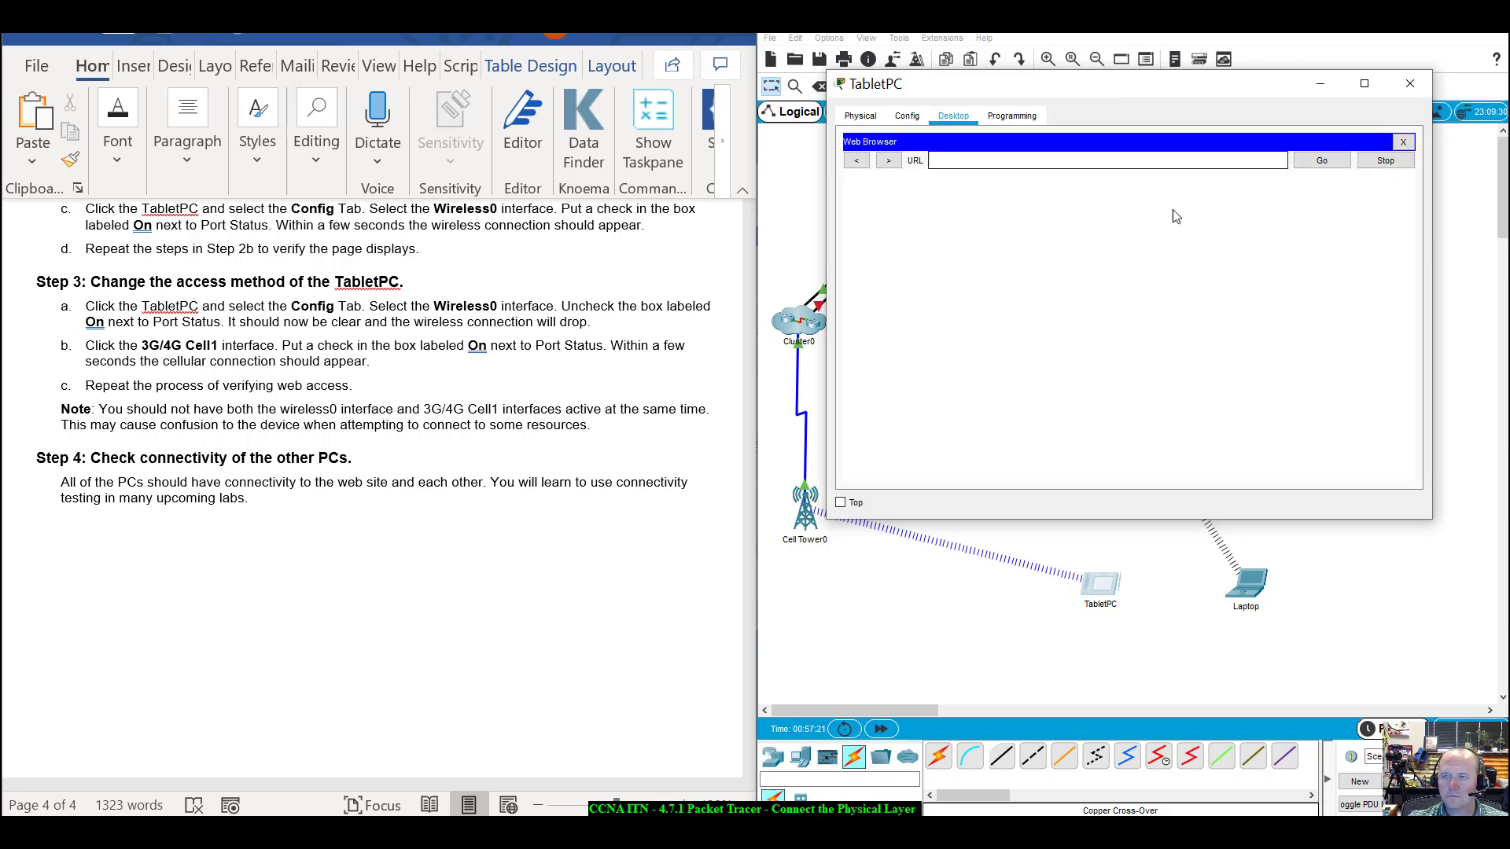
left_click(1087, 160)
type("www.c")
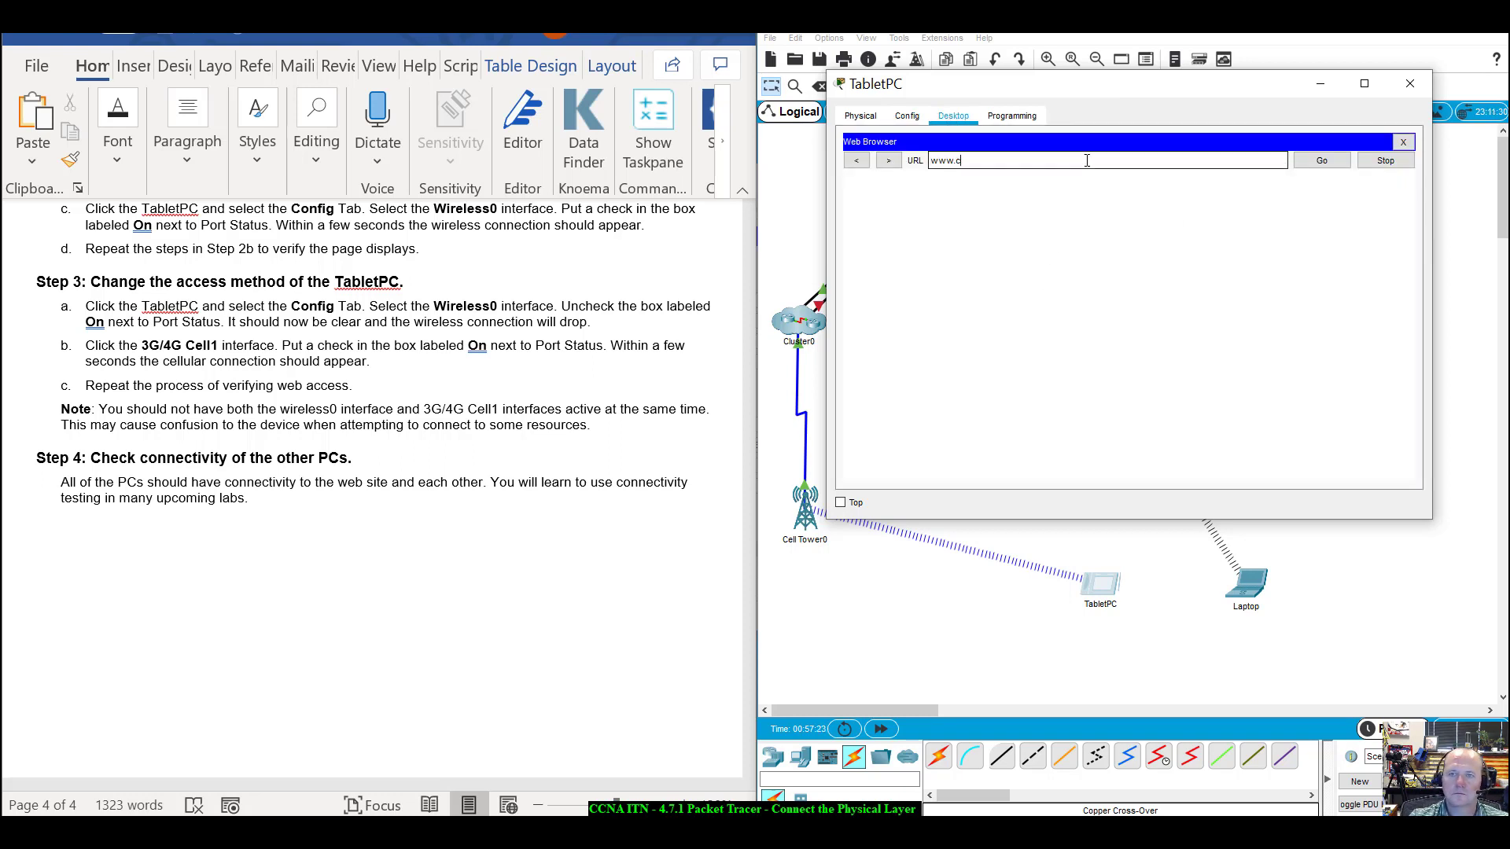
type("isco.pka")
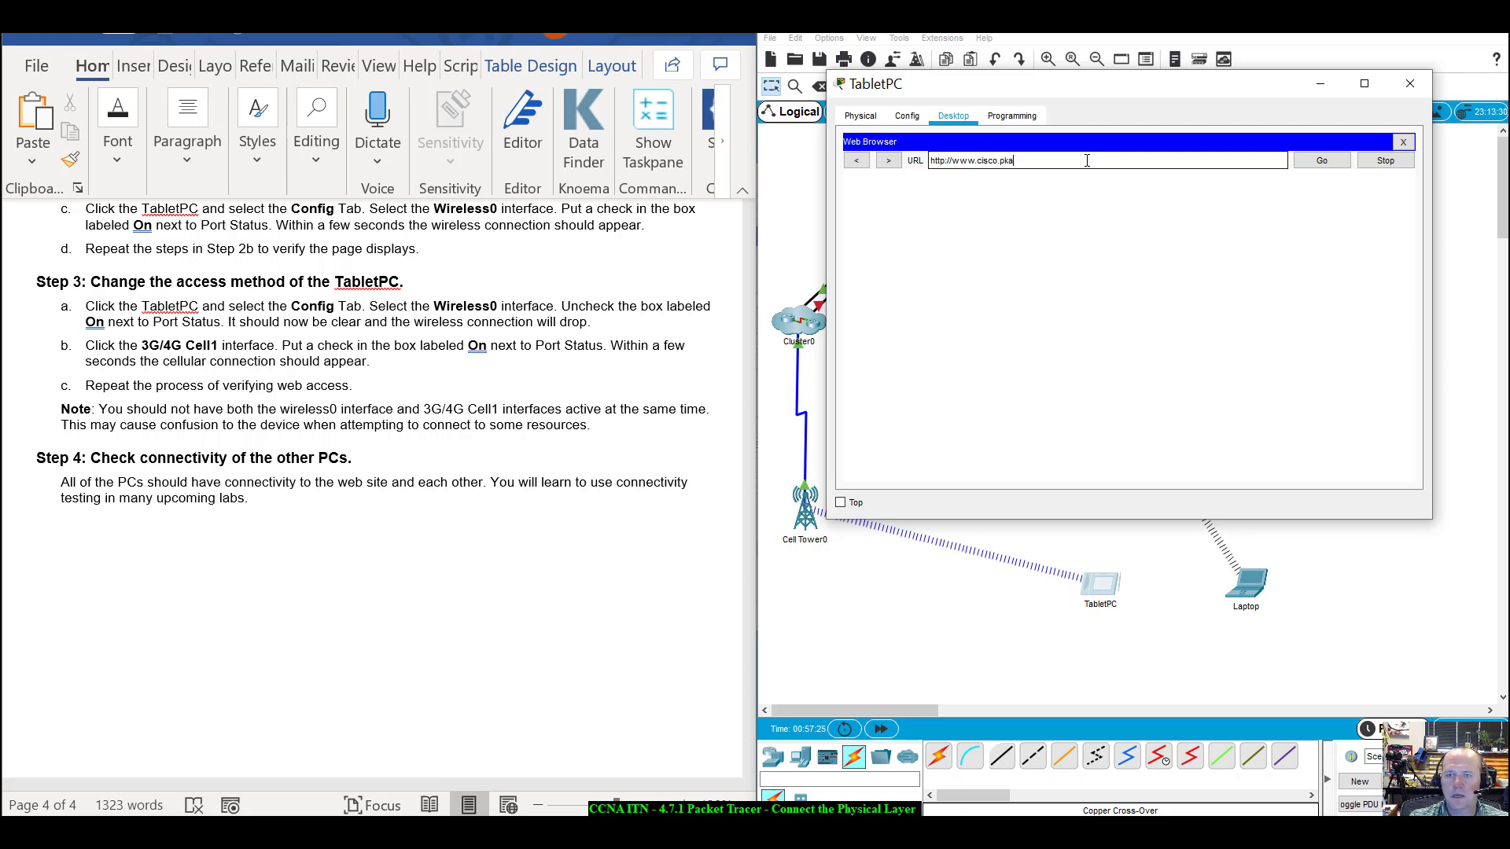
left_click(1313, 169)
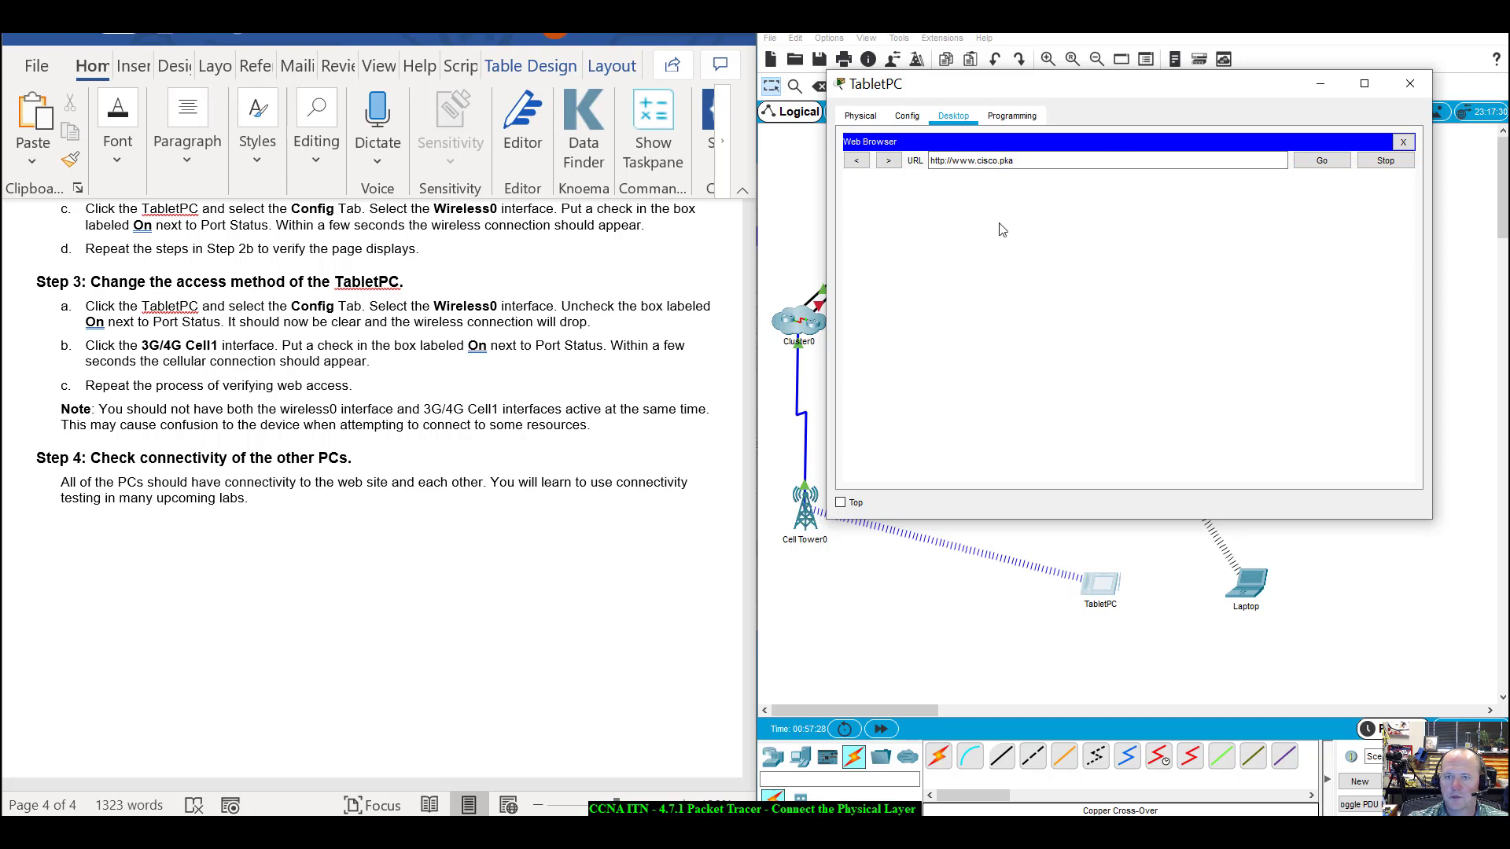
Move the TabletPC window clear of the topology and examine the DHCP service's address pools on the DHCP Server.
left_click_drag(1109, 102, 1109, 299)
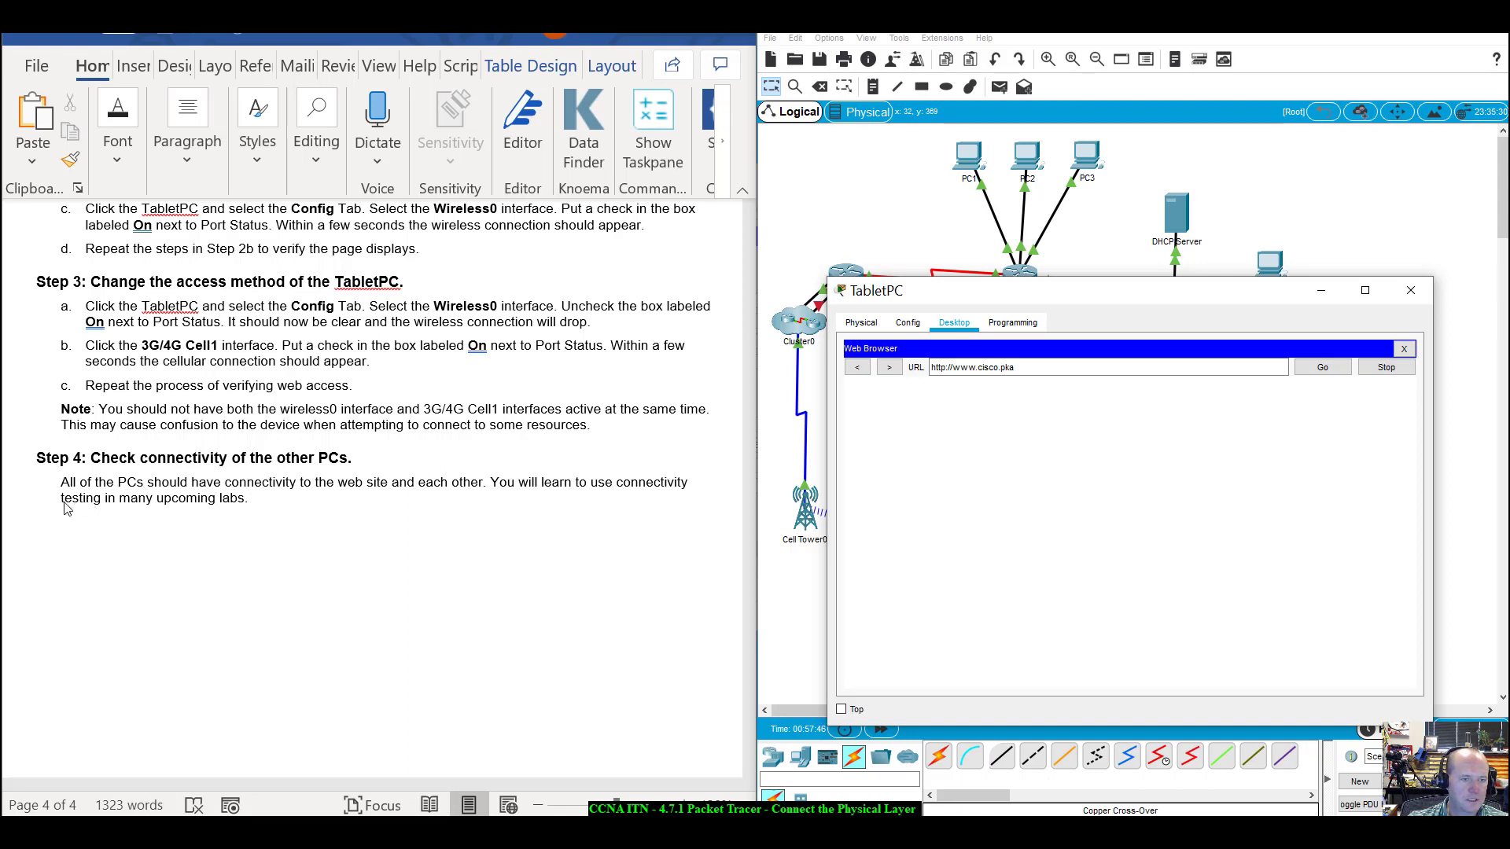
left_click_drag(1111, 297, 286, 296)
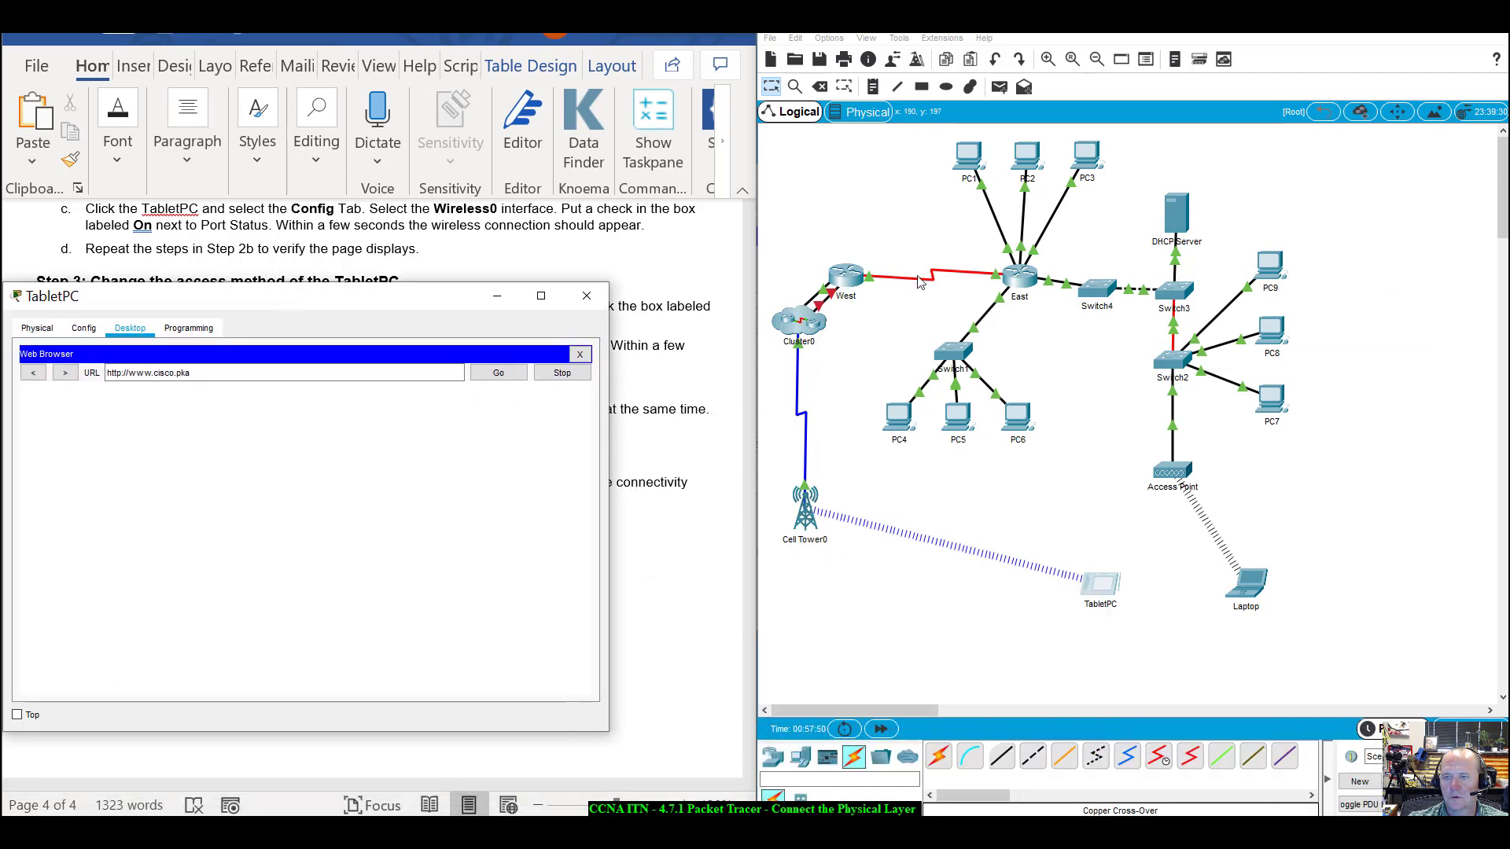
left_click(1177, 211)
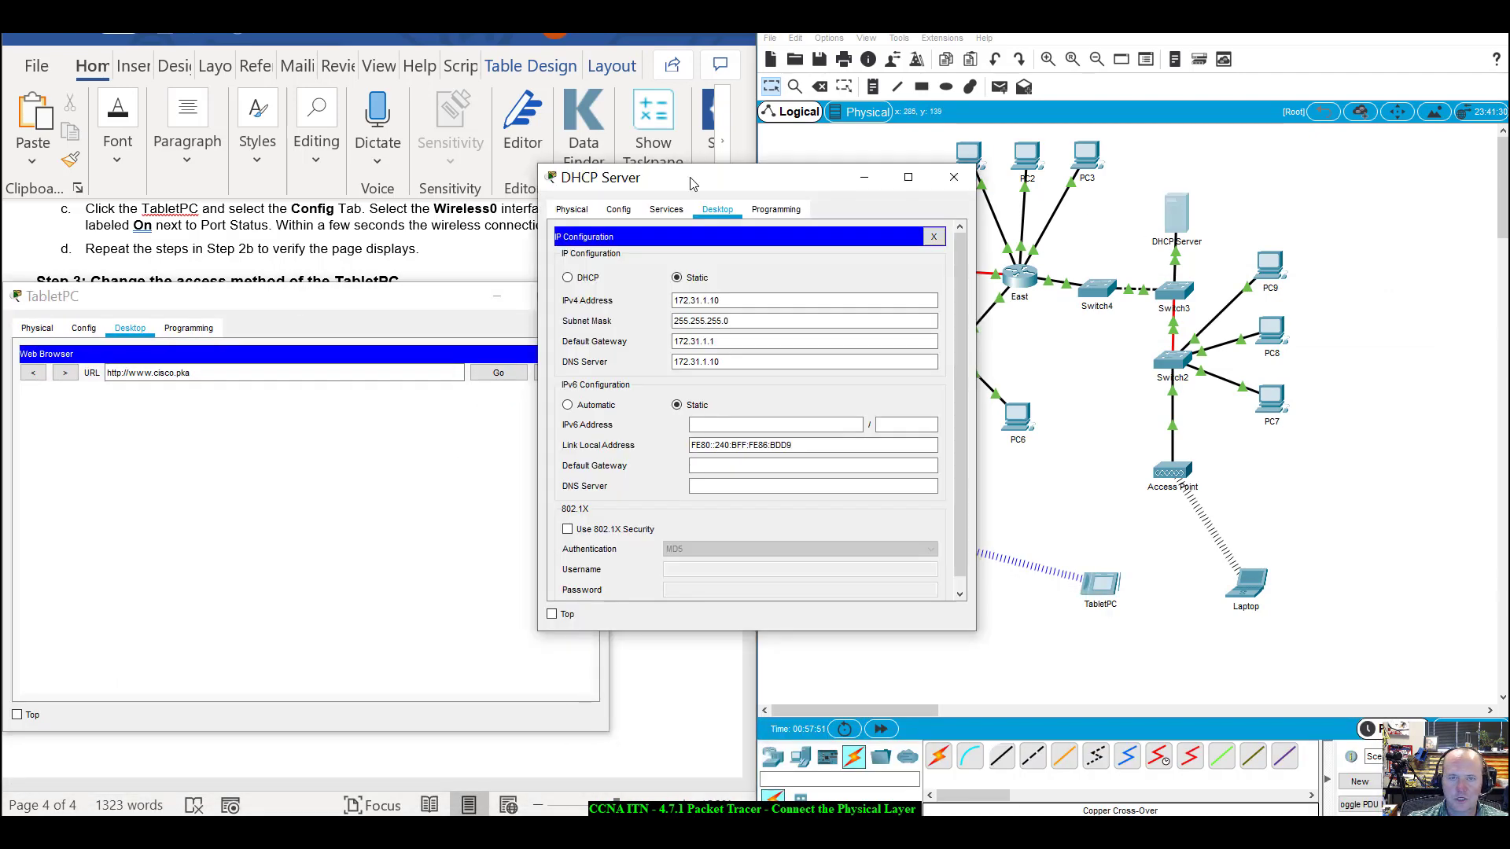
left_click_drag(692, 183, 1048, 221)
left_click(1014, 248)
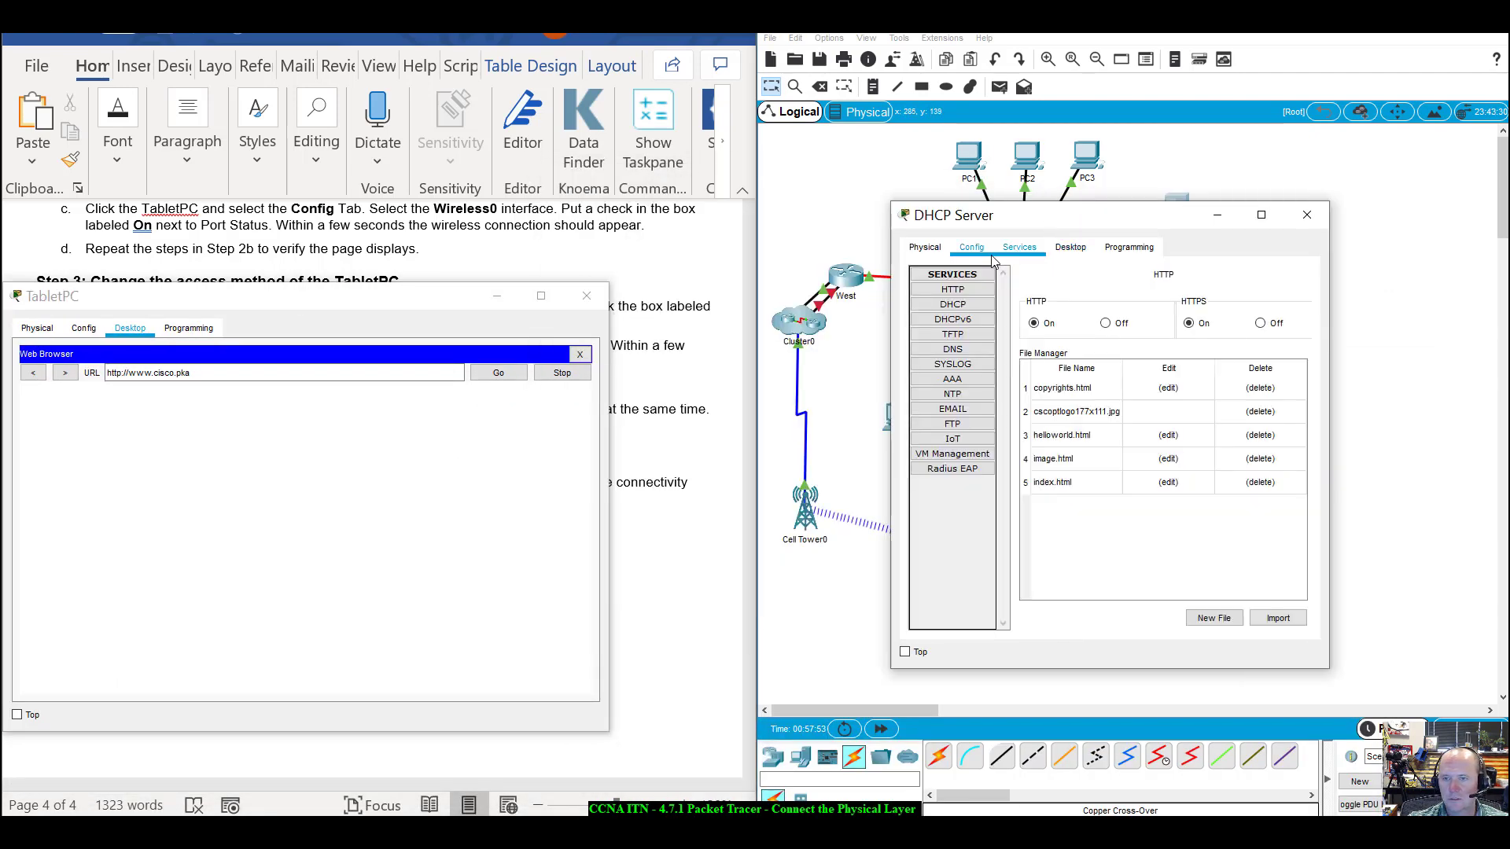
left_click(967, 308)
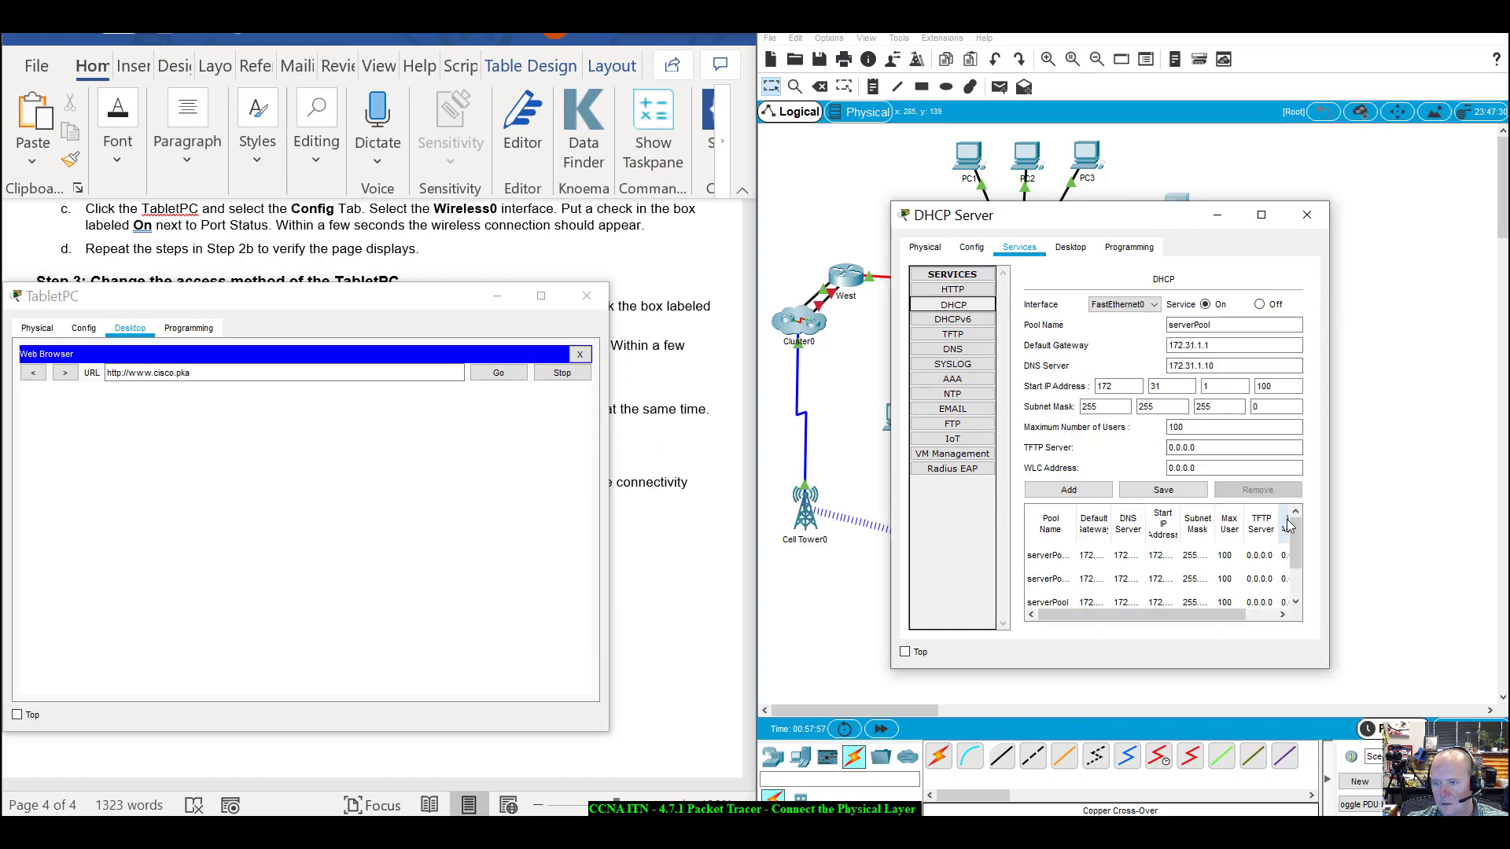
left_click_drag(1296, 542, 1300, 593)
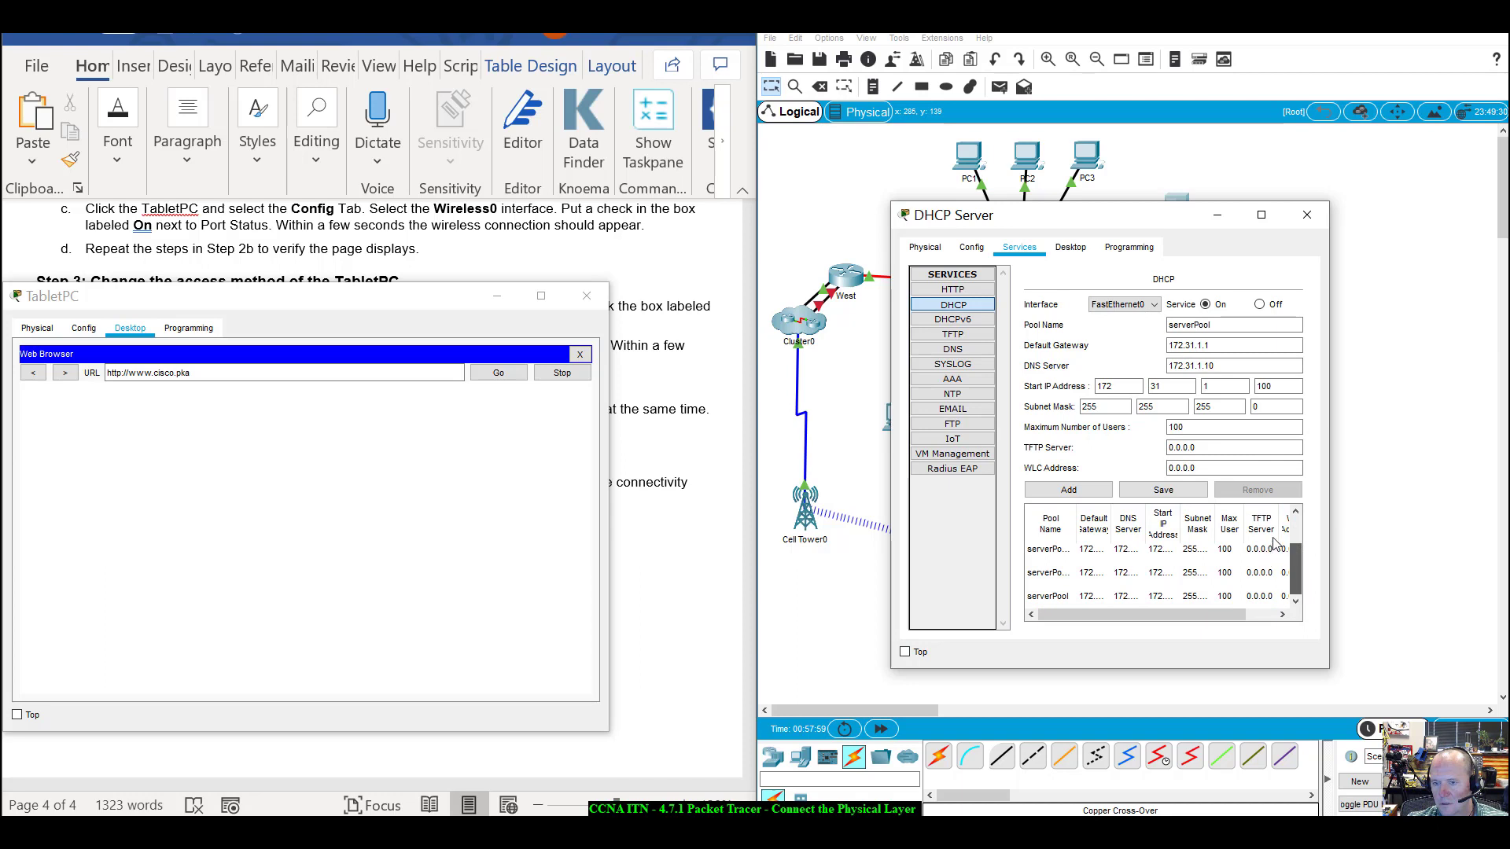
scroll(1156, 597, "up", 1)
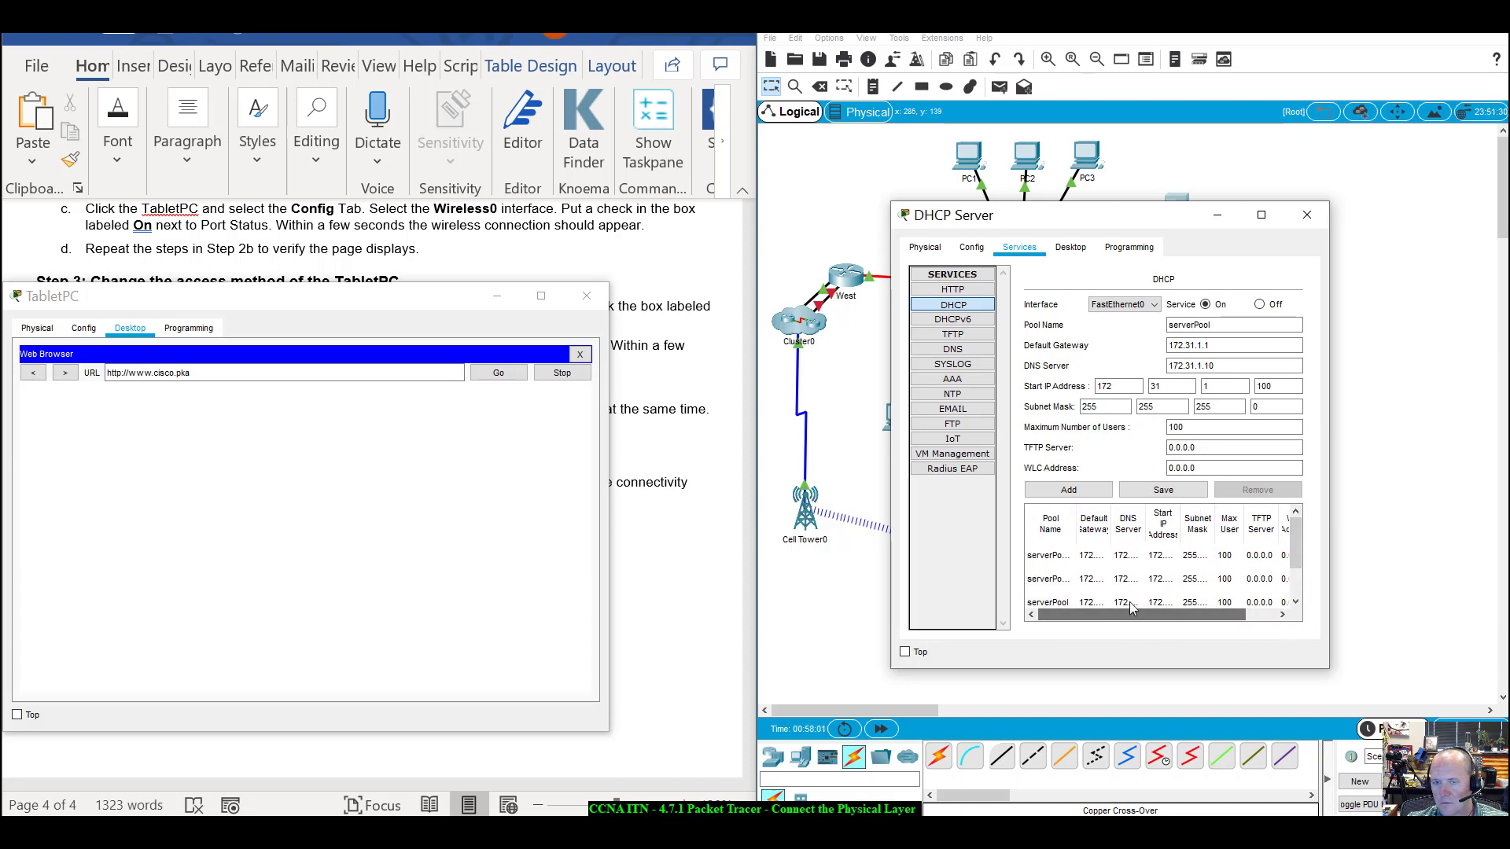
left_click(946, 353)
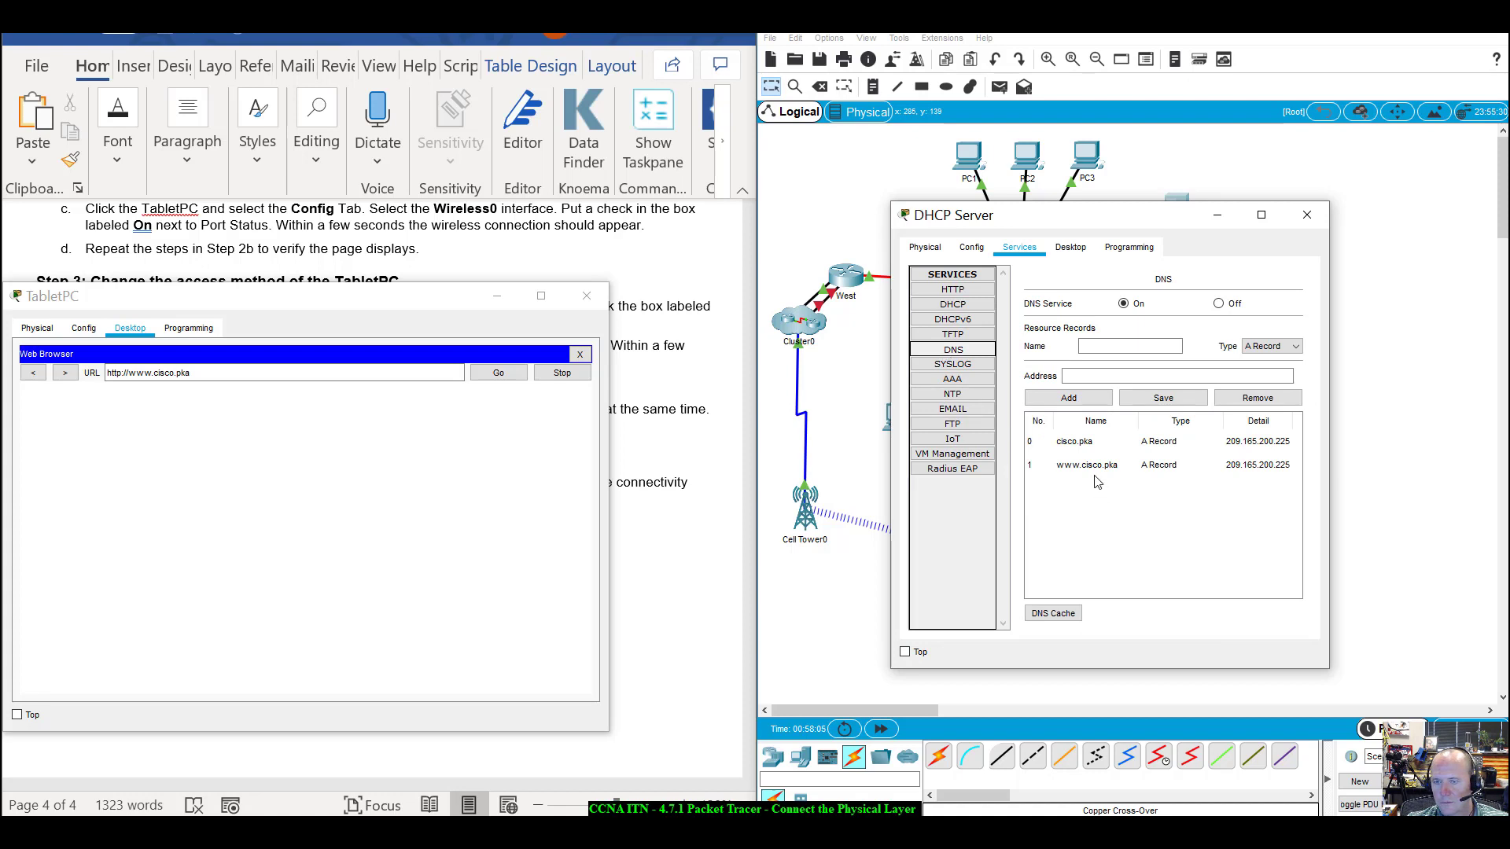
left_click(1077, 449)
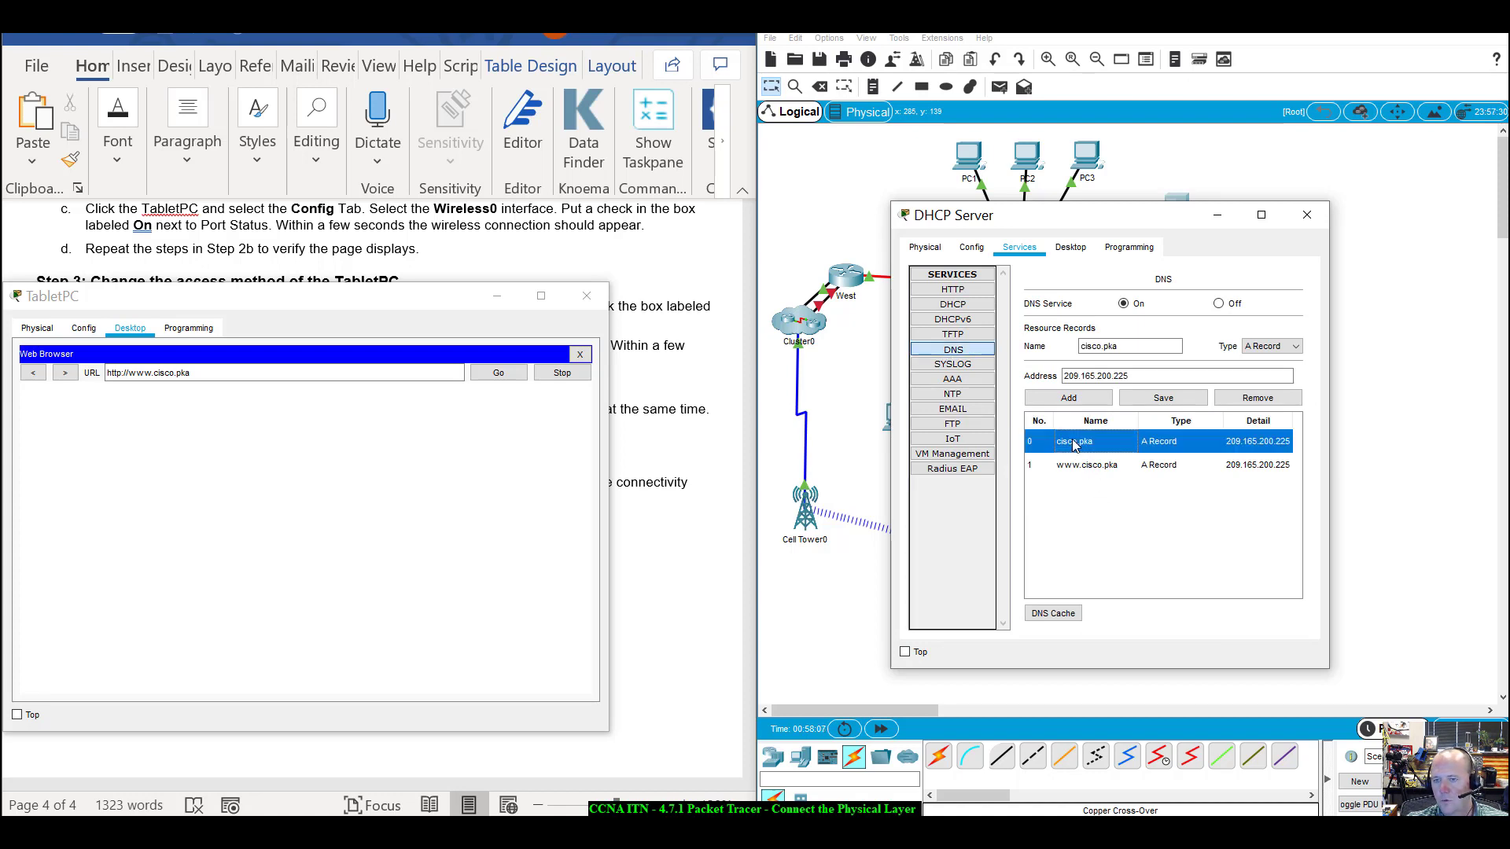
left_click(1091, 469)
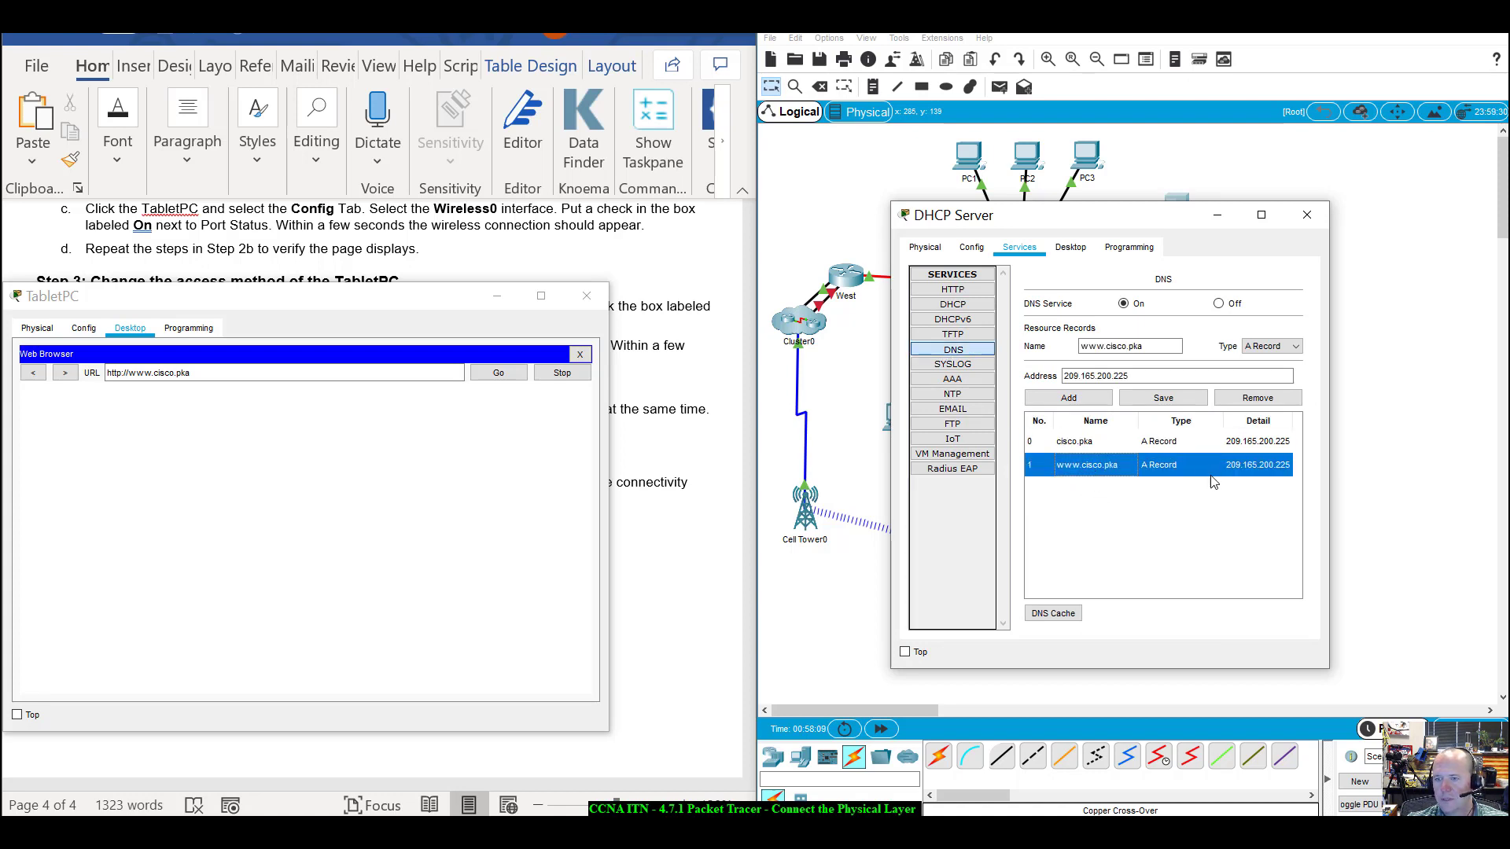
Ping 209.165.200.225 from the West router's command line to check its path to the web server, and dismiss the router window.
left_click_drag(1098, 219, 440, 206)
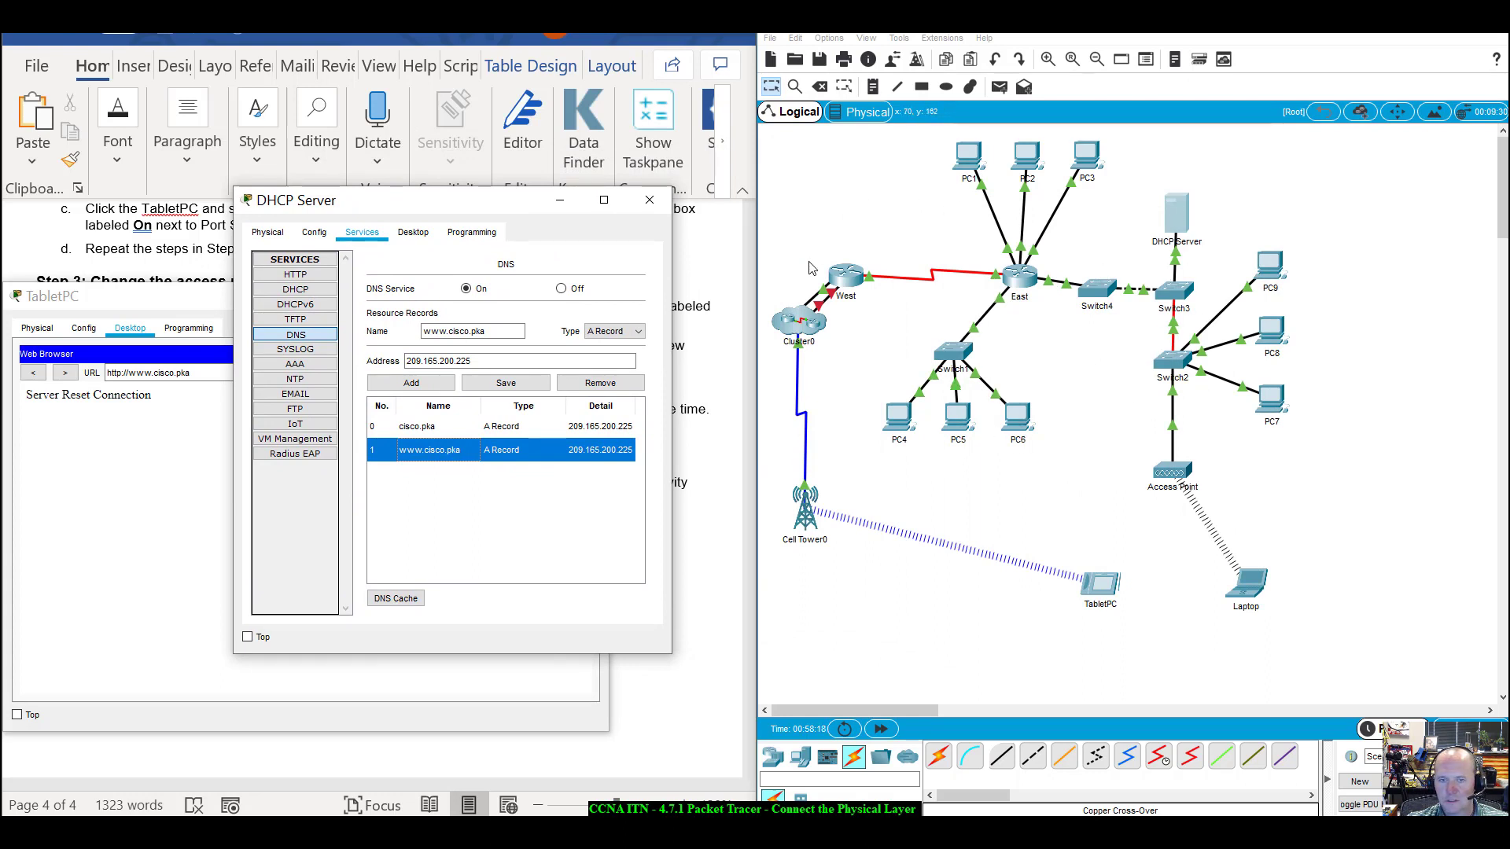
left_click(850, 287)
left_click_drag(820, 195, 1133, 299)
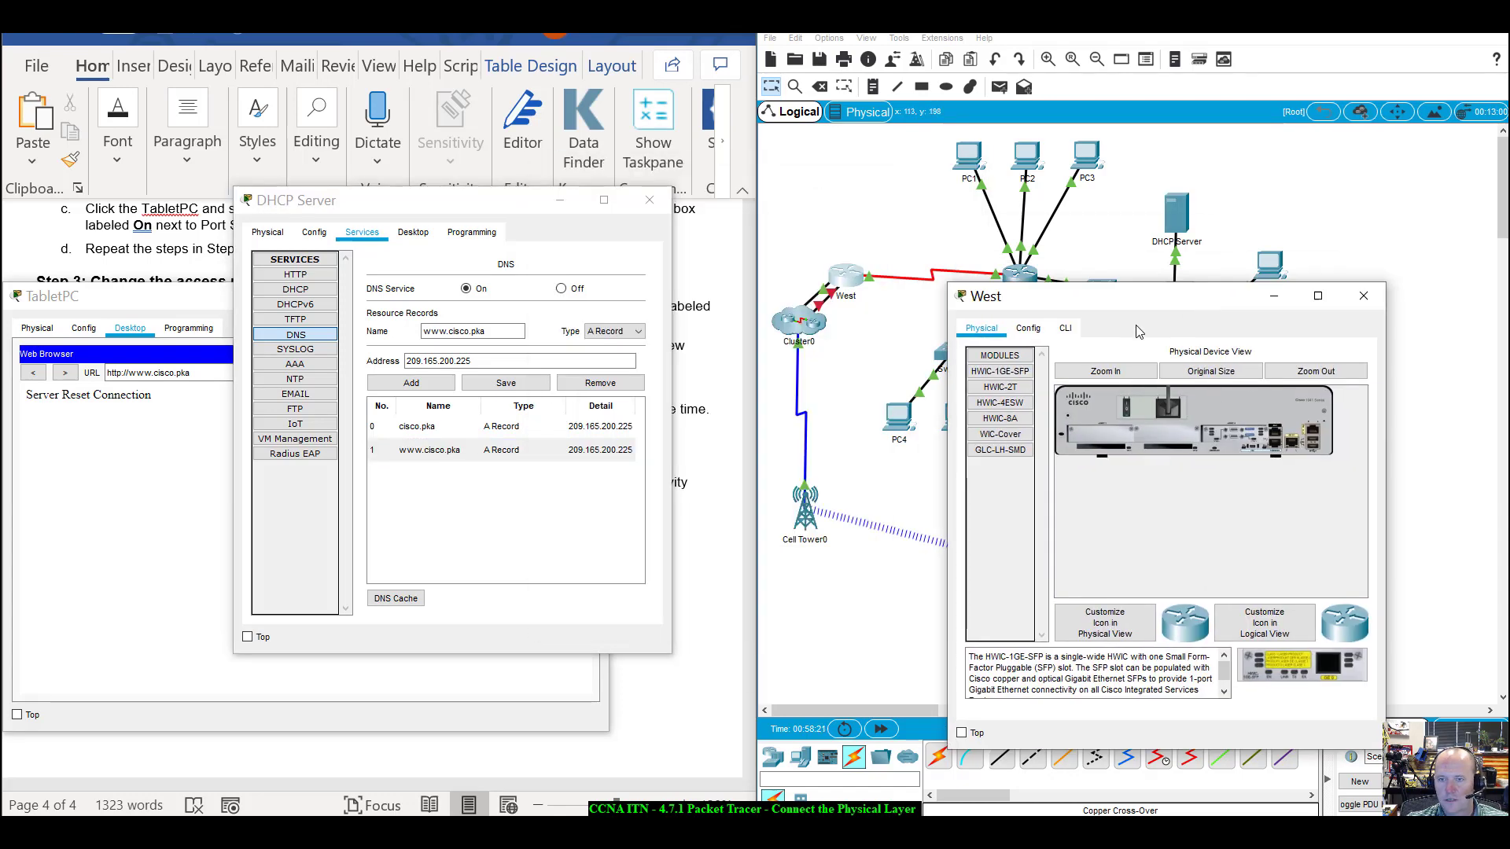
left_click(1067, 329)
key("Return")
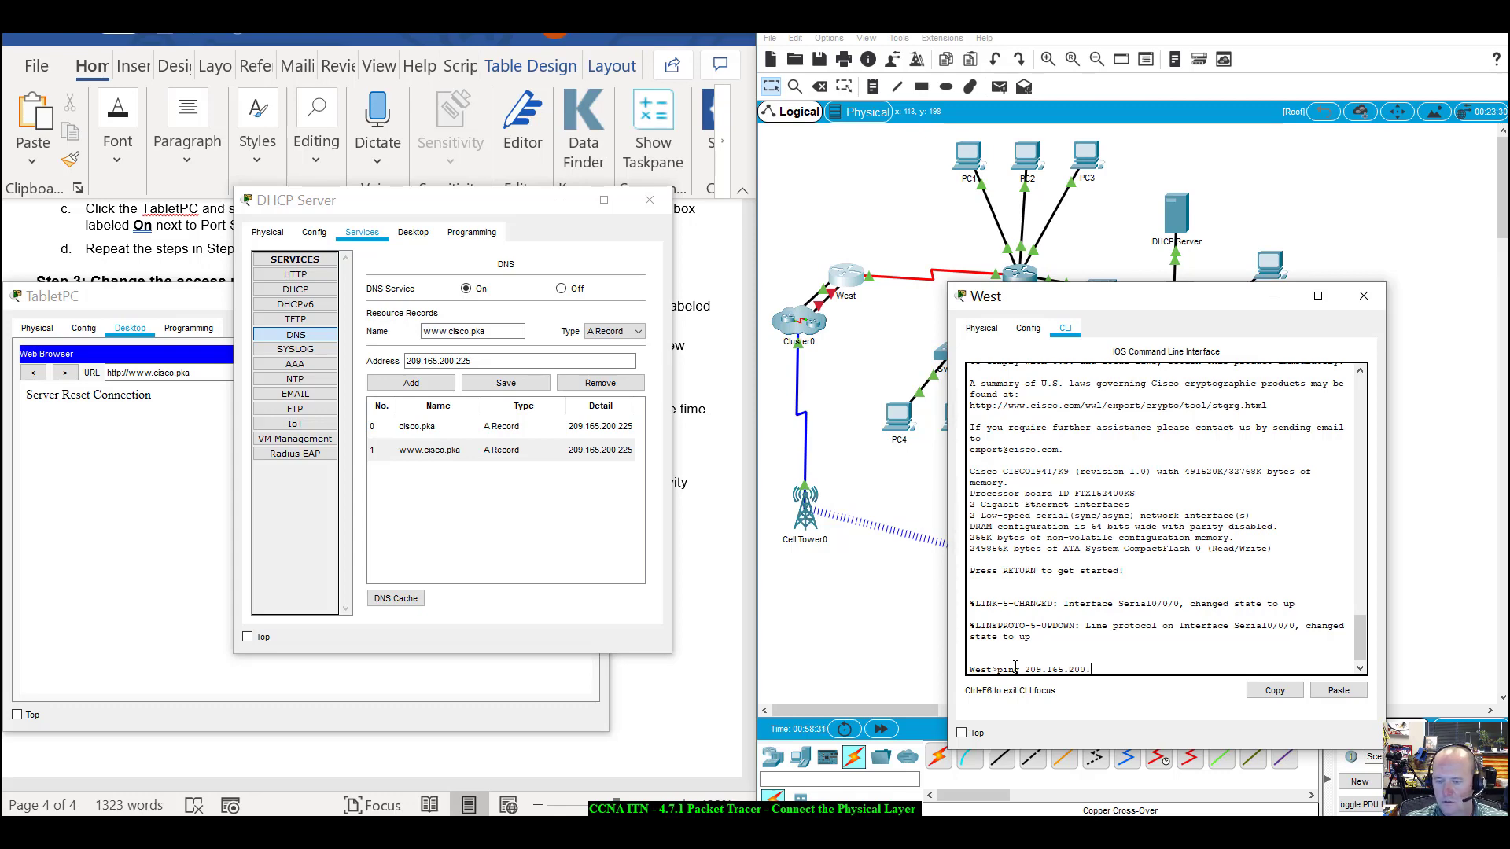
type("5")
key("Return")
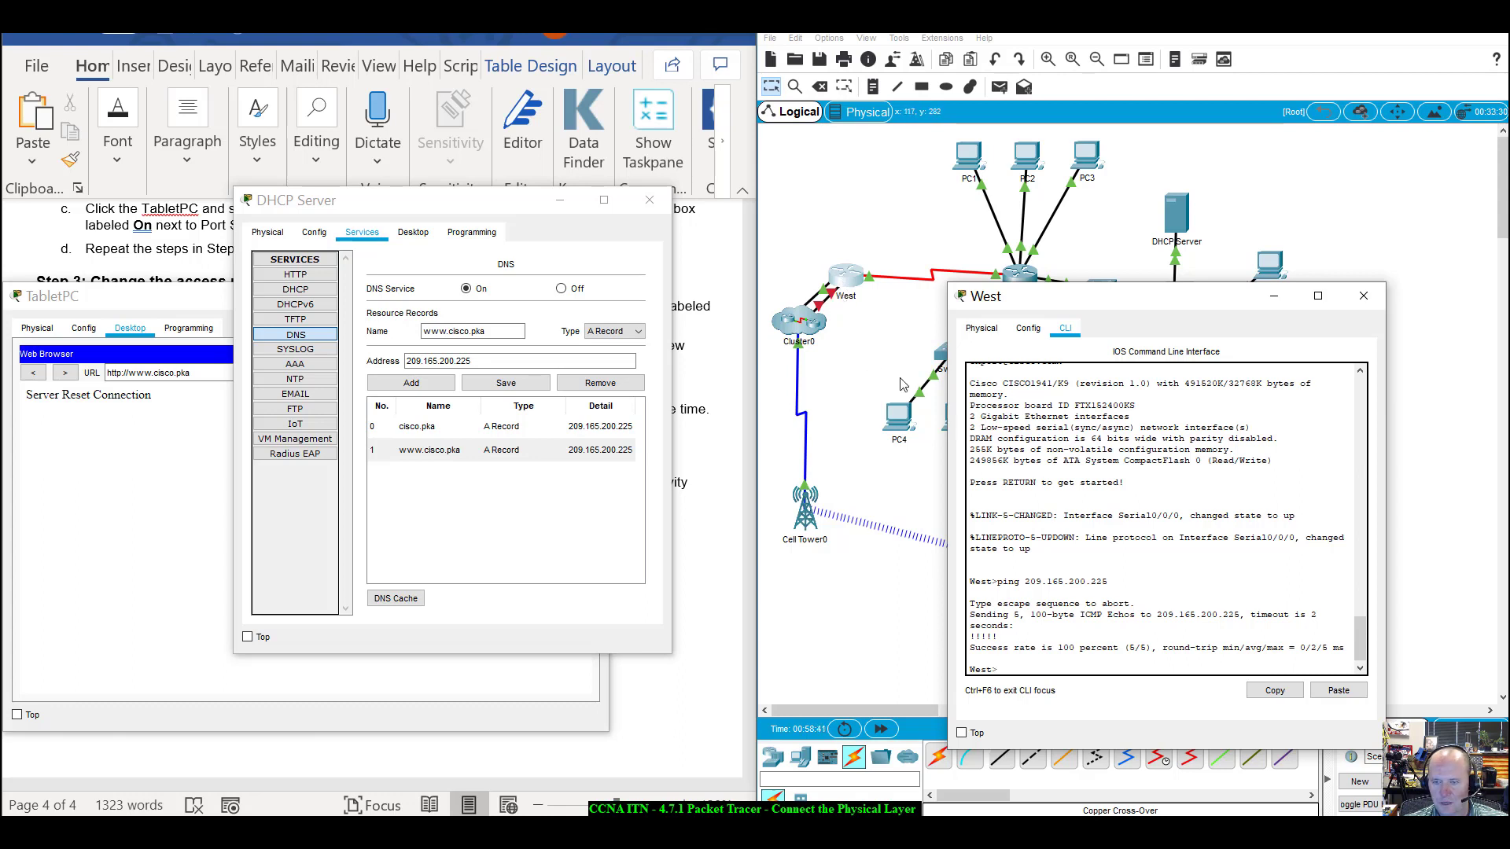
left_click_drag(1212, 316, 1255, 327)
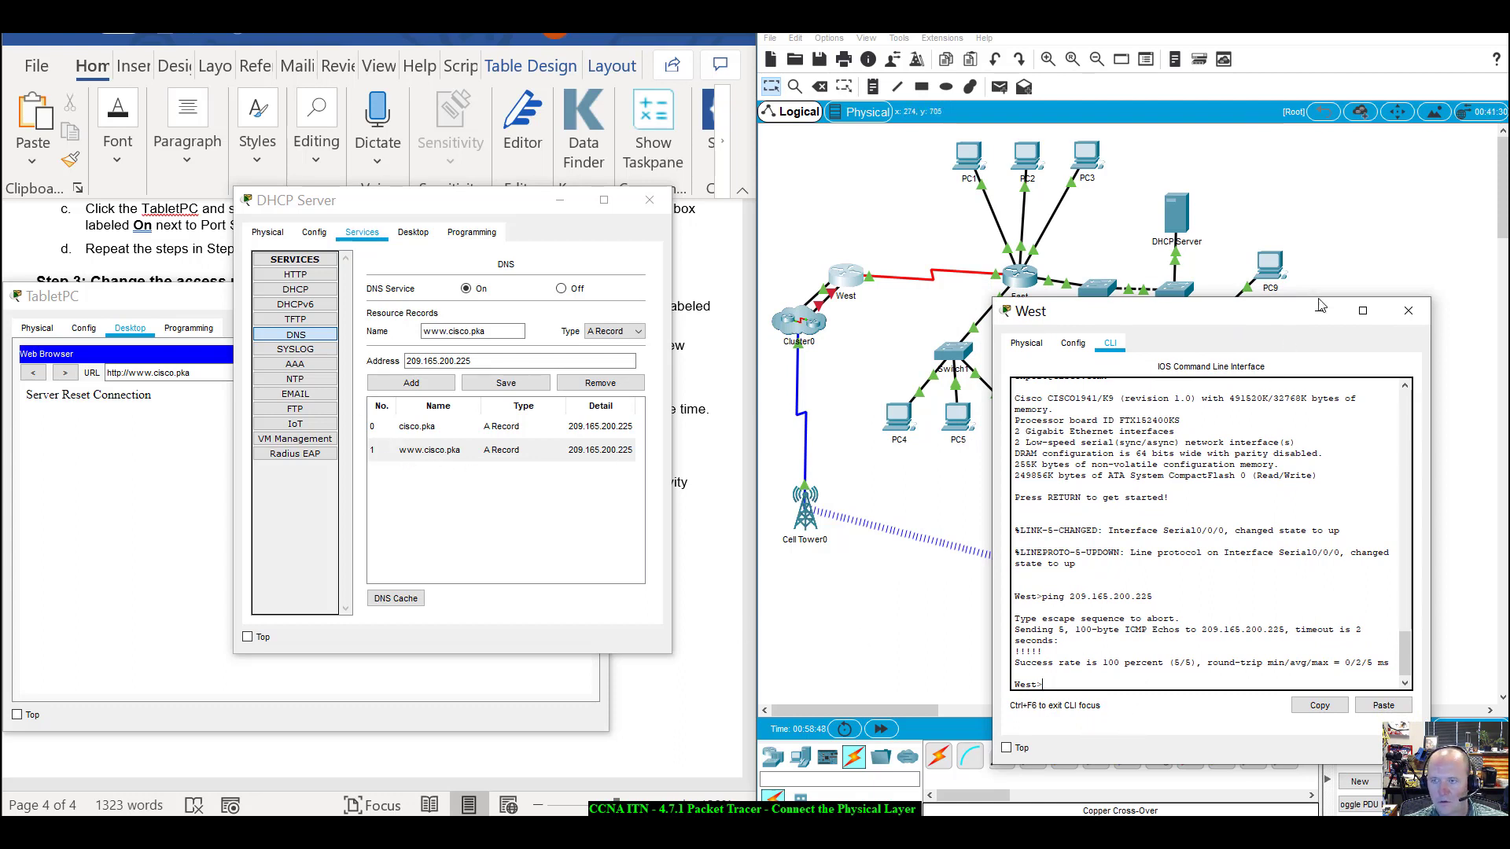
left_click_drag(1241, 316, 1116, 451)
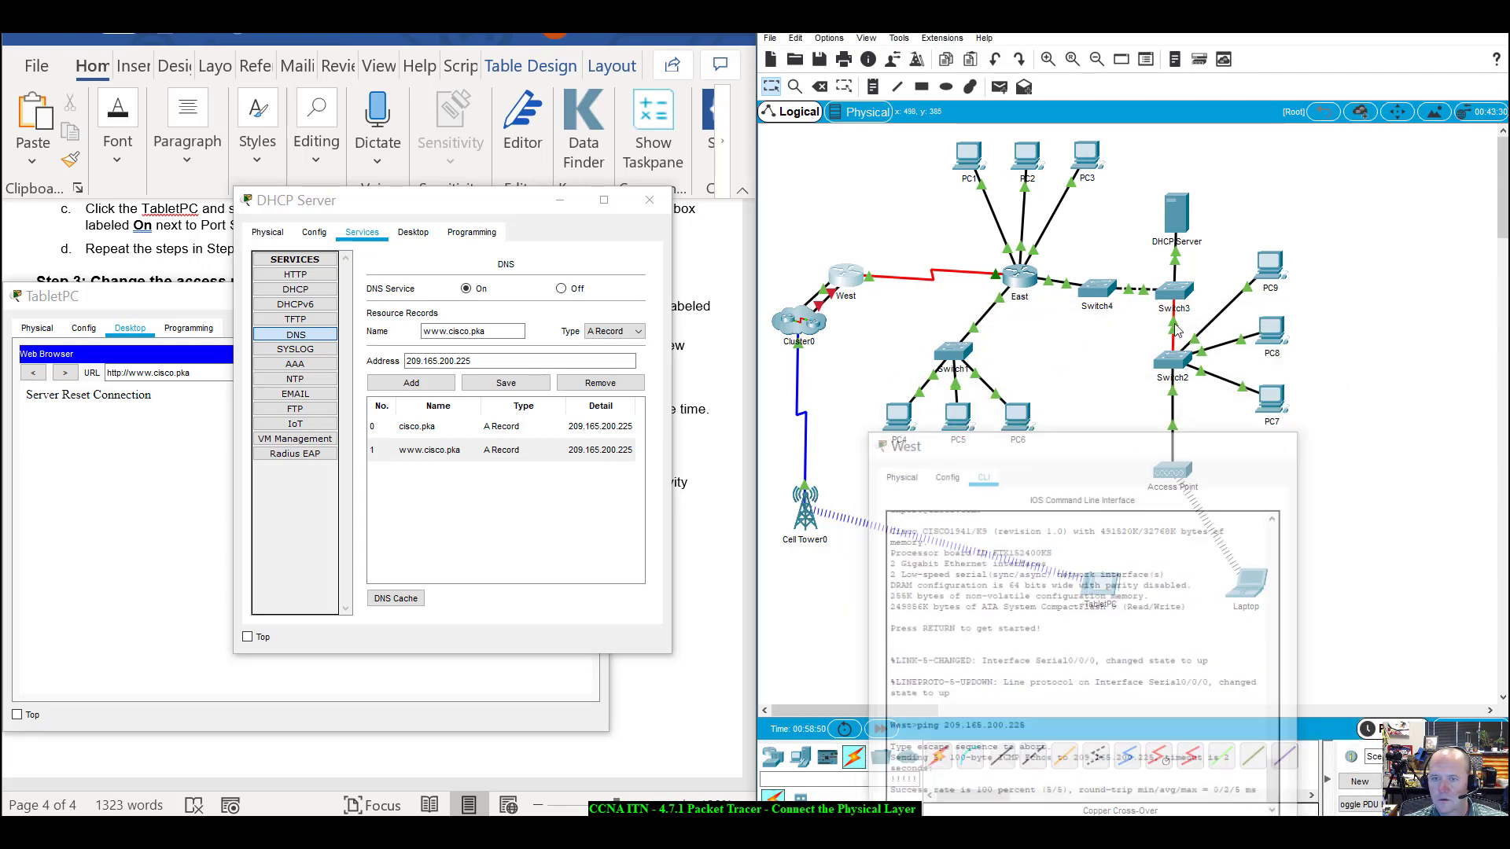
Ping 209.165.200.225 from the East router's command line and close the router window.
left_click(1020, 275)
left_click_drag(834, 268, 1193, 257)
key("Return")
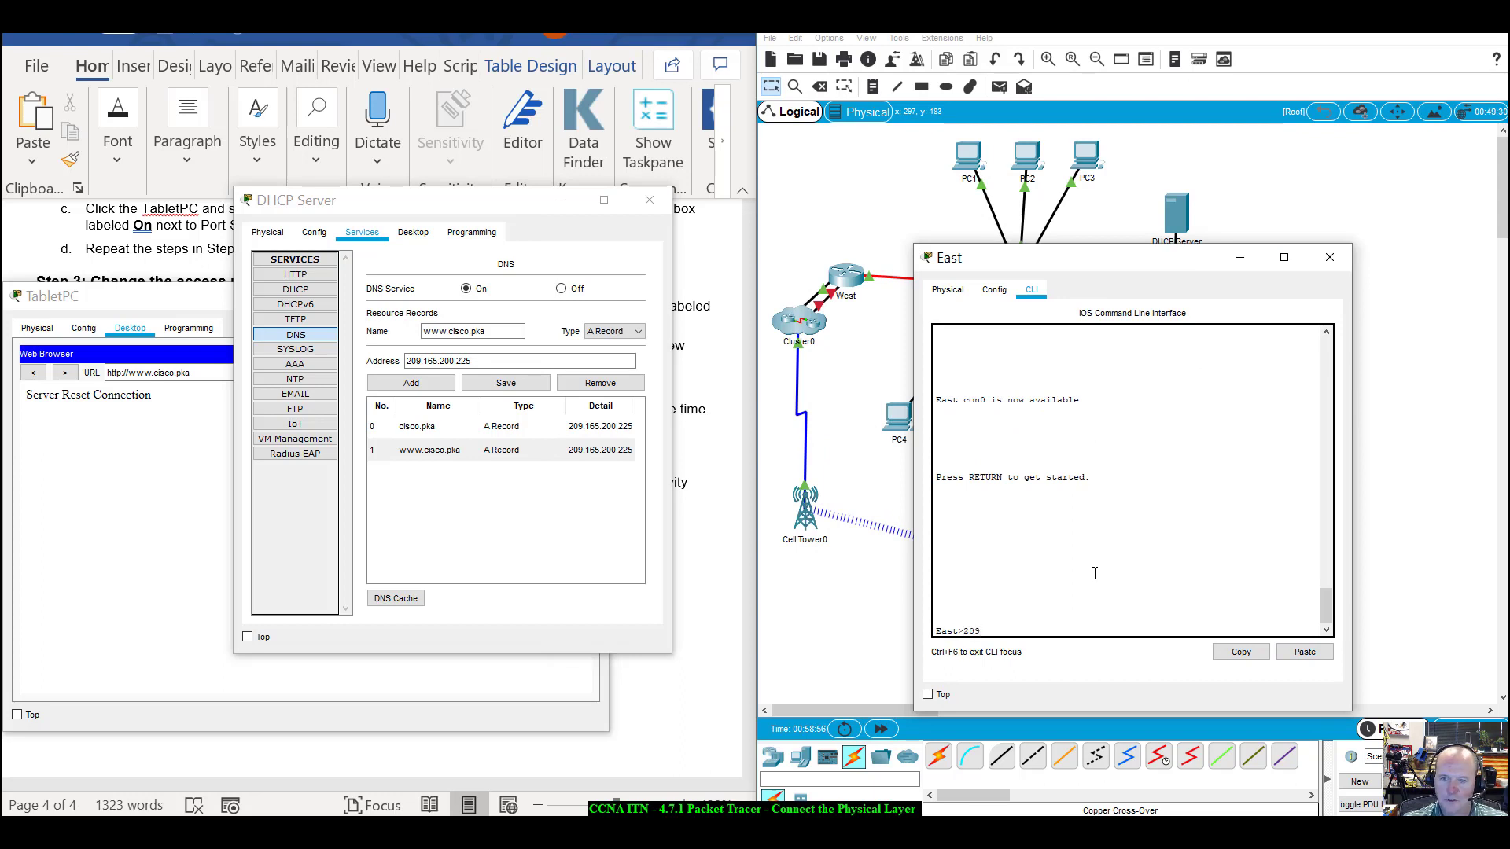
key("BackSpace")
key("BackSpace")
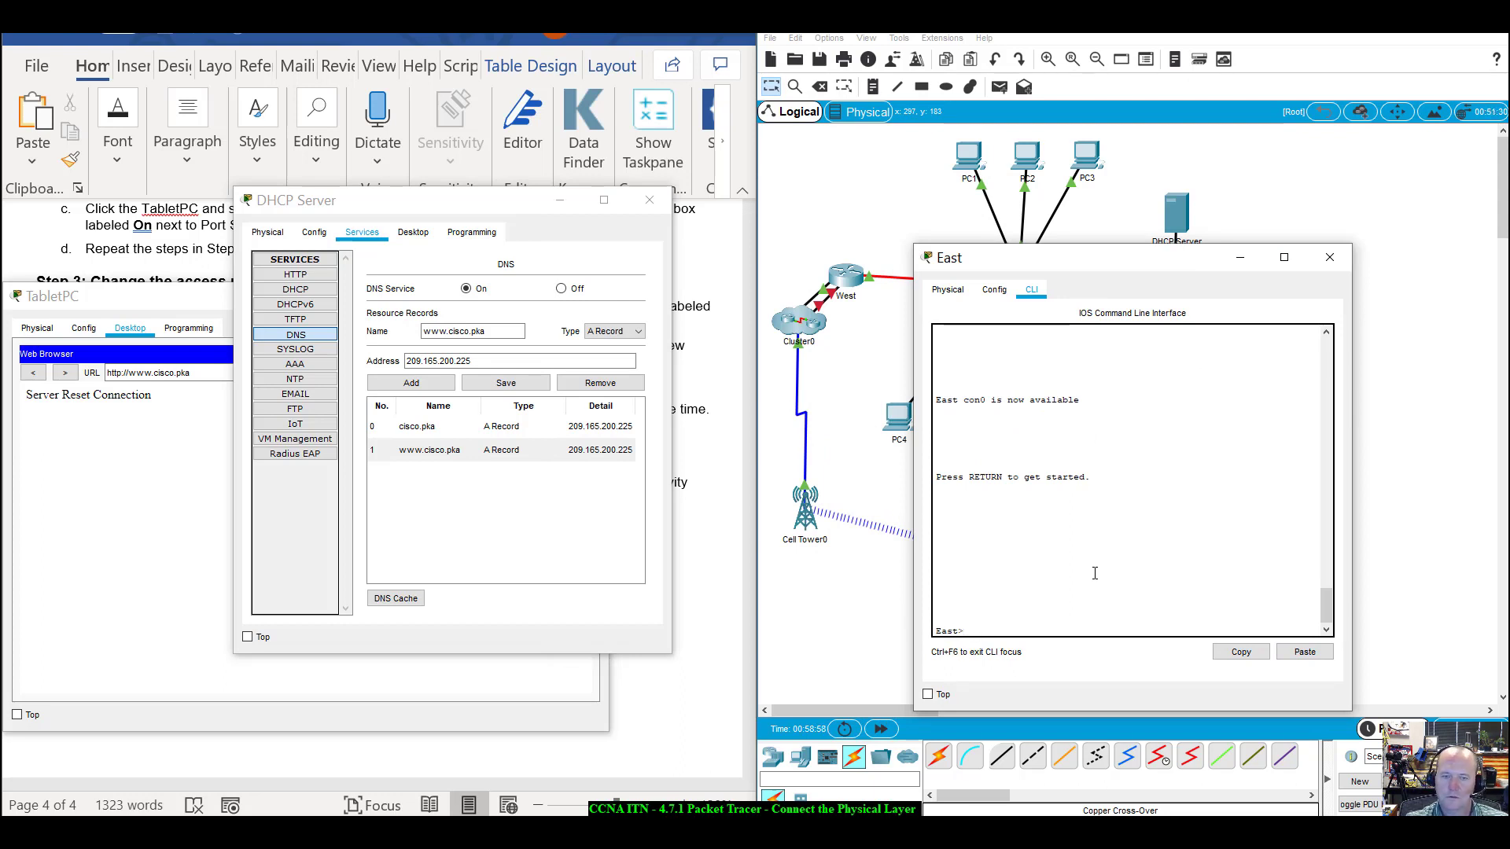
type("ping 209.165.200")
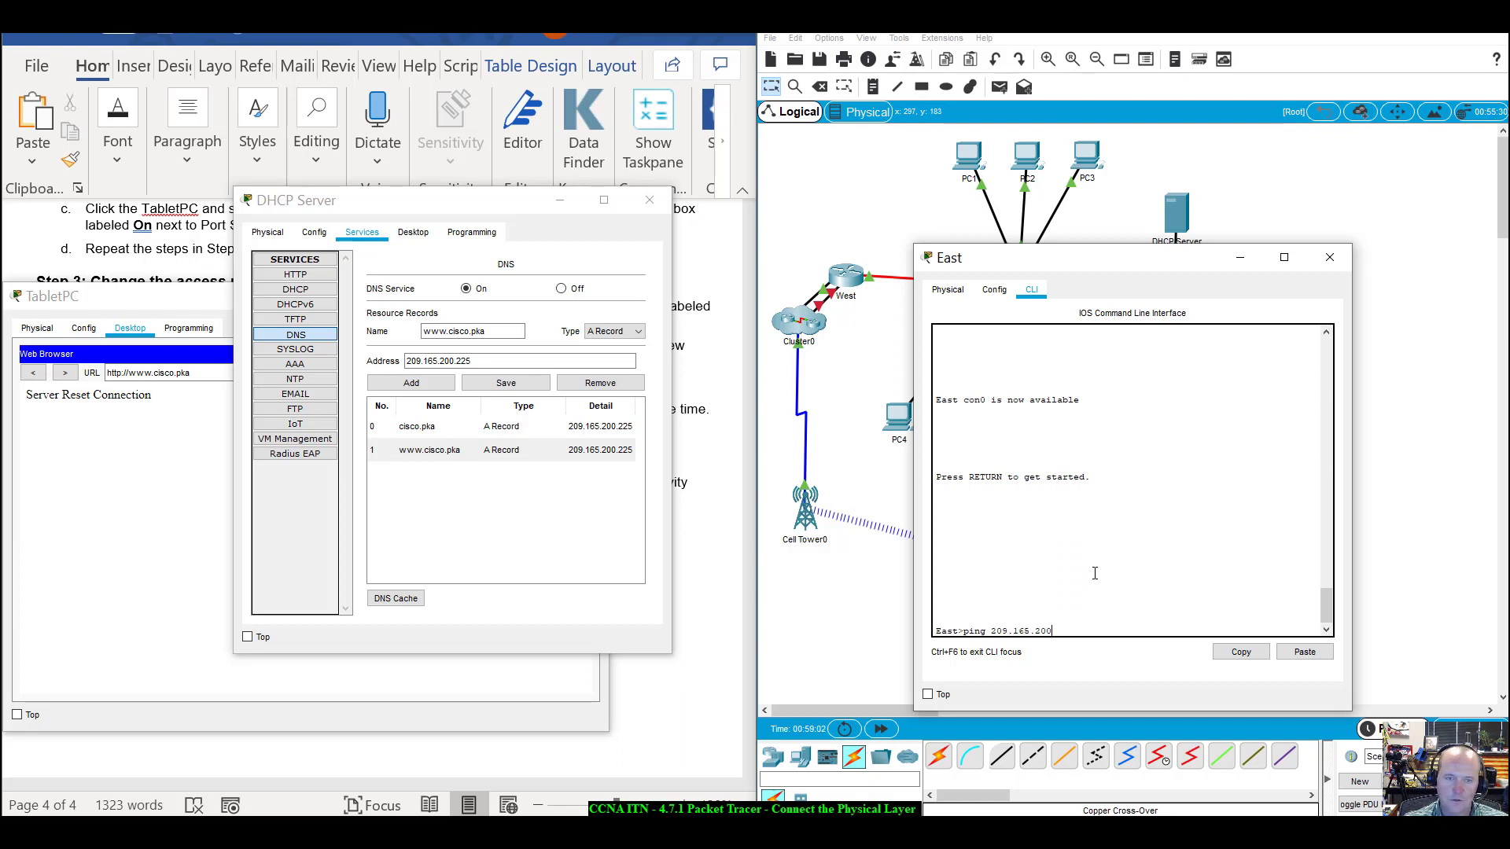
type(".225")
key("Return")
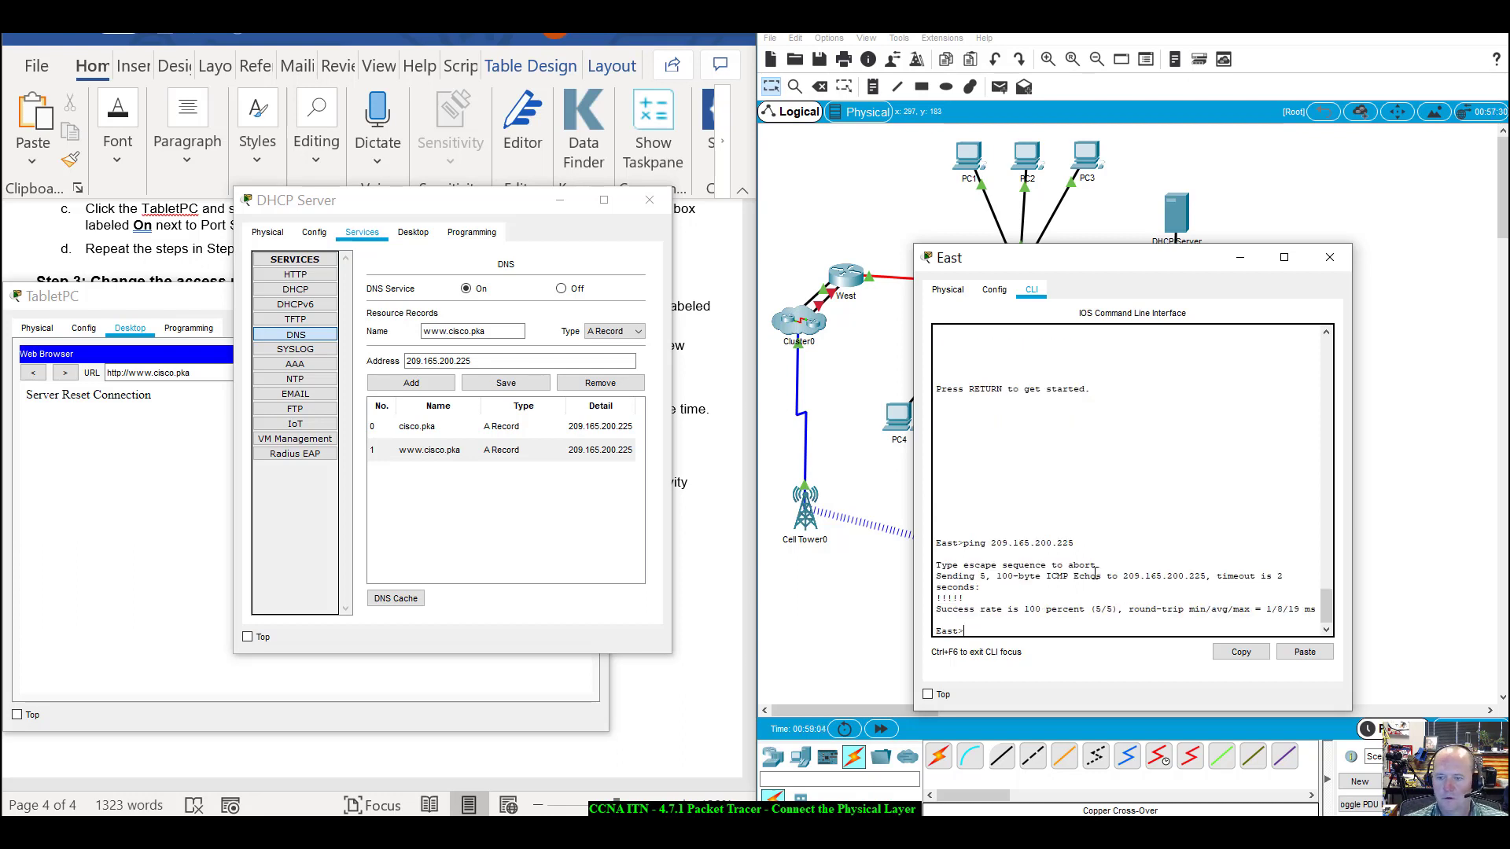
left_click(1329, 257)
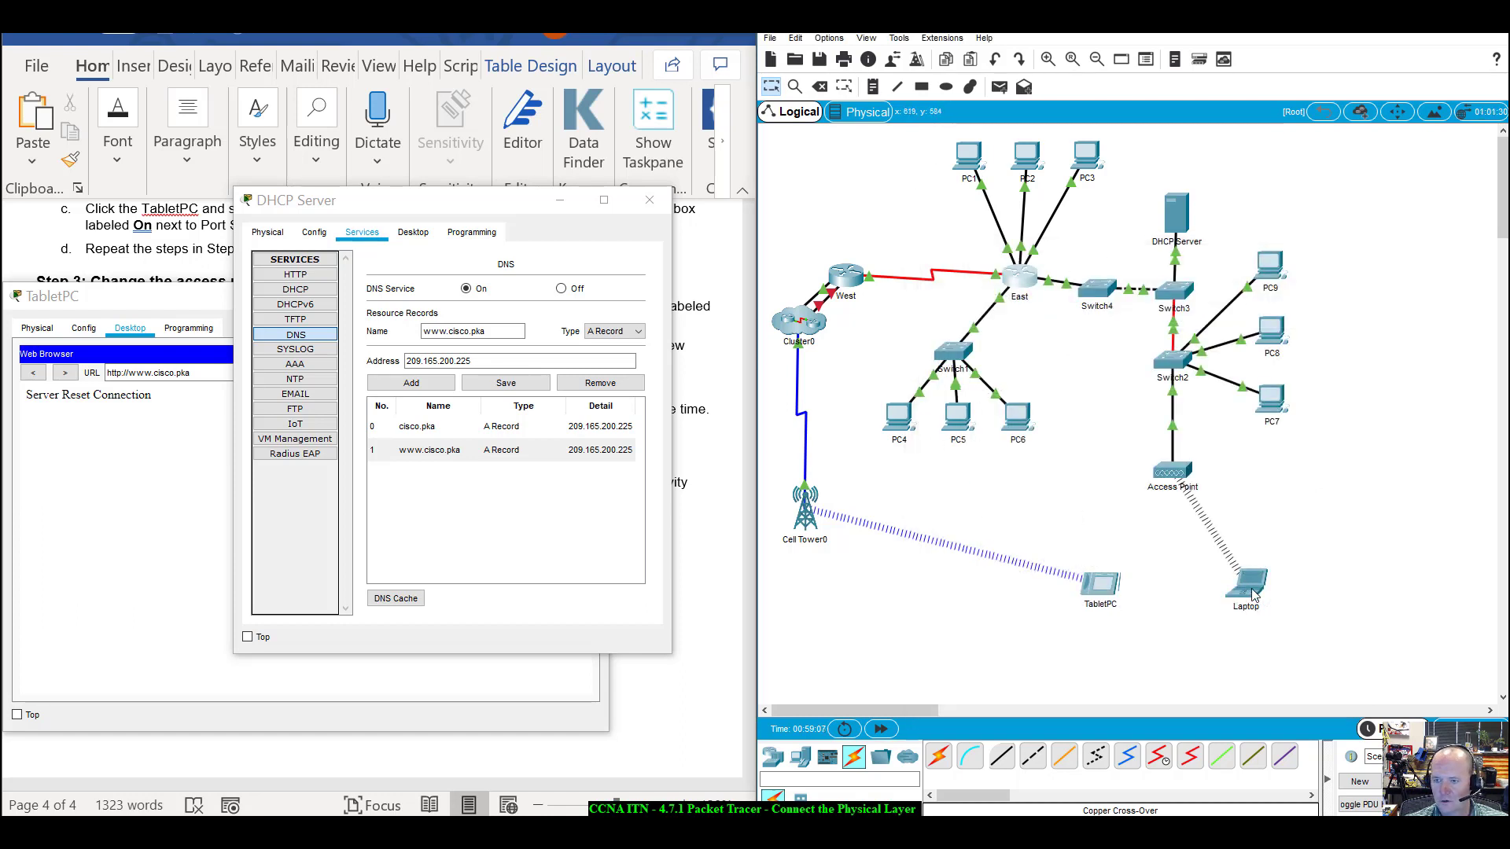
Request the web server by its IP address 209.165.200.225 in the TabletPC's web browser.
left_click(1084, 590)
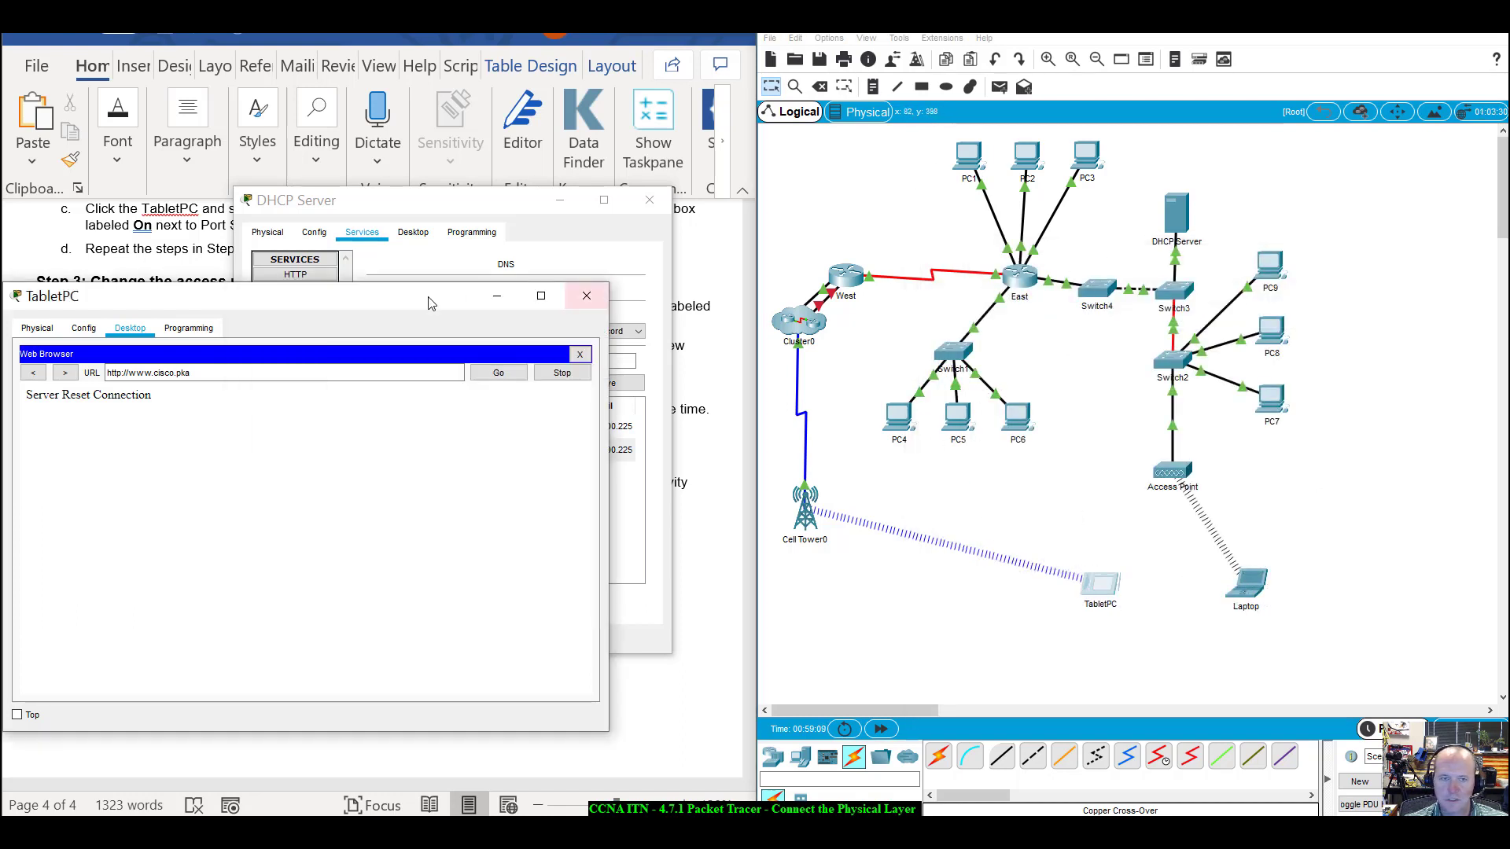
left_click_drag(437, 299, 1208, 316)
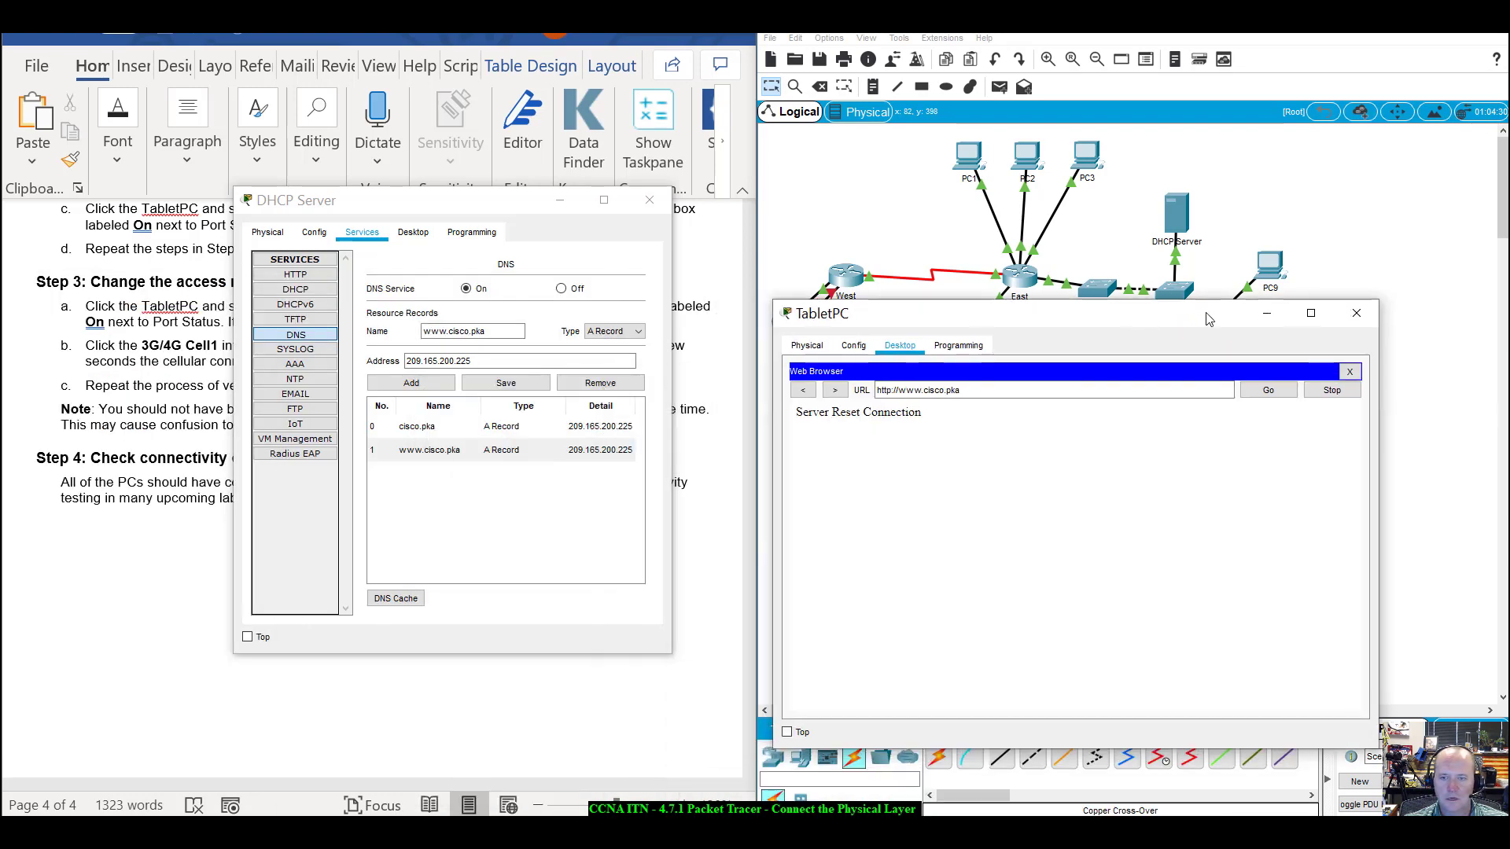
triple_click(965, 390)
type("209")
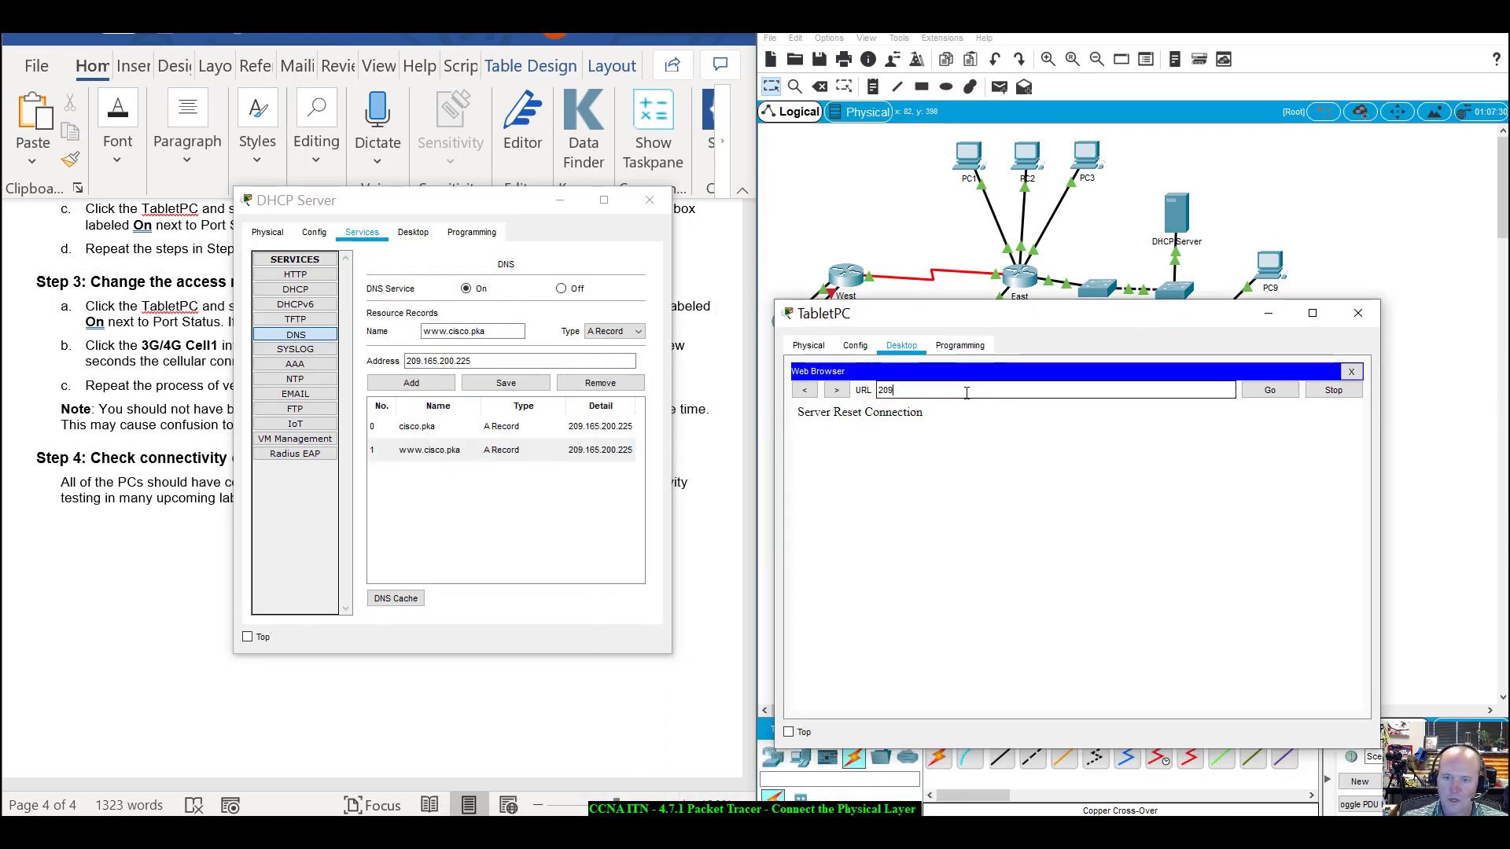
type(".165.")
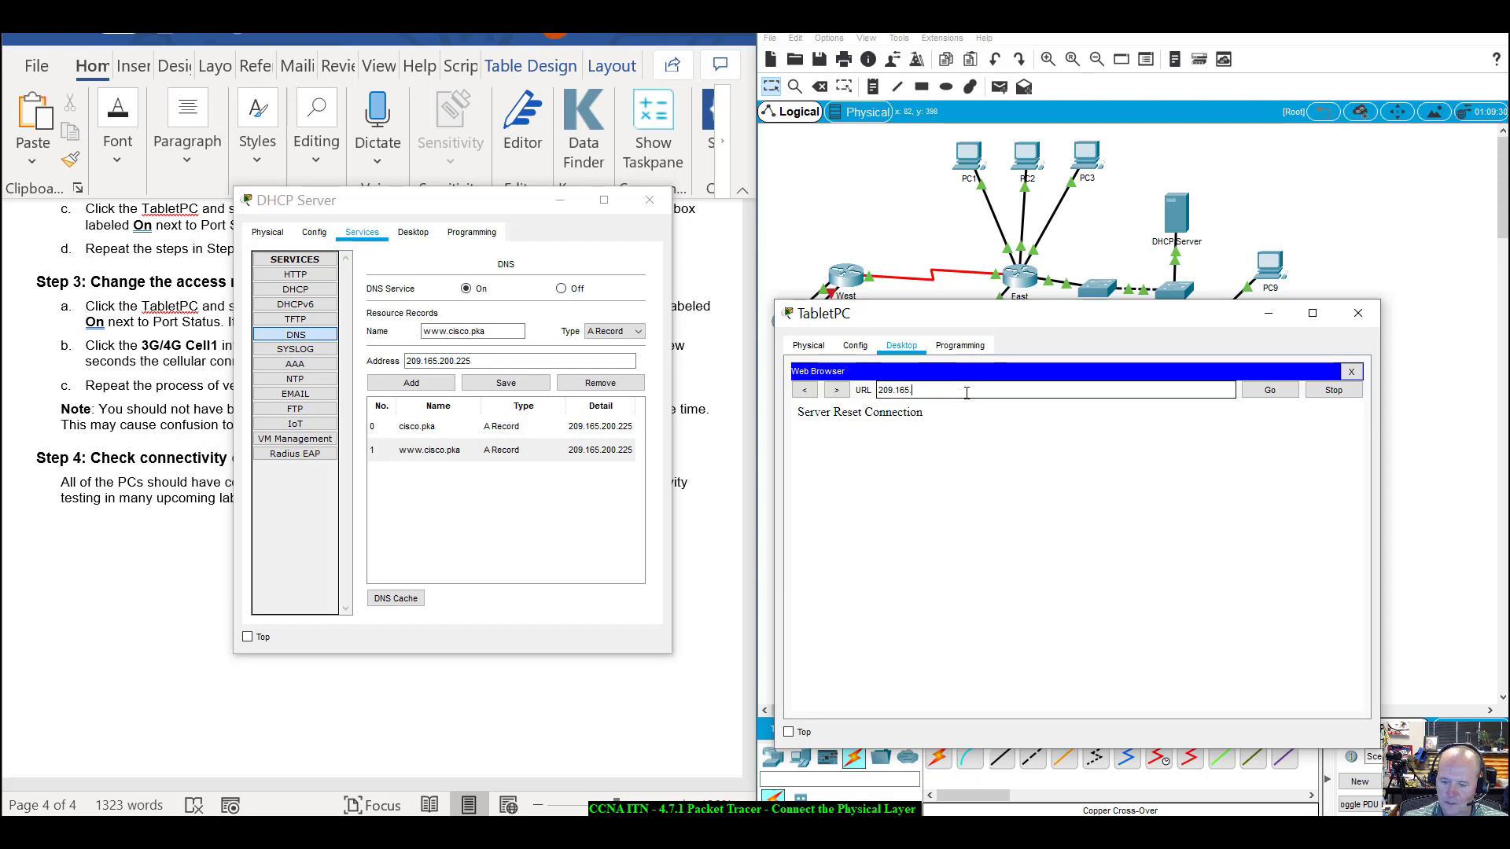
type("200.225")
key("Return")
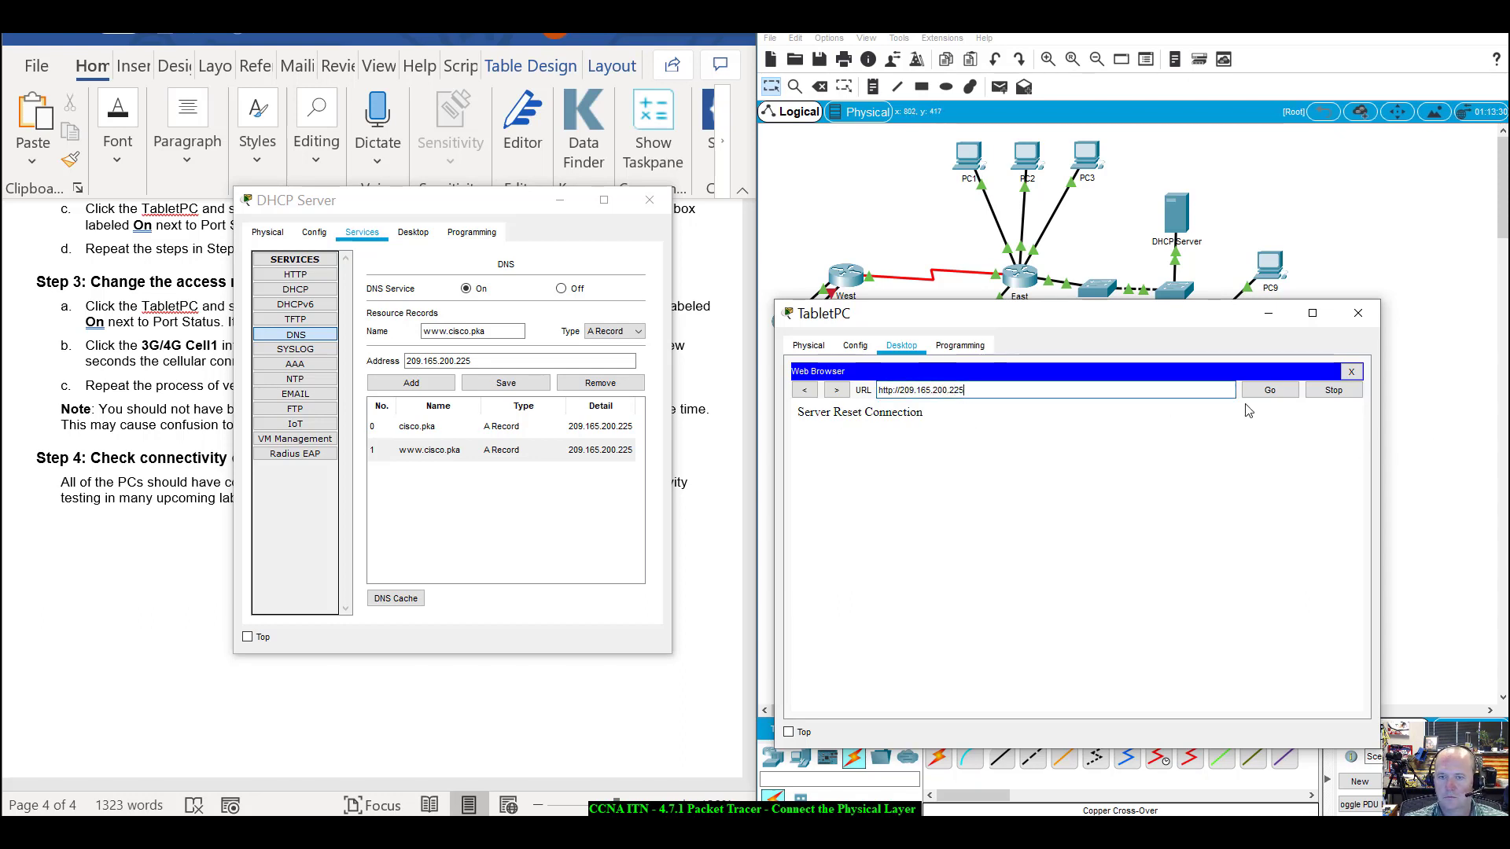
Request 209.165.200.225 again in the TabletPC's web browser and move its window off the network topology.
left_click_drag(1139, 312, 1144, 398)
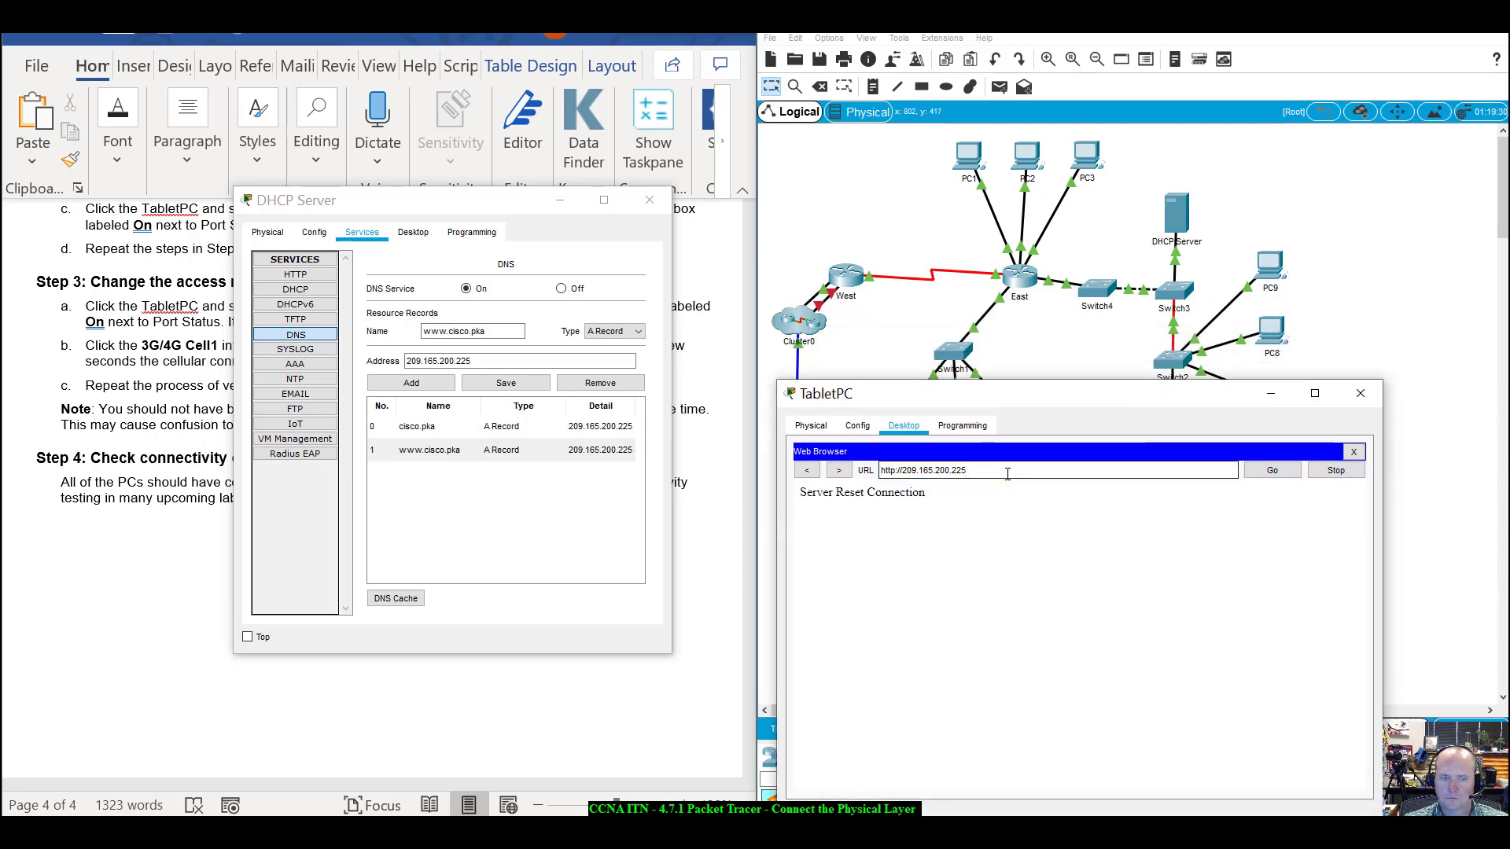
left_click(1254, 473)
left_click_drag(1064, 403, 304, 570)
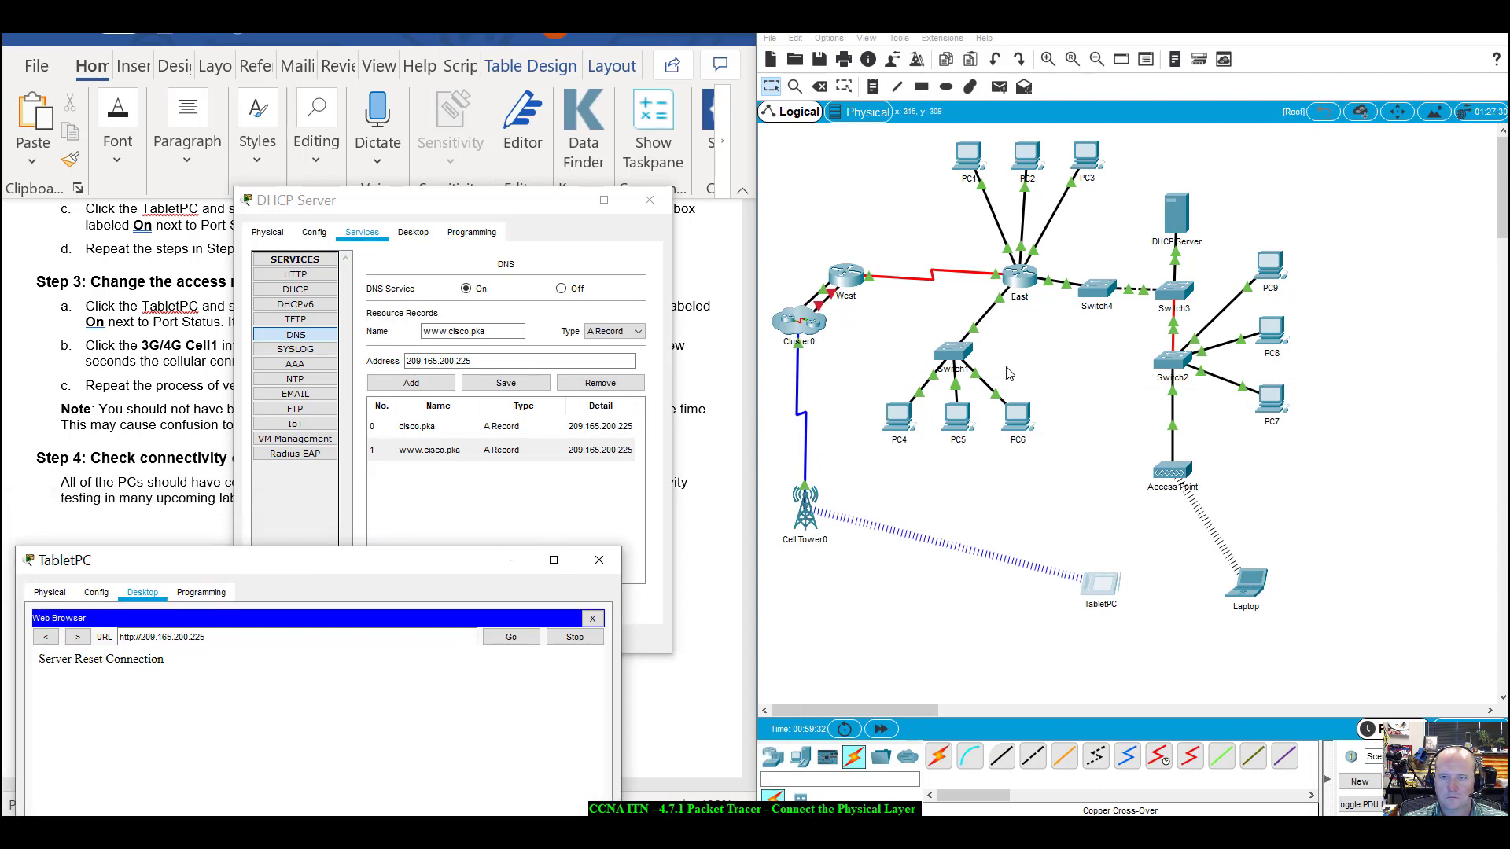
Request the web server at 209.165.200.225 in PC1's web browser and close the PC1 window.
left_click(969, 157)
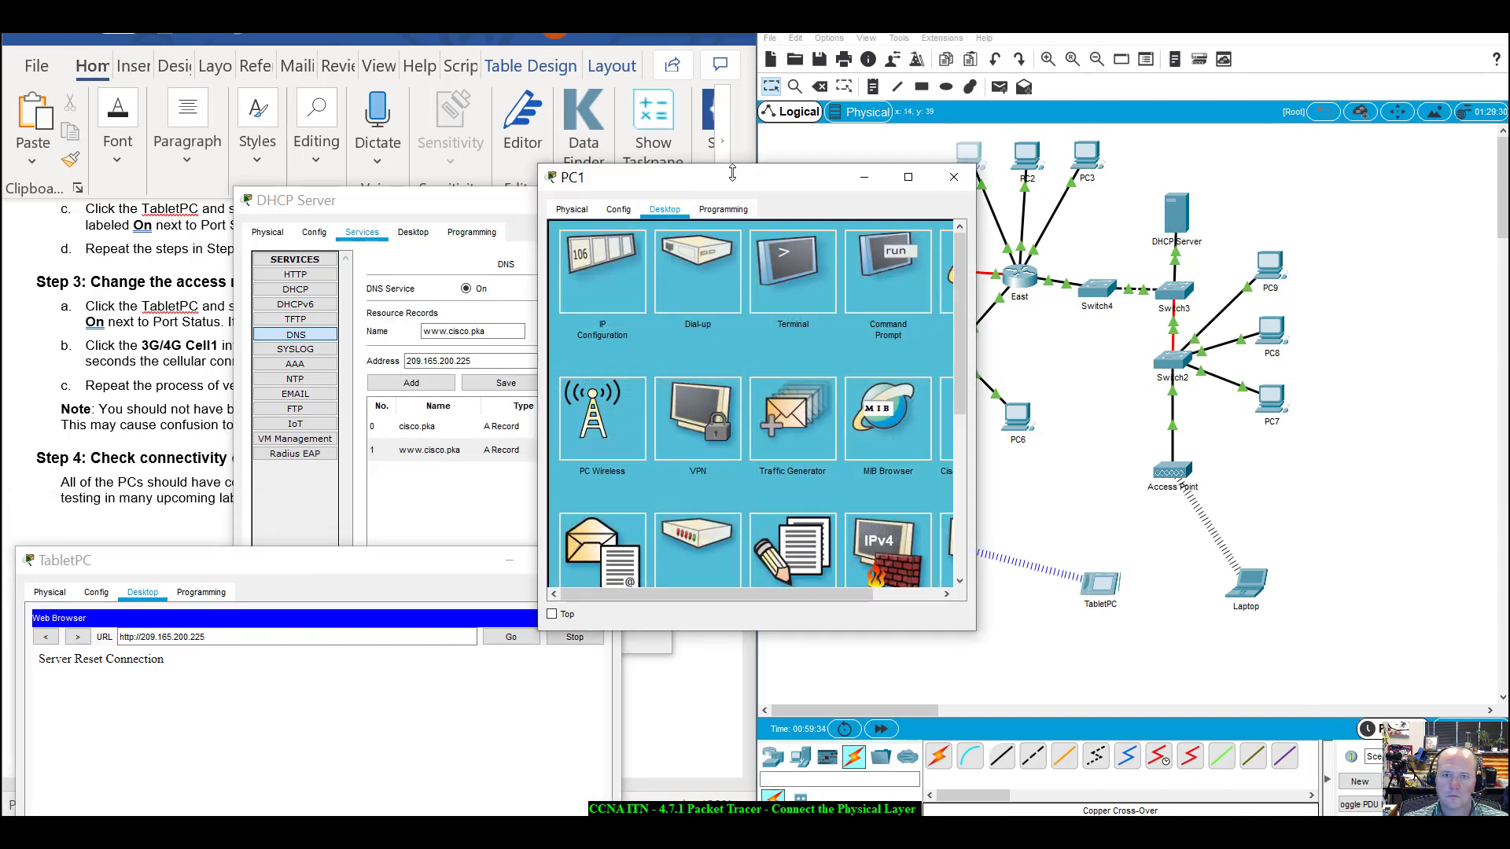
left_click_drag(711, 181, 961, 225)
left_click(1204, 338)
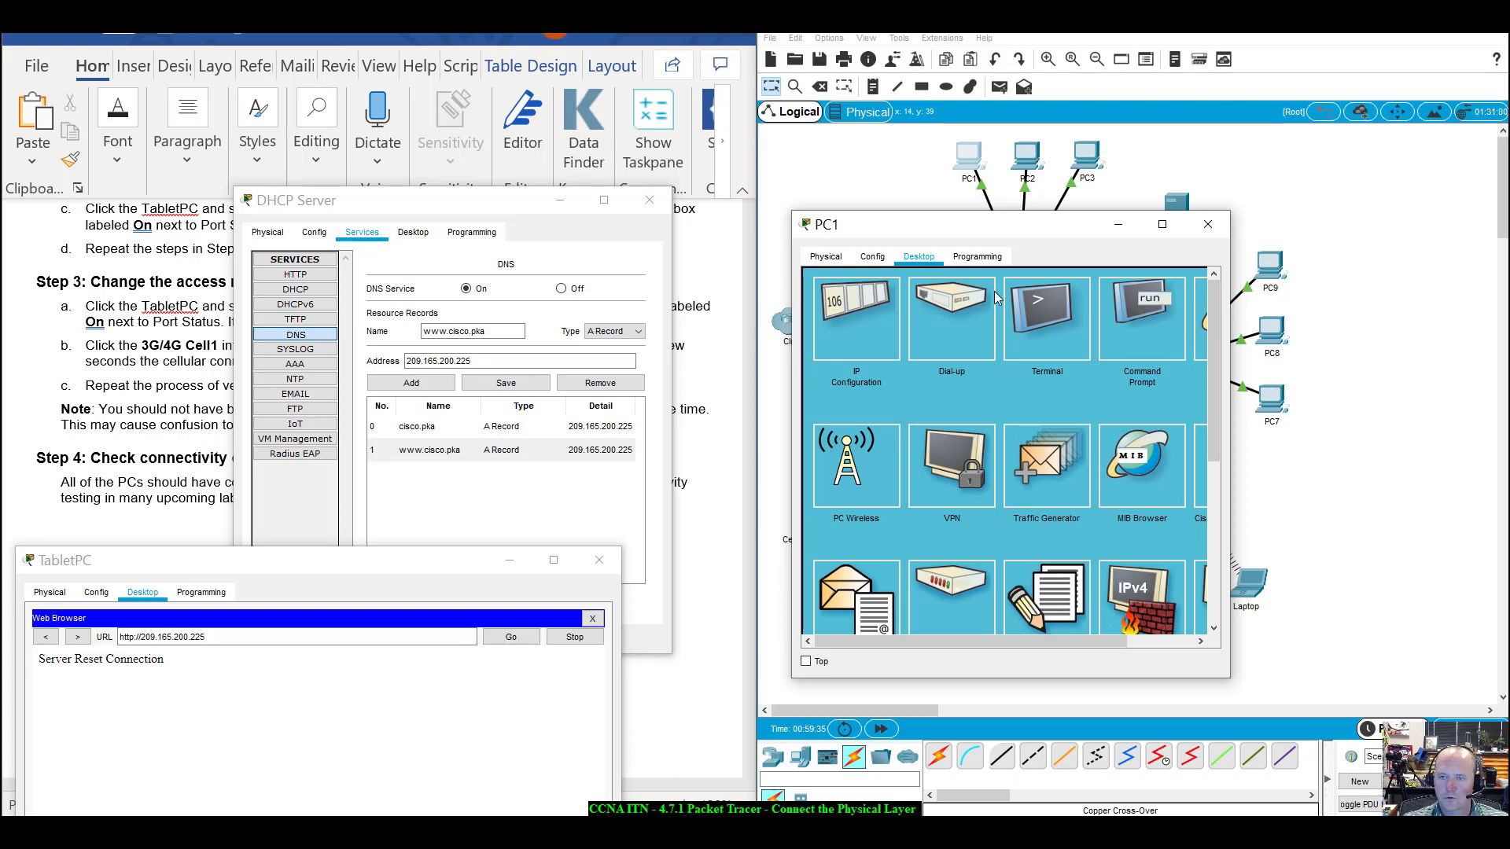
left_click(905, 302)
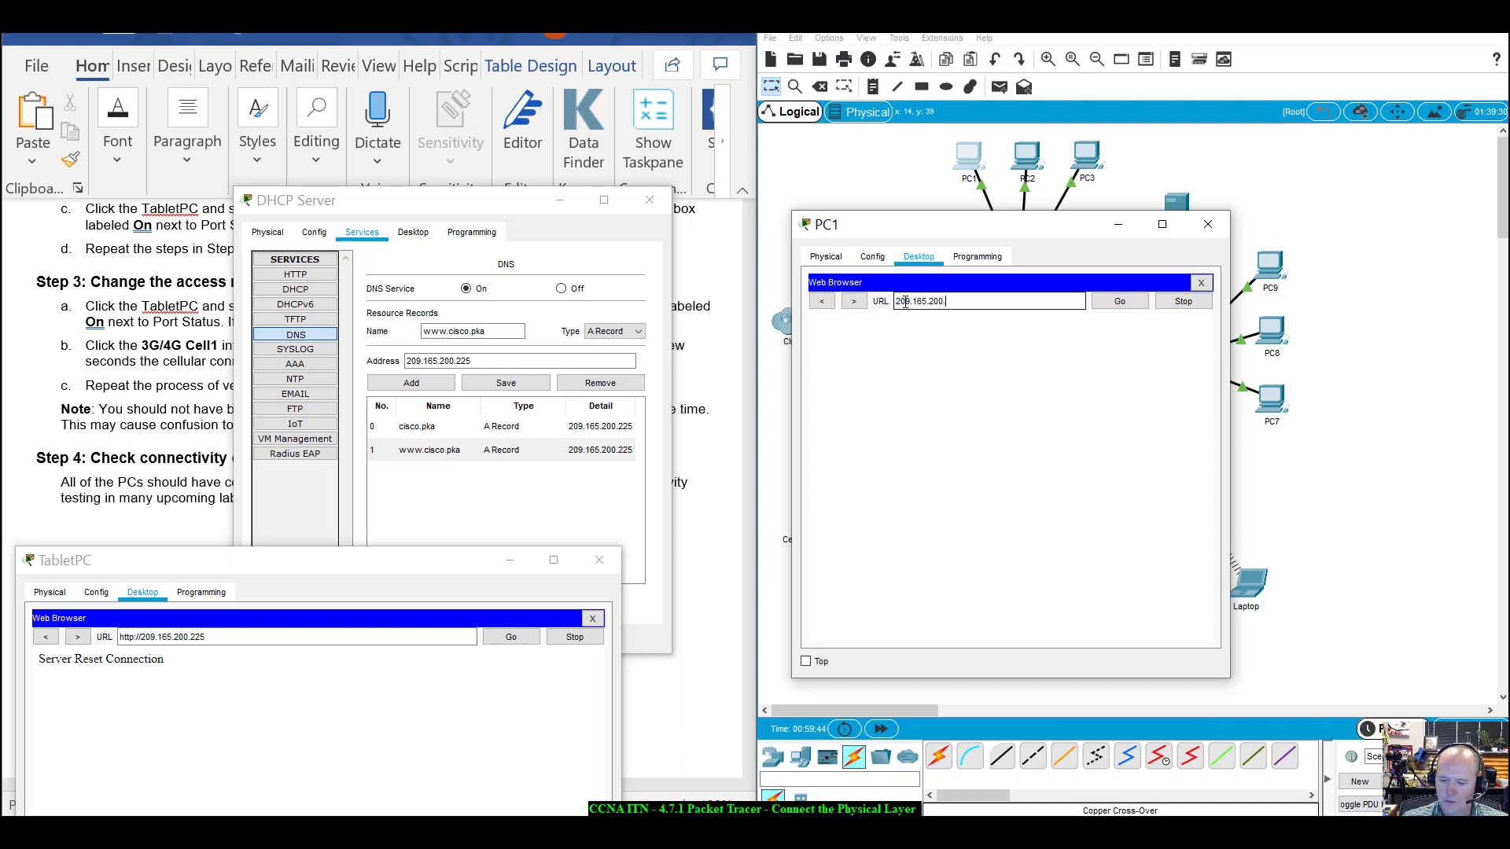
key("Return")
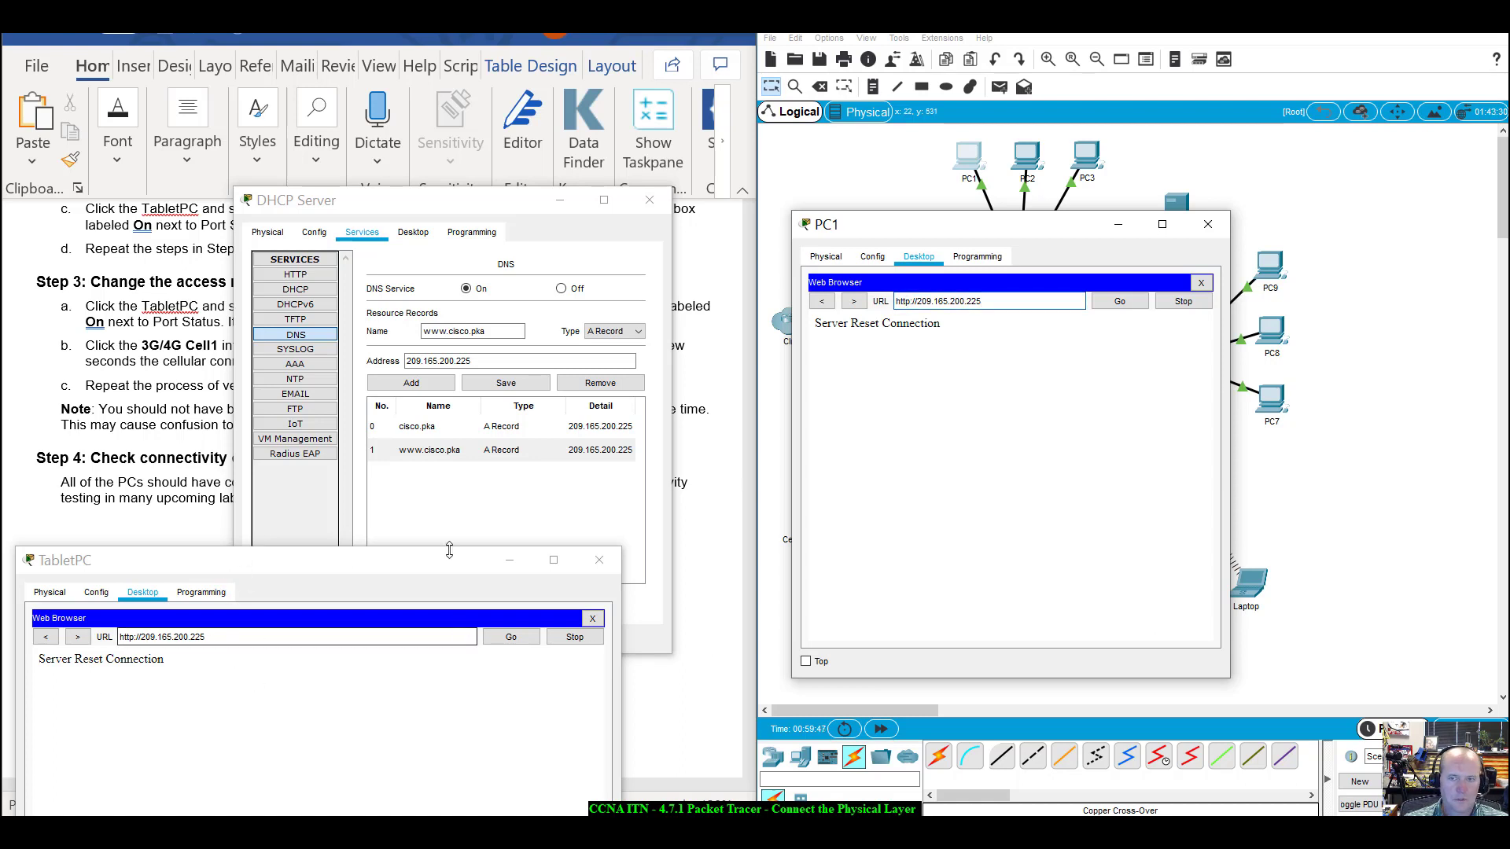
left_click(1208, 225)
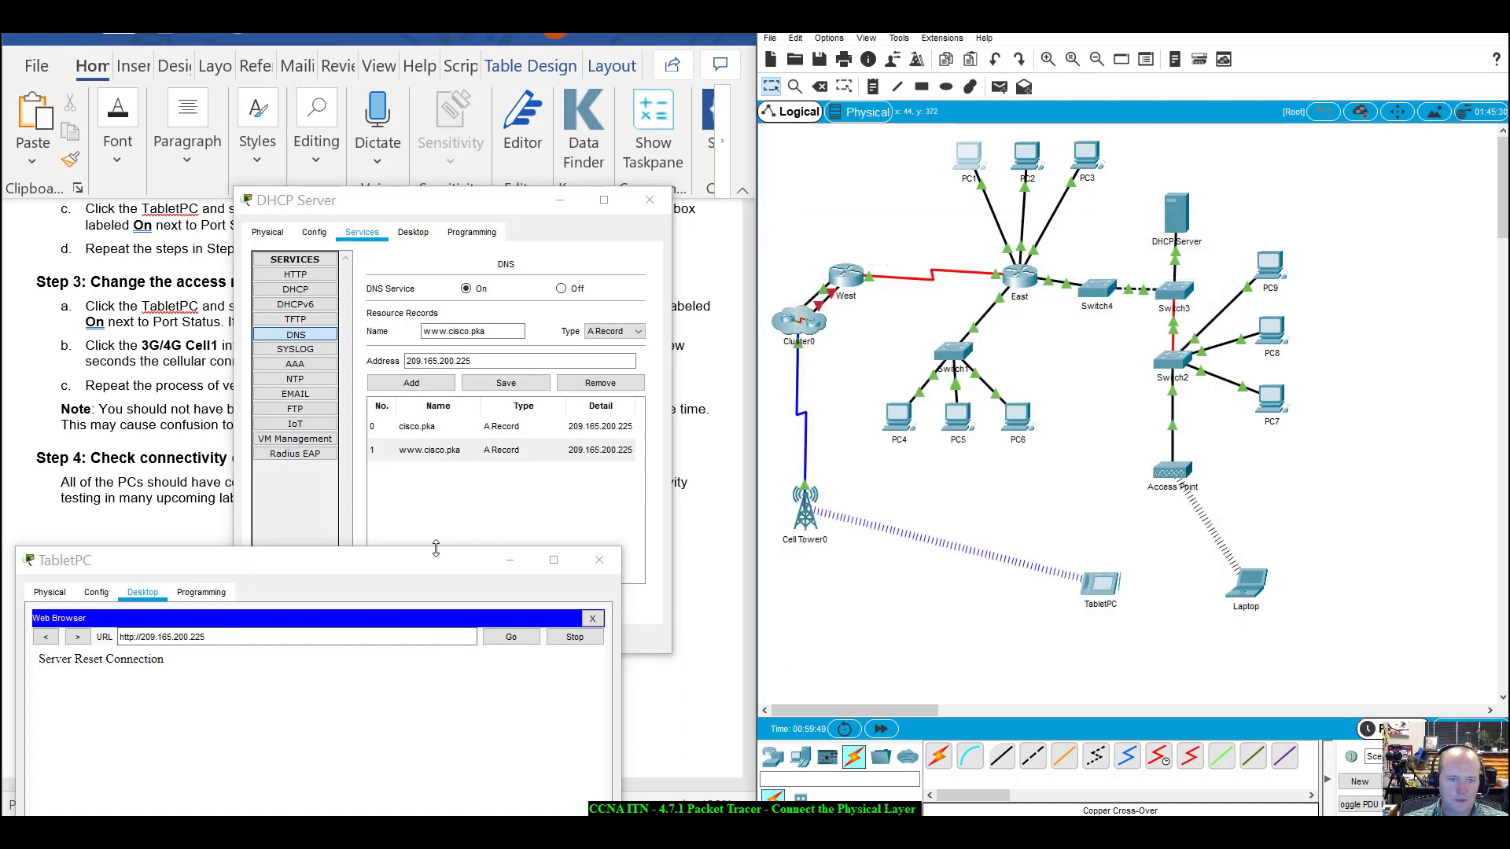
Close the TabletPC window and move the DHCP Server window lower over the lab instructions.
left_click_drag(434, 560, 625, 624)
left_click(790, 626)
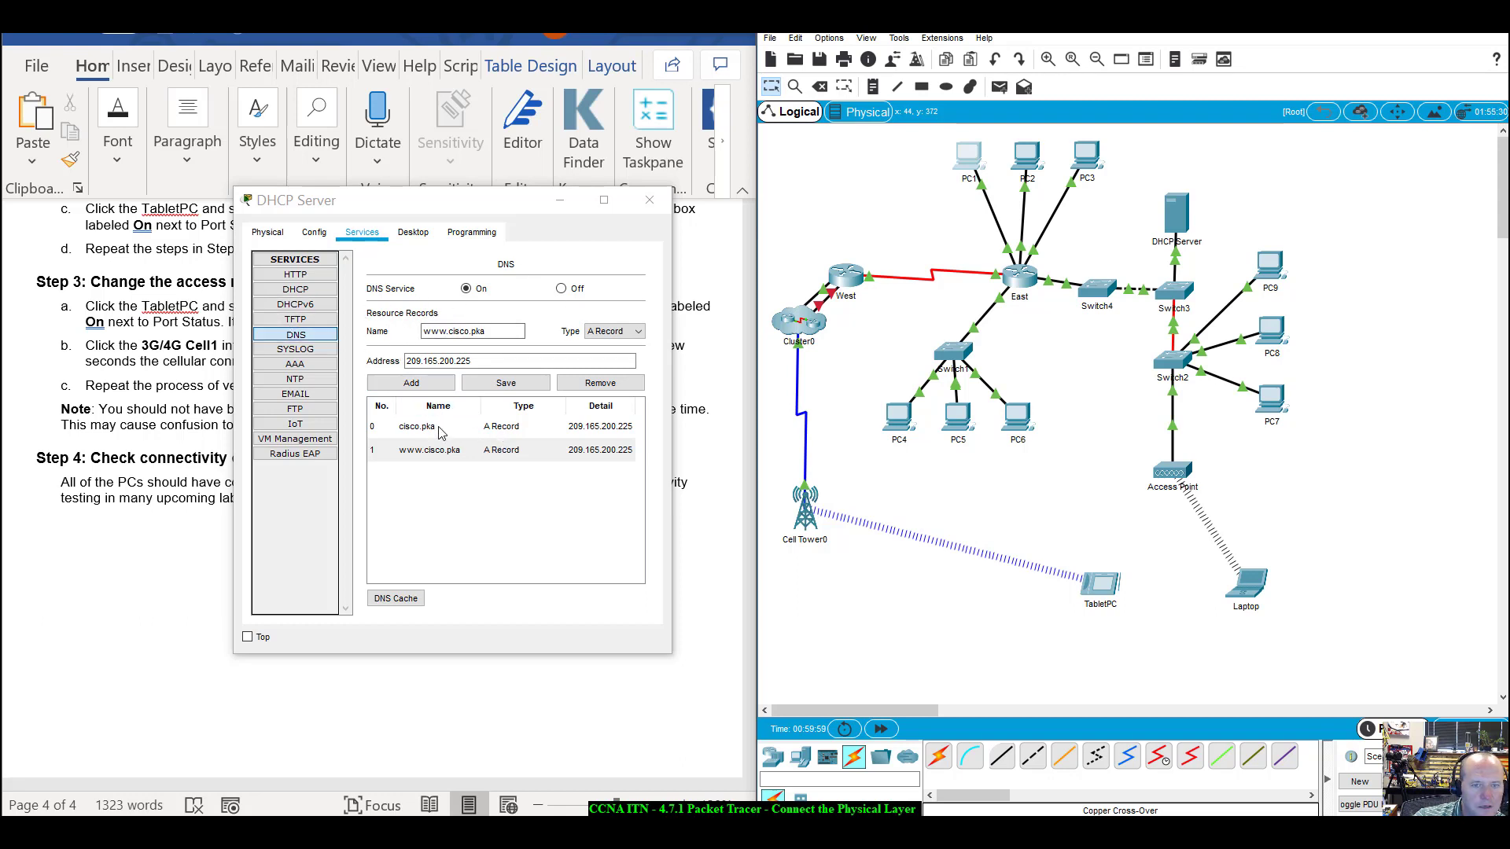
left_click_drag(454, 203, 443, 334)
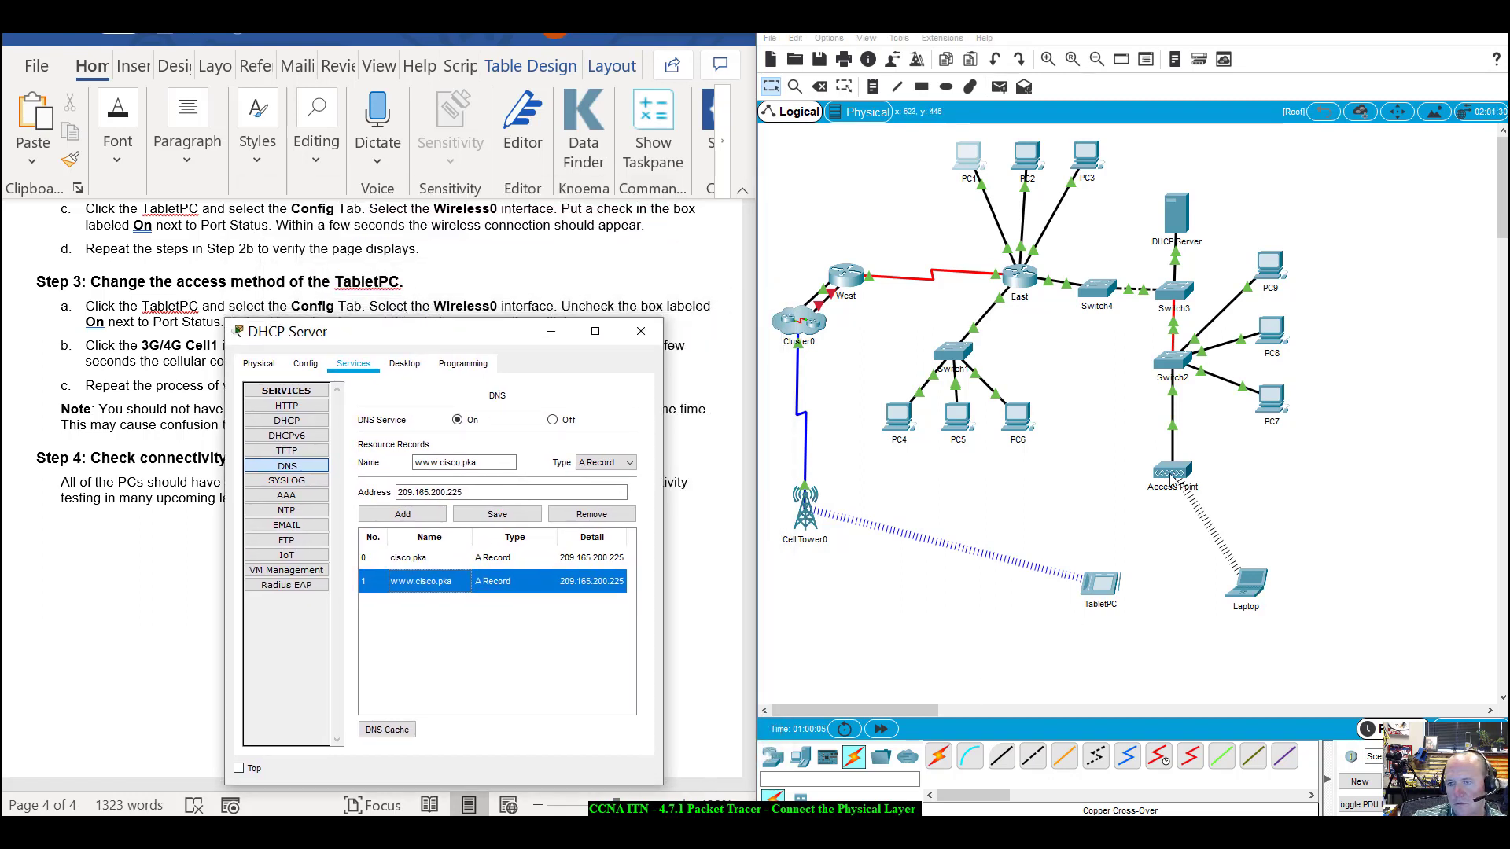
Trace the route to 209.165.200.225 with tracert from the Laptop's command prompt and move its window clear of the routers.
left_click(1250, 586)
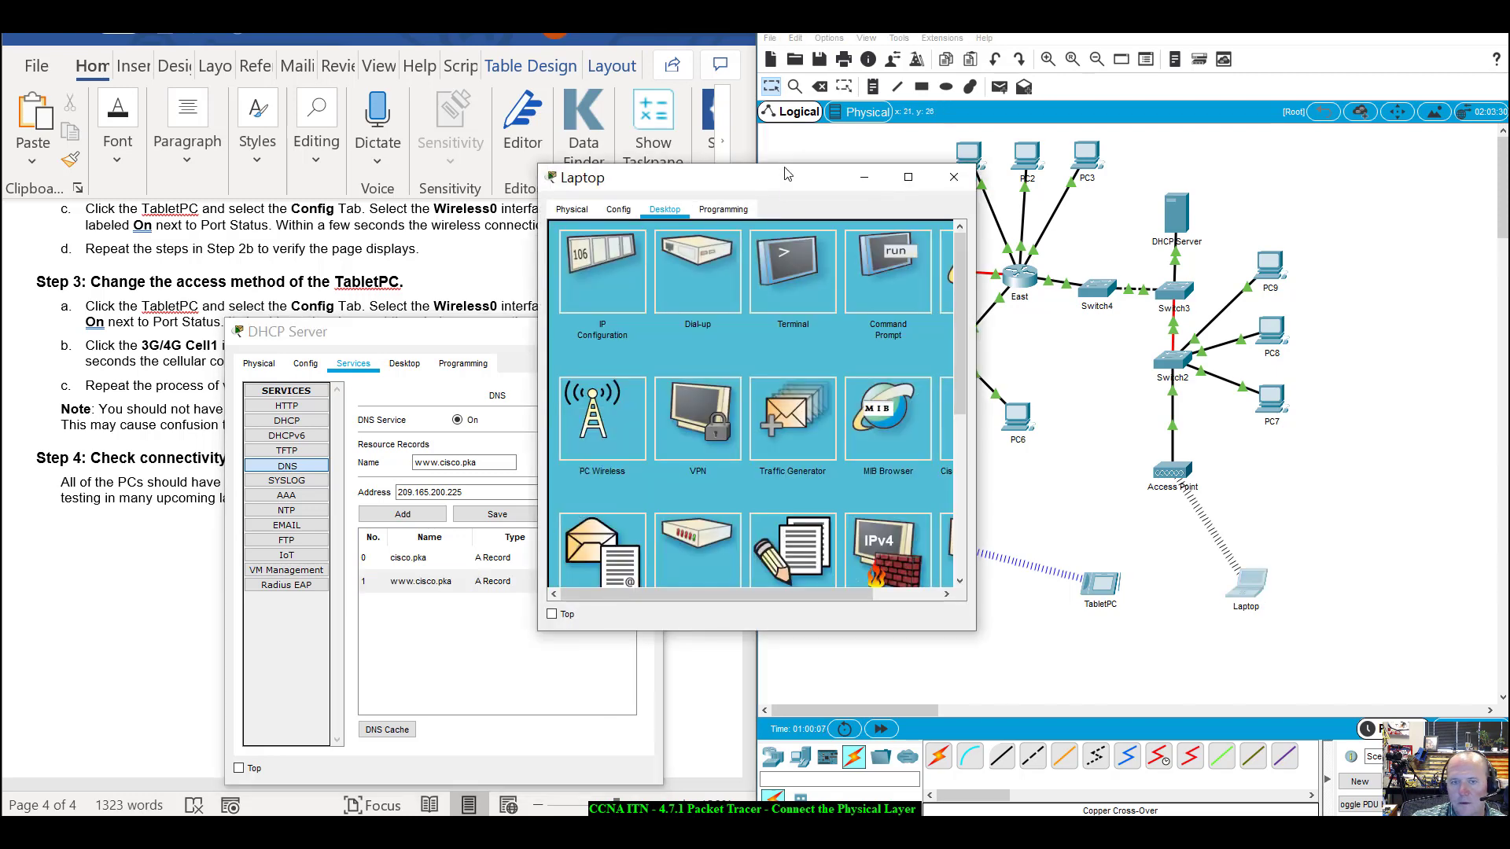
left_click(1193, 385)
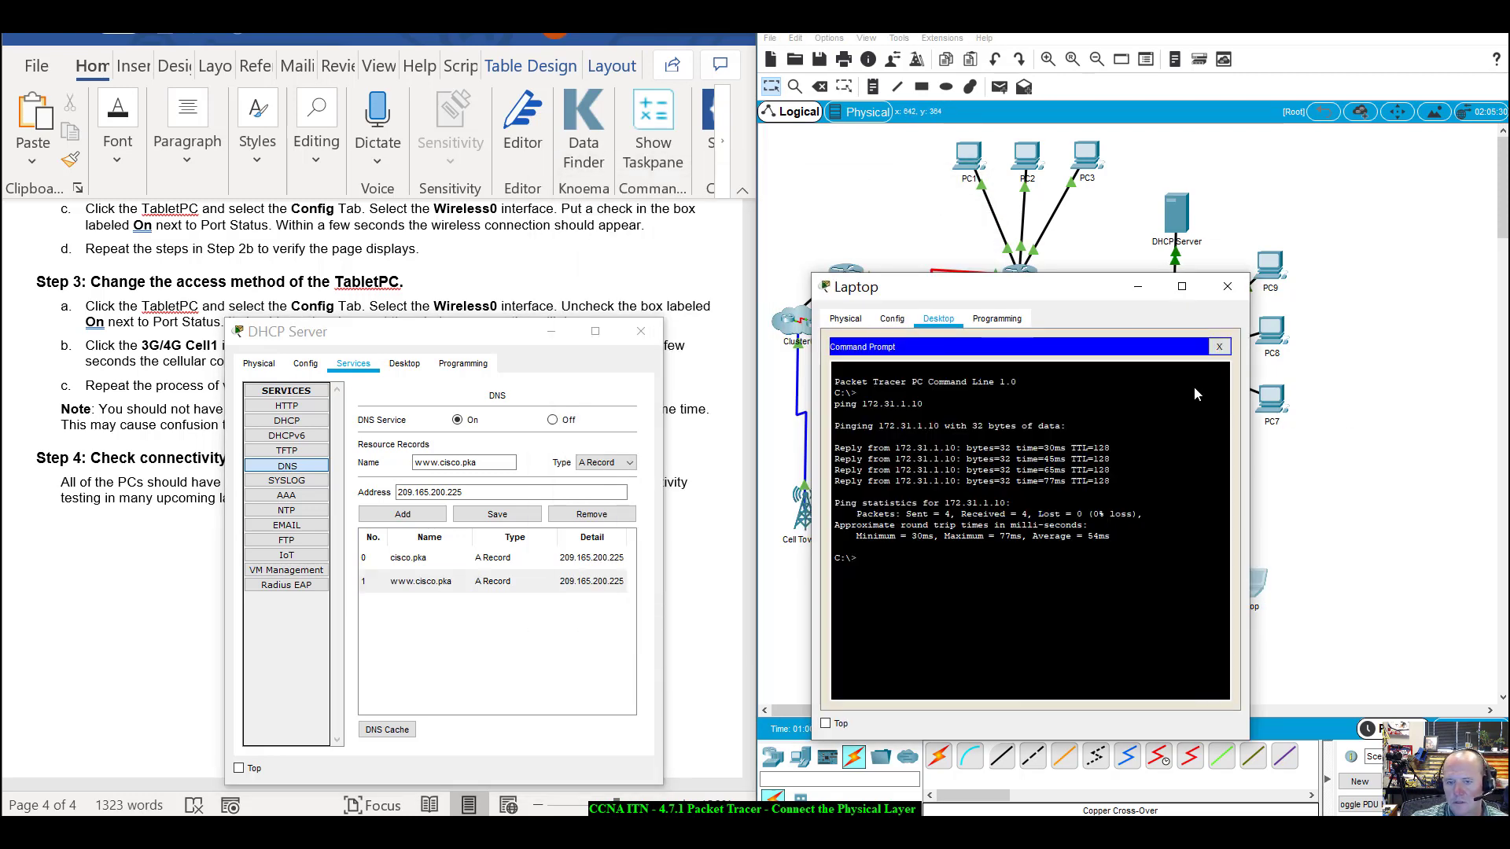
type("tracer")
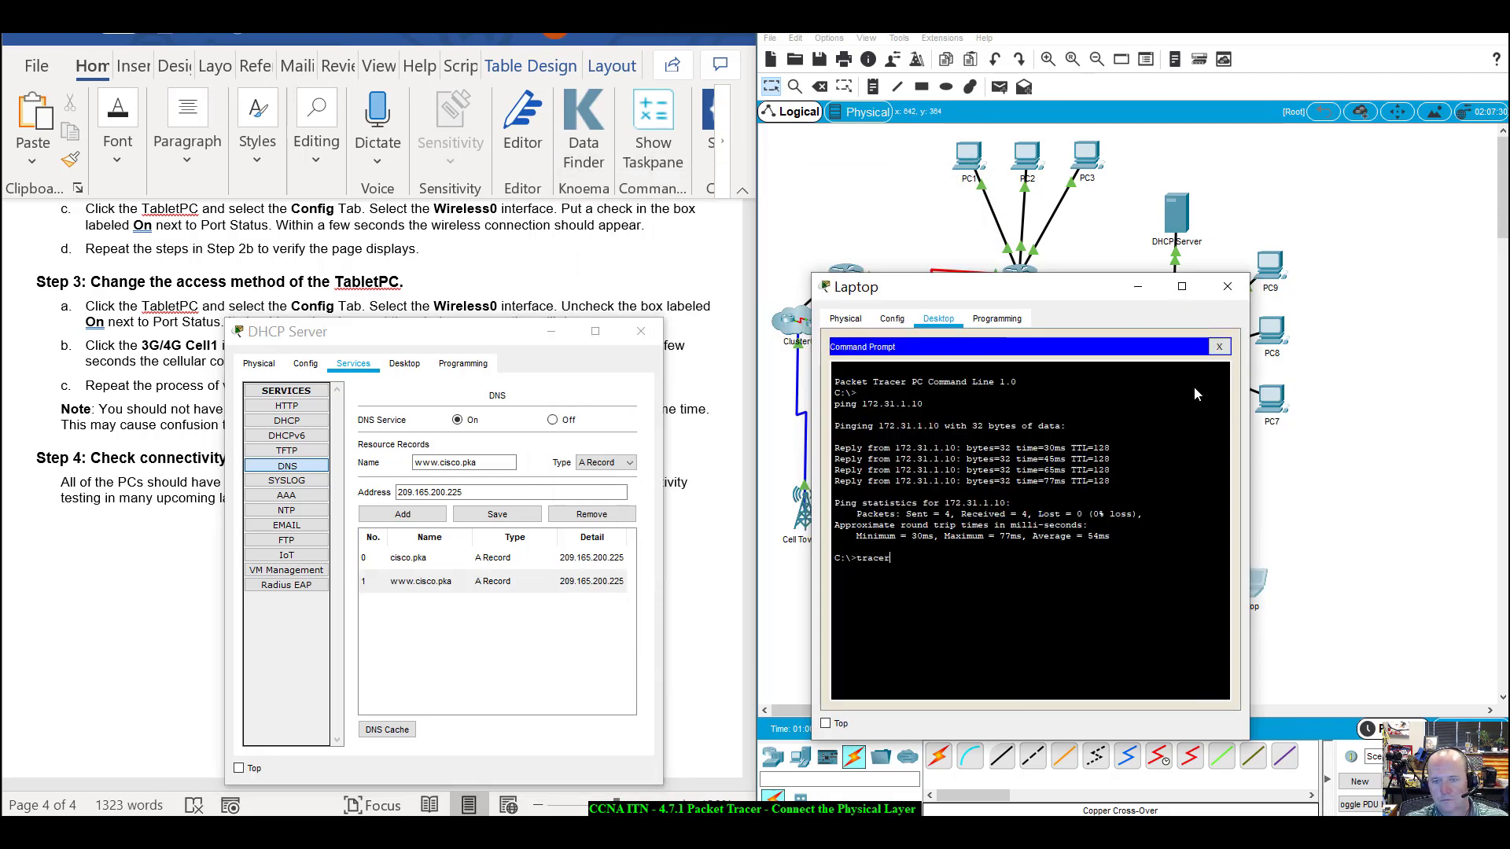
type("t 209")
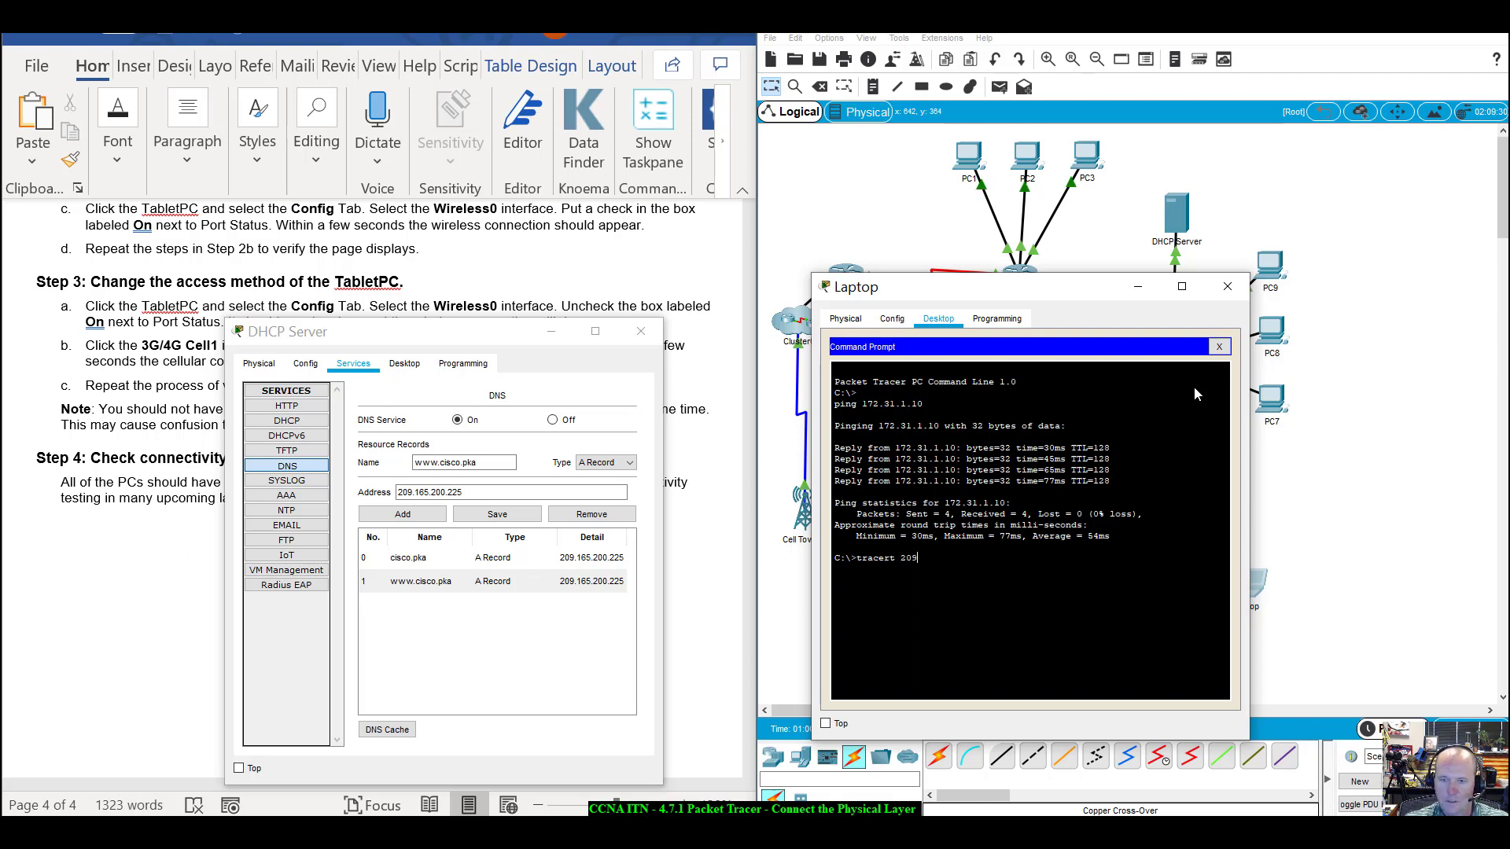
type(".016")
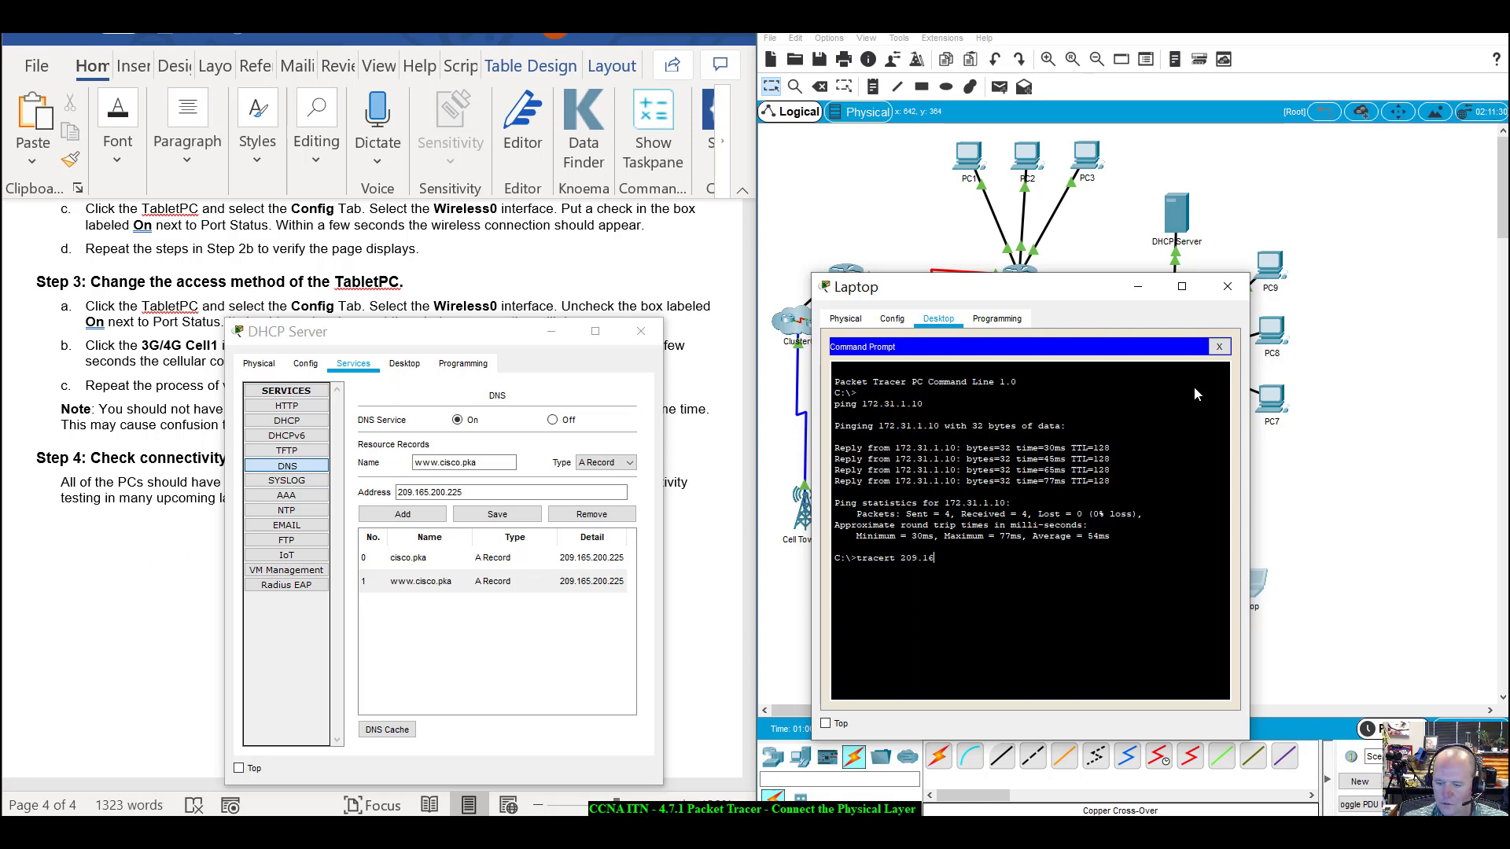
type("5.200.225")
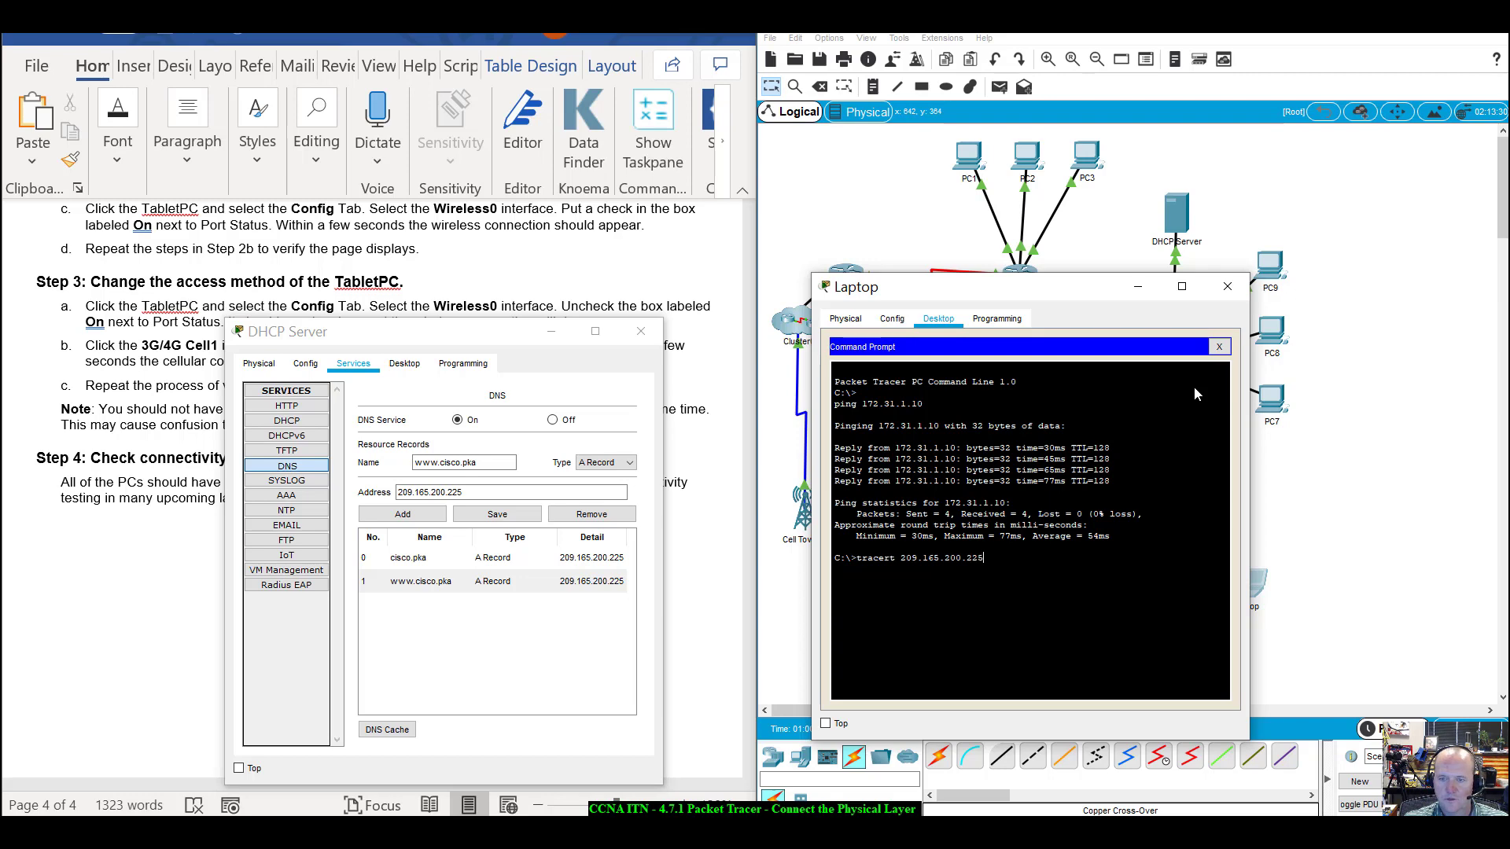
key("Return")
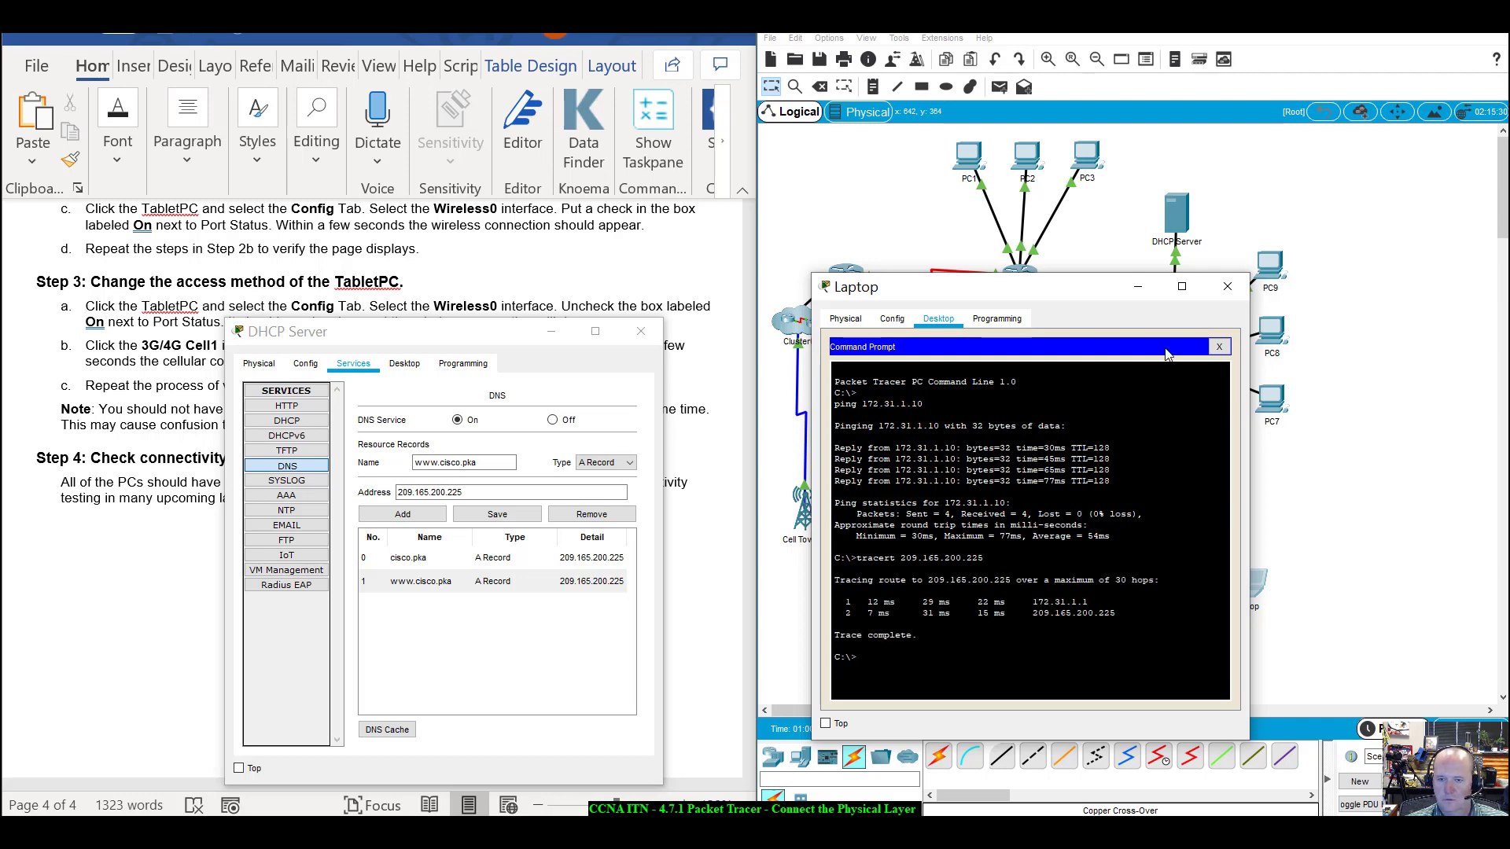
left_click_drag(1075, 291, 1317, 509)
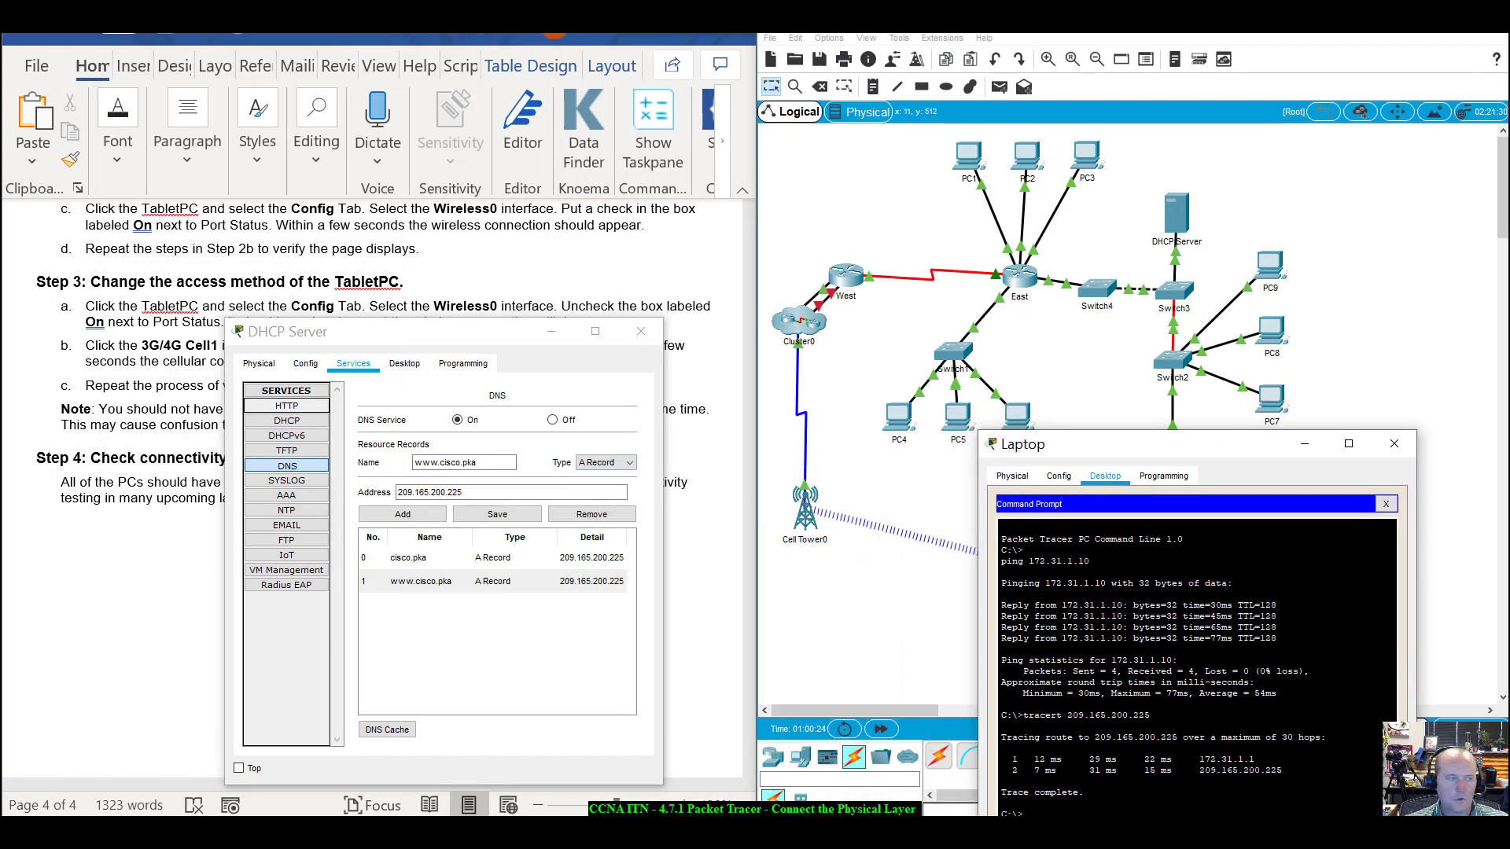
Review the earlier parts of the lab instructions and place the Laptop window beside the topology.
left_click(72, 544)
scroll(100, 534, "up", 10)
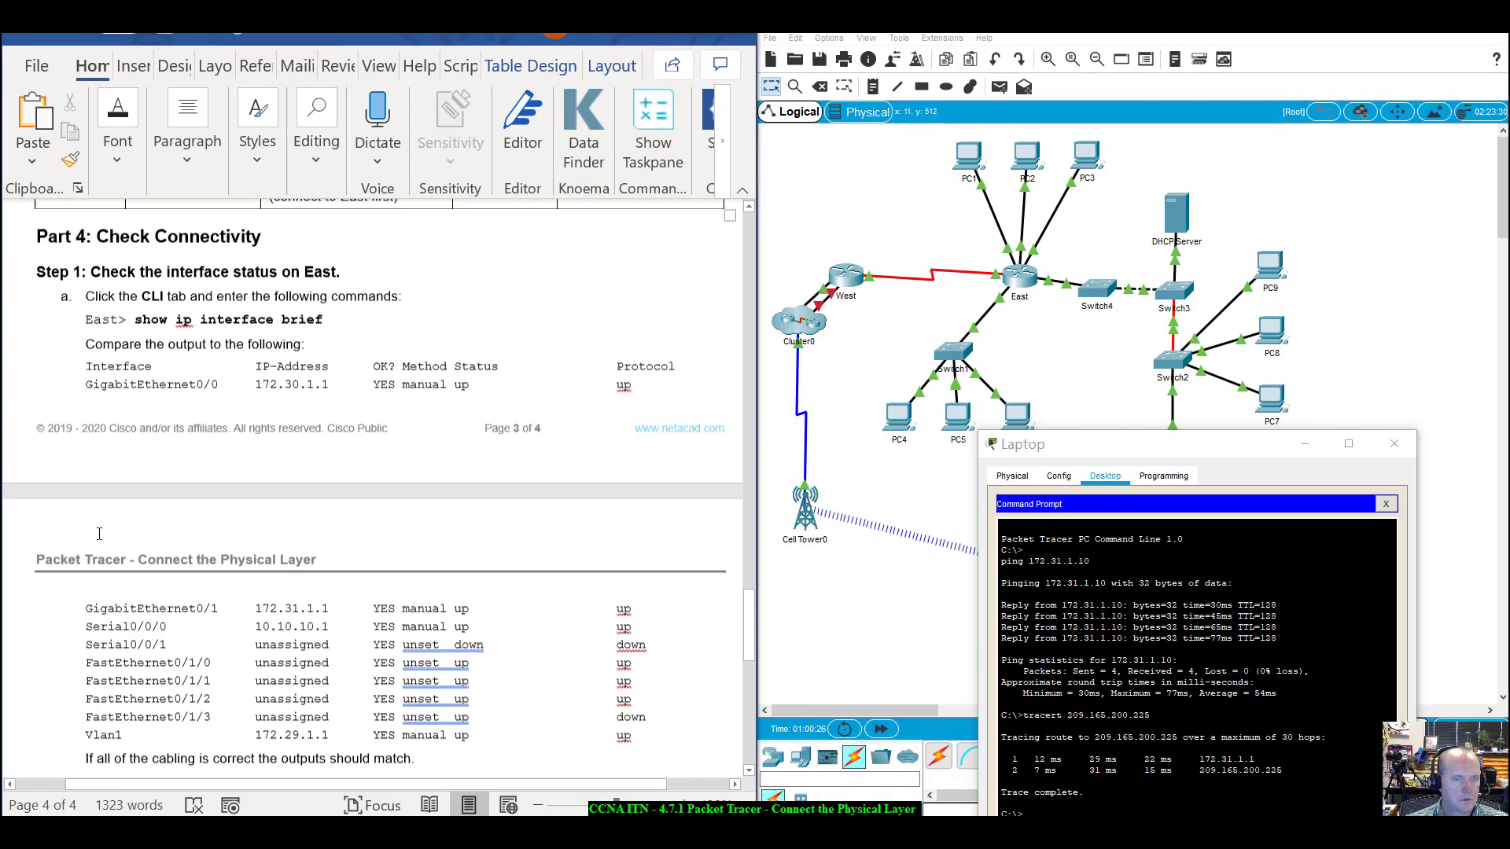
scroll(99, 534, "up", 12)
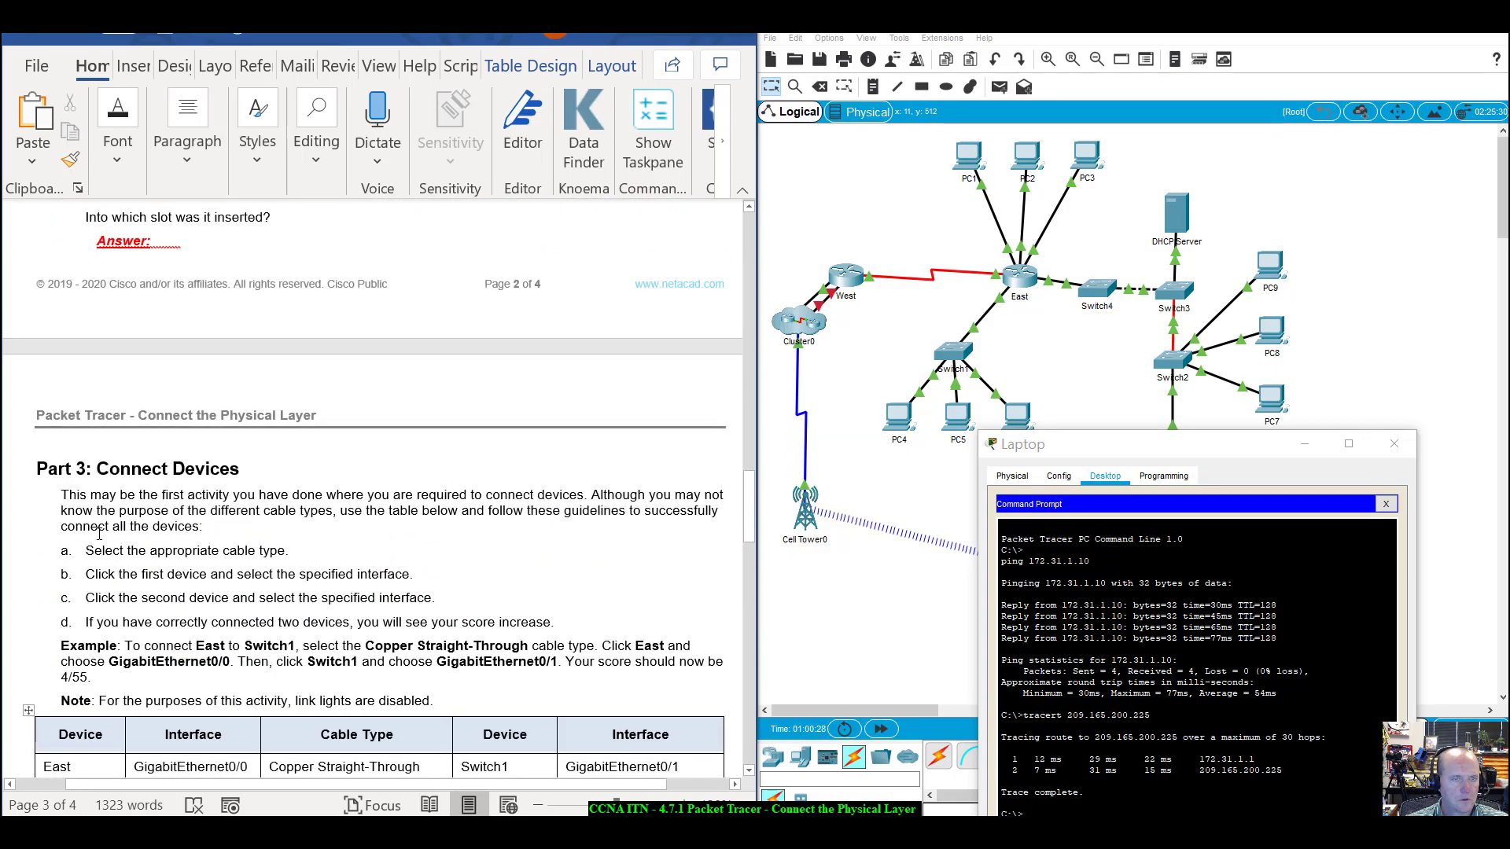
scroll(99, 534, "up", 8)
scroll(99, 534, "down", 6)
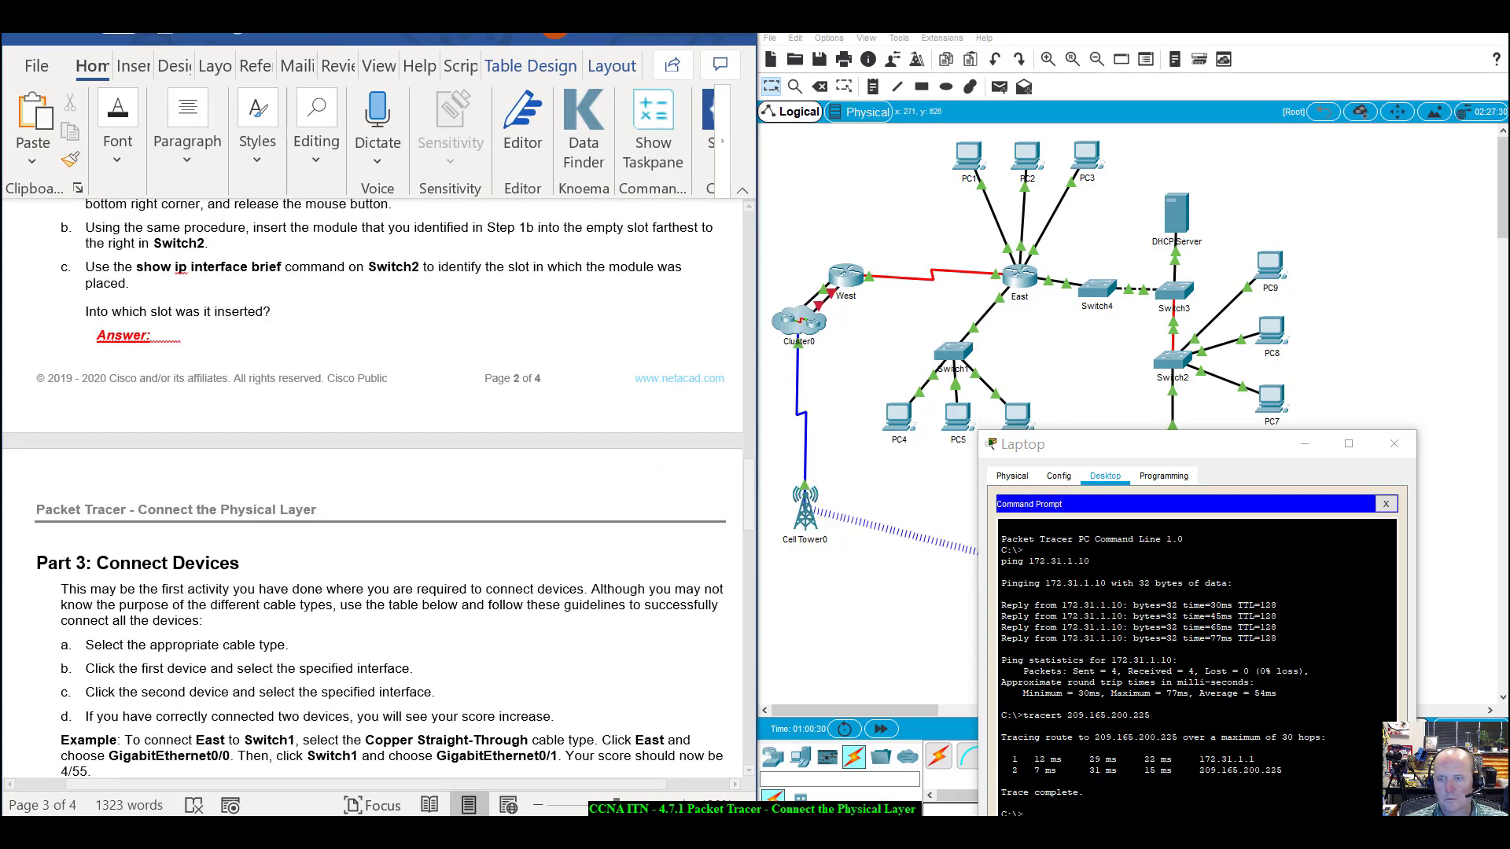
left_click_drag(1153, 447, 419, 353)
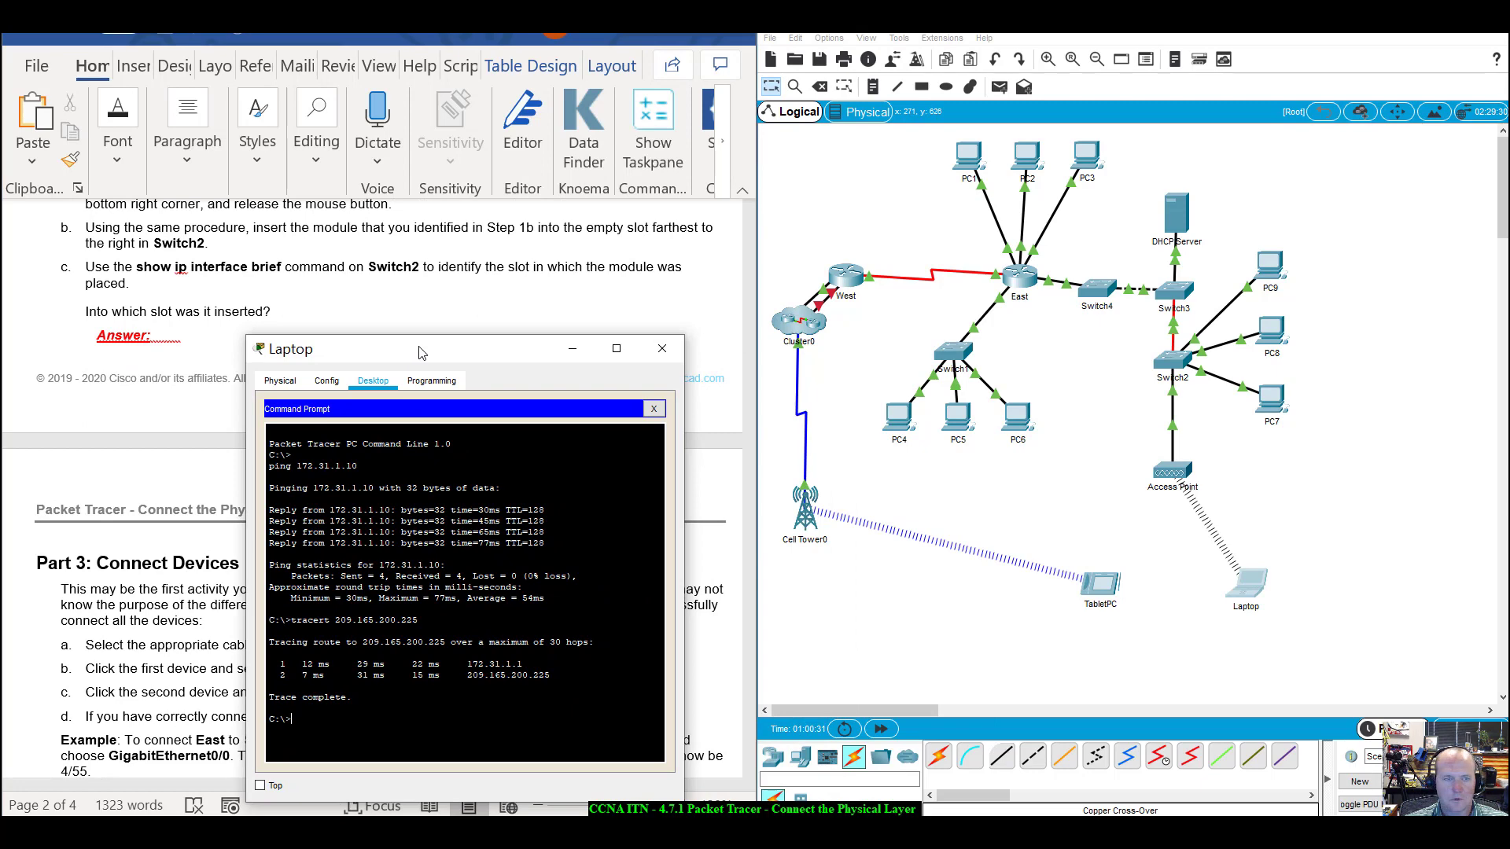
List the available options of the show interface command on the East router's command line.
left_click(1018, 274)
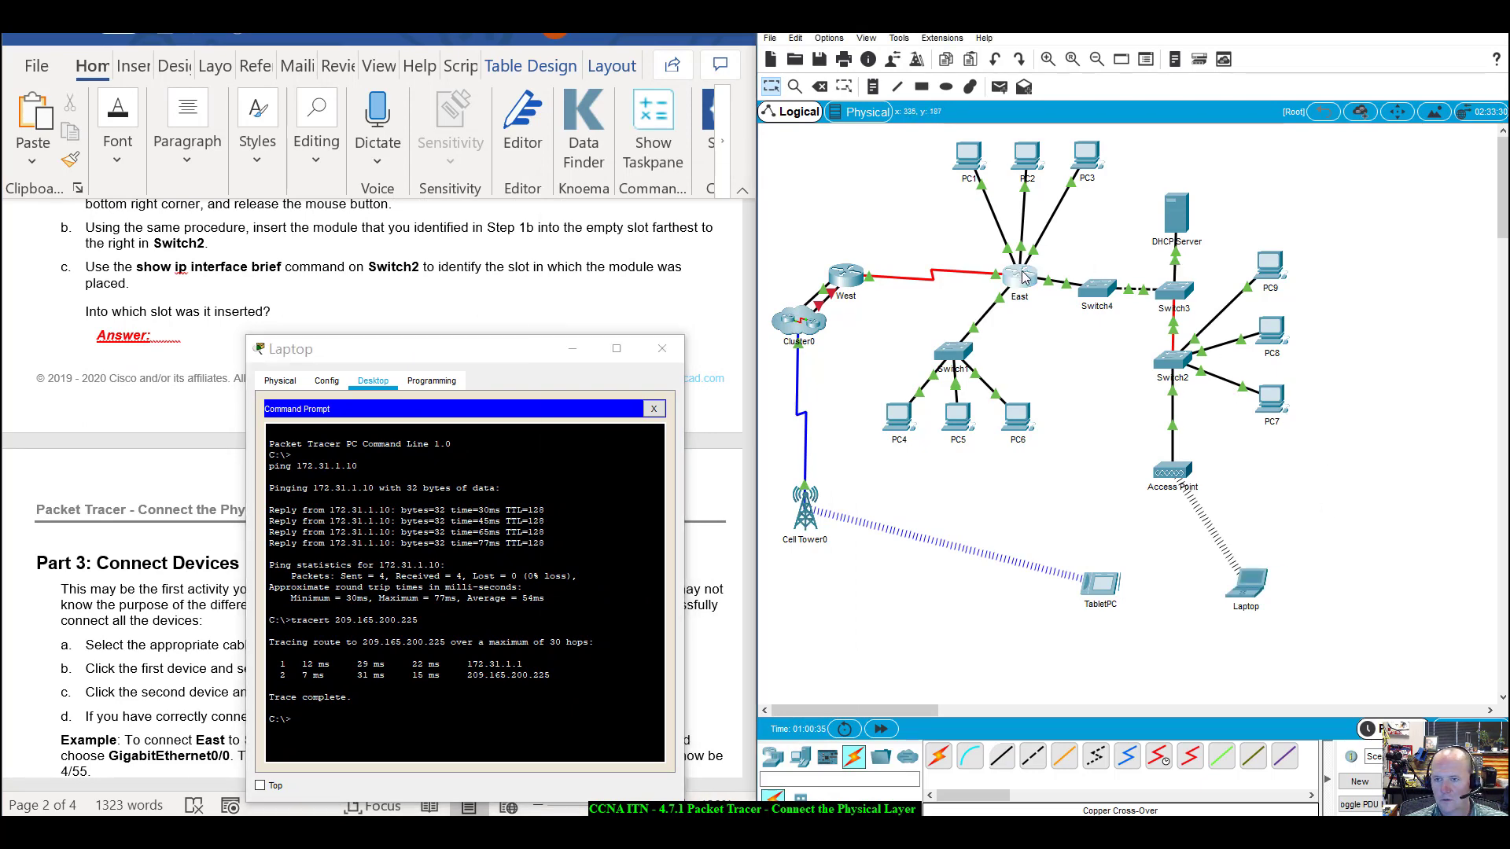
left_click_drag(762, 174, 1078, 287)
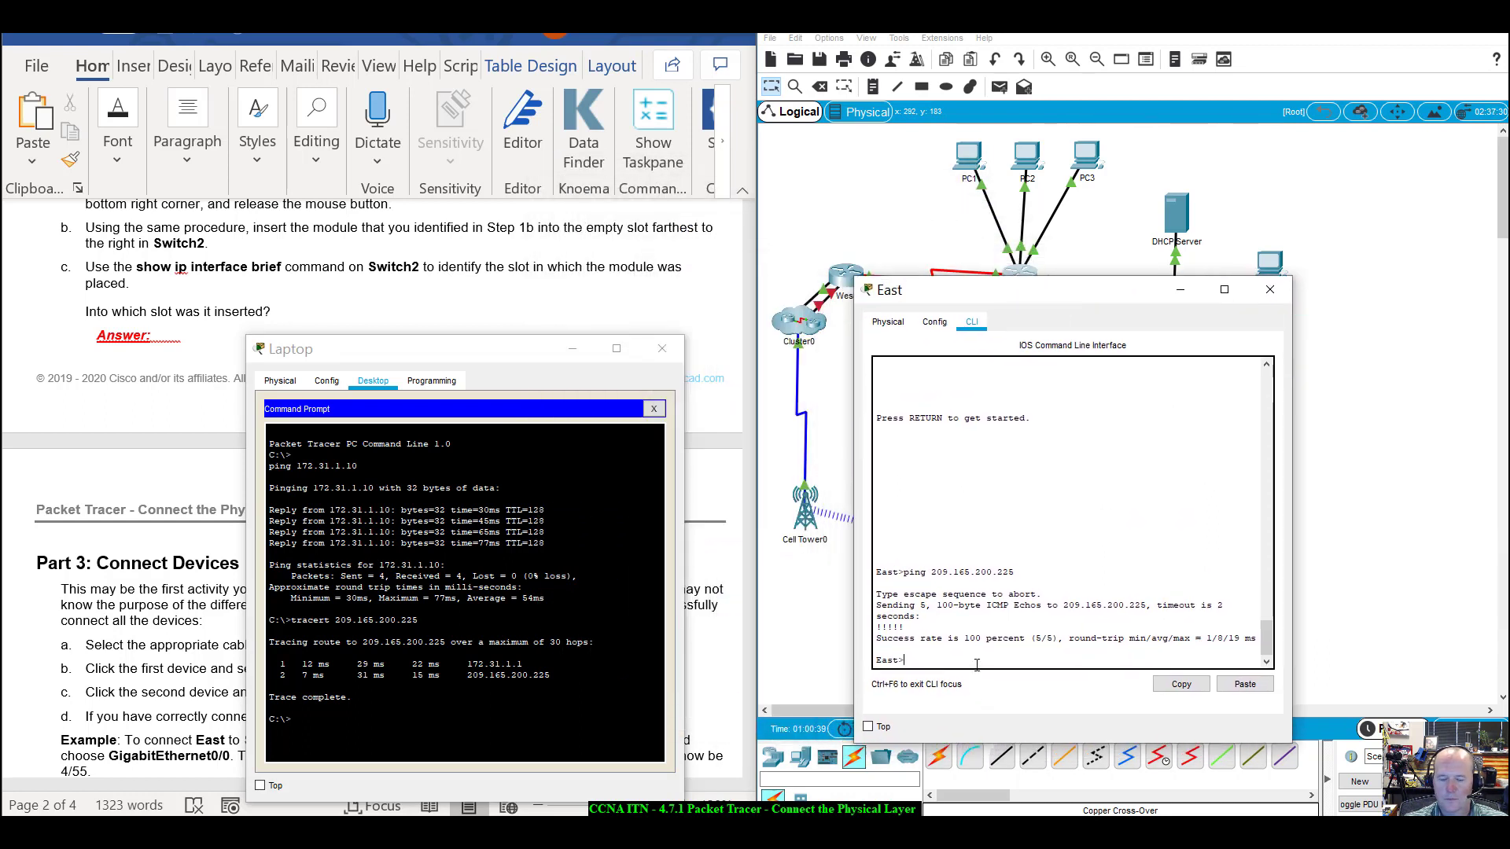
type("show i")
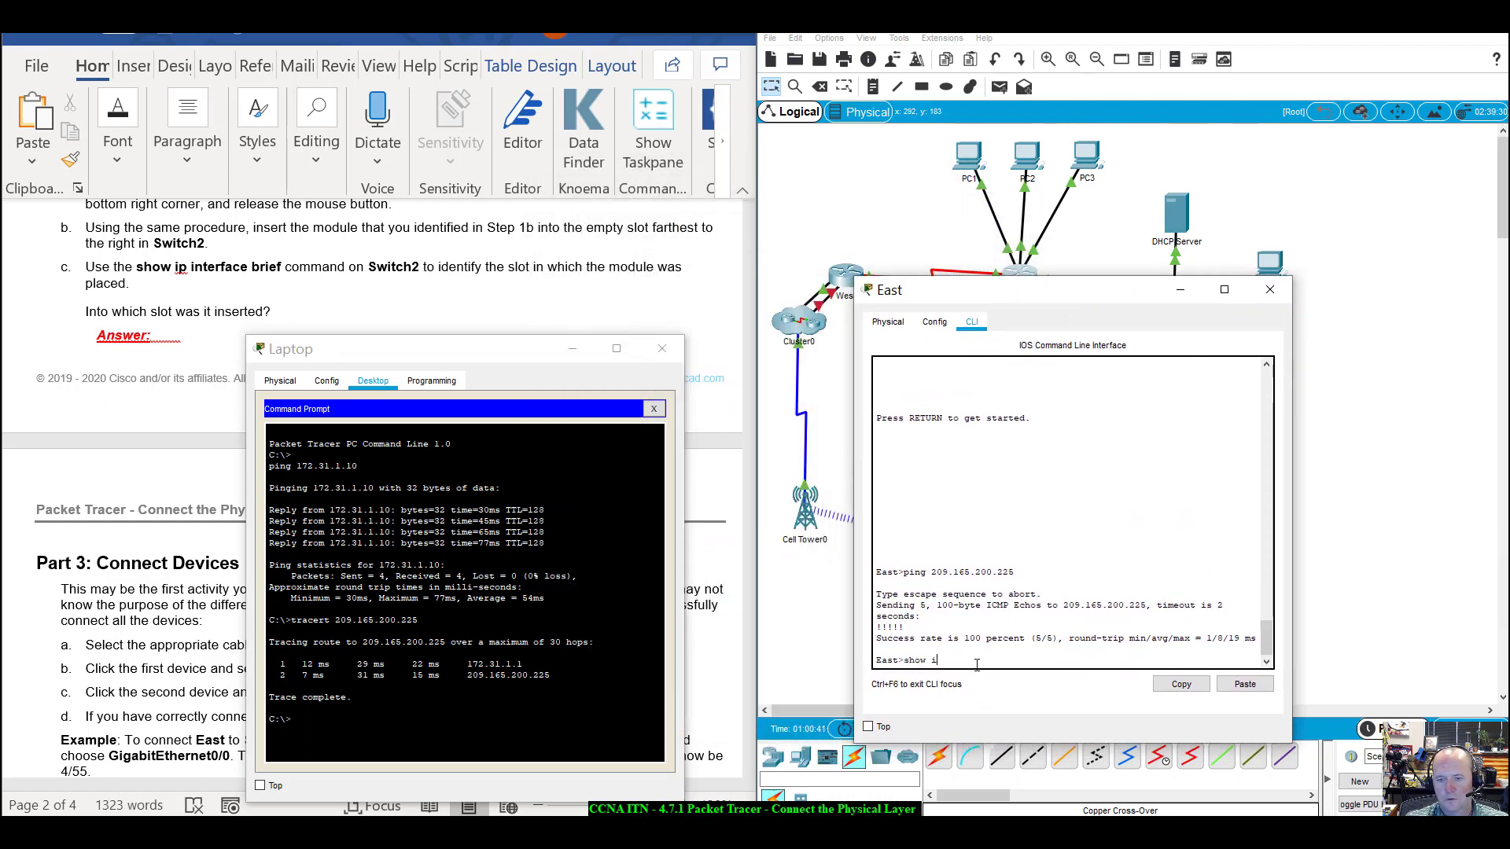
type("nter")
key("Tab")
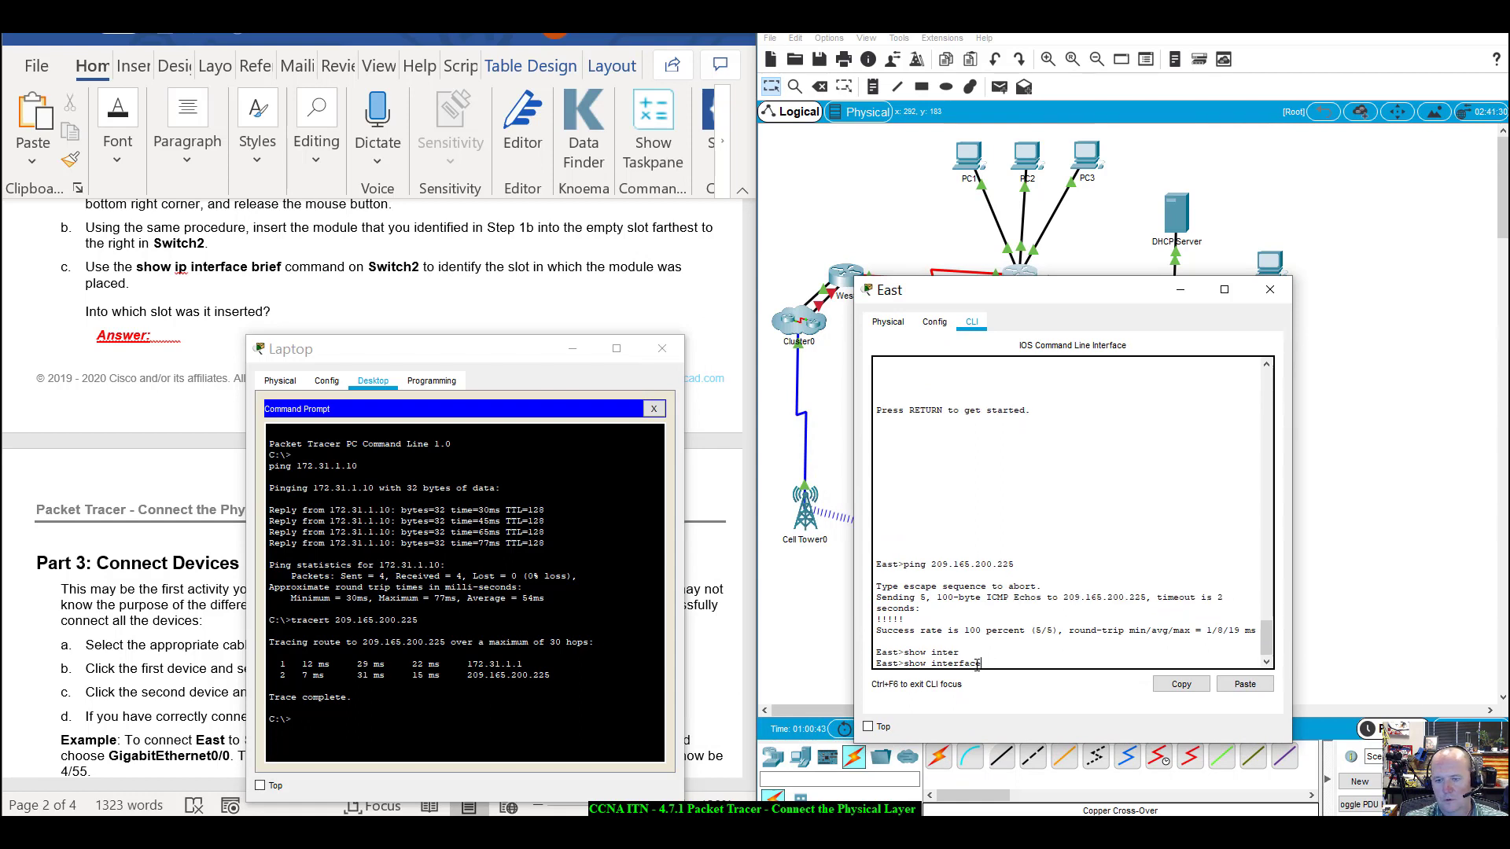
type("br")
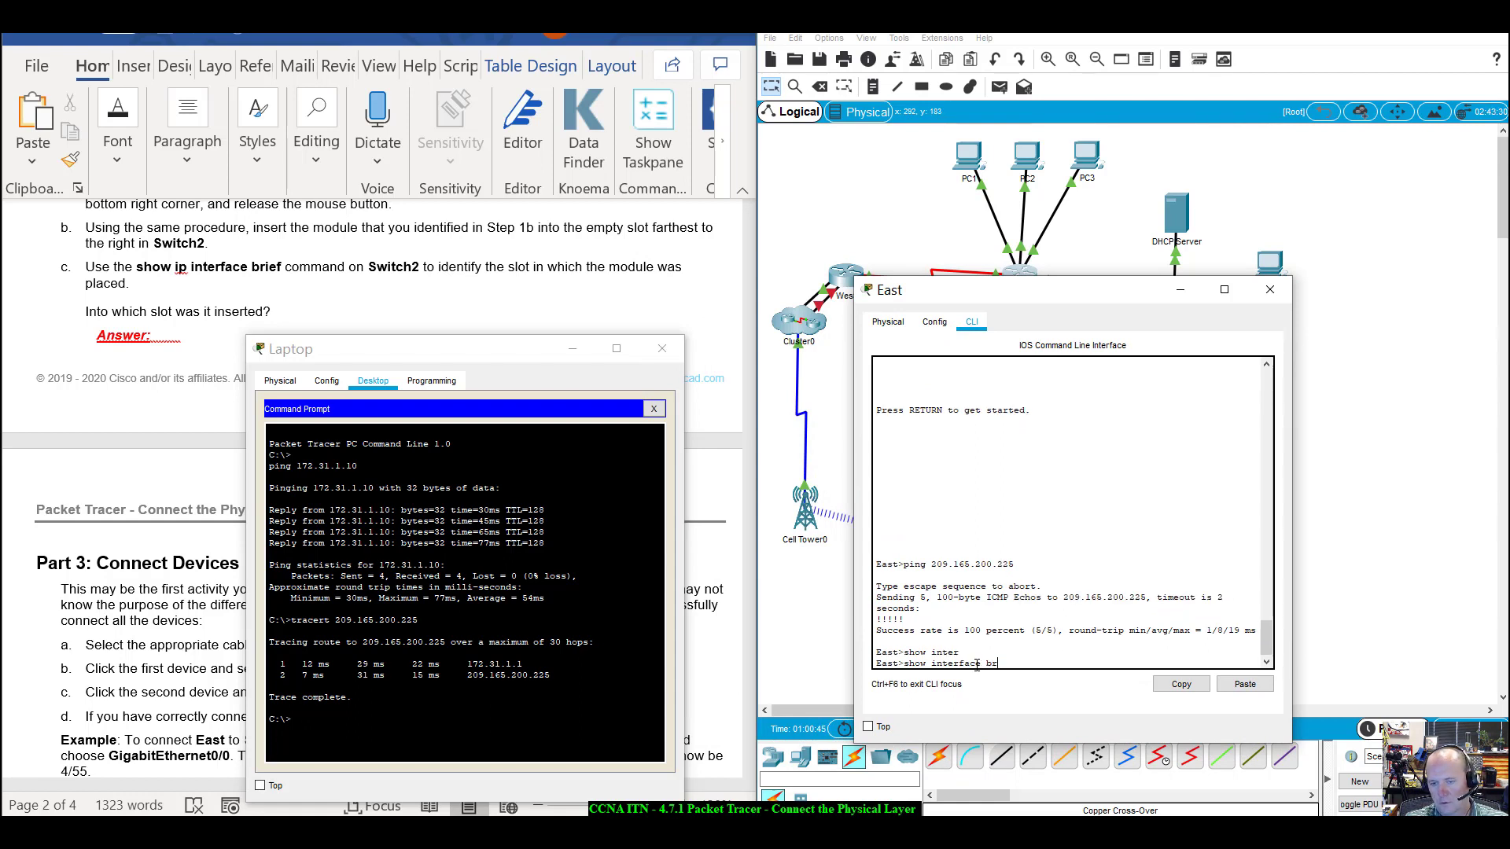
key("Tab")
key("BackSpace")
key("BackSpace")
type("?")
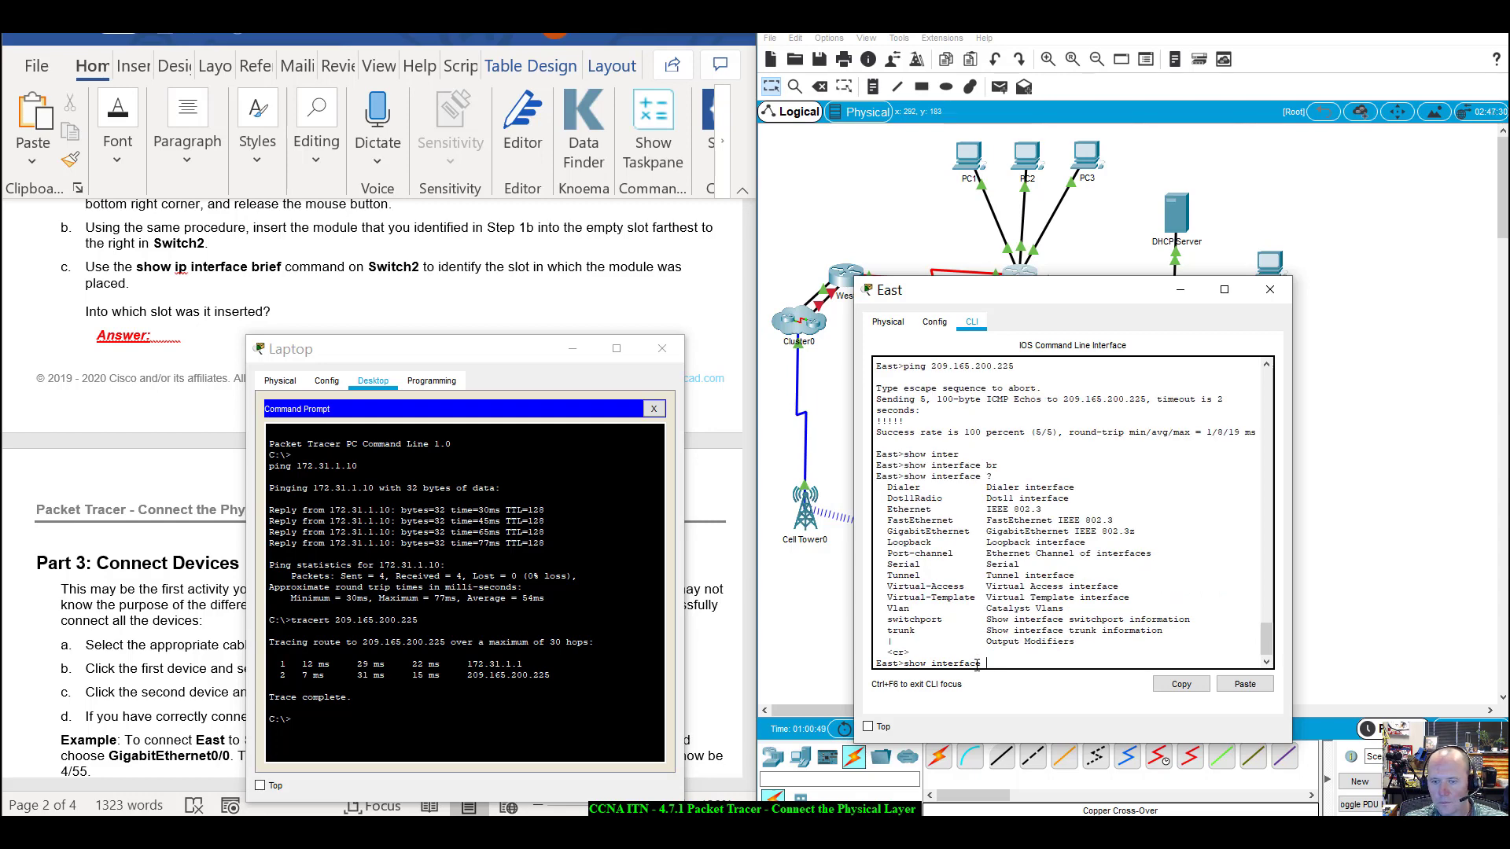
Run show ip interface brief on the East router to check its interface addresses and status, and close the router window.
key("BackSpace")
key("BackSpace")
key("BackSpace")
key("BackSpace")
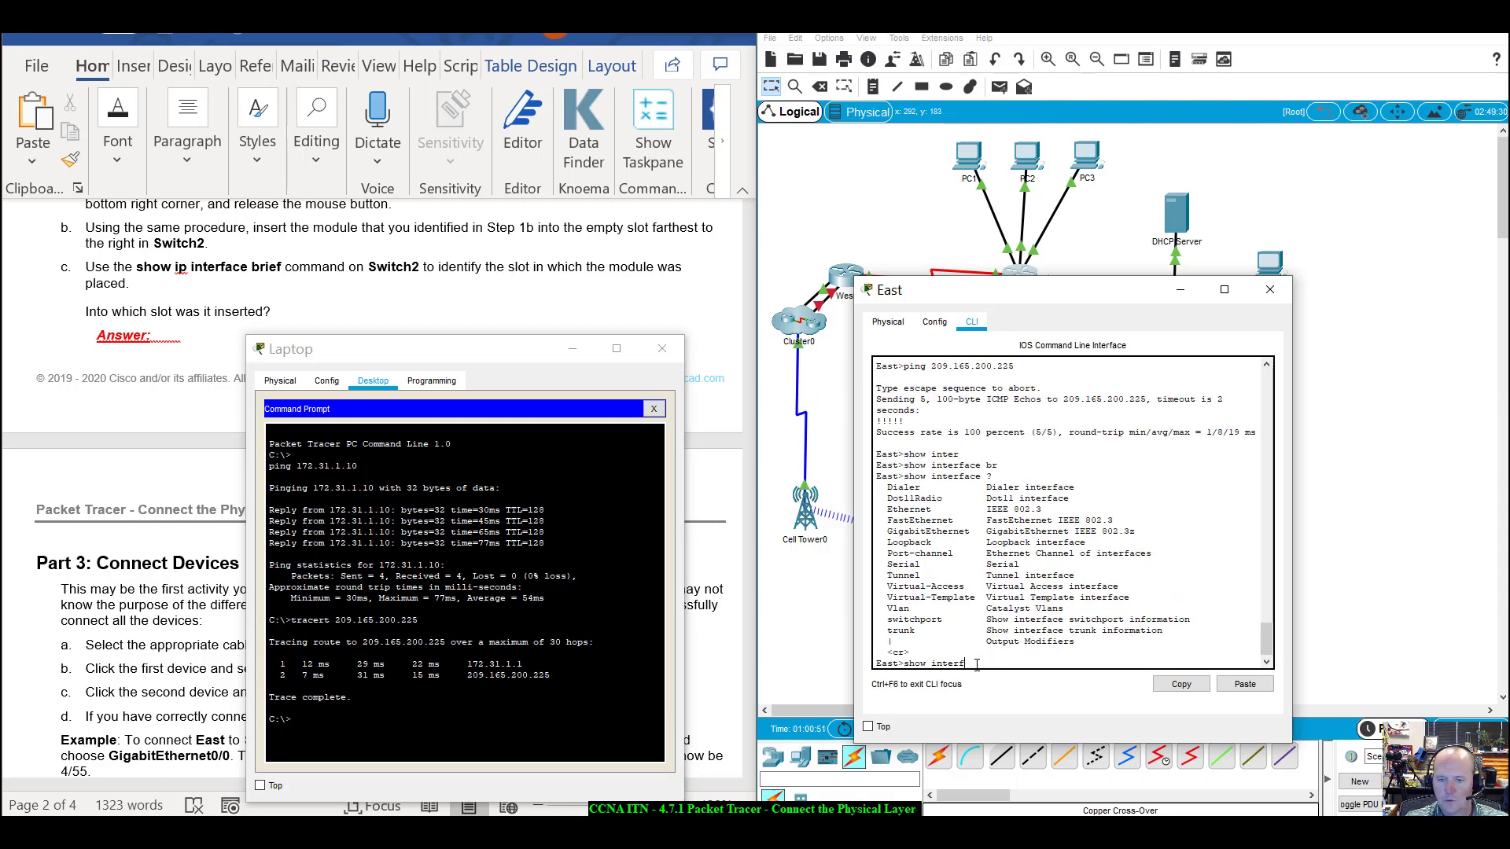
type("ip i")
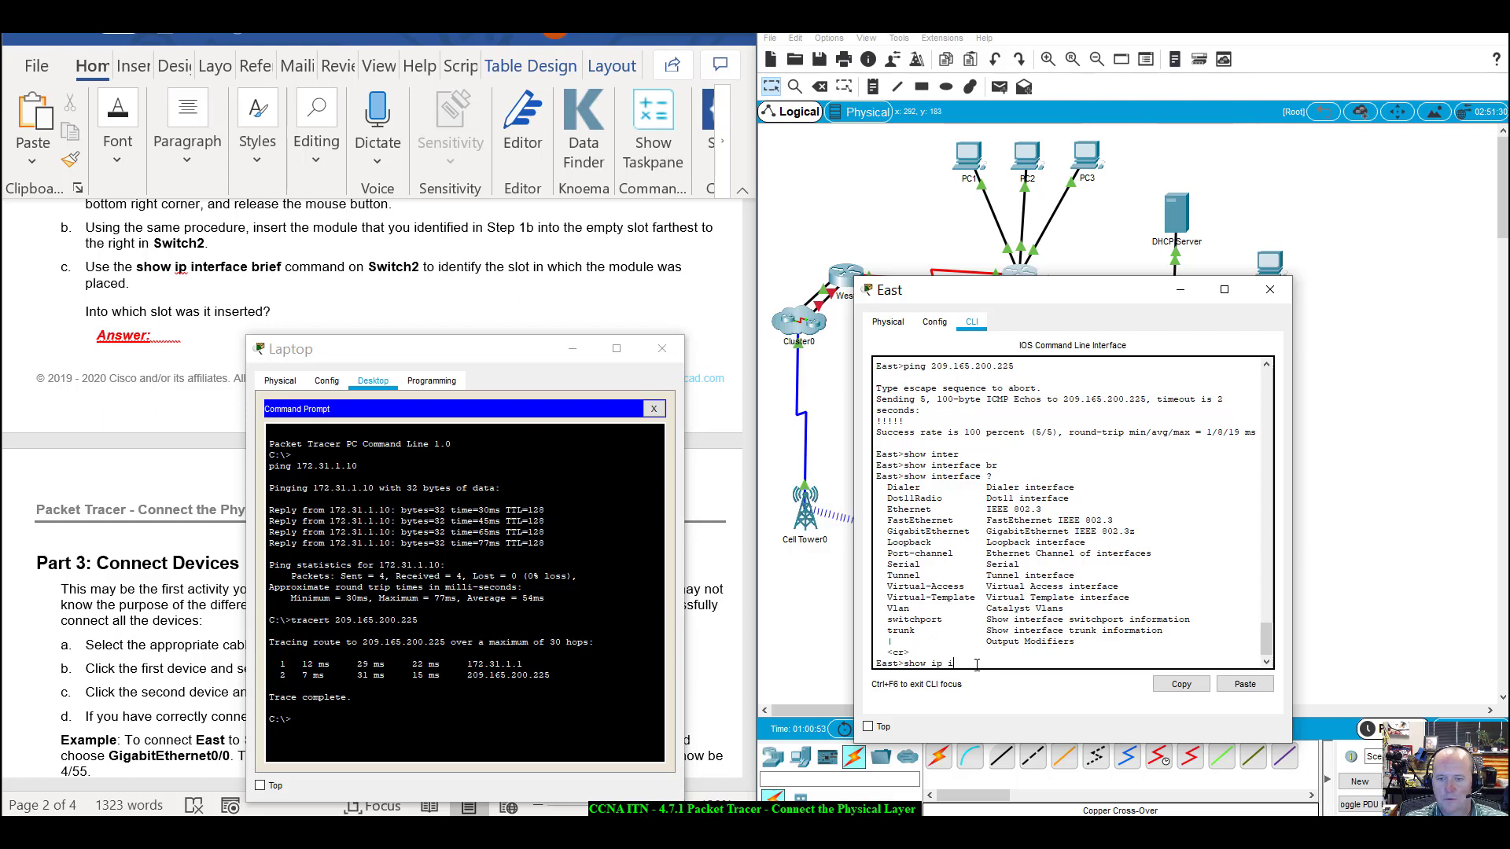
type("nter")
key("Tab")
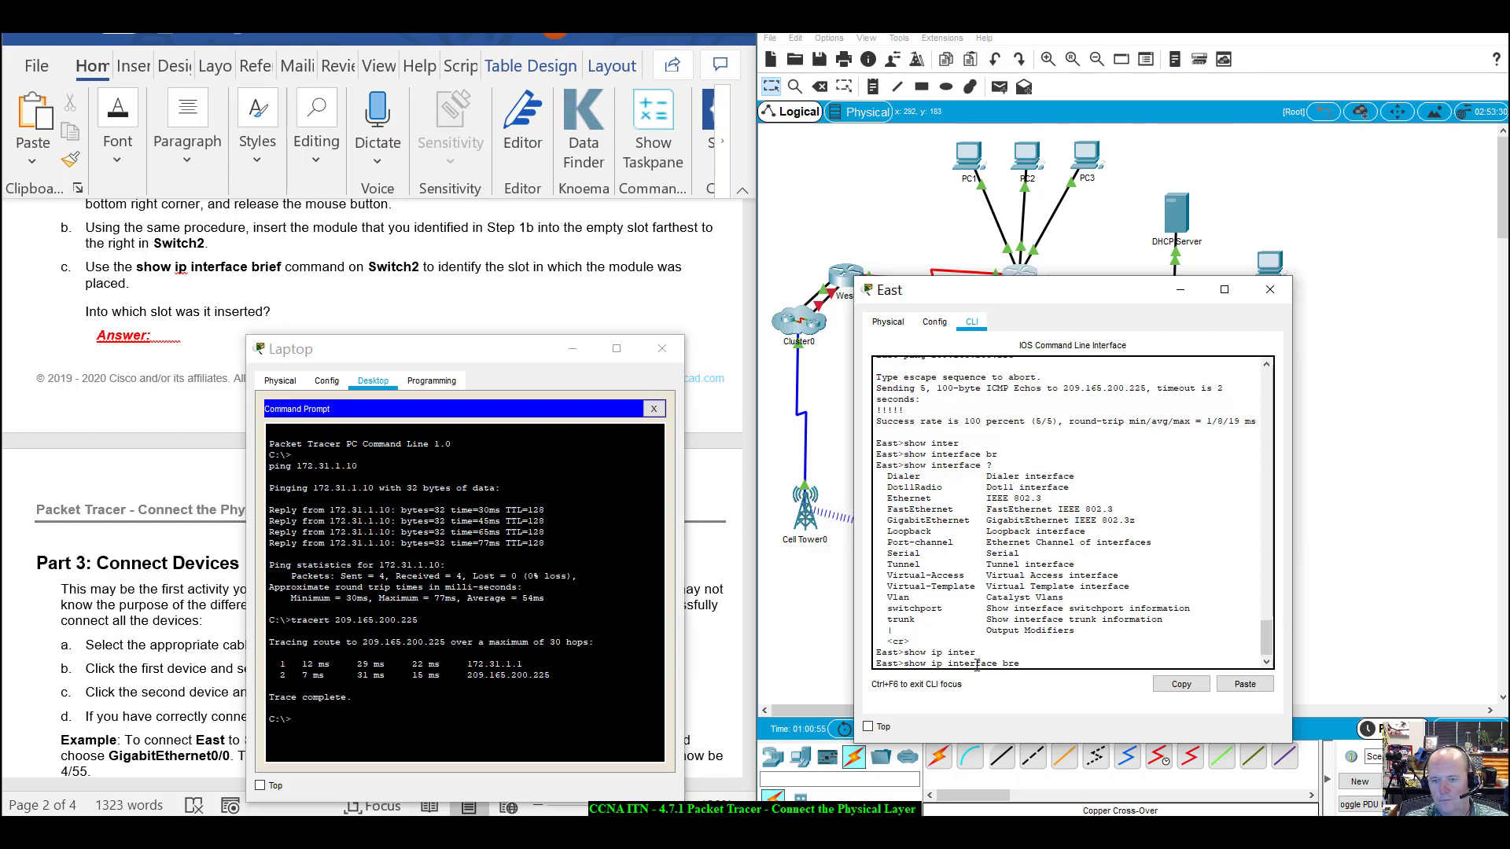
type("brei")
key("BackSpace")
key("BackSpace")
type("ief")
key("Tab")
key("Return")
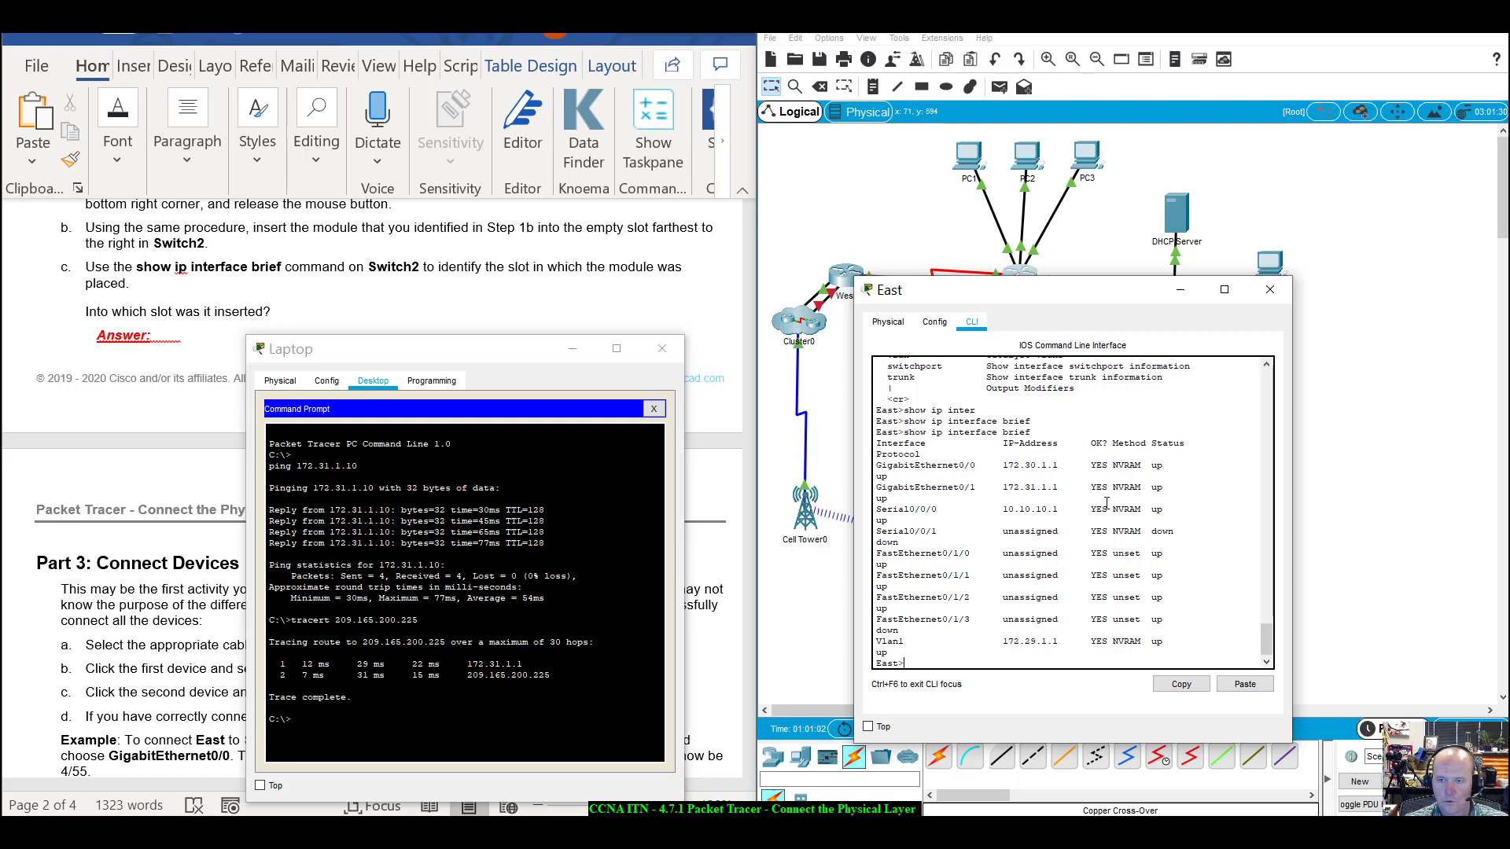
left_click_drag(1091, 298, 1241, 331)
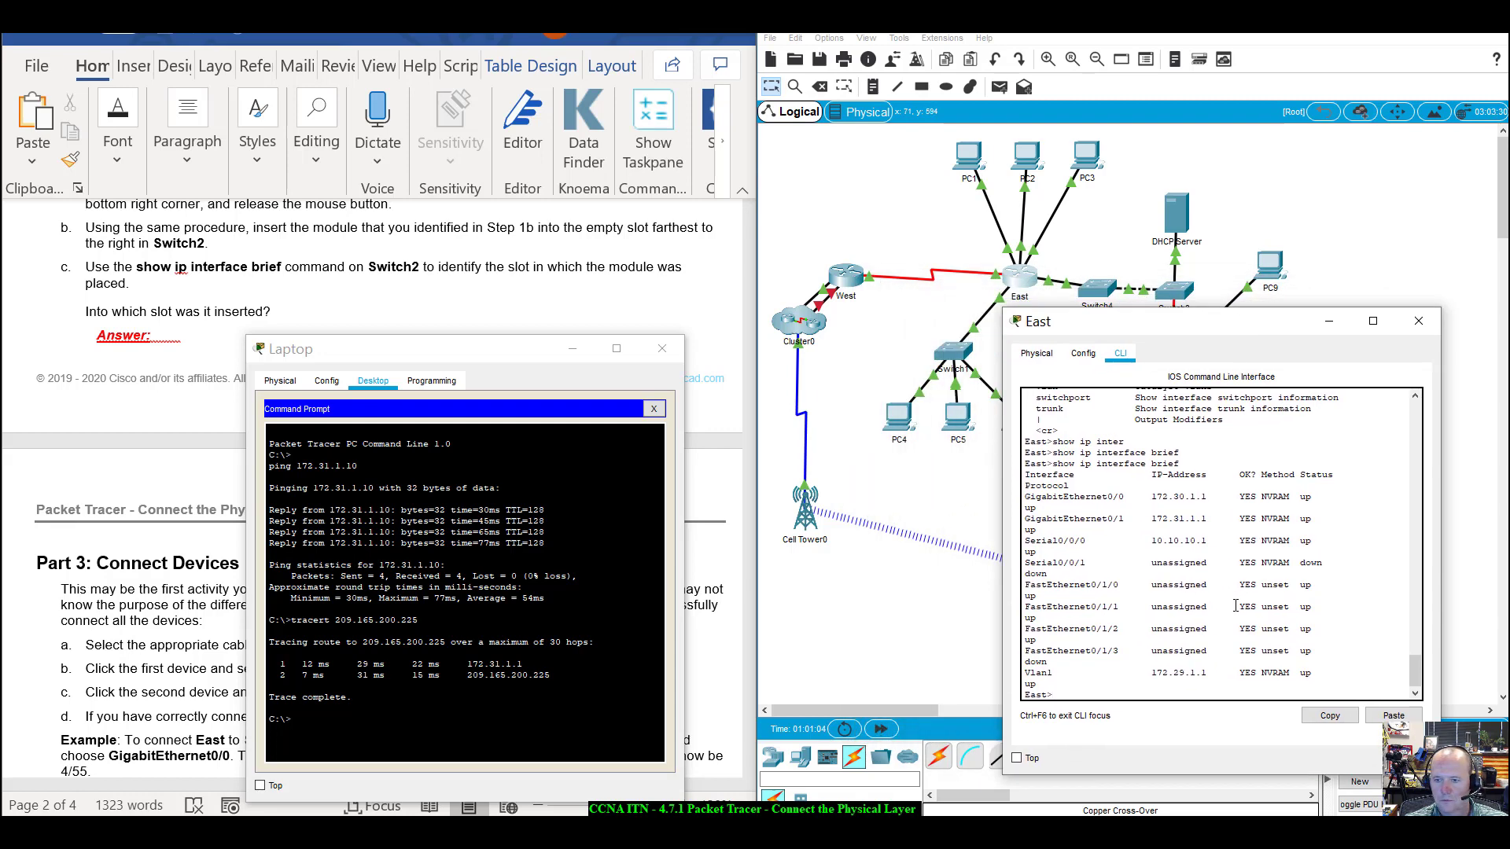
left_click(1418, 321)
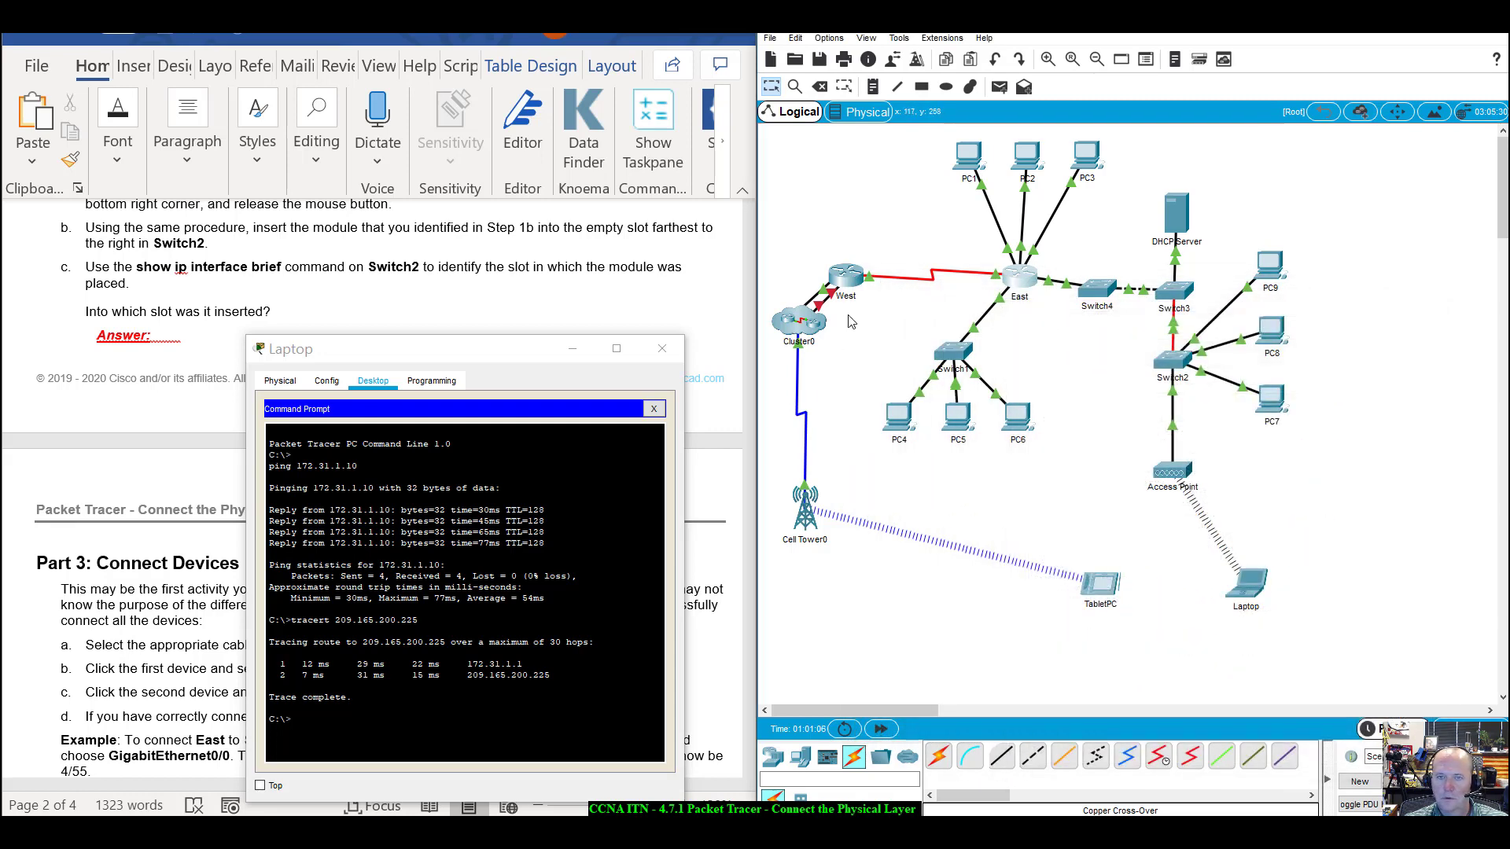
Run show ip interface brief on the West router's command line to check its interface addresses and status.
left_click(846, 277)
left_click_drag(647, 173, 942, 285)
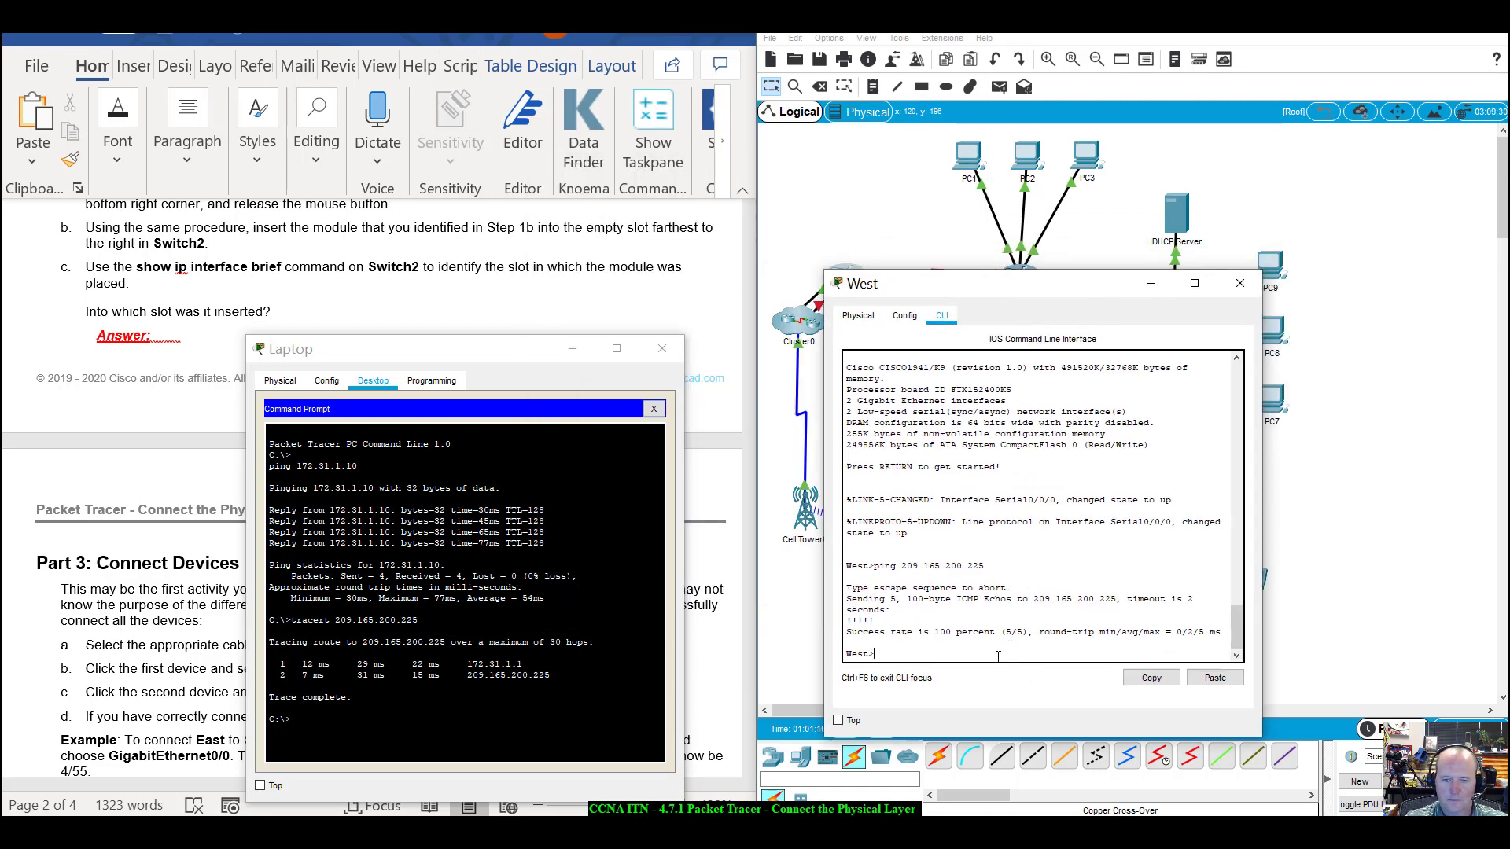
type("show i")
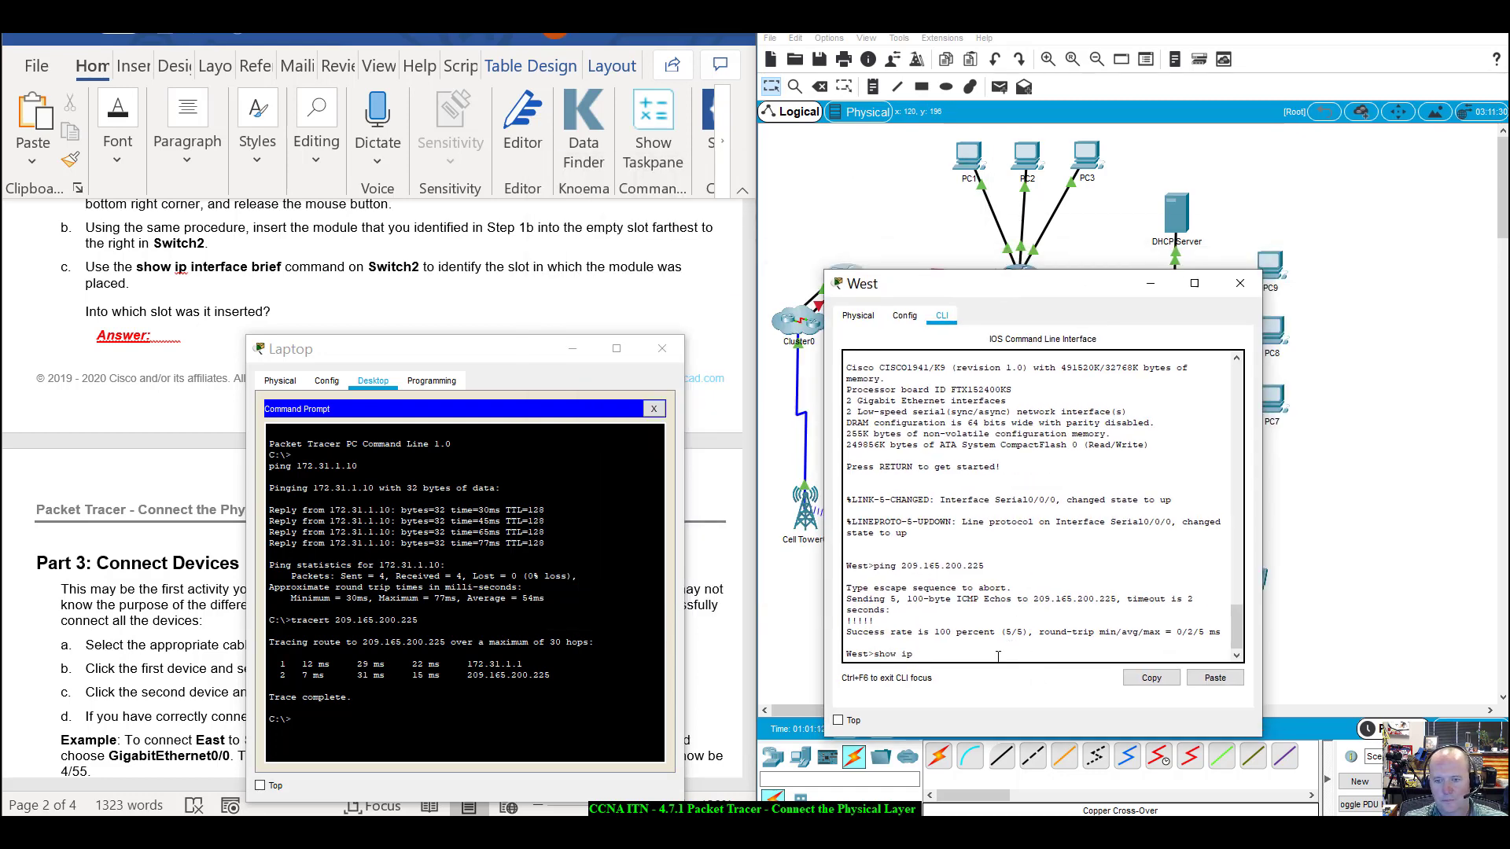
type("p")
key("Tab")
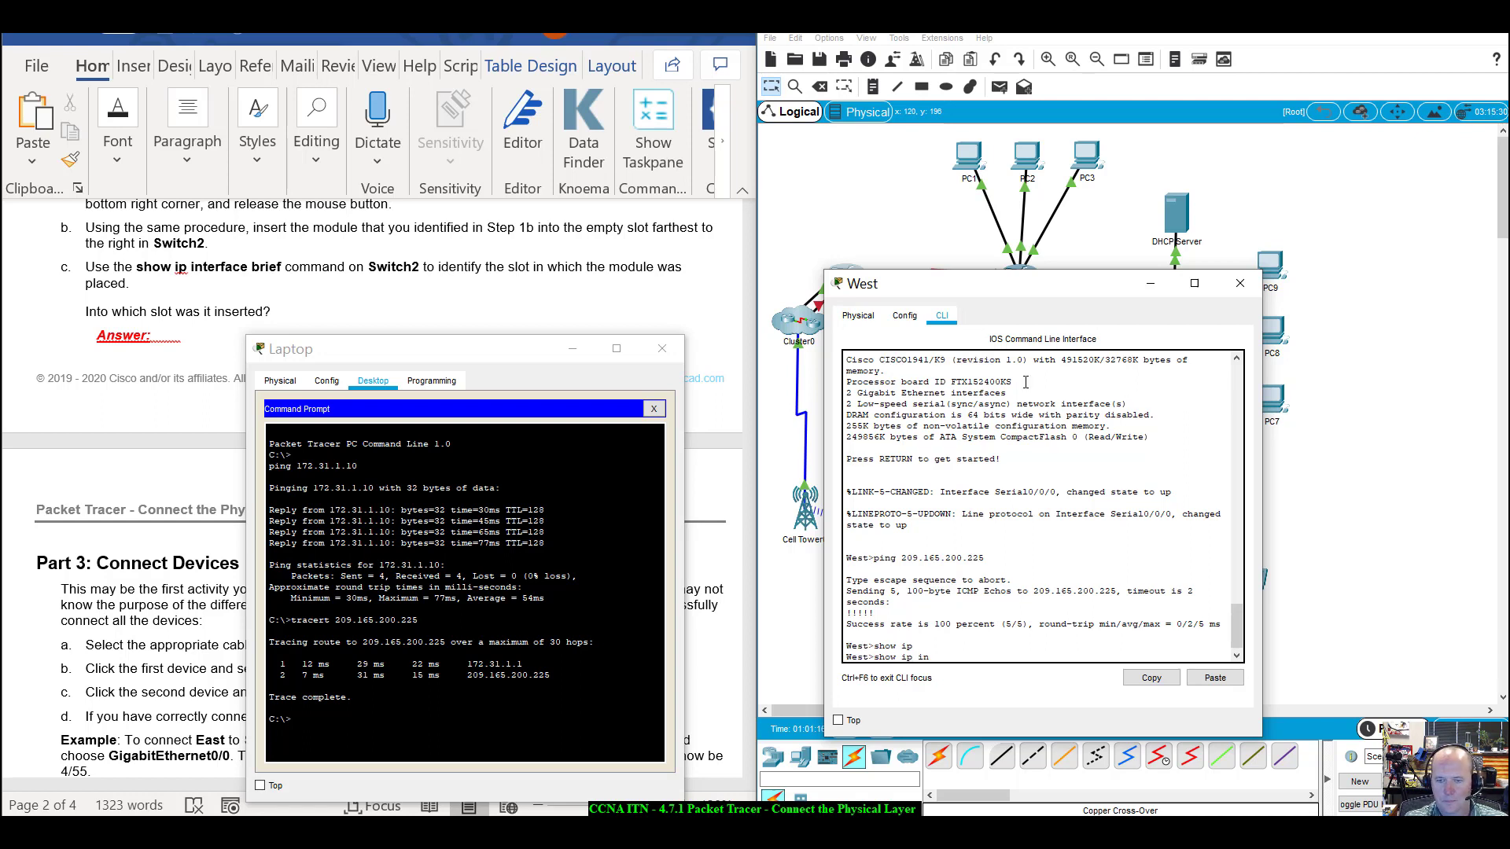
type("in")
key("Tab")
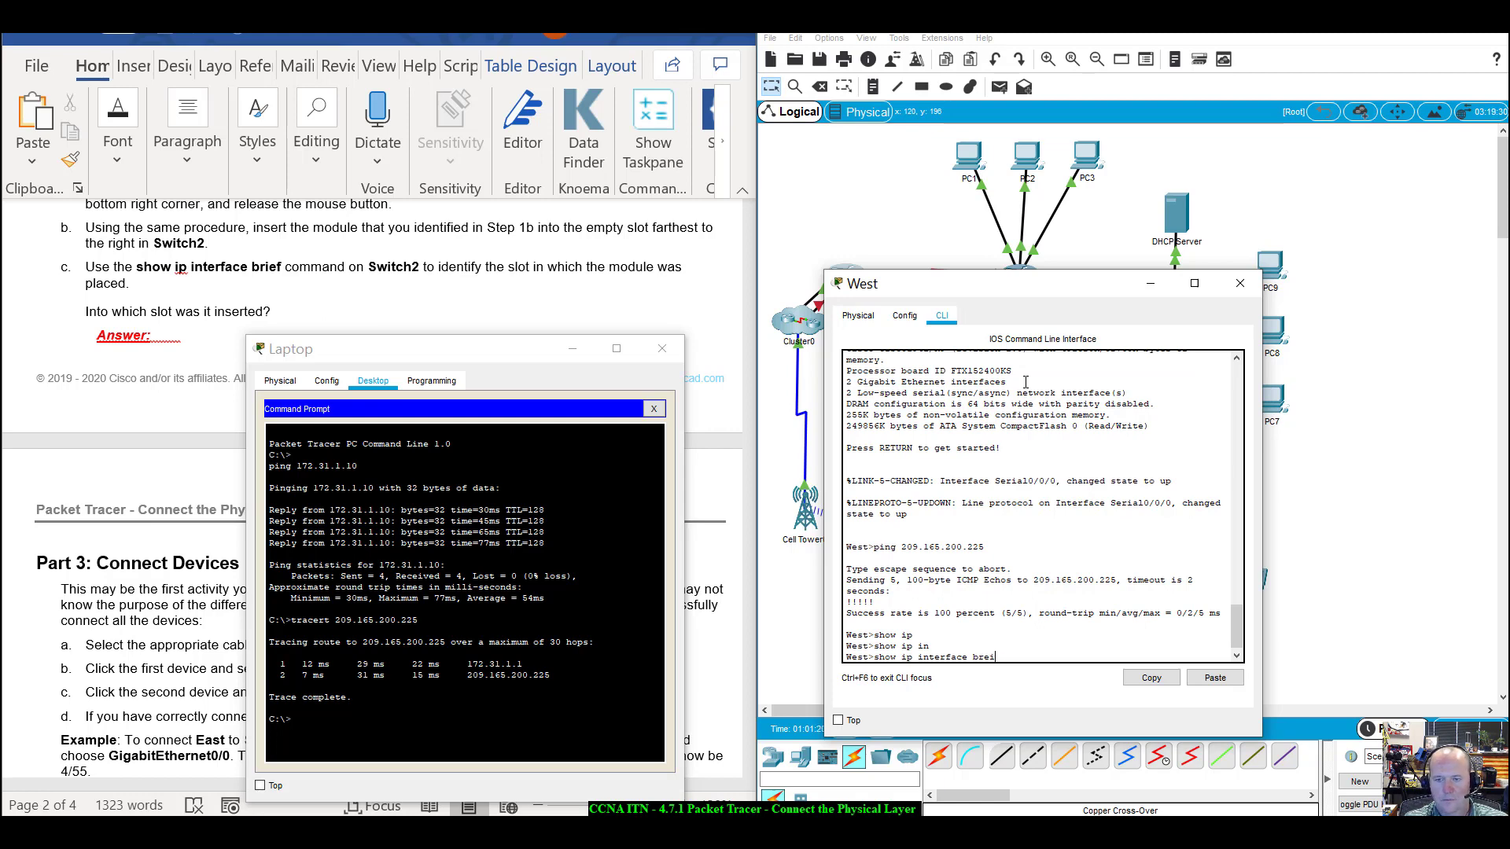
type("brief")
key("Return")
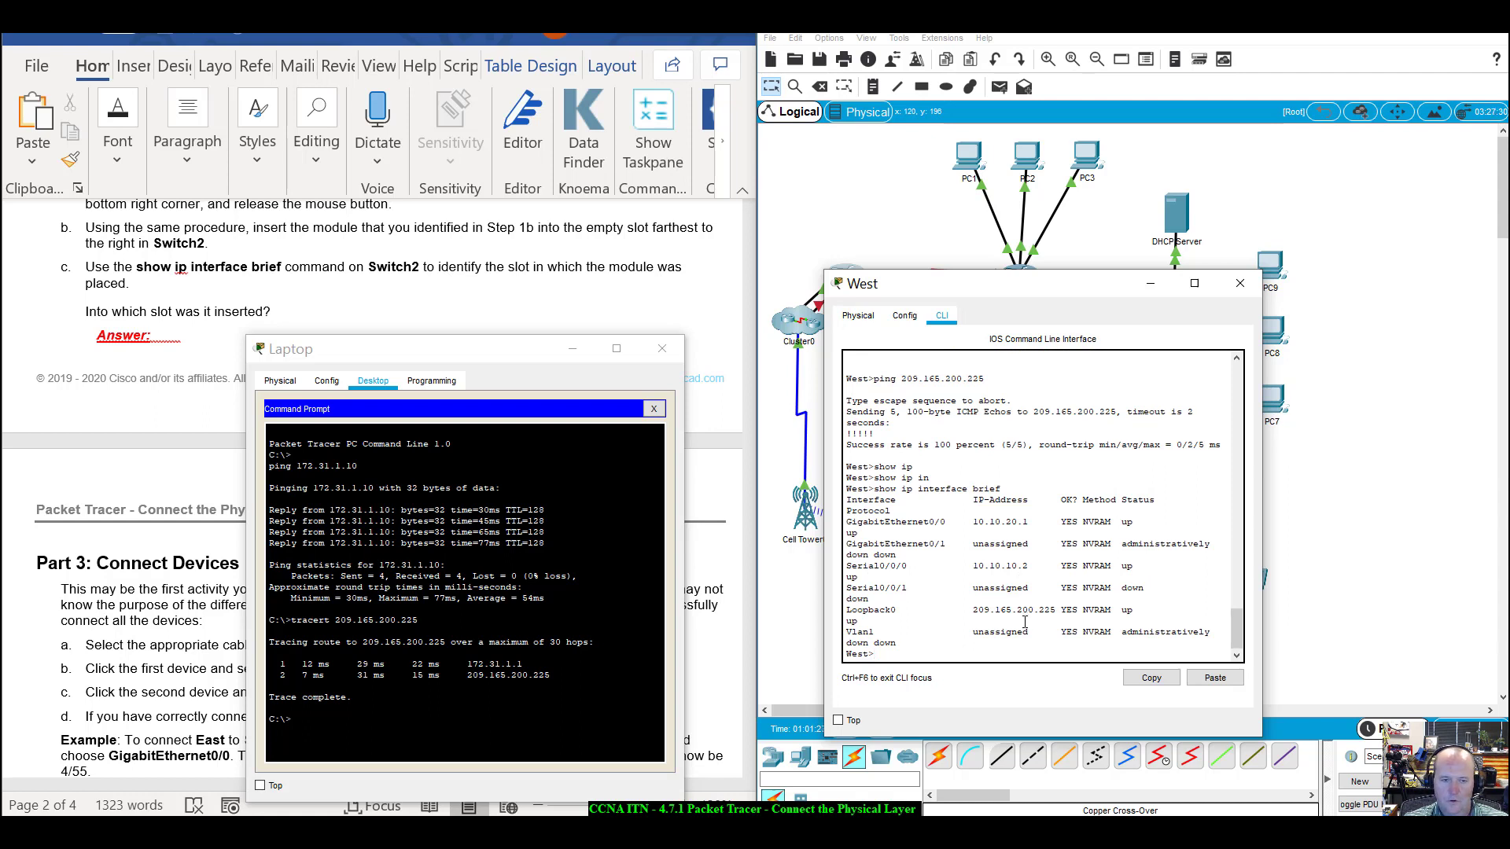
Review the West router's command-line output, including the earlier boot text, and close the router window.
scroll(902, 572, "up", 2)
scroll(913, 574, "down", 2)
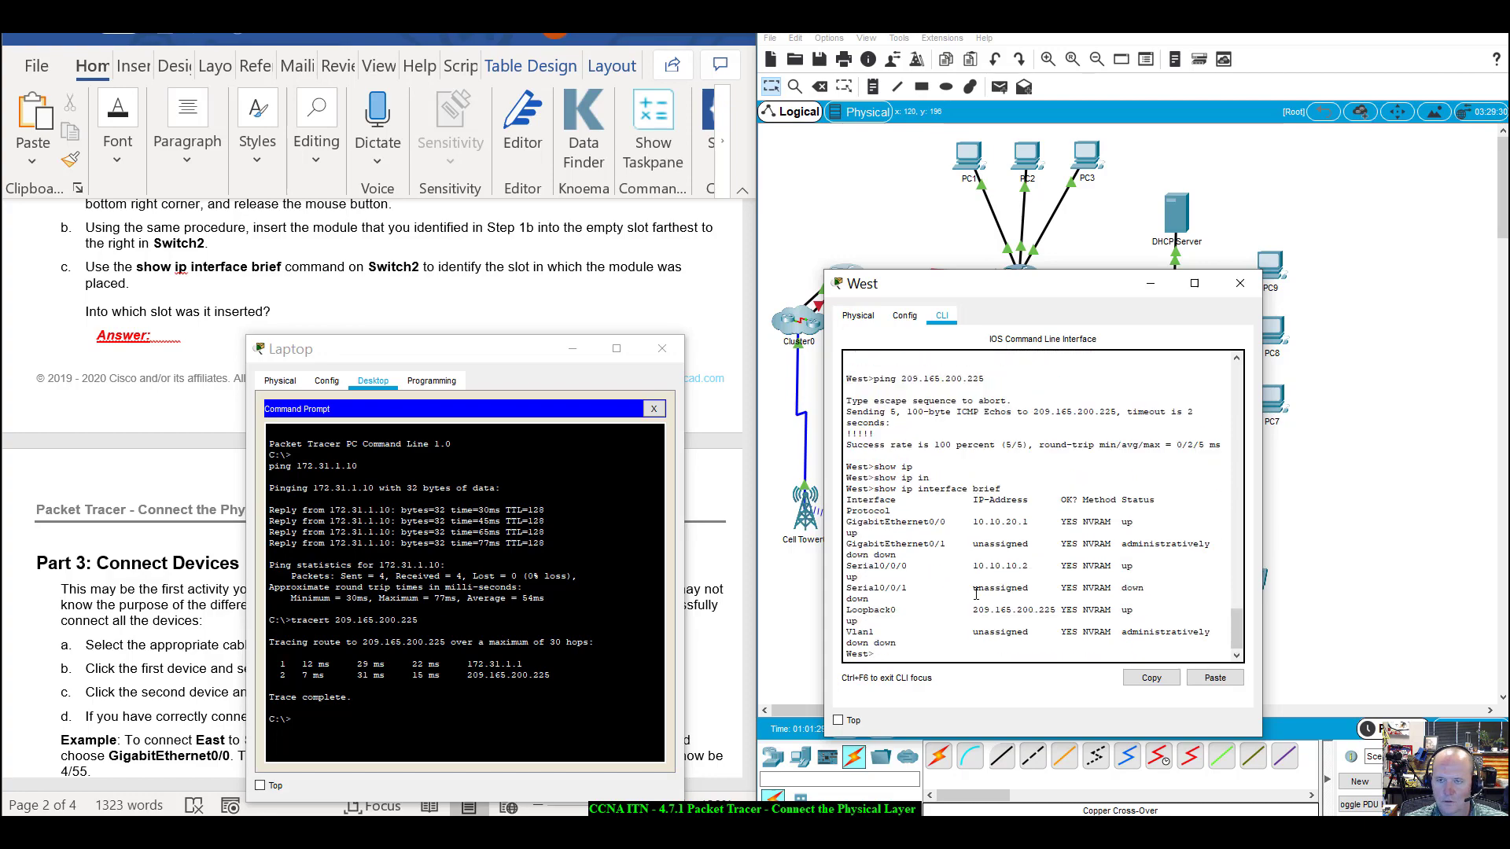
scroll(944, 582, "up", 10)
scroll(976, 594, "up", 15)
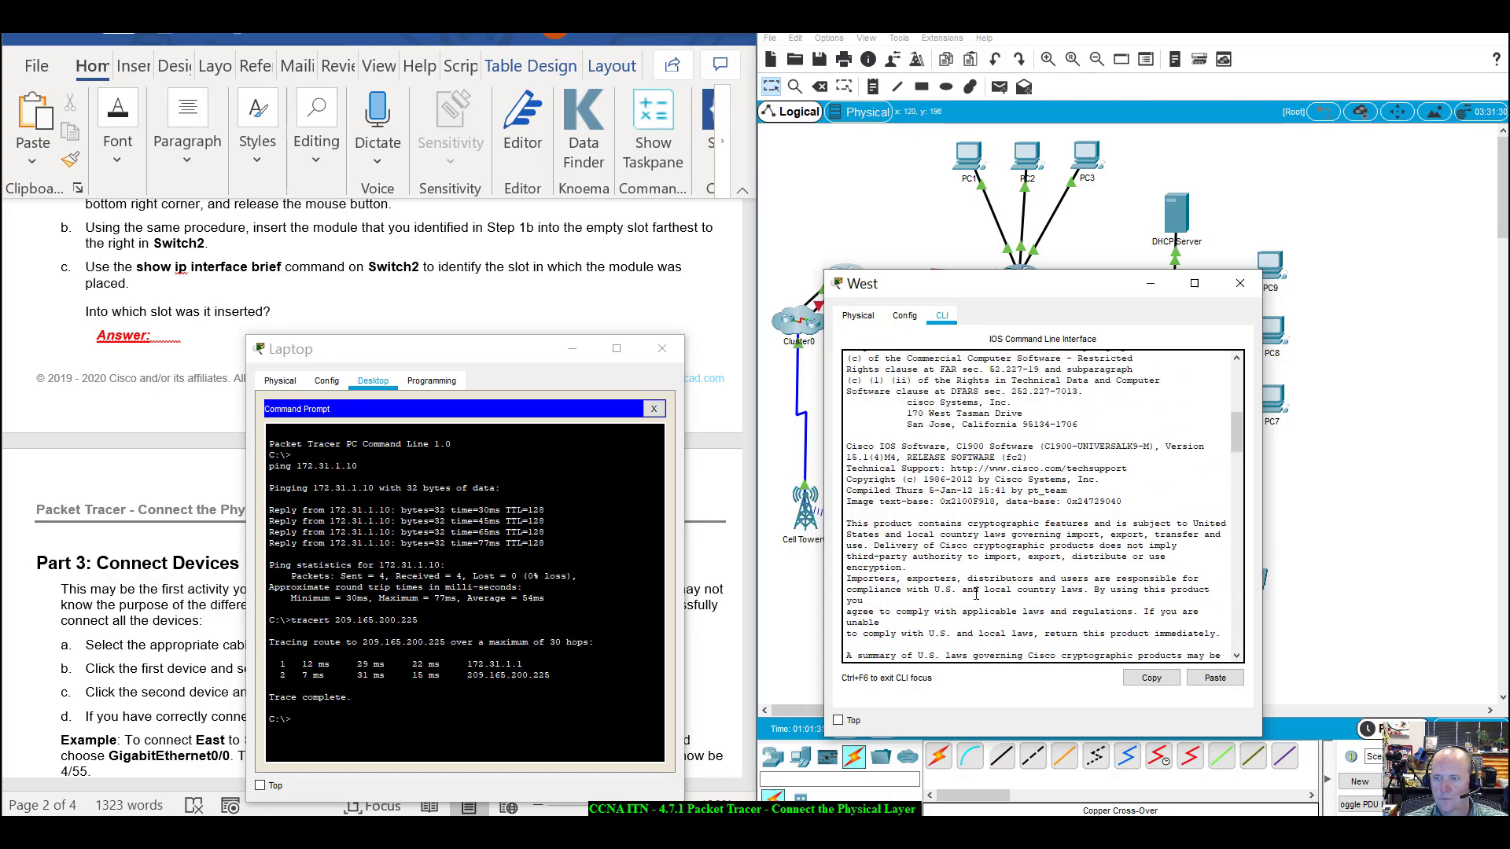
left_click(1240, 284)
Examine the DHCP address pools on the DHCP Server in a widened window, select serverPool, and move the window clear of the topology.
left_click(1176, 208)
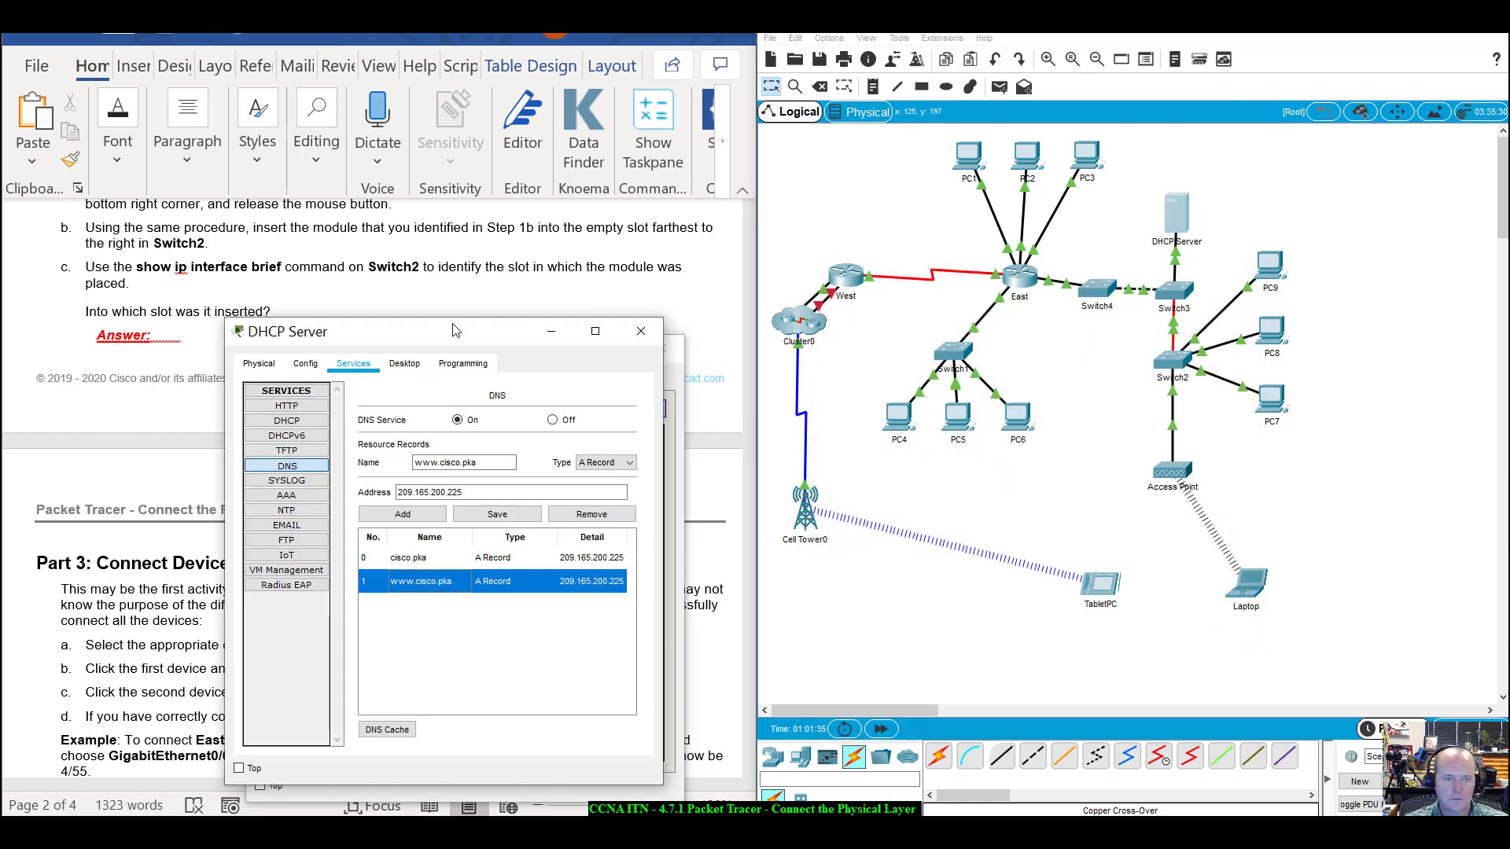
left_click_drag(454, 331, 1058, 229)
left_click(889, 318)
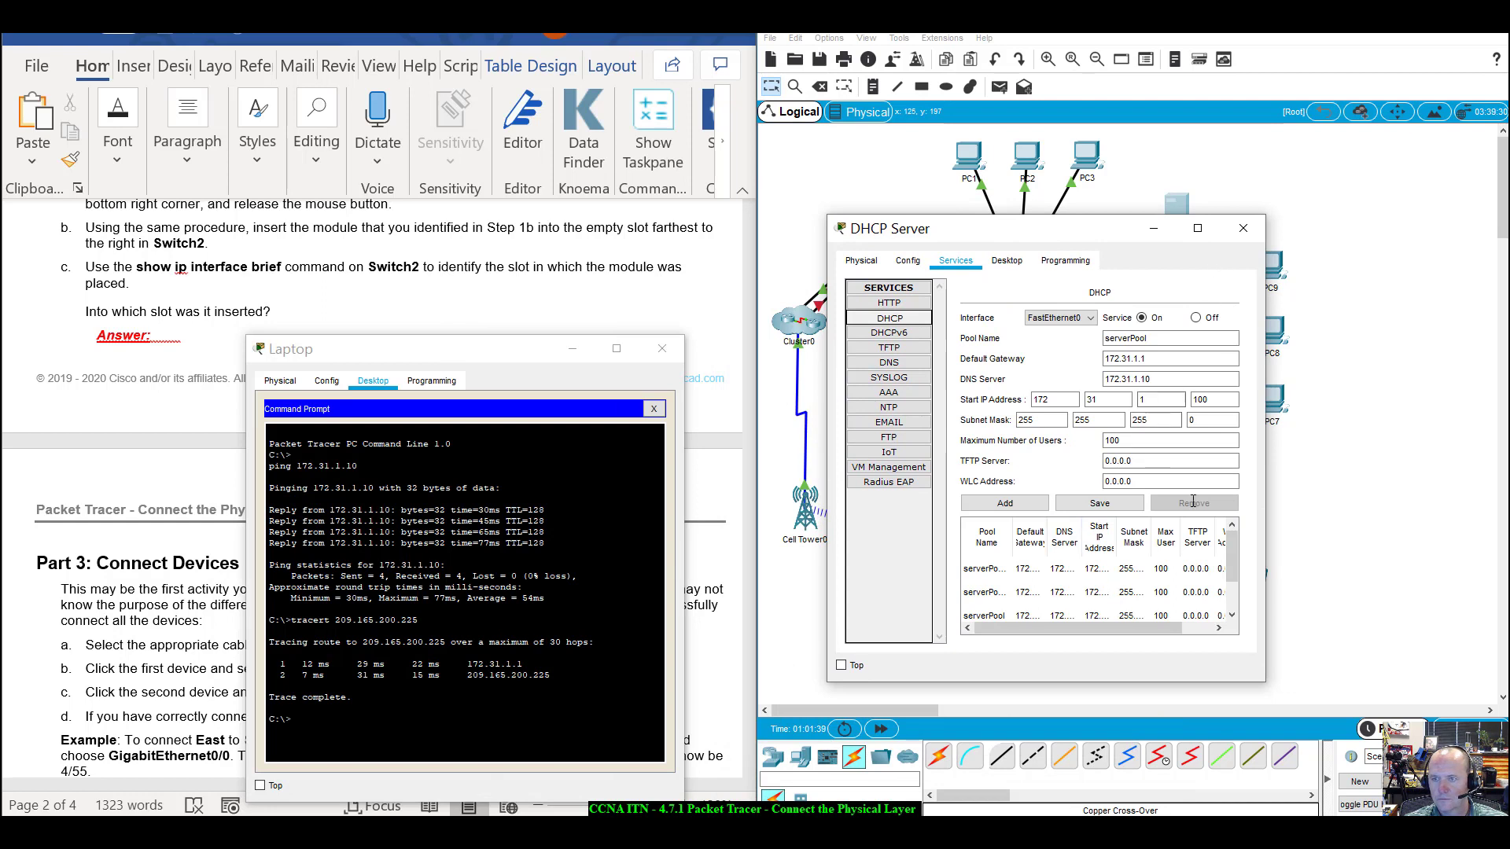
left_click_drag(1262, 687, 1502, 694)
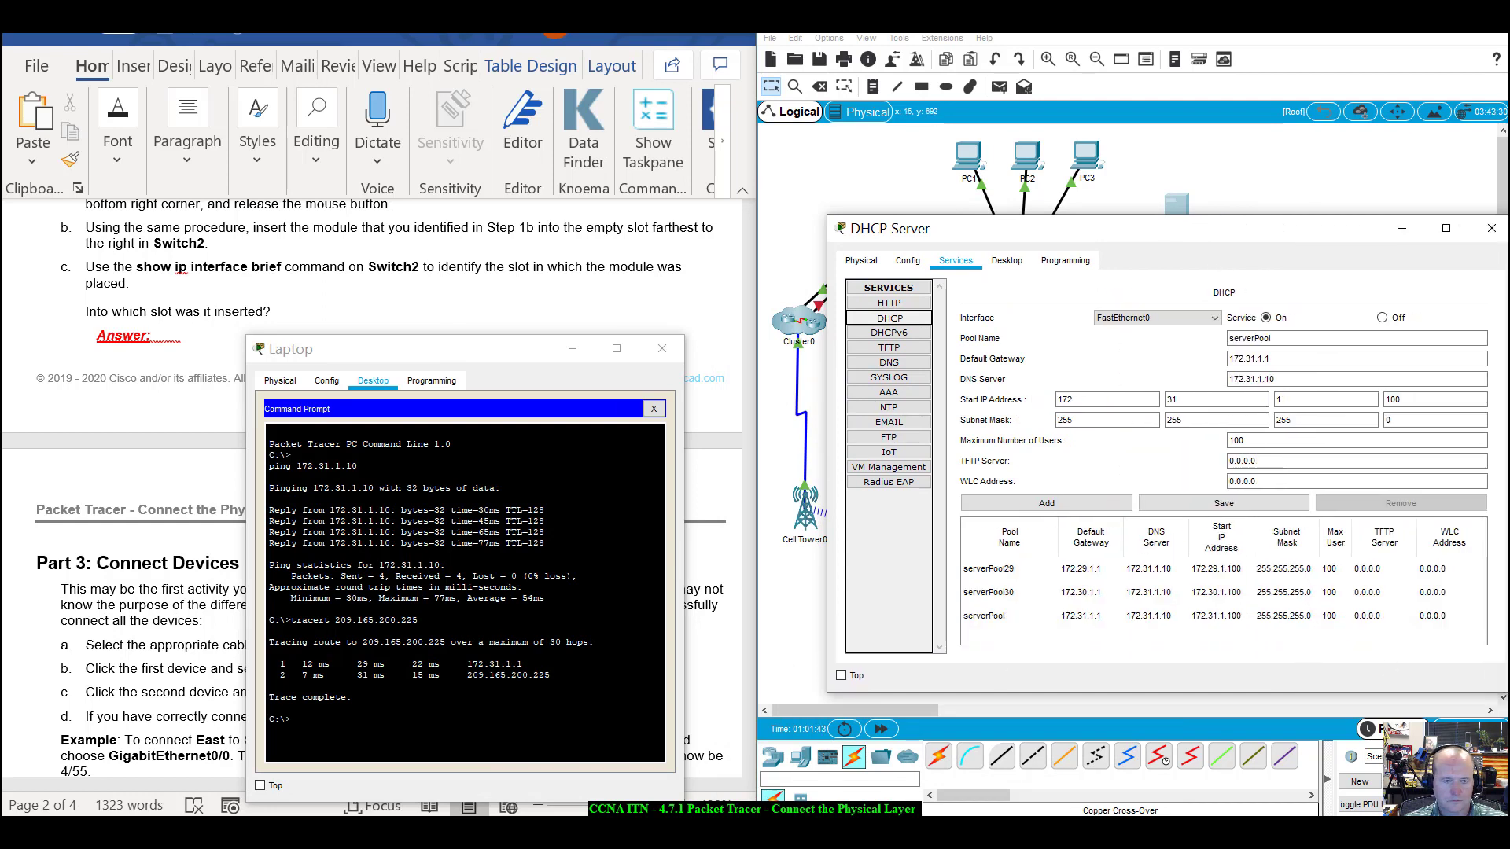
left_click(1091, 622)
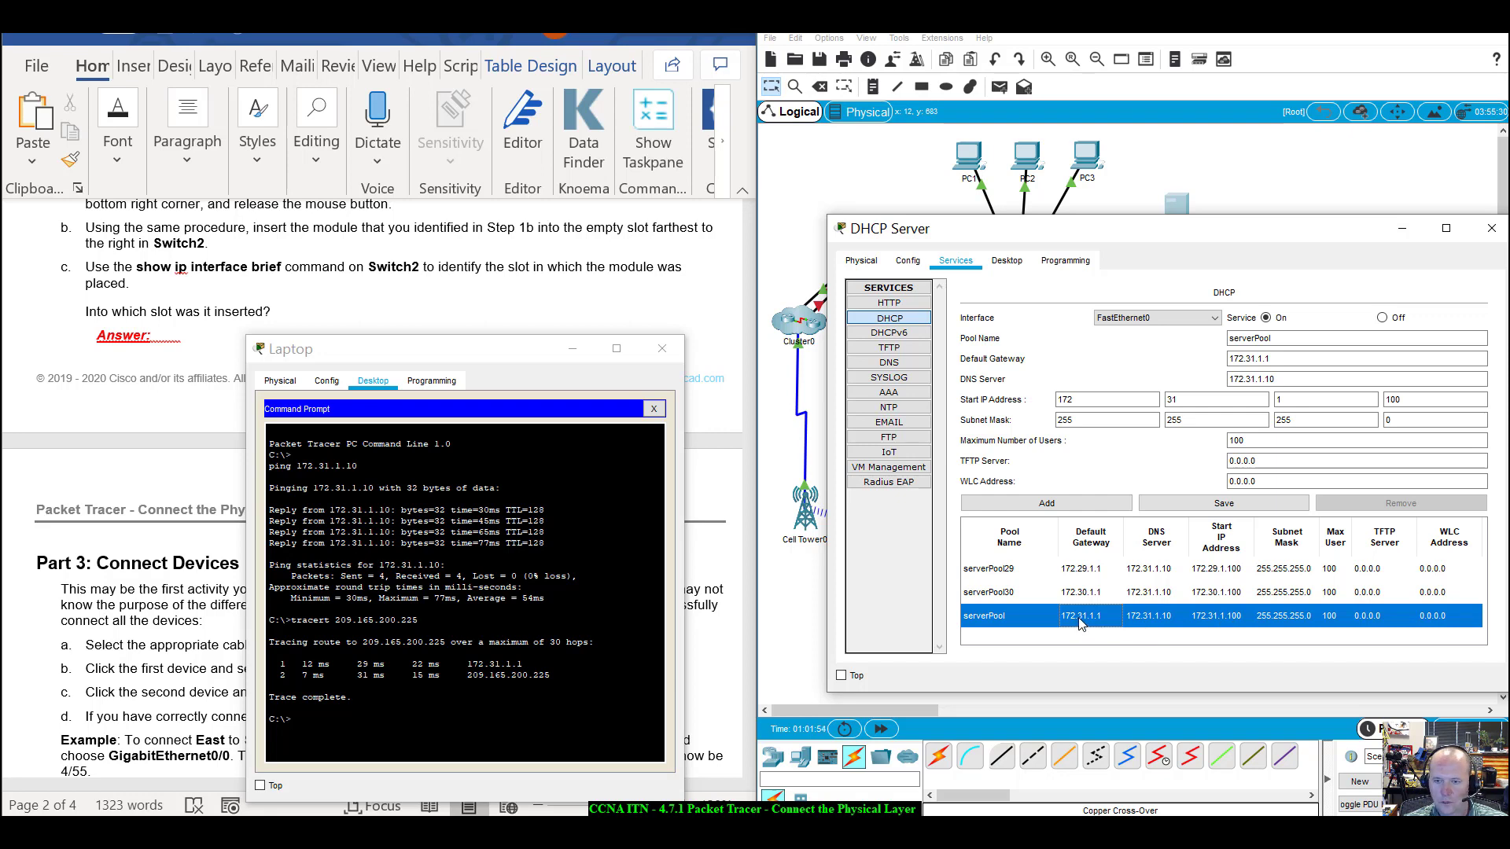
left_click_drag(1173, 238, 409, 144)
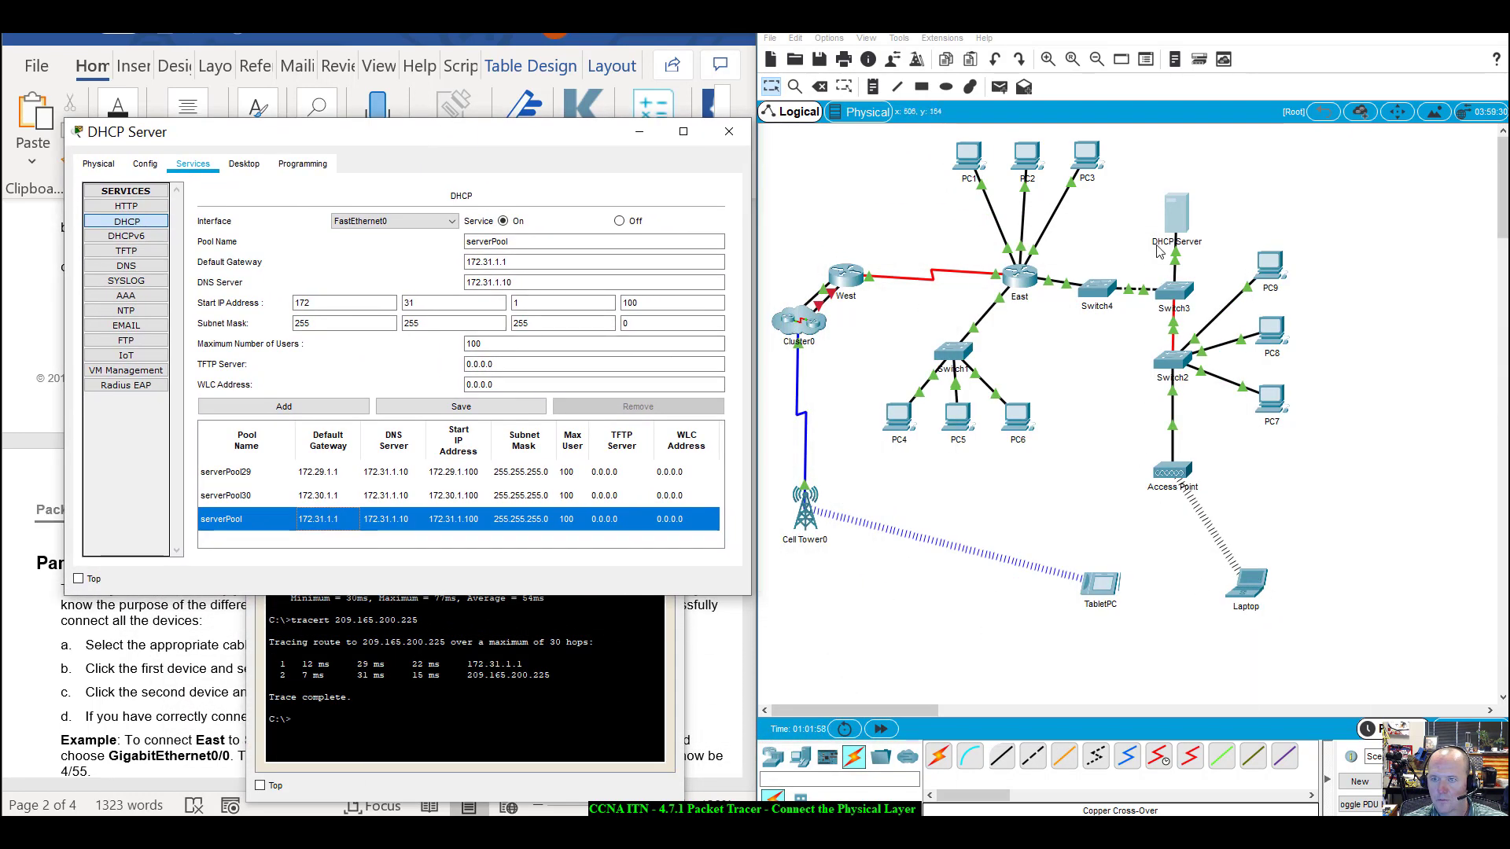
Bring up the East router's interface list beside the DHCP Server window and view the server's DNS records.
left_click(1022, 277)
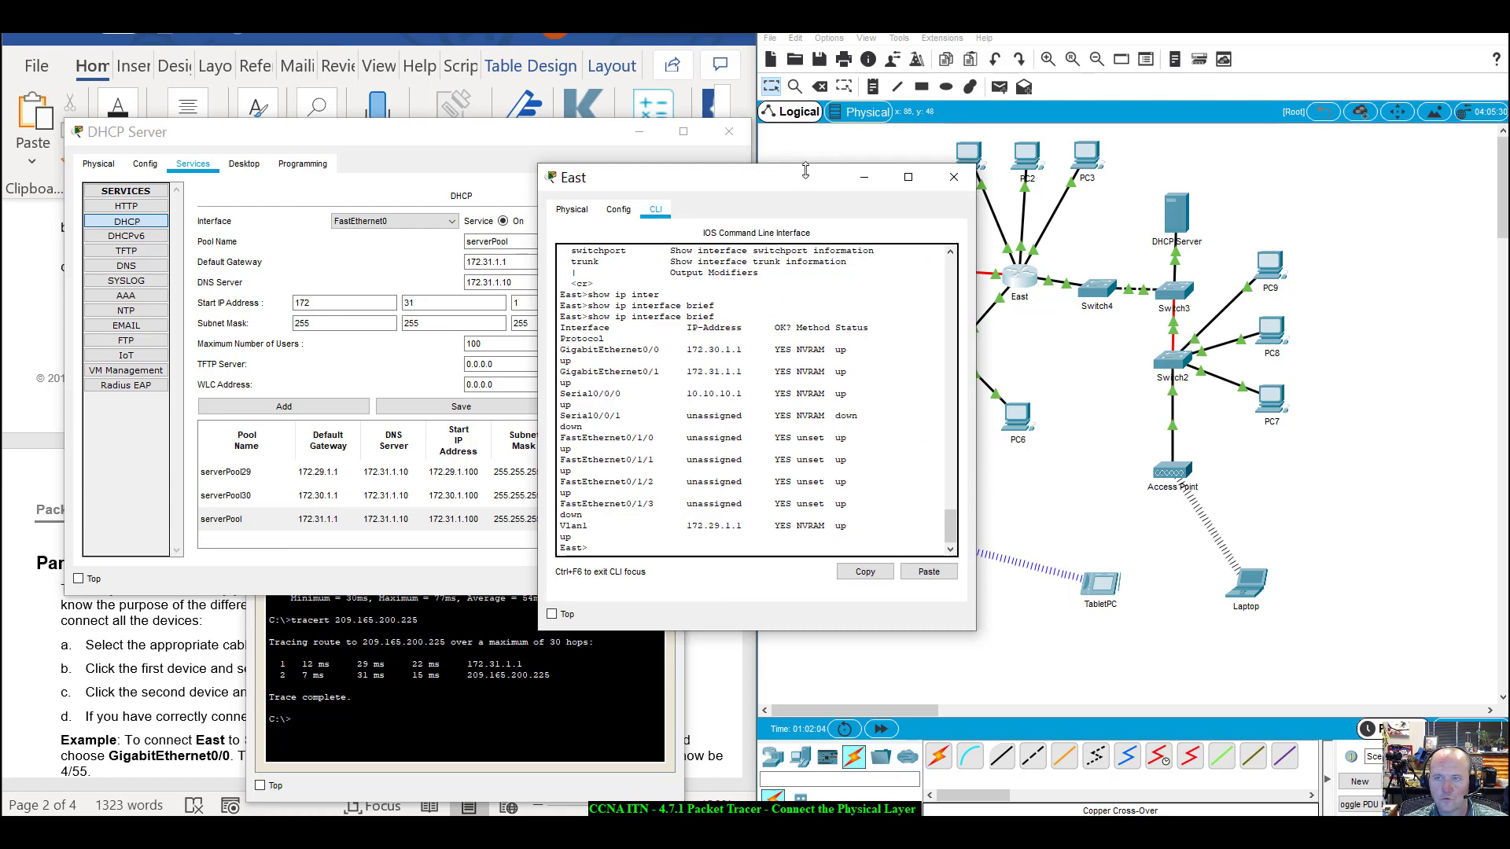
left_click_drag(805, 170, 1164, 322)
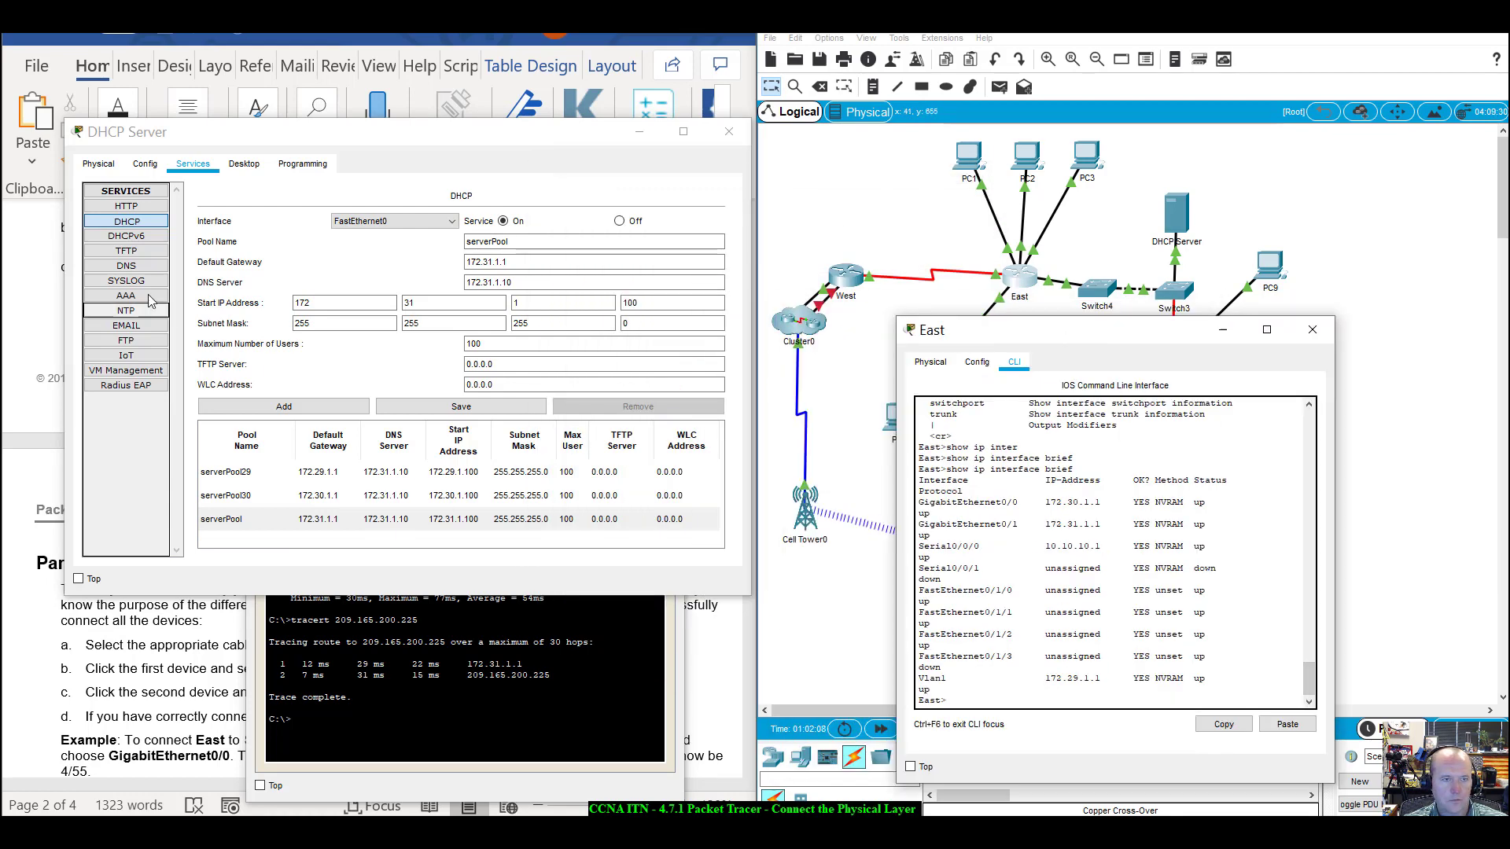
left_click(125, 266)
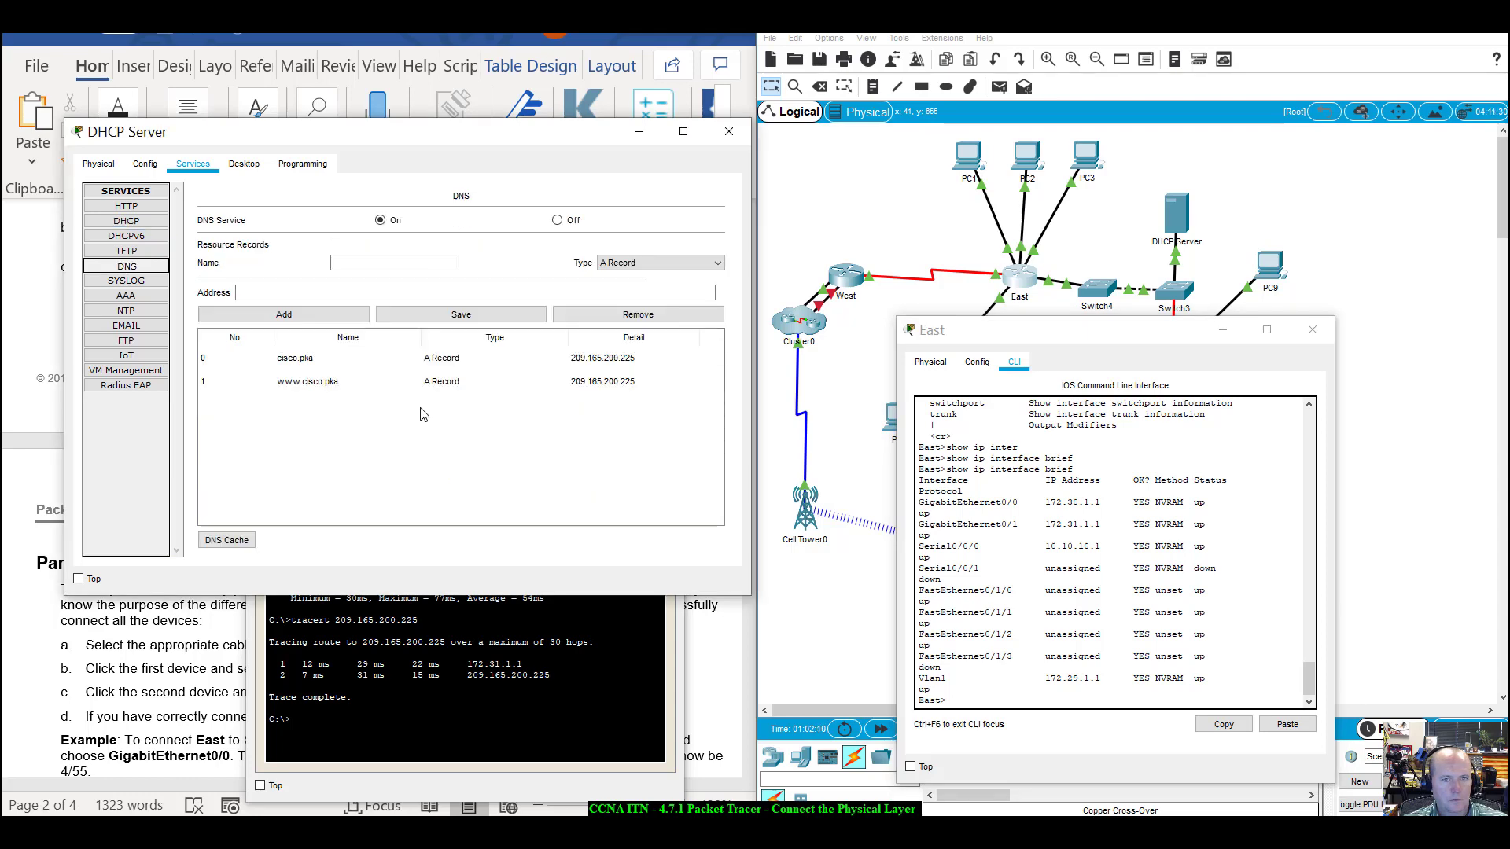
left_click(351, 697)
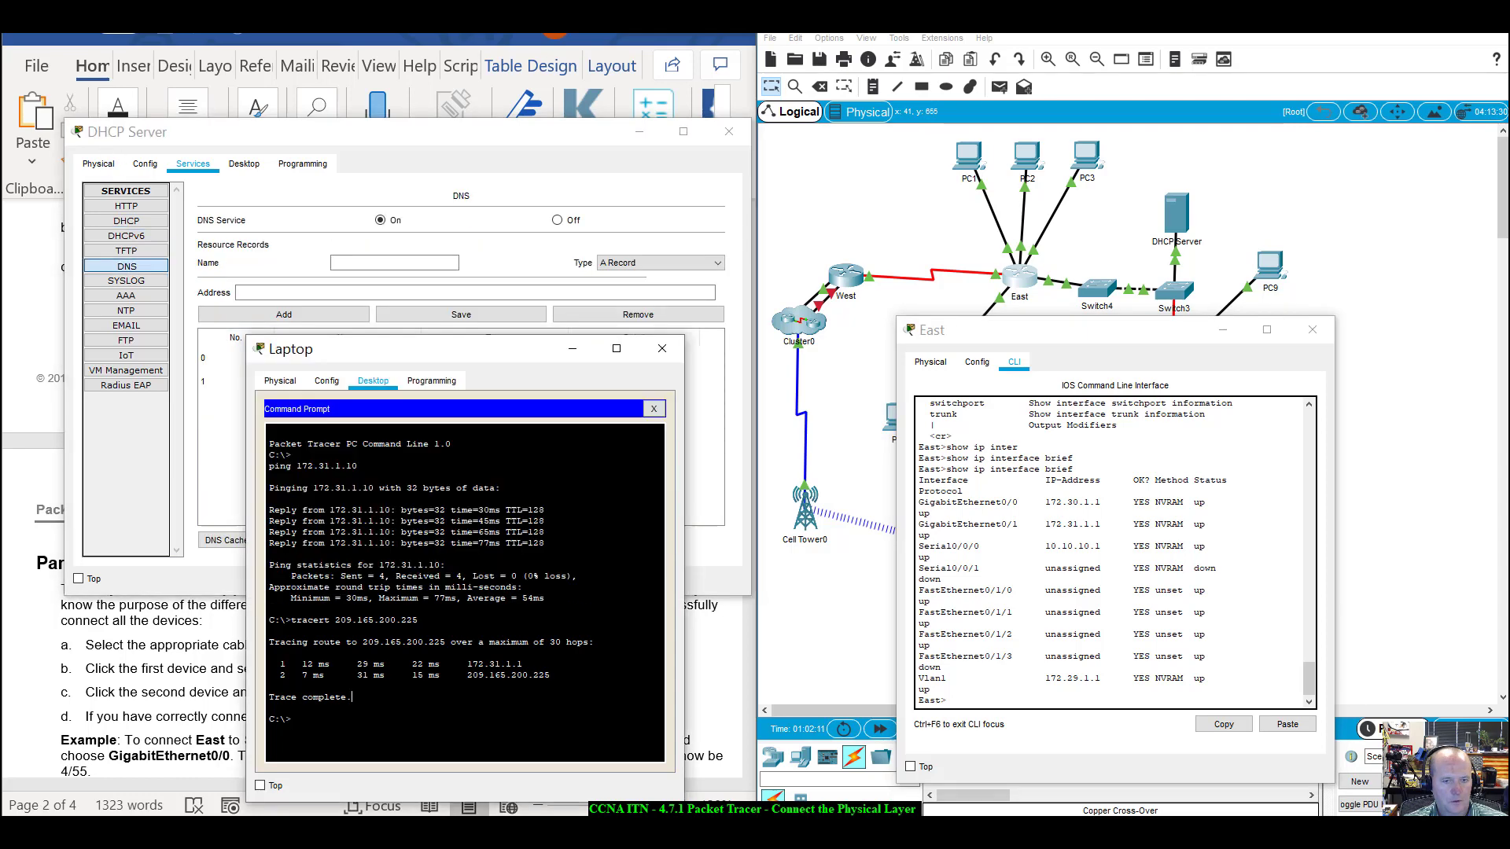
Compare the East router's GigabitEthernet0/1 address with the first hop of the Laptop's trace, arranging the East window beside the Laptop window.
left_click_drag(1051, 524, 1217, 520)
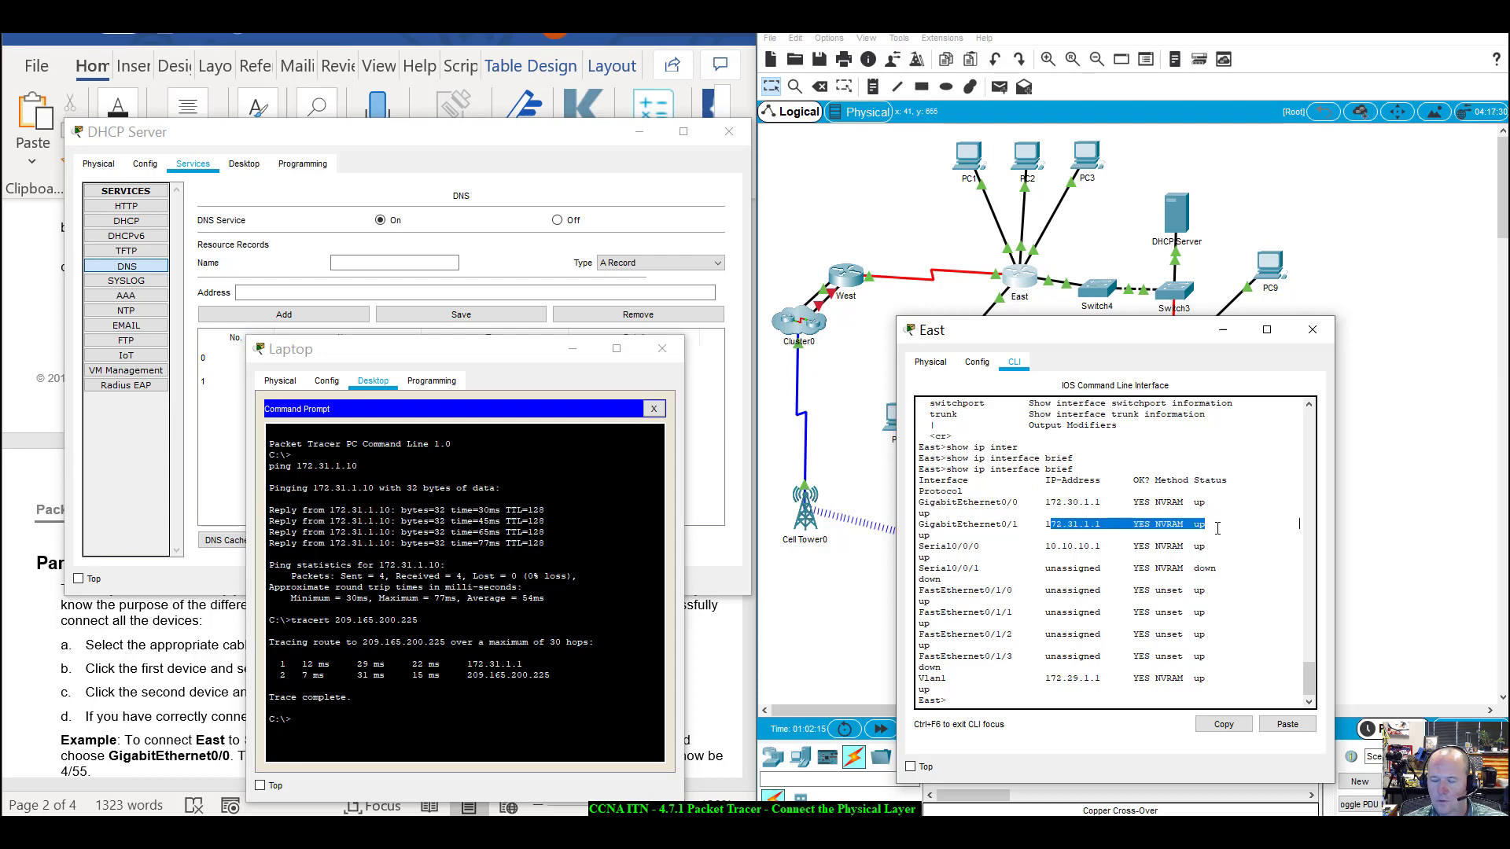
left_click_drag(1148, 337, 1321, 413)
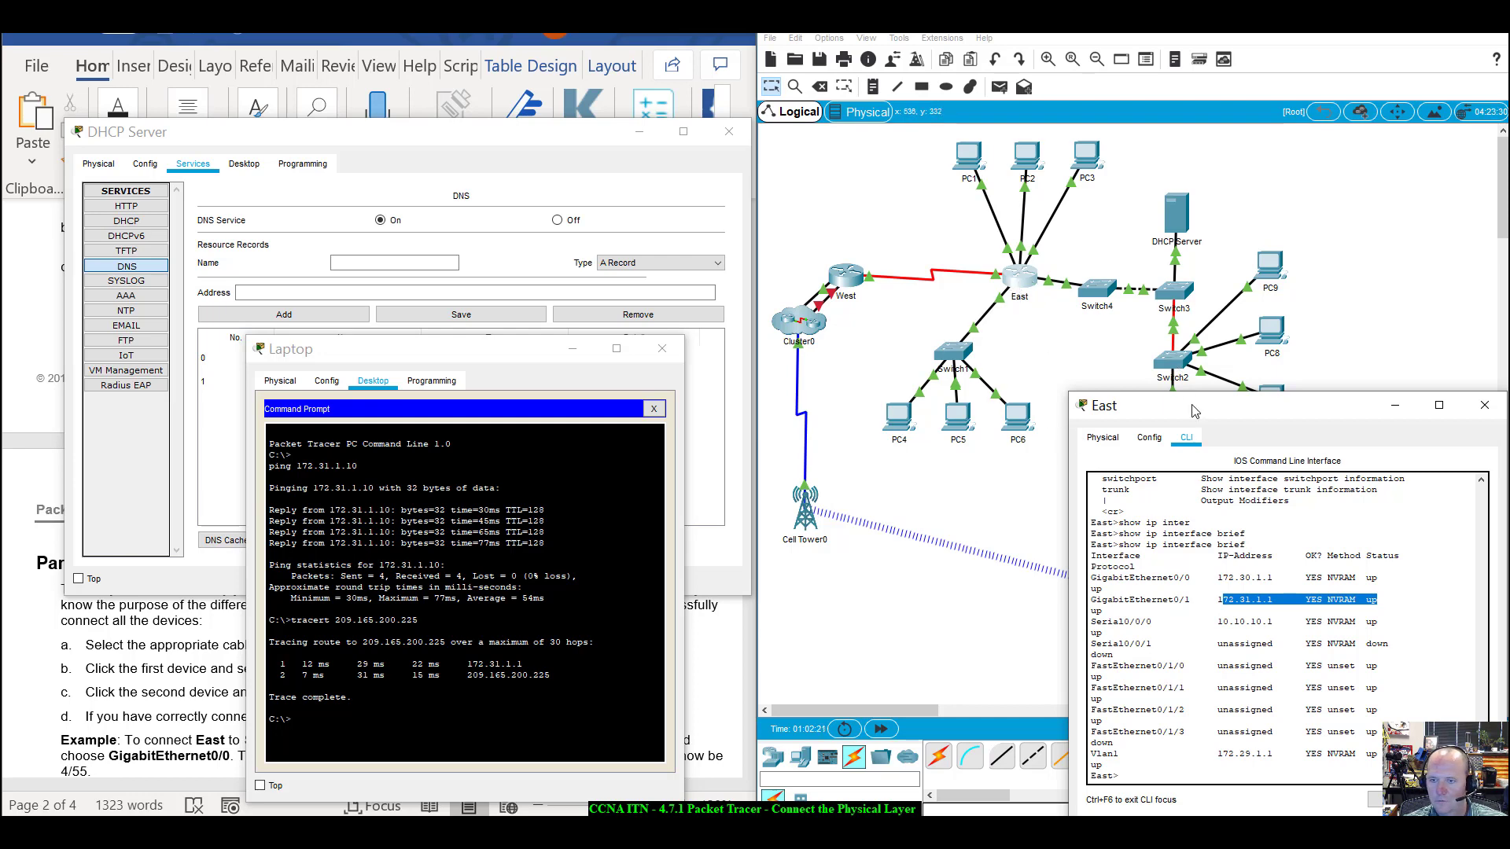
left_click_drag(1198, 400, 890, 332)
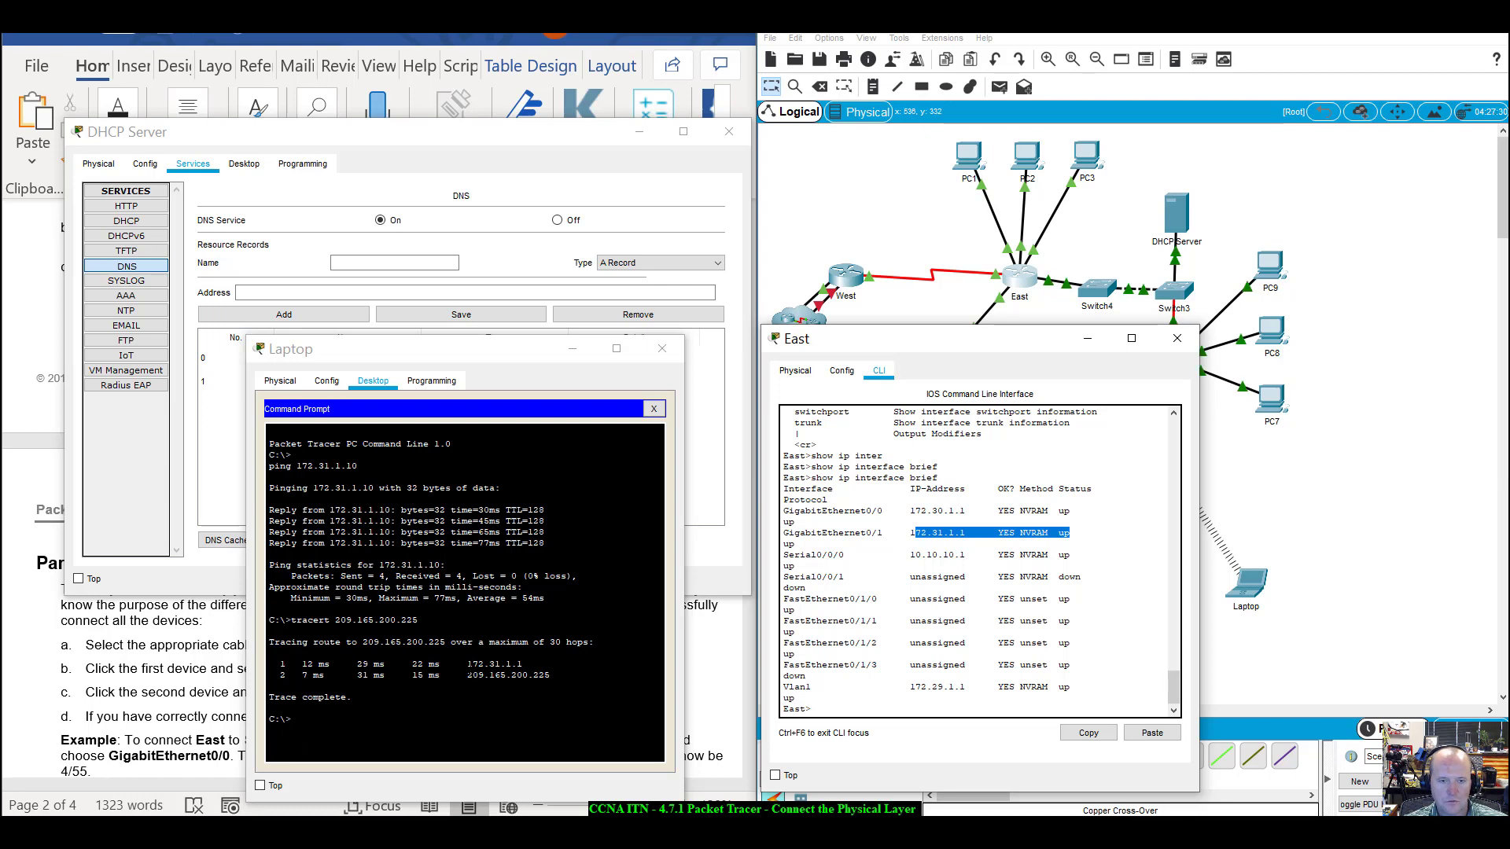
left_click_drag(468, 665, 533, 675)
left_click(524, 665)
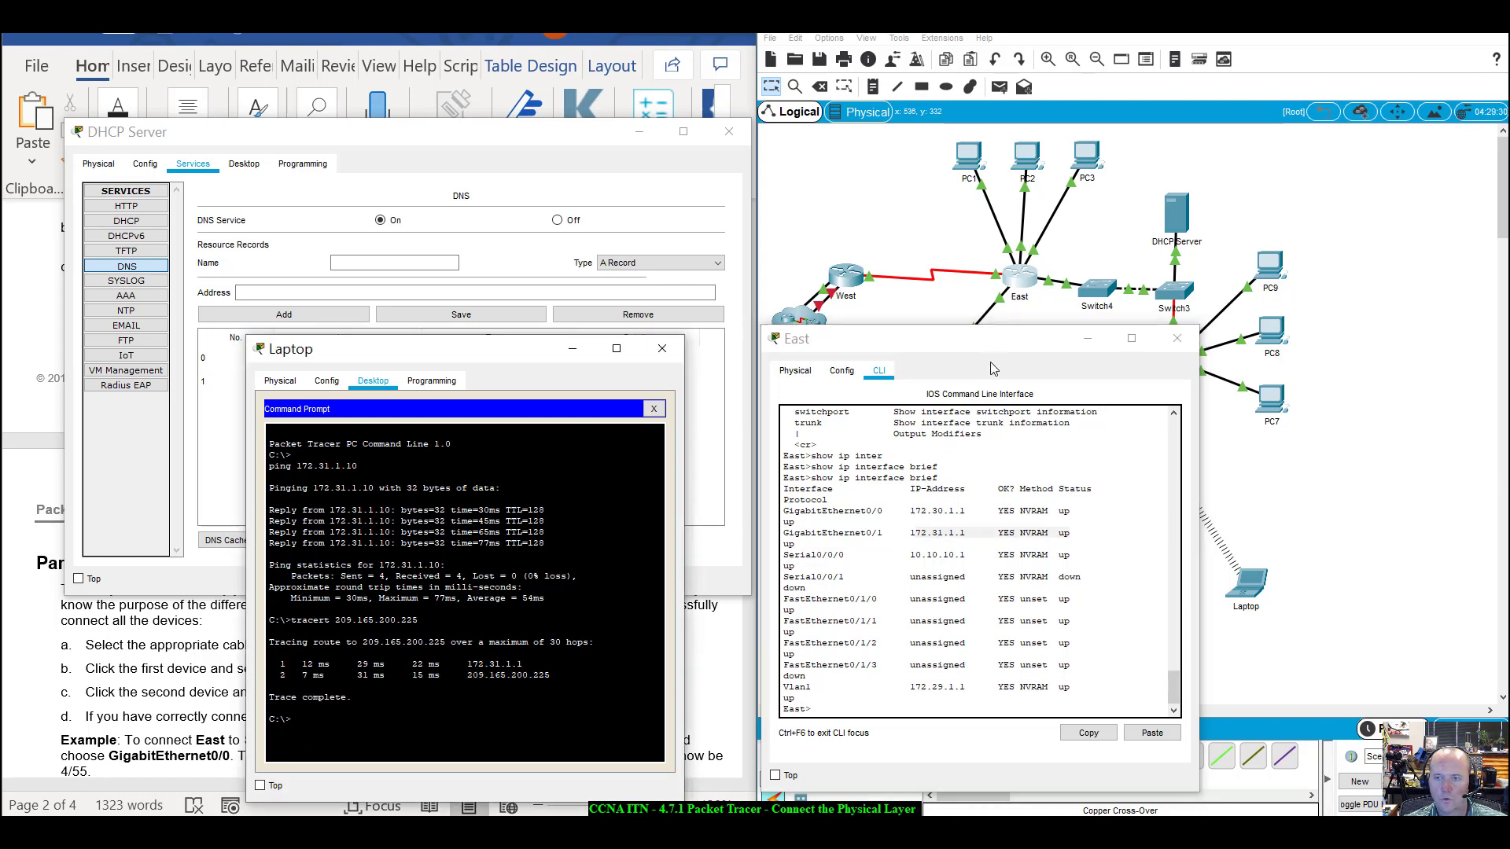
left_click_drag(1013, 339, 1267, 318)
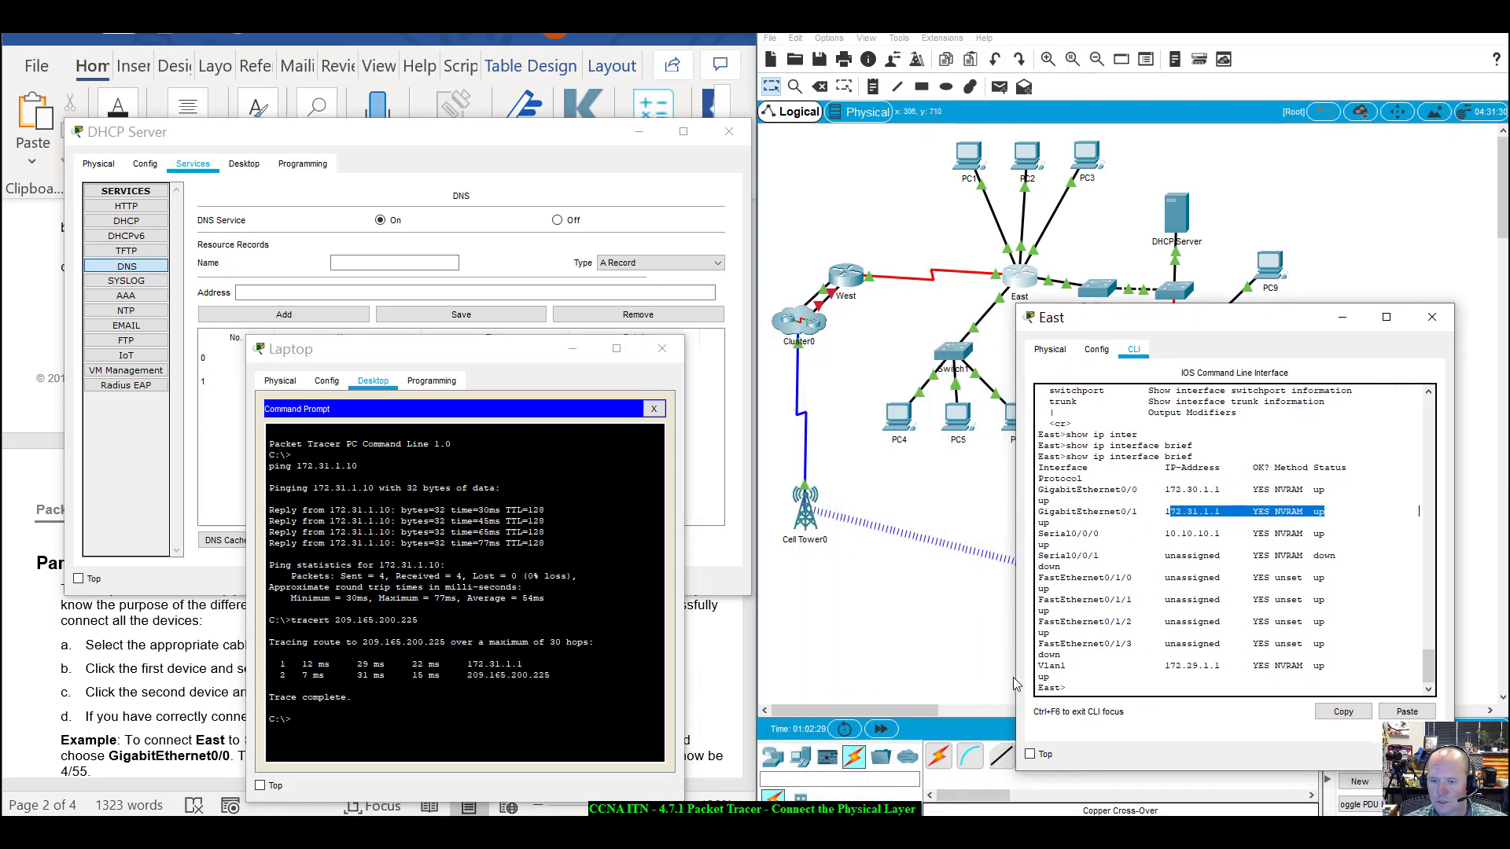
left_click(1164, 513)
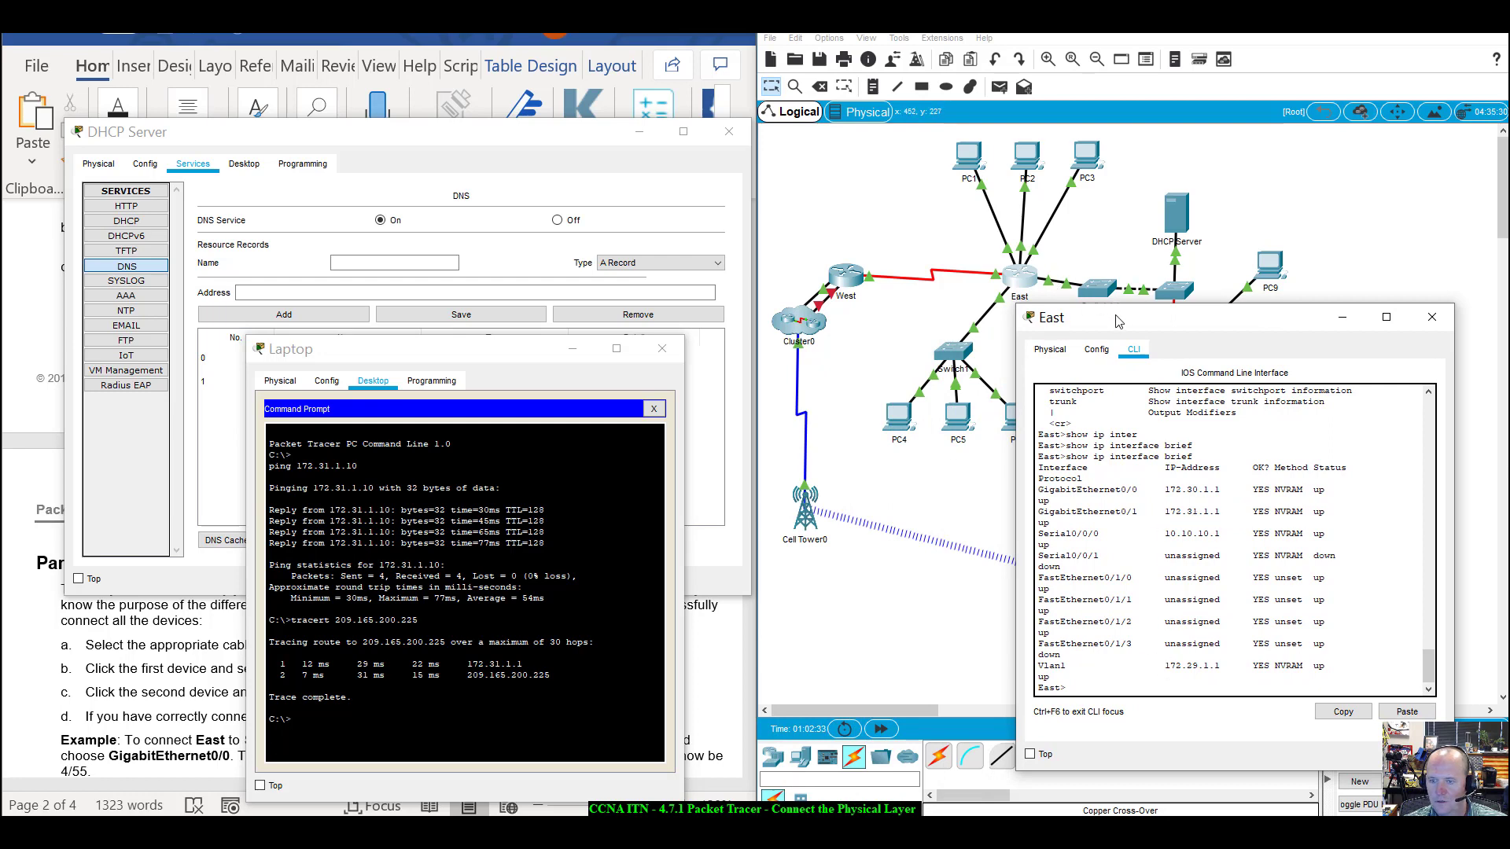
Move the East window off the topology, shift Switch4 slightly down, and match the East–Switch4 link to the GigabitEthernet0/1 address.
left_click_drag(1120, 321, 132, 169)
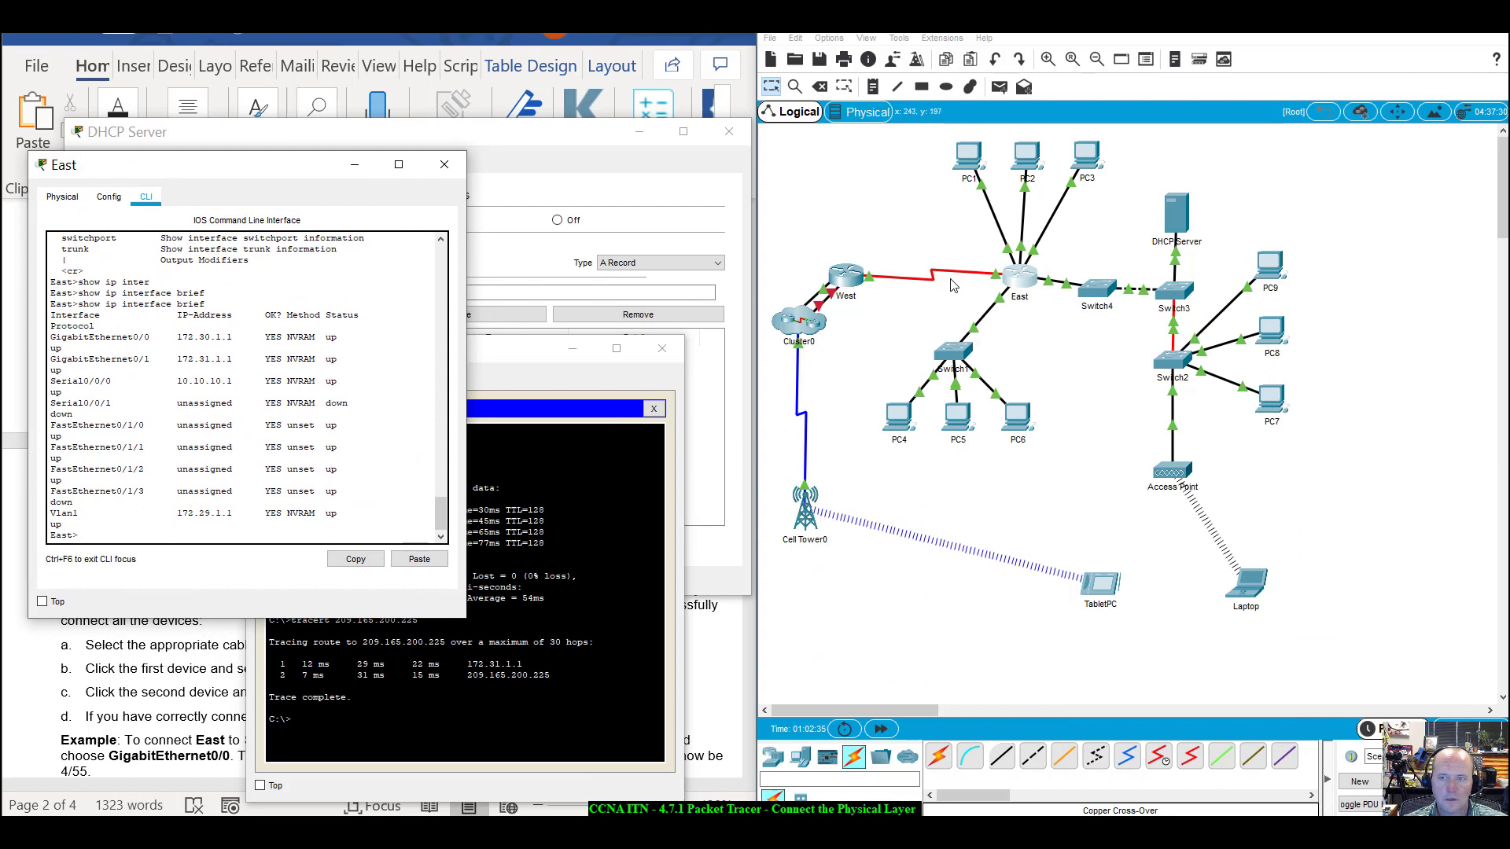
left_click(1052, 286)
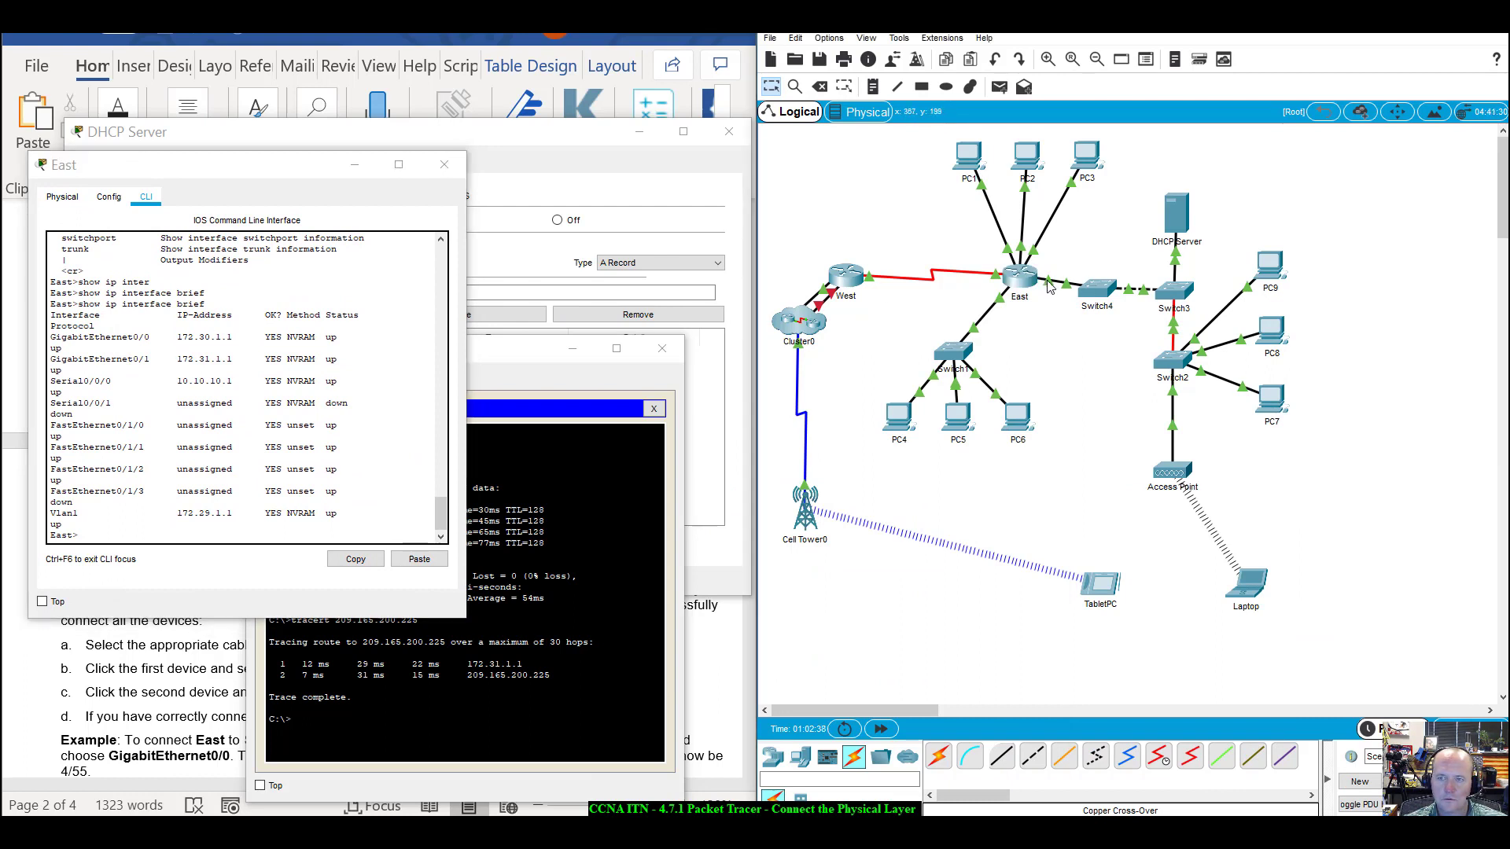
mouse_move(1049, 287)
left_click_drag(1096, 296, 1115, 347)
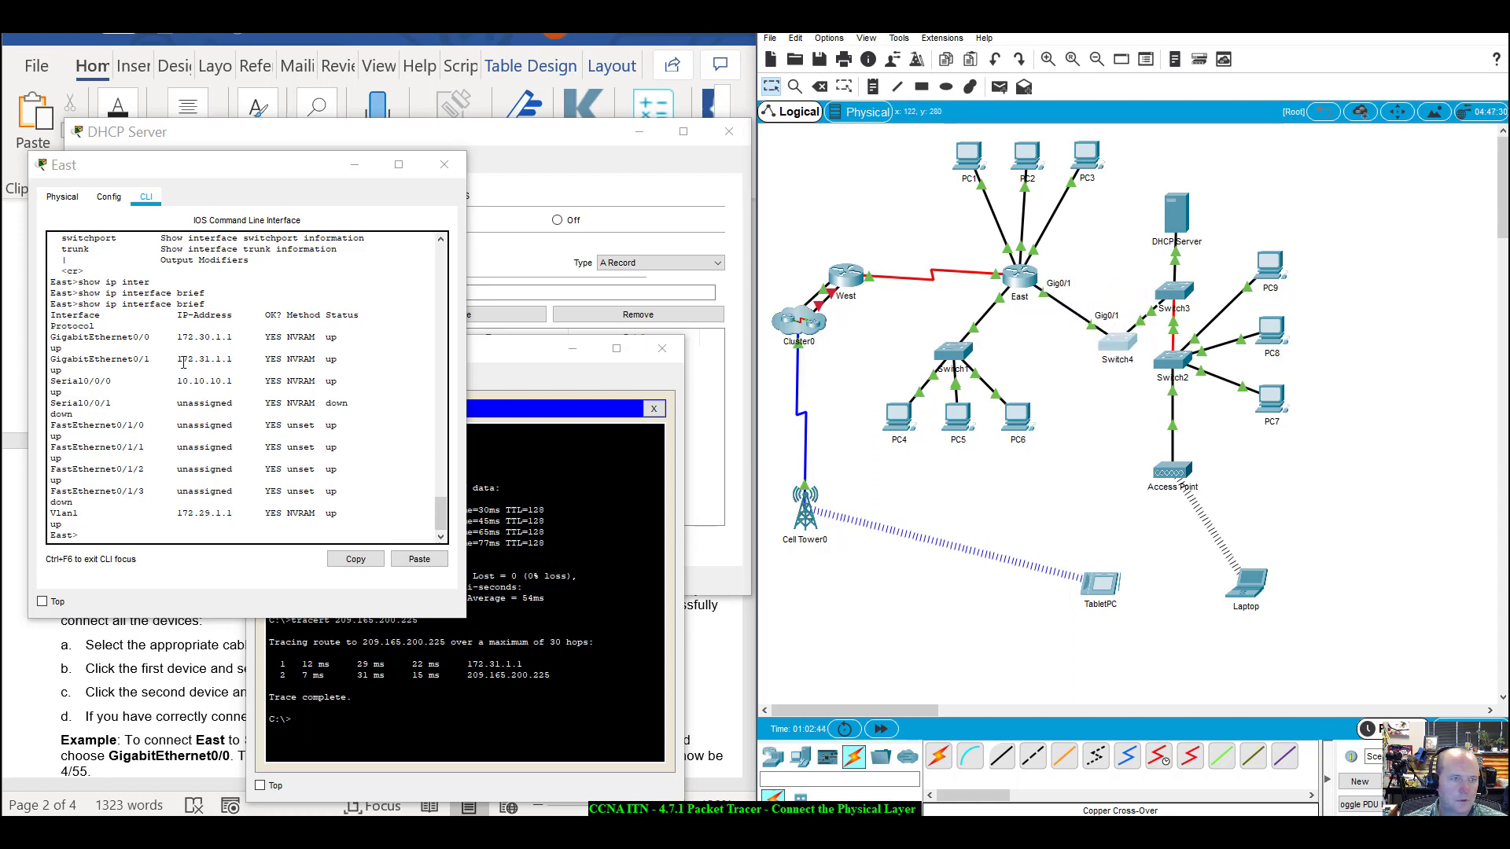
left_click_drag(179, 363, 242, 363)
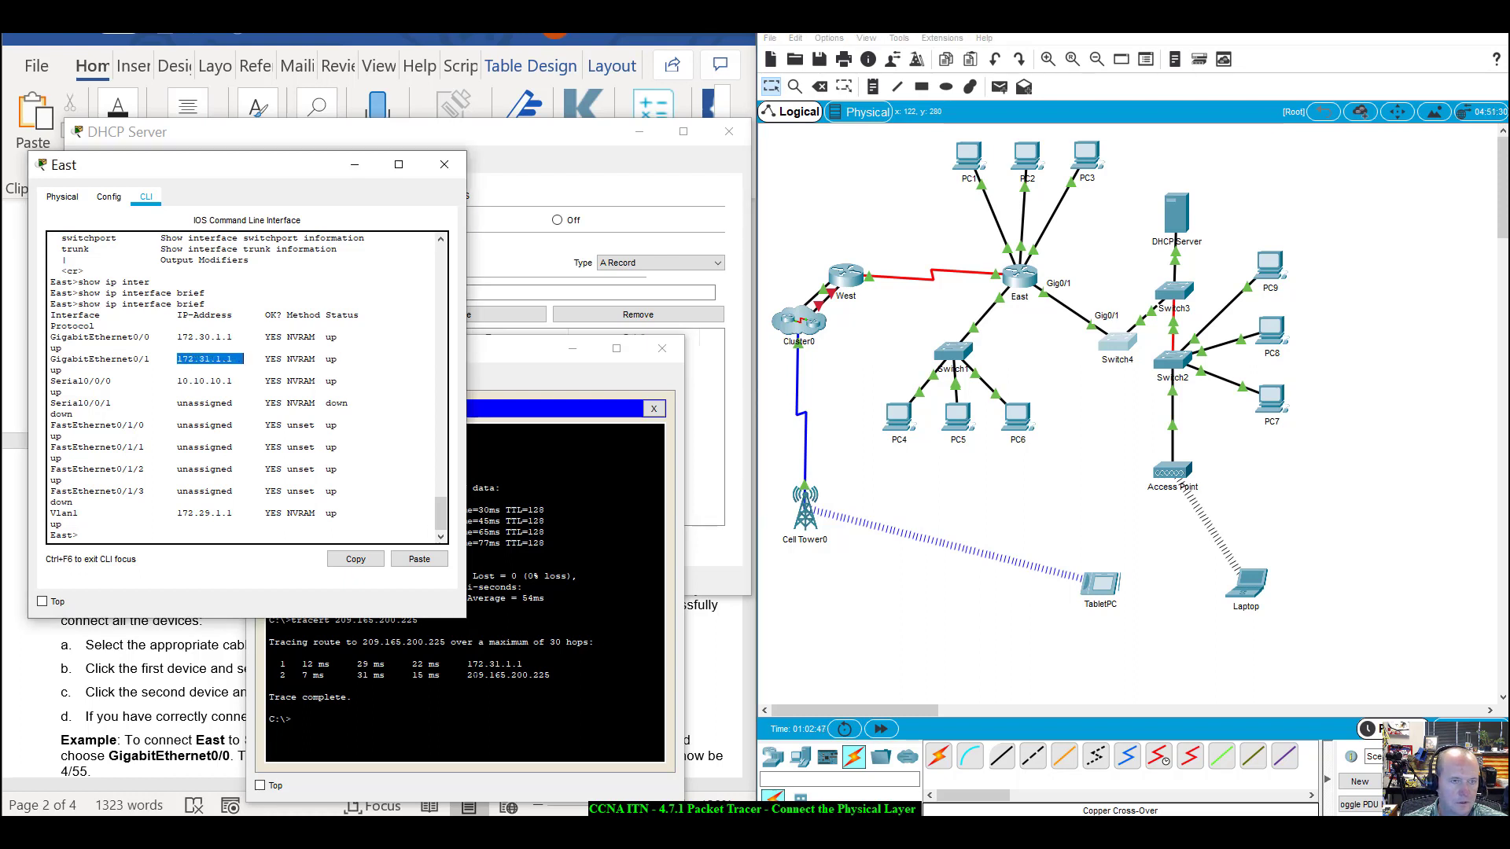
left_click(470, 675)
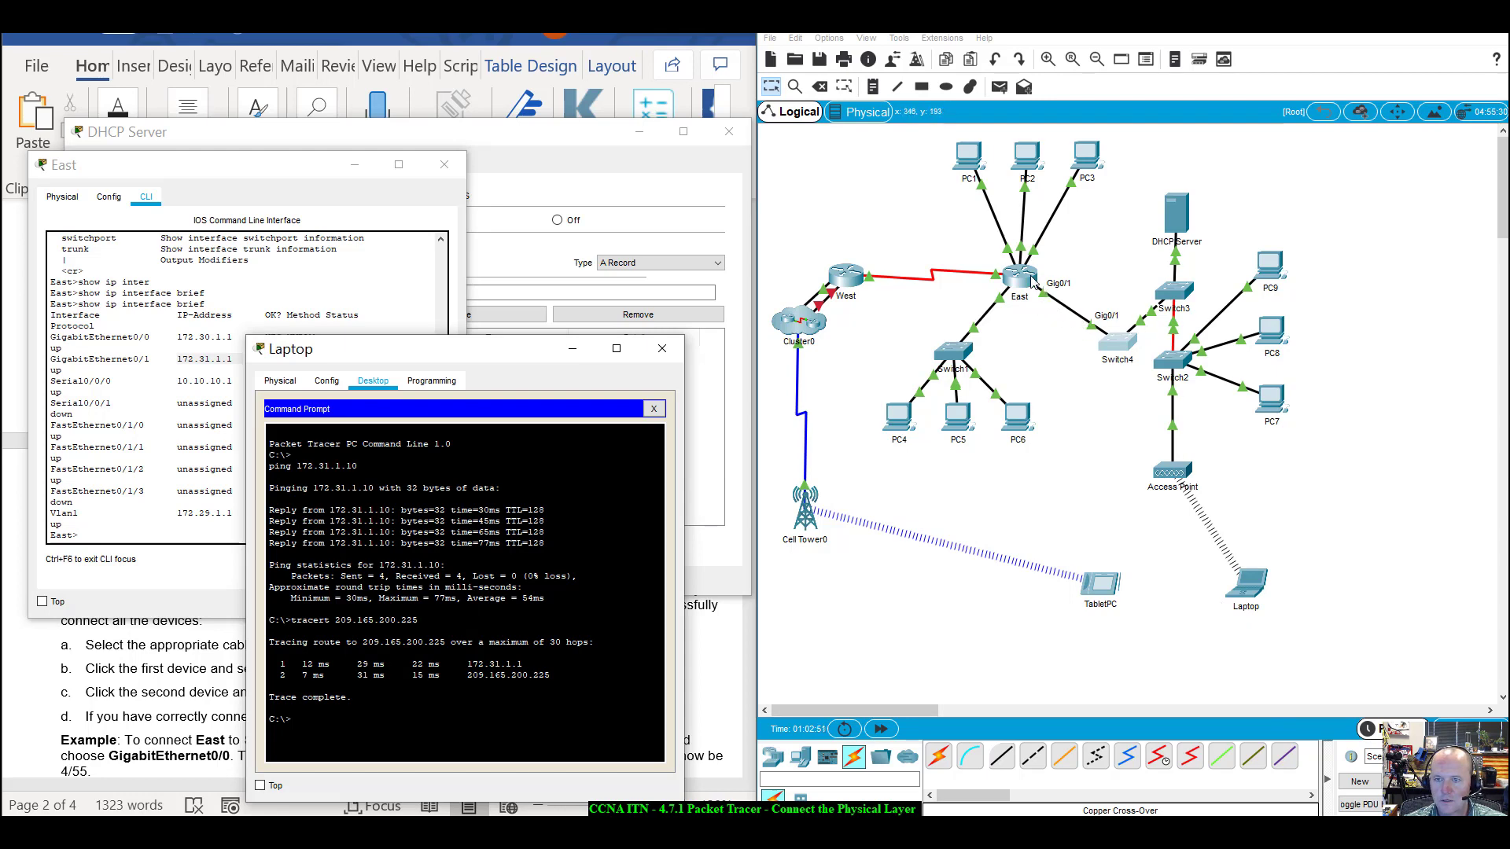
Check the IP configuration of PC1 and PC2 in turn, closing each device window.
left_click(973, 149)
left_click(633, 258)
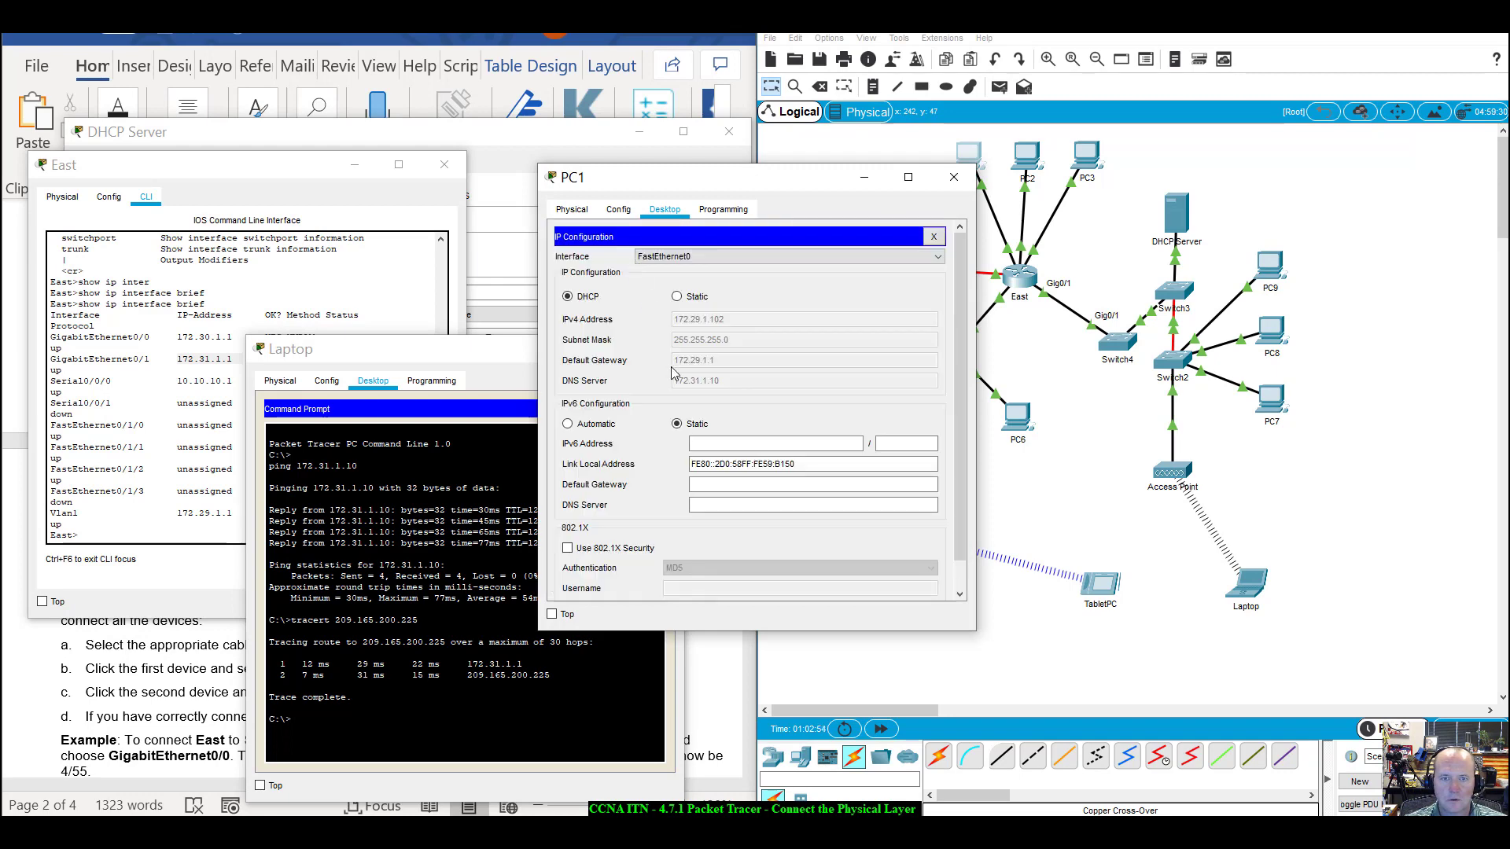
left_click(954, 177)
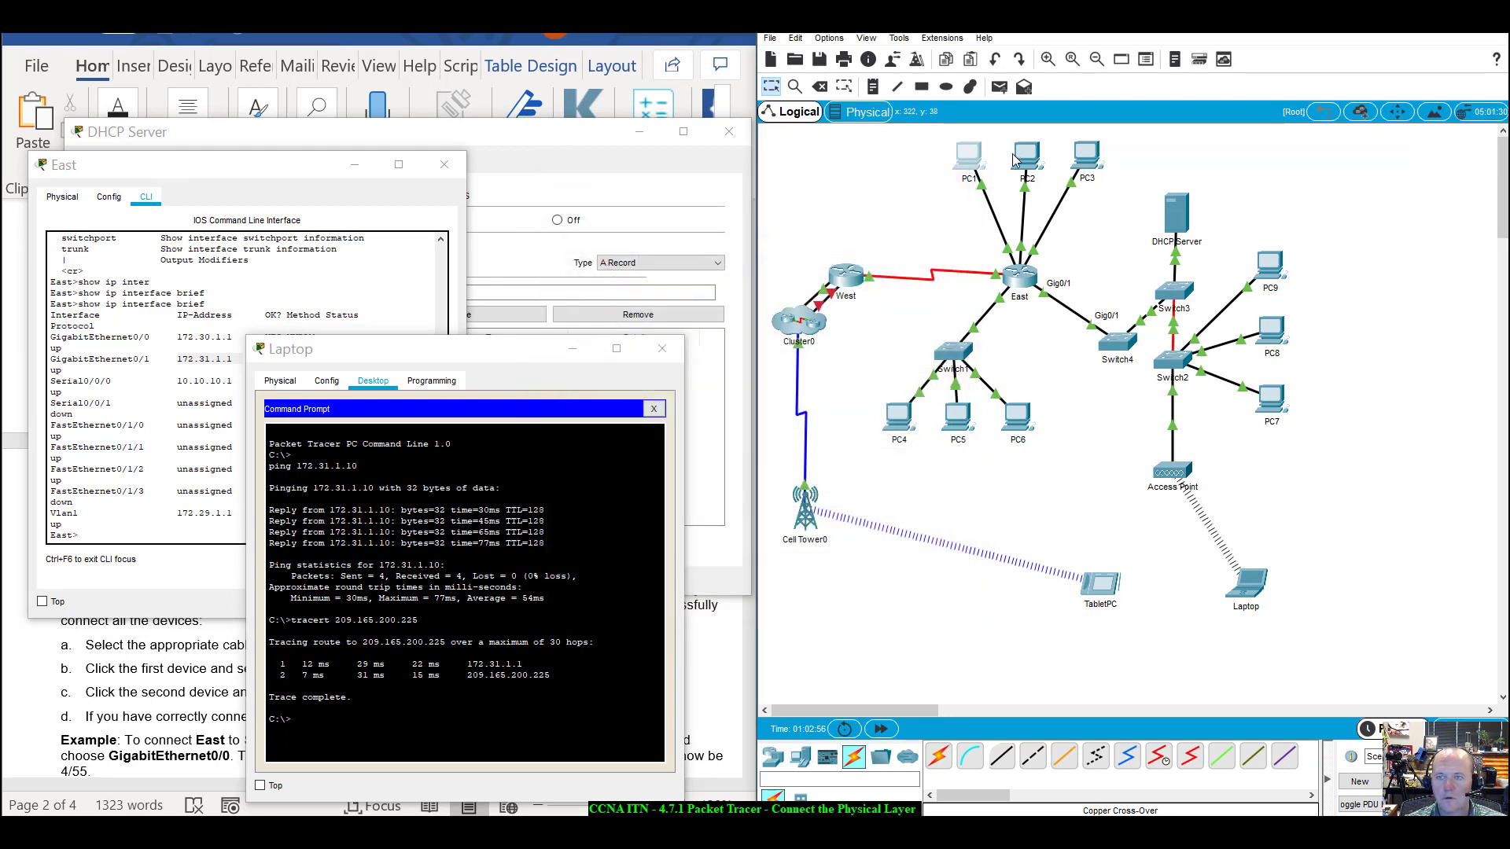
left_click(1016, 160)
left_click(671, 209)
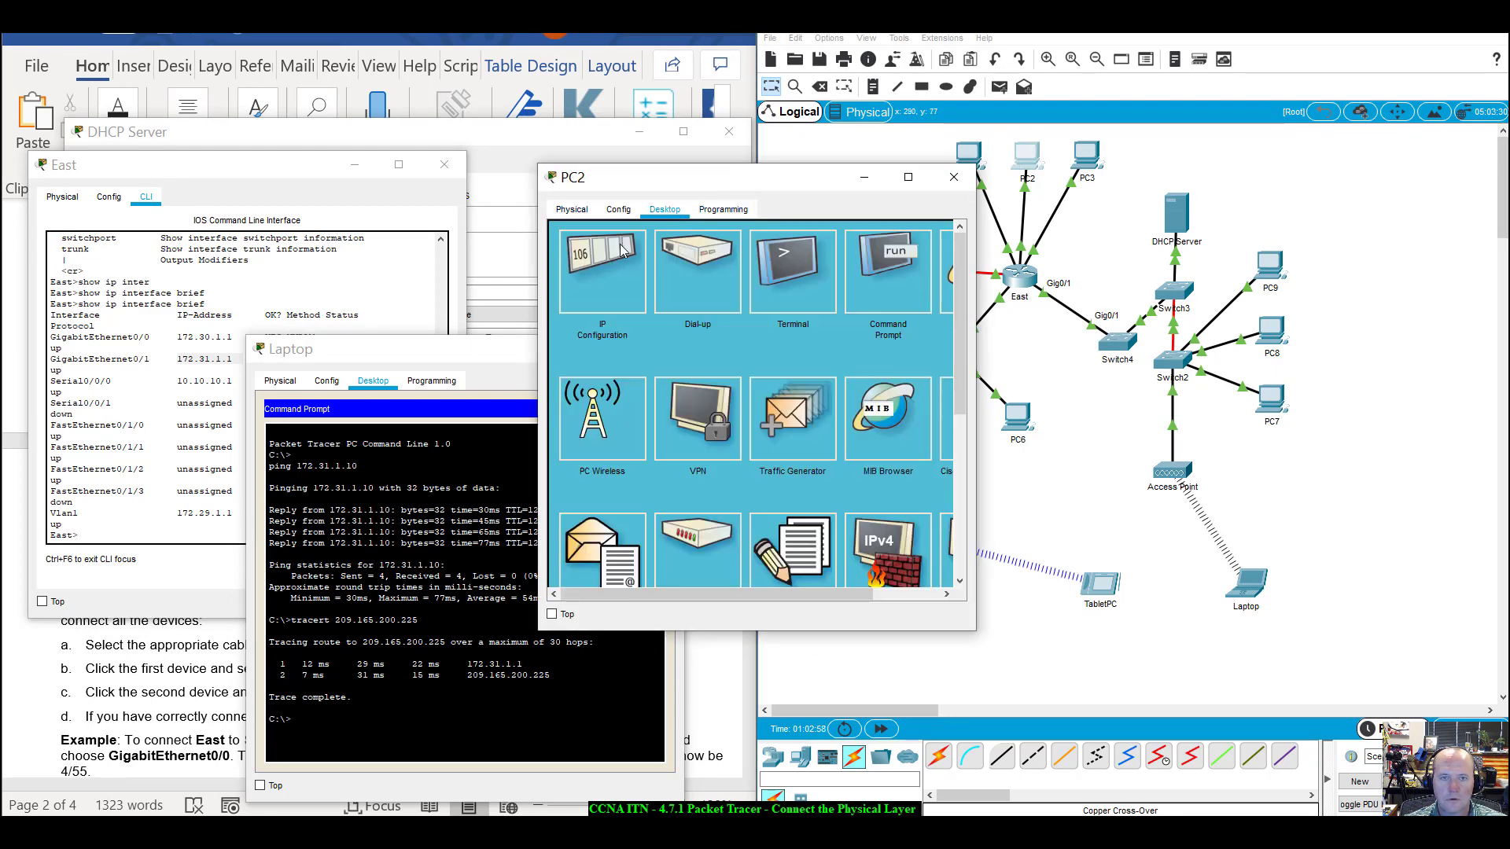
left_click(626, 252)
left_click(954, 177)
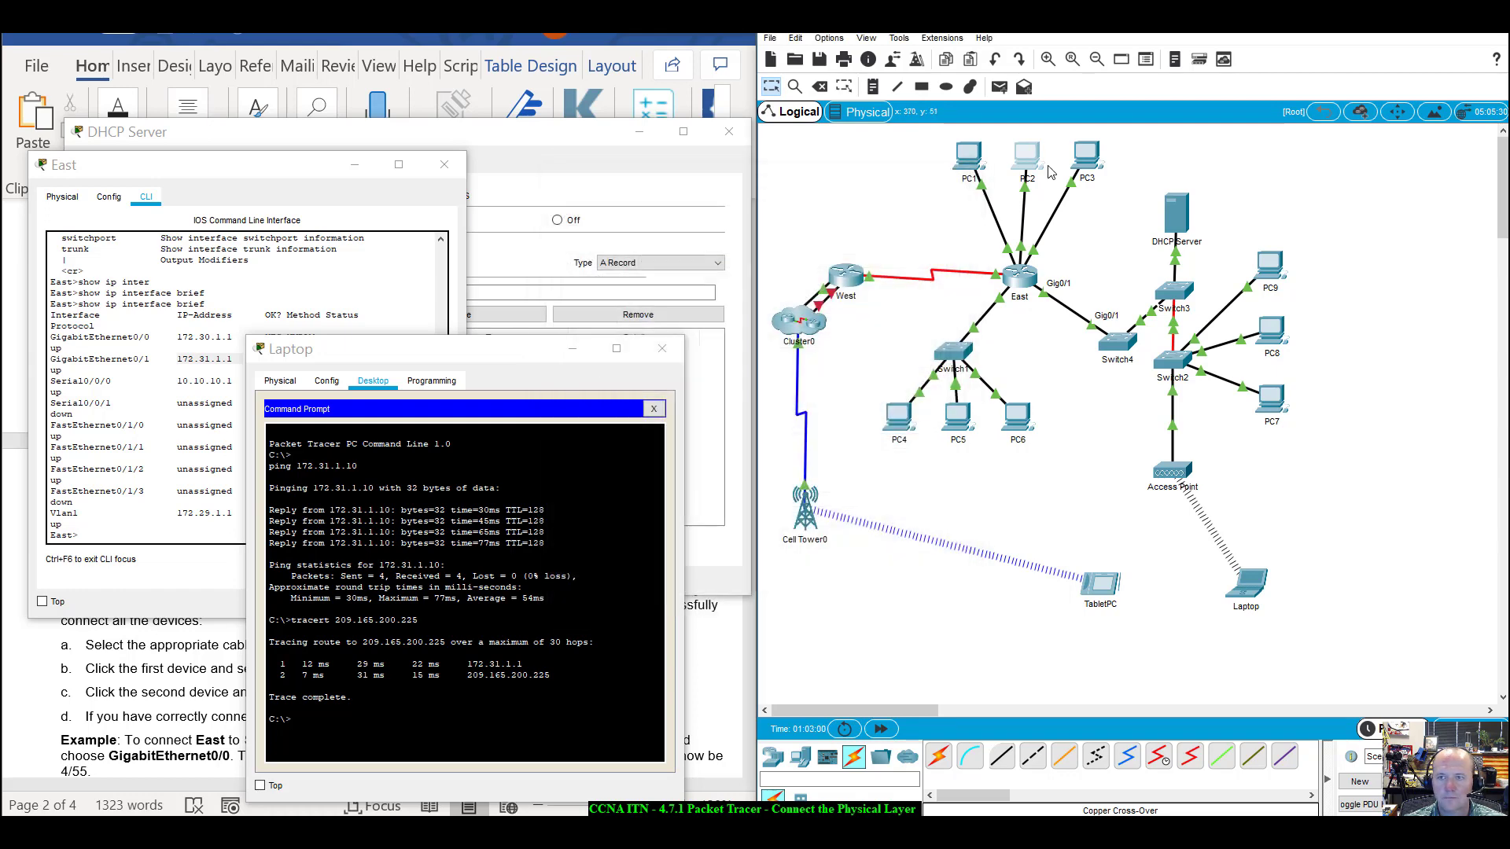
Check PC3's gateway settings and IP configuration, closing its device window when done.
left_click(1086, 155)
left_click(665, 209)
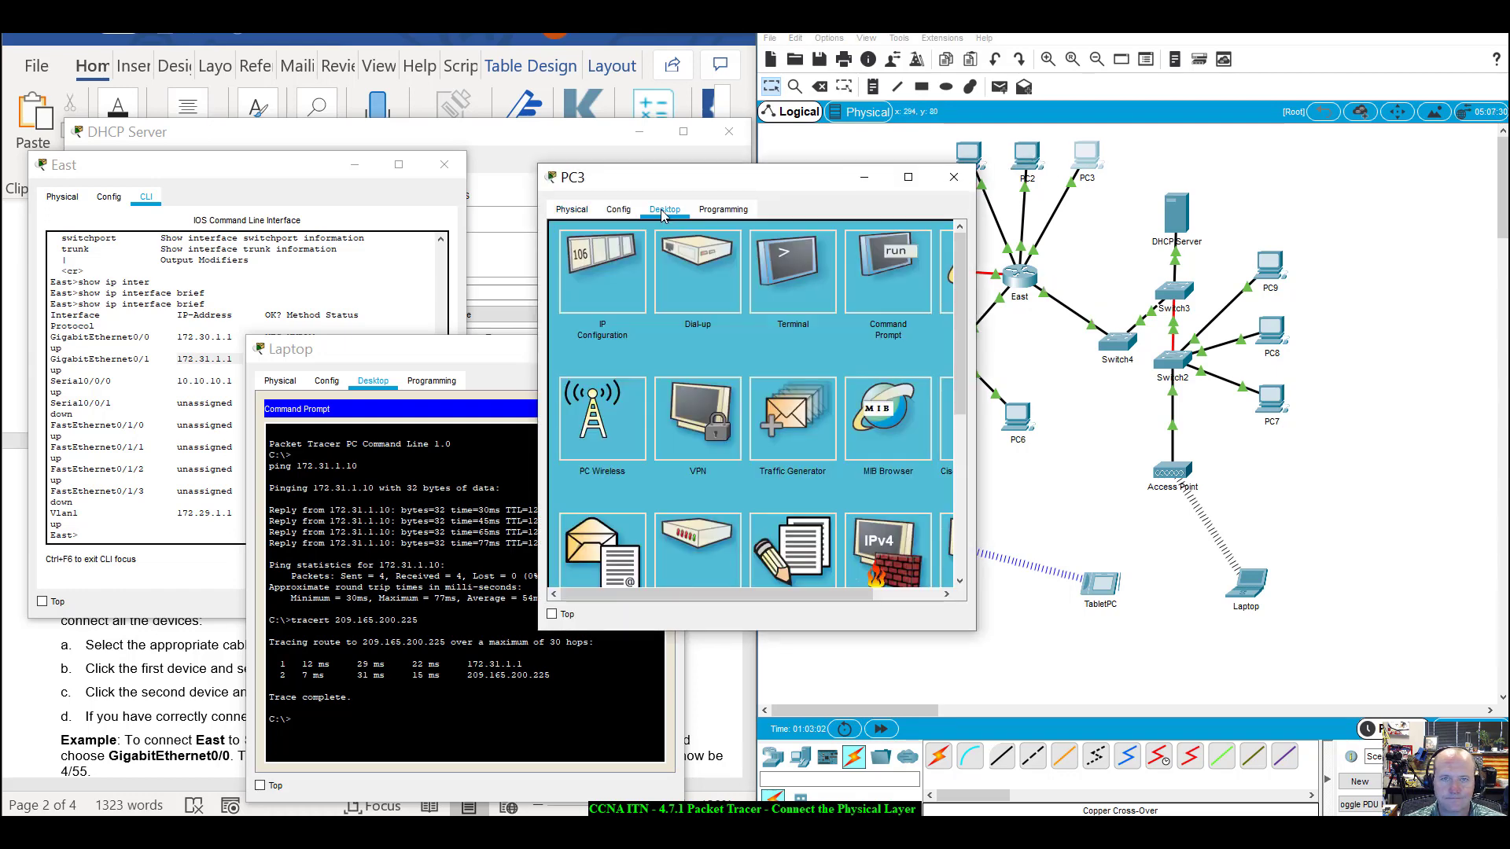
left_click(728, 209)
left_click(626, 215)
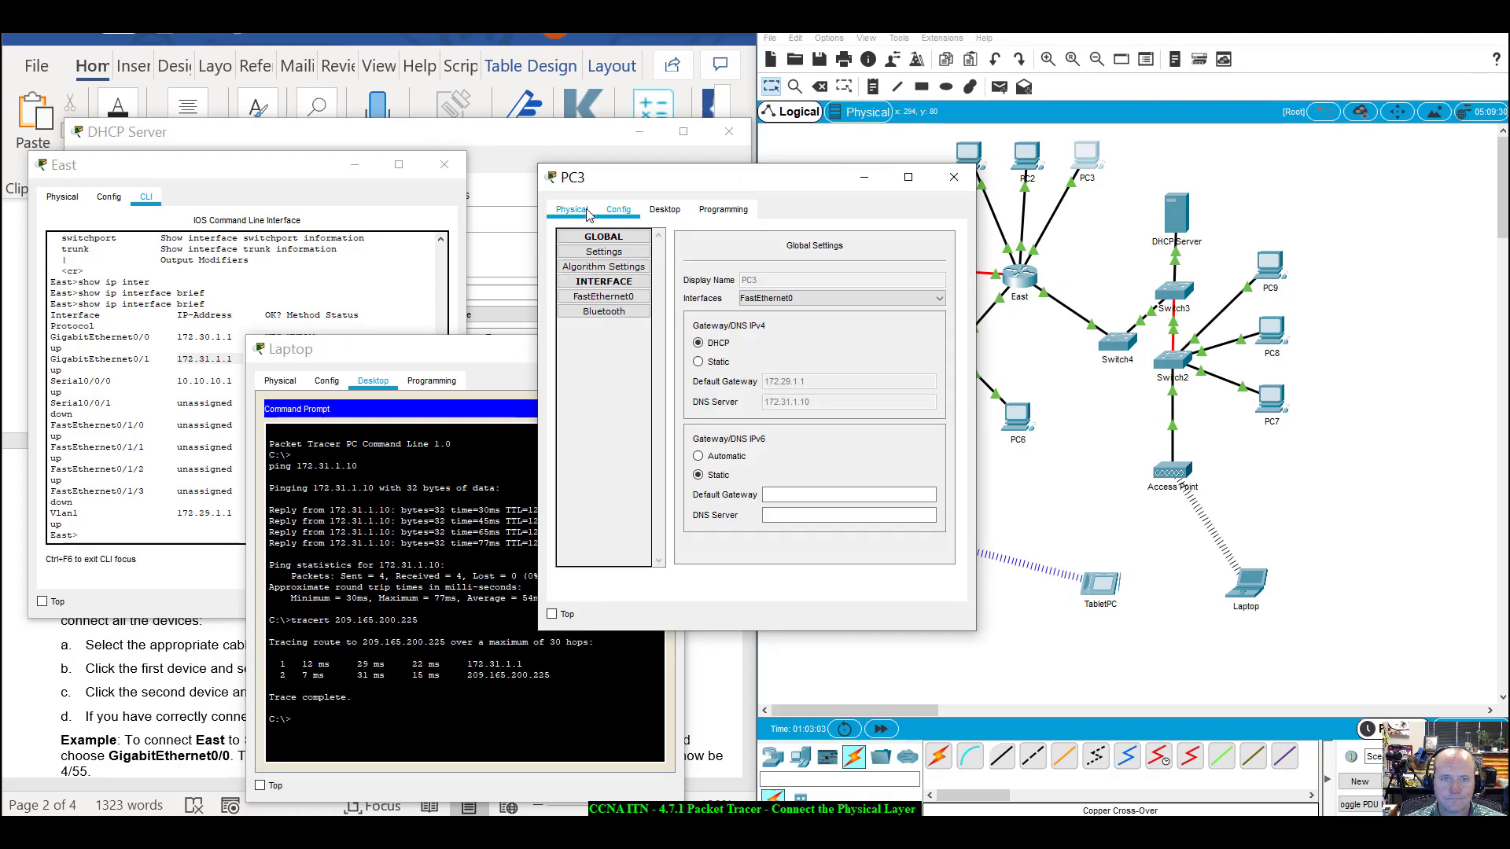
left_click(586, 213)
left_click(619, 212)
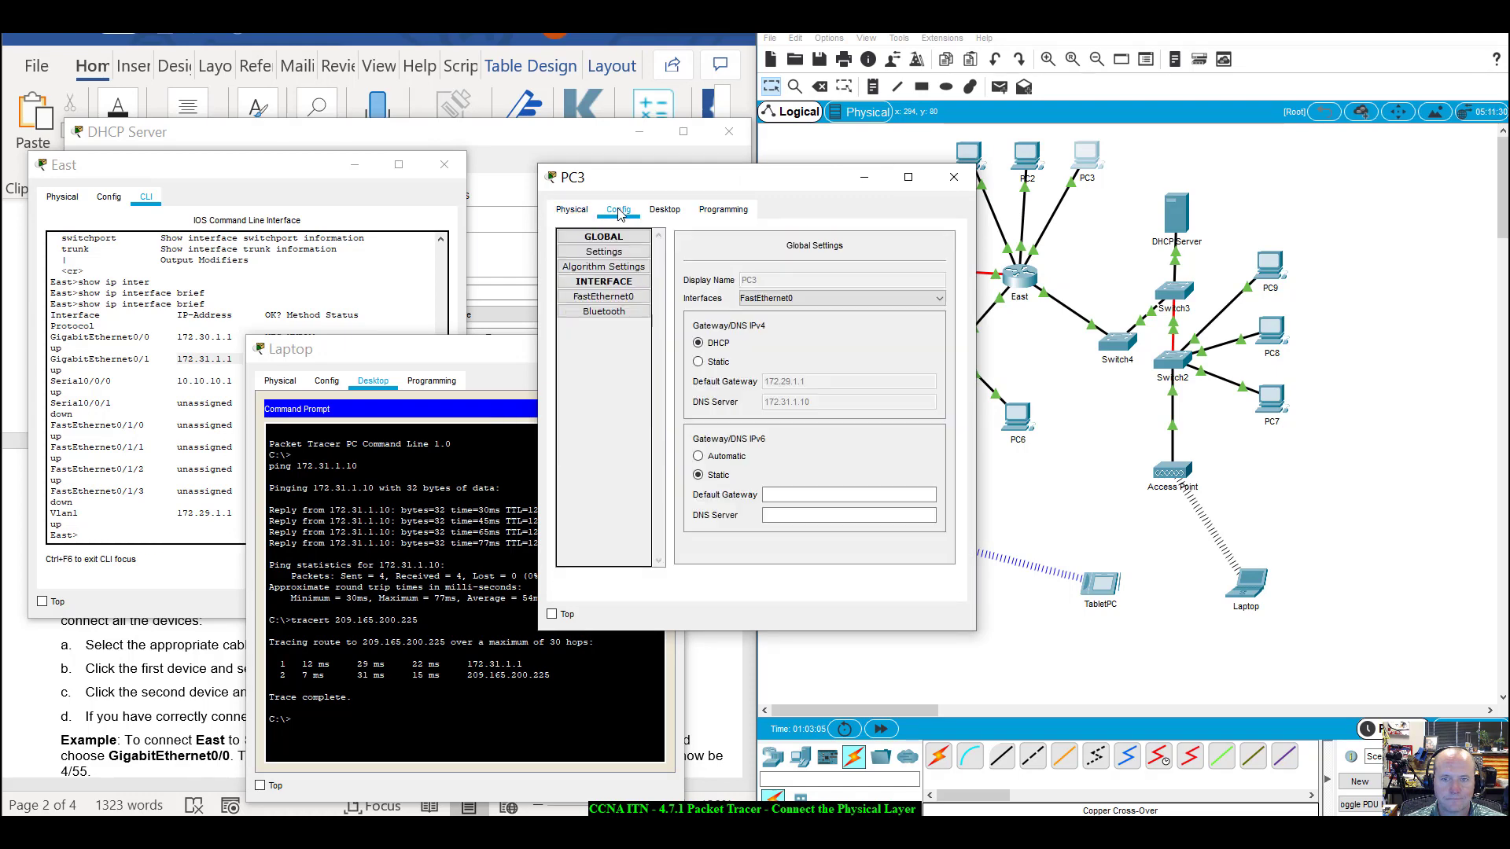
left_click(574, 213)
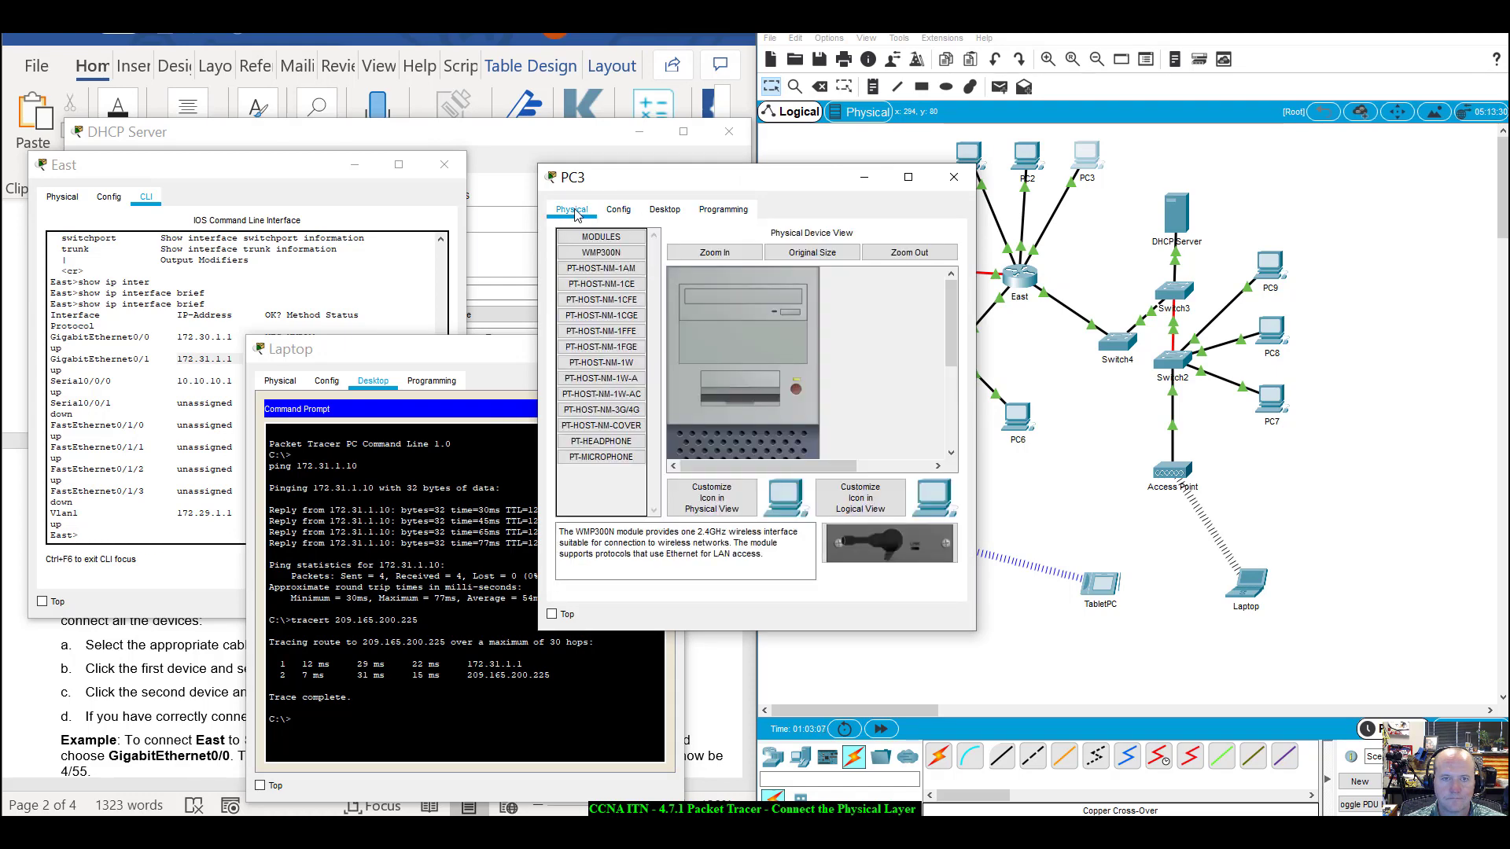
left_click(657, 214)
left_click(639, 236)
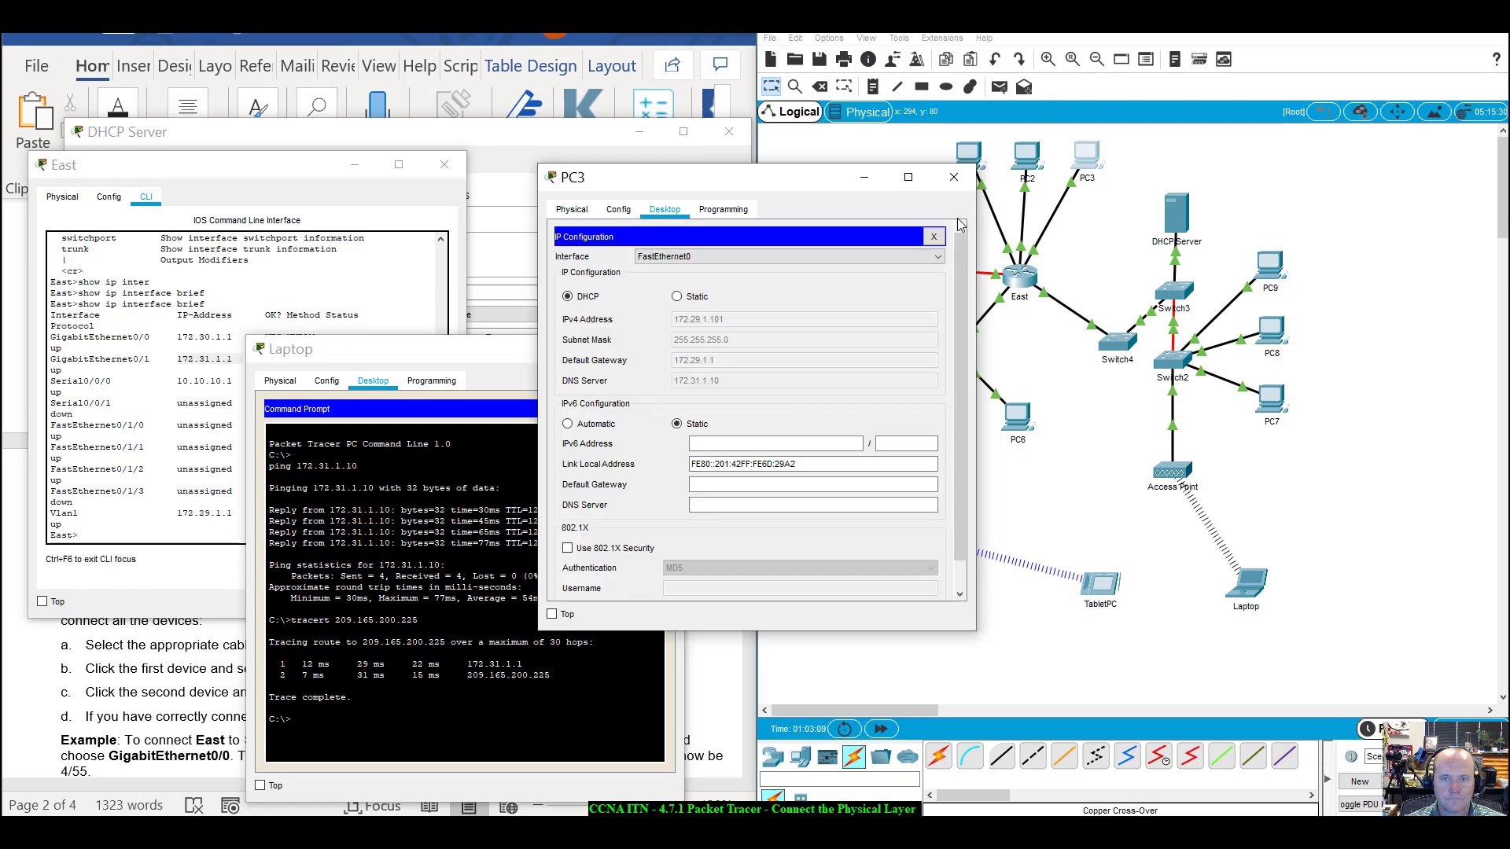
left_click(954, 177)
Check the IP configuration of PC4 and PC5 in turn, closing each device window.
left_click(899, 414)
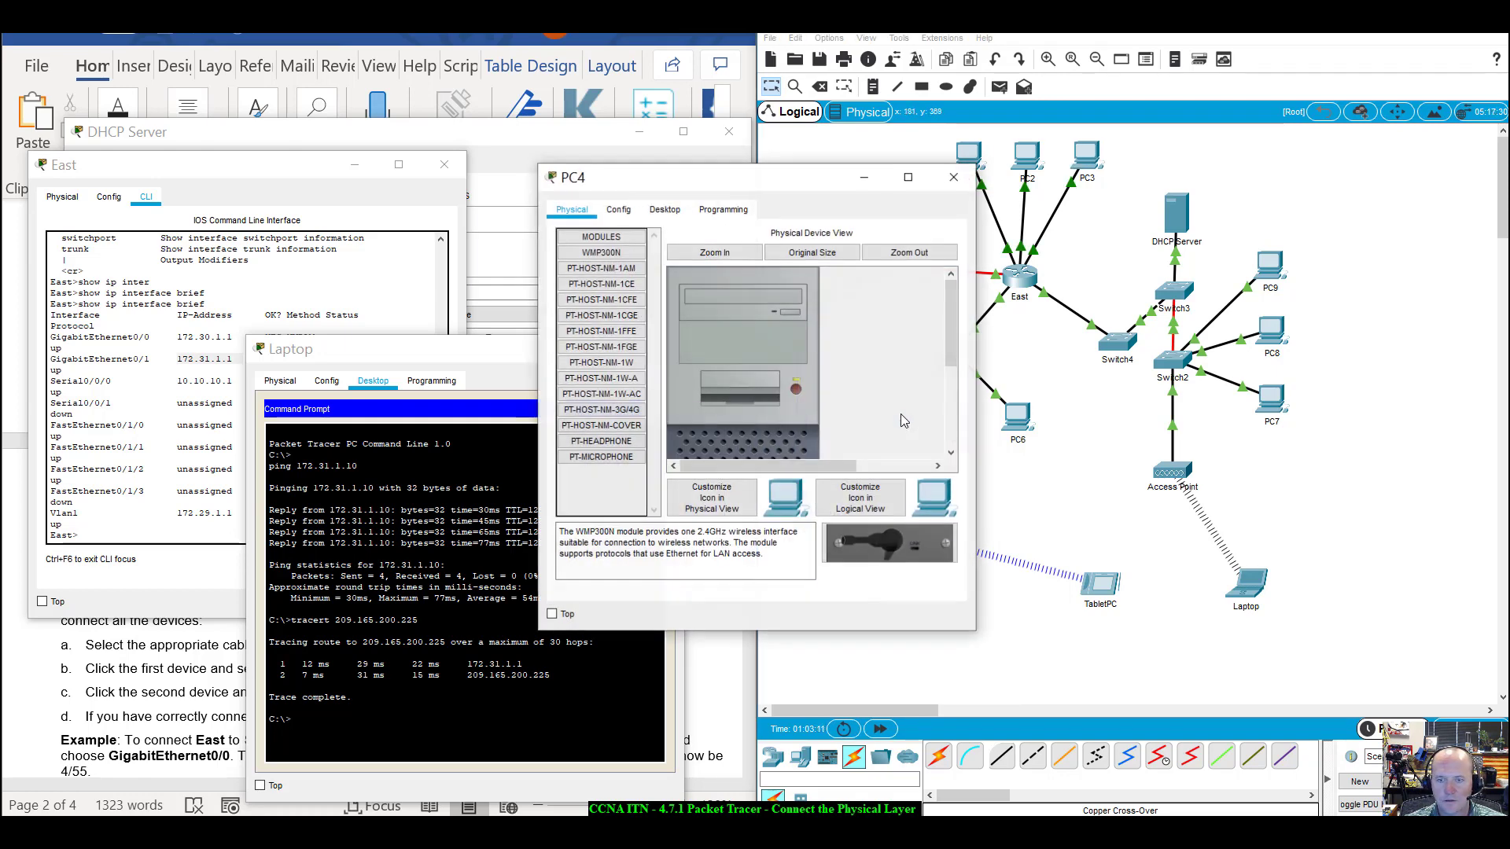
left_click(664, 209)
left_click(619, 259)
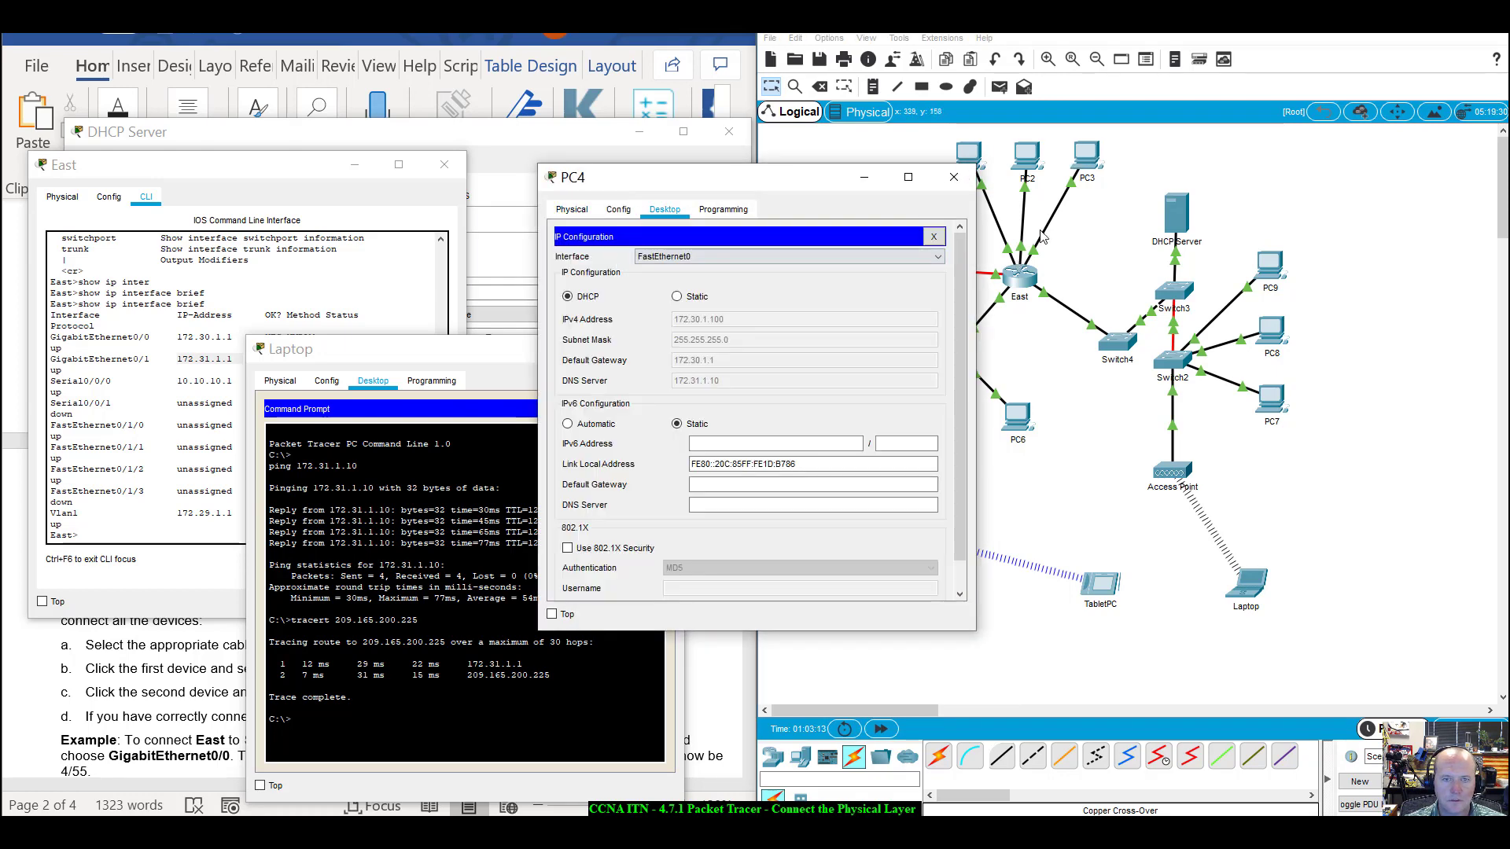
left_click(954, 177)
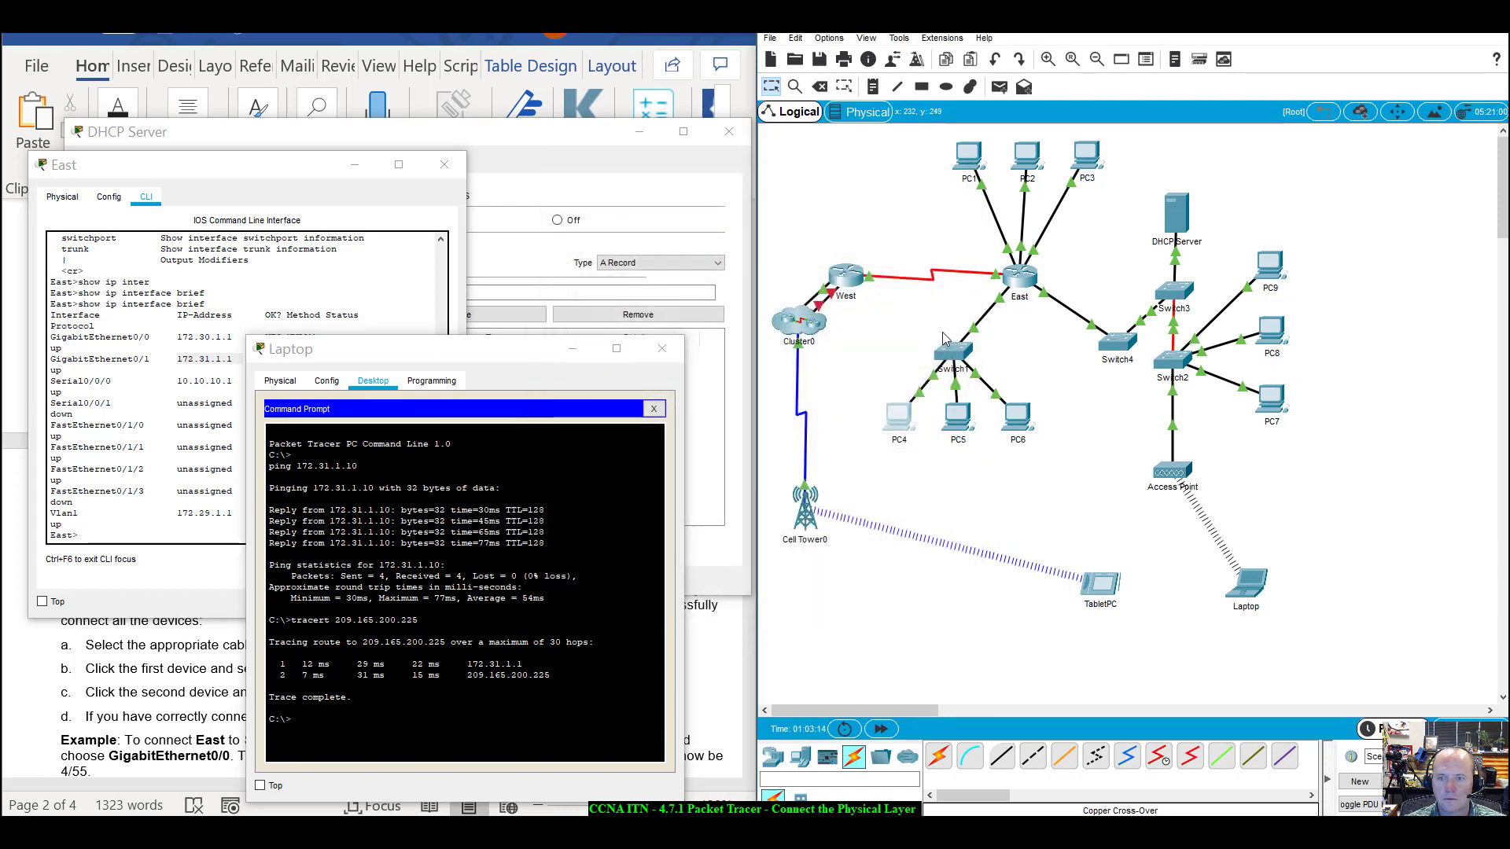
left_click(960, 415)
left_click(619, 209)
left_click(667, 210)
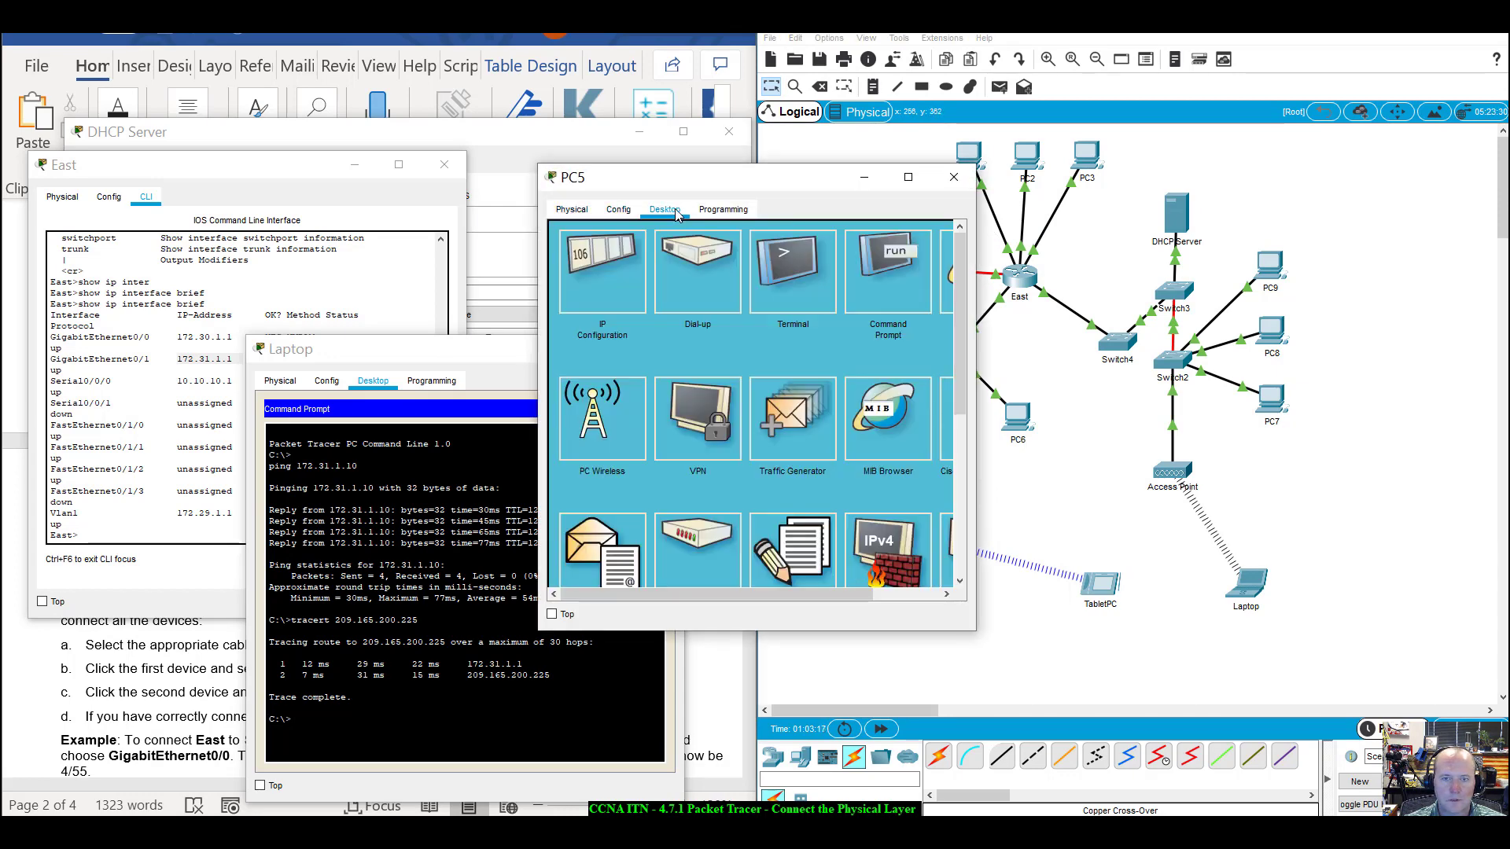
left_click(637, 250)
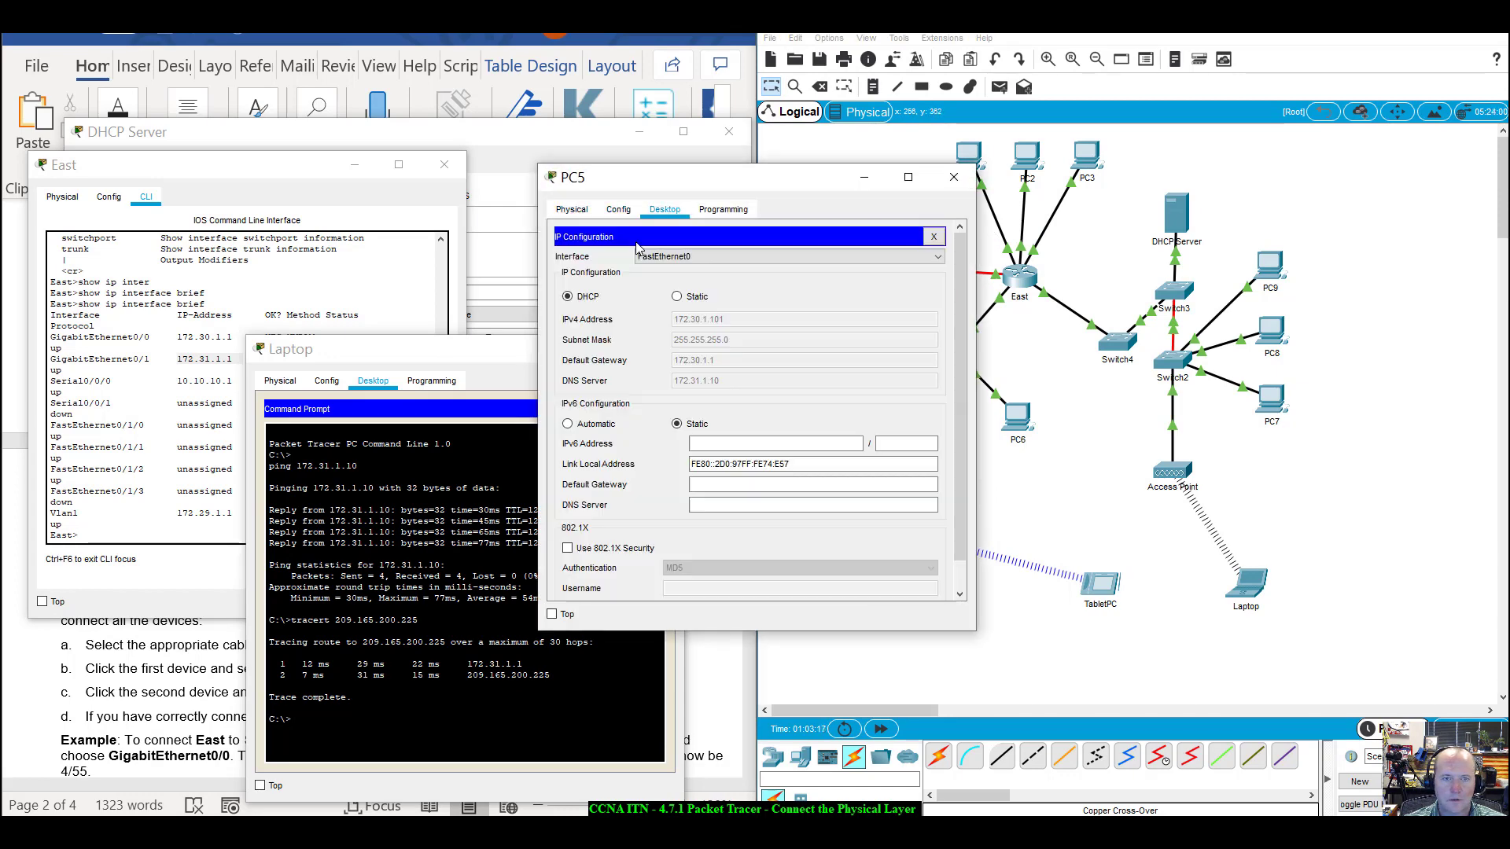
left_click(954, 177)
Check PC6's IP configuration and close its device window.
left_click(1018, 417)
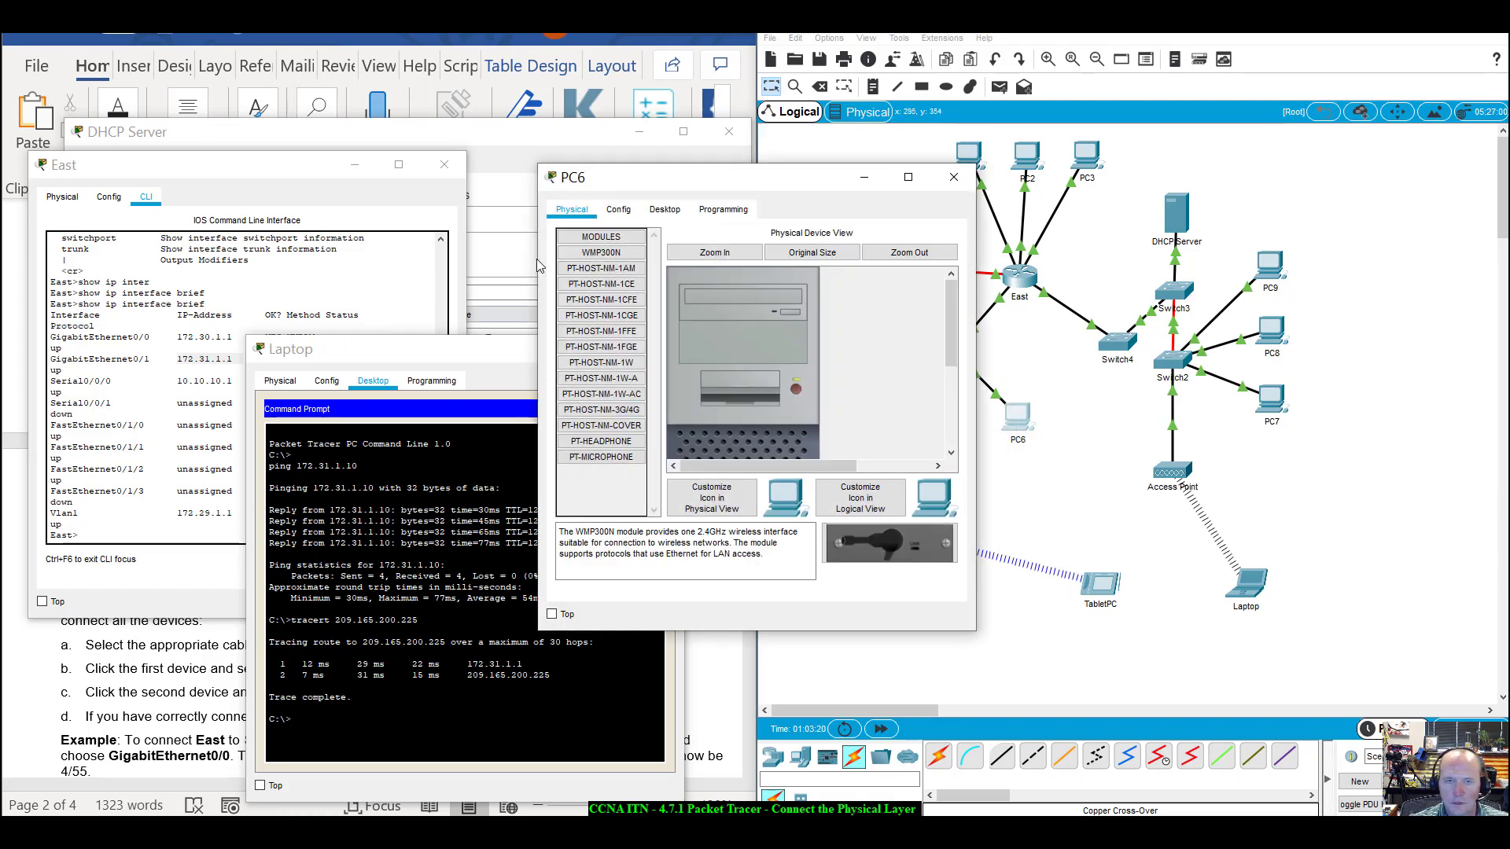
left_click(681, 217)
left_click(629, 250)
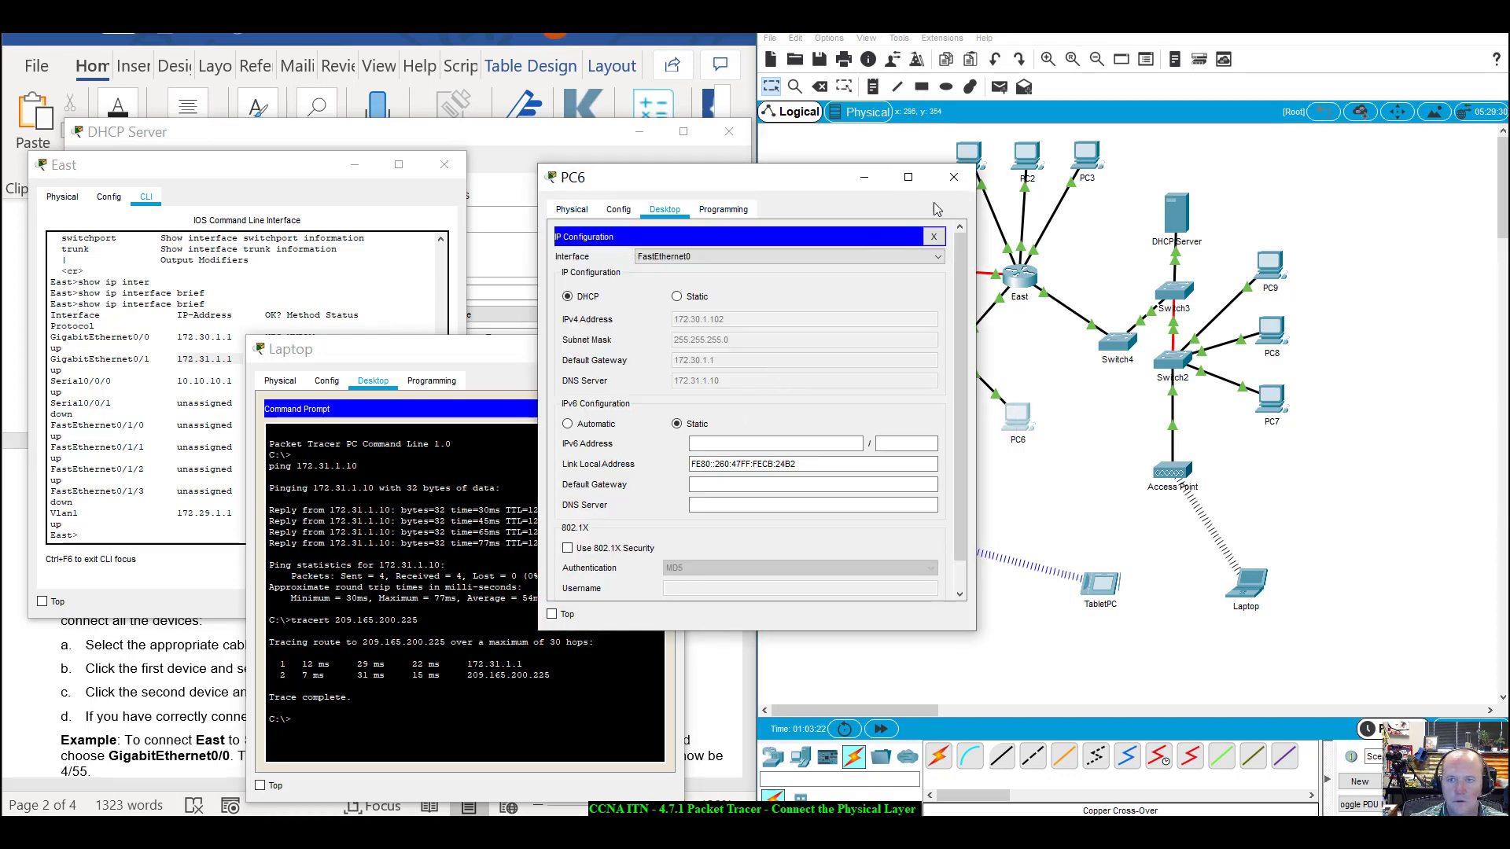
left_click(954, 178)
Move the DHCP Server window away from the East and Laptop windows and view the server's HTTP service files.
left_click(1188, 224)
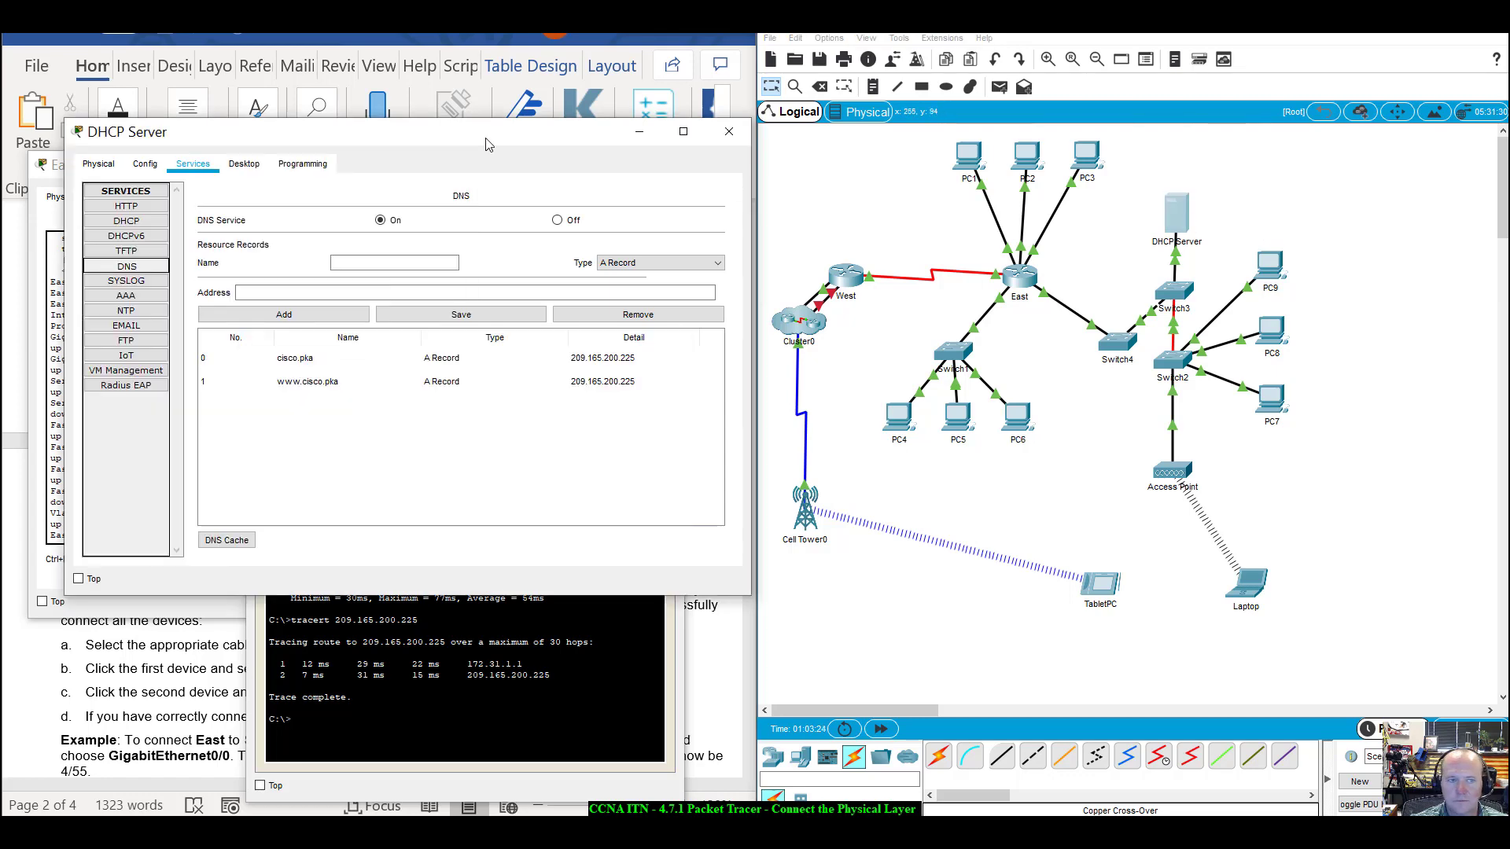
left_click_drag(507, 138, 1231, 172)
left_click(850, 255)
left_click(856, 243)
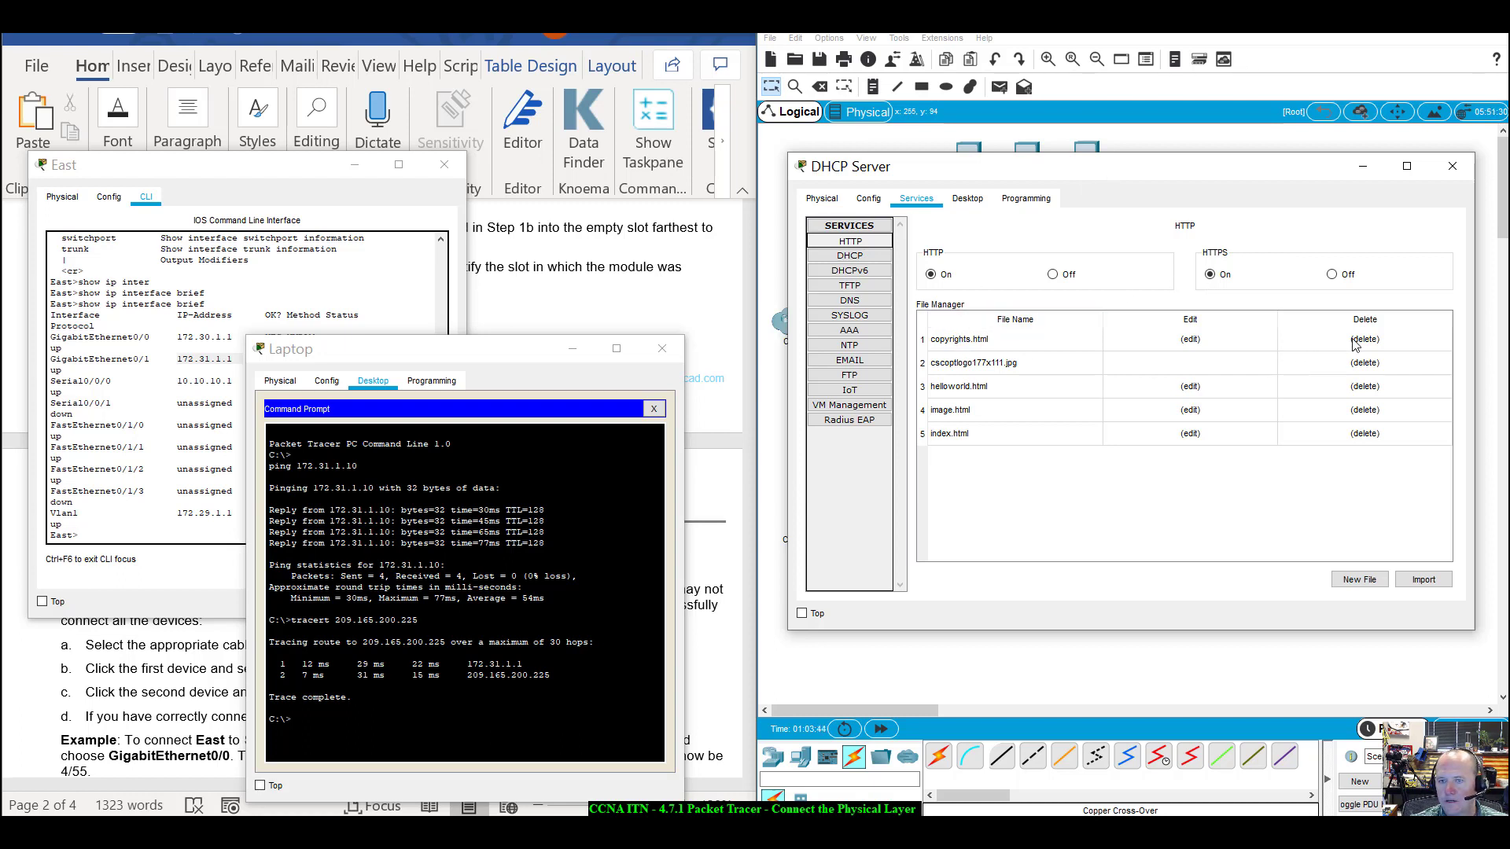
left_click(1001, 342)
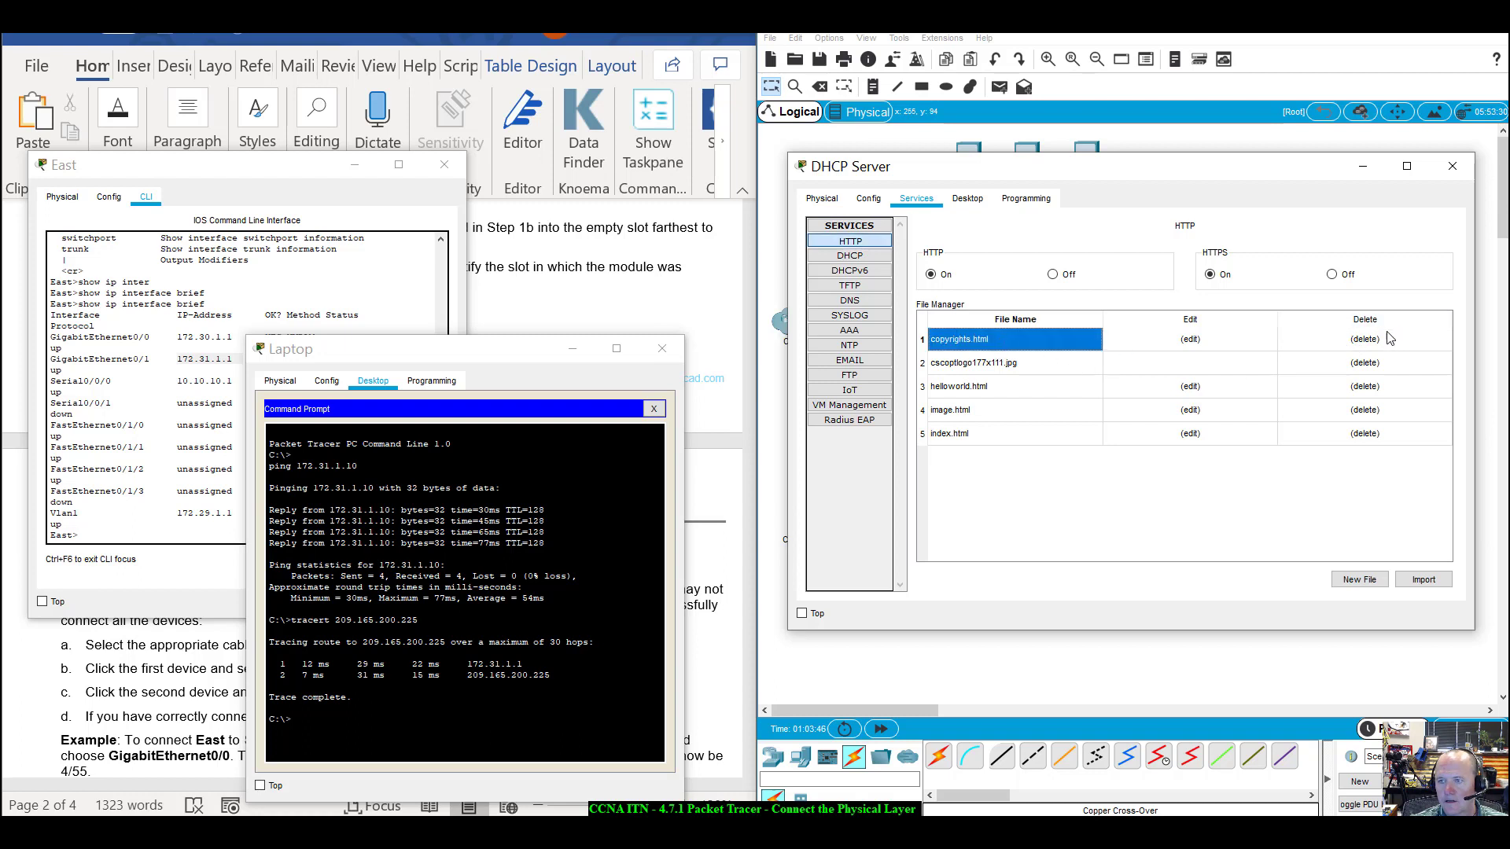
left_click(1365, 343)
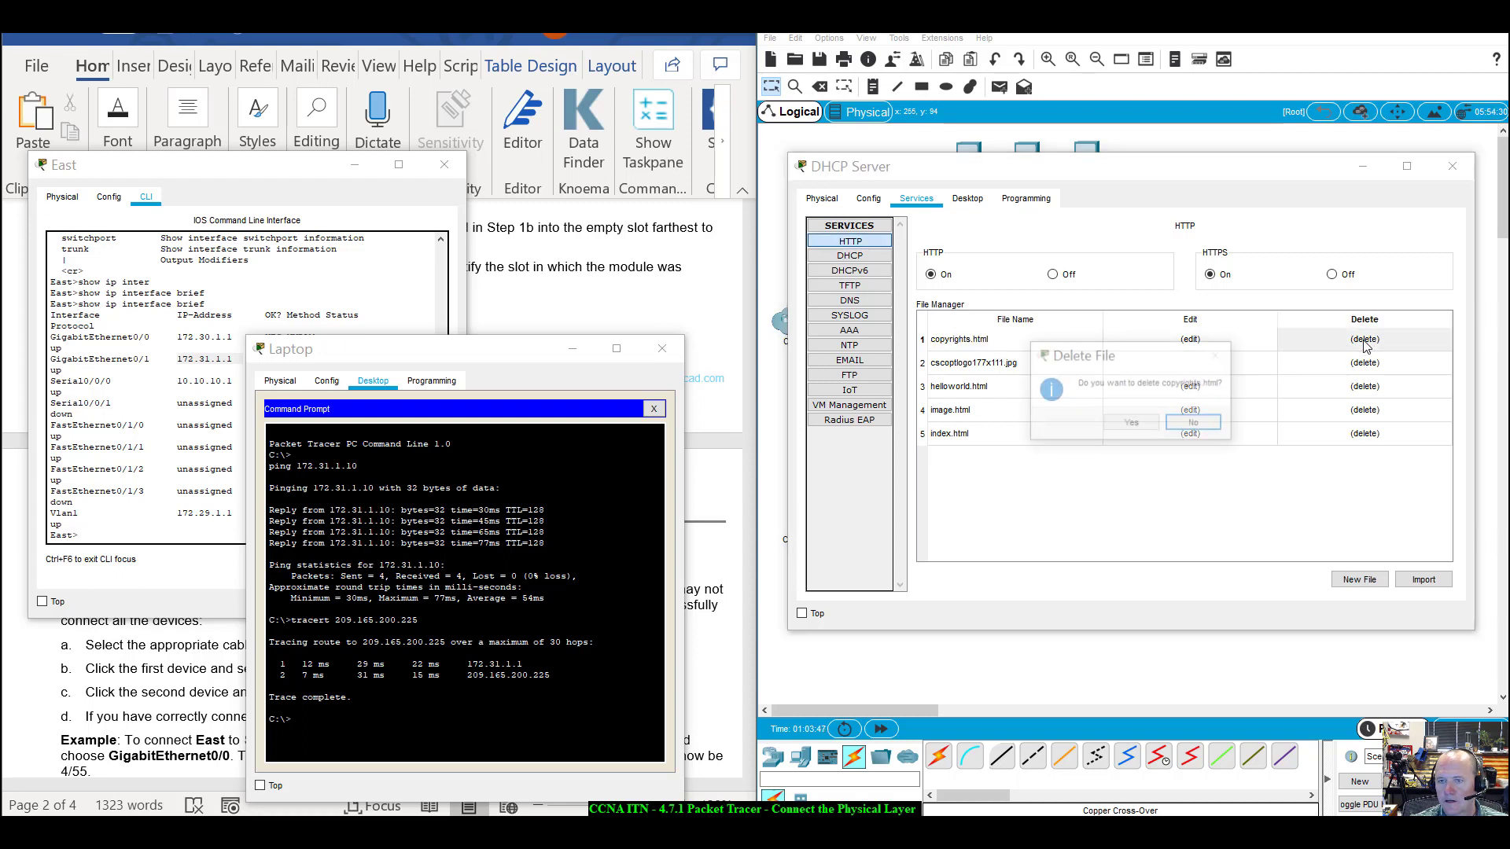
left_click(1195, 426)
Move the DHCP Server window off the topology, review its DHCP pools and global gateway/DNS settings, and close it.
left_click_drag(1123, 170, 358, 34)
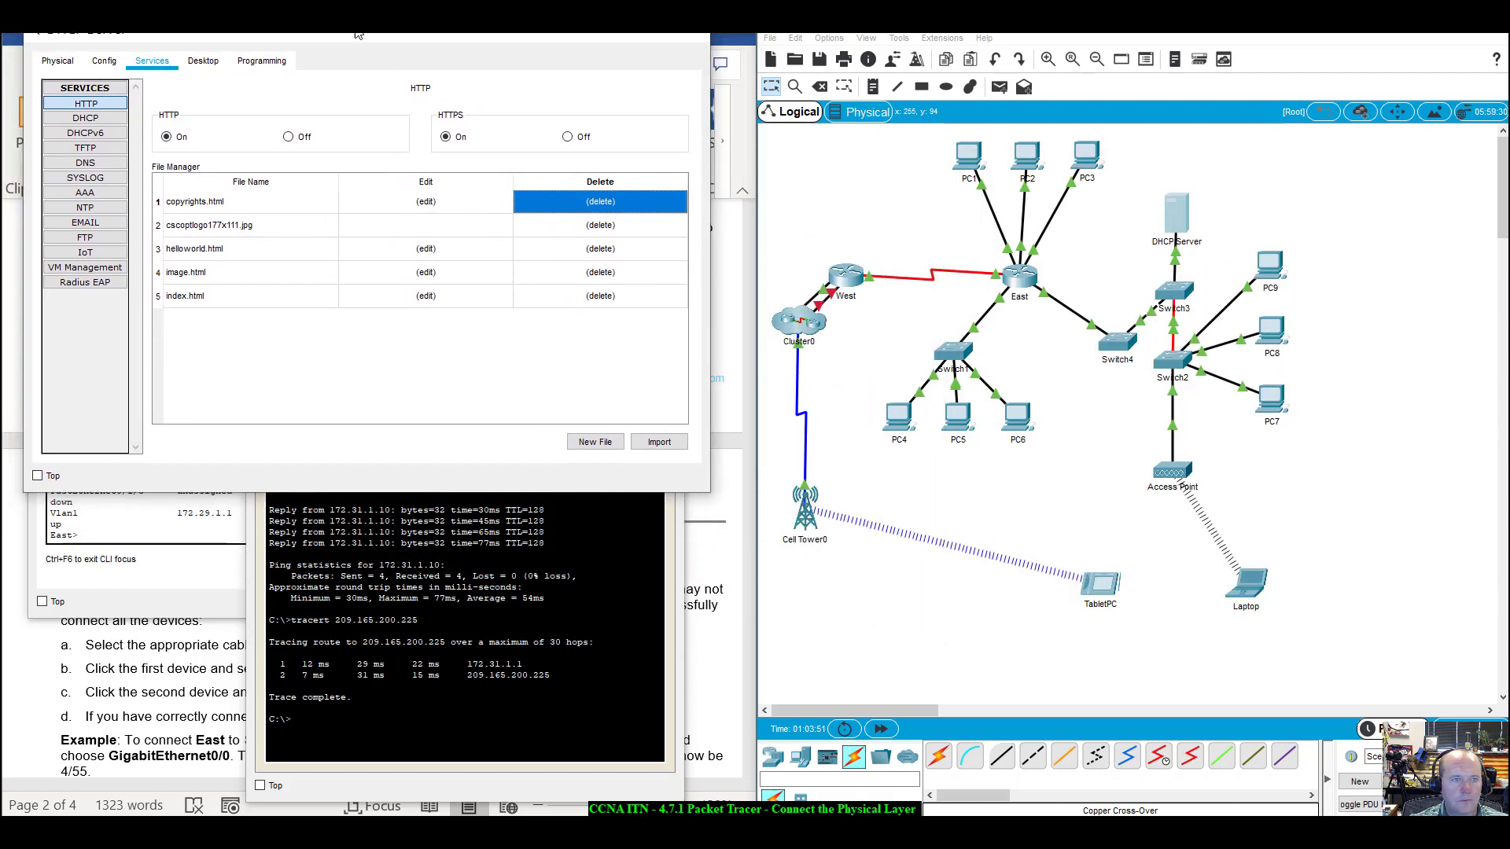
left_click(98, 117)
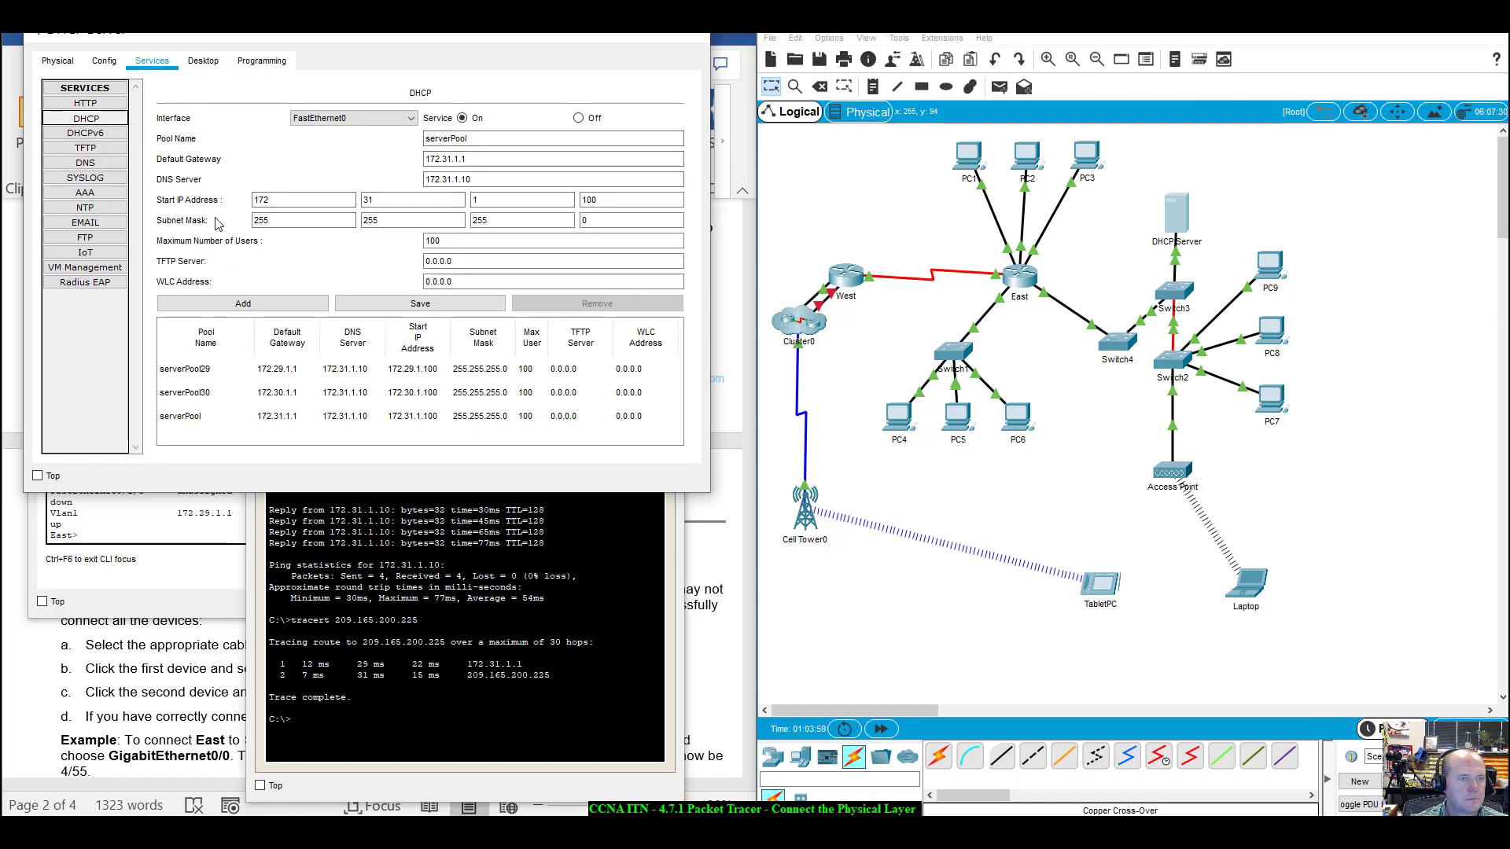
left_click(70, 58)
left_click(115, 63)
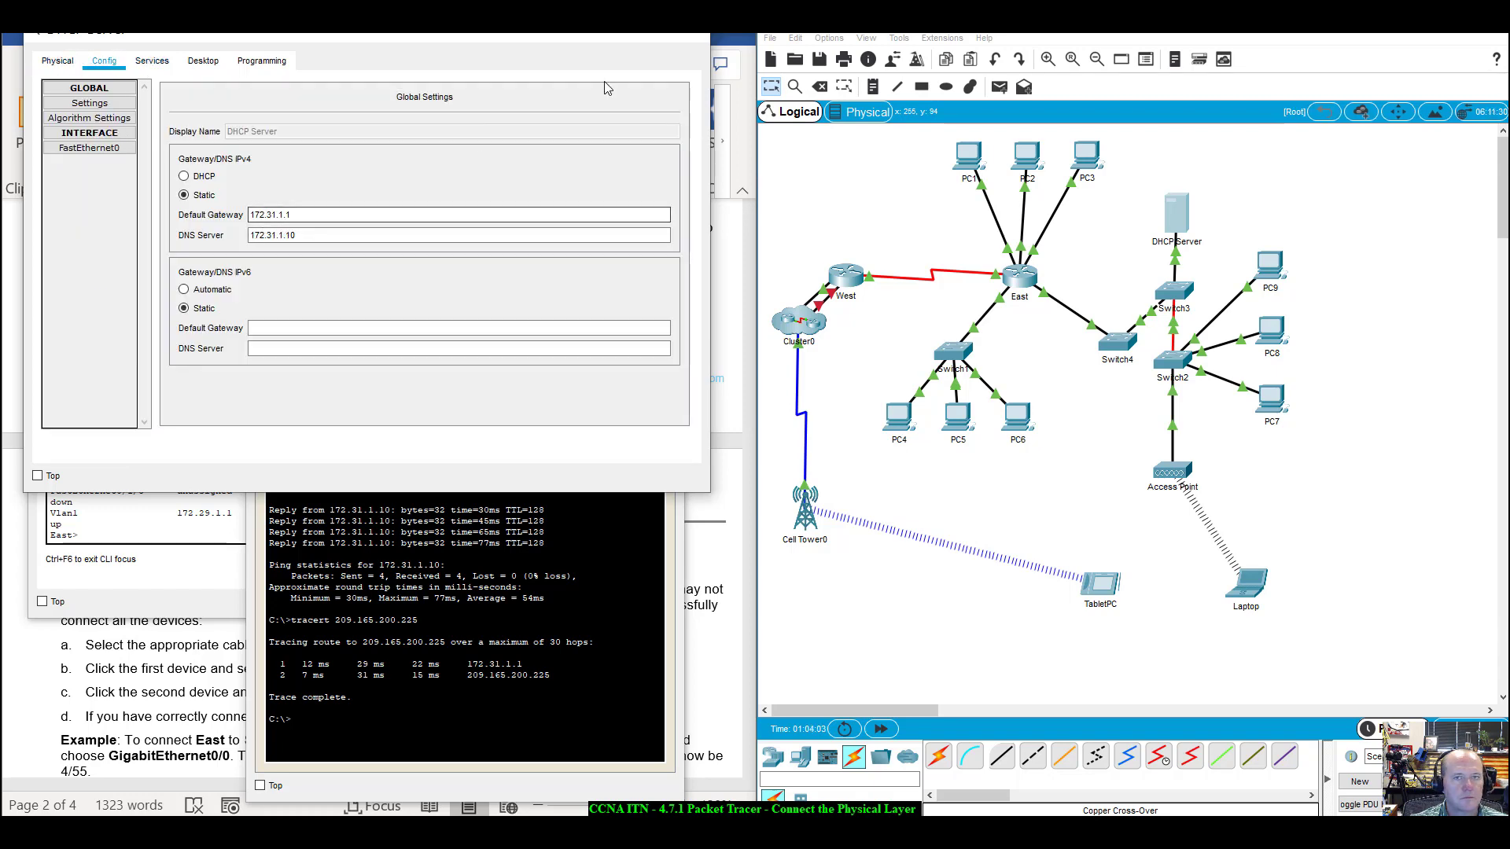
left_click(686, 41)
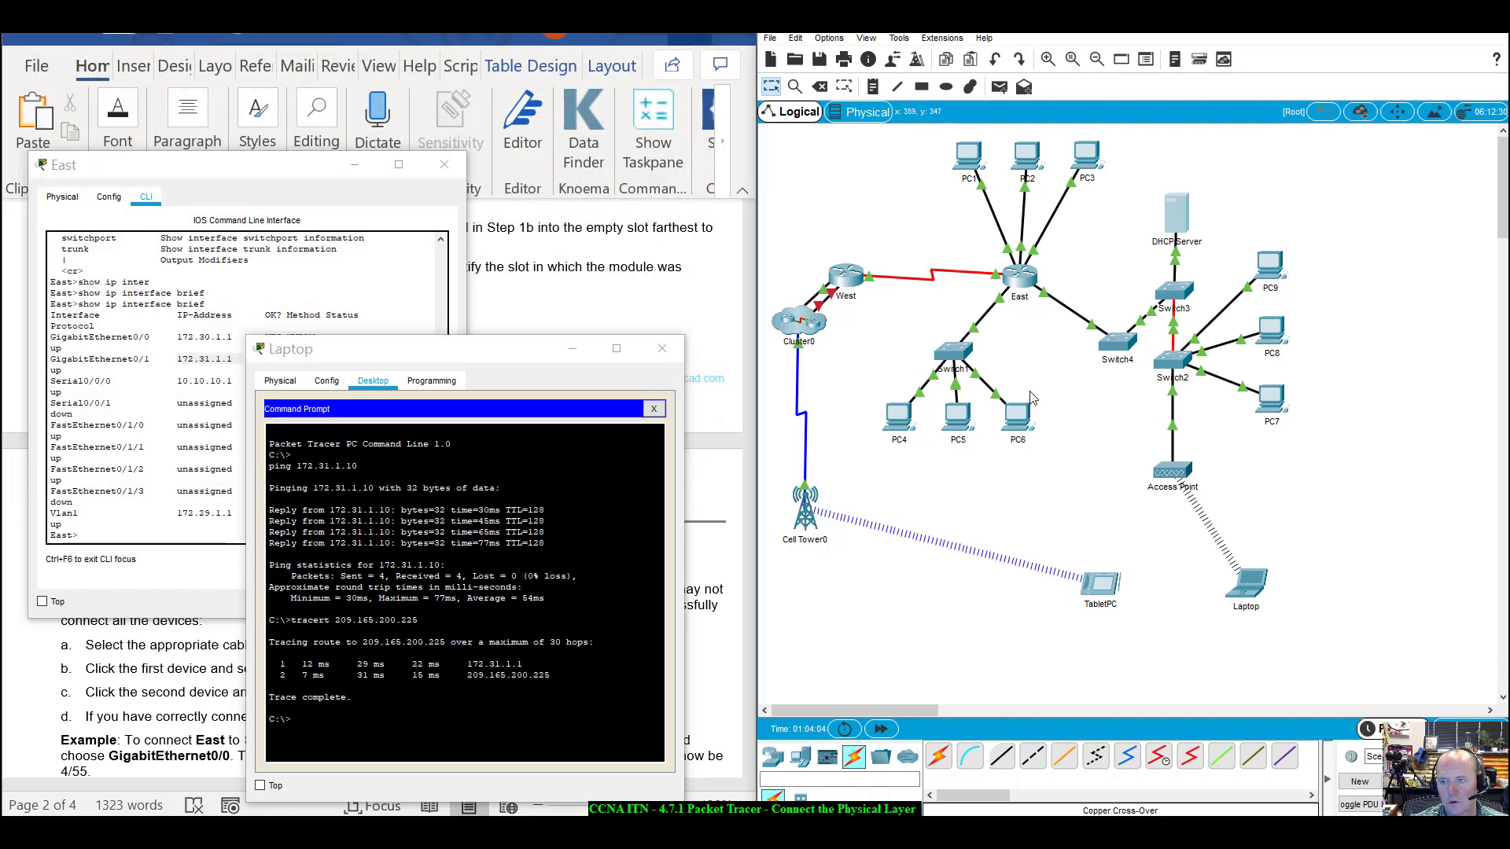
Check the IP configuration of PC9 and PC8 in turn, closing each device window.
left_click(1270, 274)
left_click(665, 209)
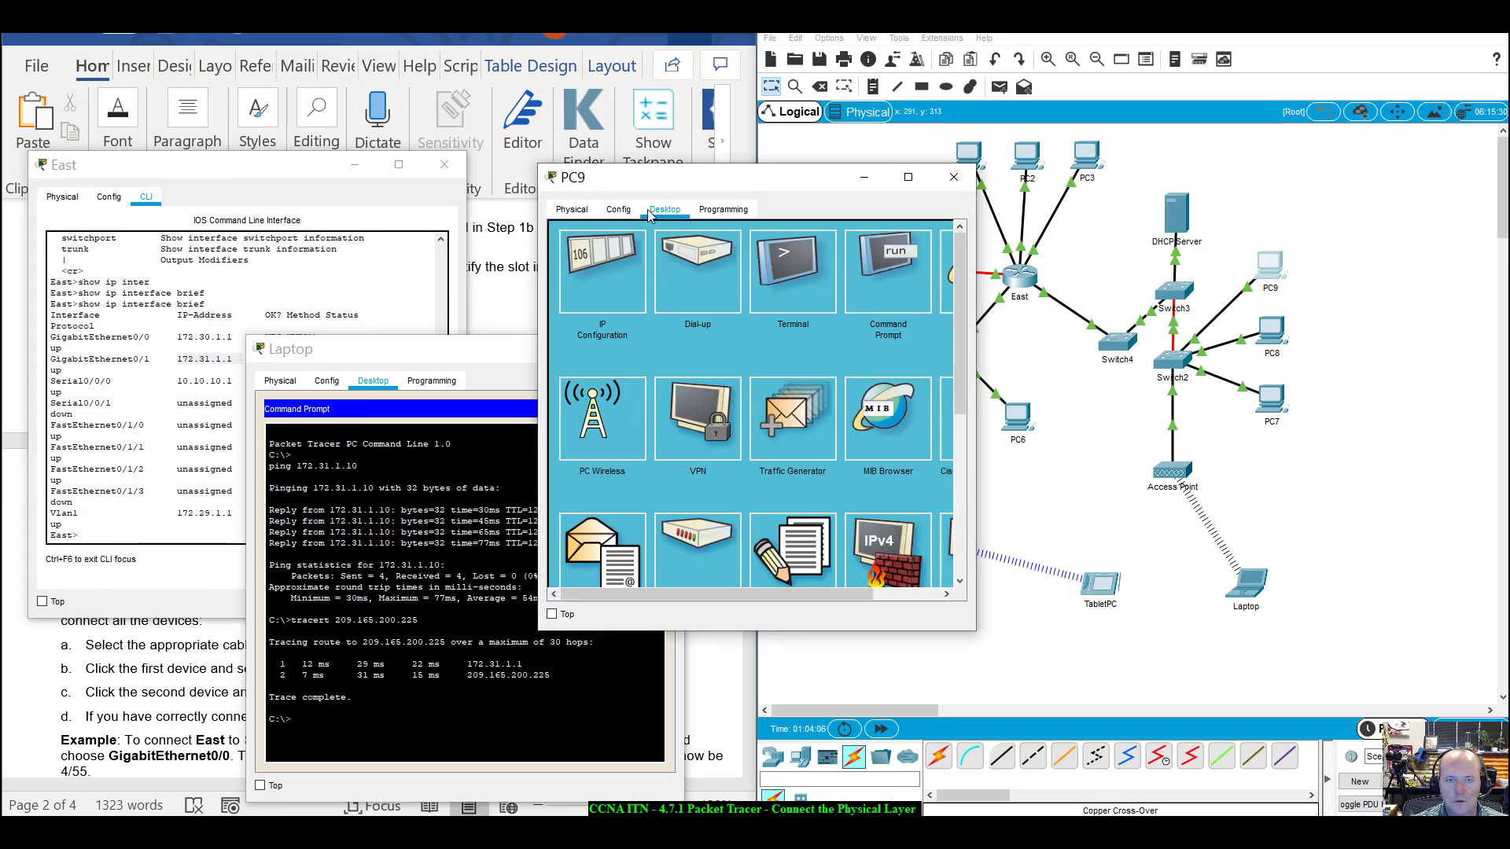
left_click(612, 250)
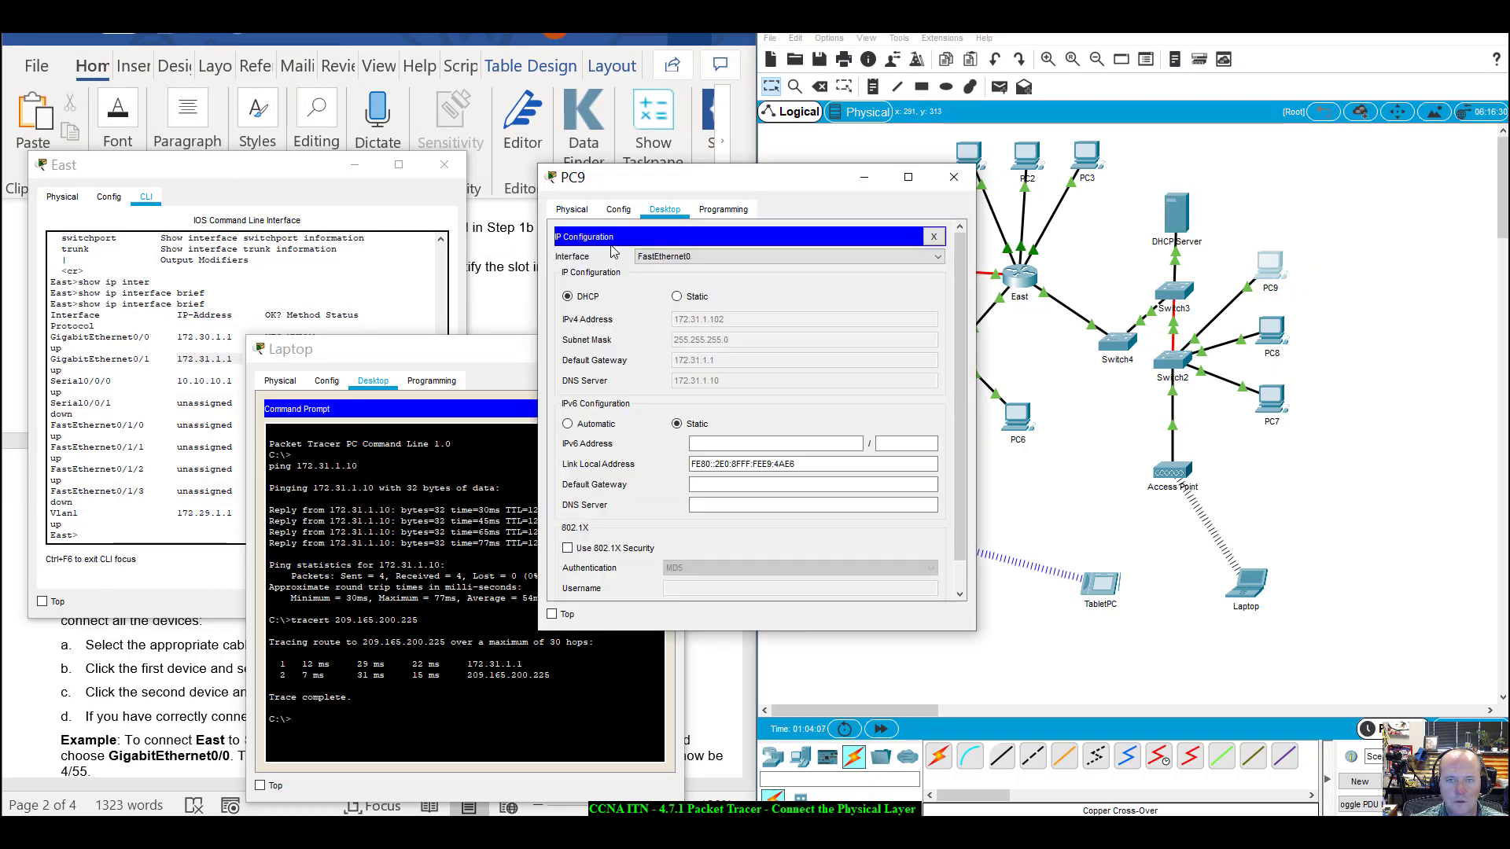
left_click(954, 177)
left_click(1269, 334)
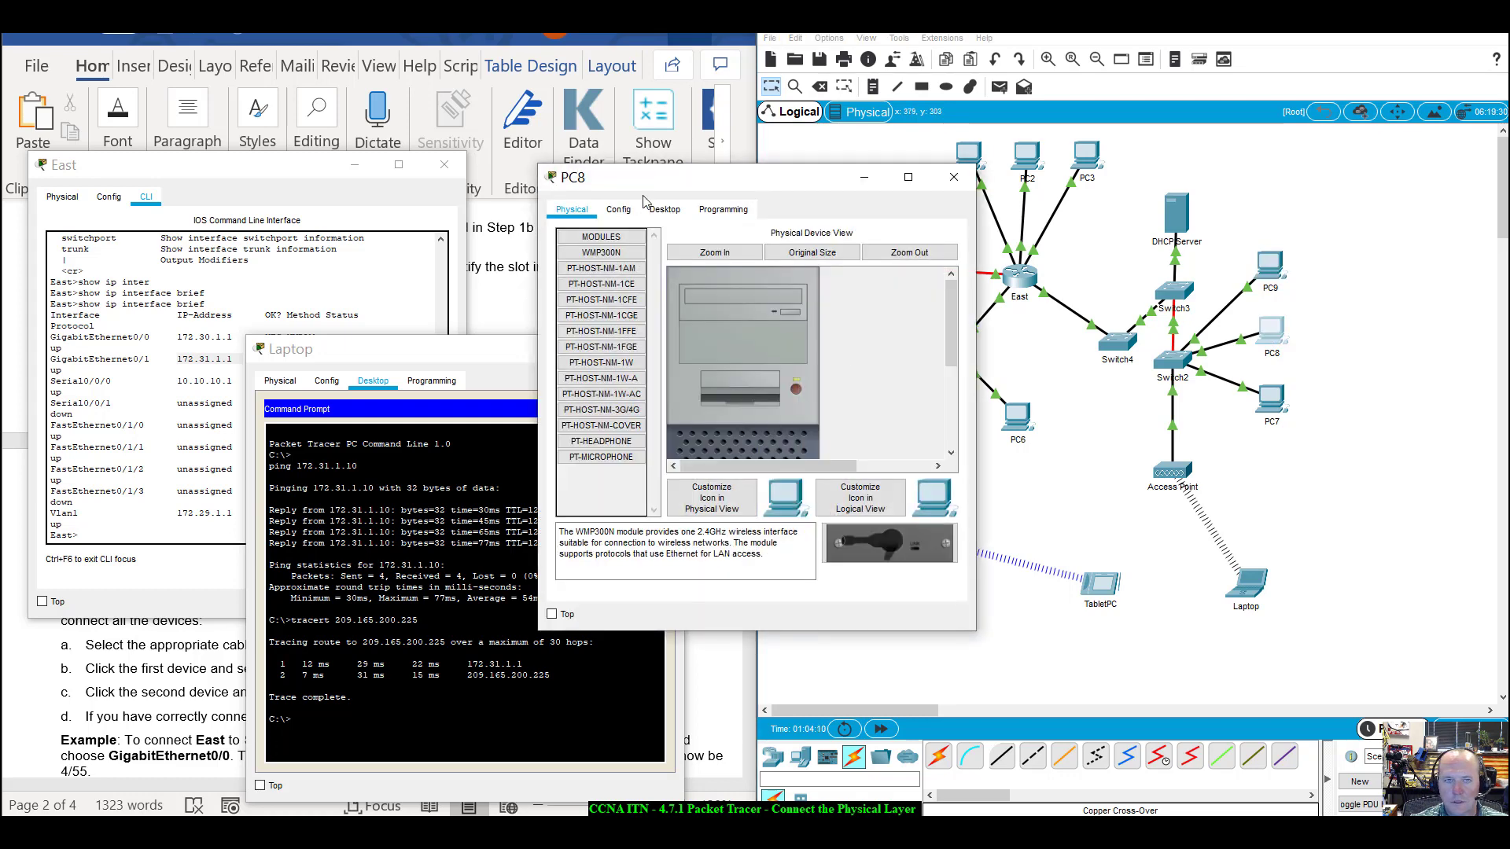
left_click(667, 209)
left_click(586, 271)
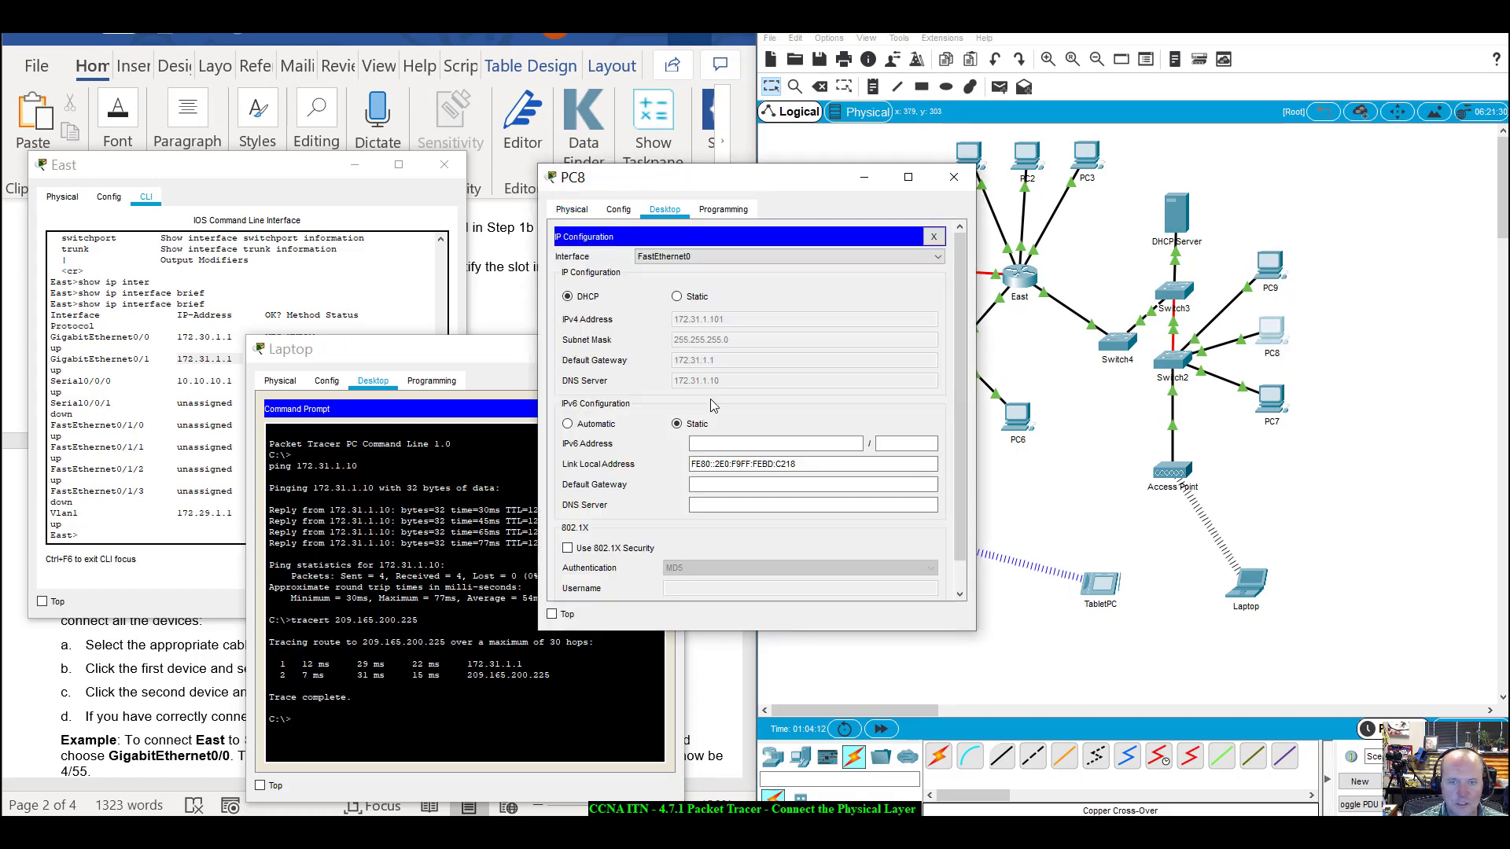
left_click(954, 177)
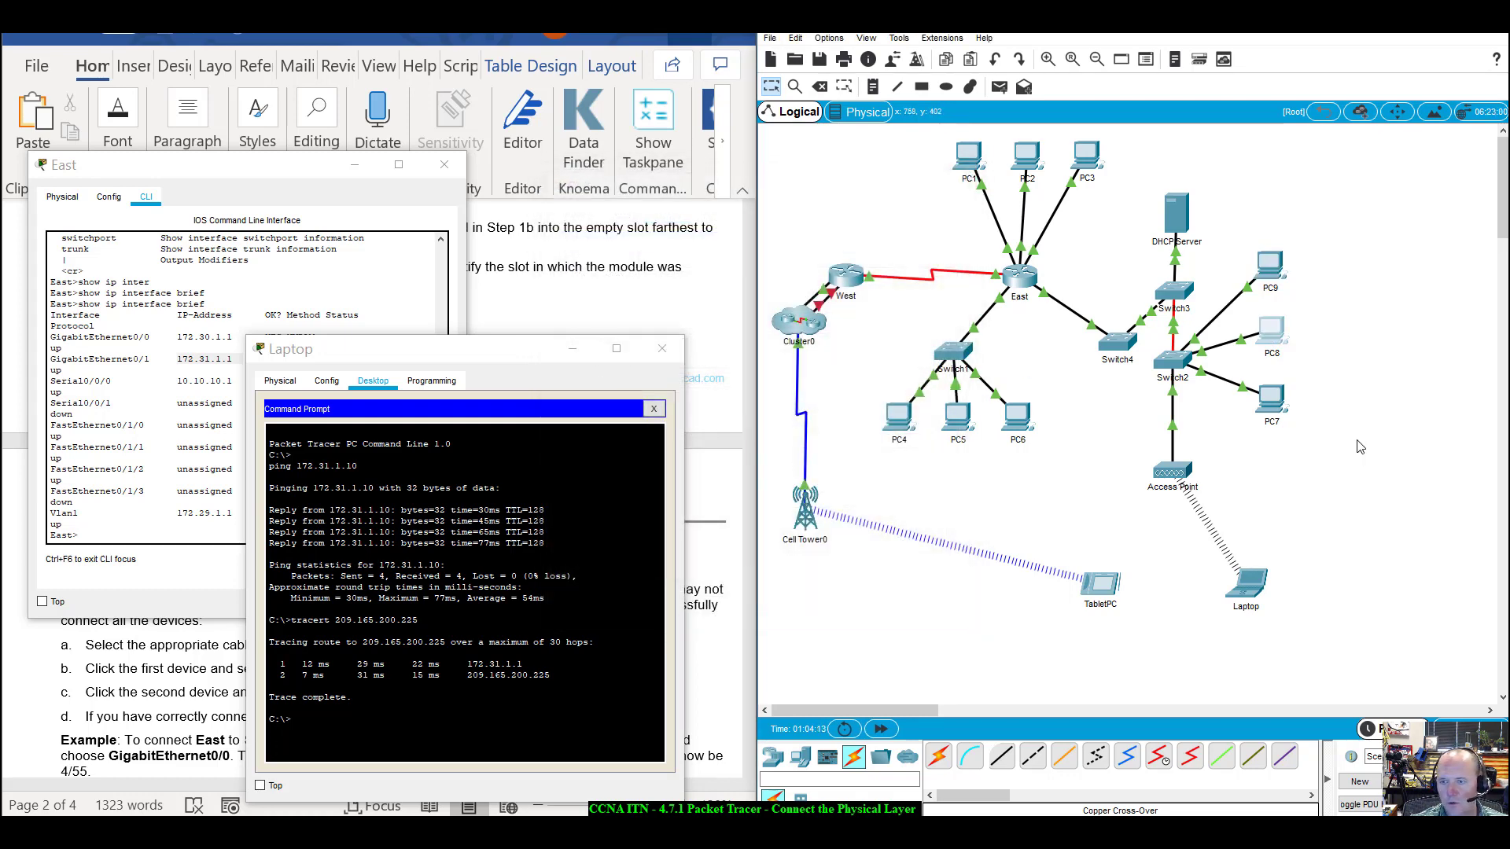
Check PC7's IP configuration and close its device window.
left_click(1282, 408)
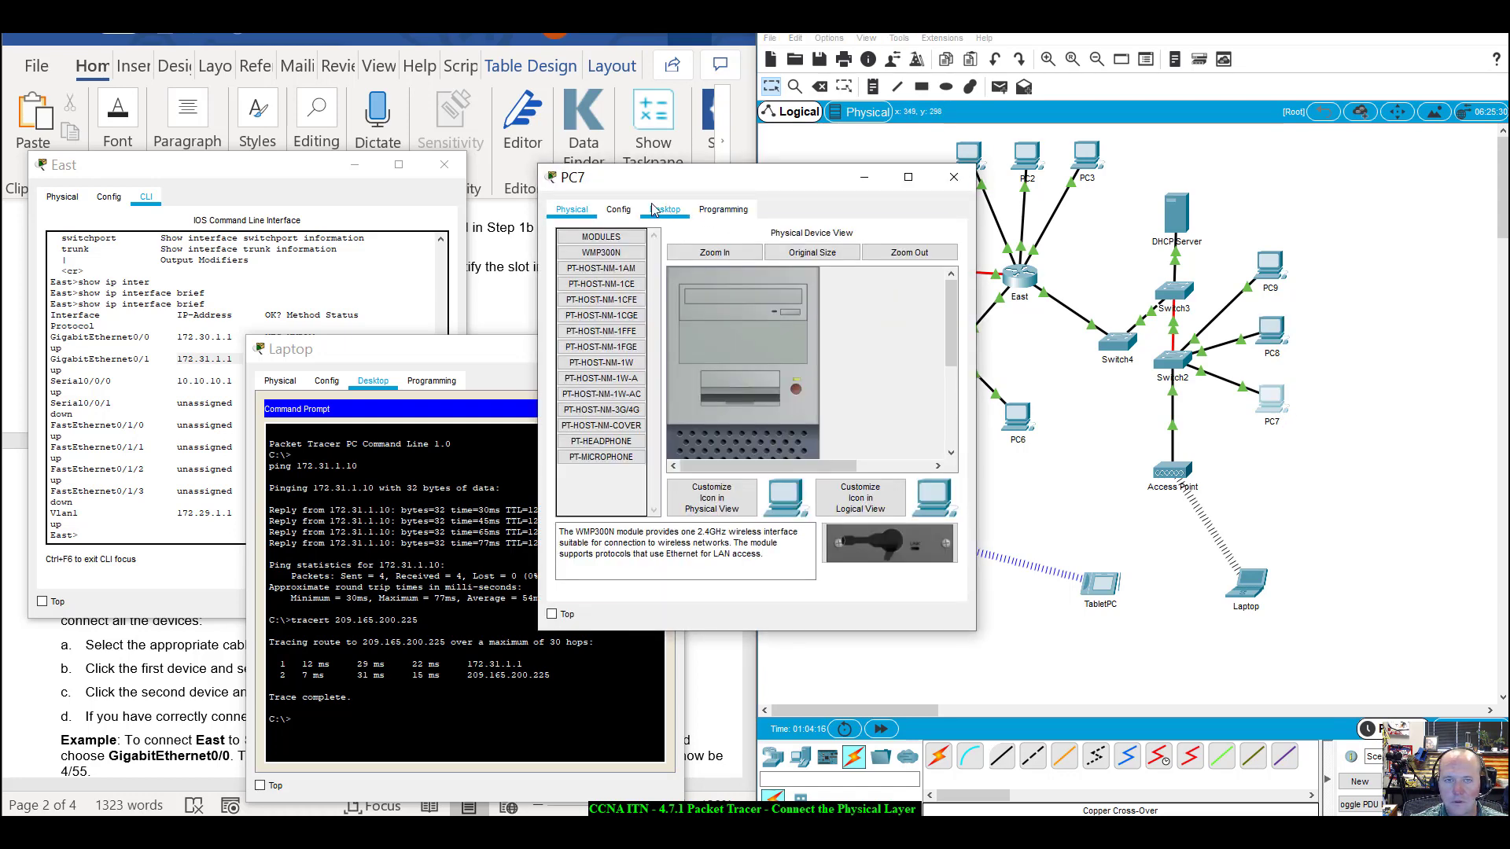
left_click(651, 205)
left_click(603, 271)
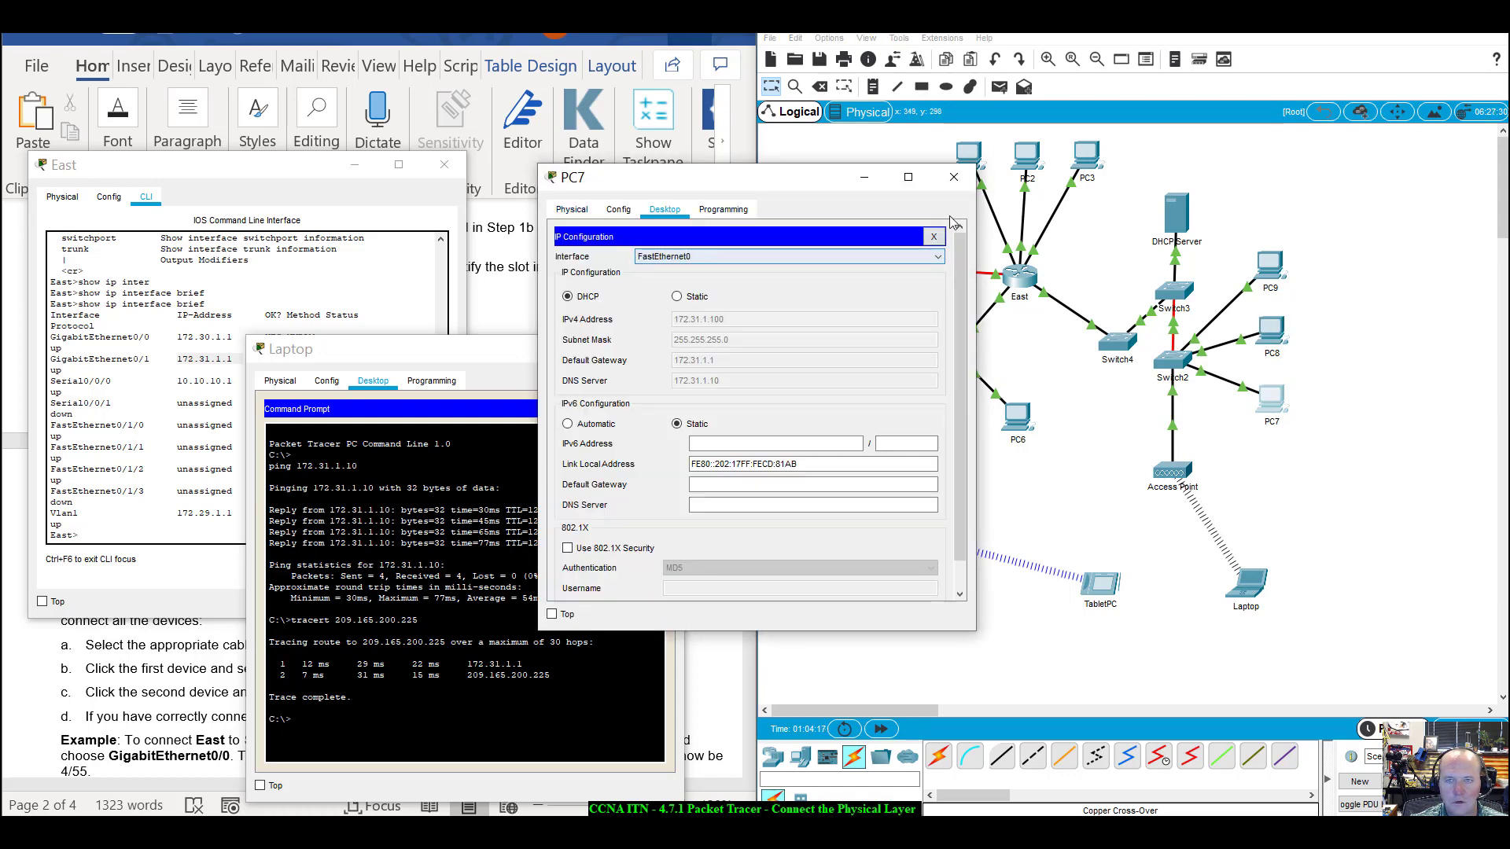
left_click(954, 177)
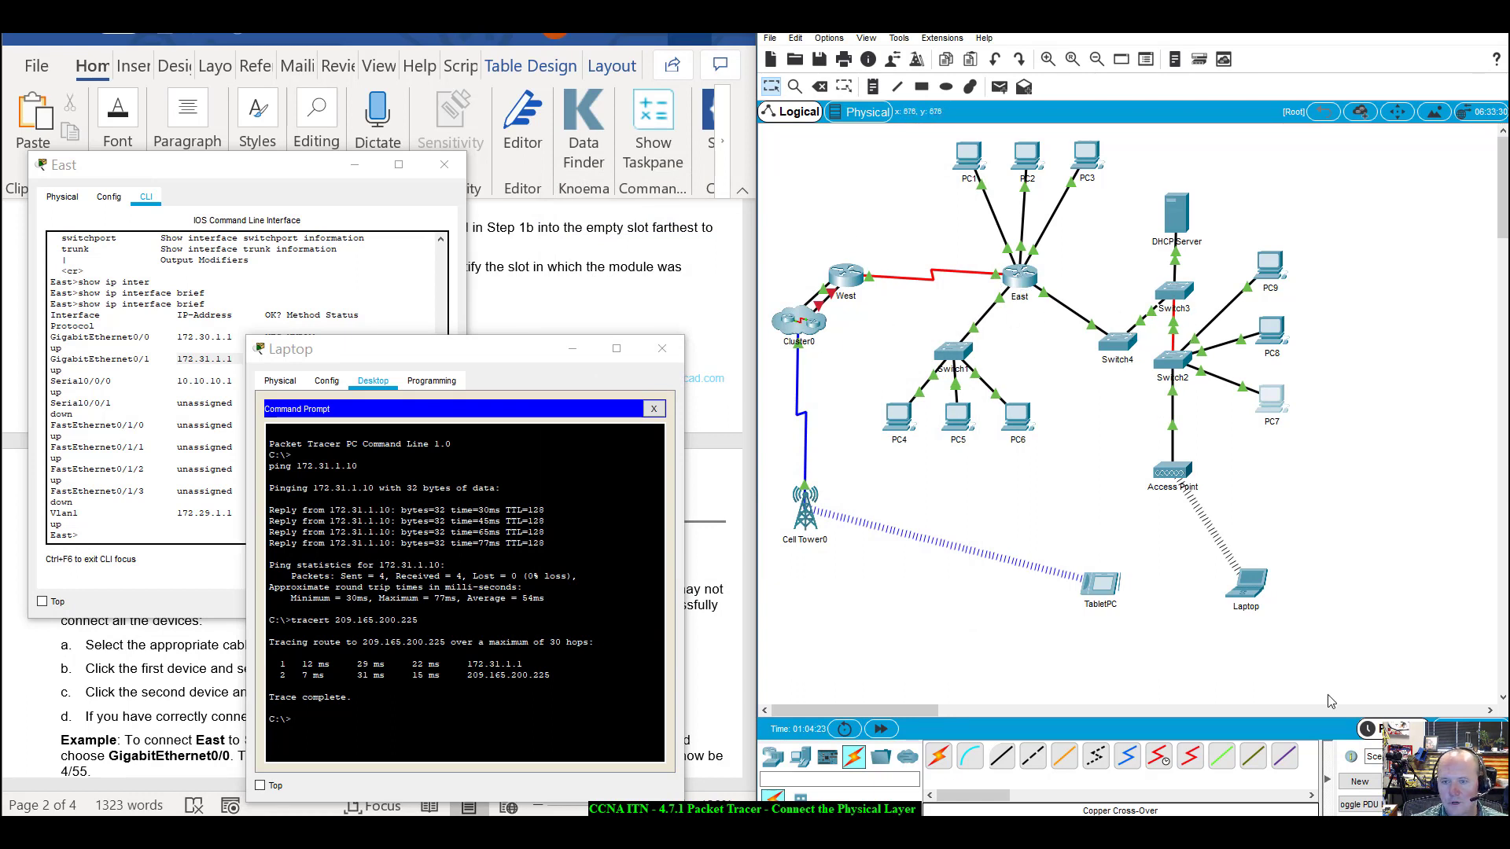
Run tracert 209.165.200.225 from the TabletPC's Command Prompt and move its window off the topology.
left_click(1097, 589)
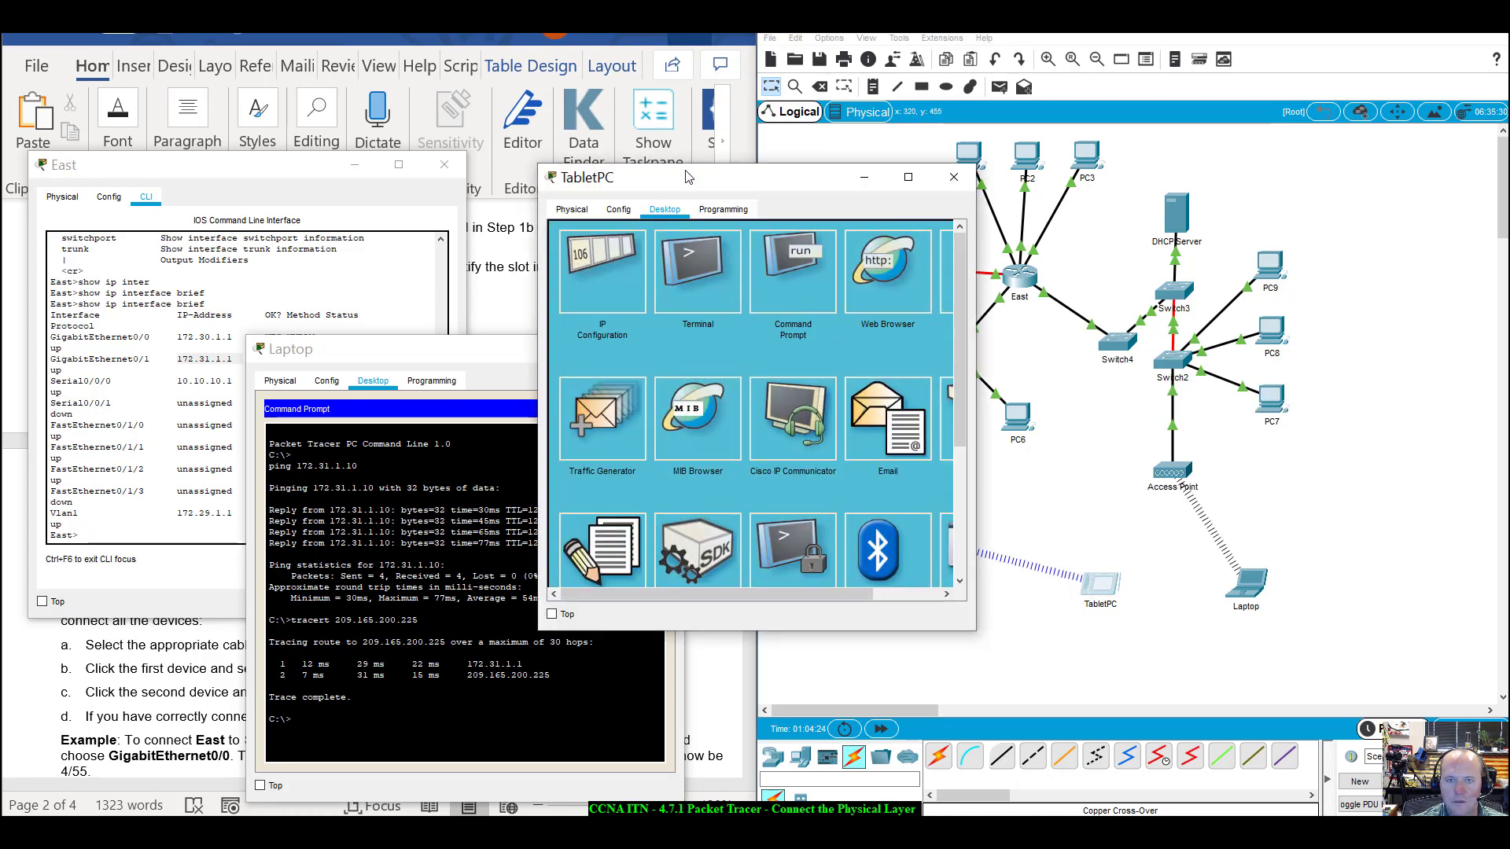
left_click_drag(824, 232, 1141, 283)
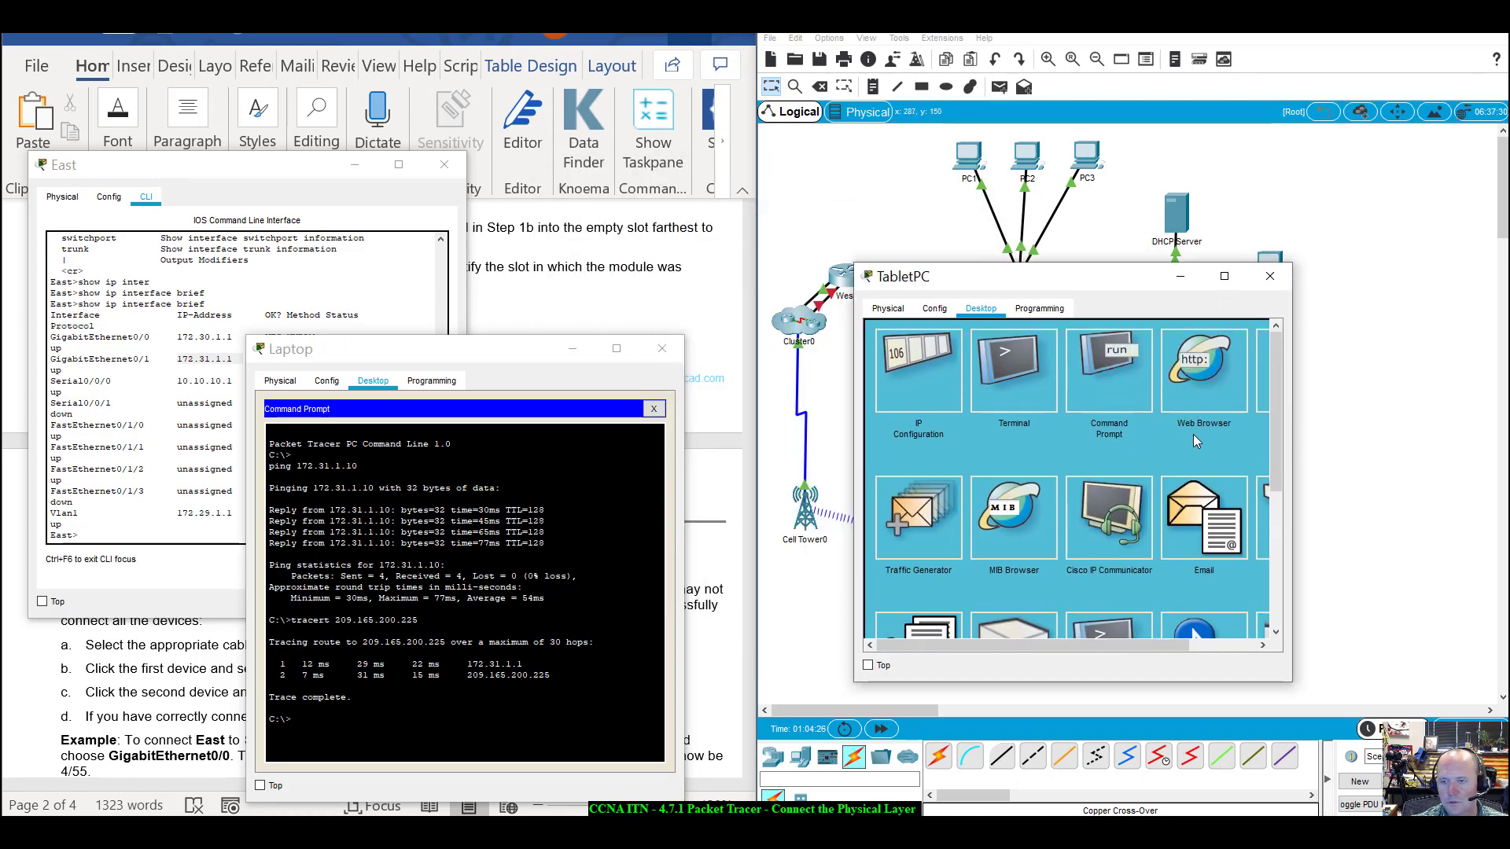
left_click(1148, 379)
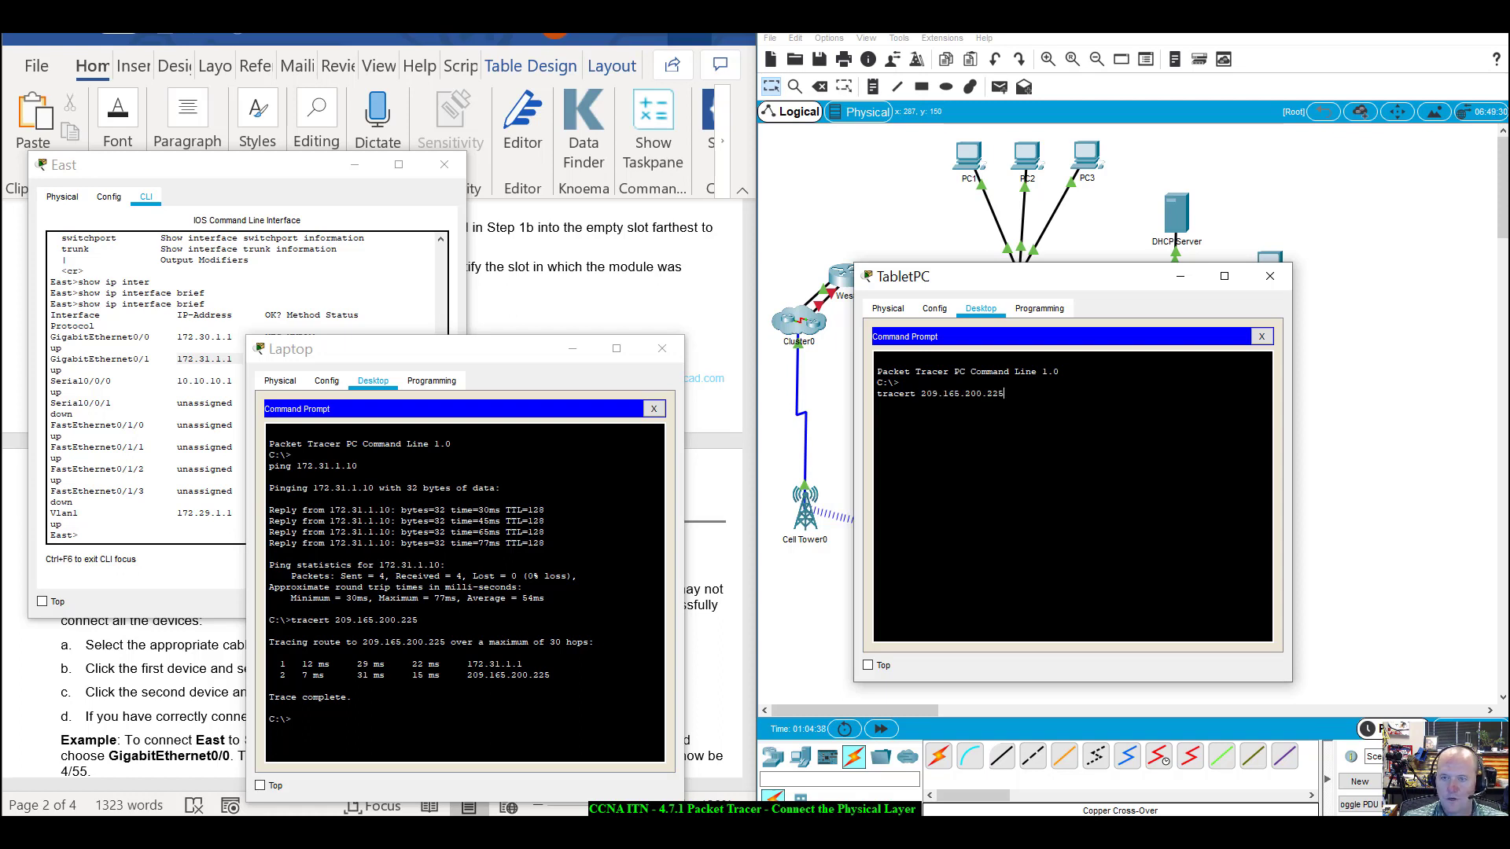
key("Return")
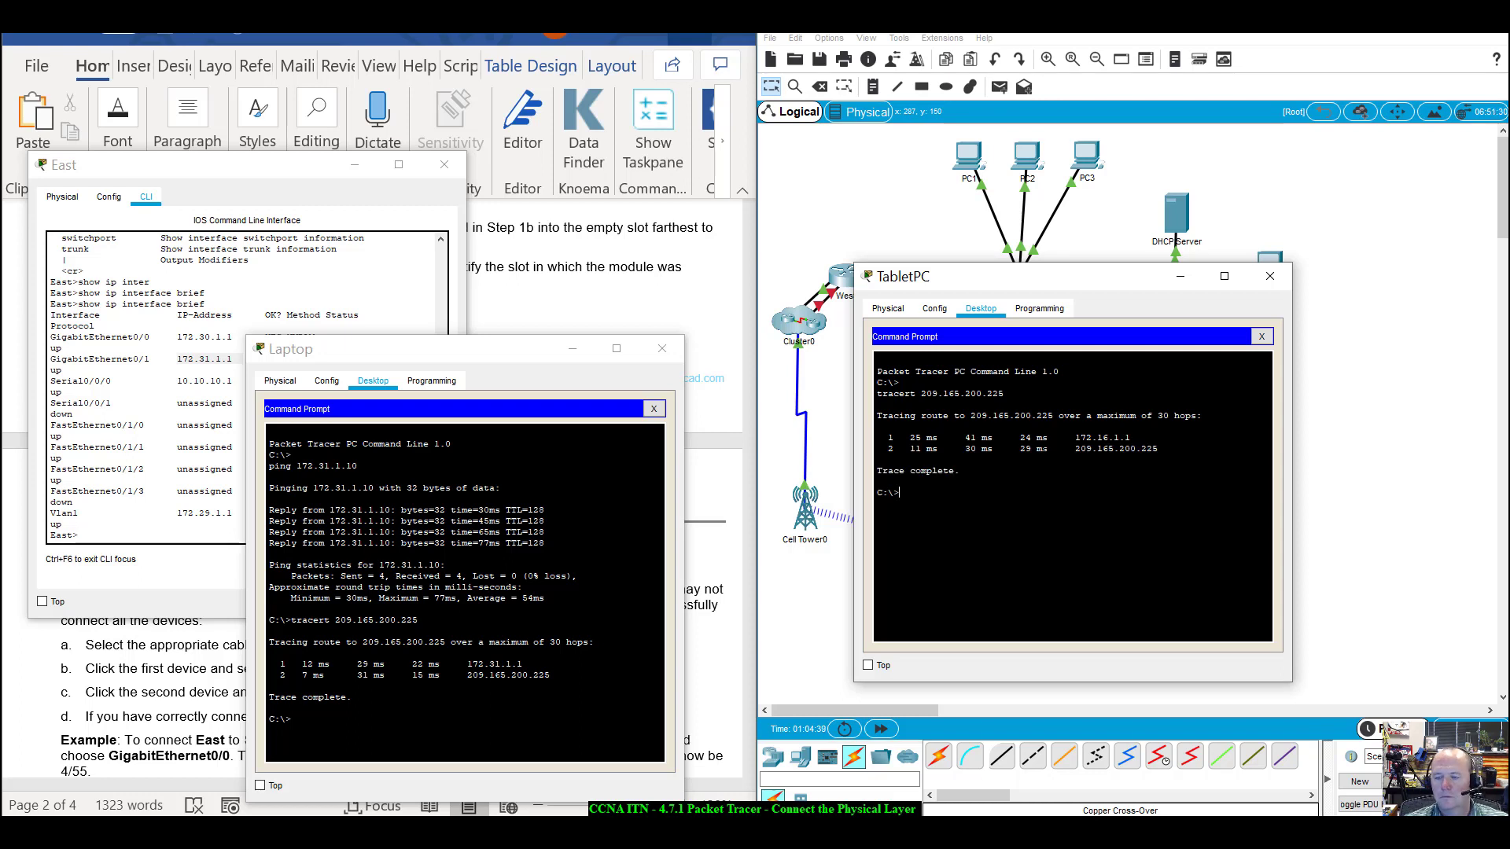
left_click_drag(1109, 291, 304, 105)
Try to open Cluster0, dismiss its message, and bring up the West router's interface list.
left_click(792, 322)
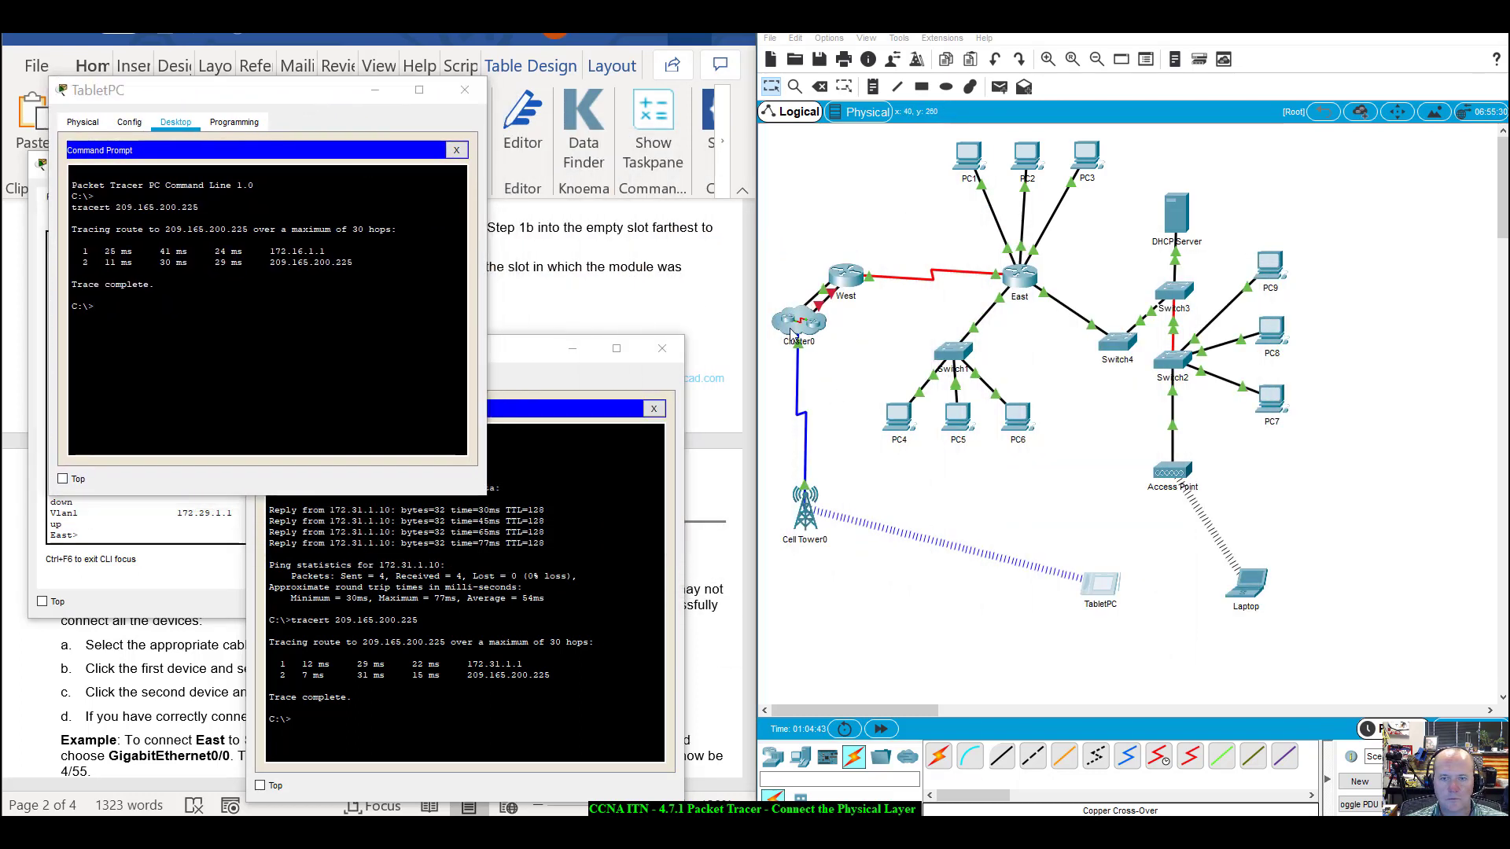
left_click(1178, 443)
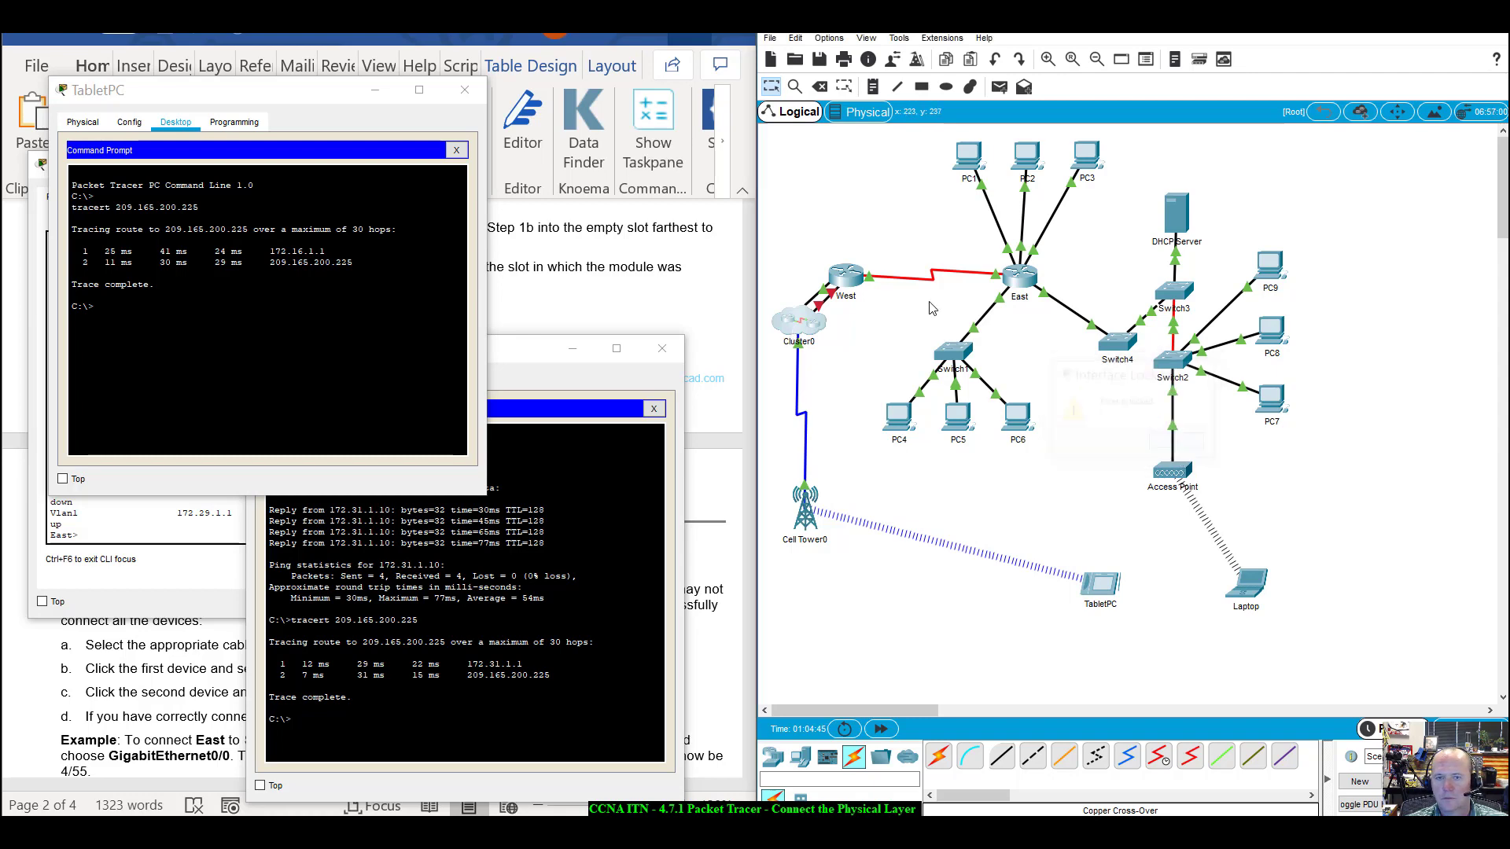
left_click(846, 275)
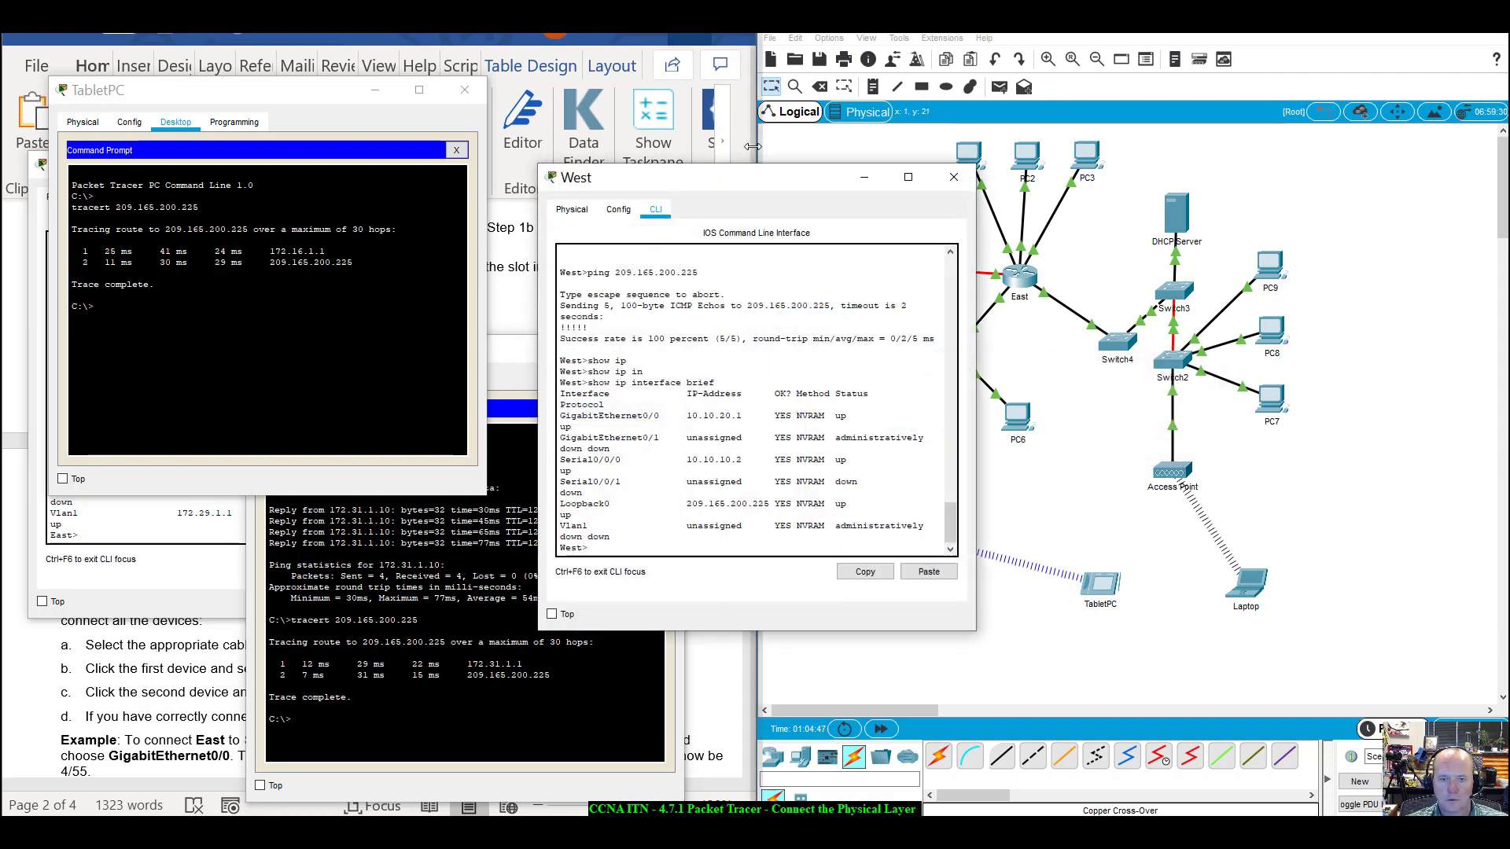
Highlight the Loopback0 address in West's interface list and move the West window beside the topology's West router.
left_click_drag(769, 192, 763, 173)
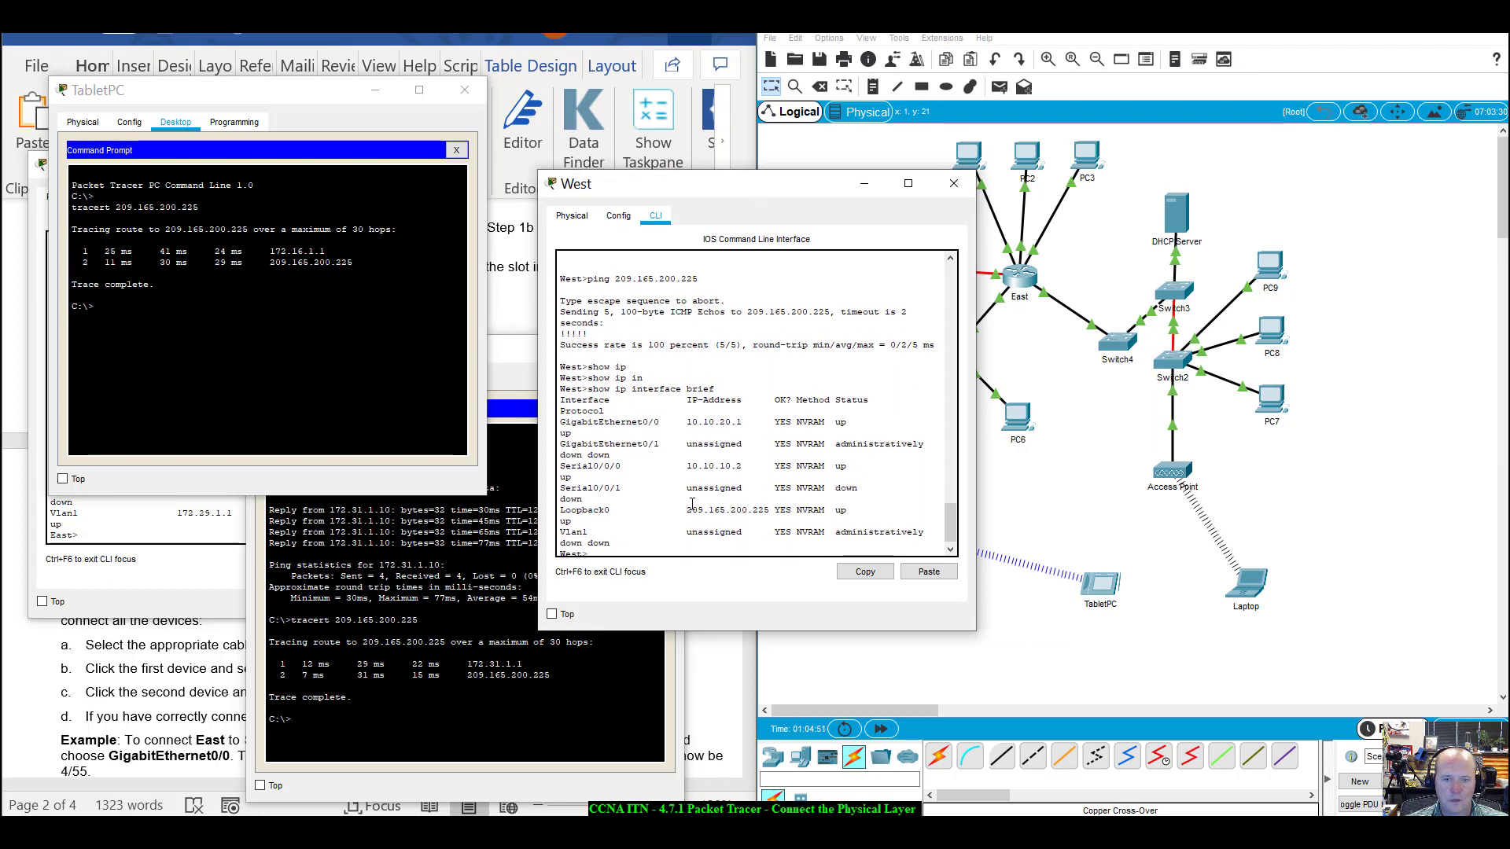
left_click_drag(688, 509, 772, 512)
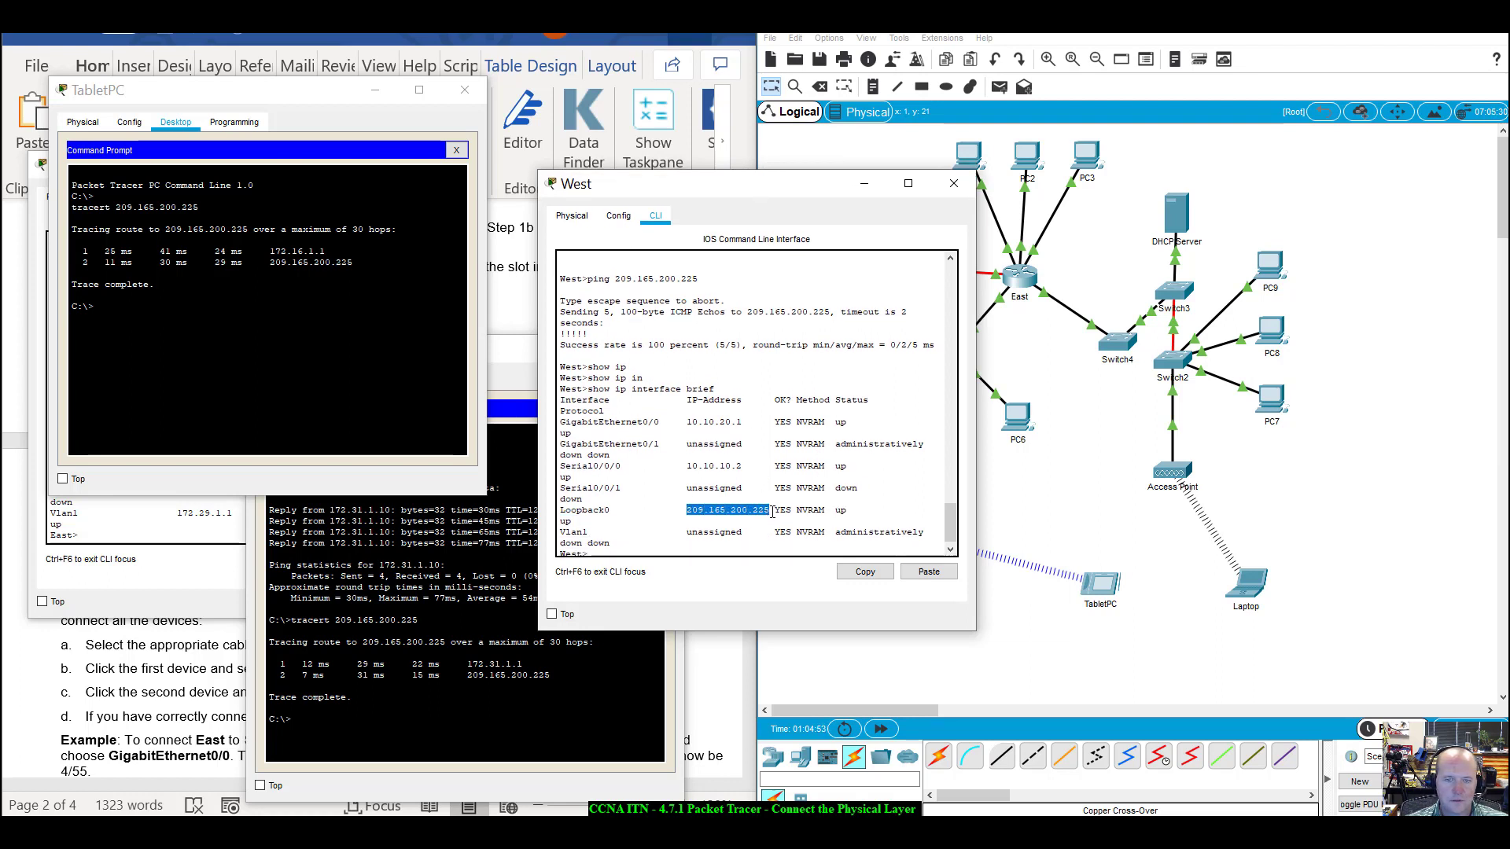
left_click_drag(706, 186, 1160, 289)
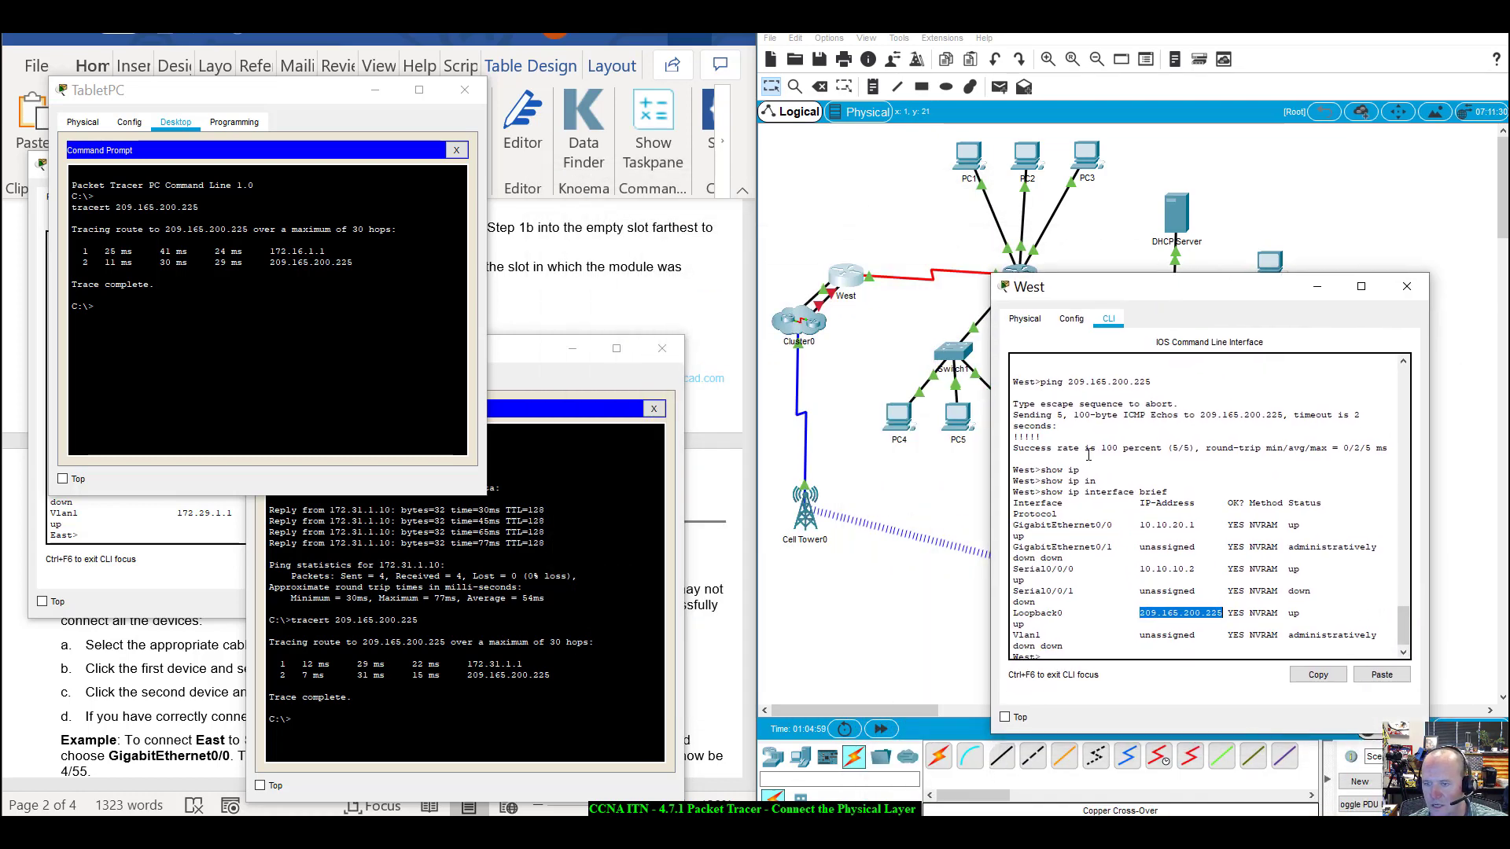
scroll(1090, 455, "up", 4)
scroll(1107, 478, "down", 5)
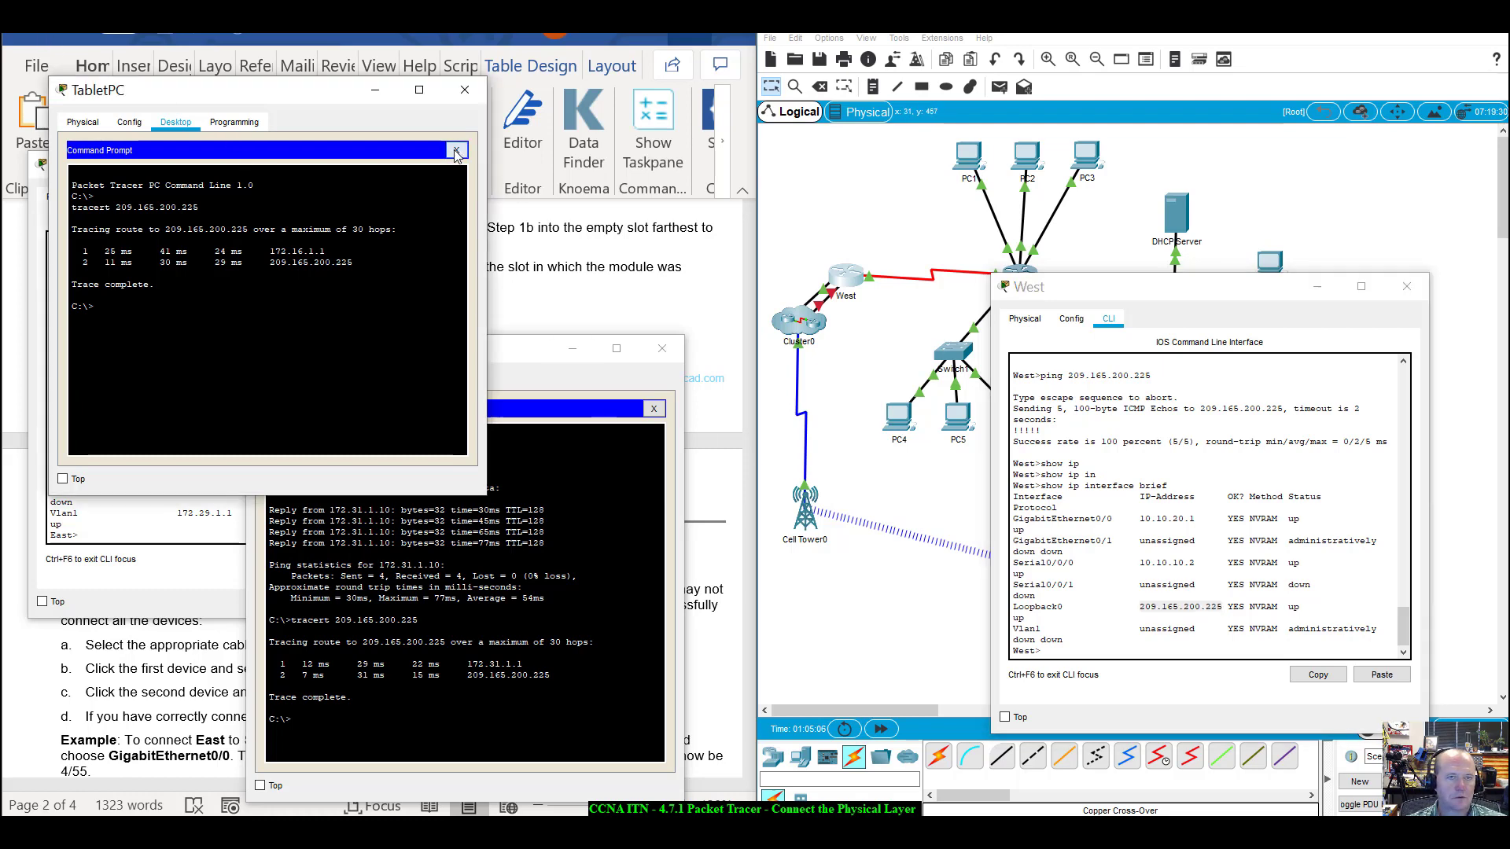
Close the TabletPC, Laptop and East windows and bring up Step 4 of the lab instructions.
left_click(456, 149)
left_click(465, 90)
left_click(664, 354)
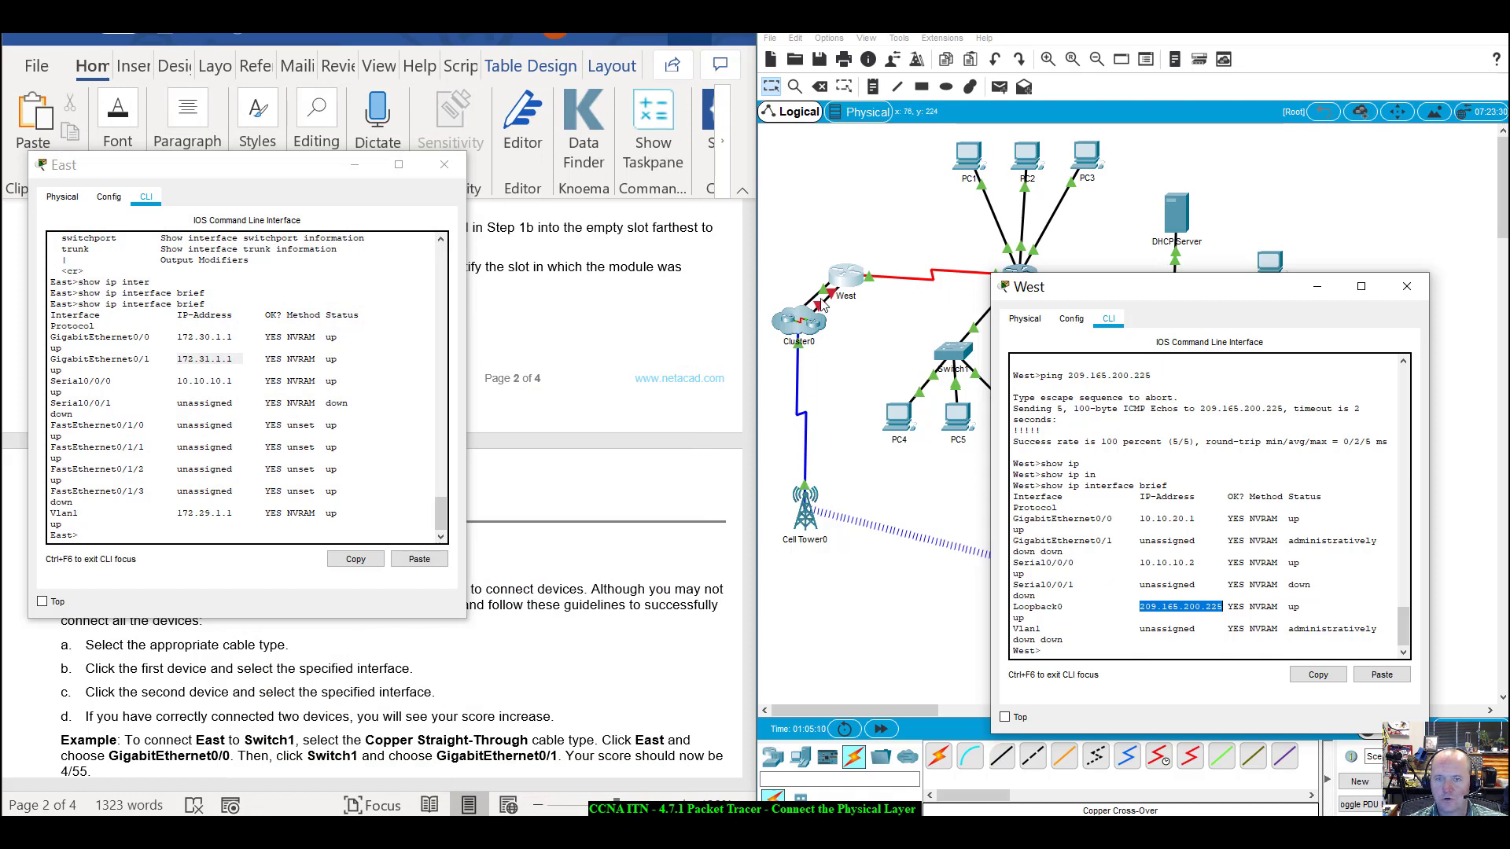
left_click_drag(1135, 293, 1120, 186)
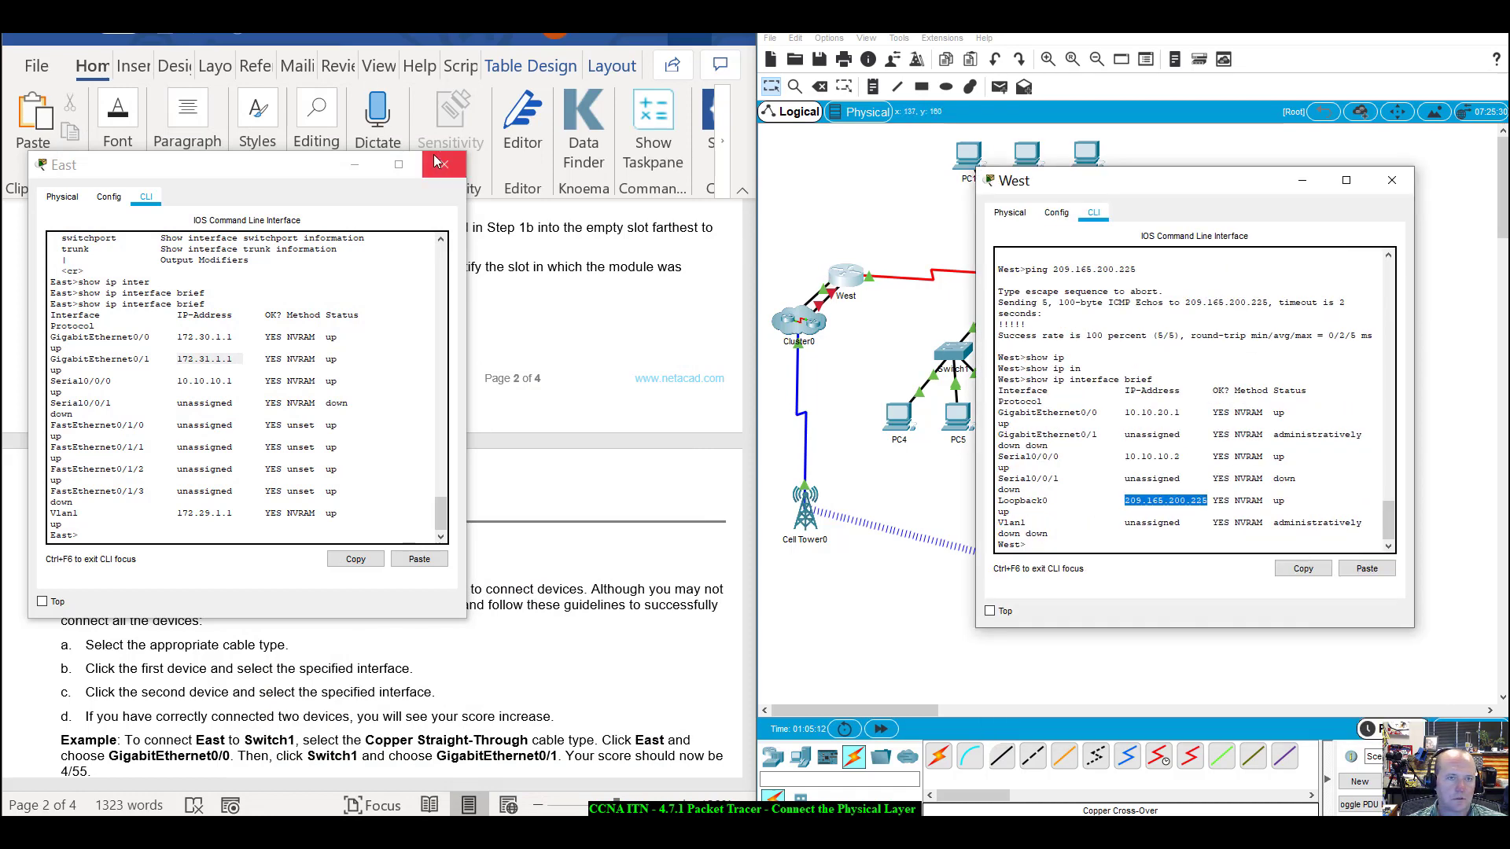
left_click(445, 164)
scroll(476, 586, "down", 20)
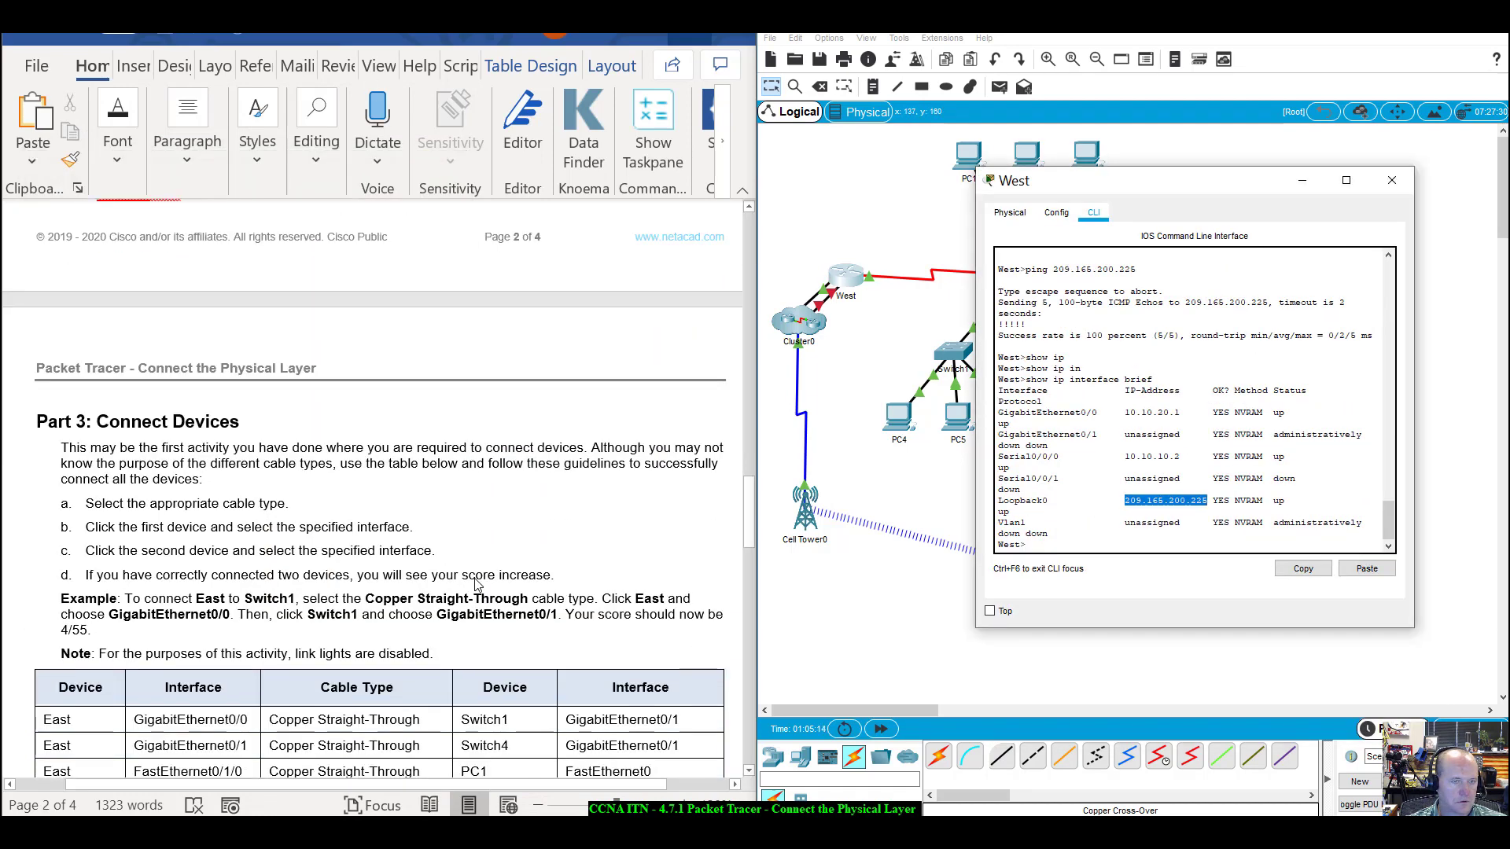
left_click(475, 579)
scroll(476, 579, "down", 2)
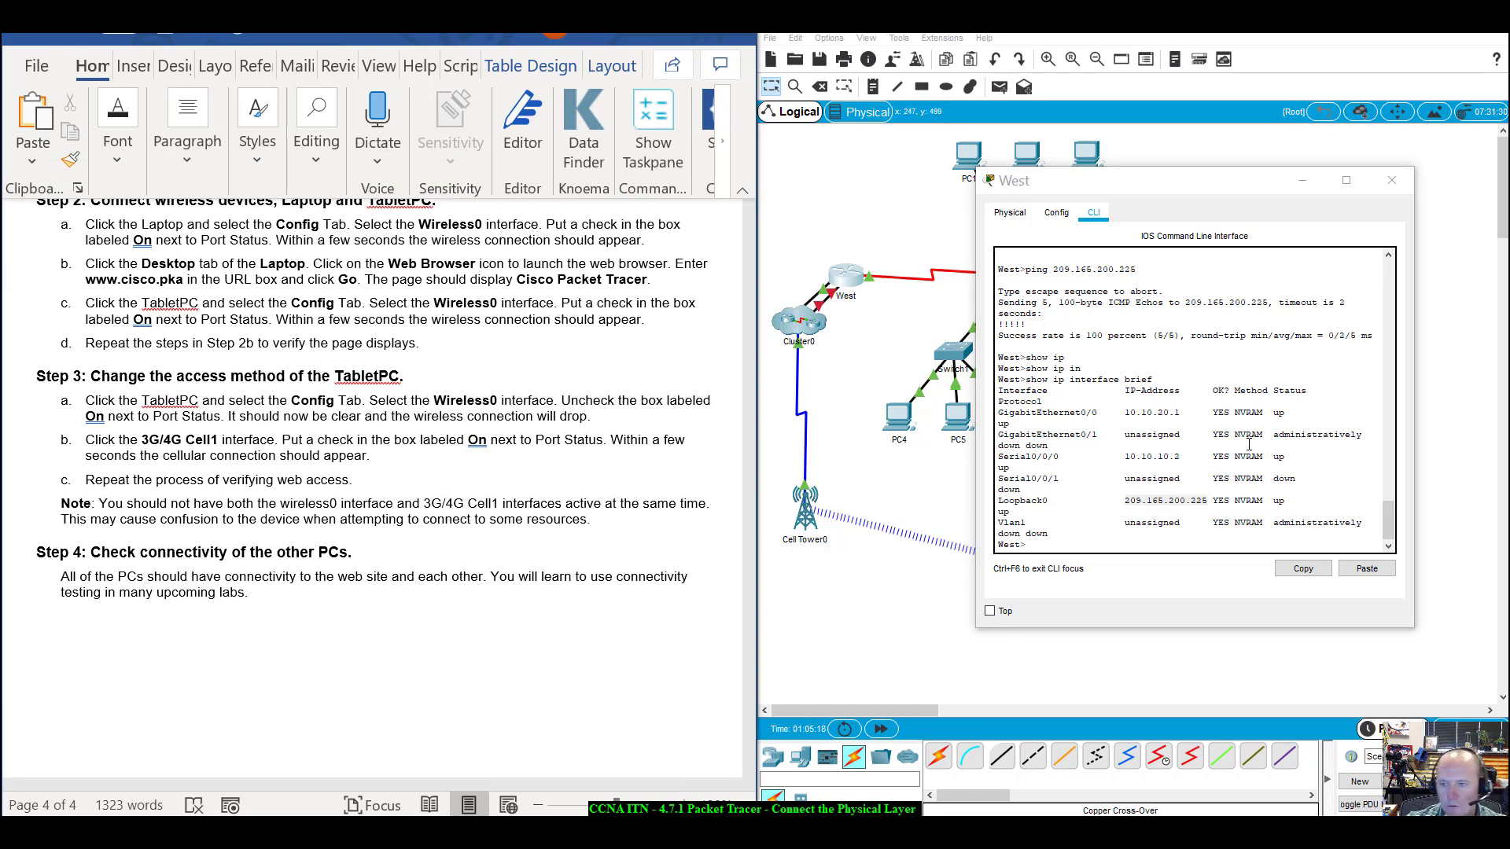
Examine the Loopback0 entry in West's CLI output and move the West window clear of the topology.
left_click_drag(1230, 199, 1130, 347)
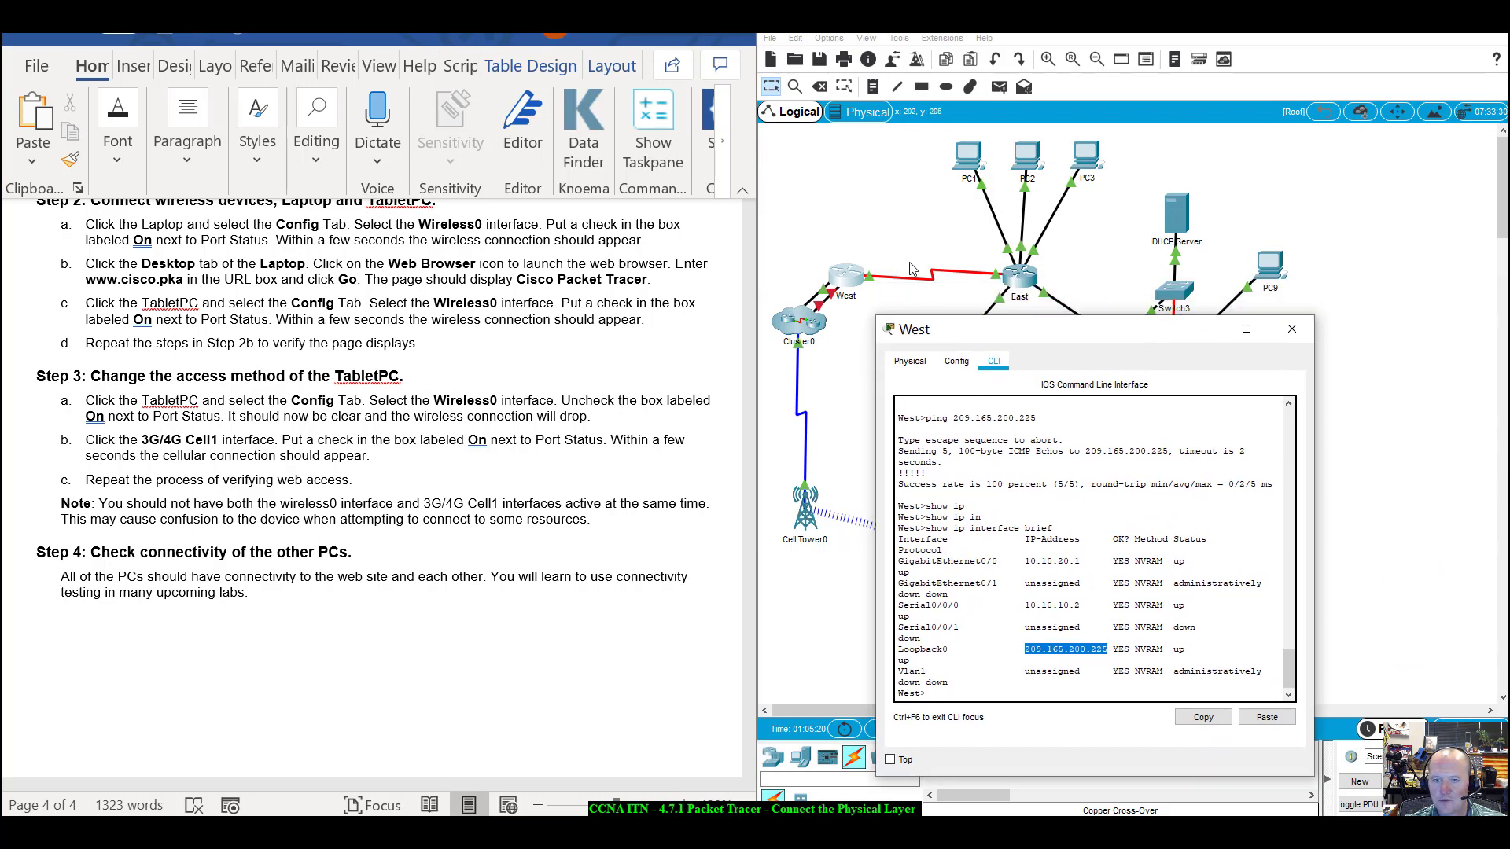
left_click_drag(903, 653, 1110, 660)
left_click(1195, 647)
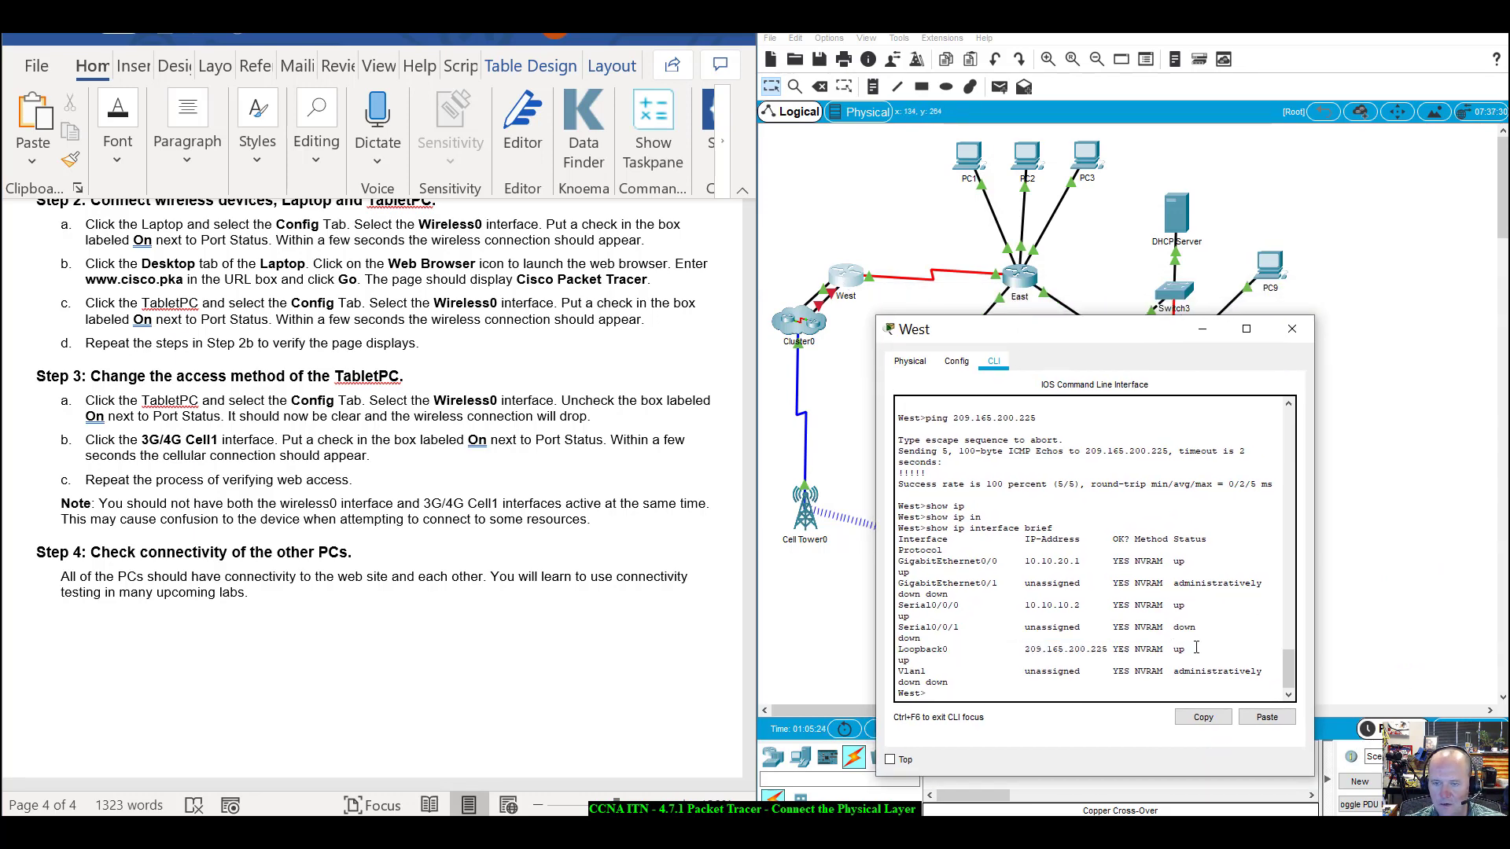
left_click_drag(1016, 651, 1196, 650)
left_click(1197, 650)
scroll(1196, 651, "up", 4)
scroll(1196, 650, "up", 10)
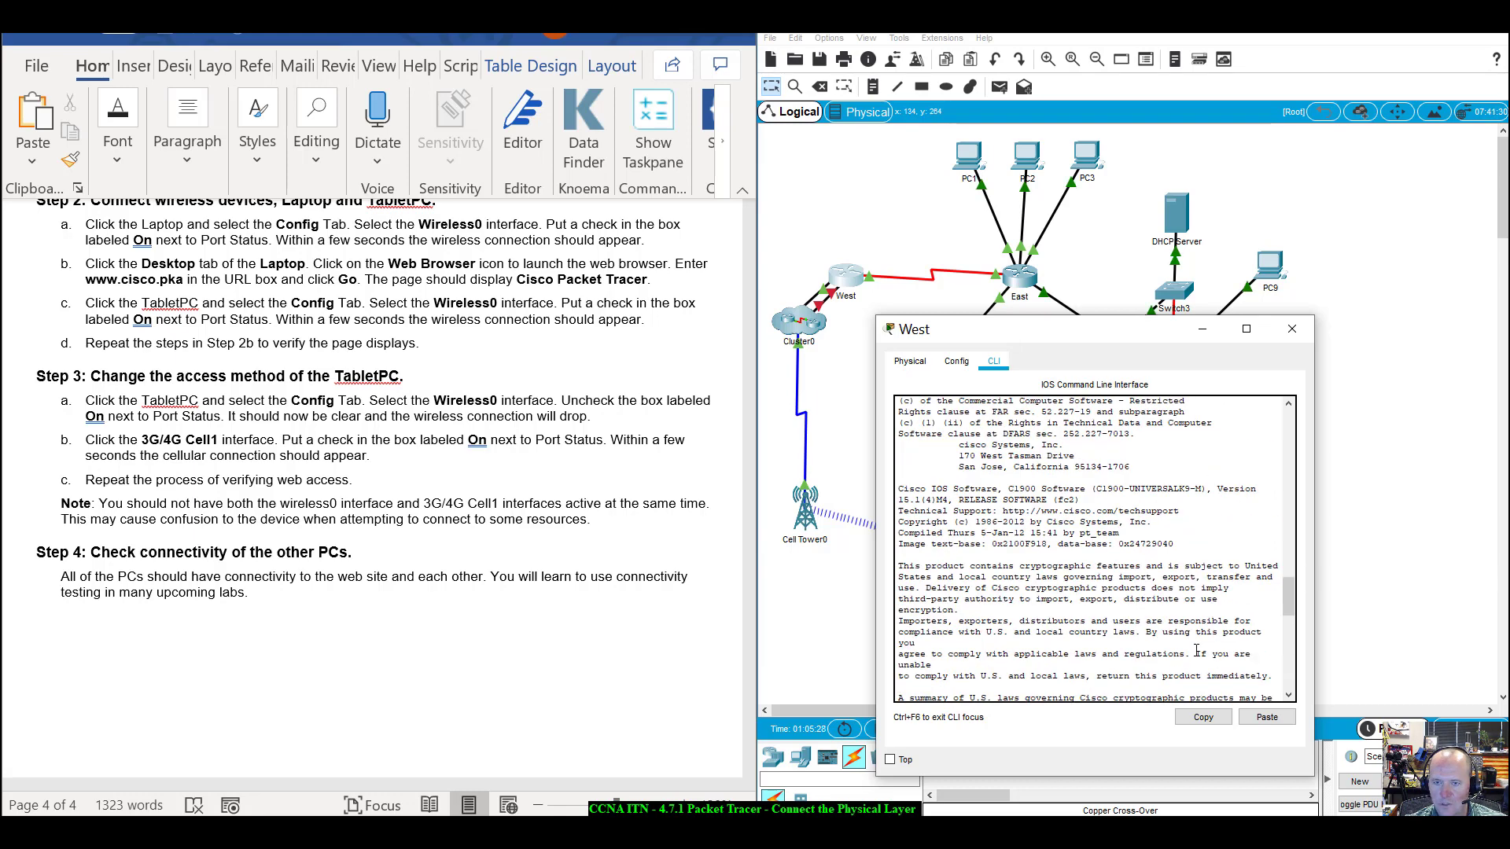
scroll(1196, 651, "down", 14)
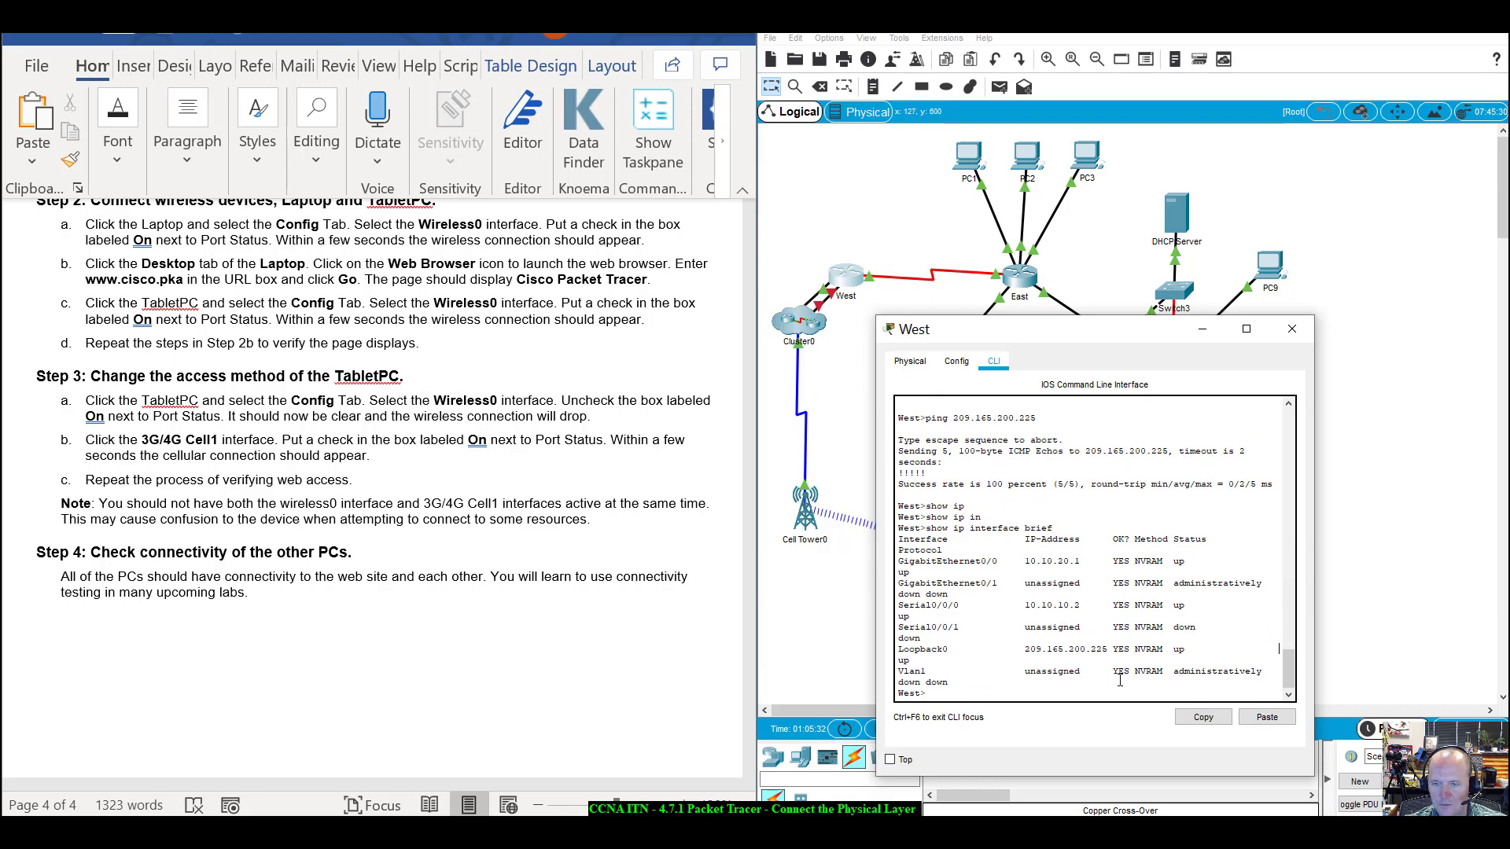
left_click_drag(1100, 649, 898, 650)
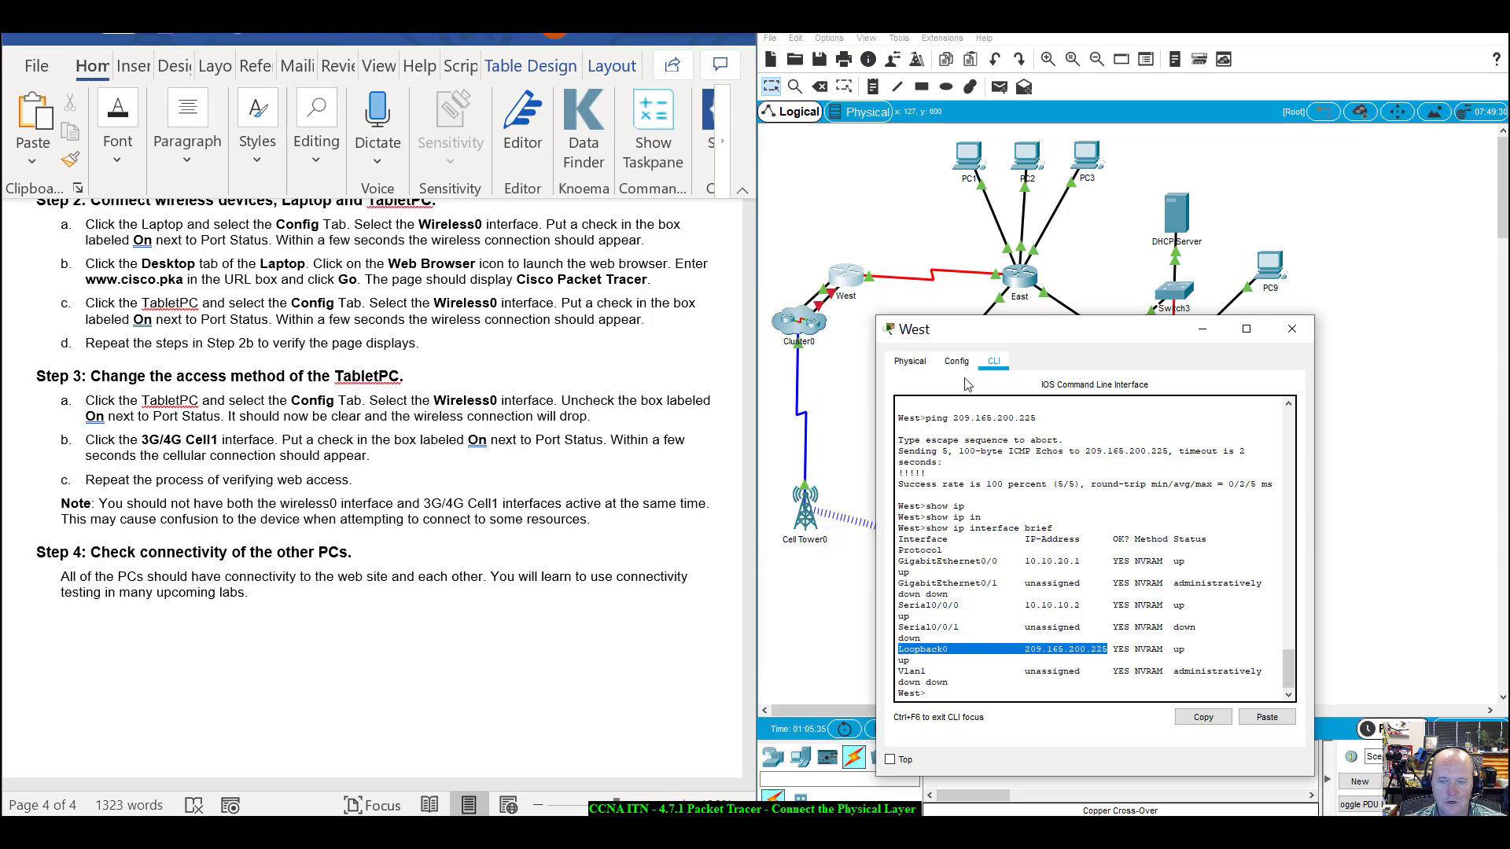
left_click_drag(1007, 333, 160, 381)
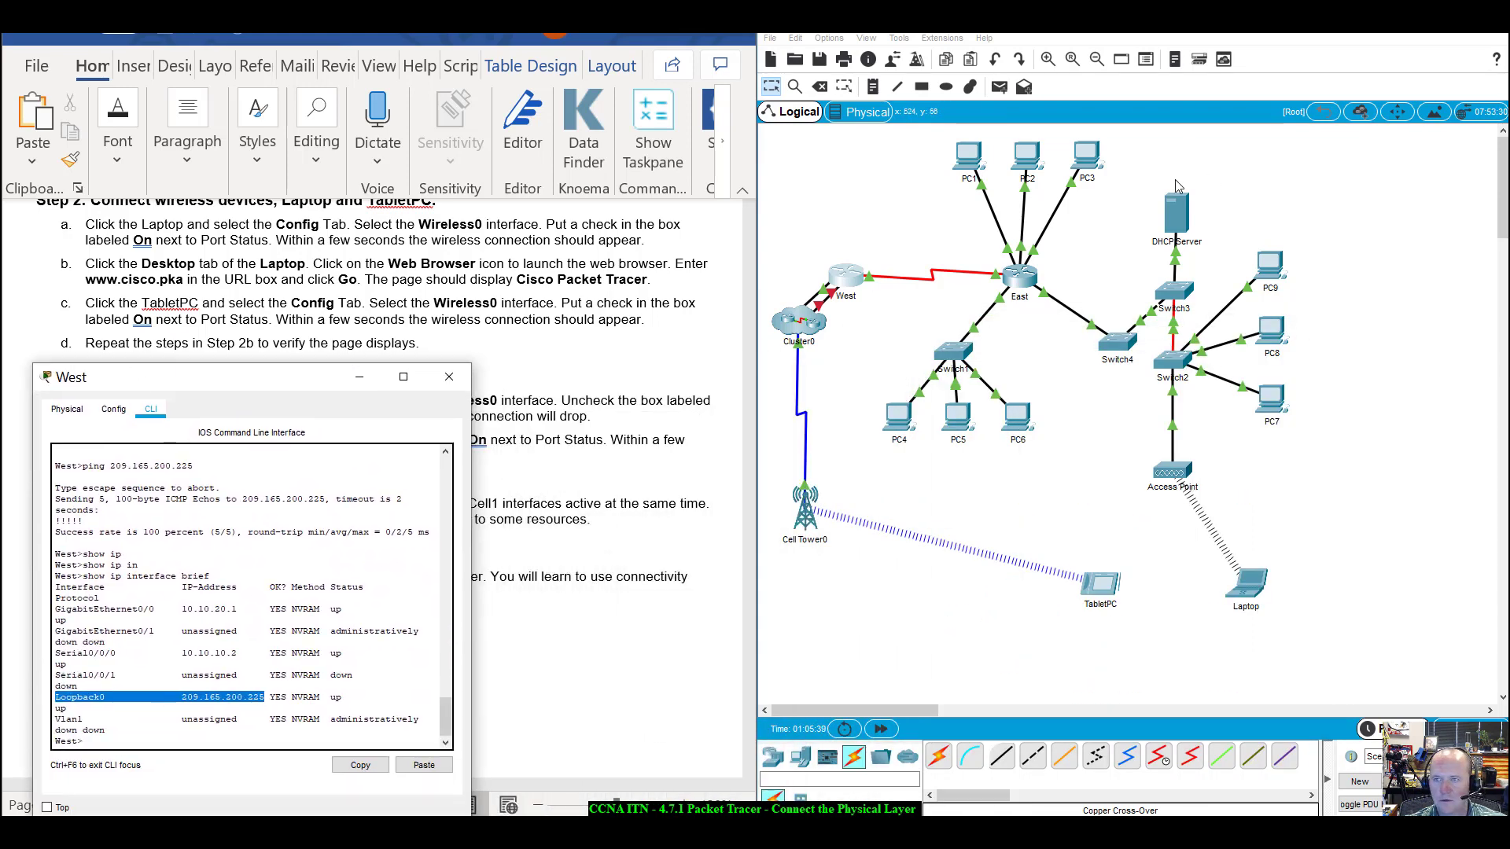
left_click(1176, 206)
left_click_drag(753, 179, 1156, 297)
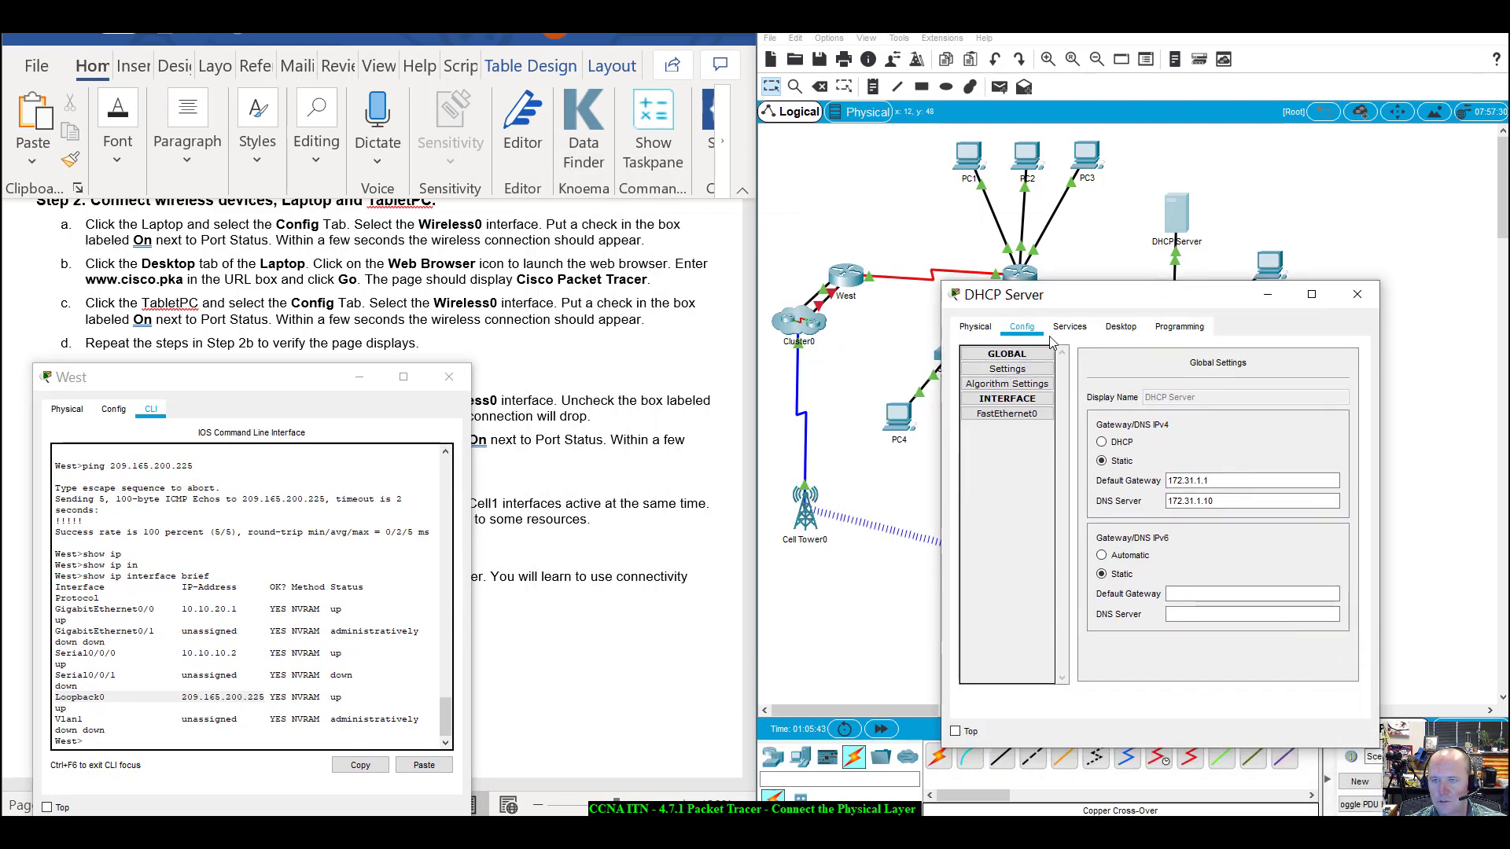
left_click(1082, 335)
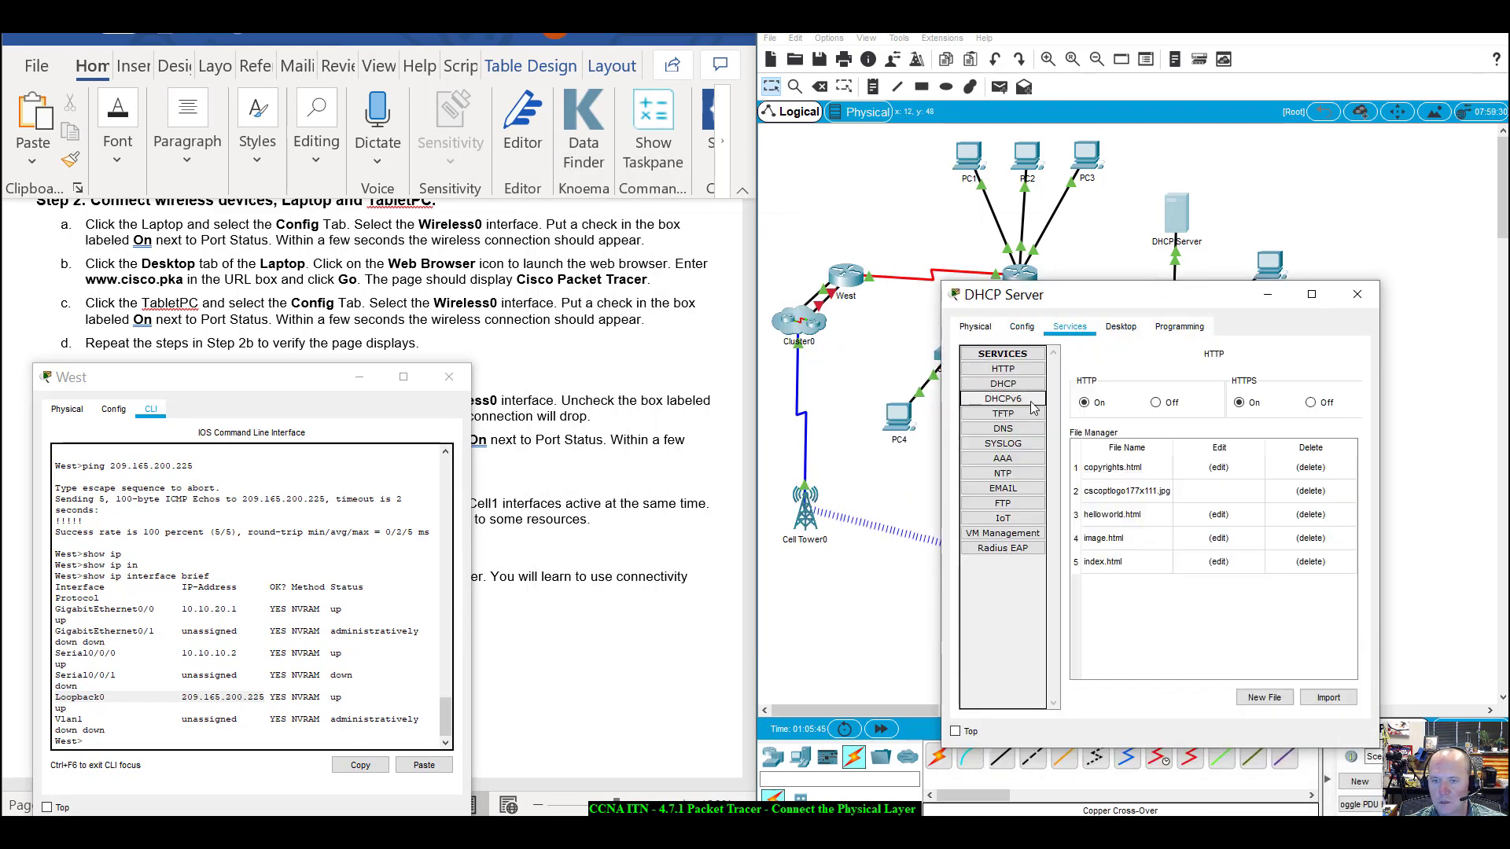
left_click(1002, 386)
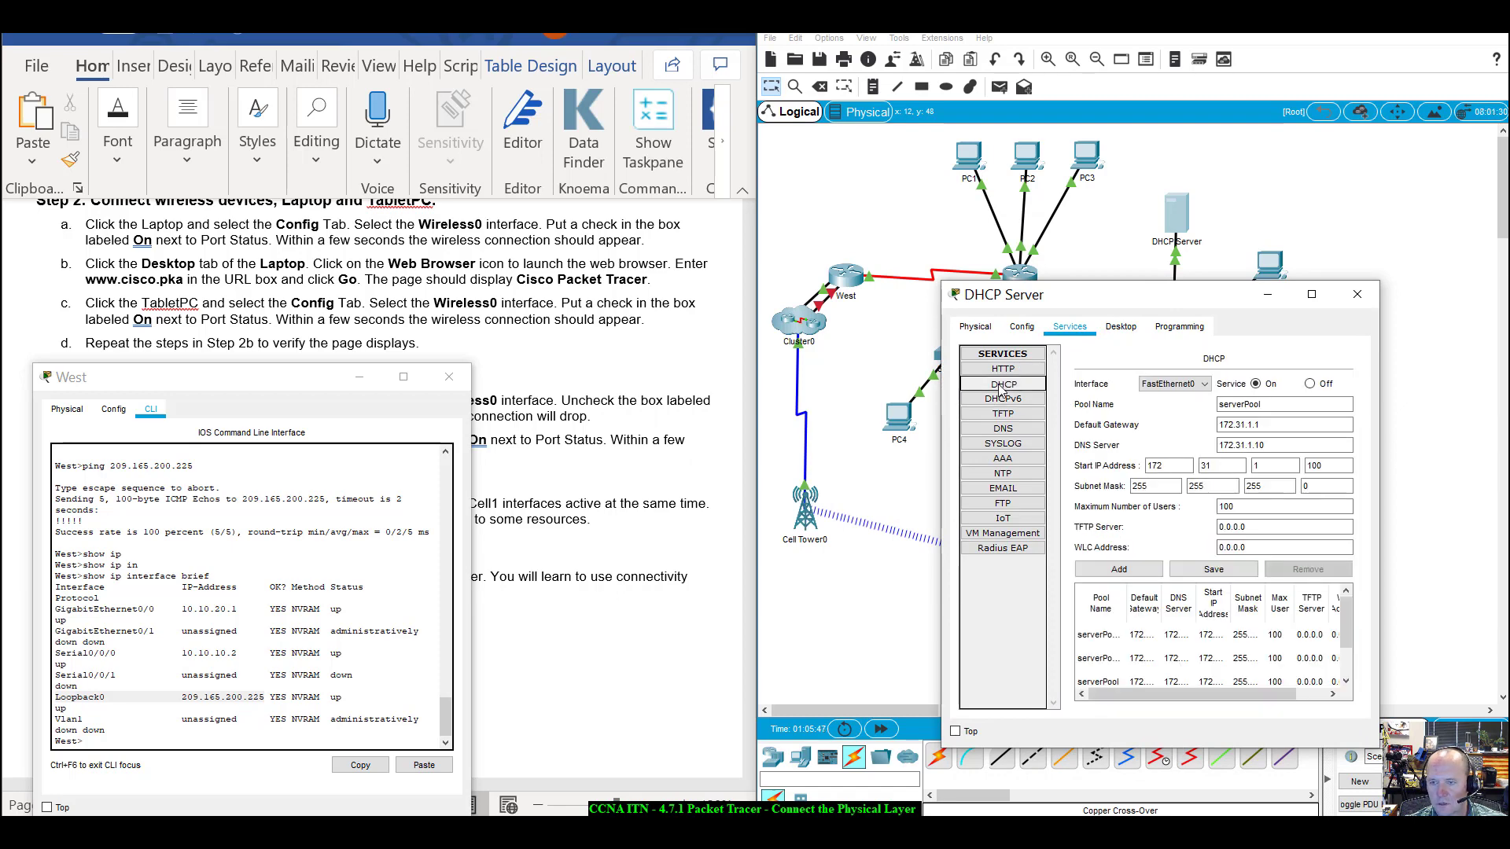
left_click(1003, 428)
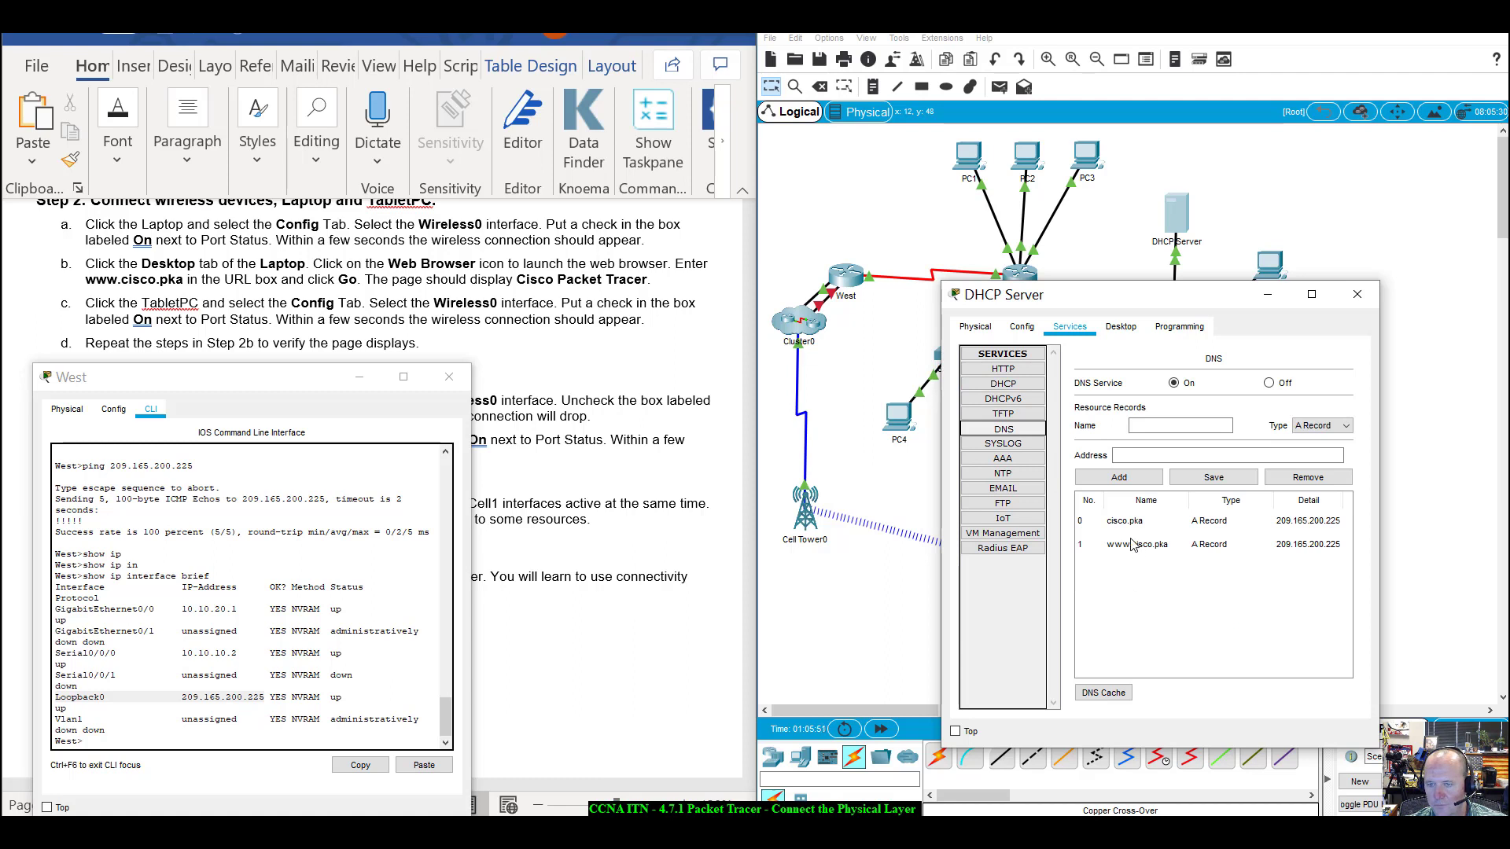
left_click(1137, 548)
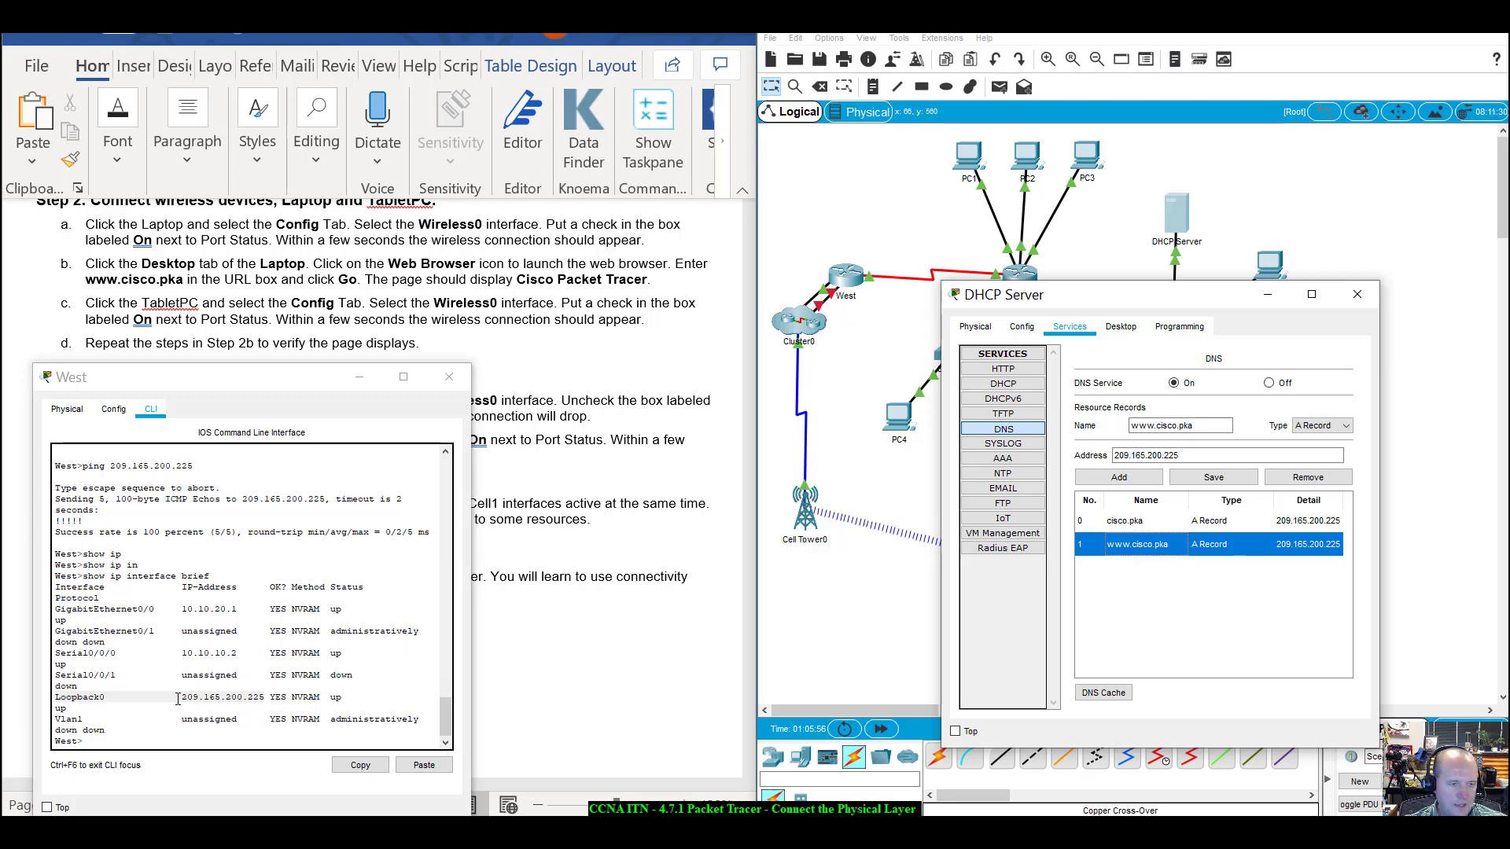
left_click_drag(178, 700, 240, 702)
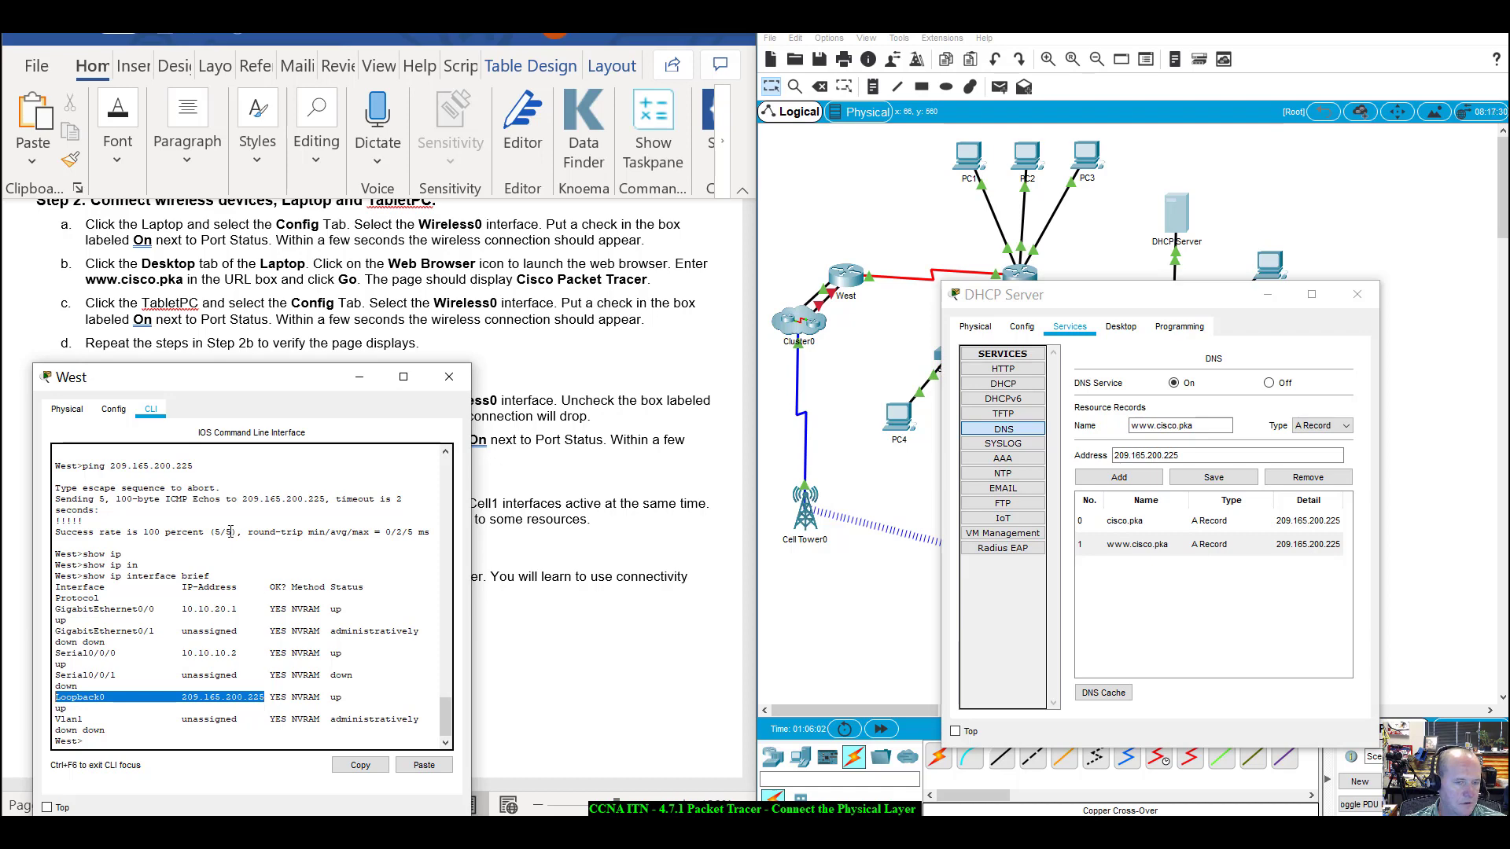
left_click(1357, 294)
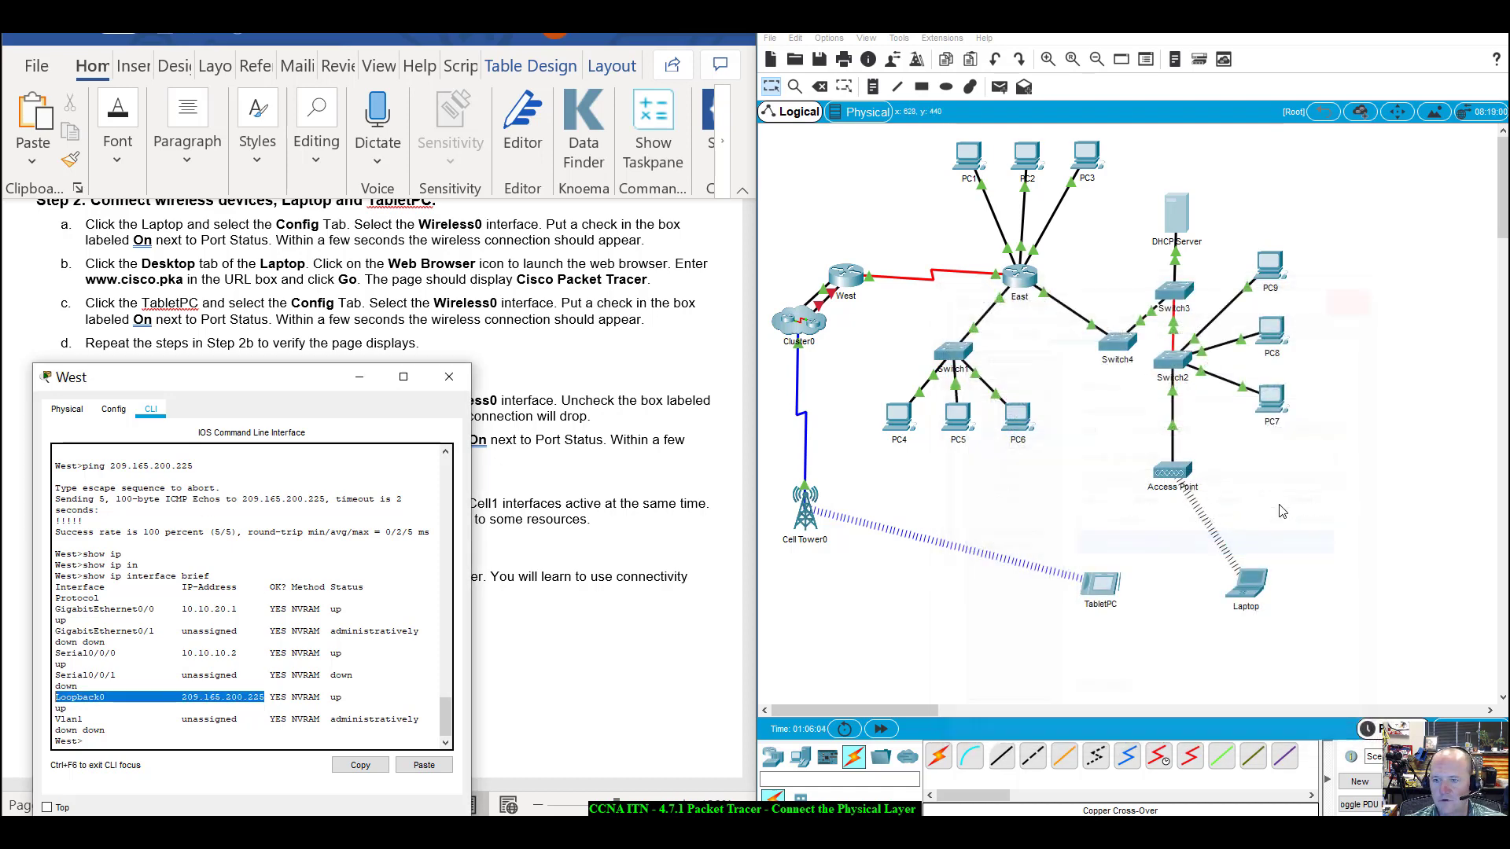
Highlight the target address 209.165.200.225 in the Laptop's tracert output and the matching Loopback0 line on West.
left_click(1252, 588)
left_click_drag(763, 191, 996, 283)
left_click(1102, 353)
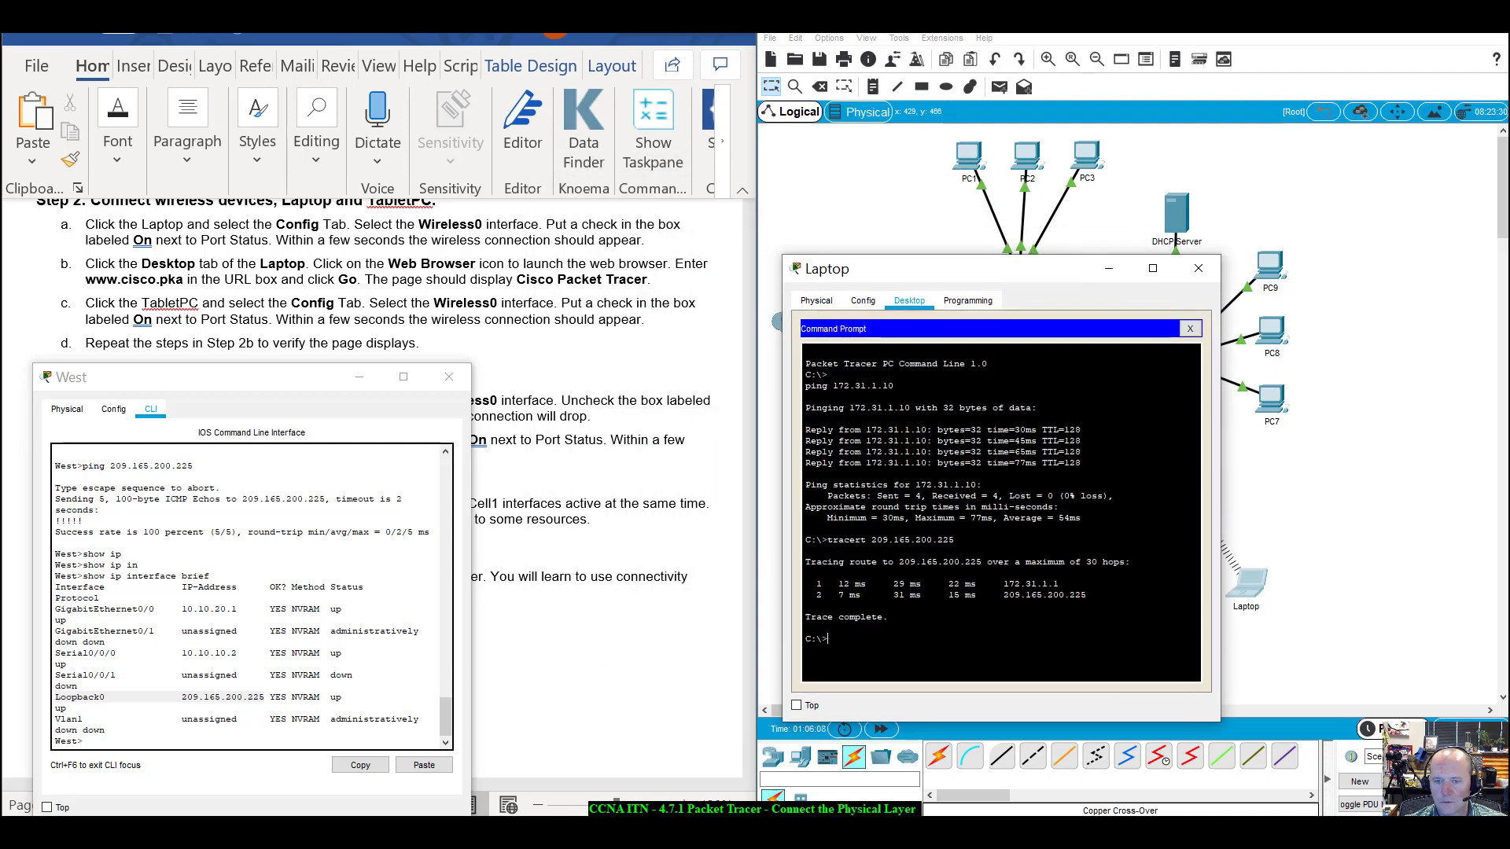
left_click_drag(899, 561, 982, 562)
left_click_drag(1033, 259, 1243, 476)
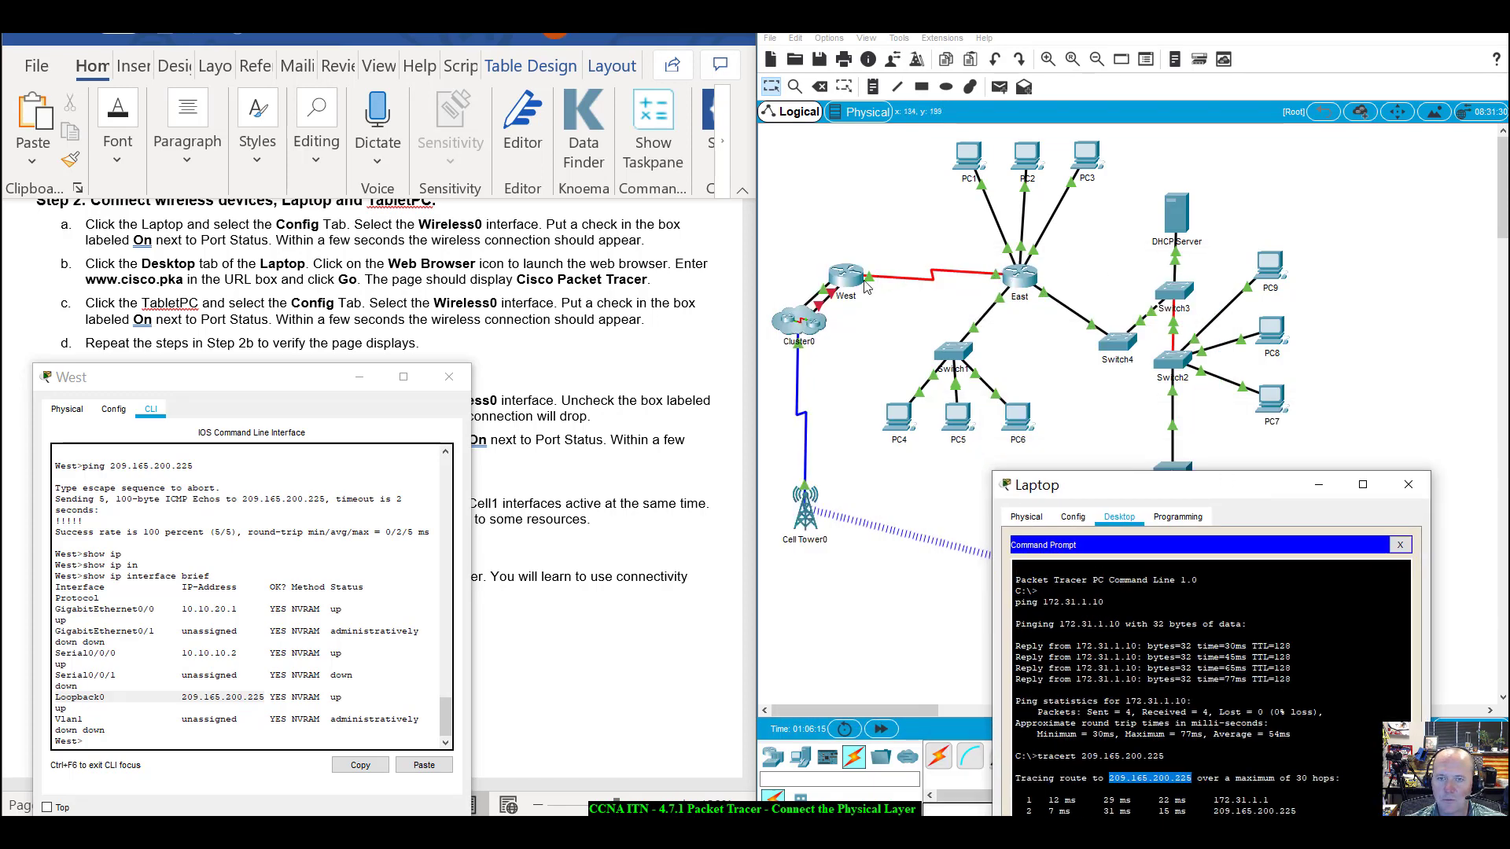
left_click(869, 252)
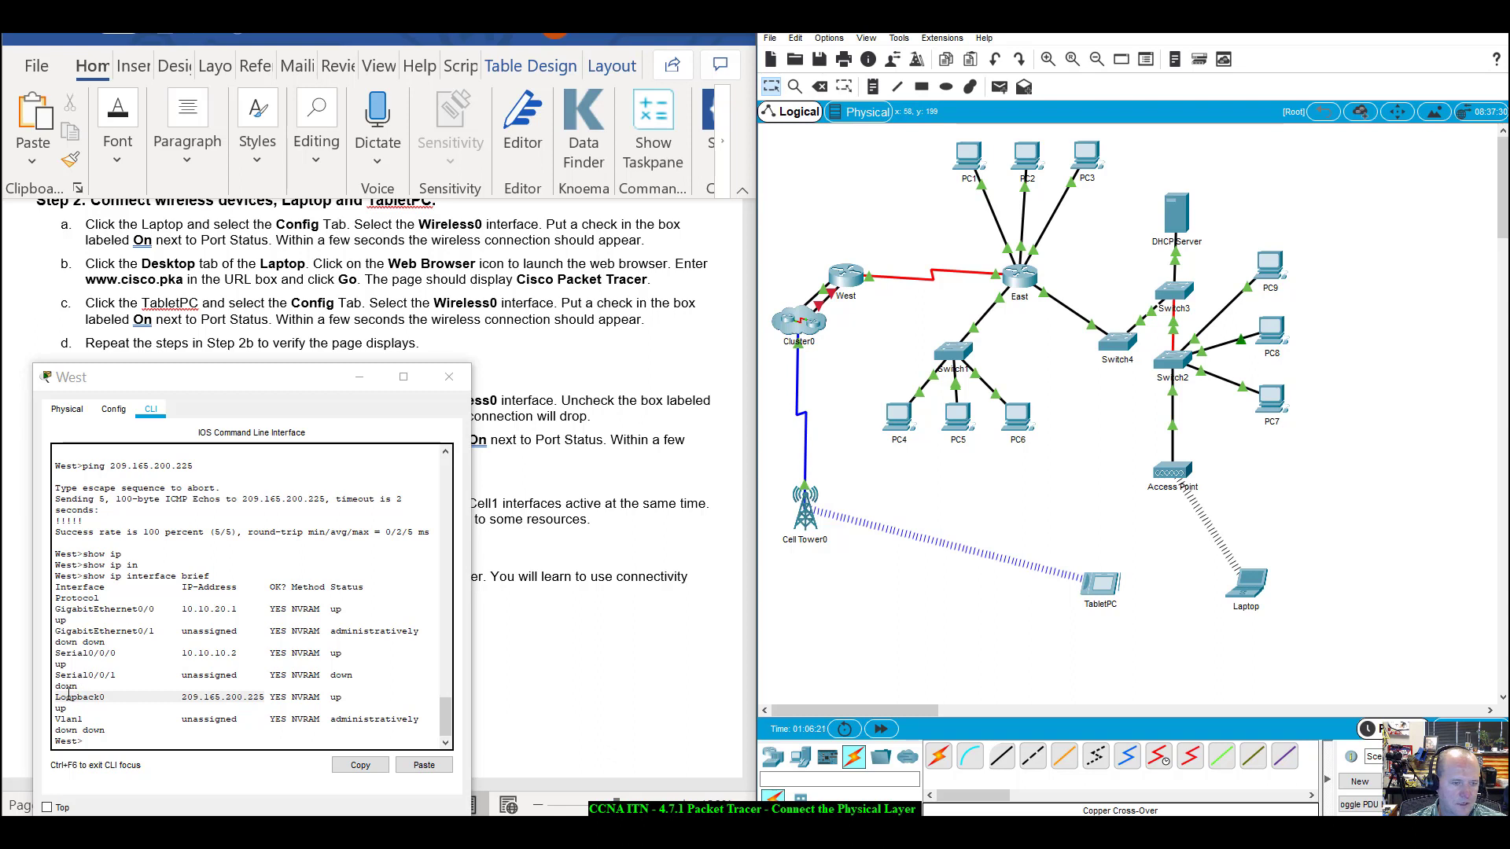
left_click_drag(57, 697, 191, 700)
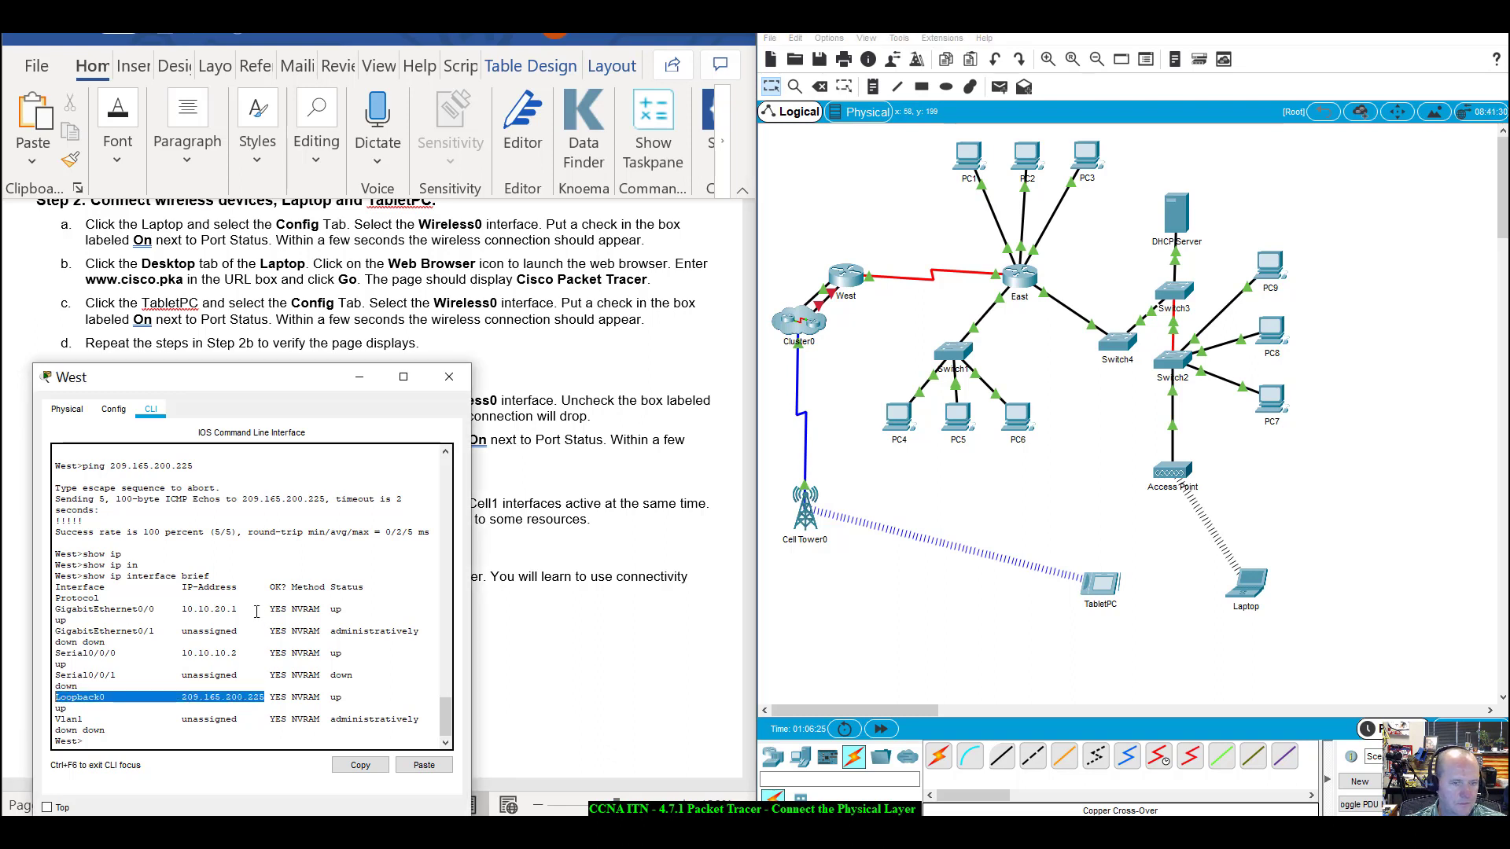
left_click_drag(265, 380, 1180, 232)
Look back through the lab instructions from Part 4 to the end of Part 2 and close the West window.
scroll(418, 634, "up", 1)
scroll(418, 634, "up", 8)
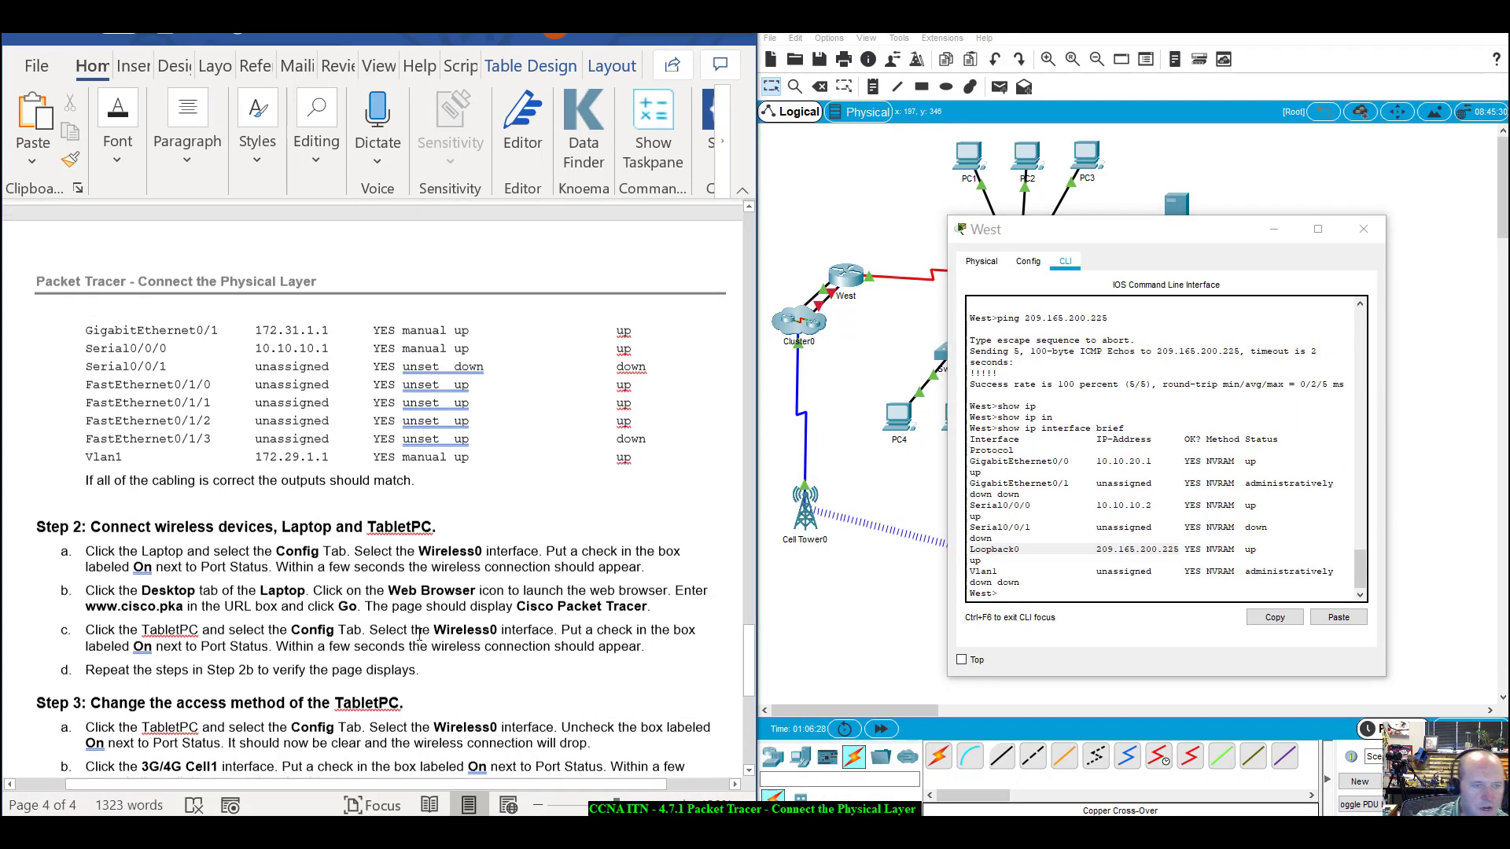
scroll(418, 641, "up", 10)
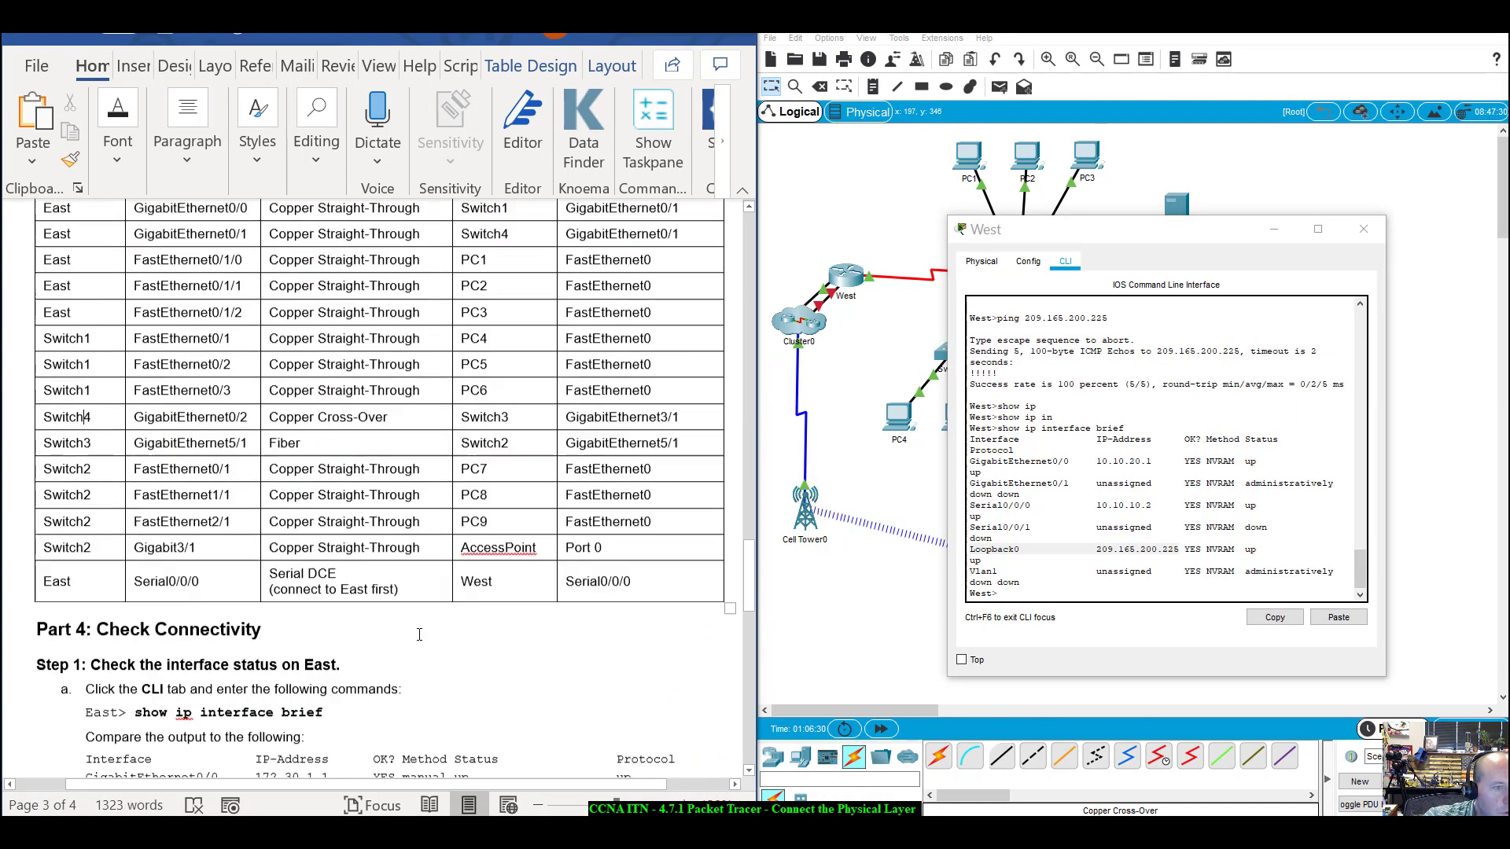
scroll(419, 634, "down", 5)
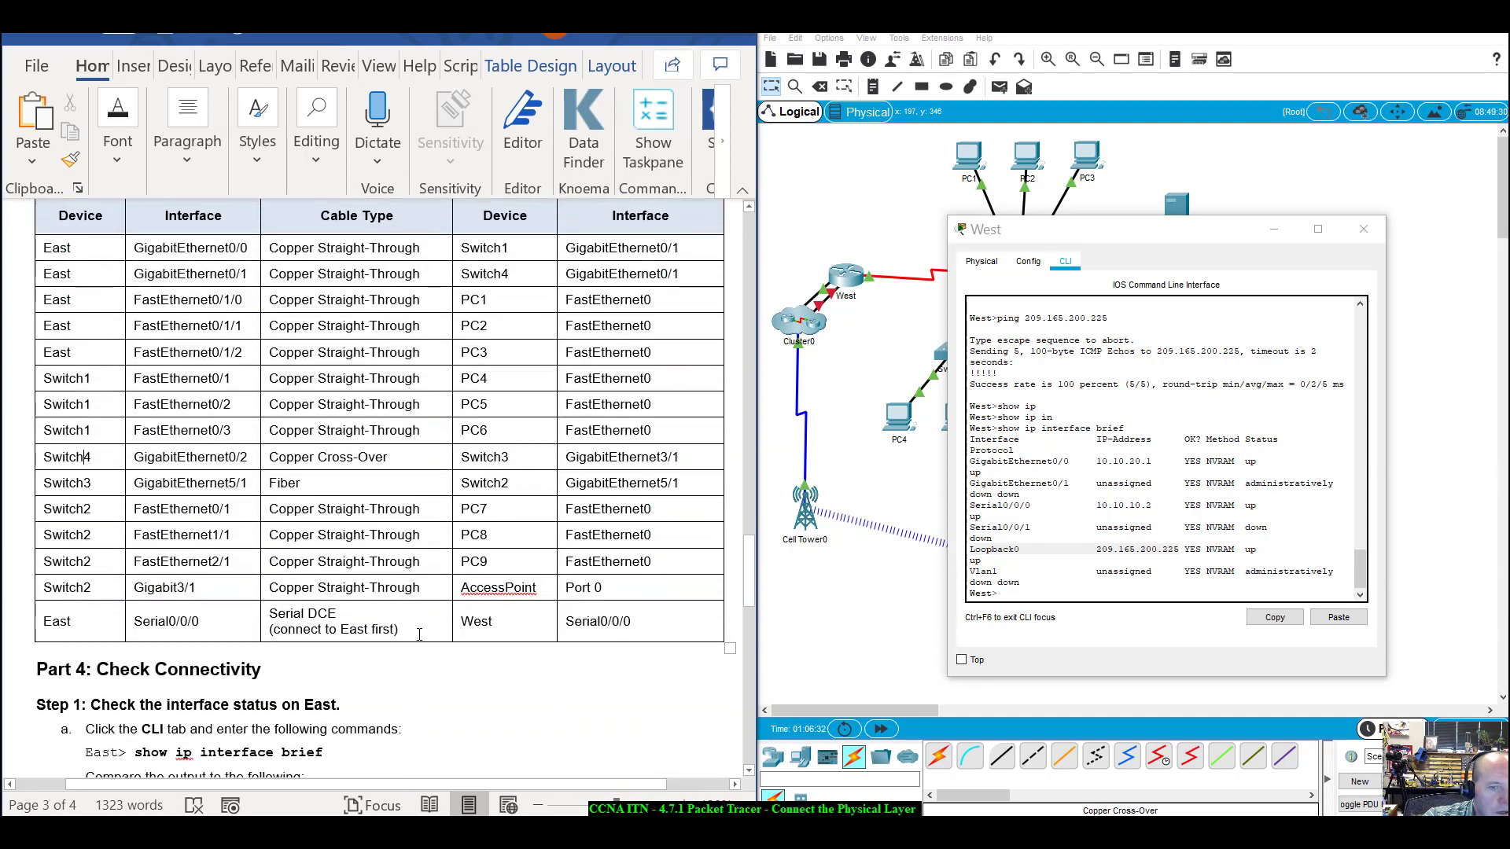
scroll(419, 634, "up", 10)
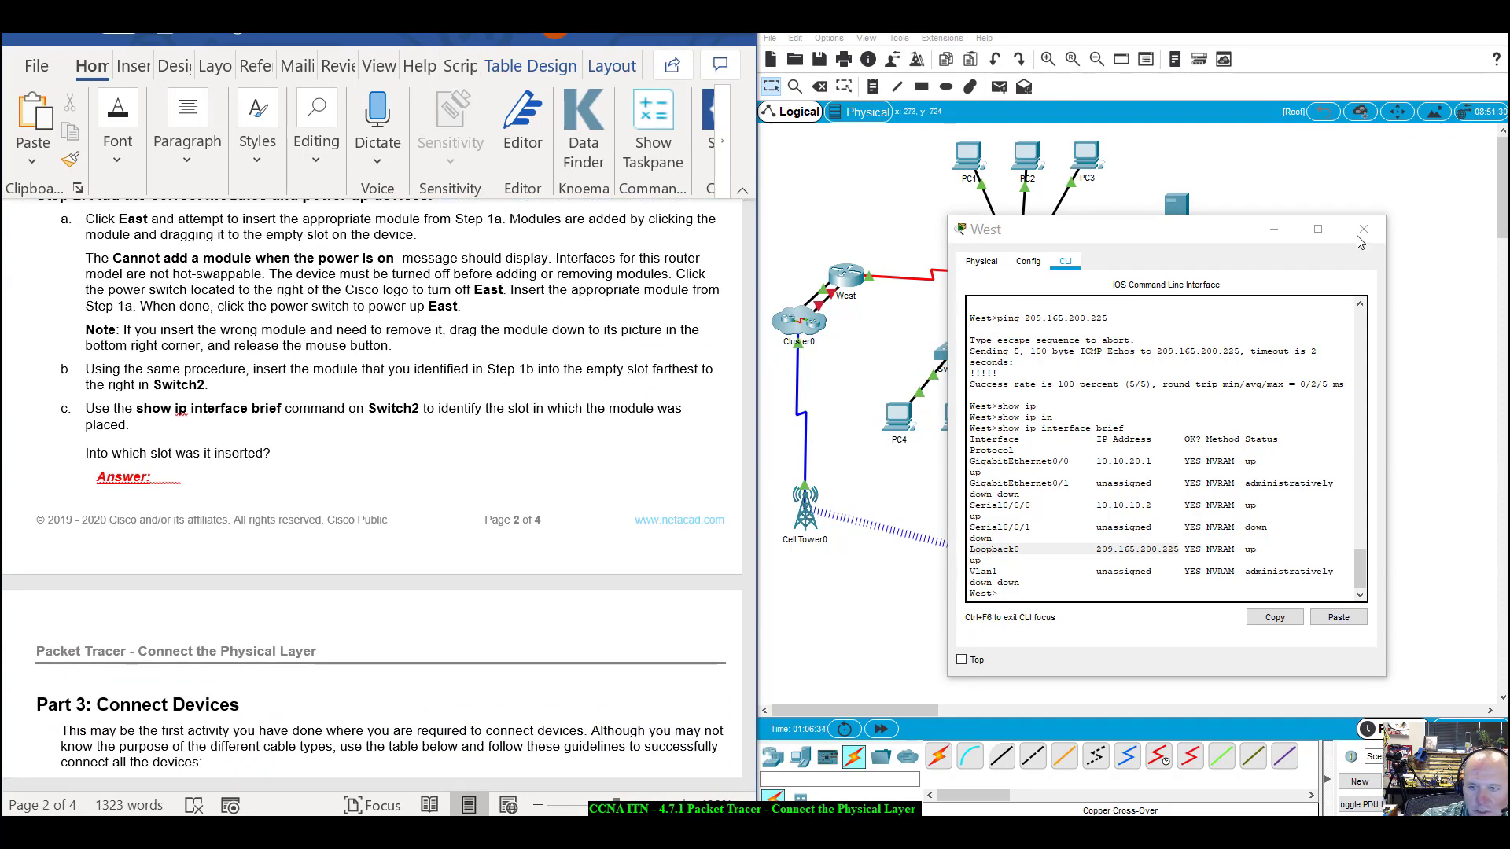
left_click(1364, 229)
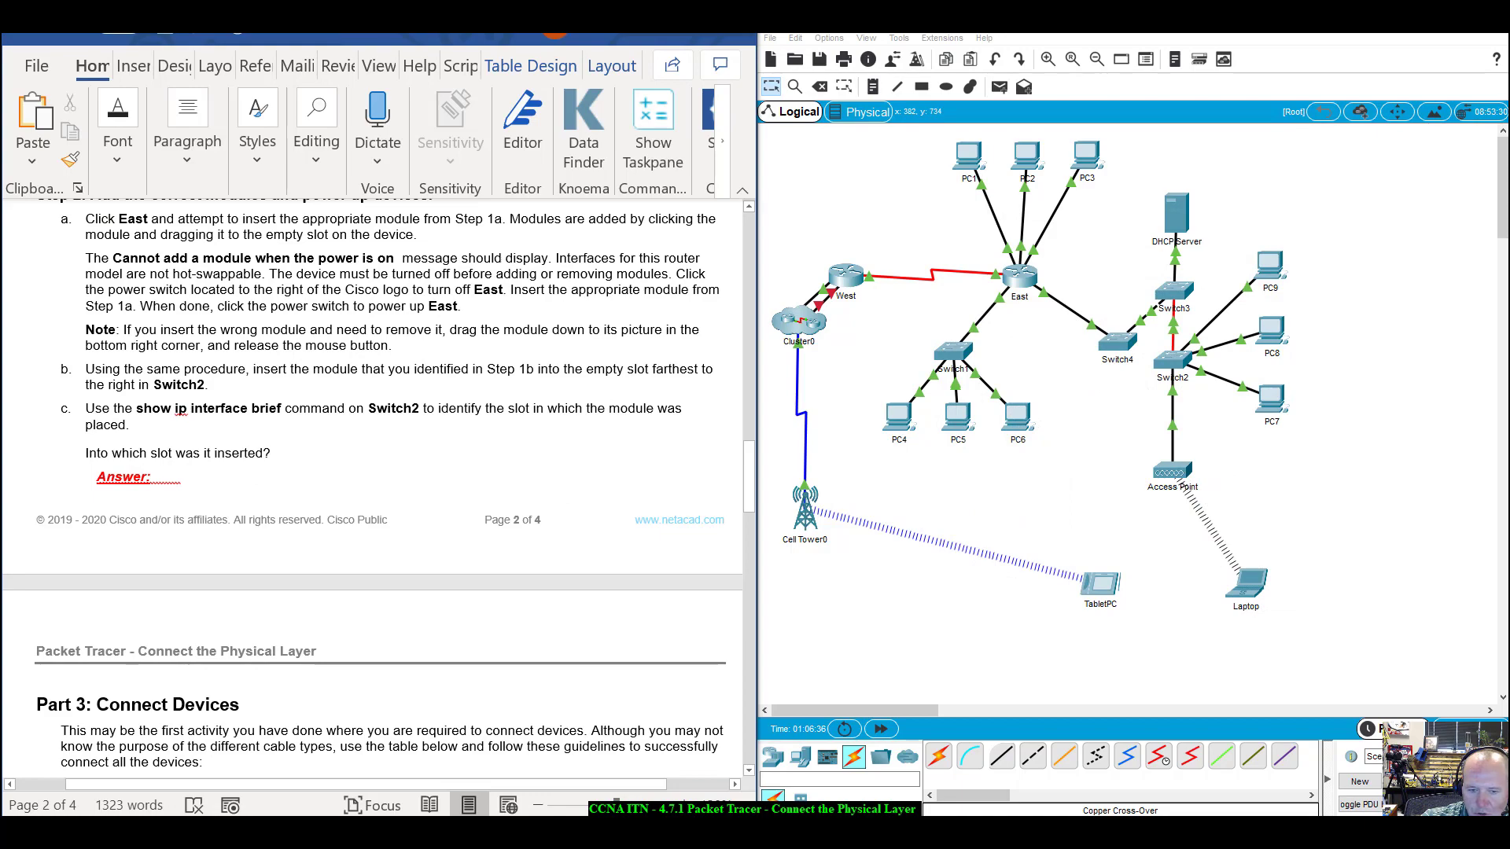
Bring up the PT Activity window, check the activity results, and show the list of assessment items.
left_click(716, 831)
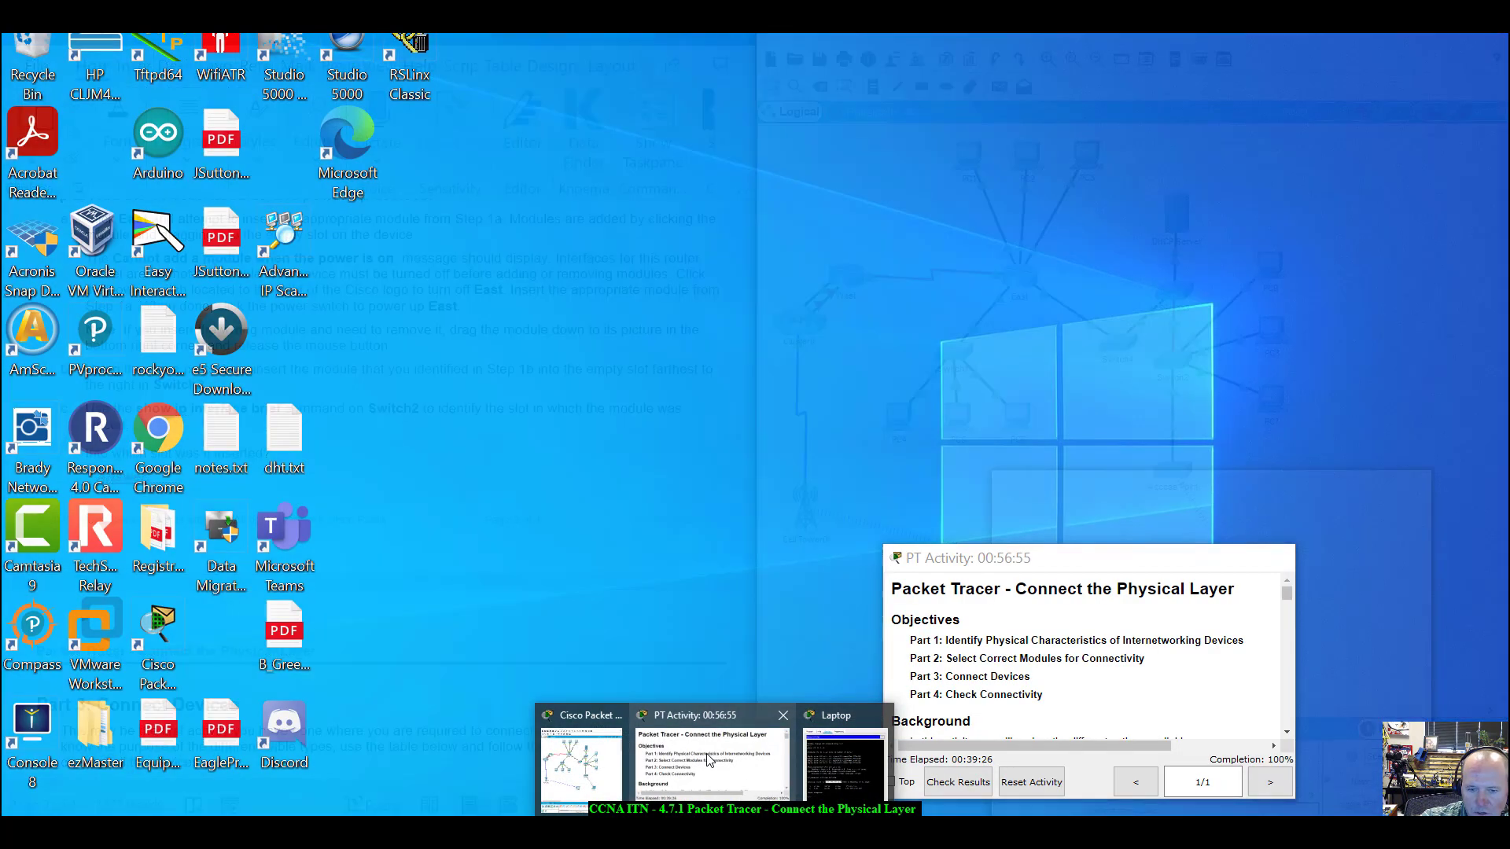
left_click(711, 761)
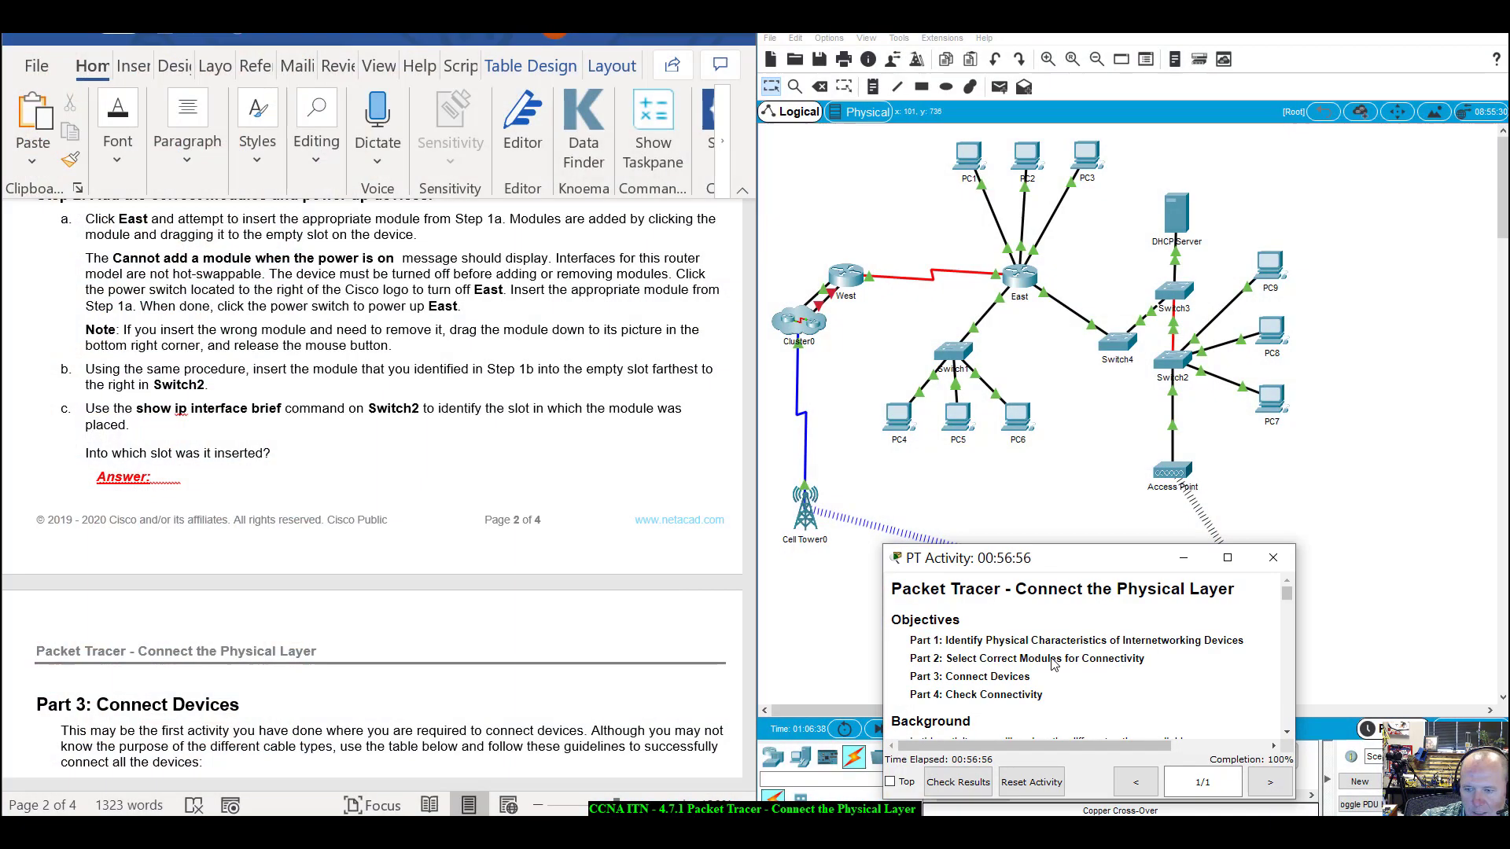
left_click_drag(1030, 560, 1009, 308)
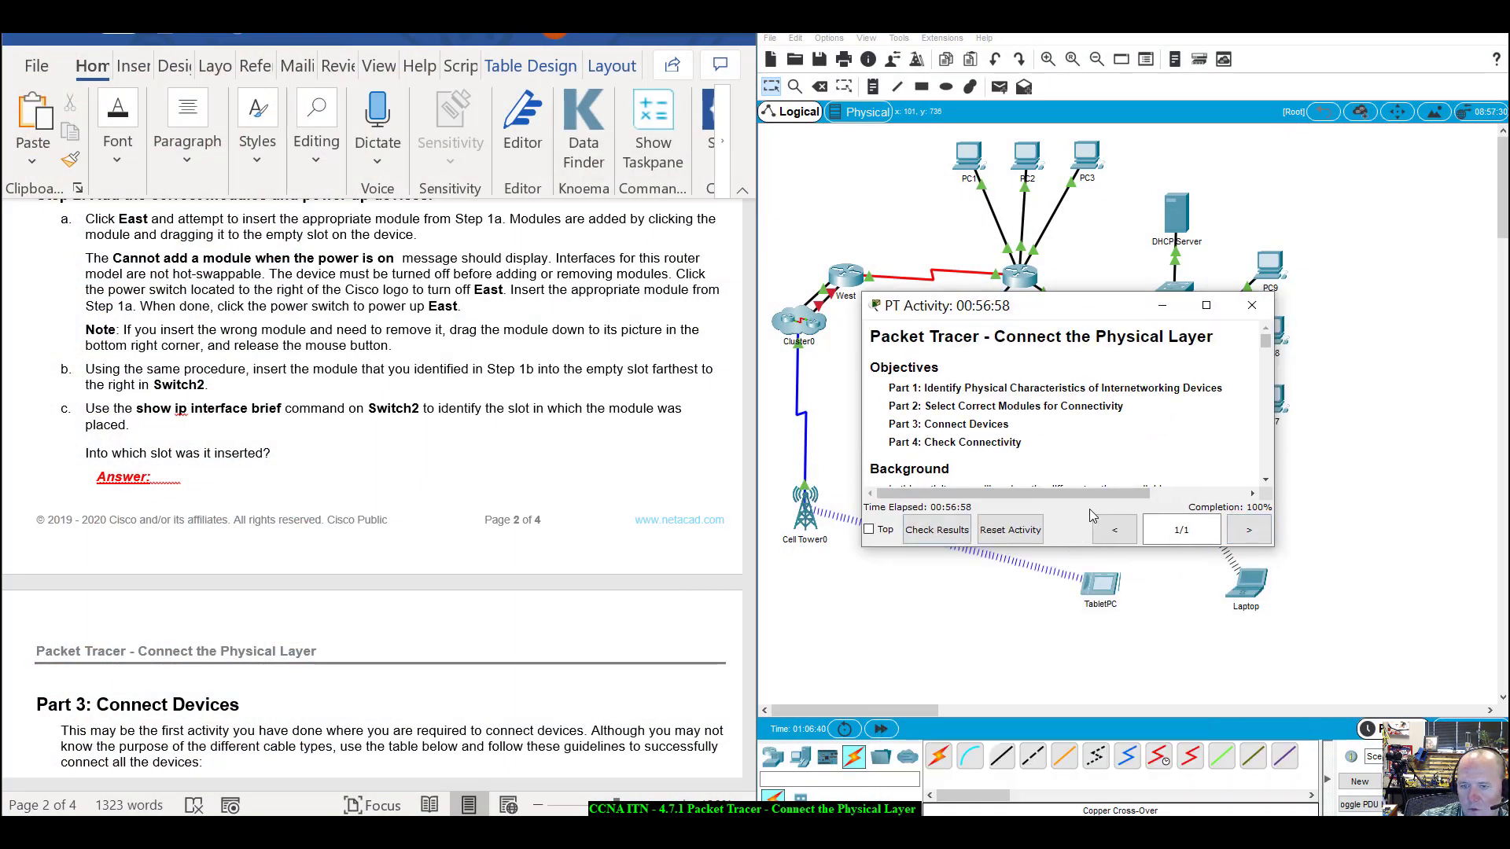
left_click(931, 532)
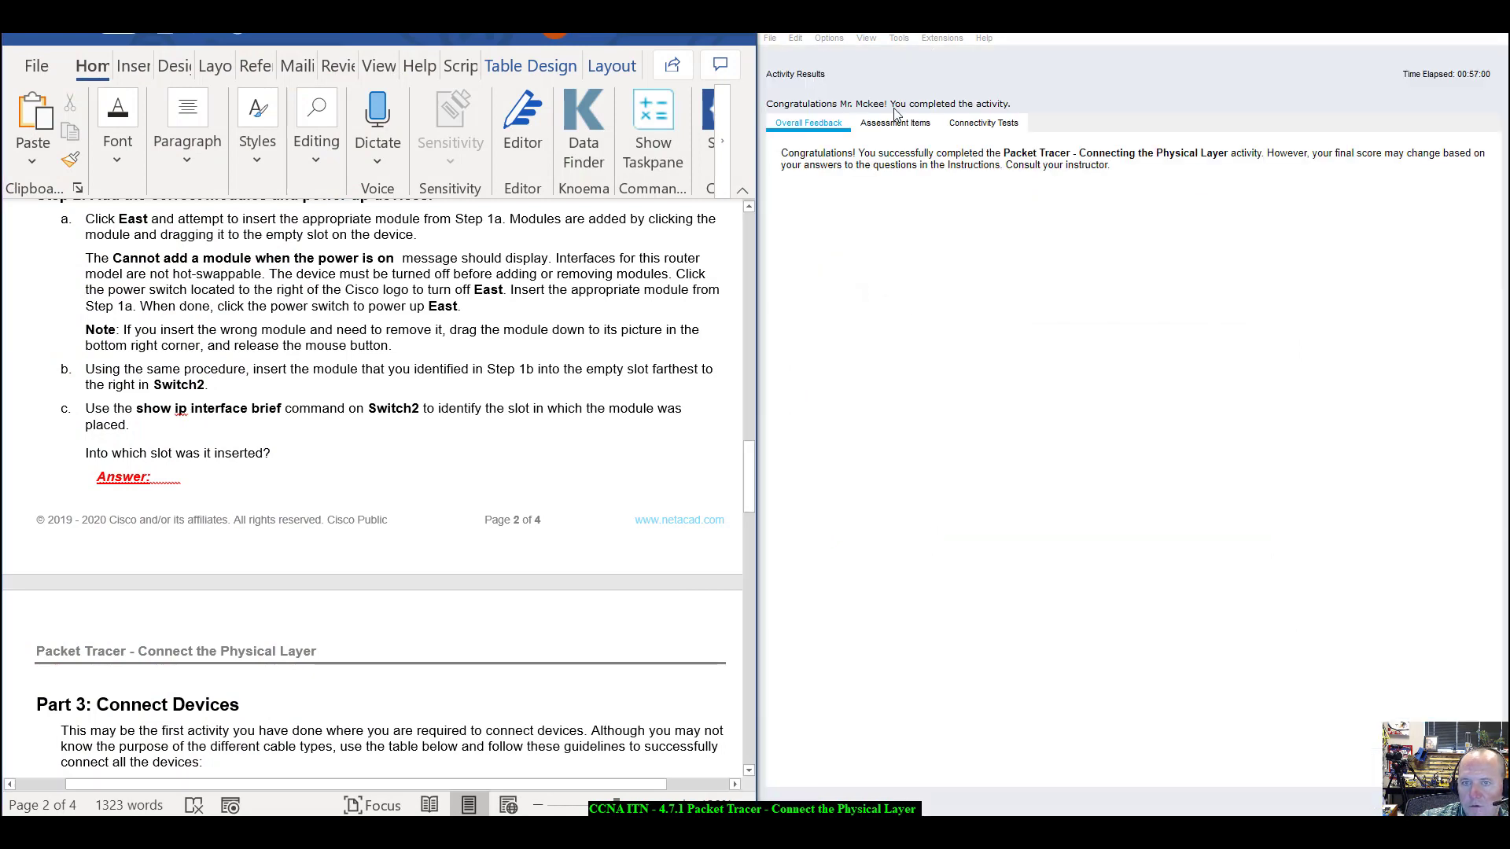
left_click(872, 124)
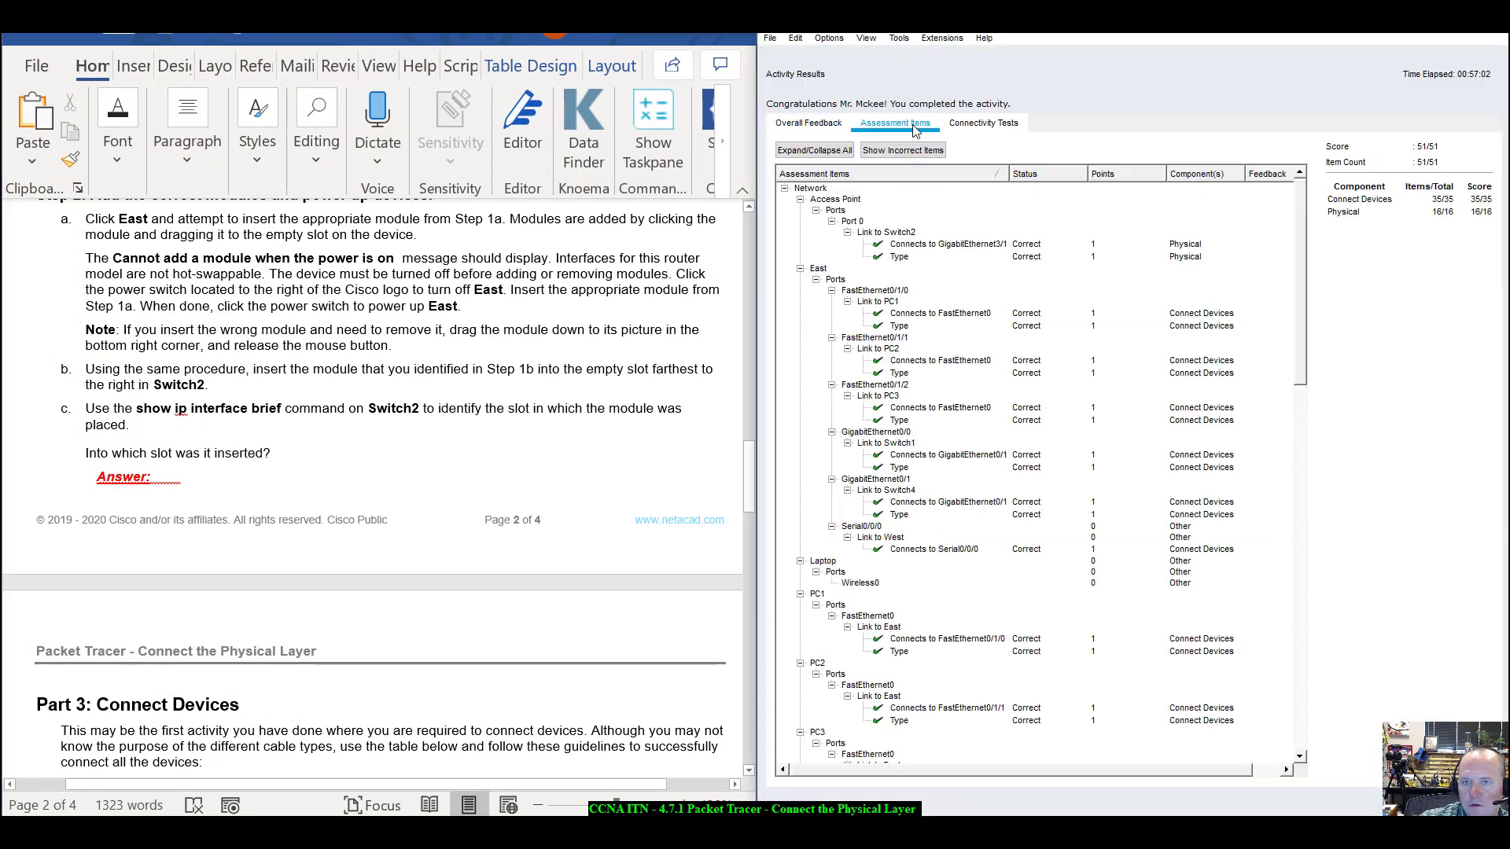
Review the assessment items down to Switch4, and look back through the lab instructions between the Part 3 cabling table and Part 1.
scroll(1014, 434, "down", 15)
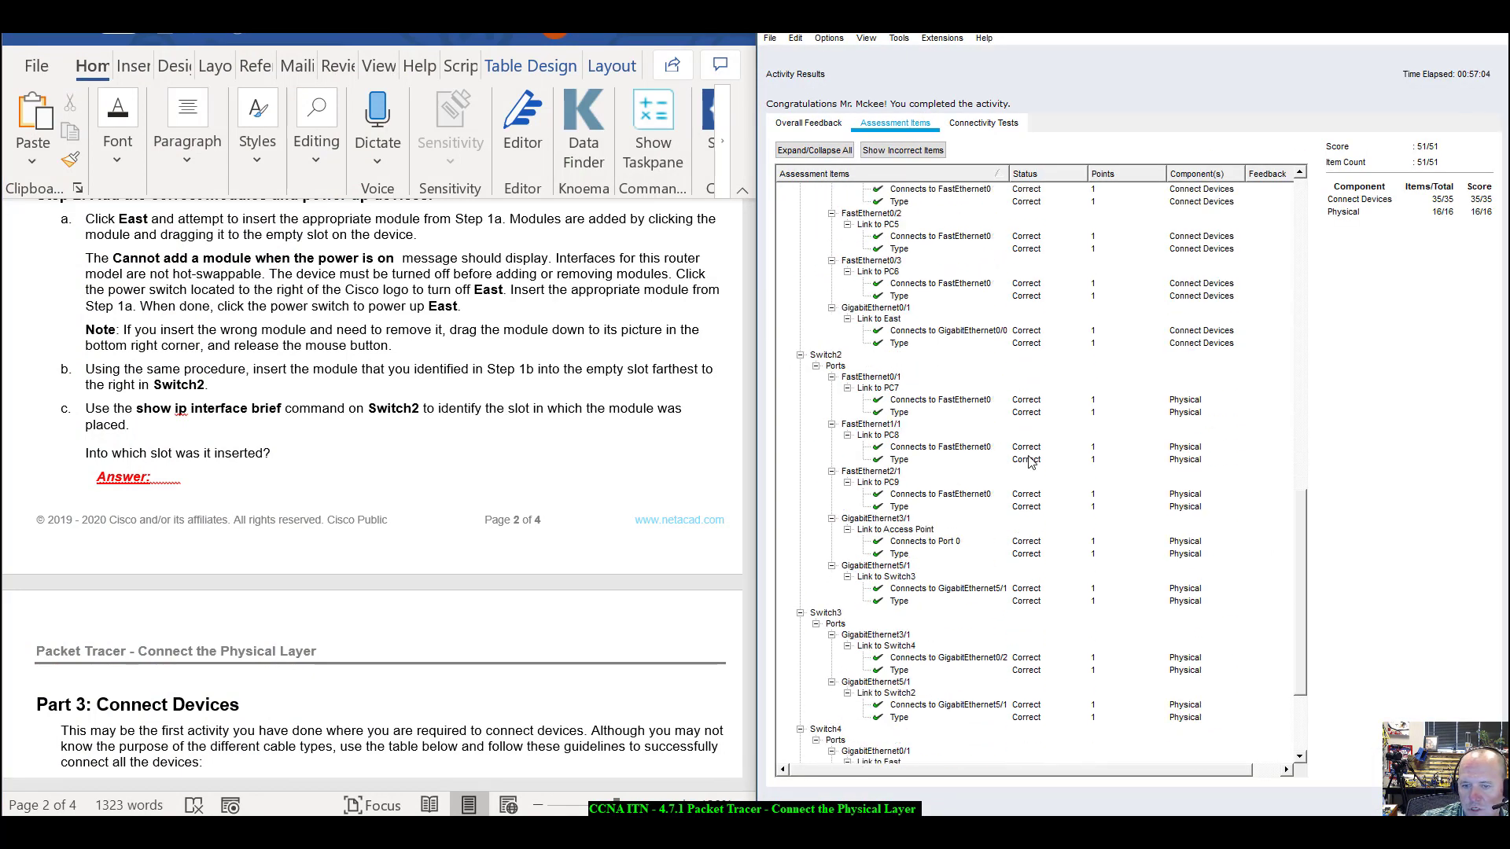
scroll(1030, 462, "up", 15)
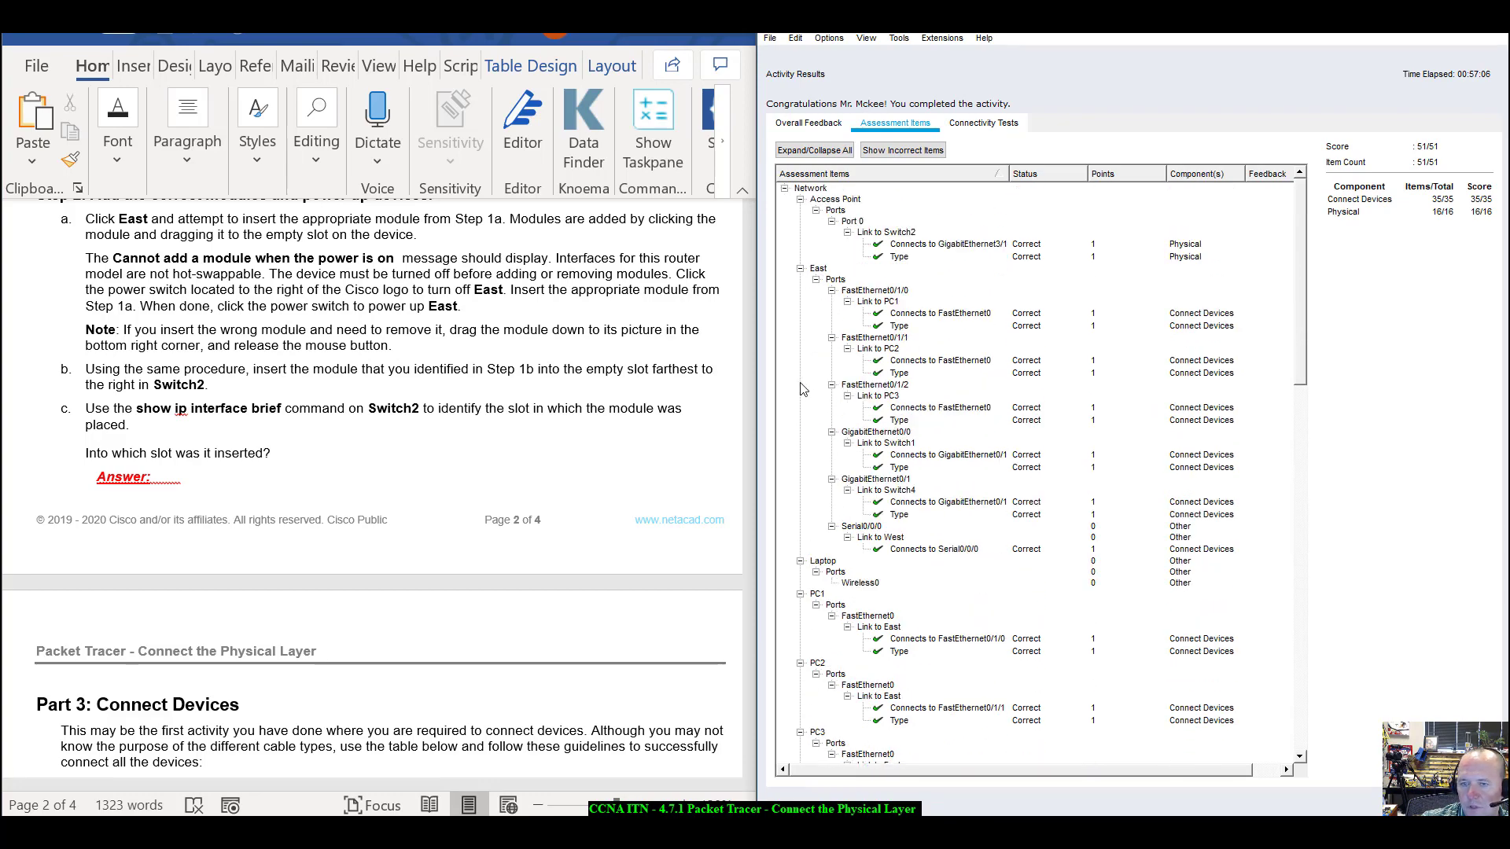
scroll(453, 496, "up", 15)
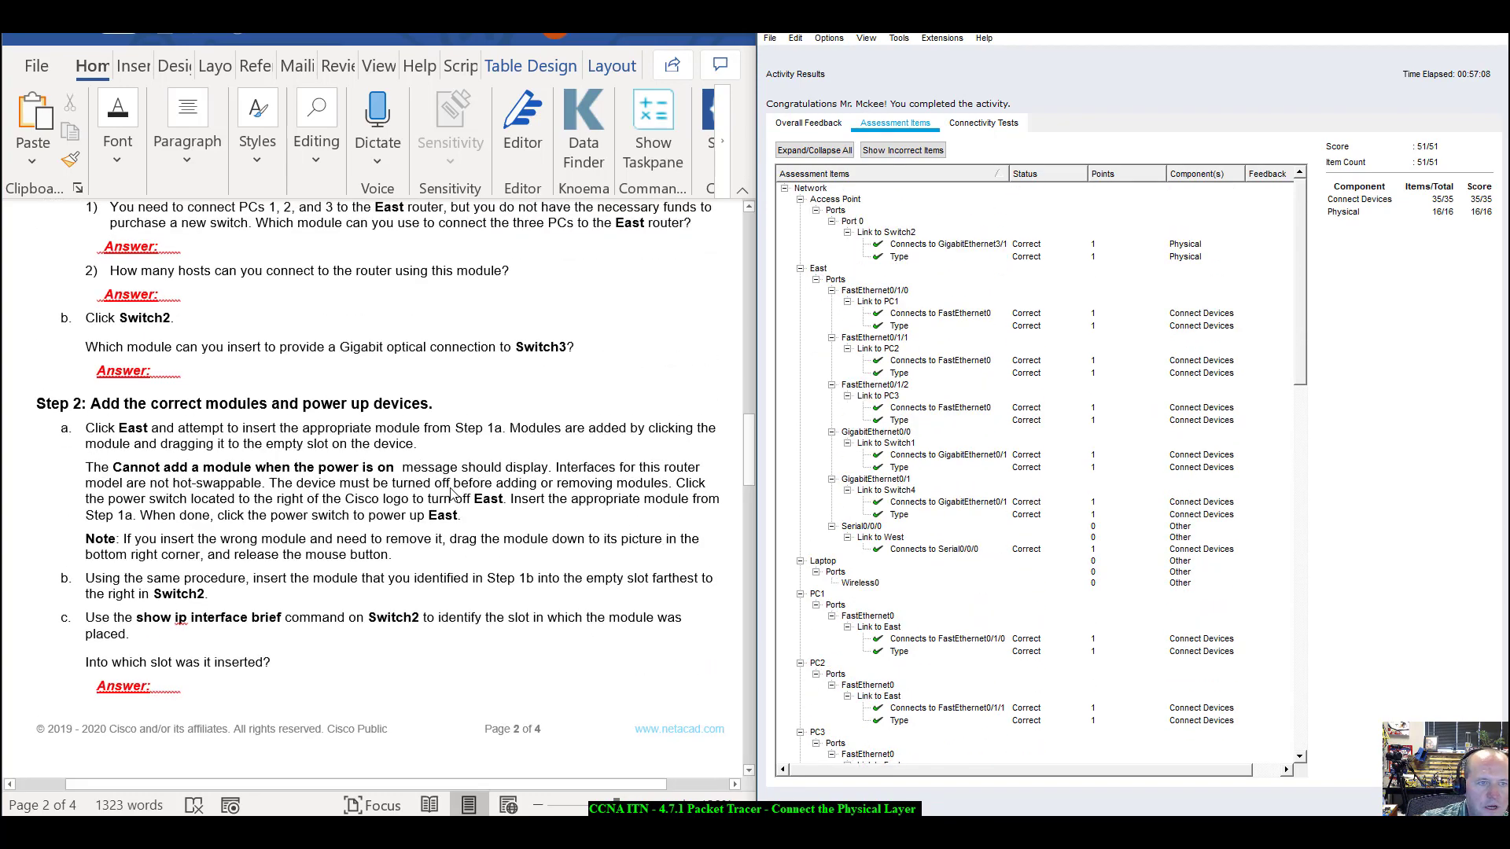
scroll(452, 494, "up", 5)
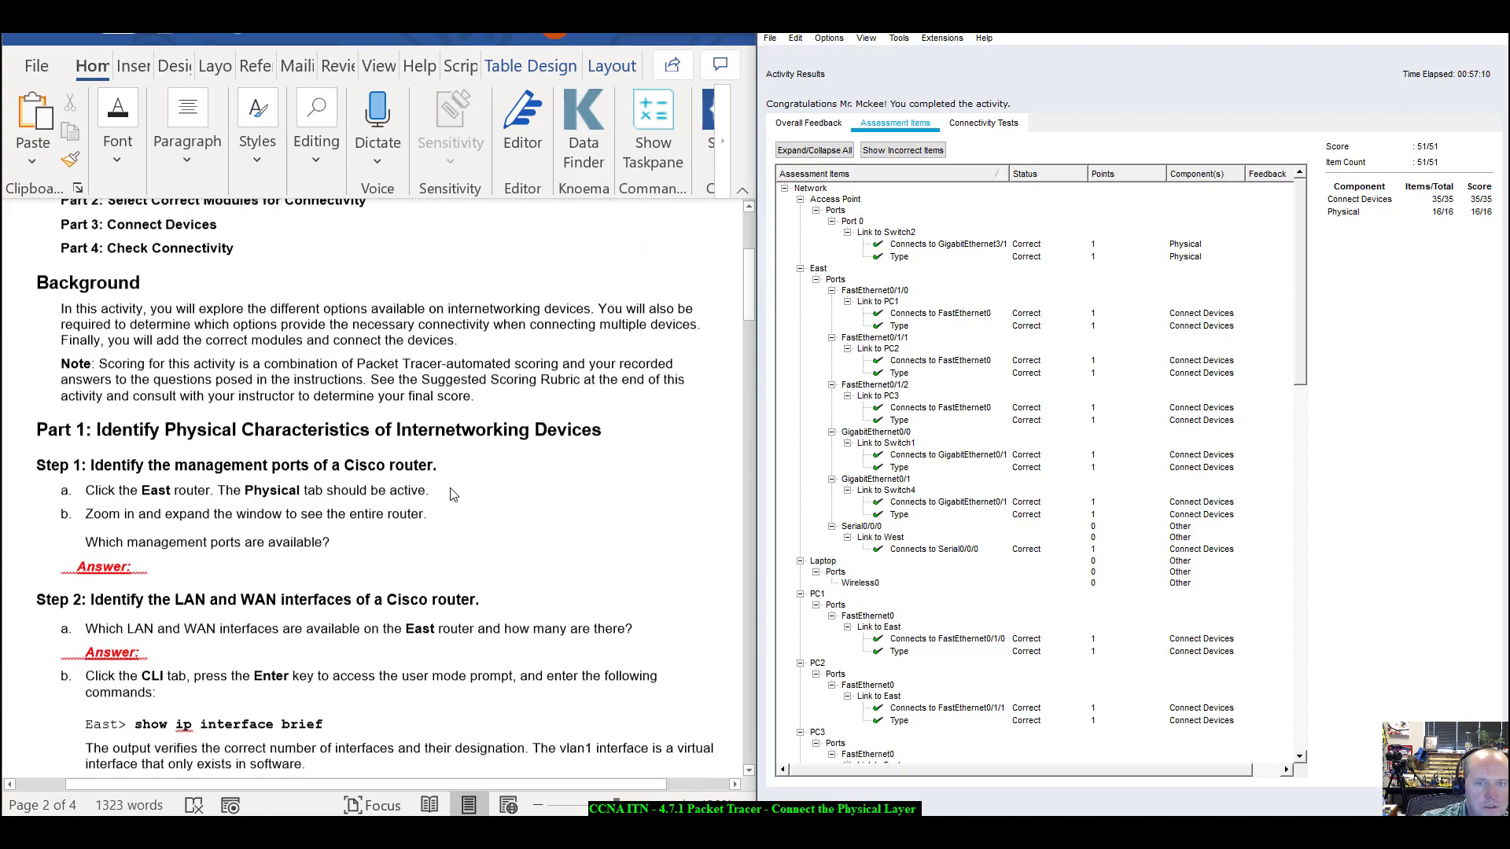
scroll(453, 495, "down", 20)
scroll(452, 494, "down", 6)
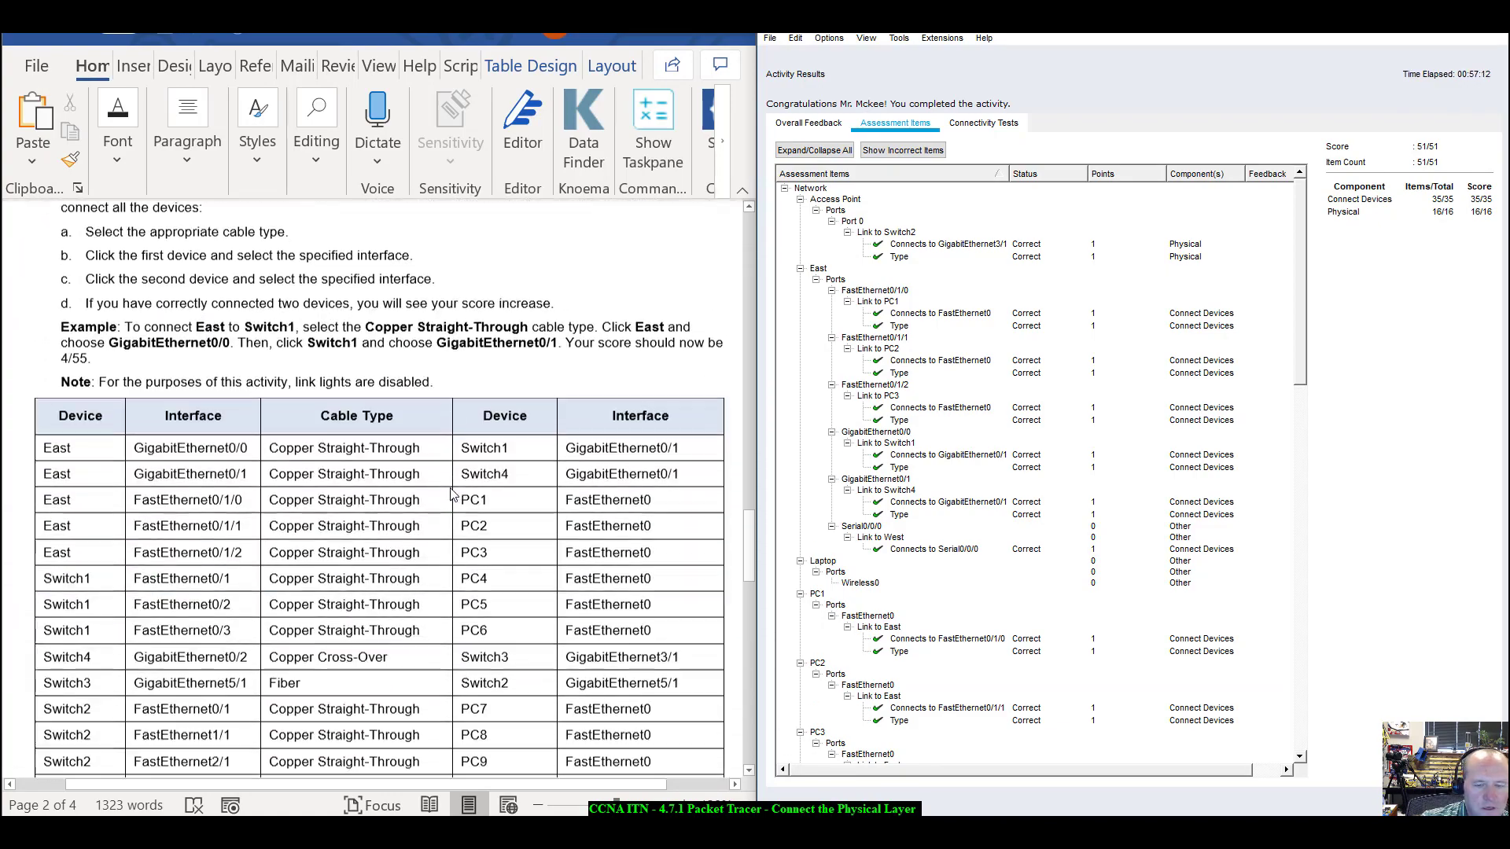
scroll(442, 324, "up", 7)
scroll(354, 374, "up", 5)
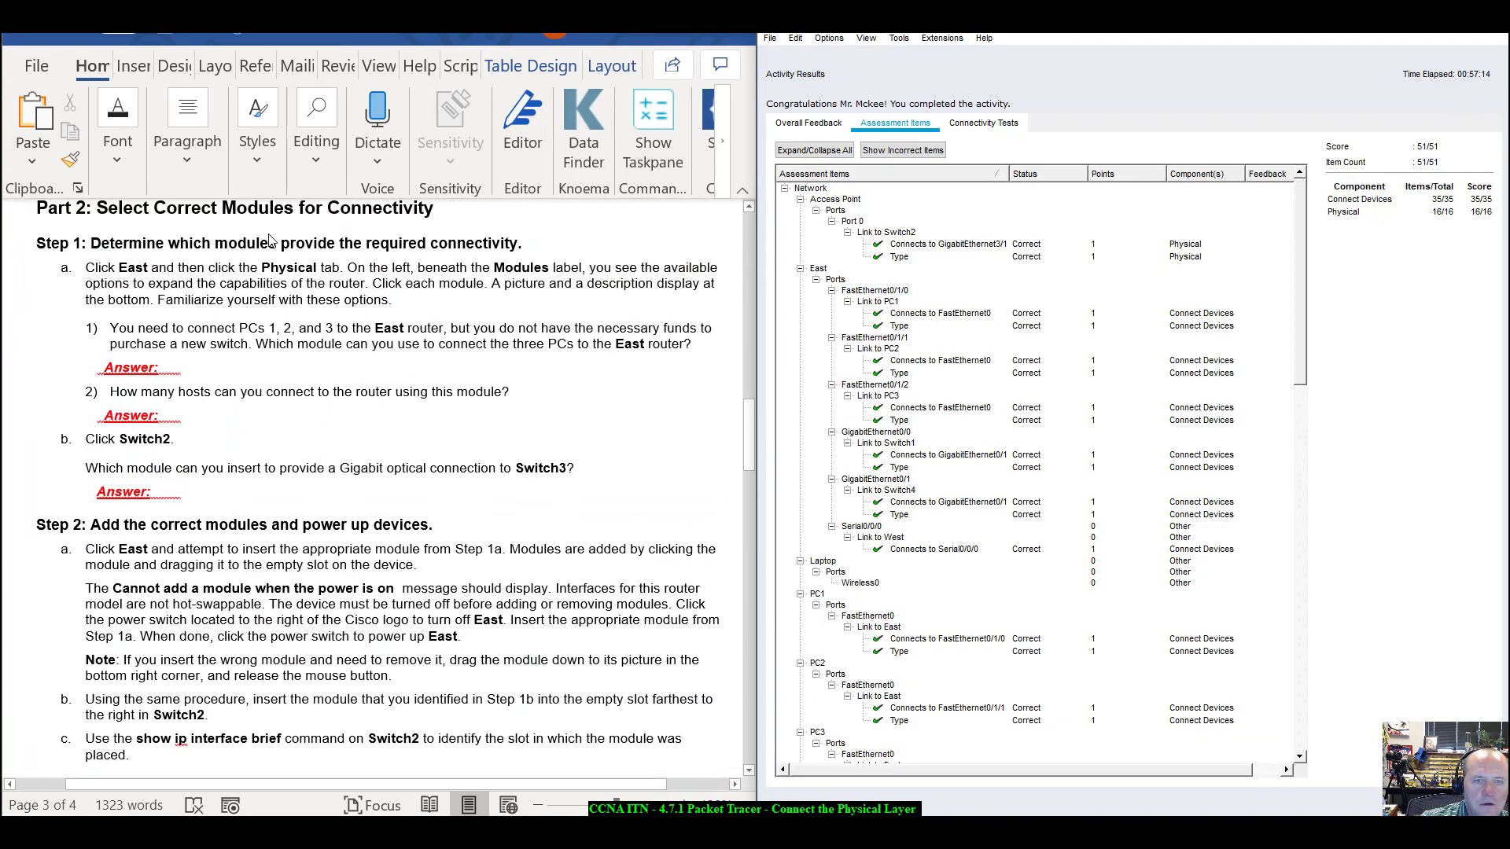
scroll(363, 433, "up", 6)
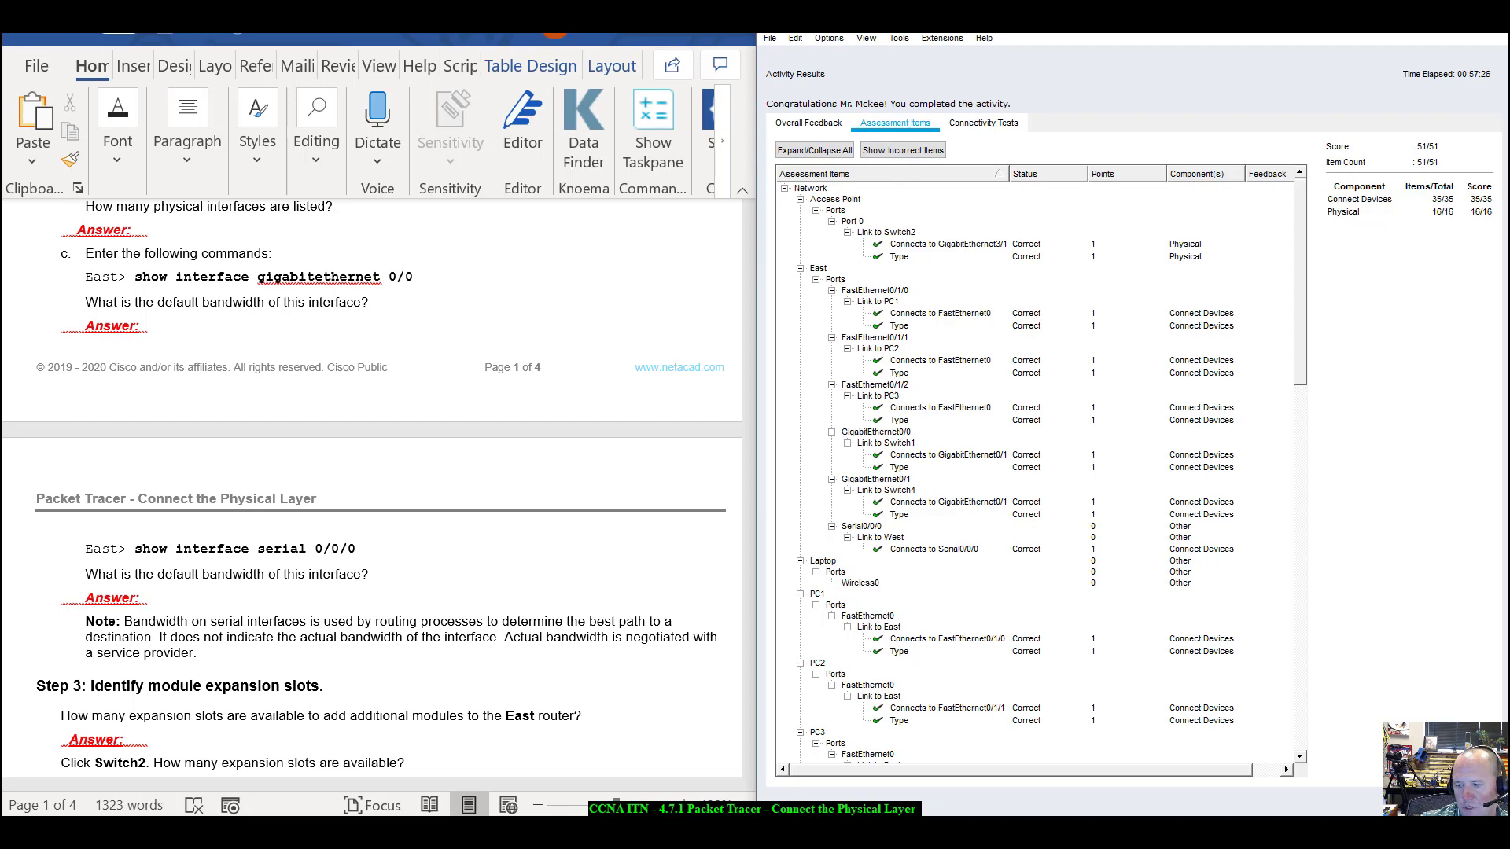
Close the activity results and move the PT Activity window off the lab instructions, over the Access Point and Laptop area of the topology.
left_click(798, 810)
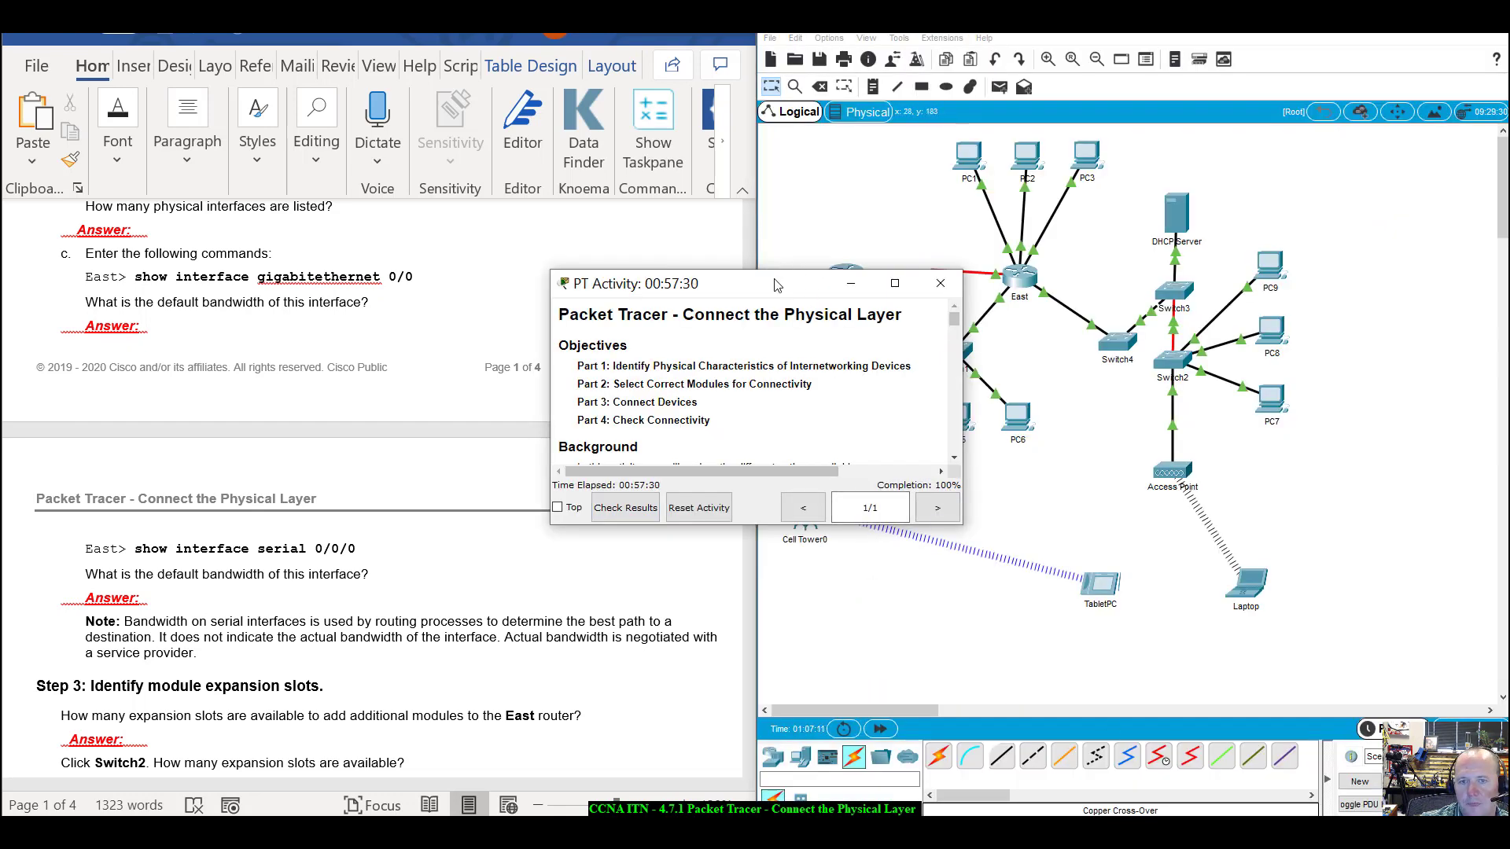
left_click_drag(777, 285, 1311, 629)
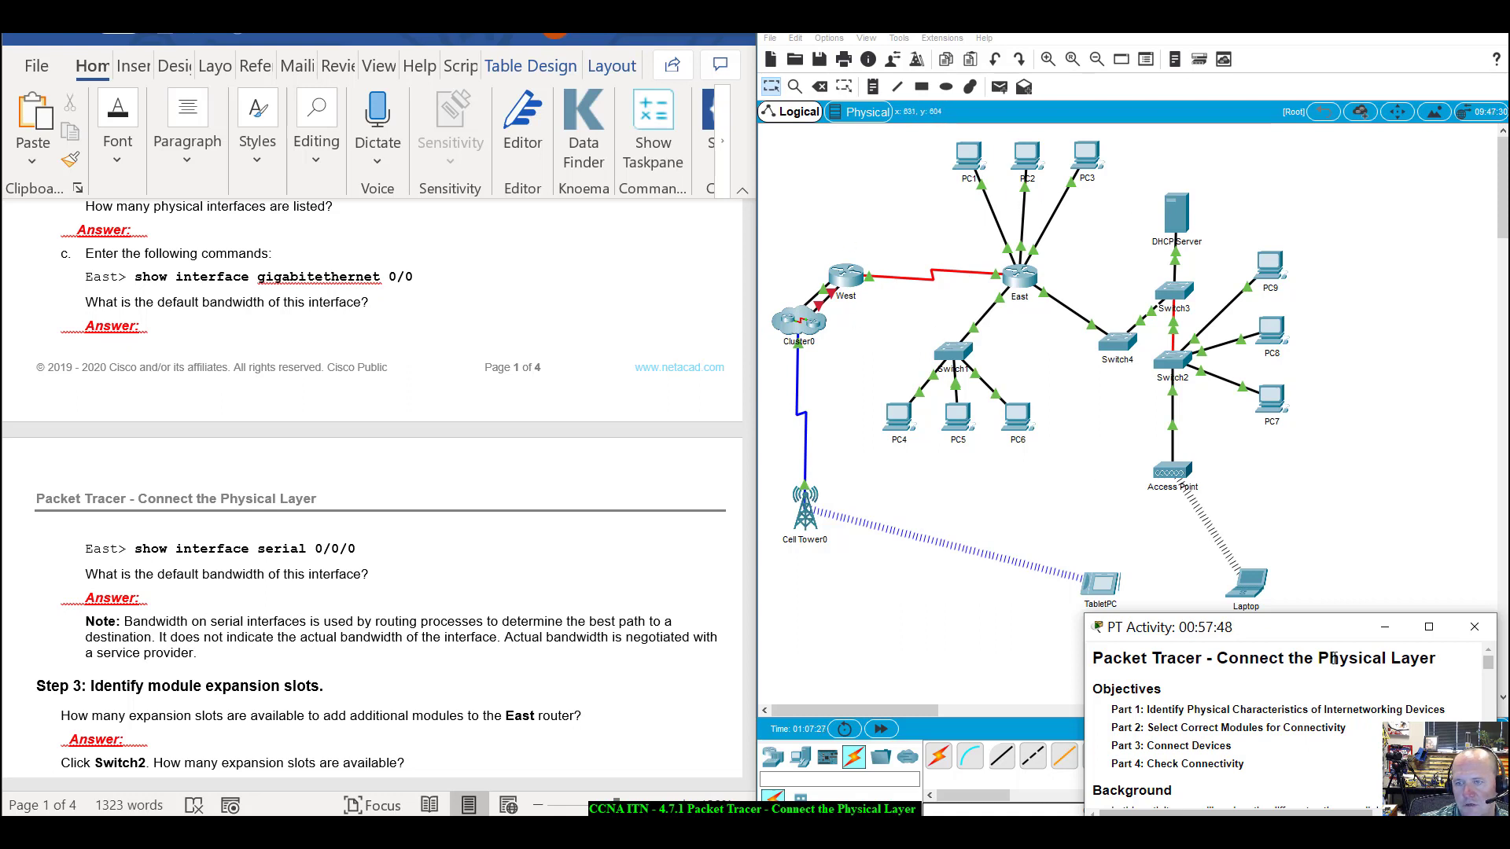
mouse_move(1361, 631)
left_mouse_down()
mouse_move(1359, 456)
mouse_move(1356, 632)
left_mouse_up()
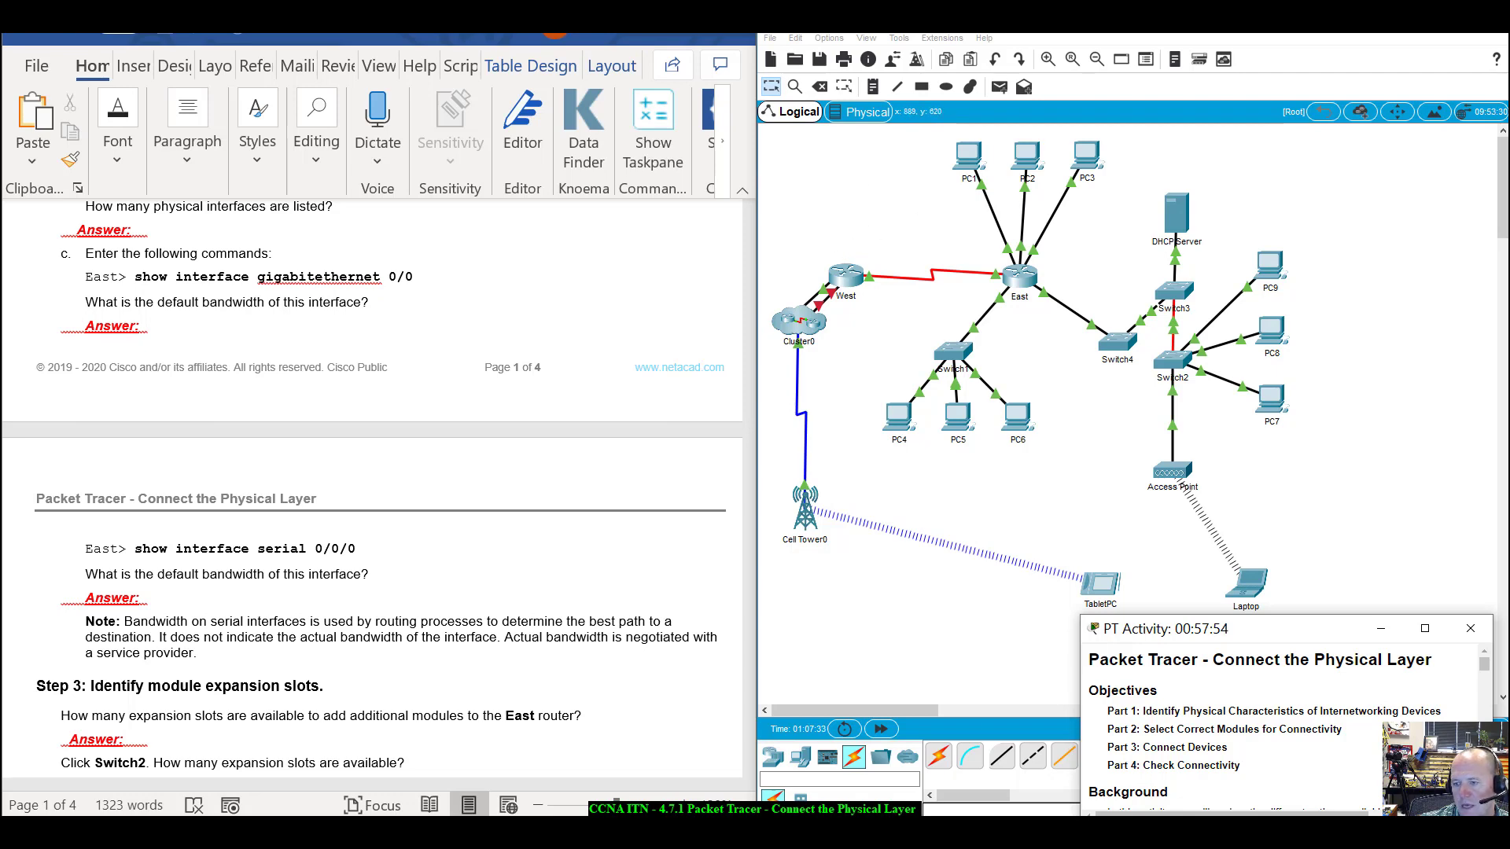
left_click_drag(1310, 639, 1266, 392)
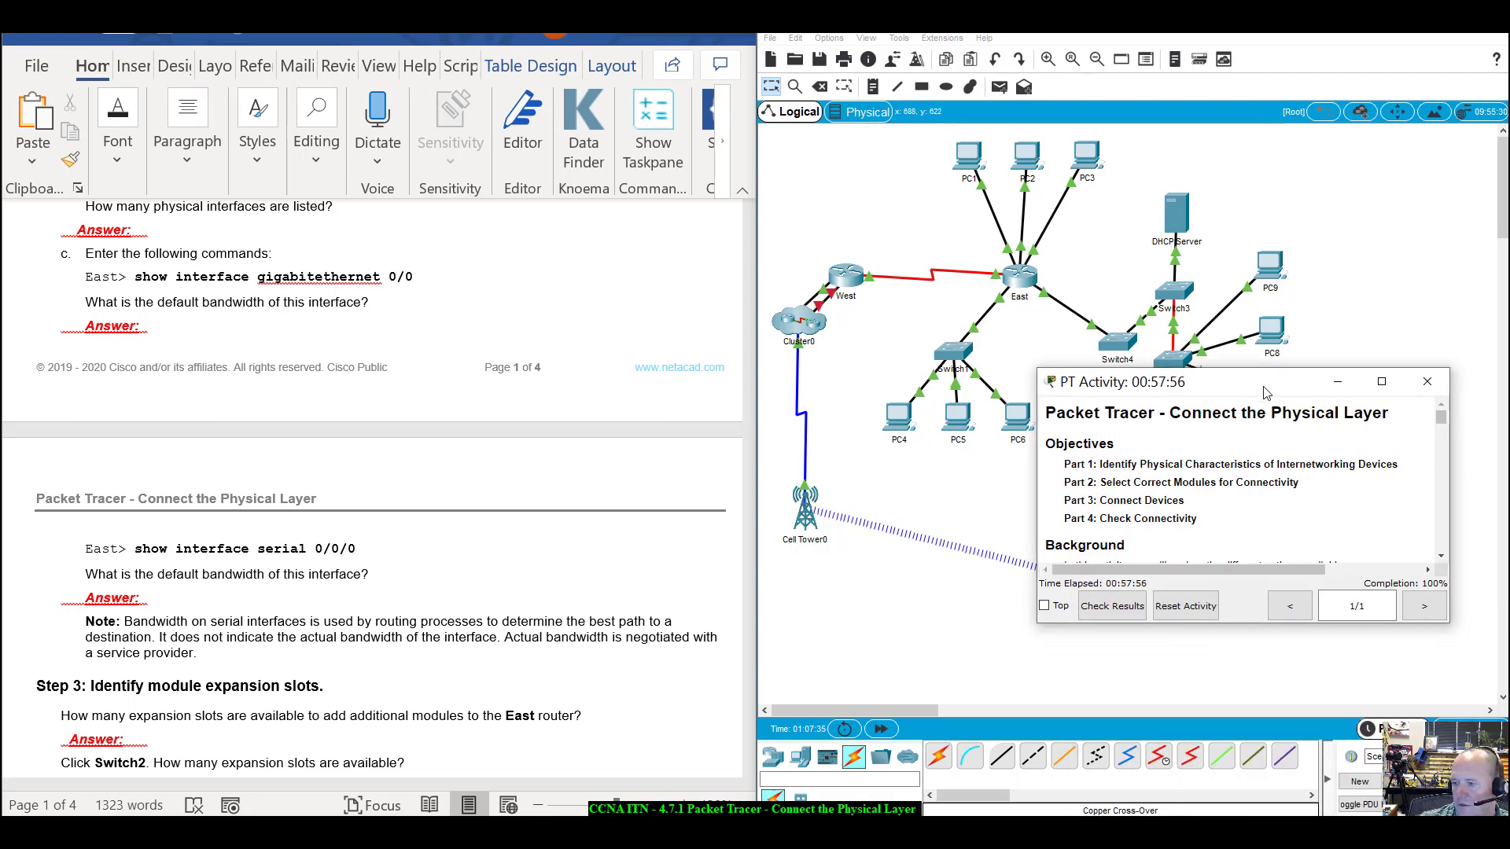